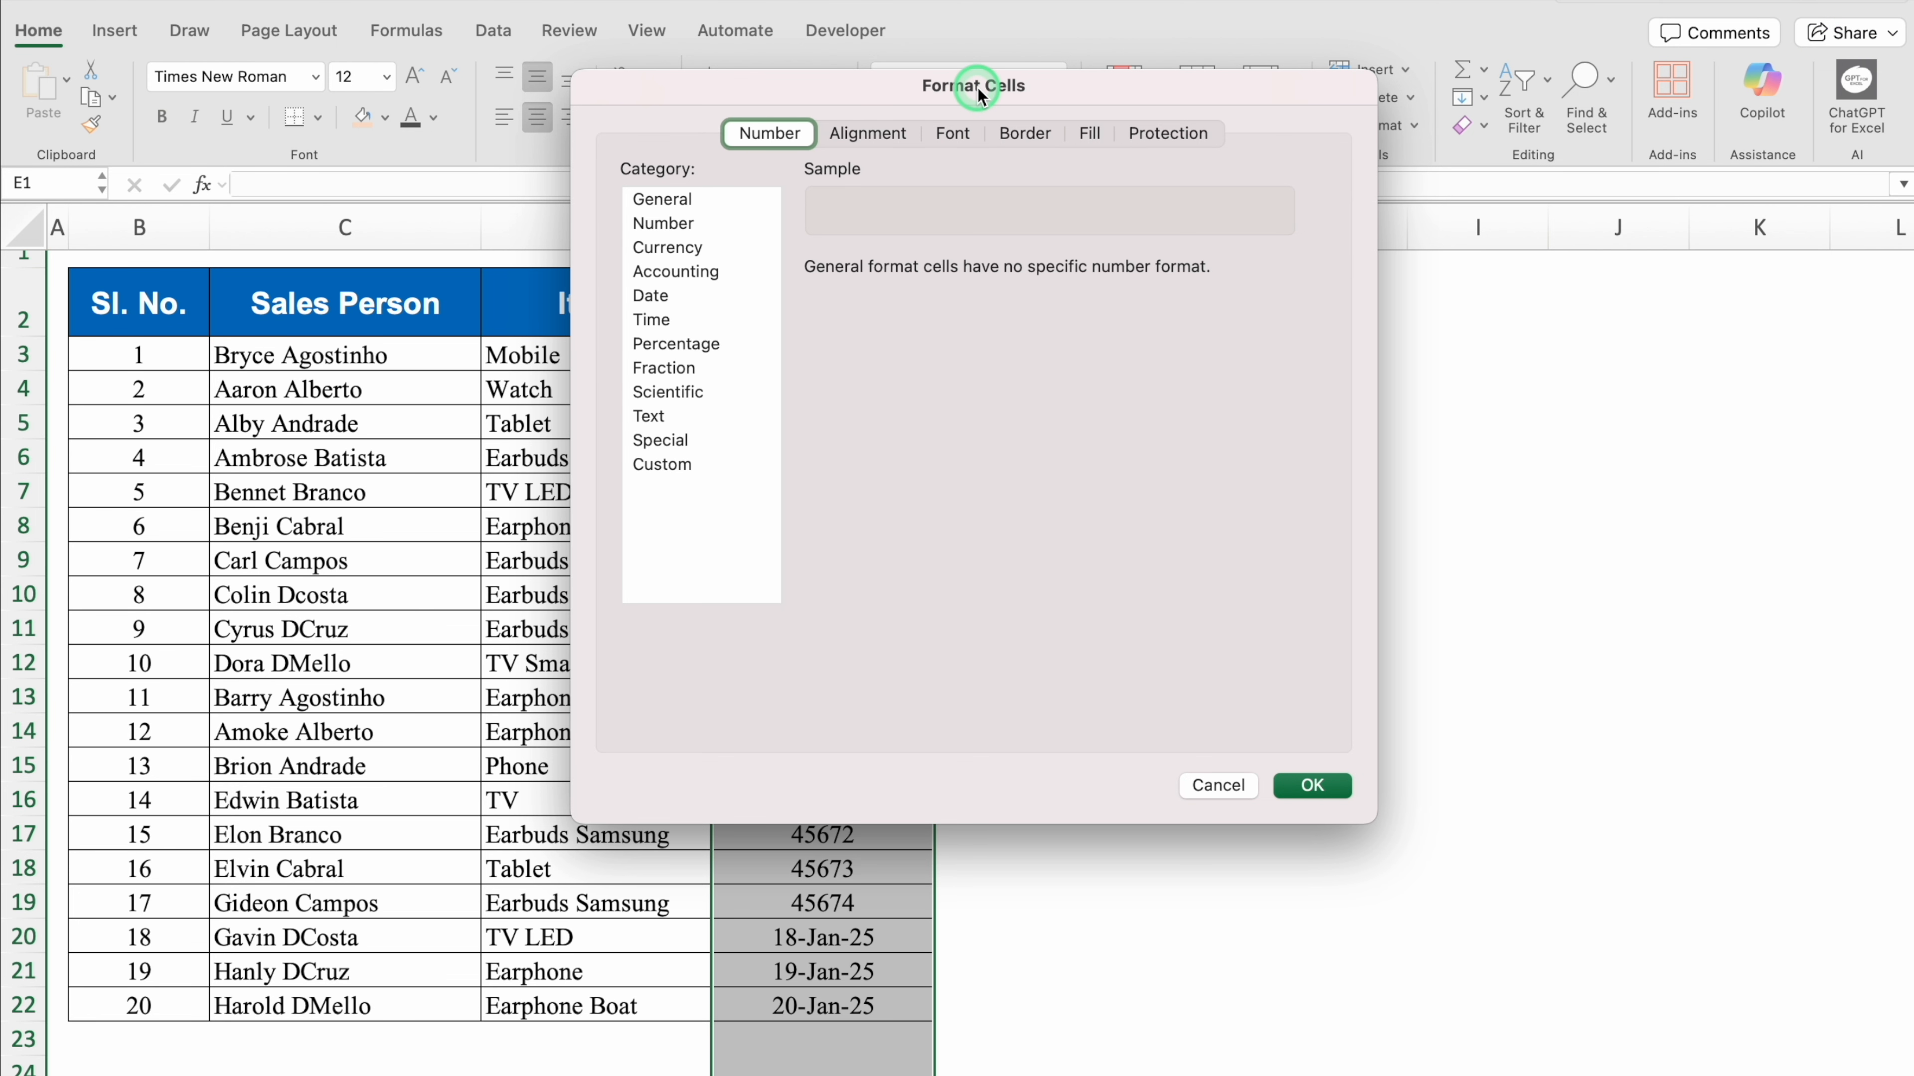
Format the Order Date column as a date with the 14-Mar-12 type
click(679, 297)
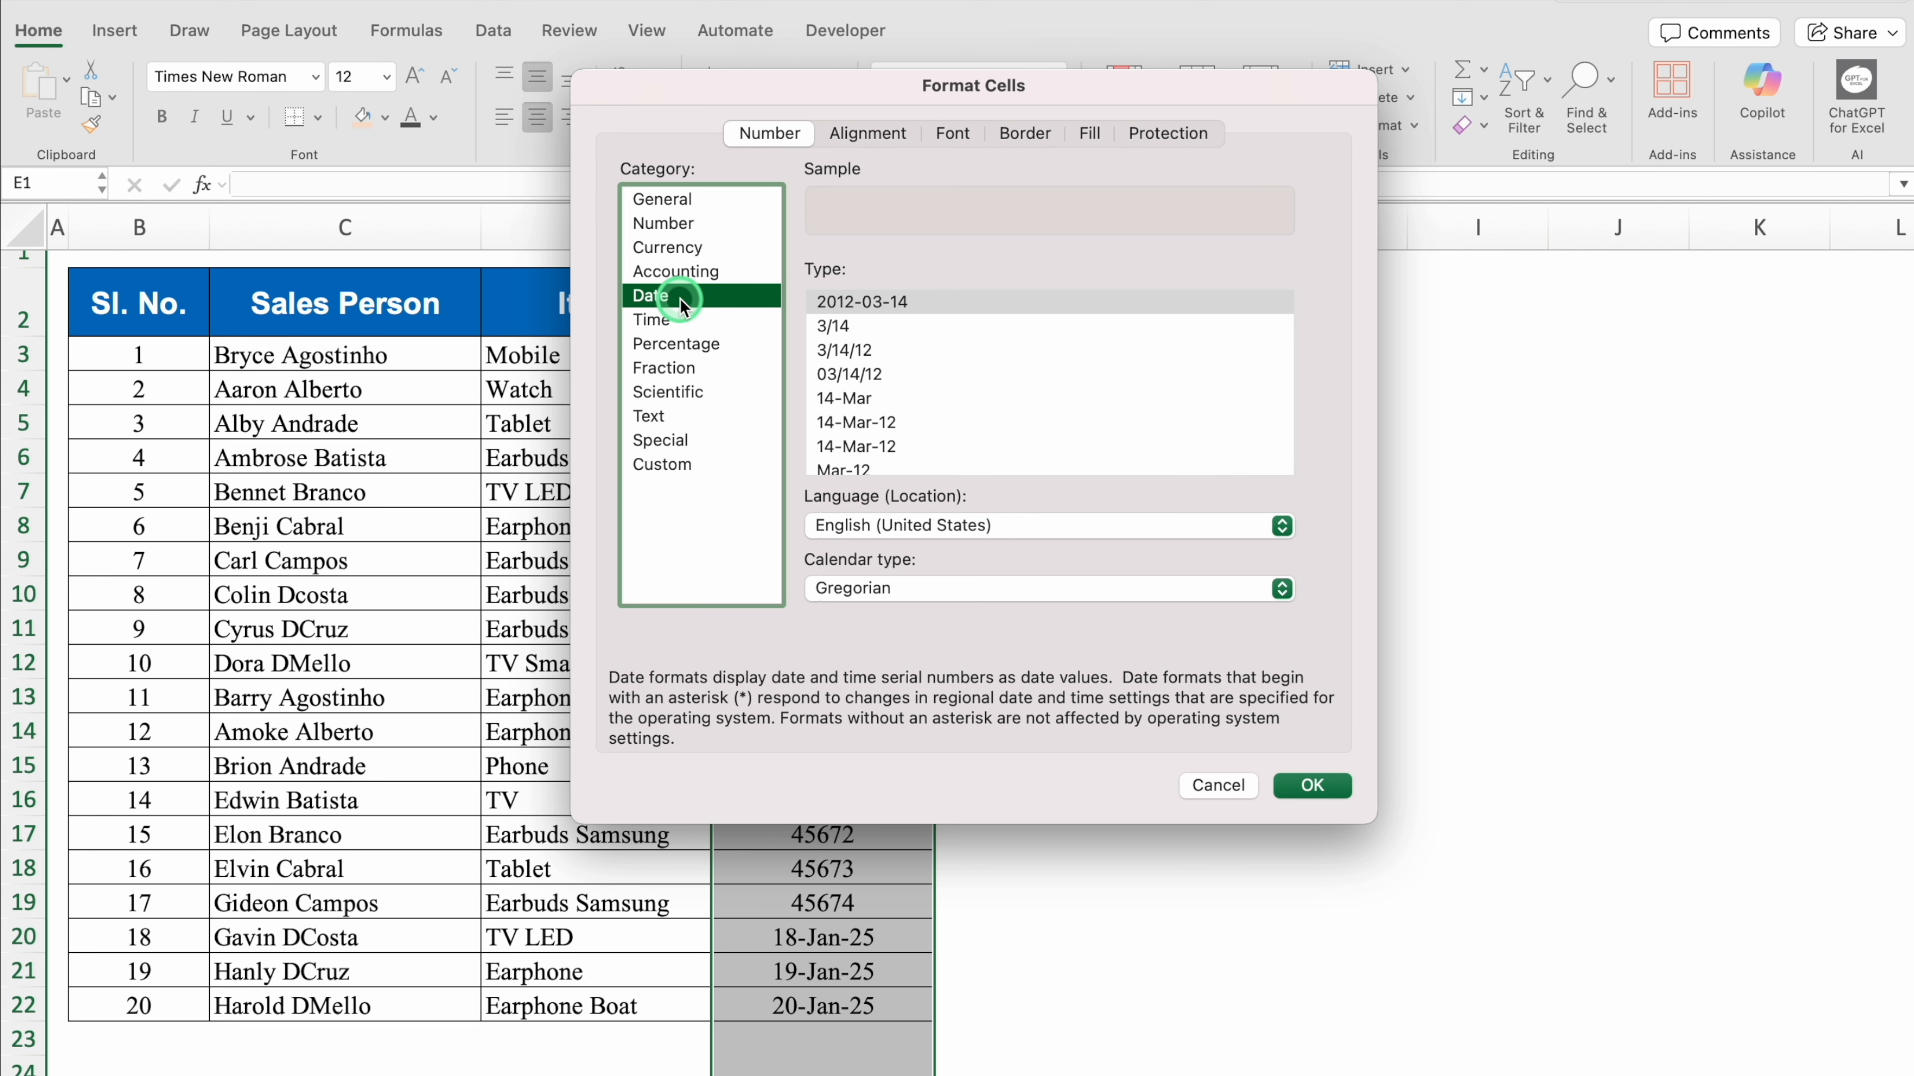
click(878, 423)
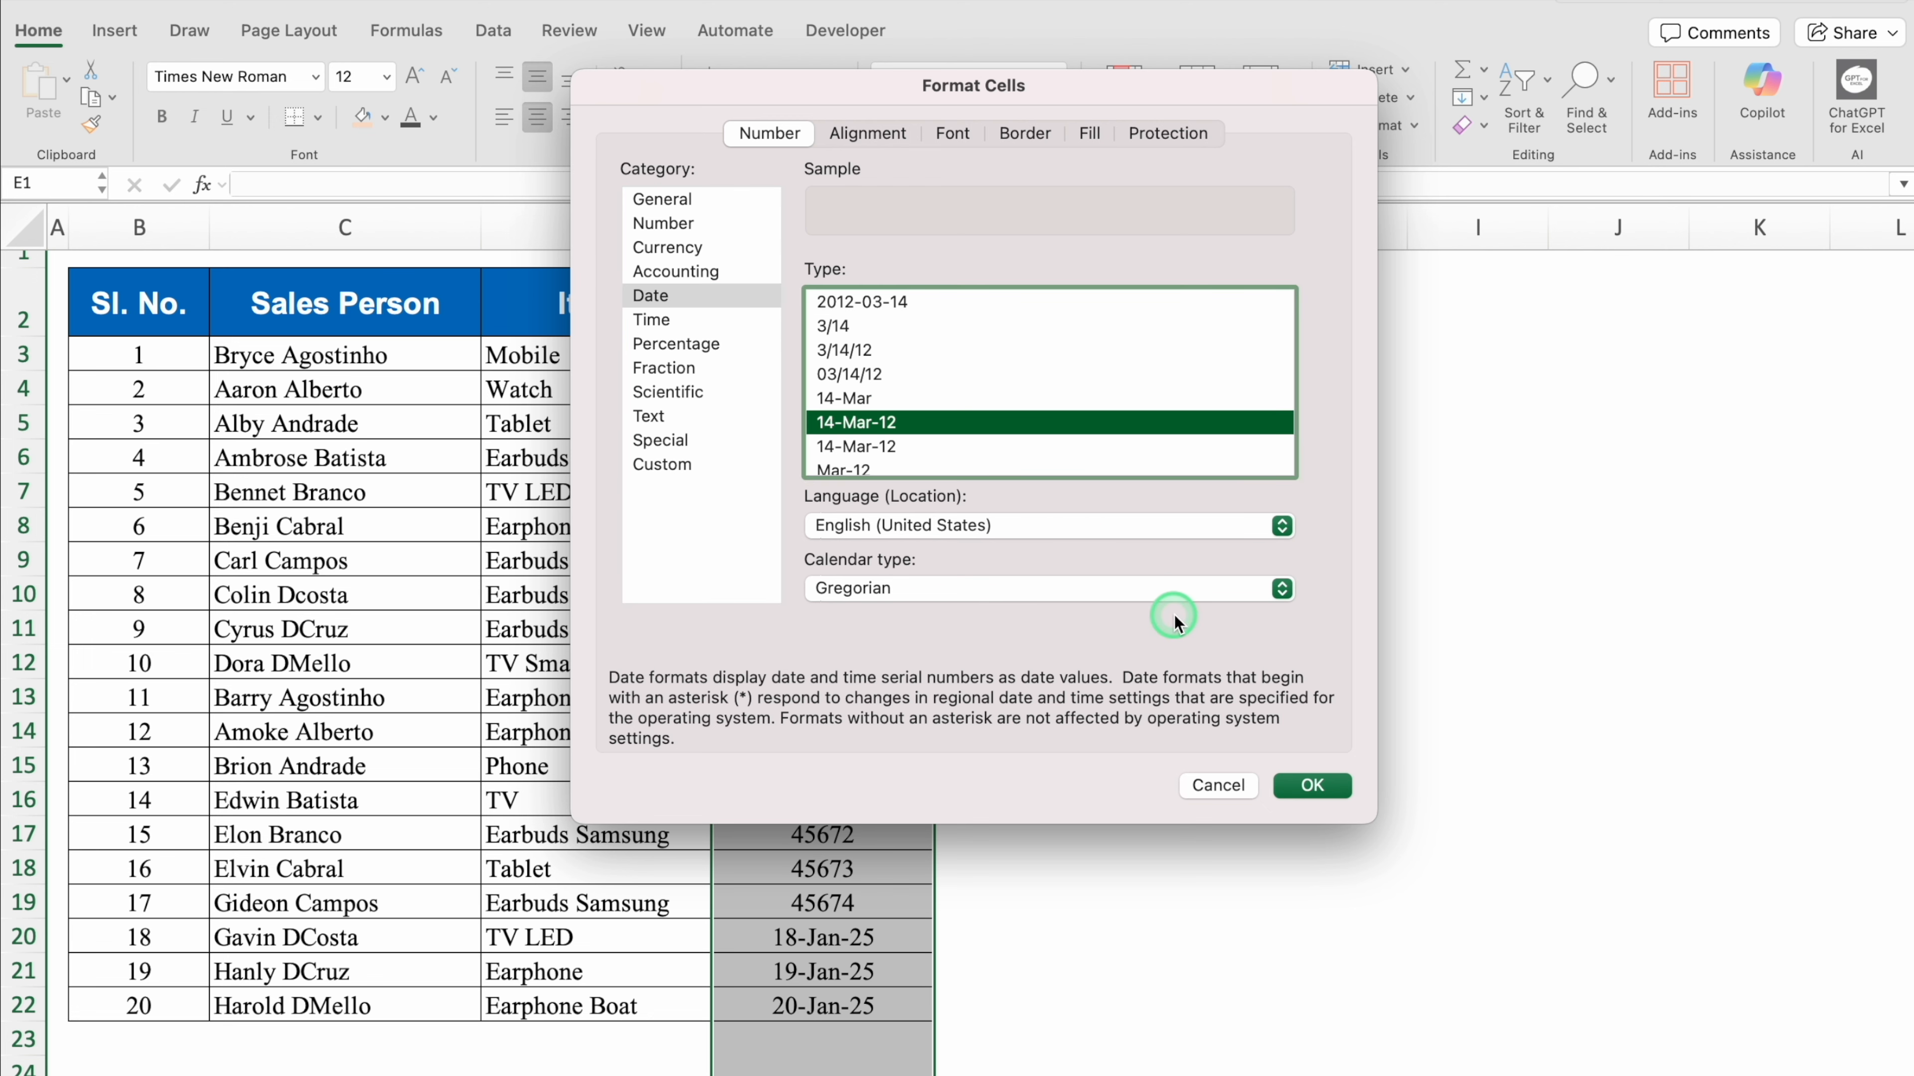
click(1314, 784)
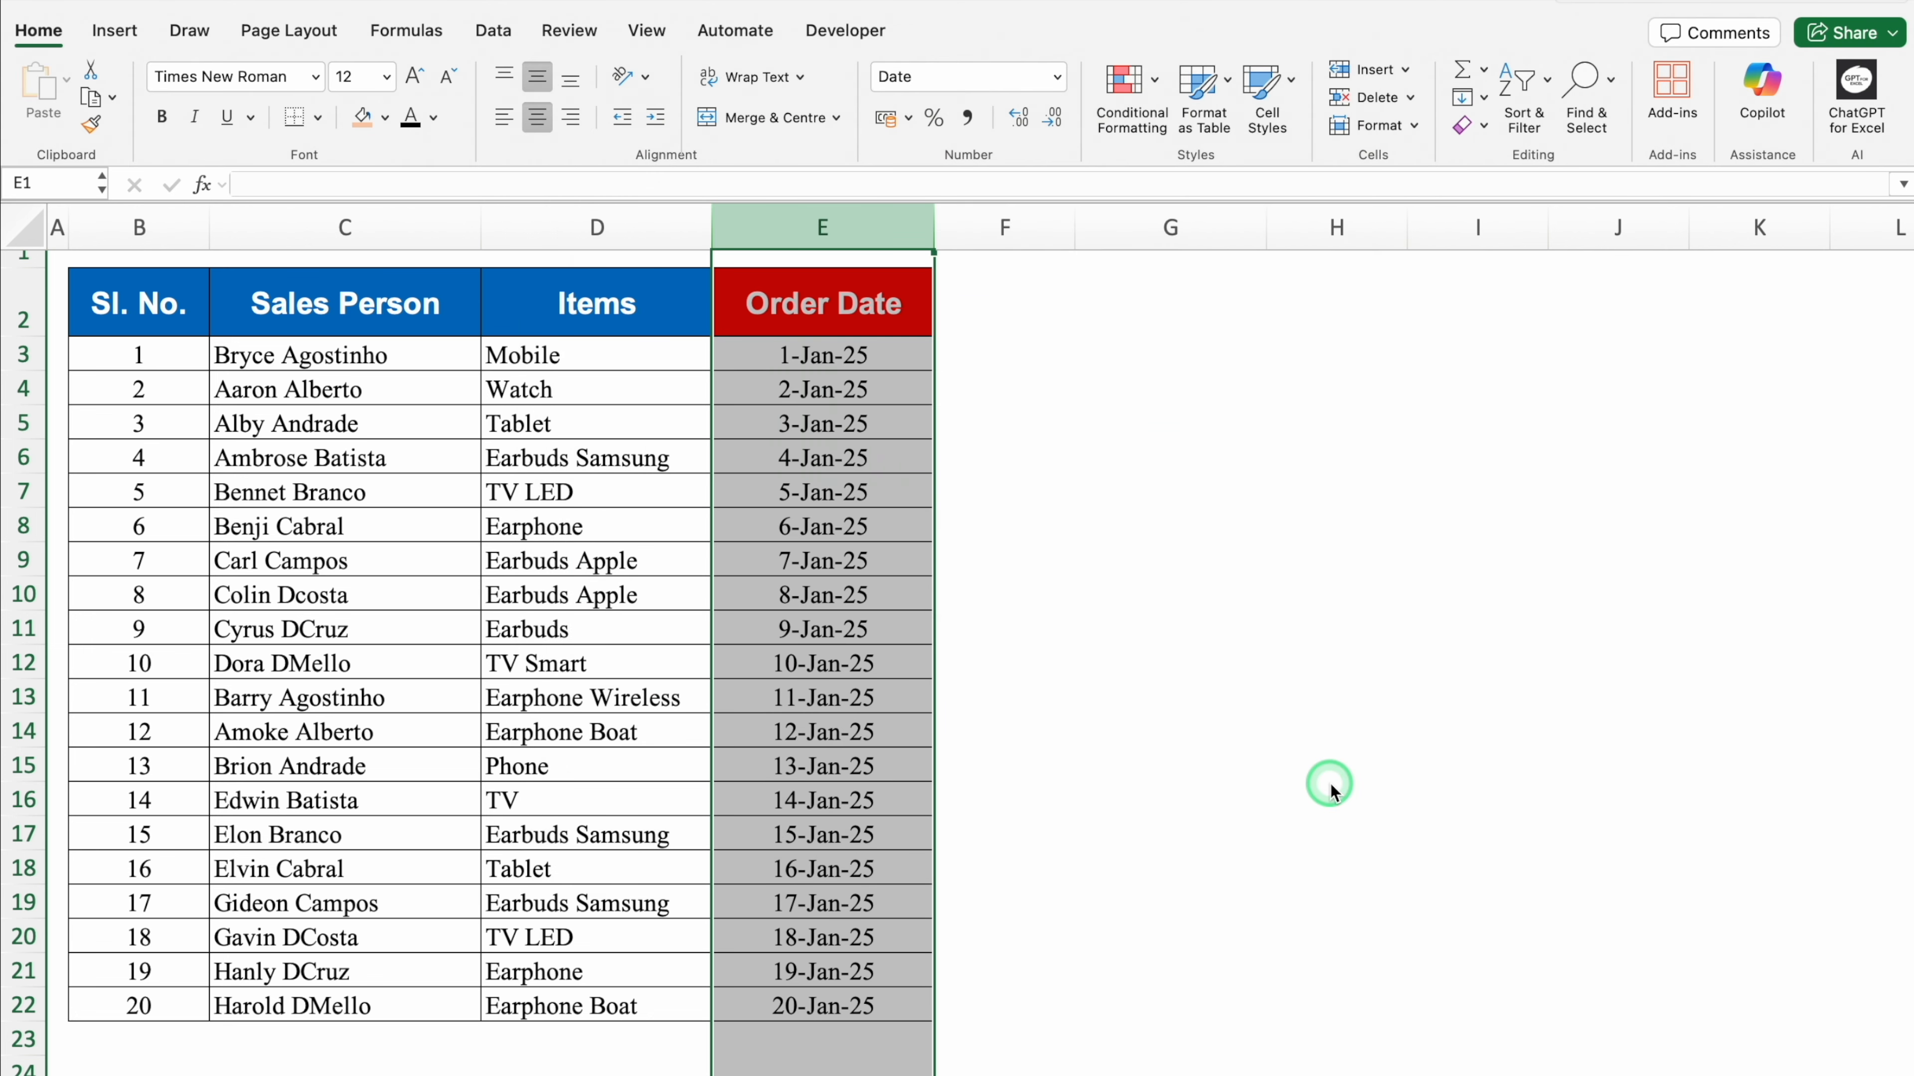
click(1189, 742)
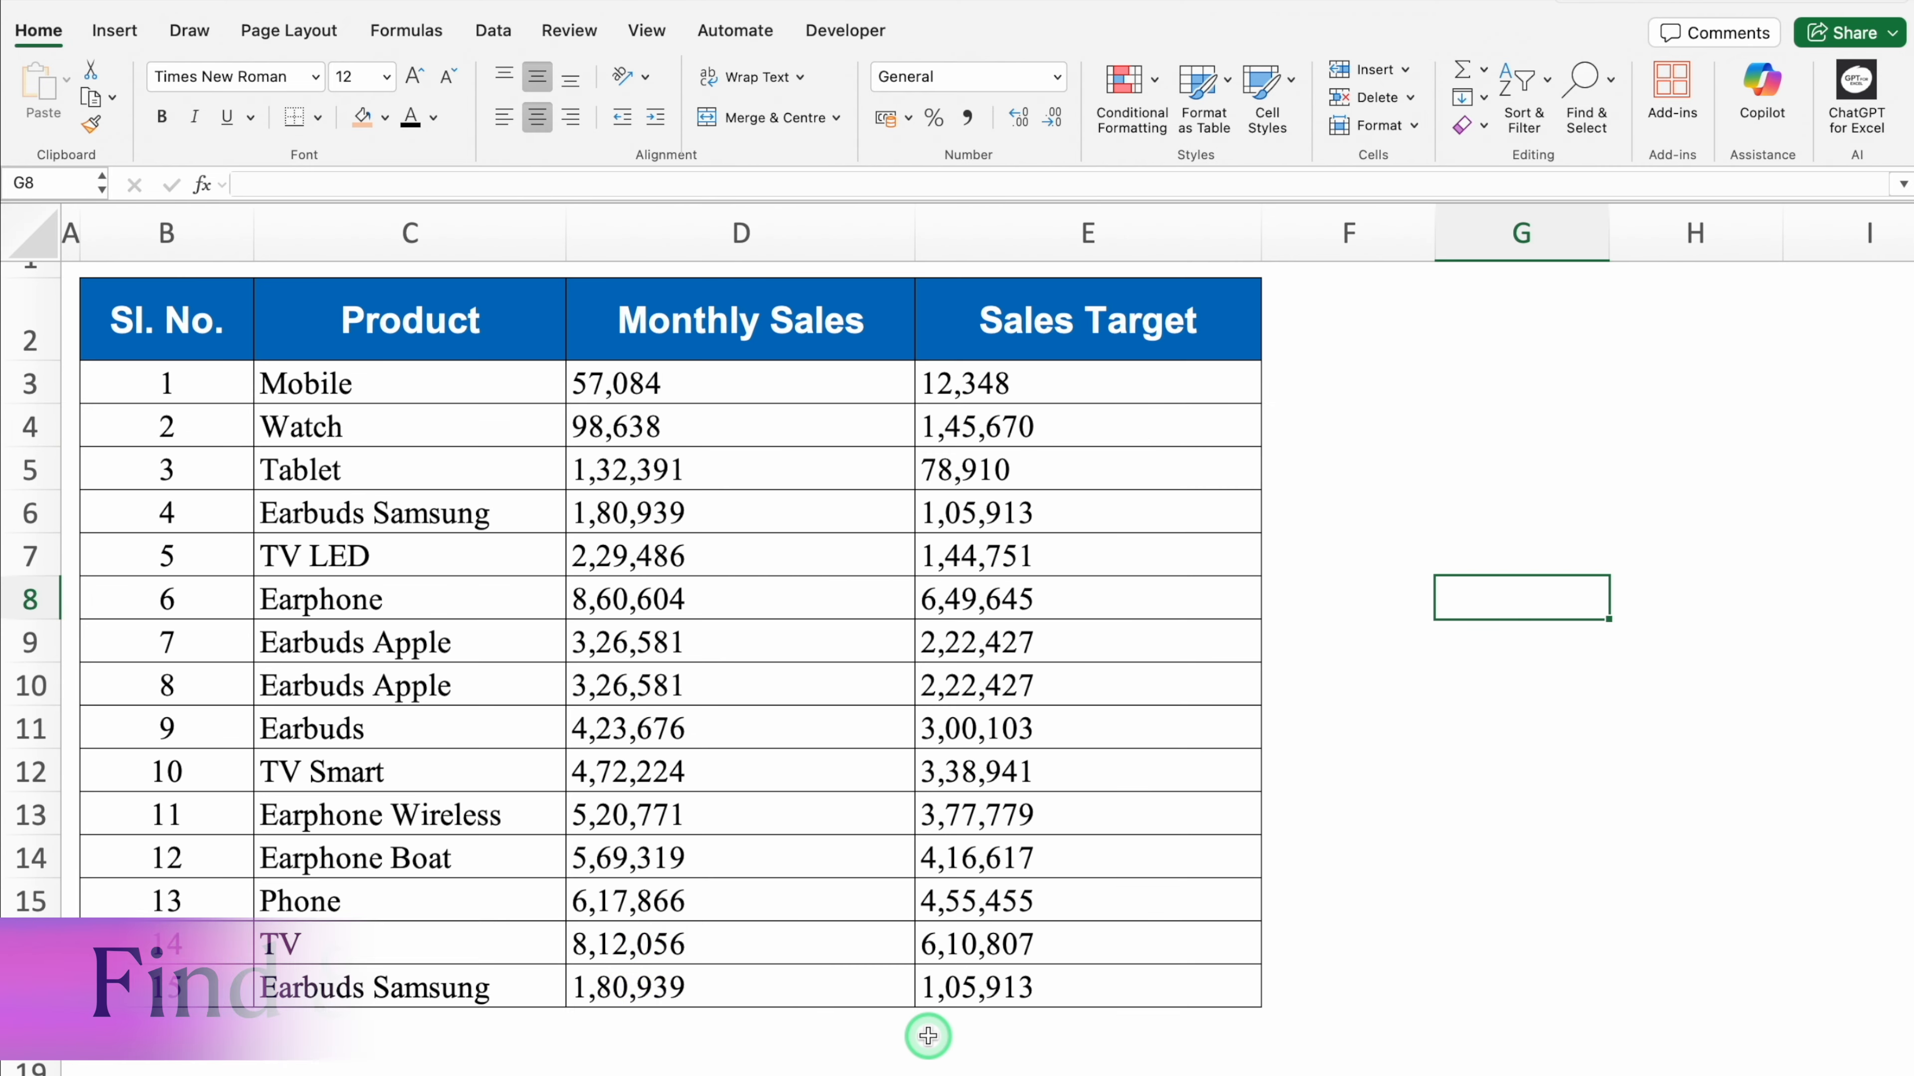
Highlight duplicate values across the product sales table using light red fill with dark red text
click(406, 441)
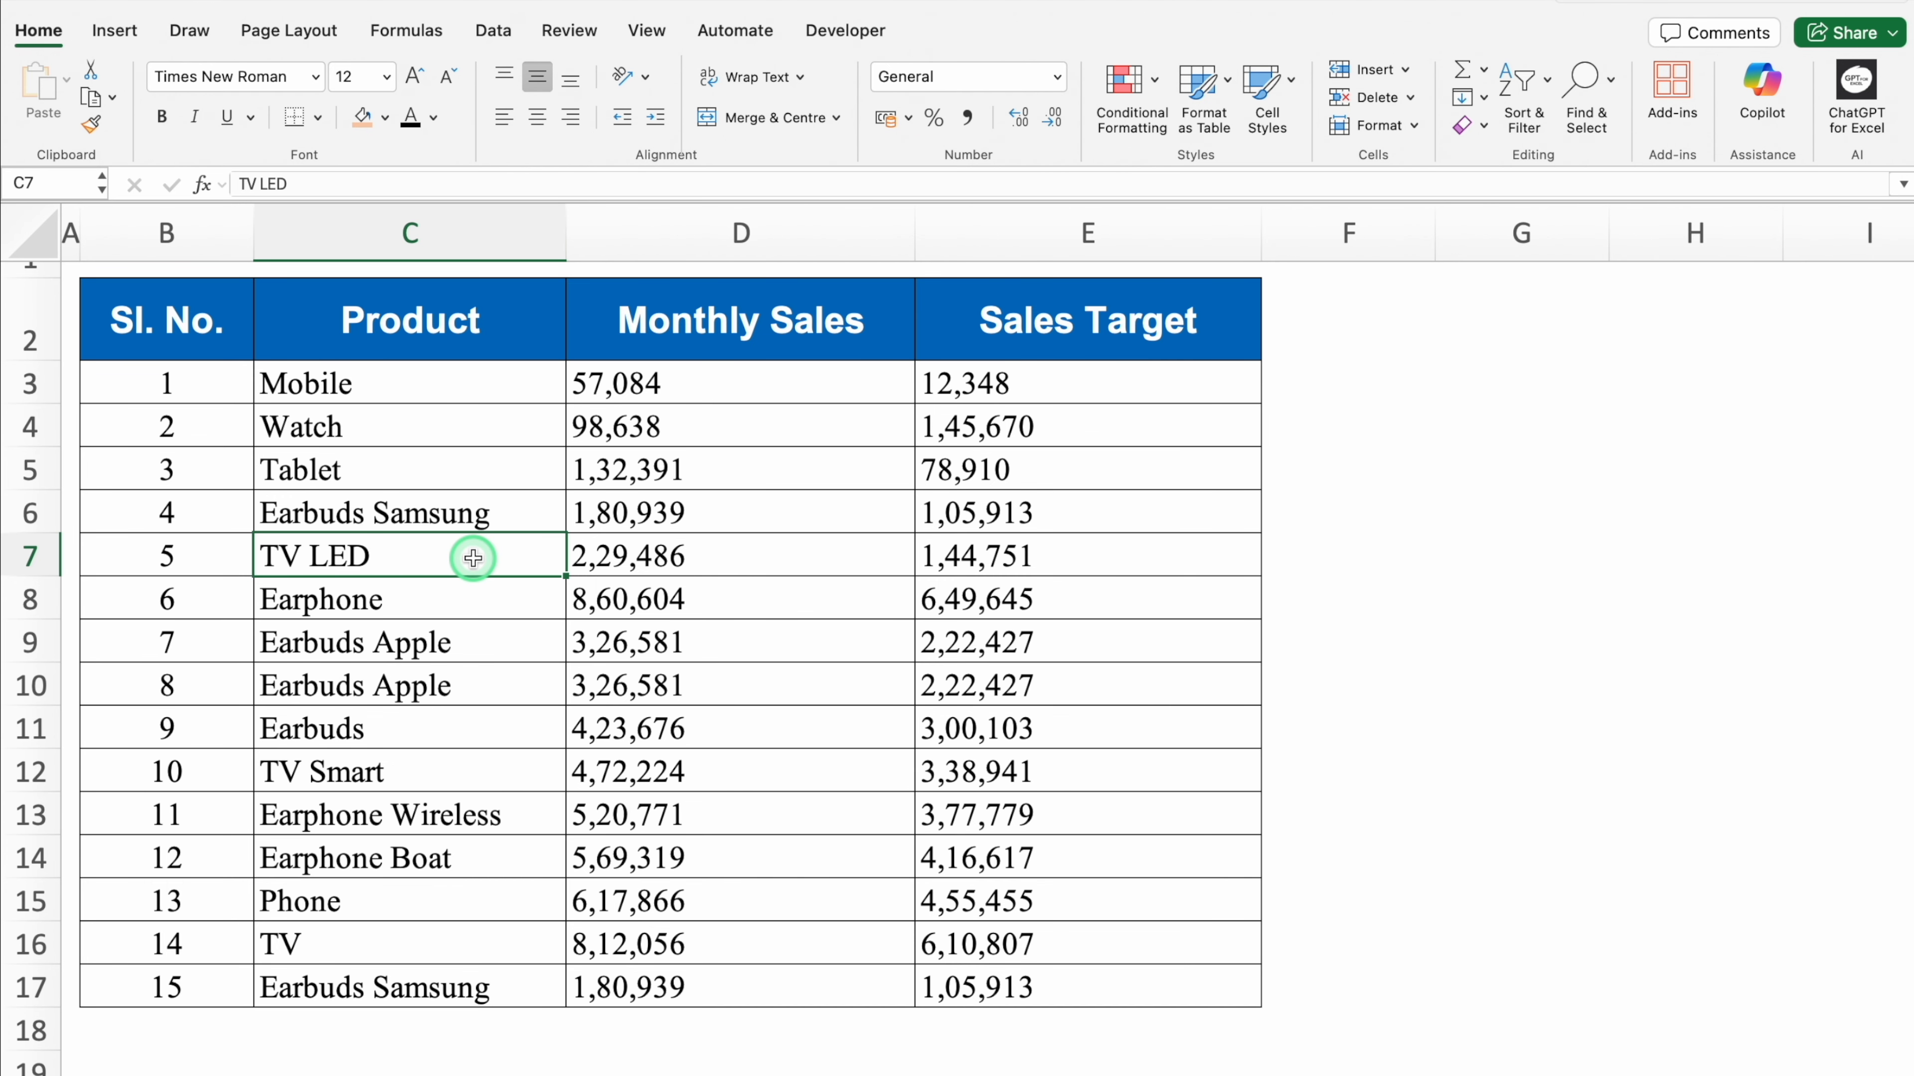
key(ctrl+a)
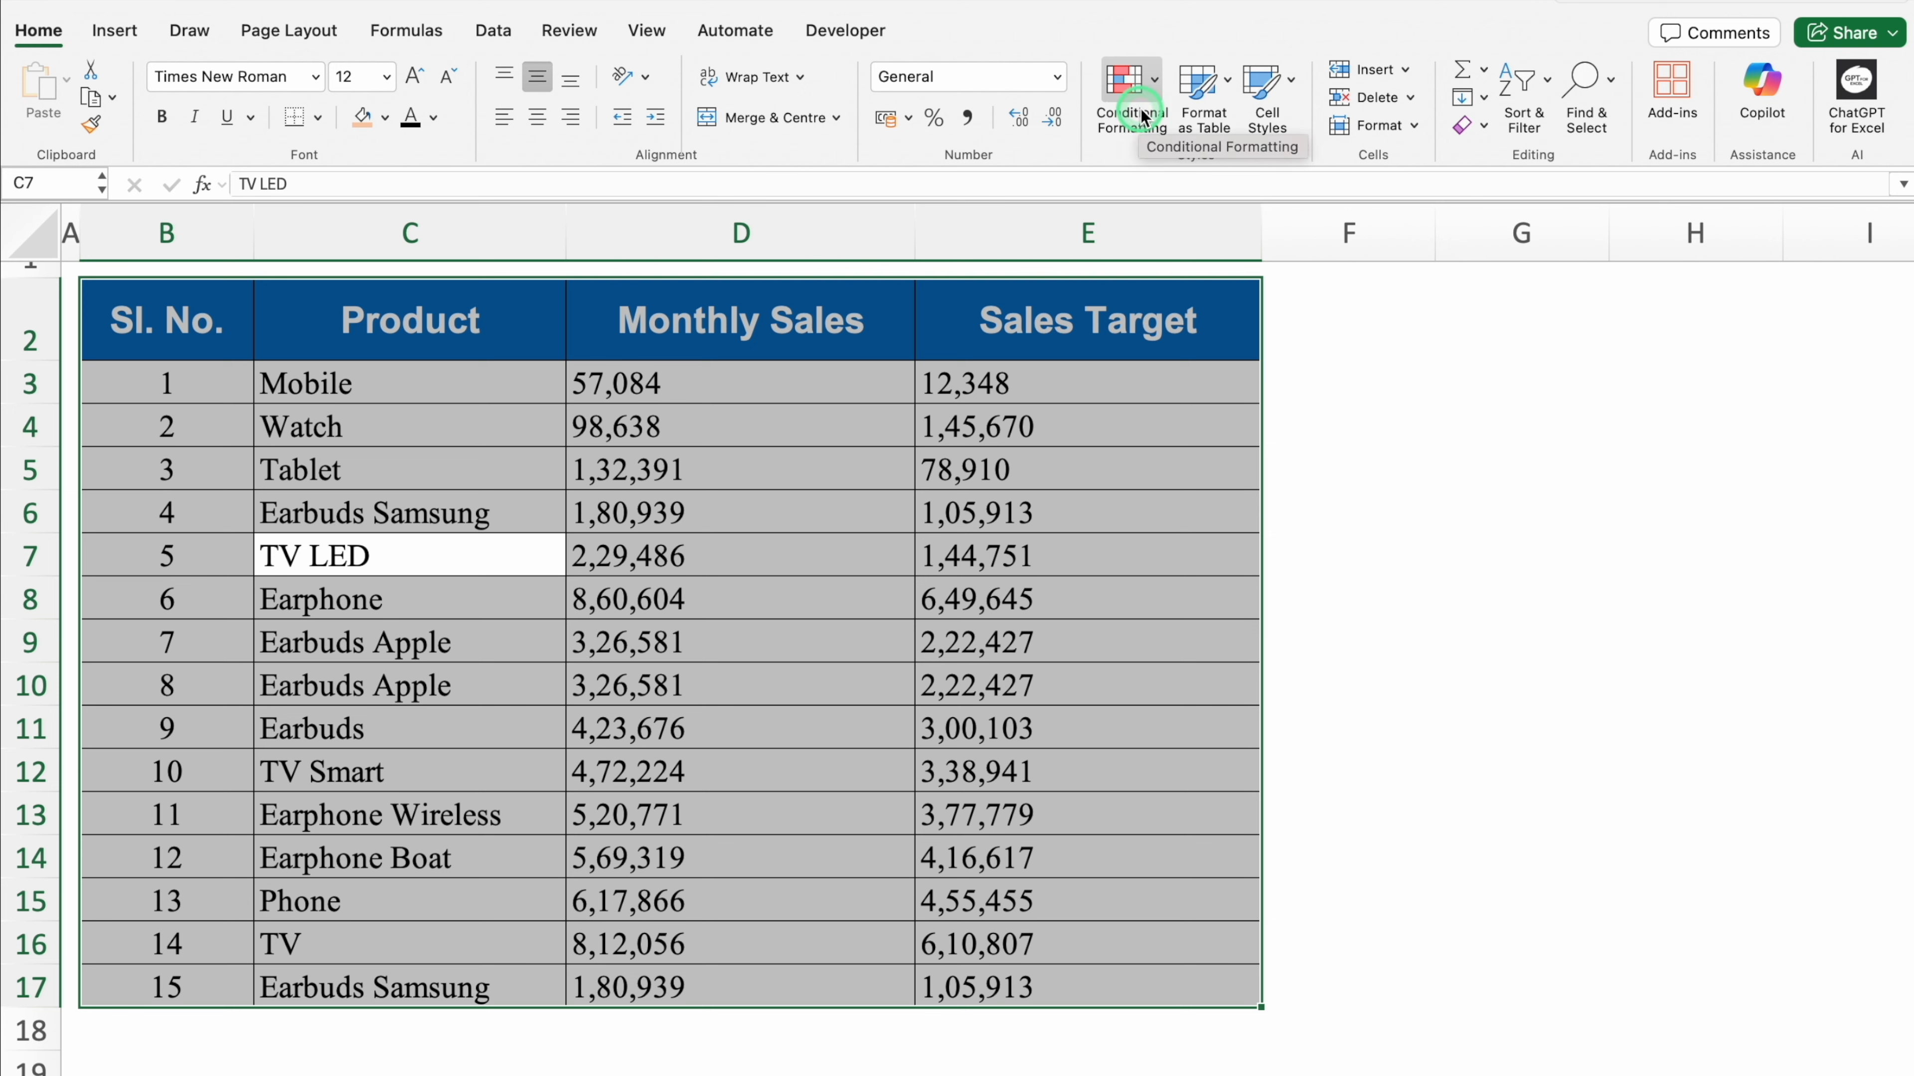
click(1130, 91)
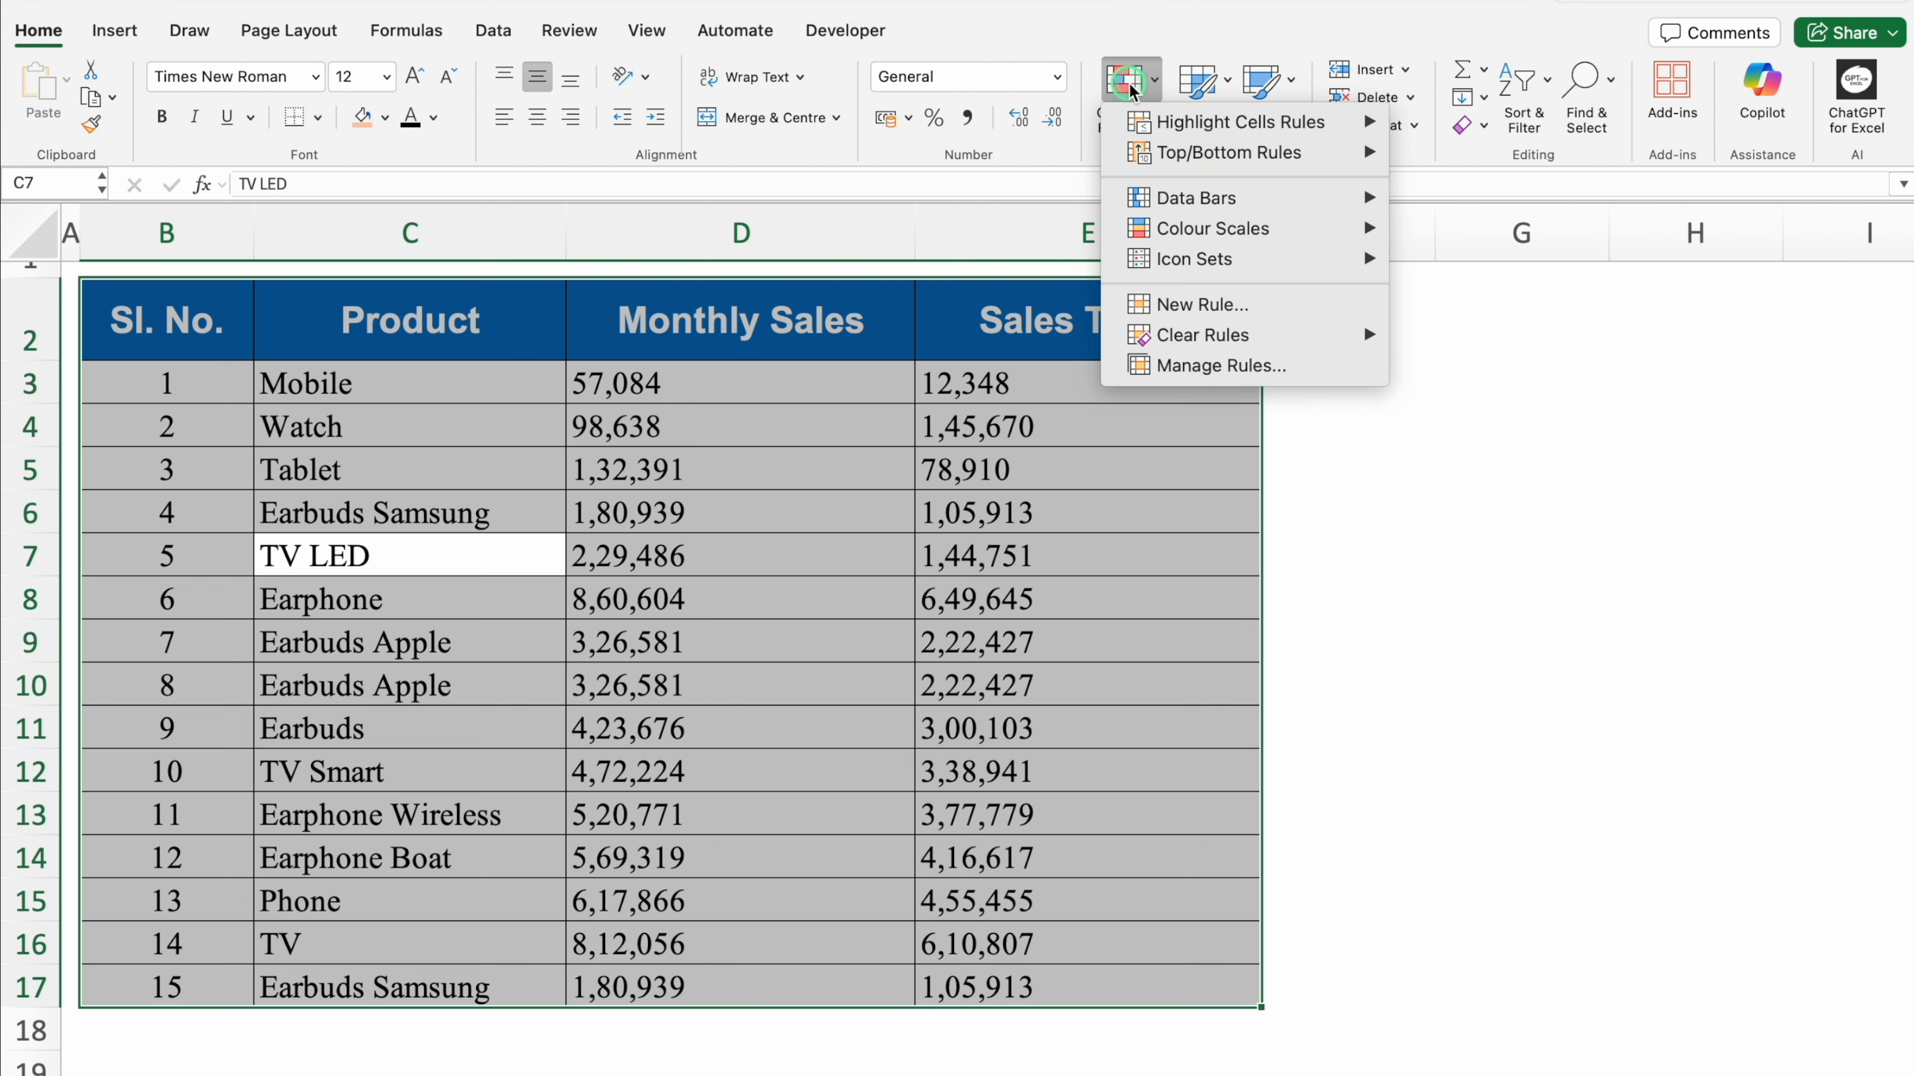
mouse_move(1228, 123)
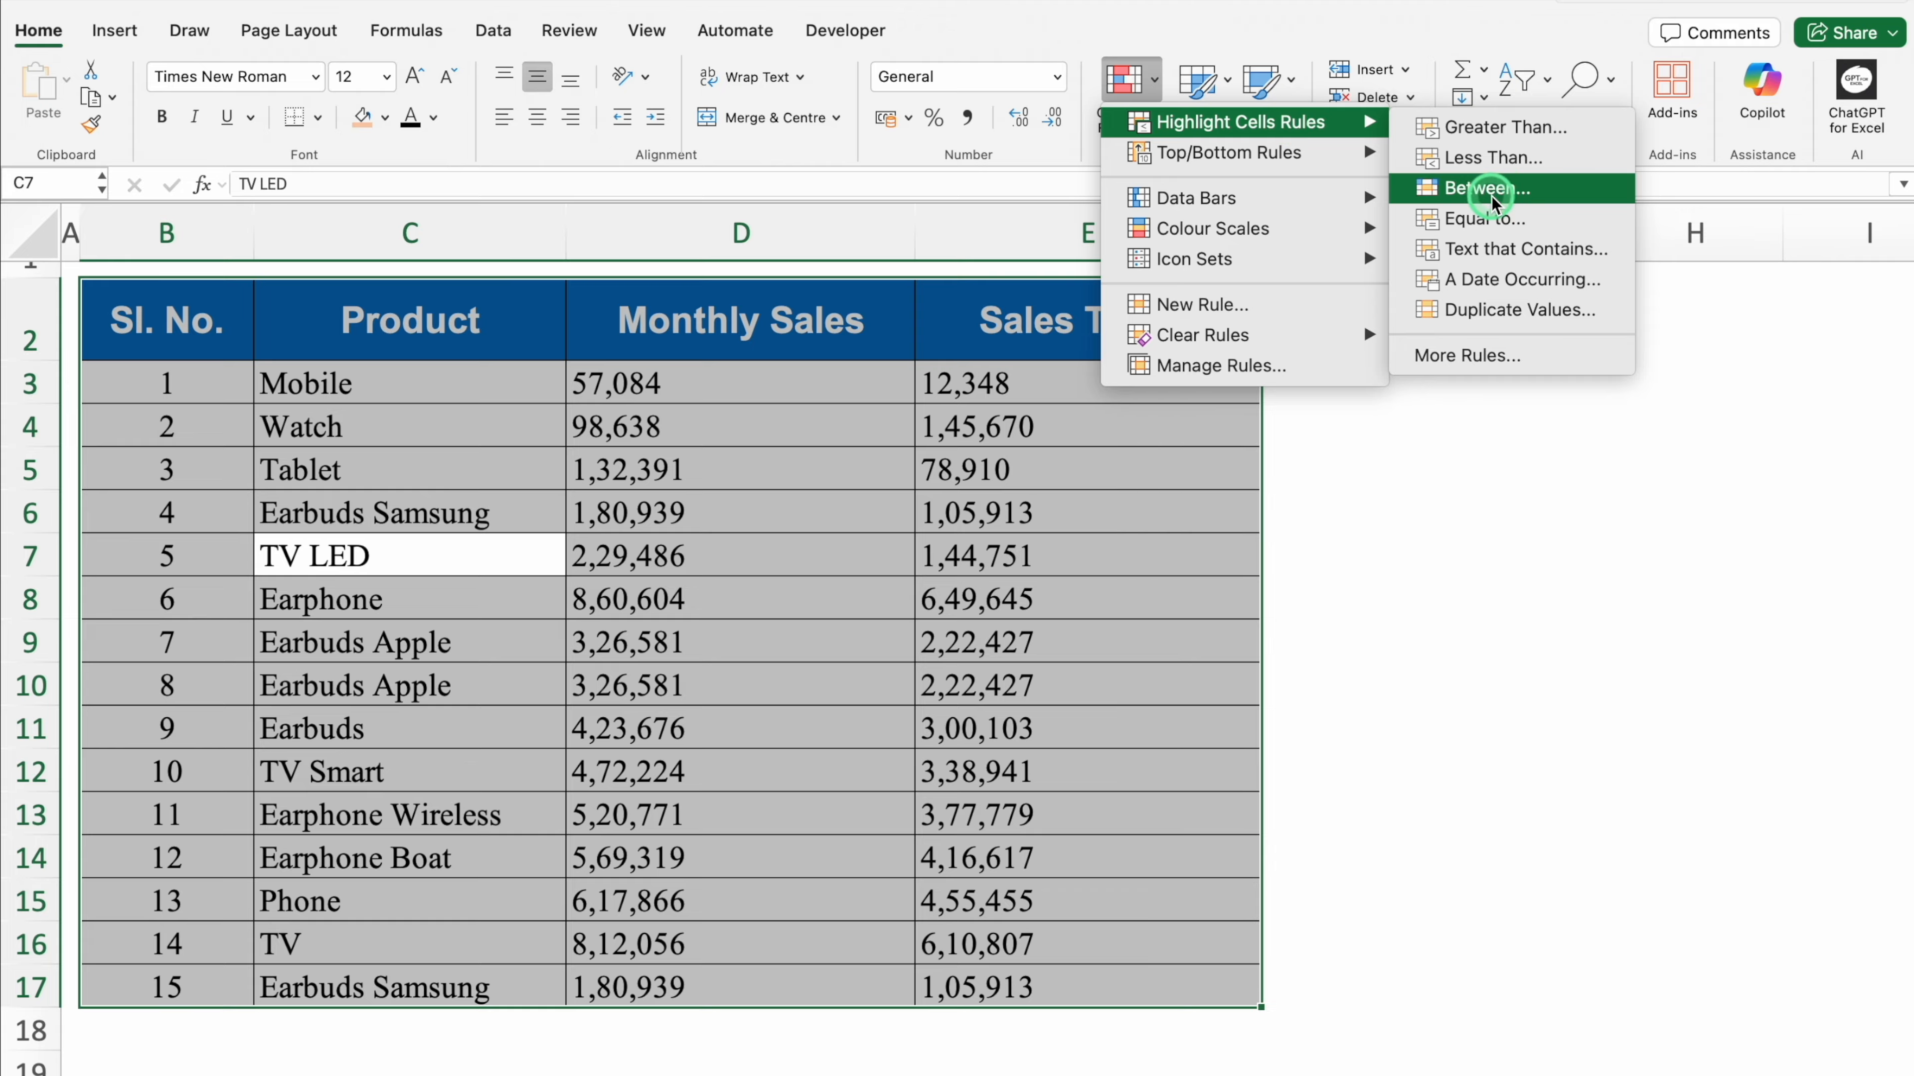
click(1530, 310)
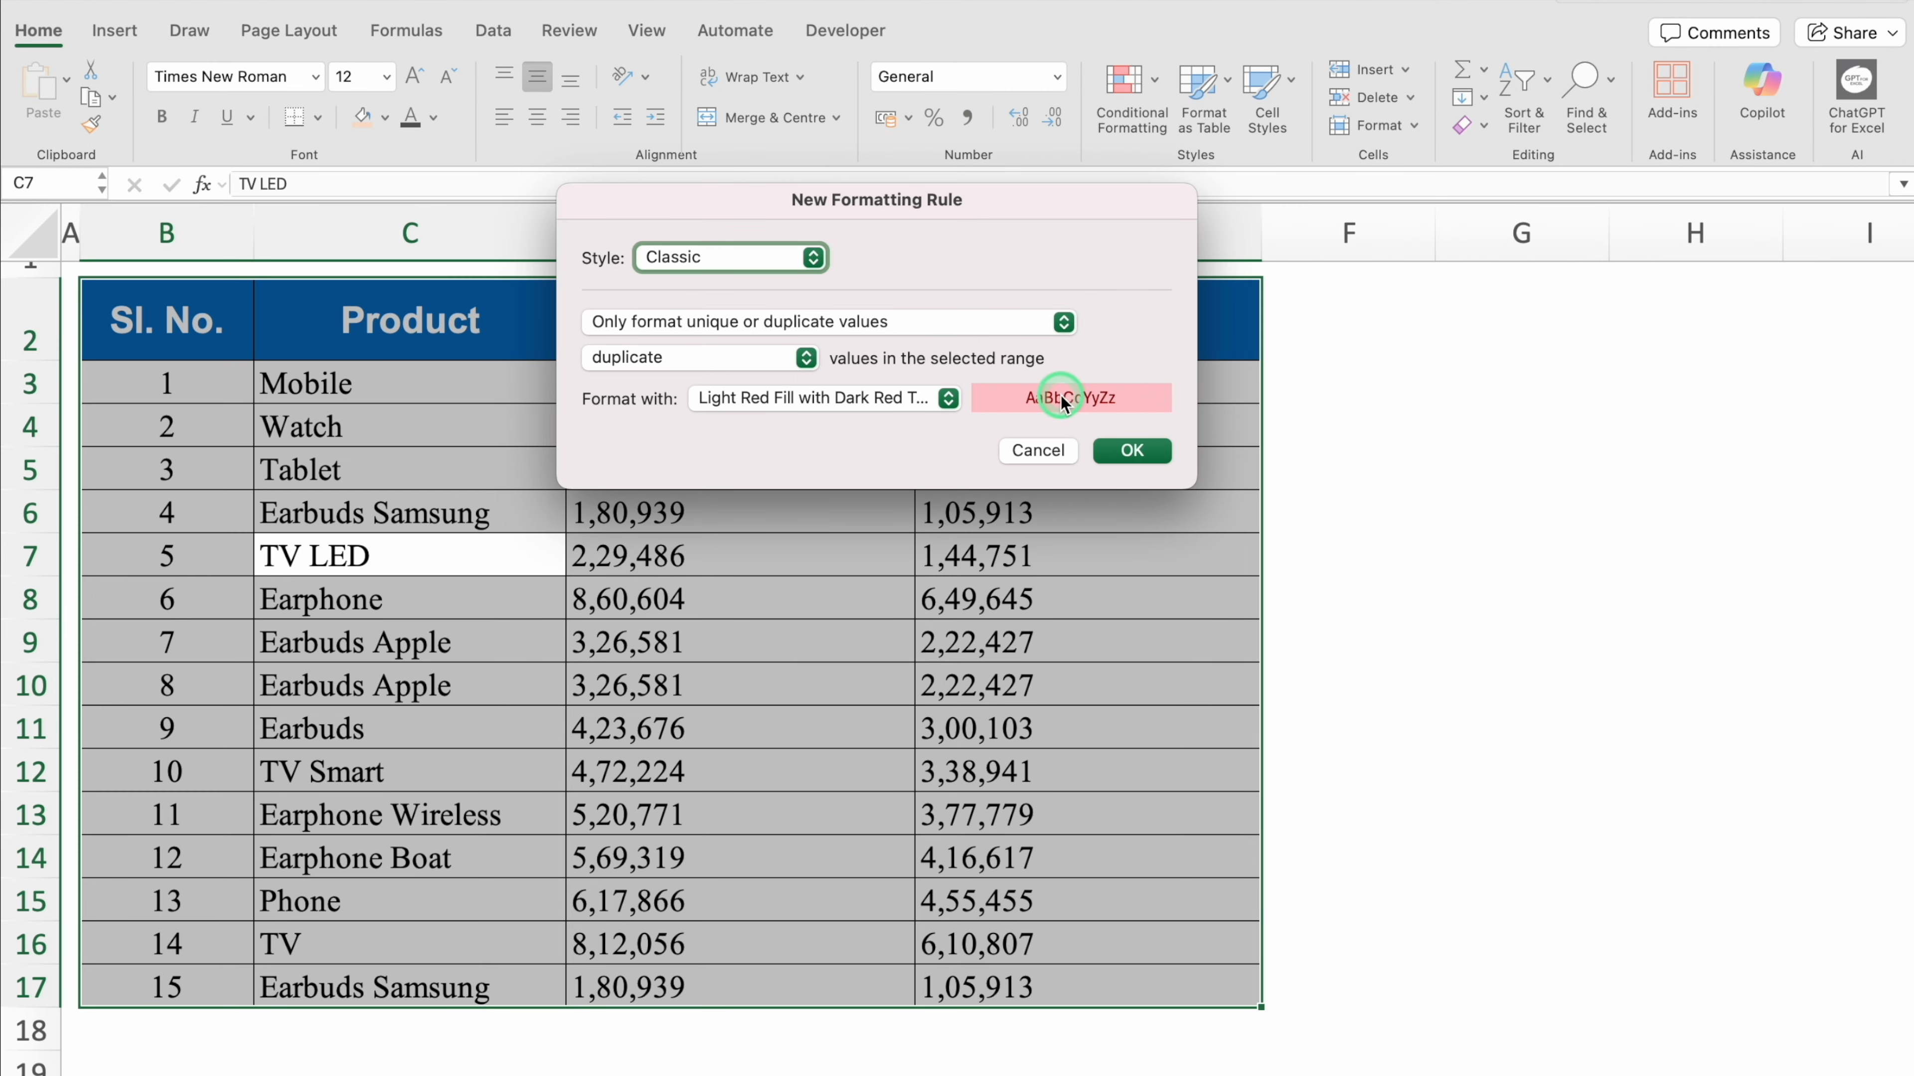
click(1132, 450)
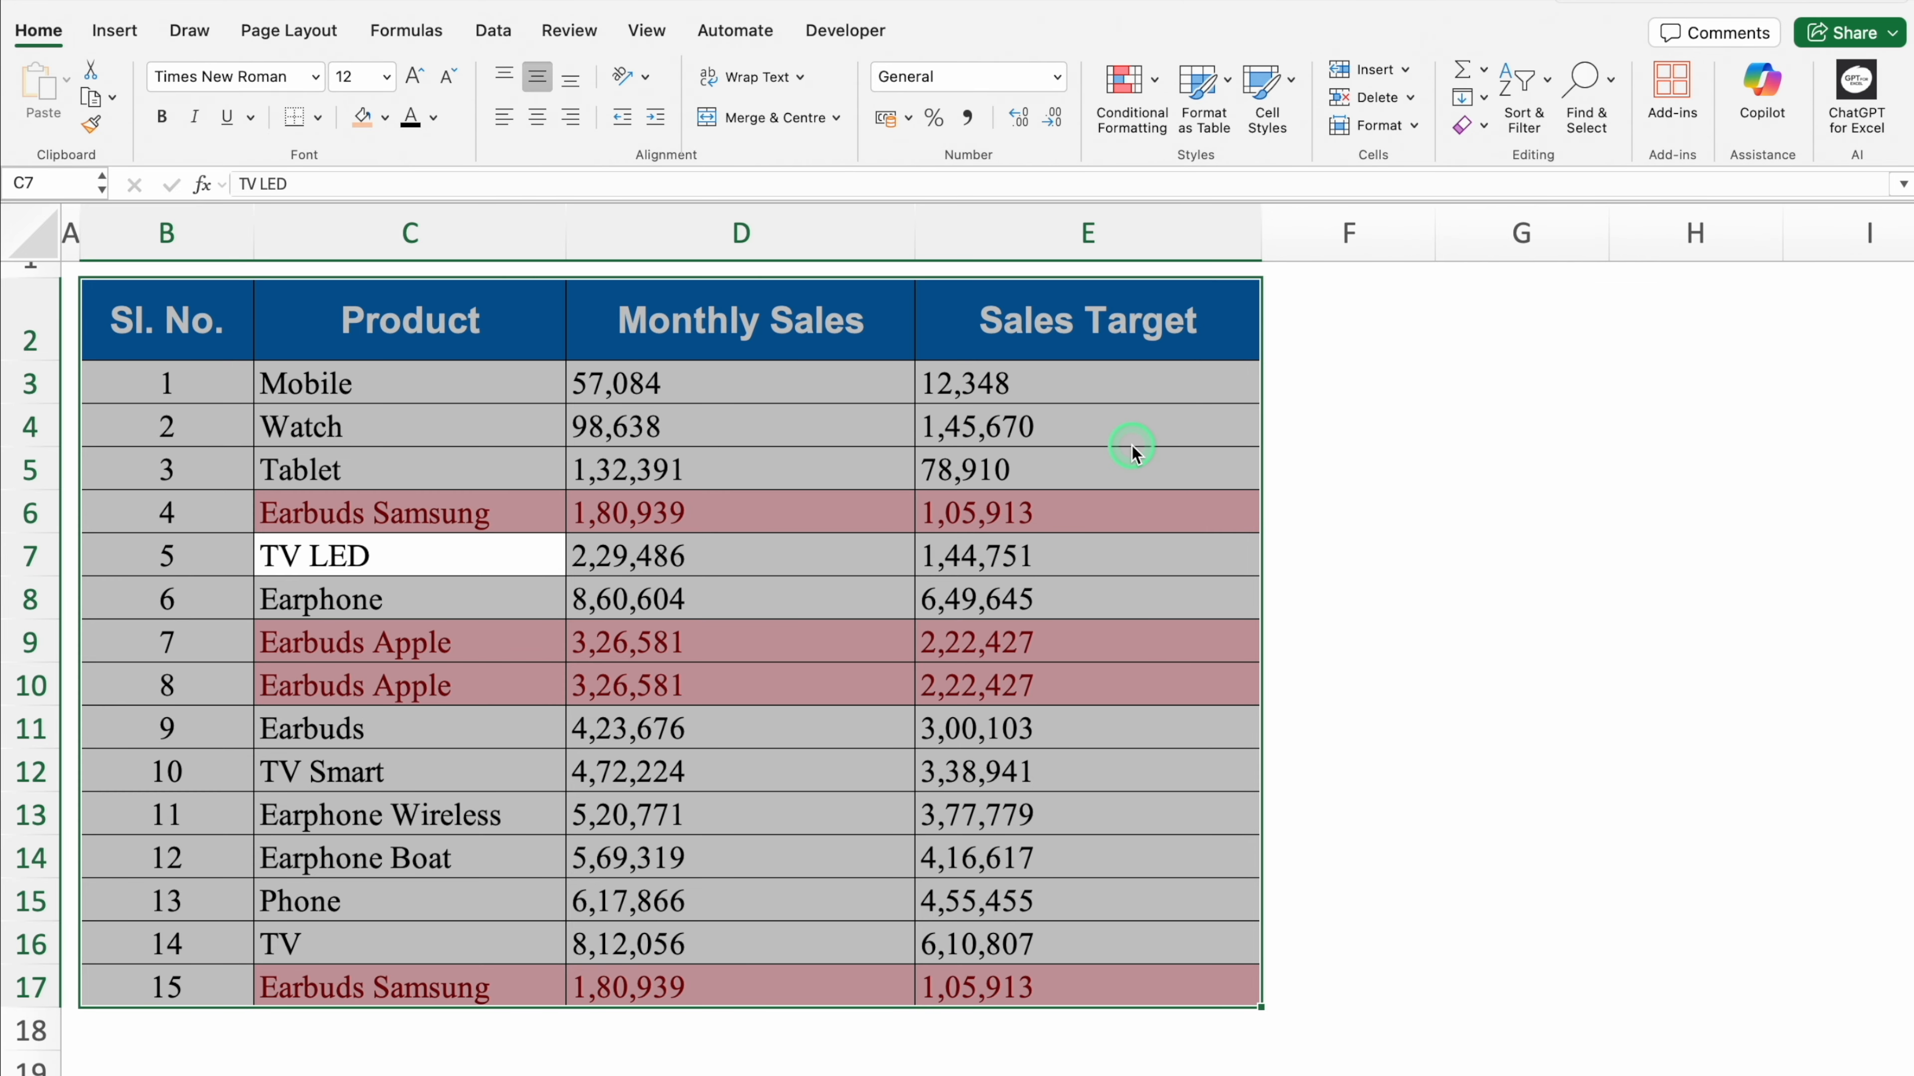
click(1348, 512)
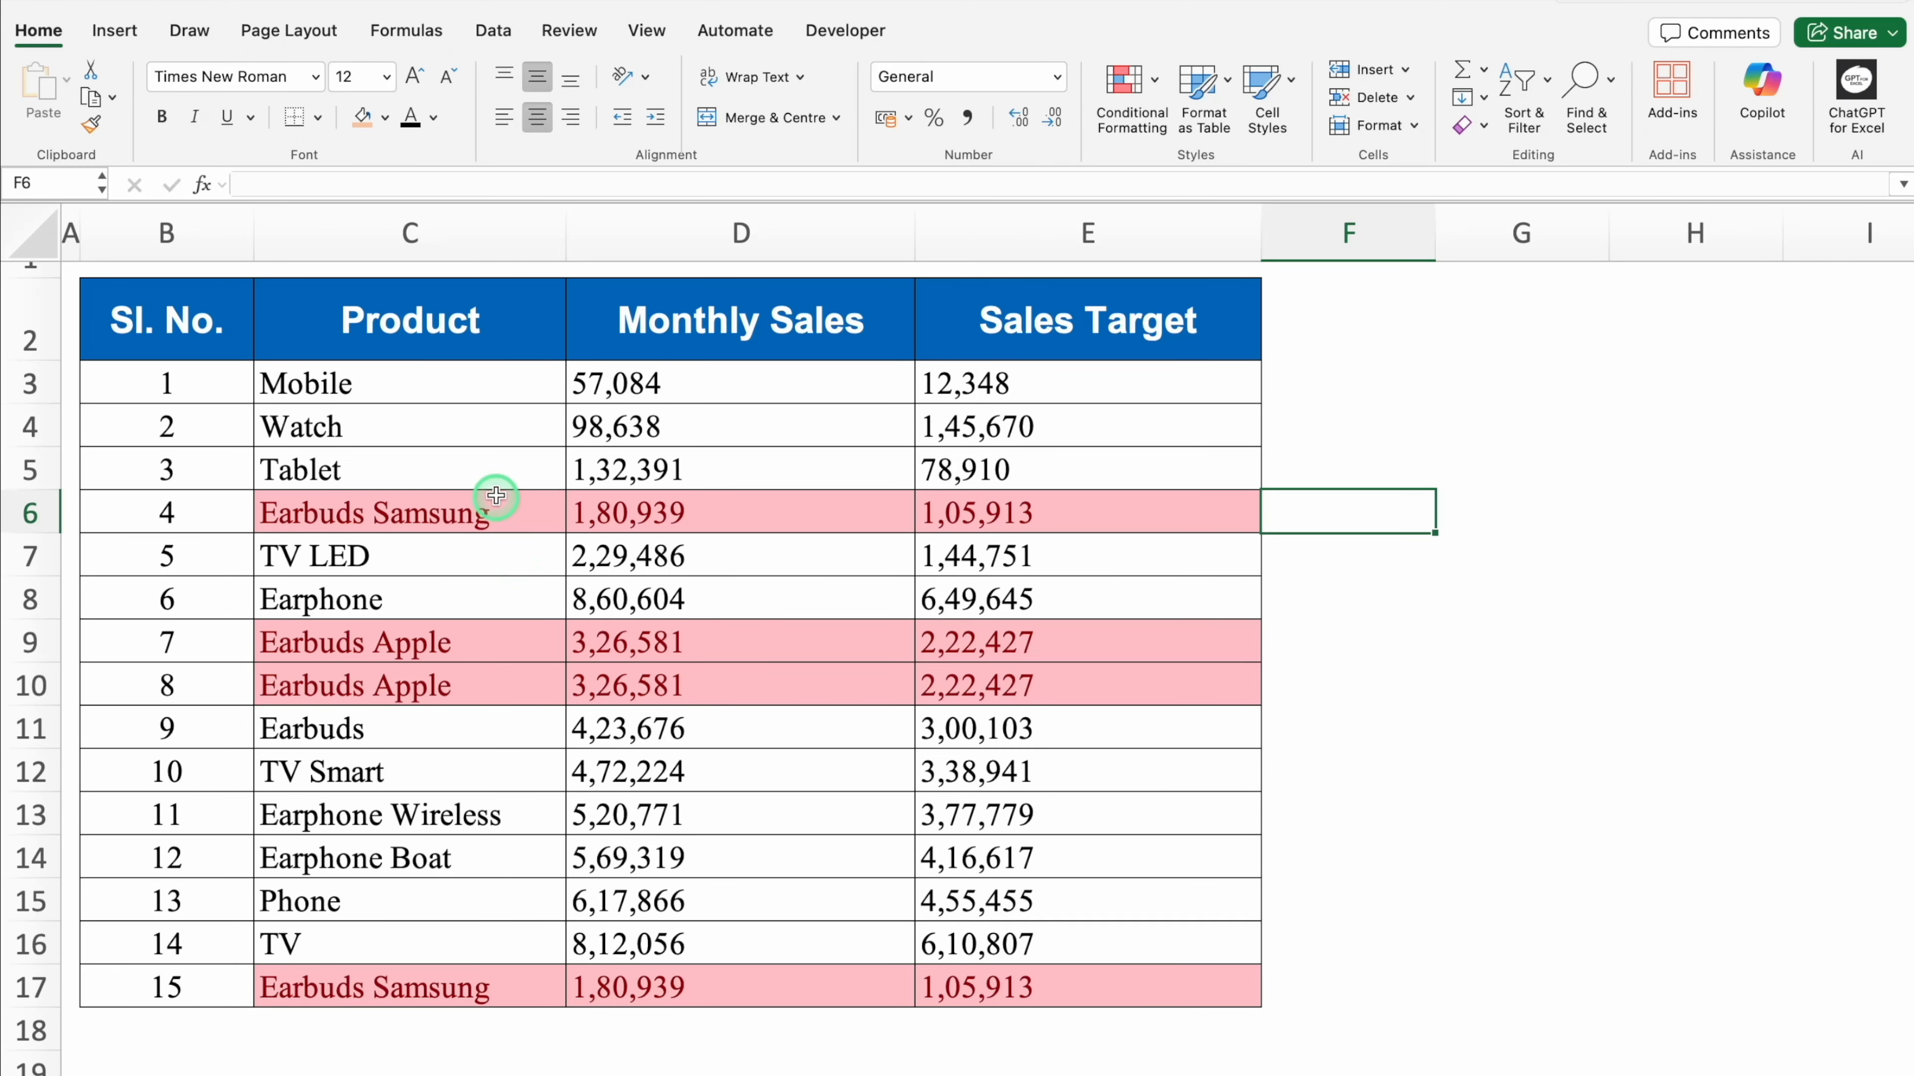
Remove duplicate records from C3:E17, comparing the Product, Monthly Sales and Sales Target columns
click(503, 400)
drag(513, 408, 970, 986)
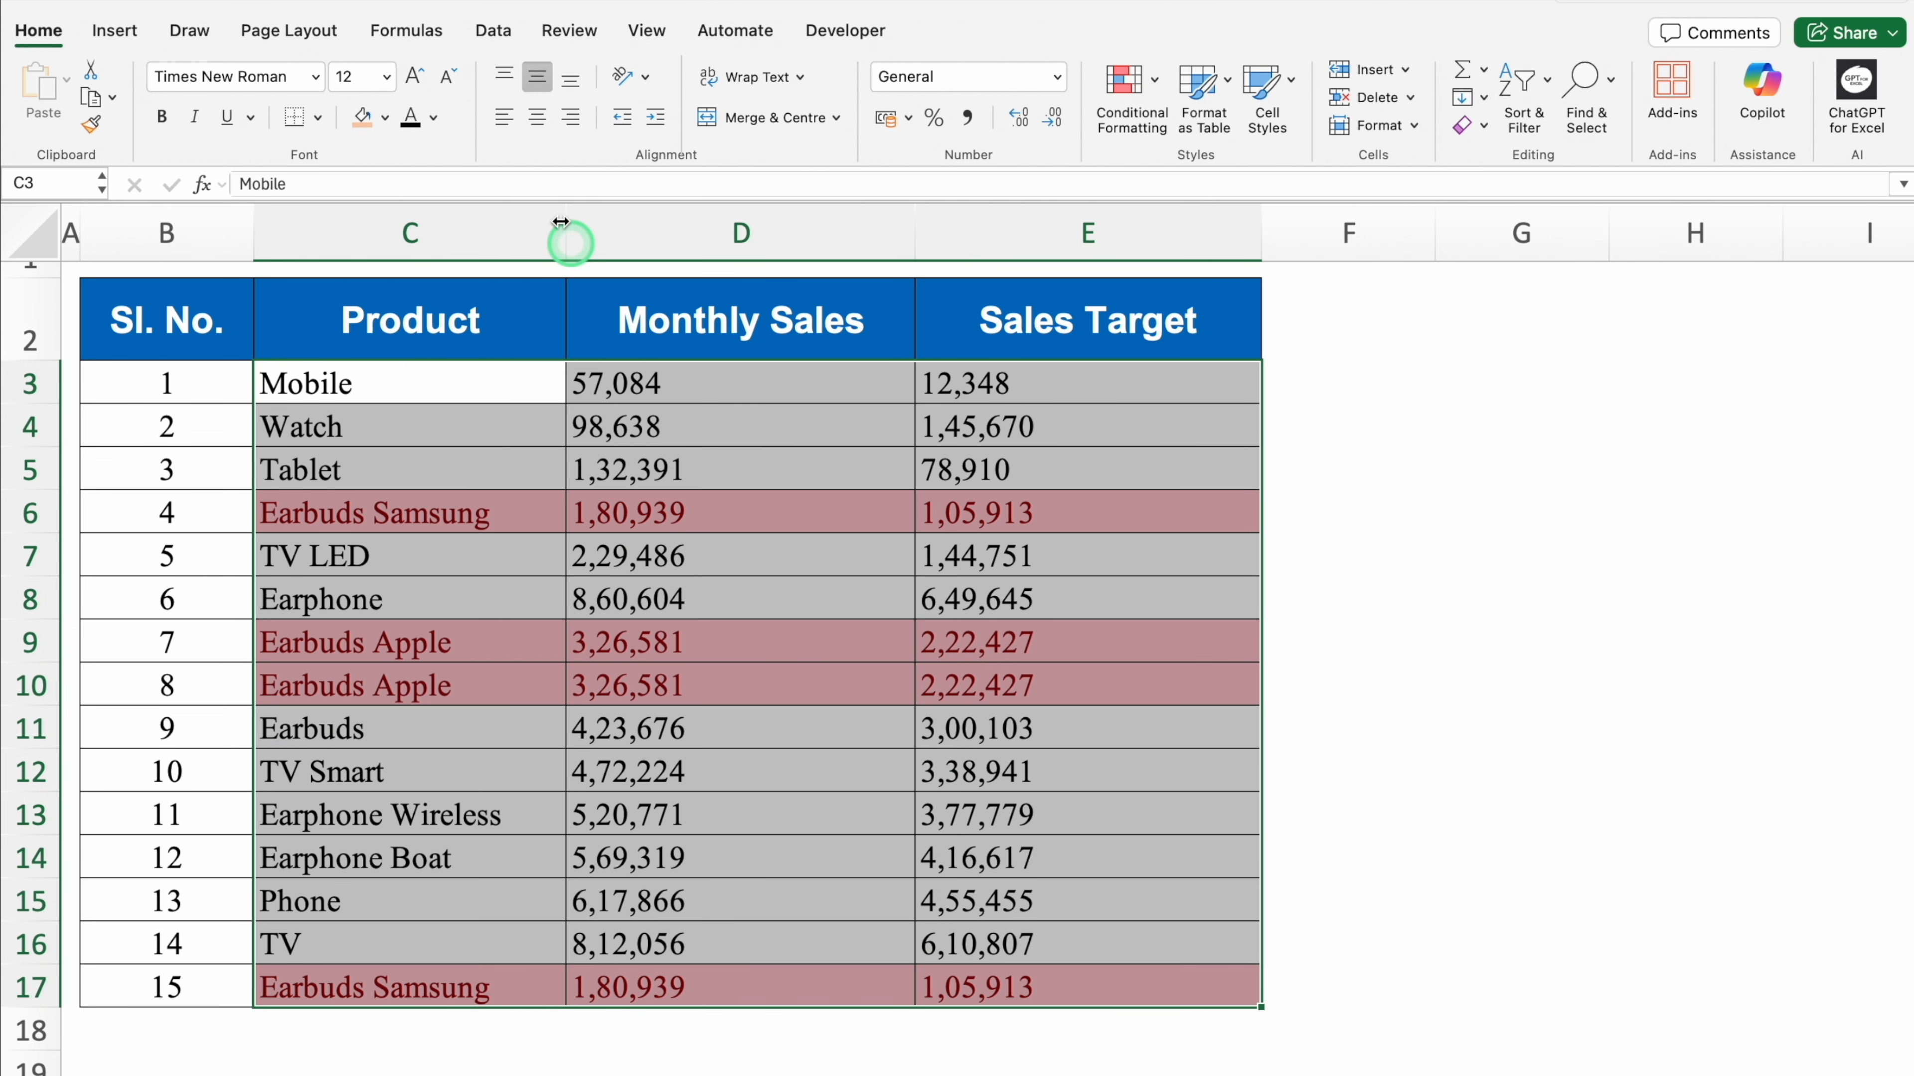
click(489, 33)
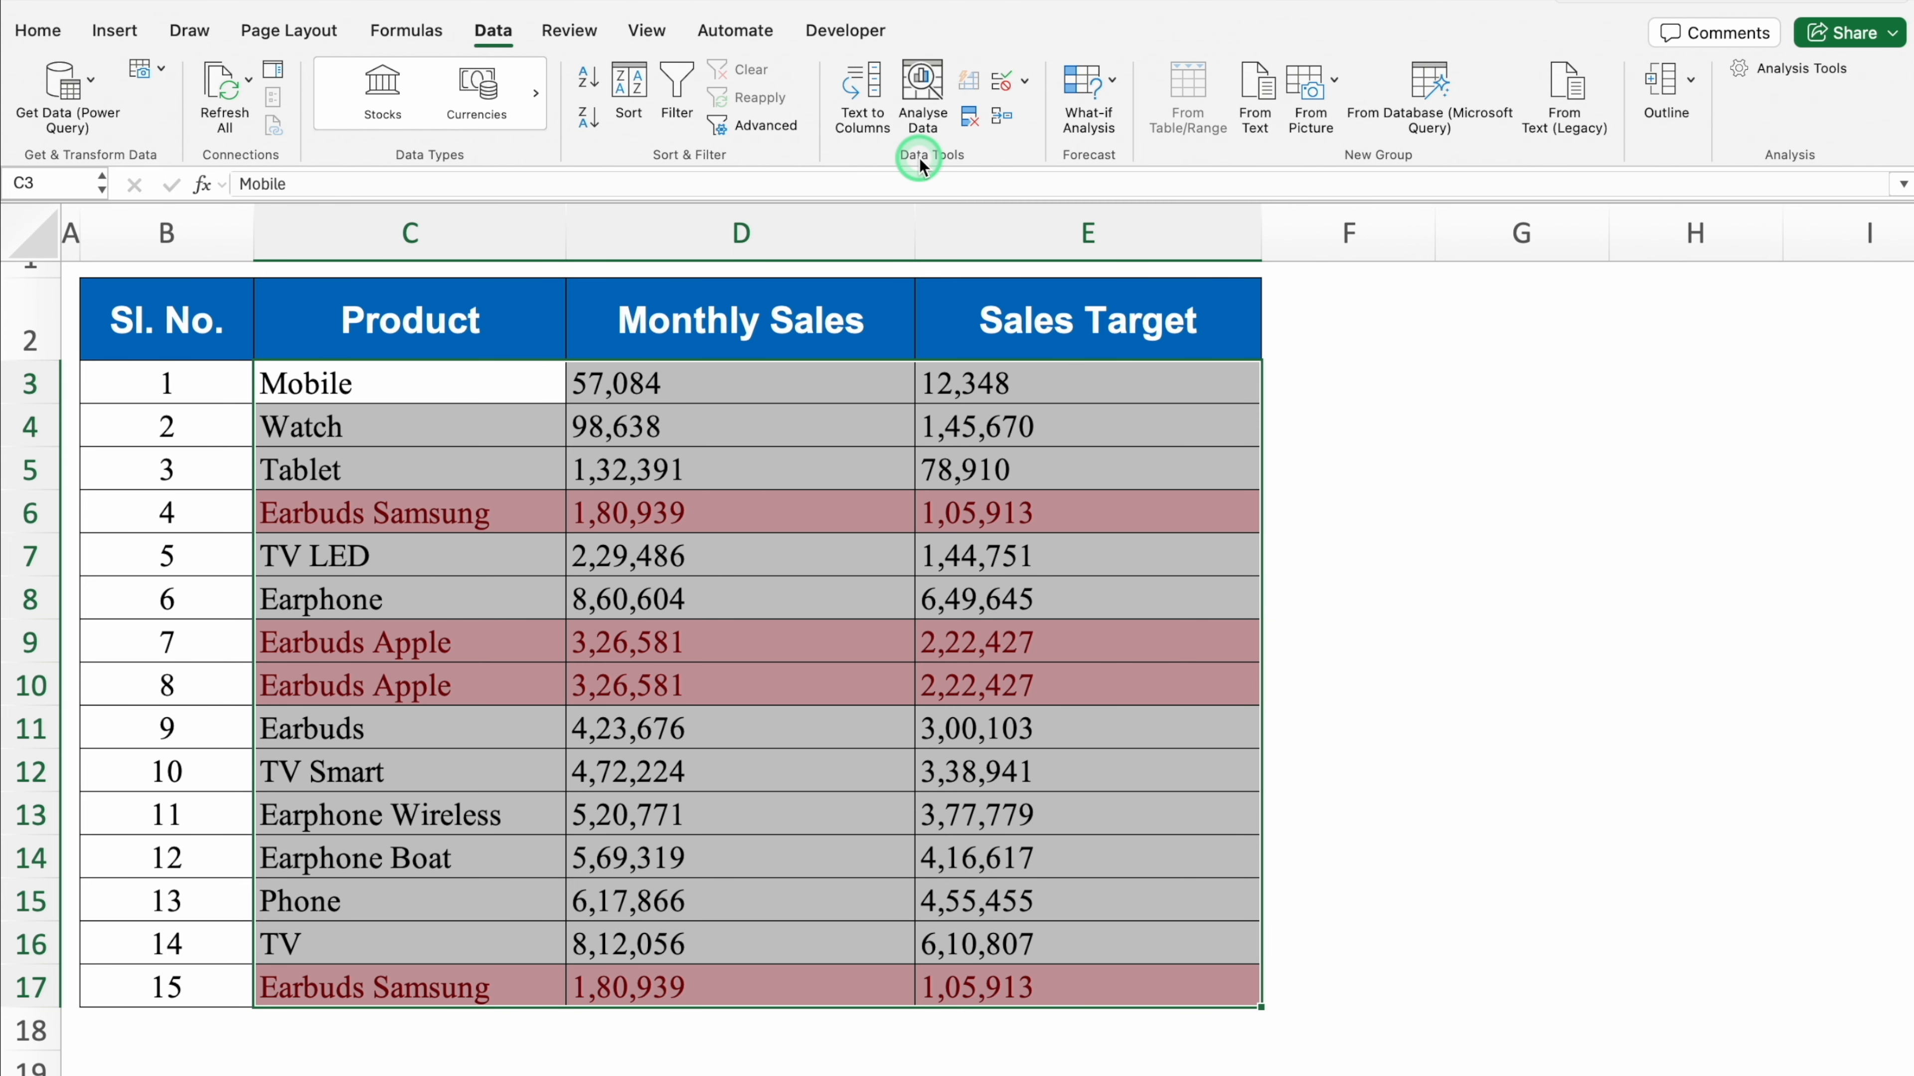
click(970, 119)
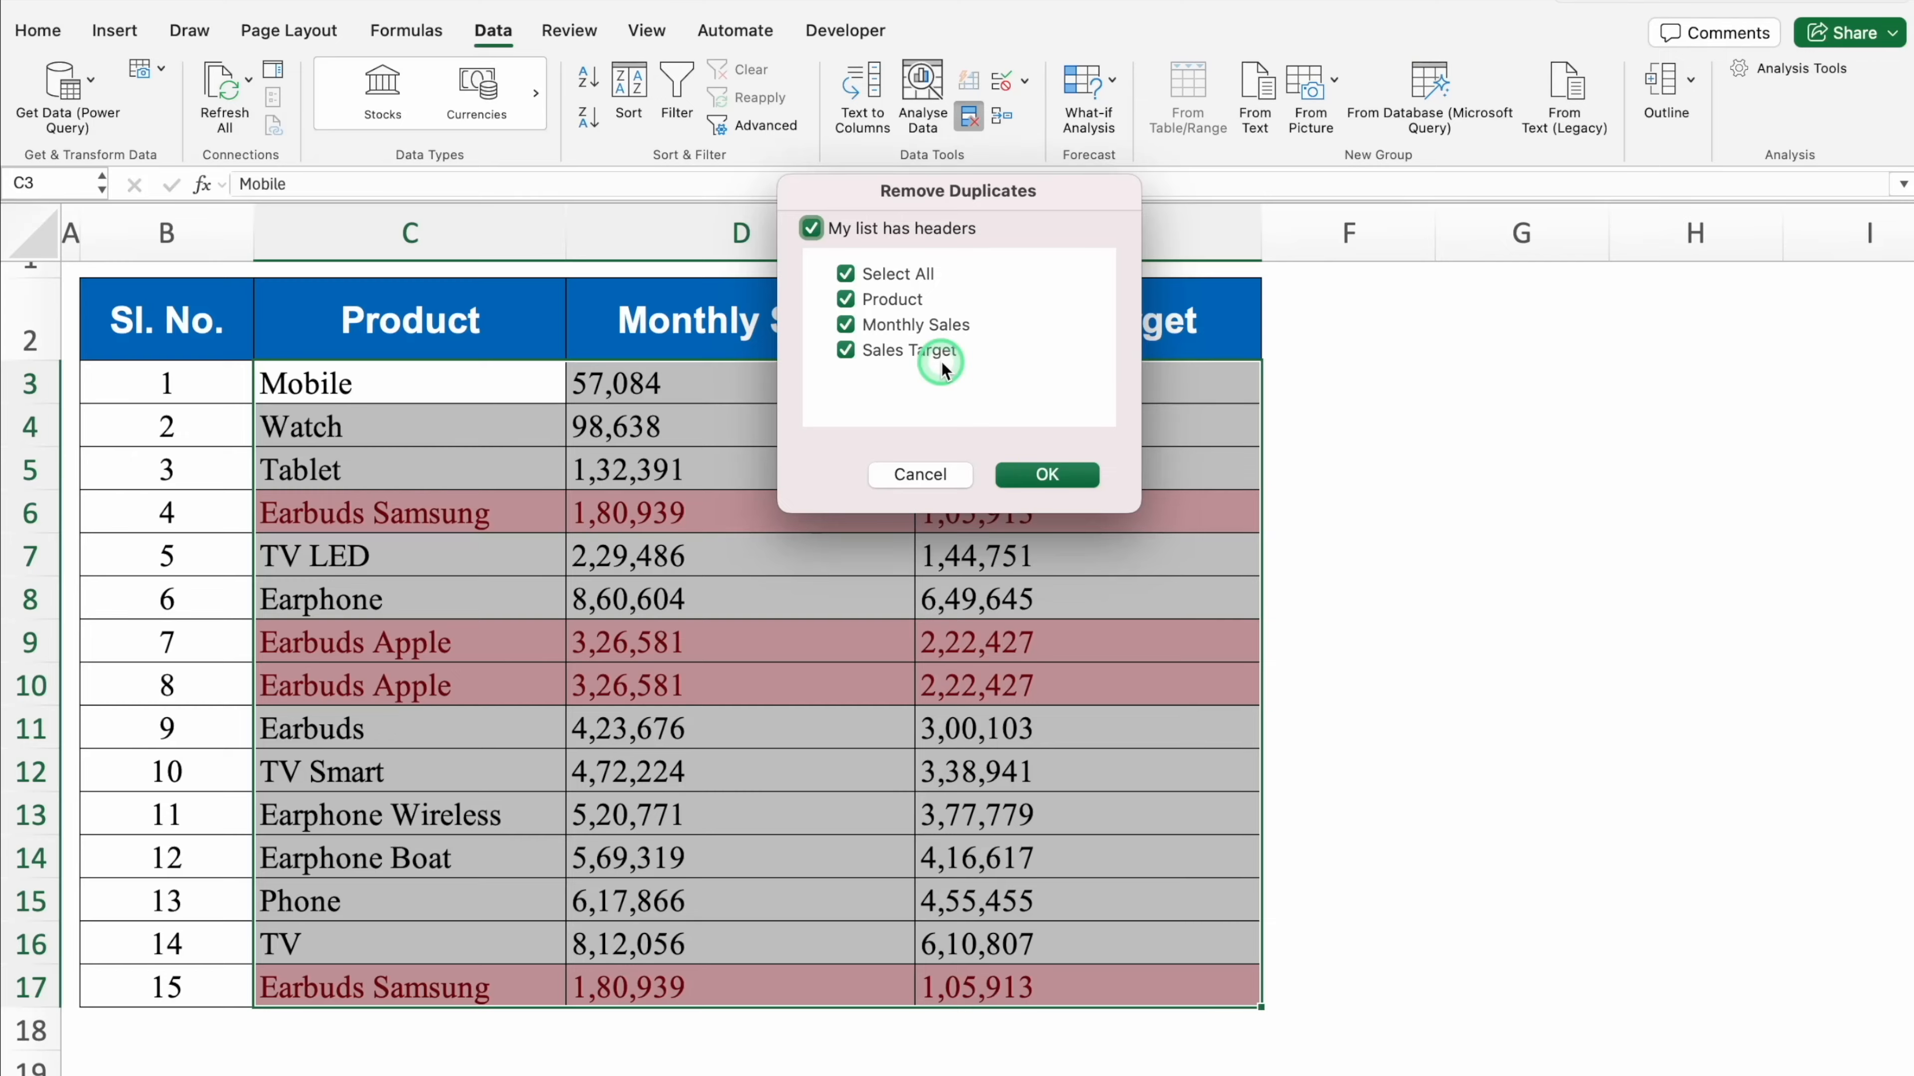
click(1043, 473)
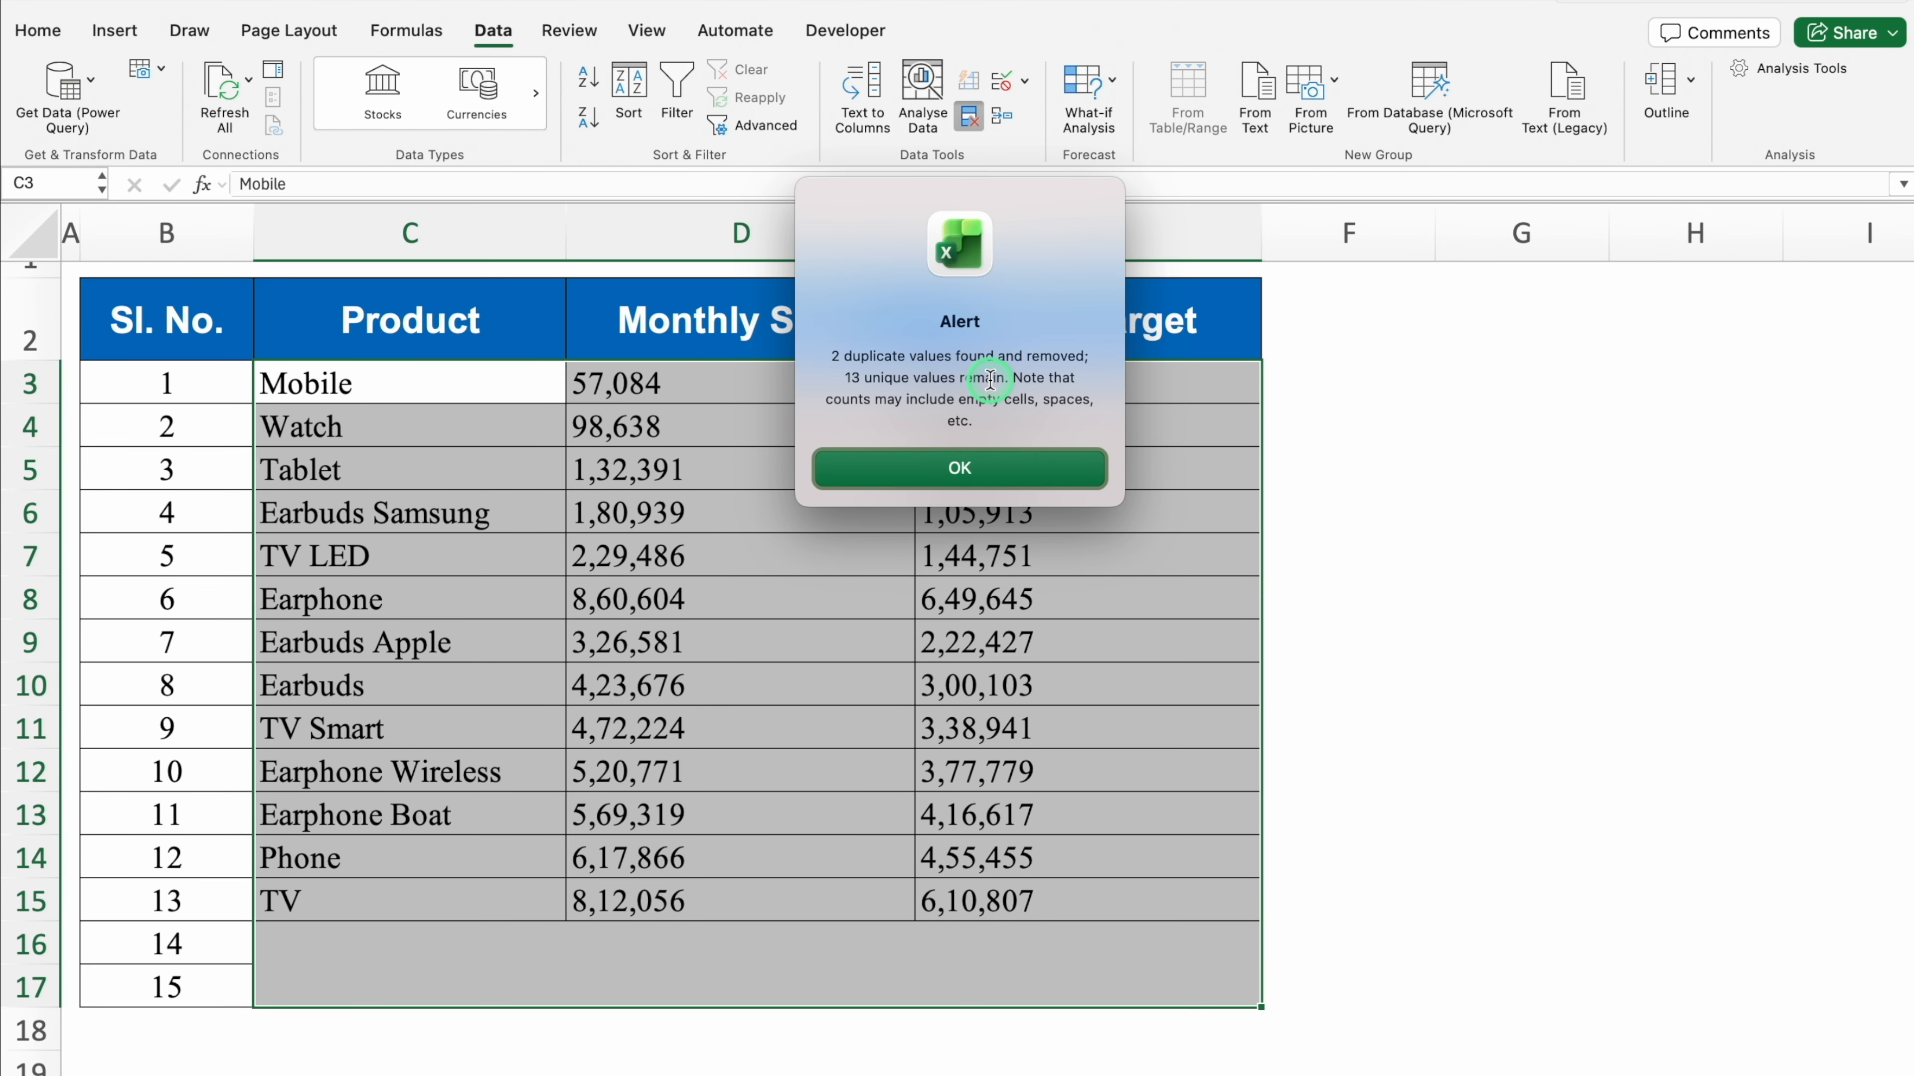
click(975, 463)
click(1422, 699)
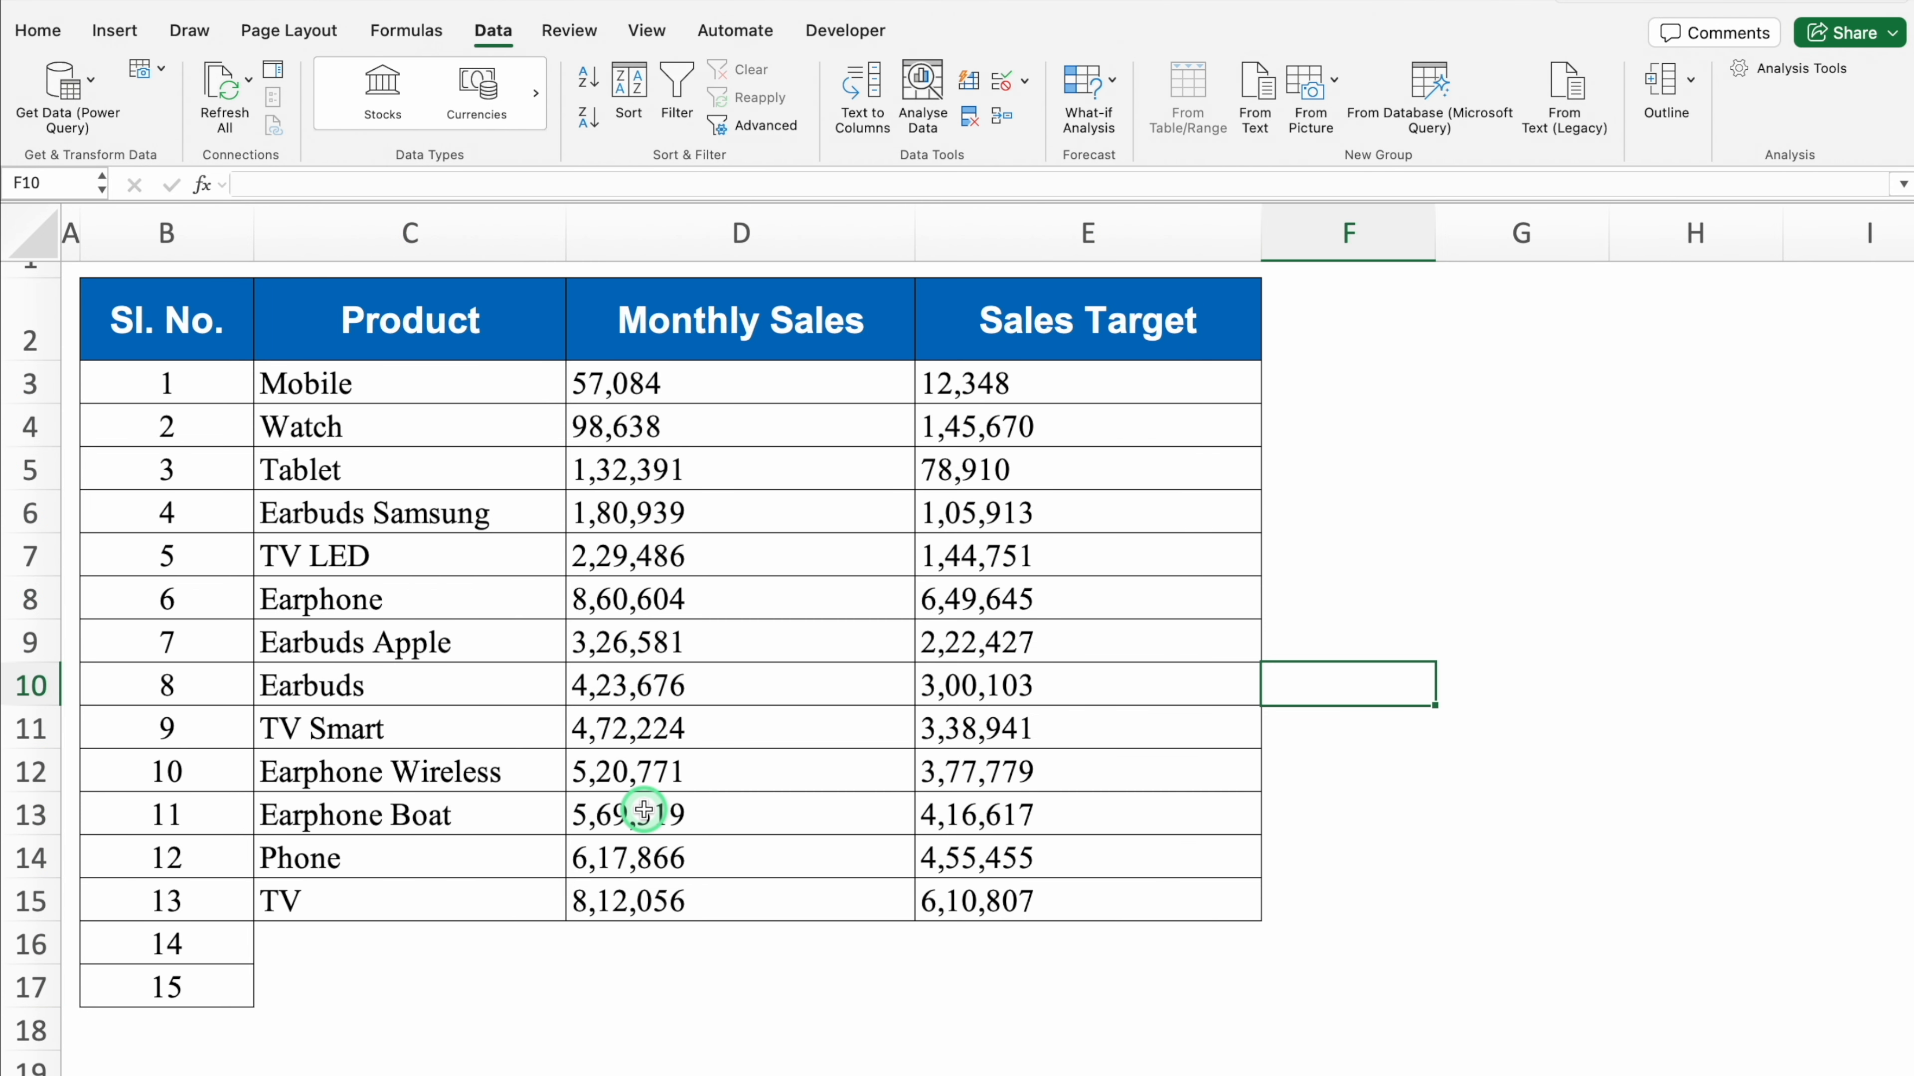
Delete the leftover rows 16 and 17 beneath the product table
click(28, 940)
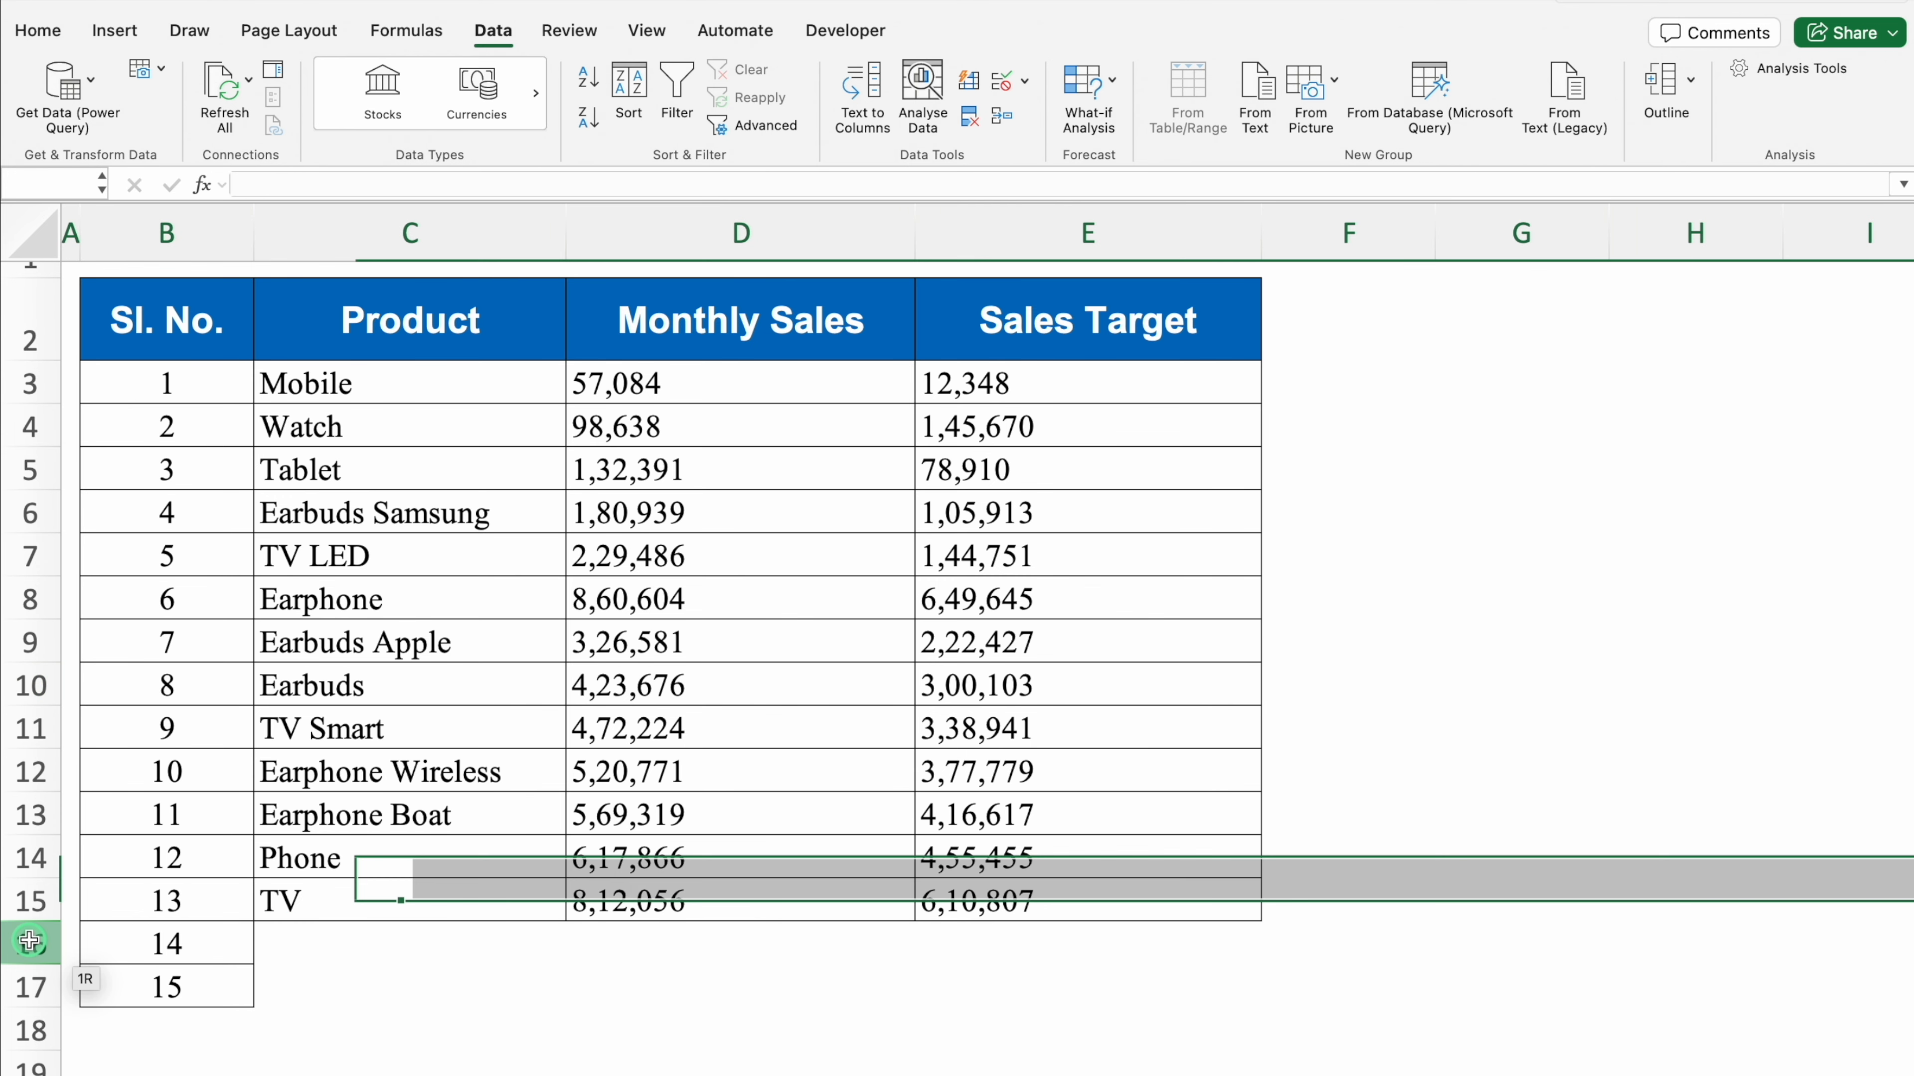
drag(28, 941, 30, 988)
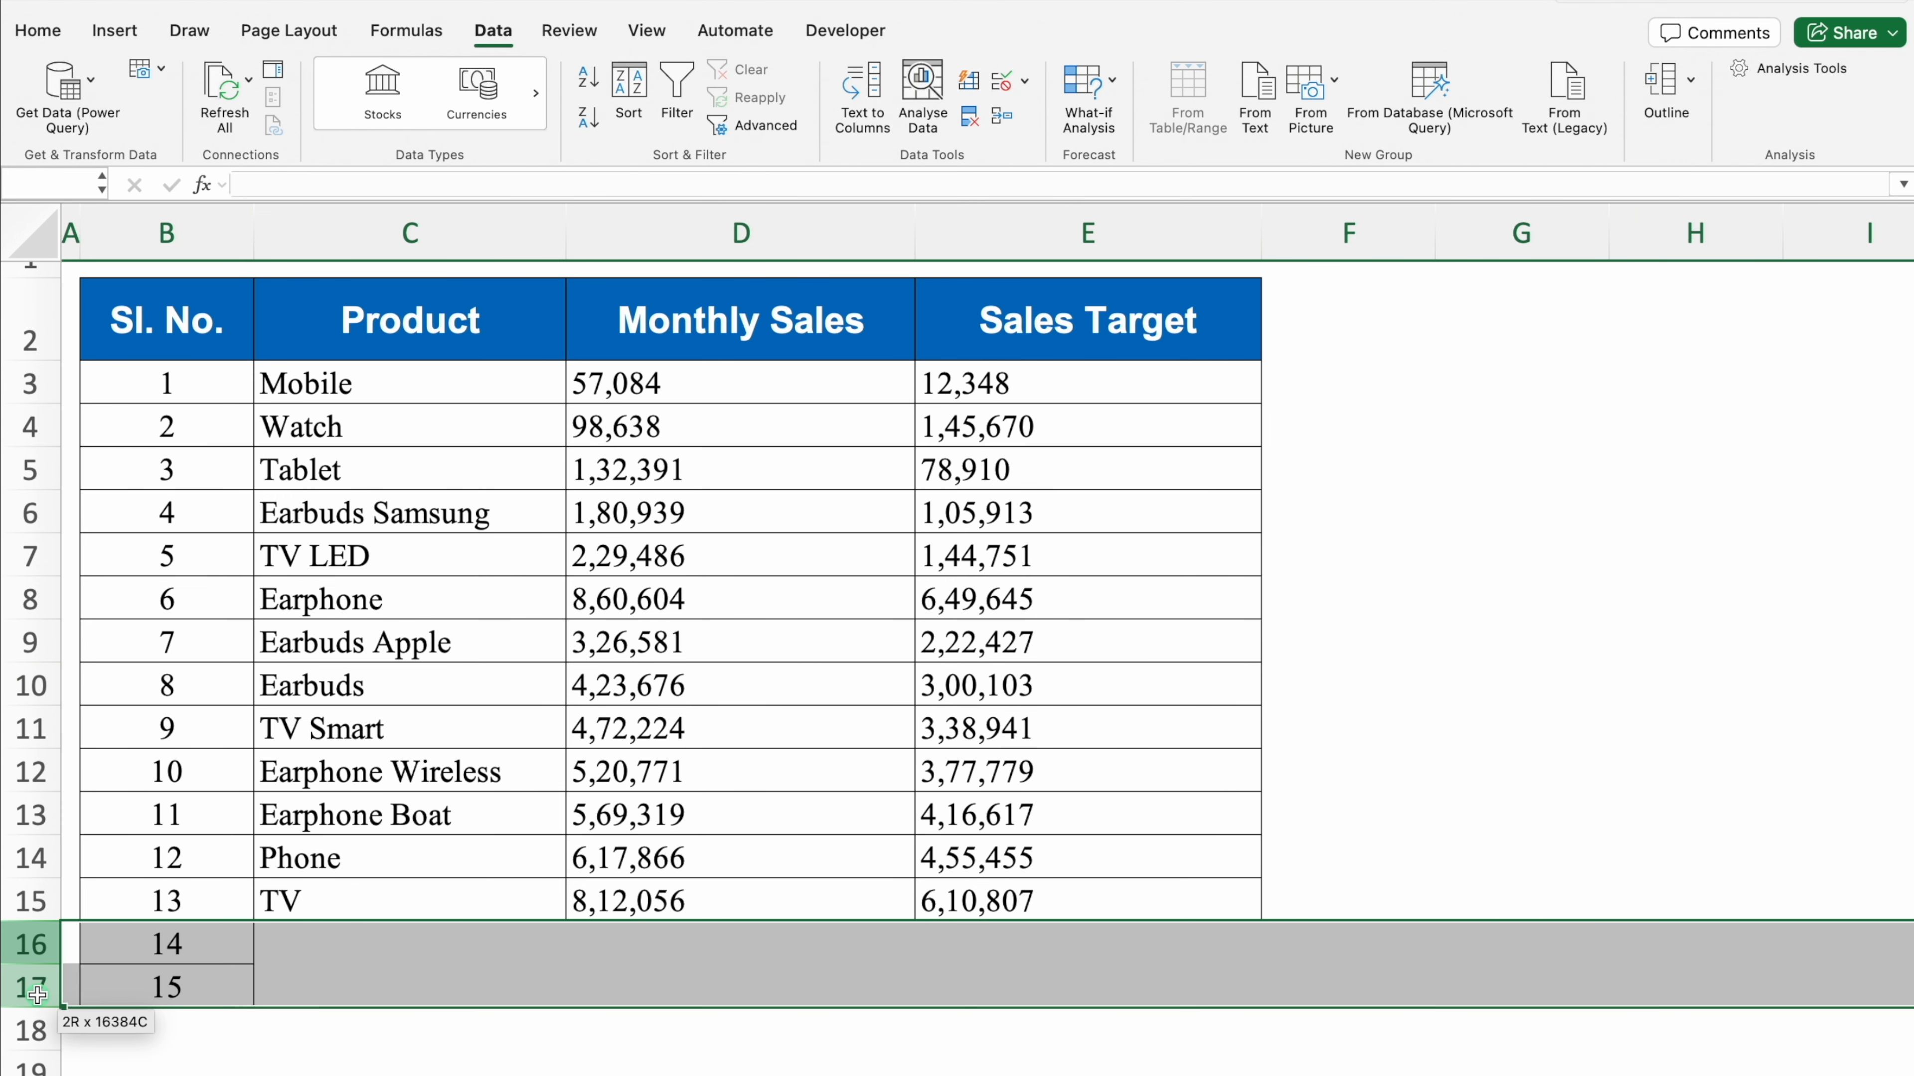
right_click(30, 945)
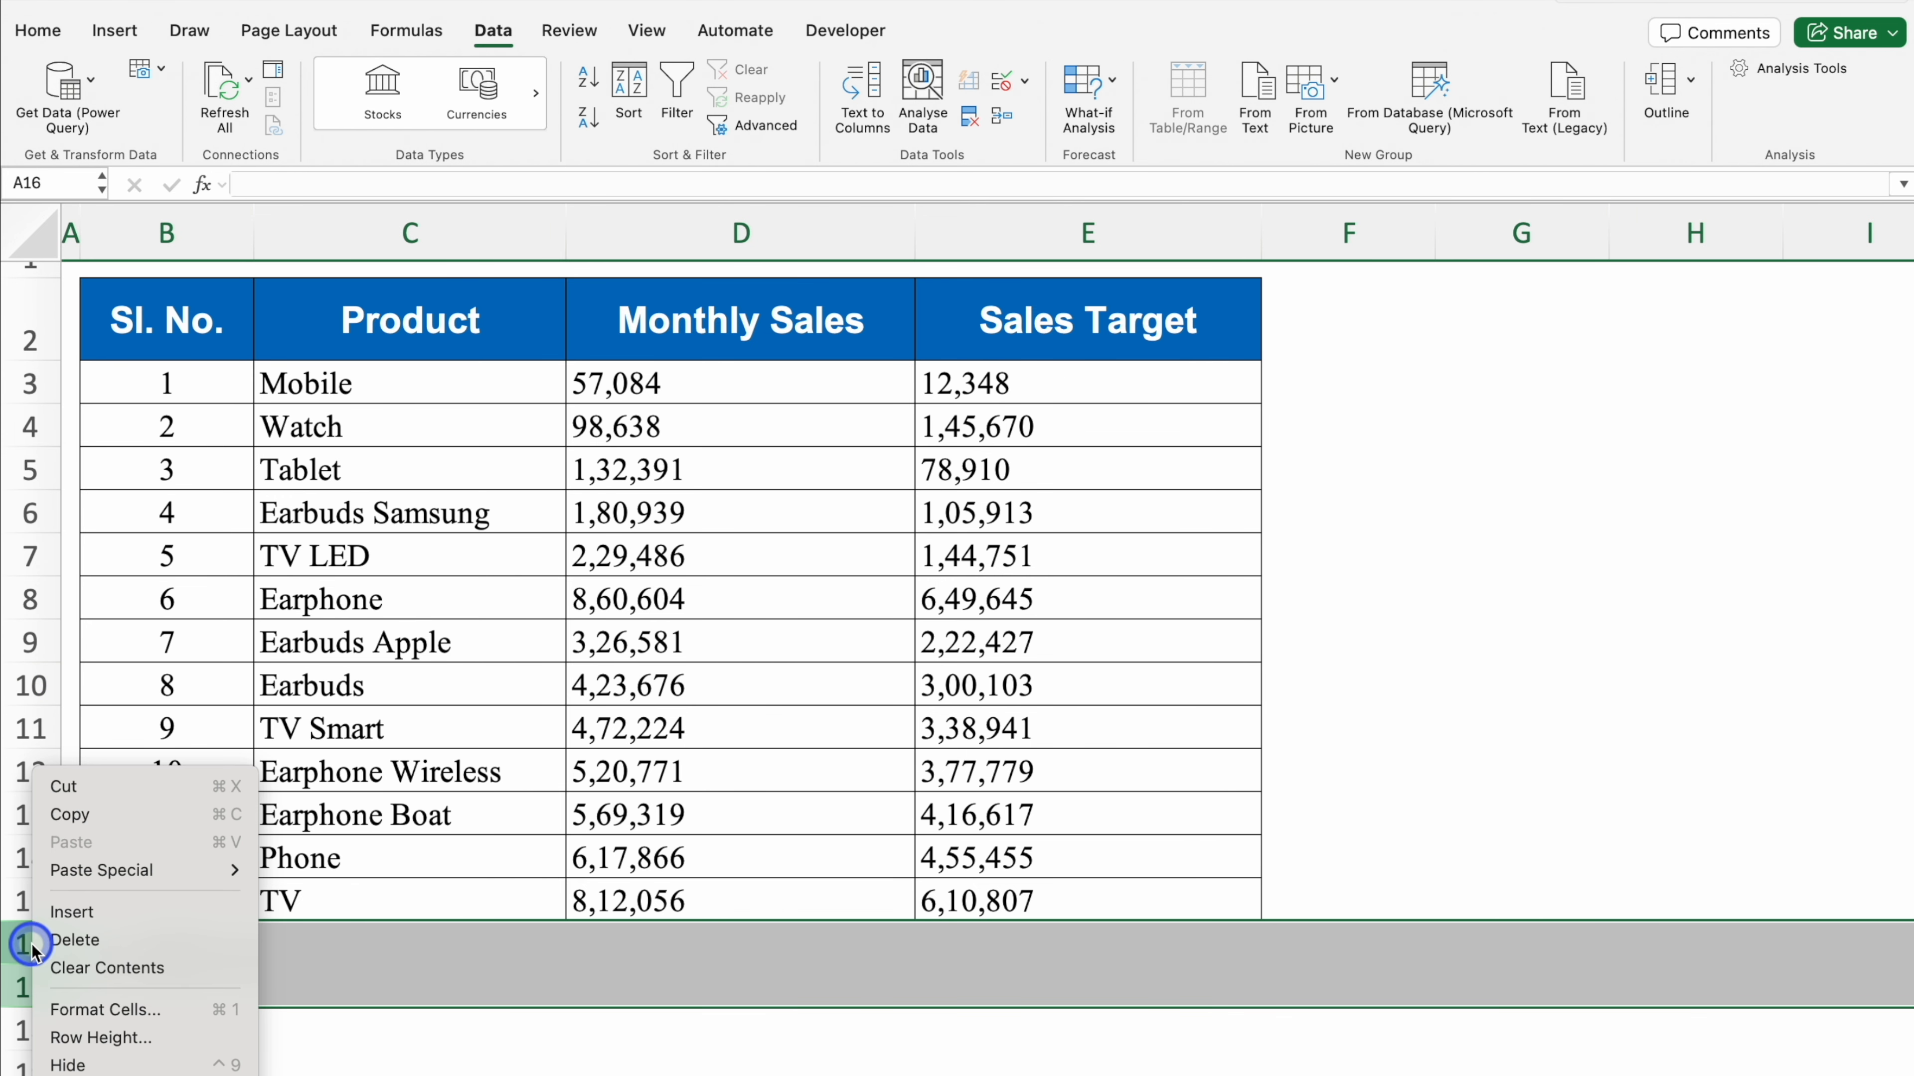
click(76, 940)
click(1390, 632)
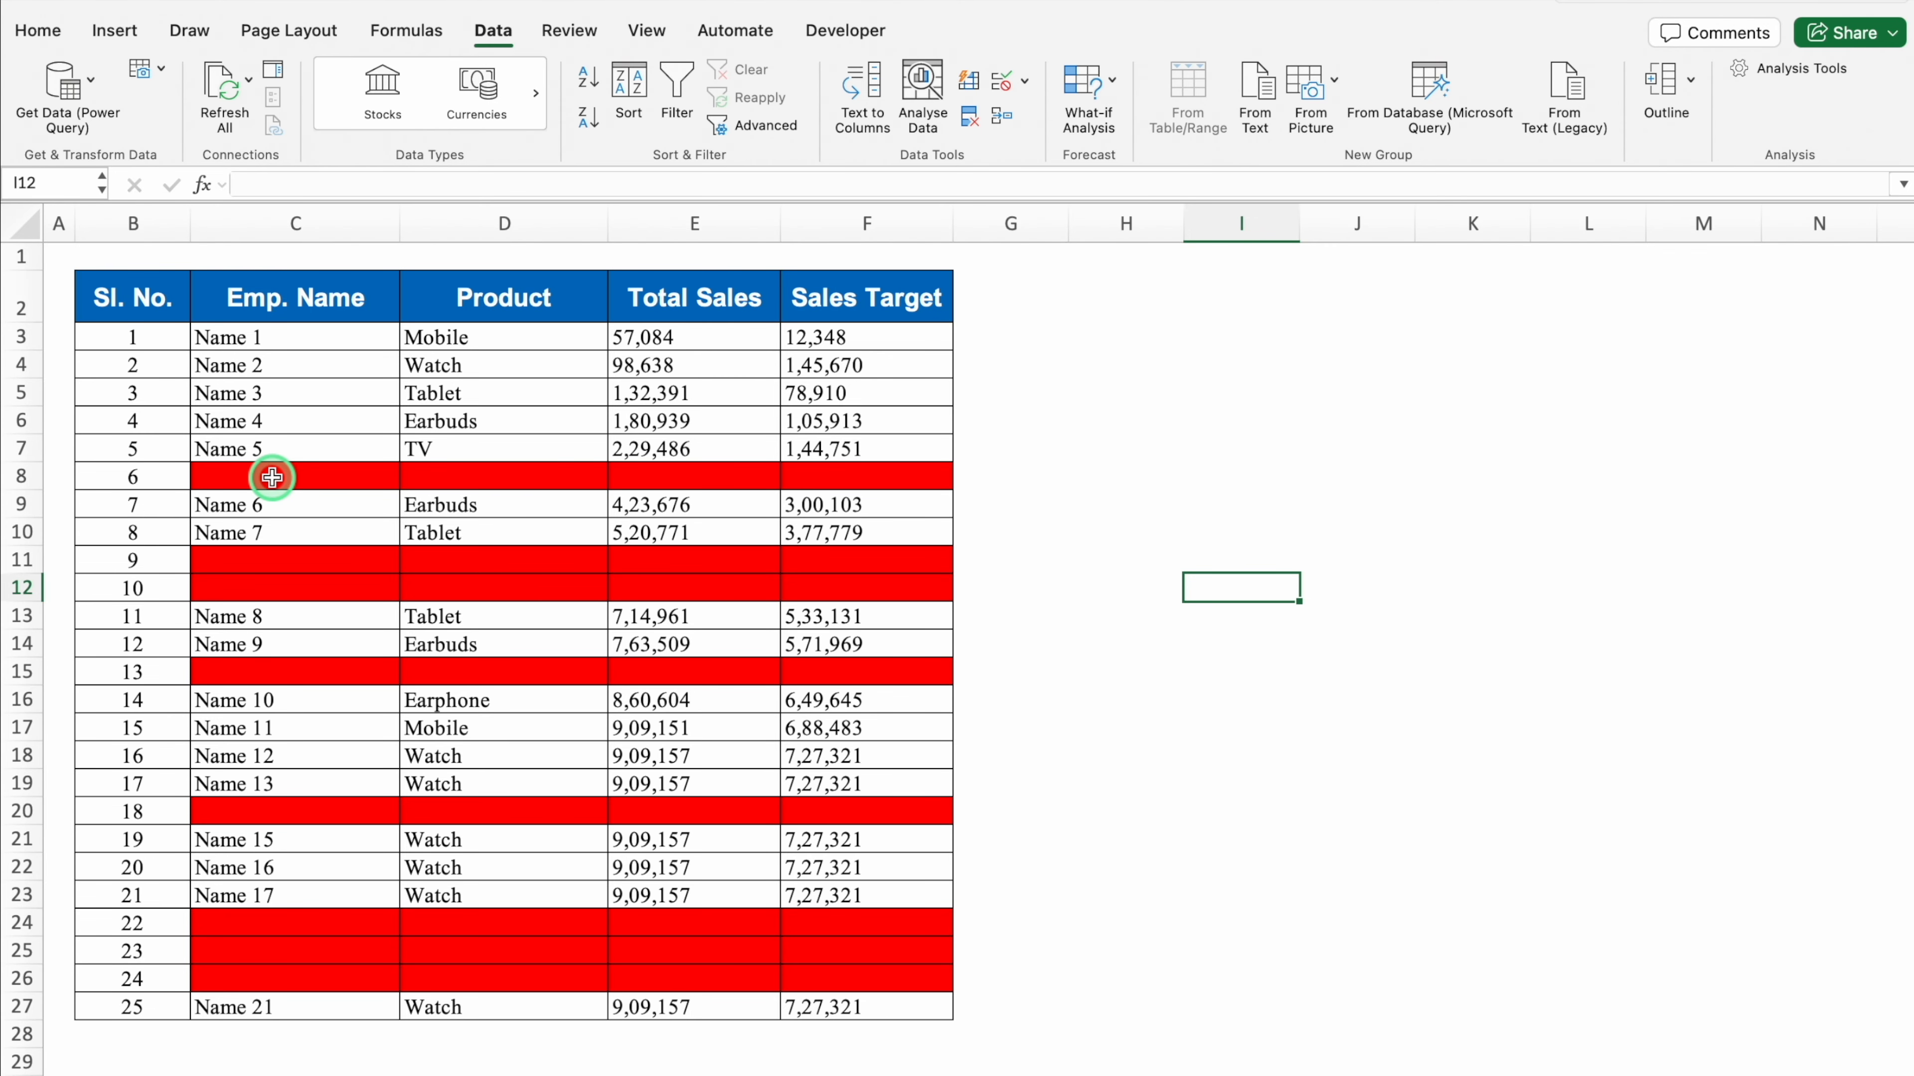
click(15, 476)
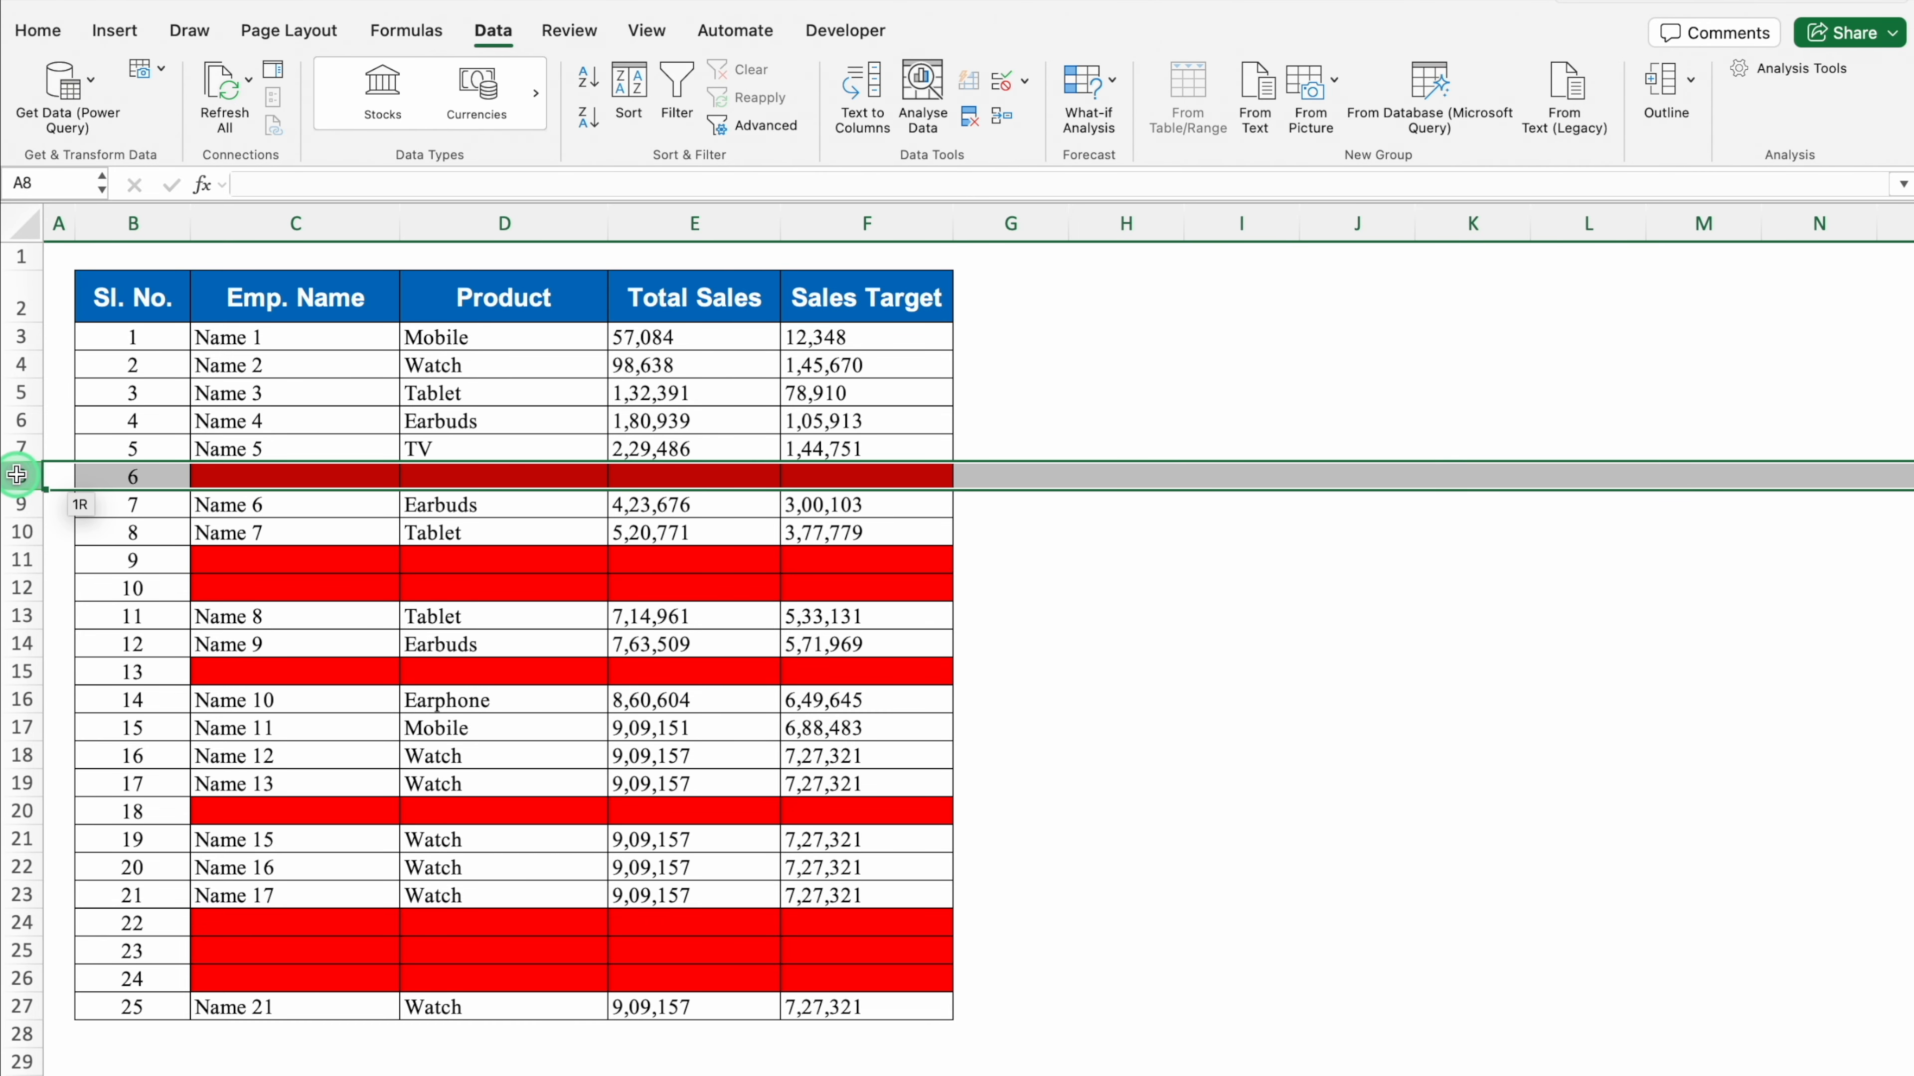
click(16, 531)
click(17, 559)
click(19, 586)
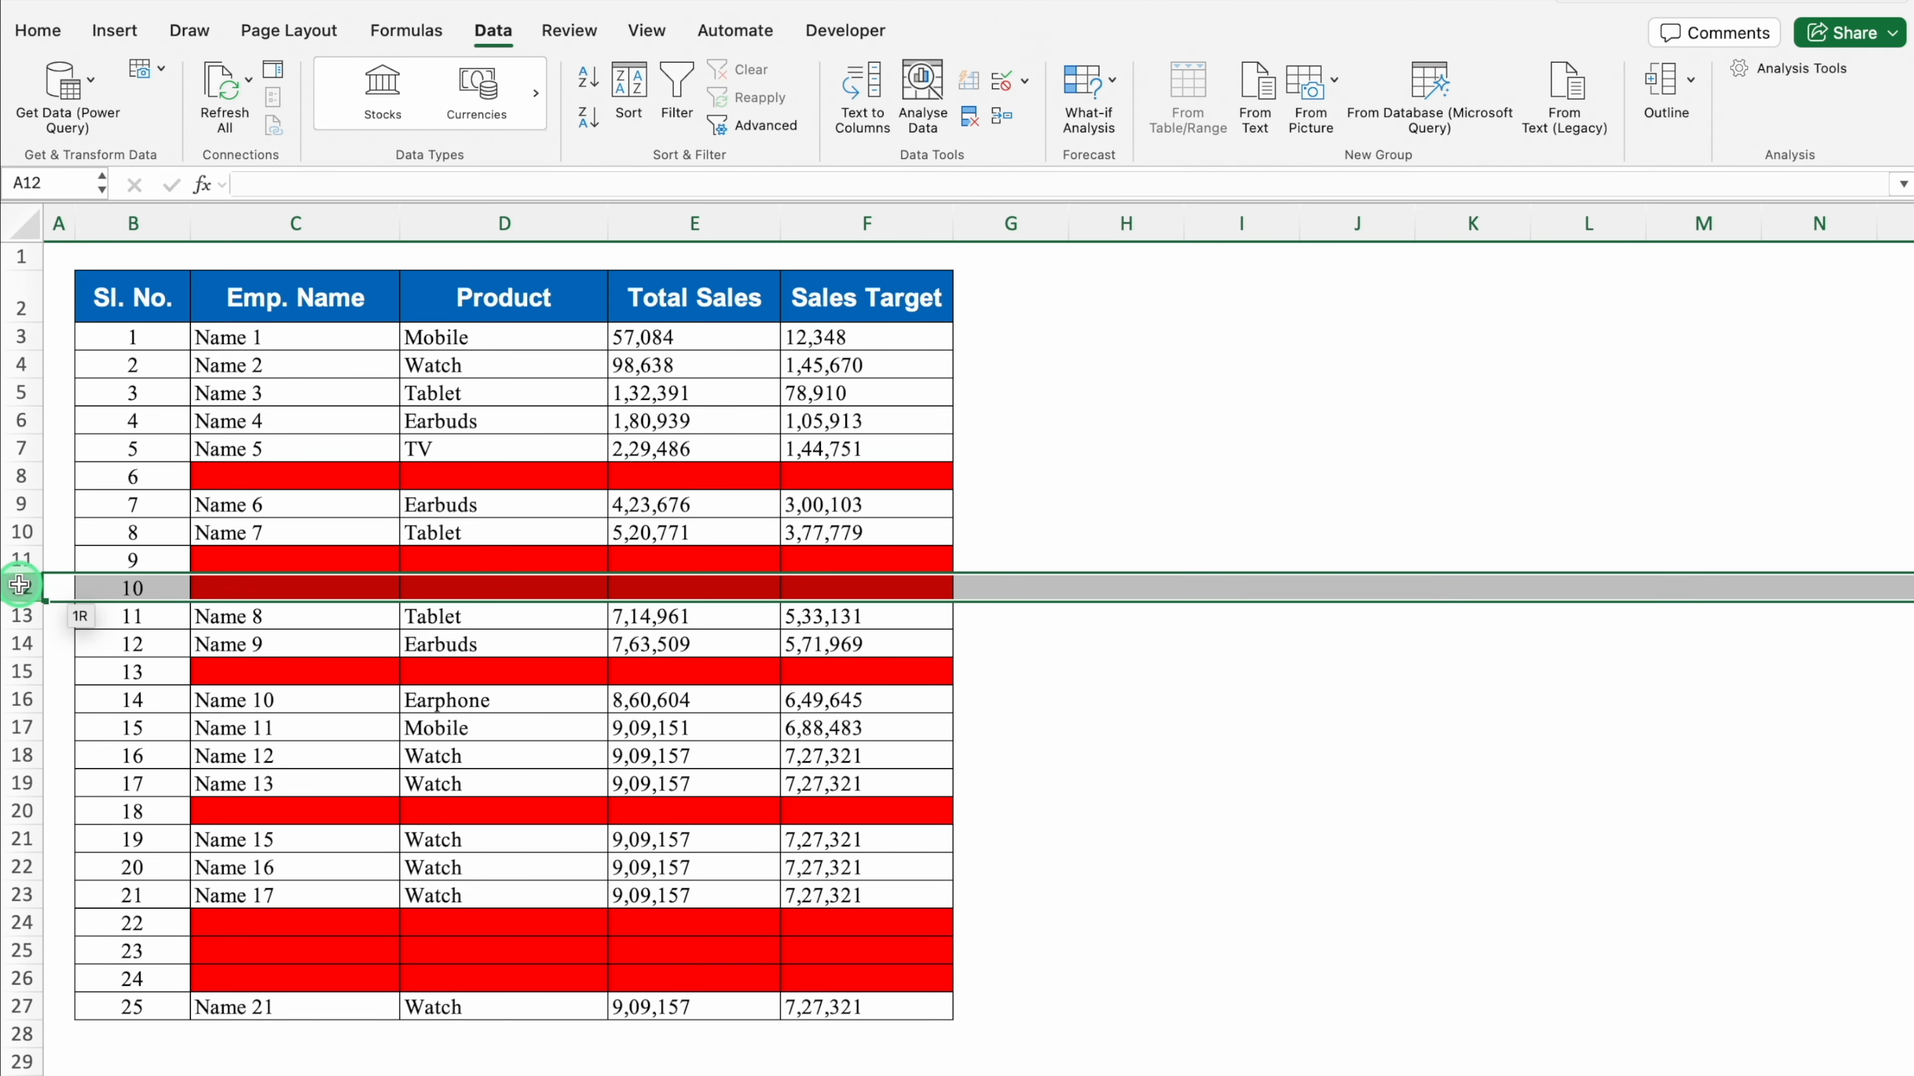
Select all blank cells in the employee sales table with Go To Special and delete their entire rows
click(310, 419)
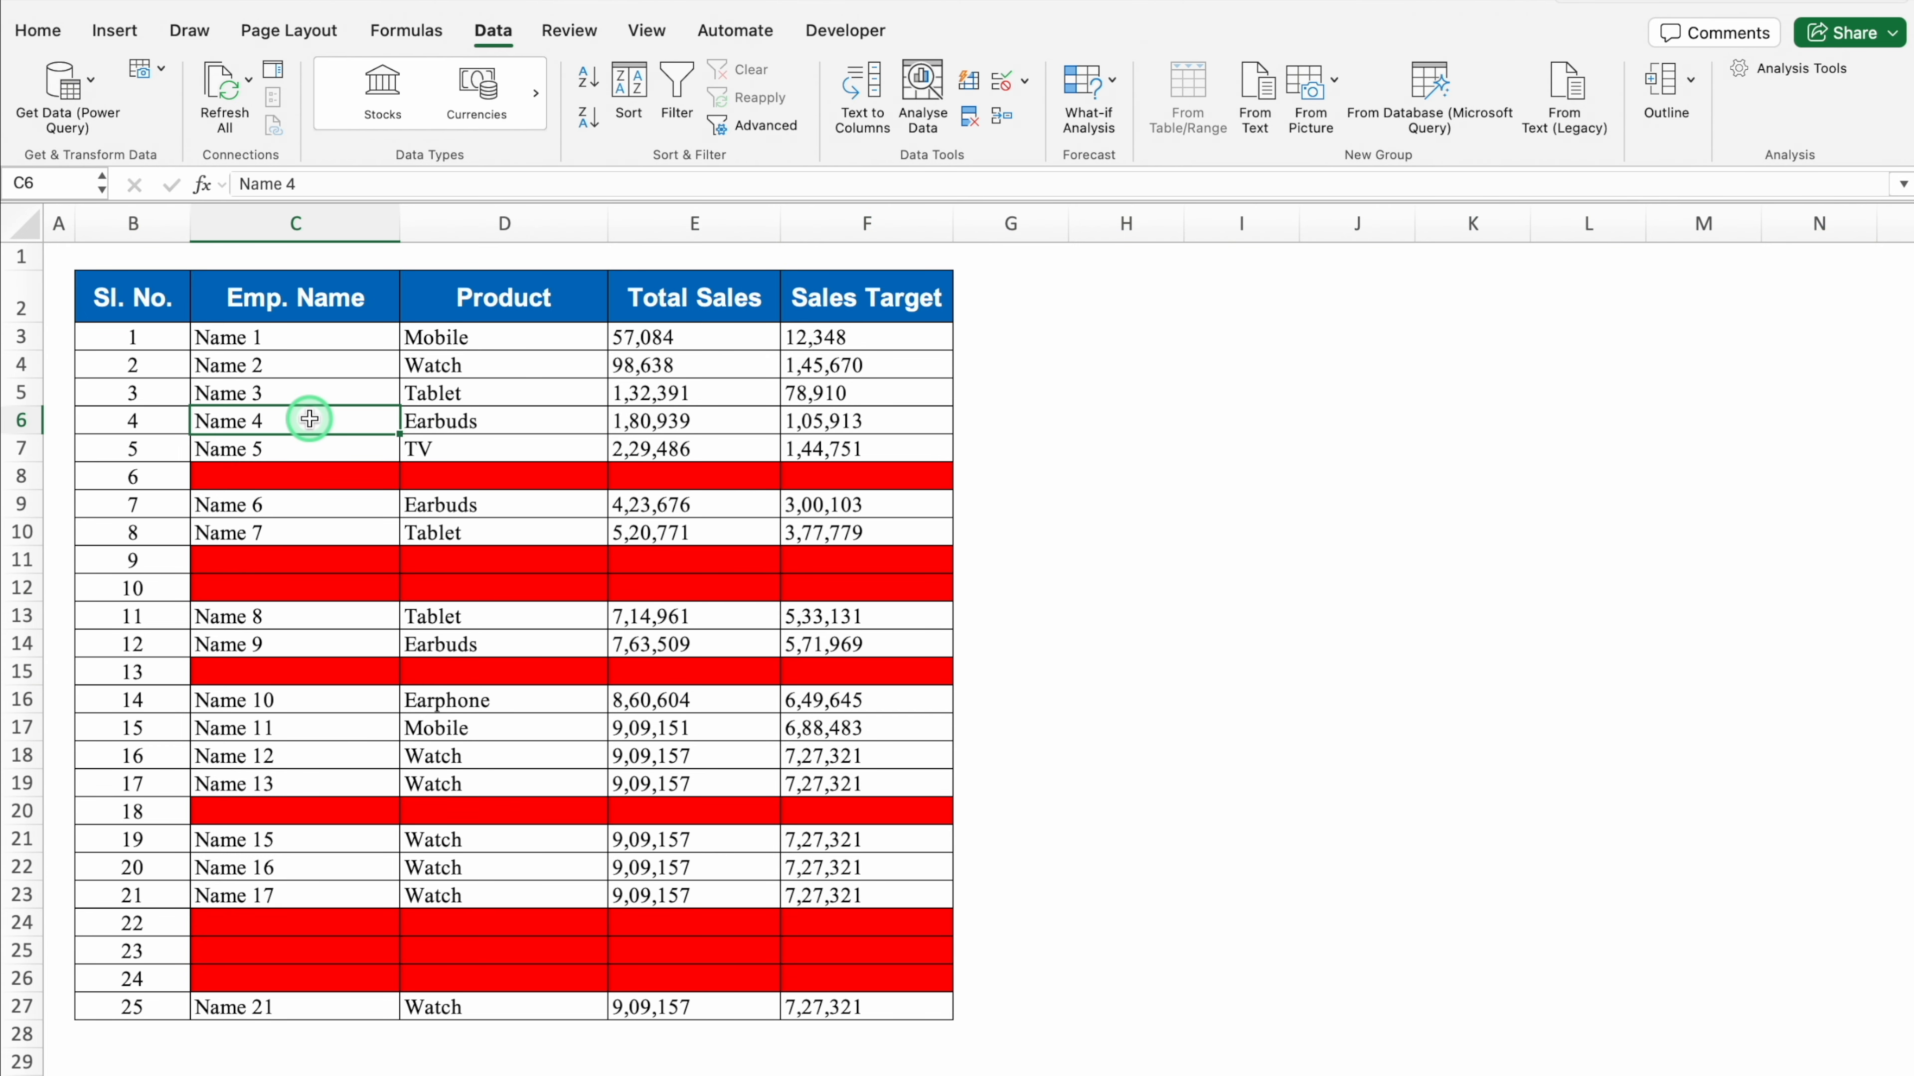
key(super+a)
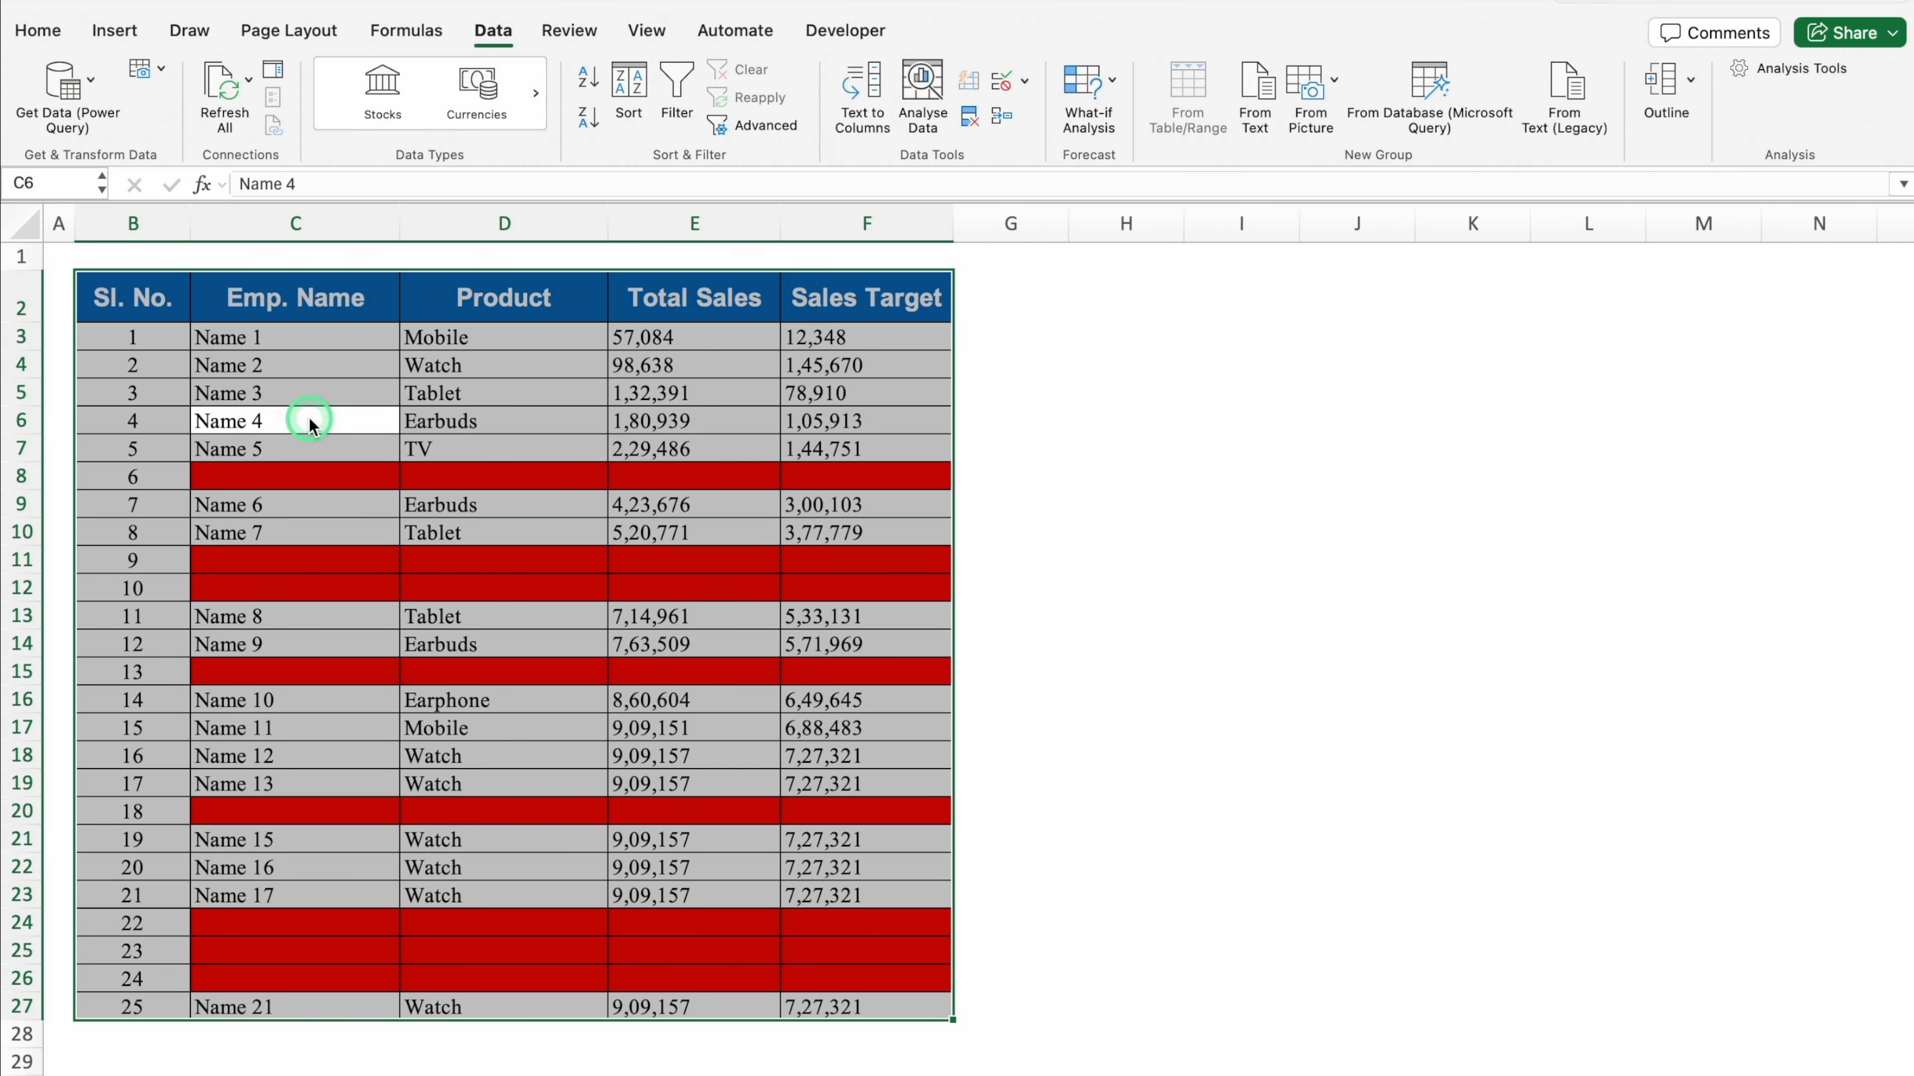
key(ctrl+g)
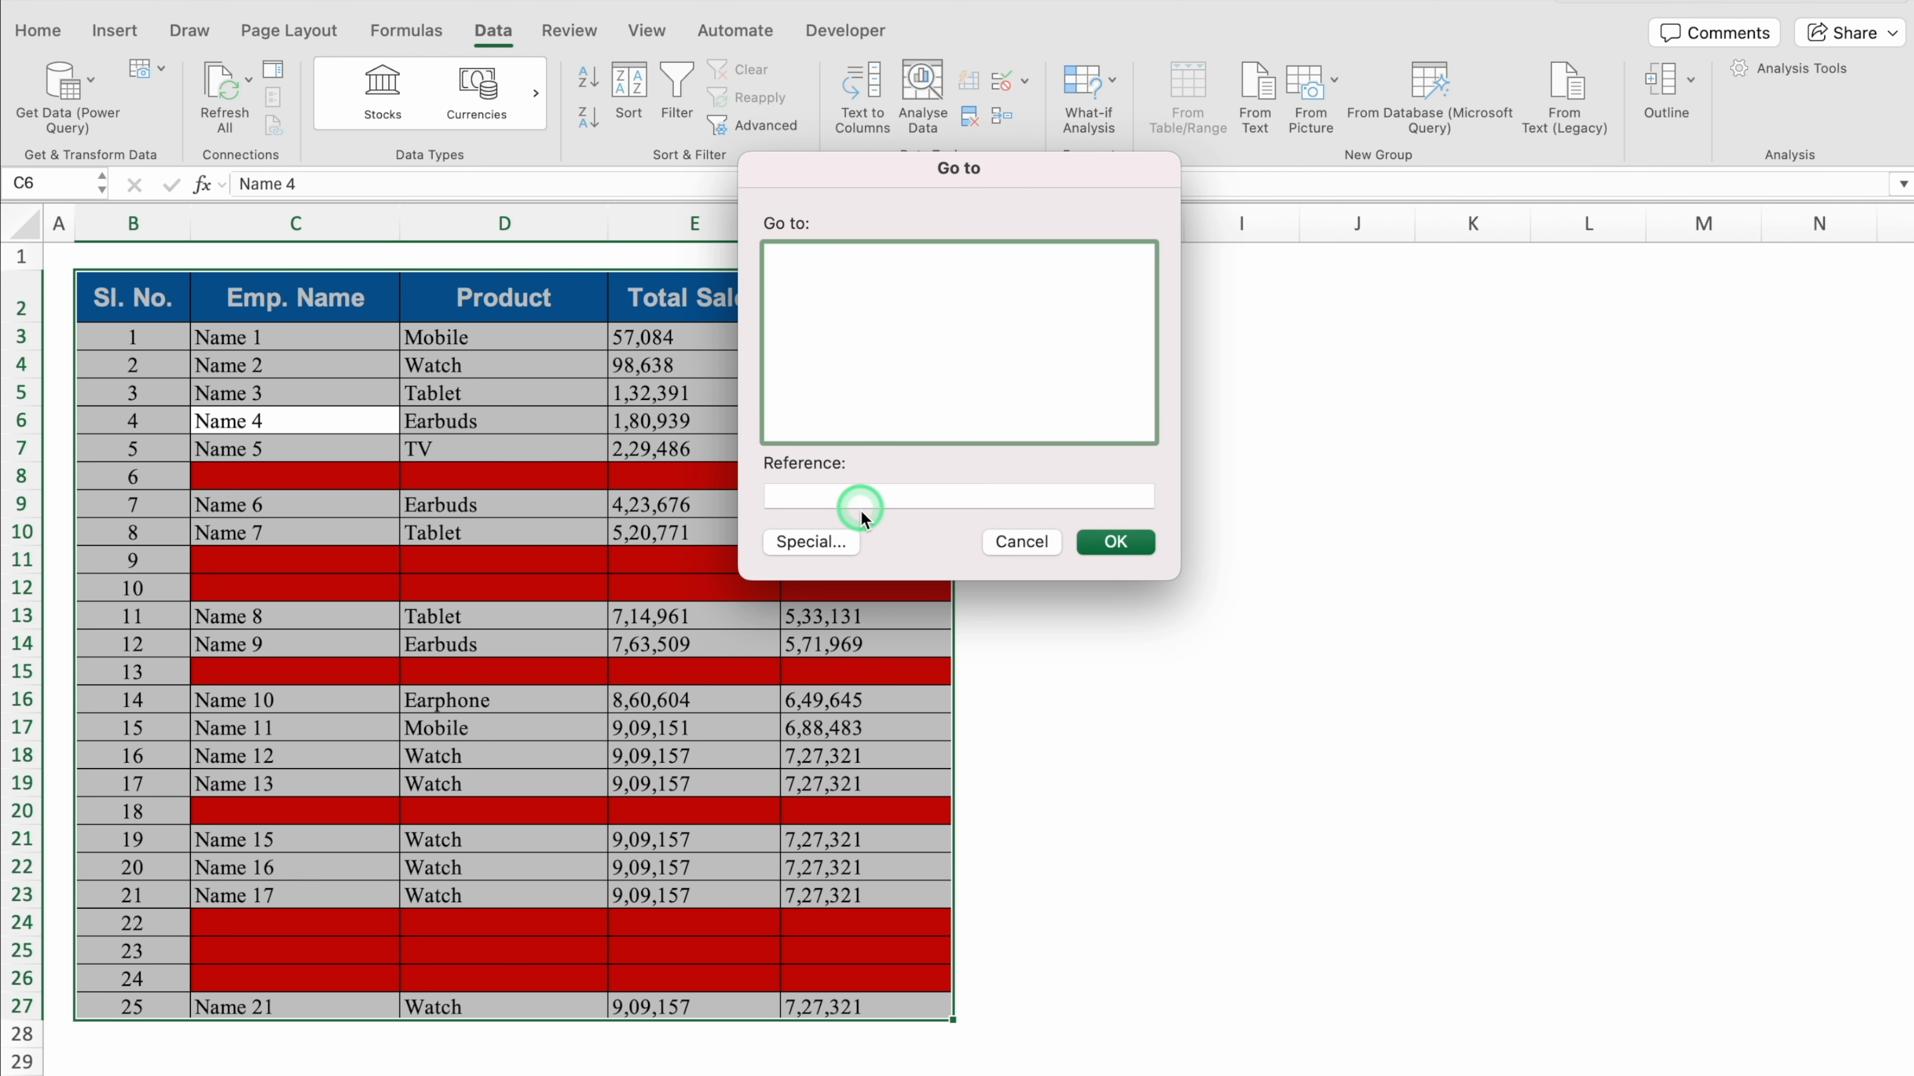
click(830, 546)
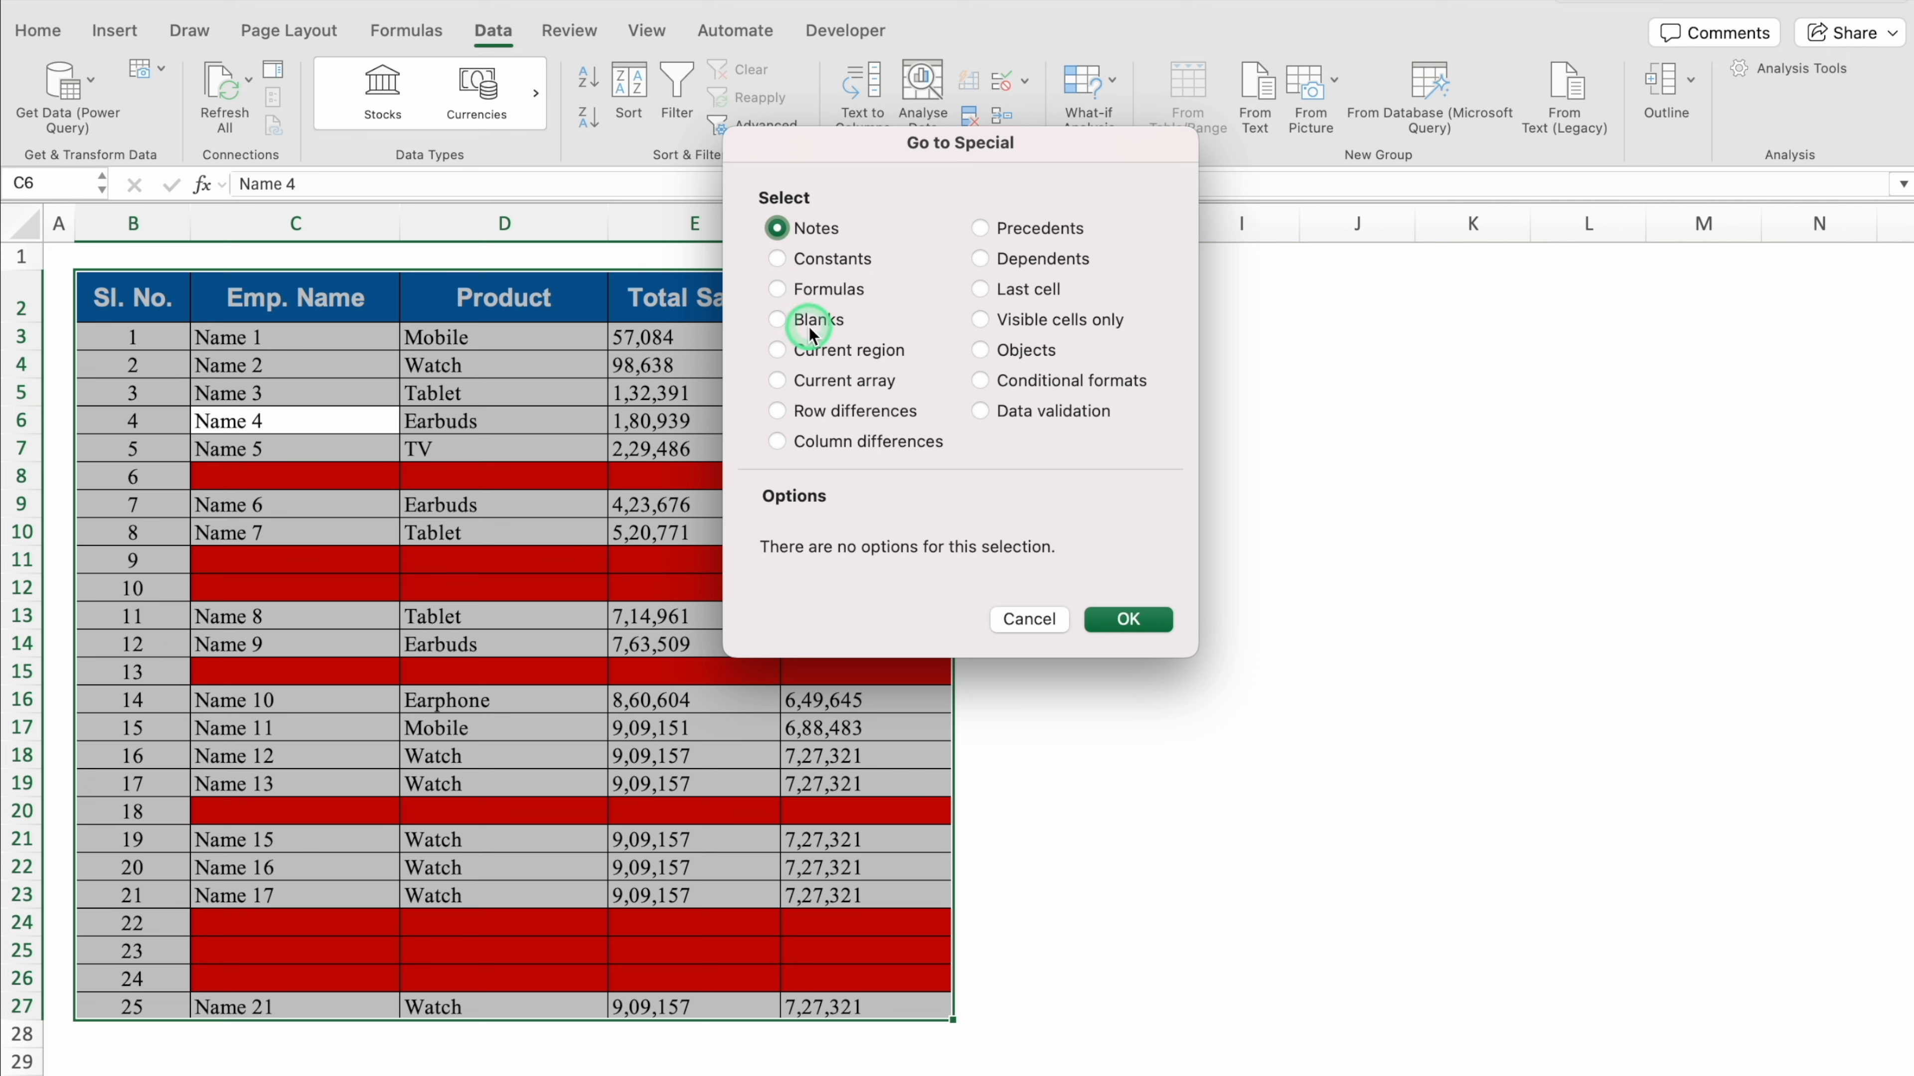
click(778, 319)
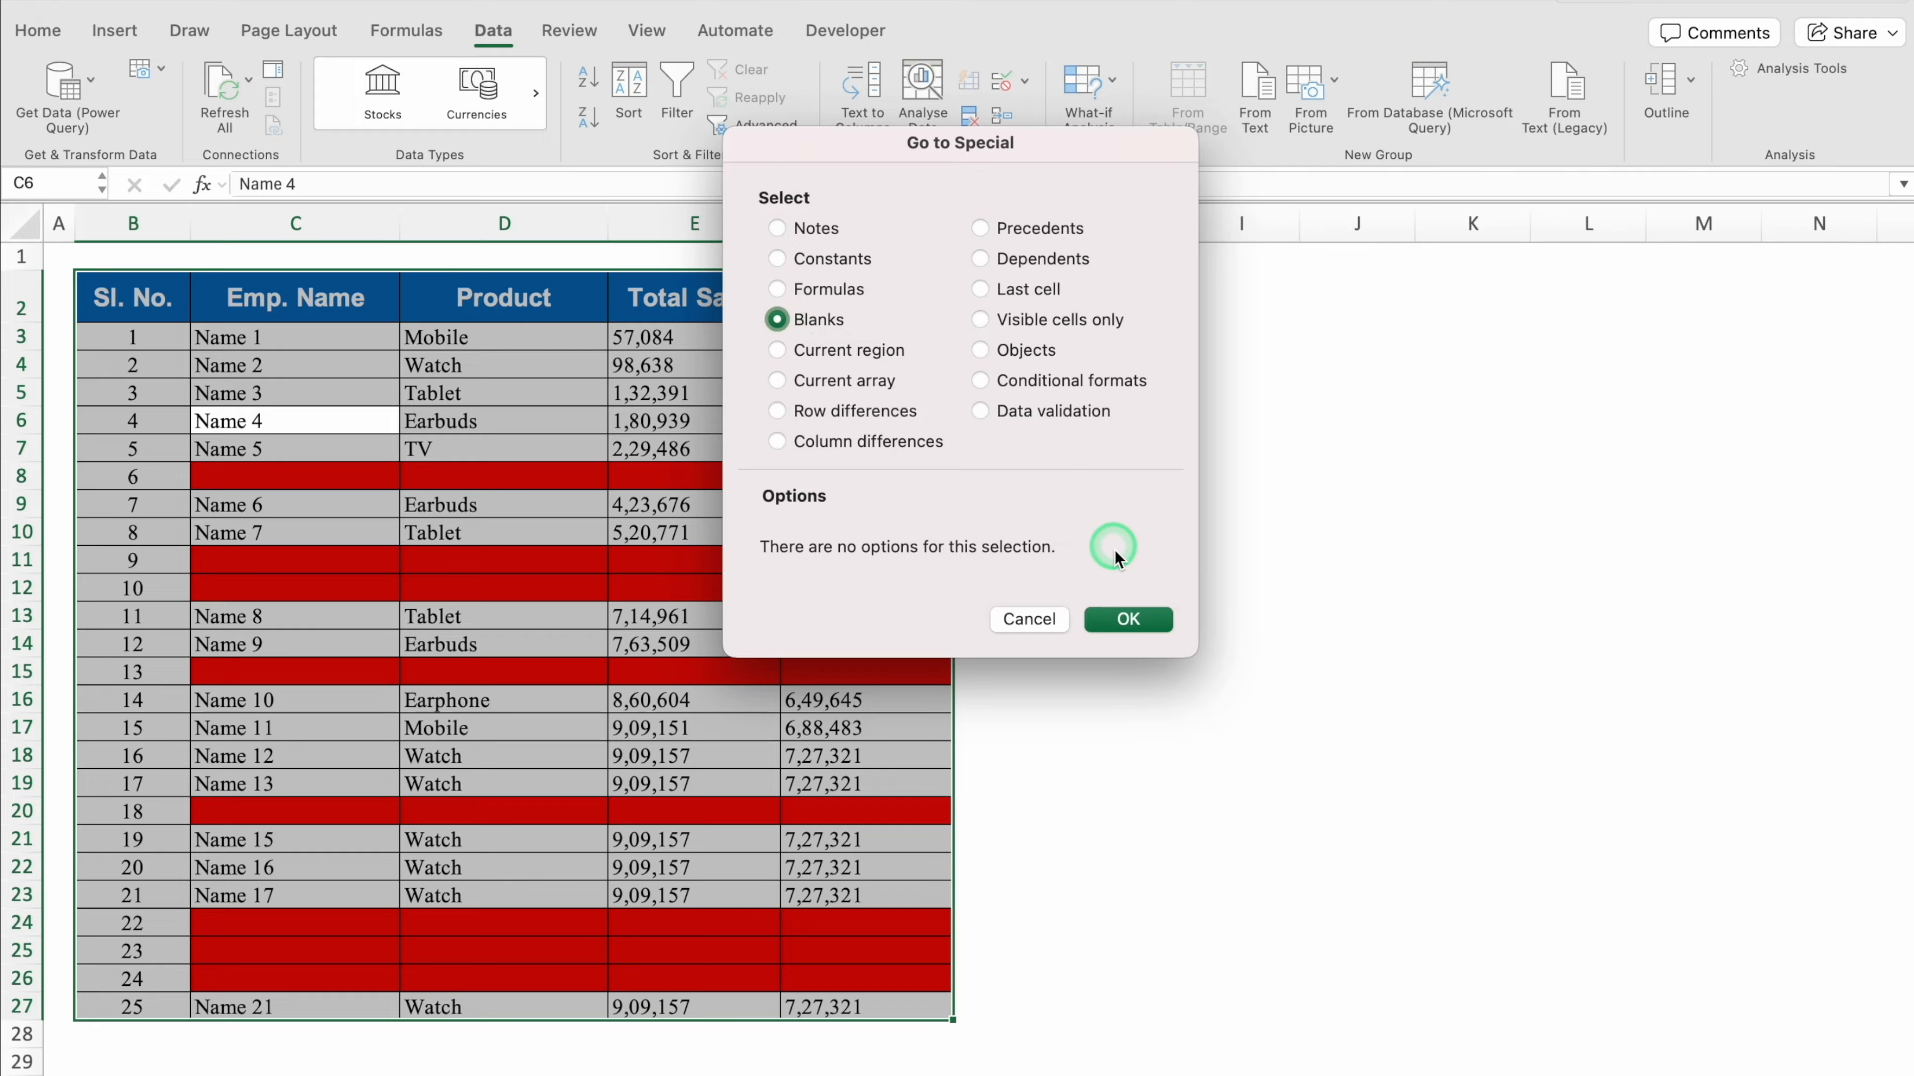
click(1129, 619)
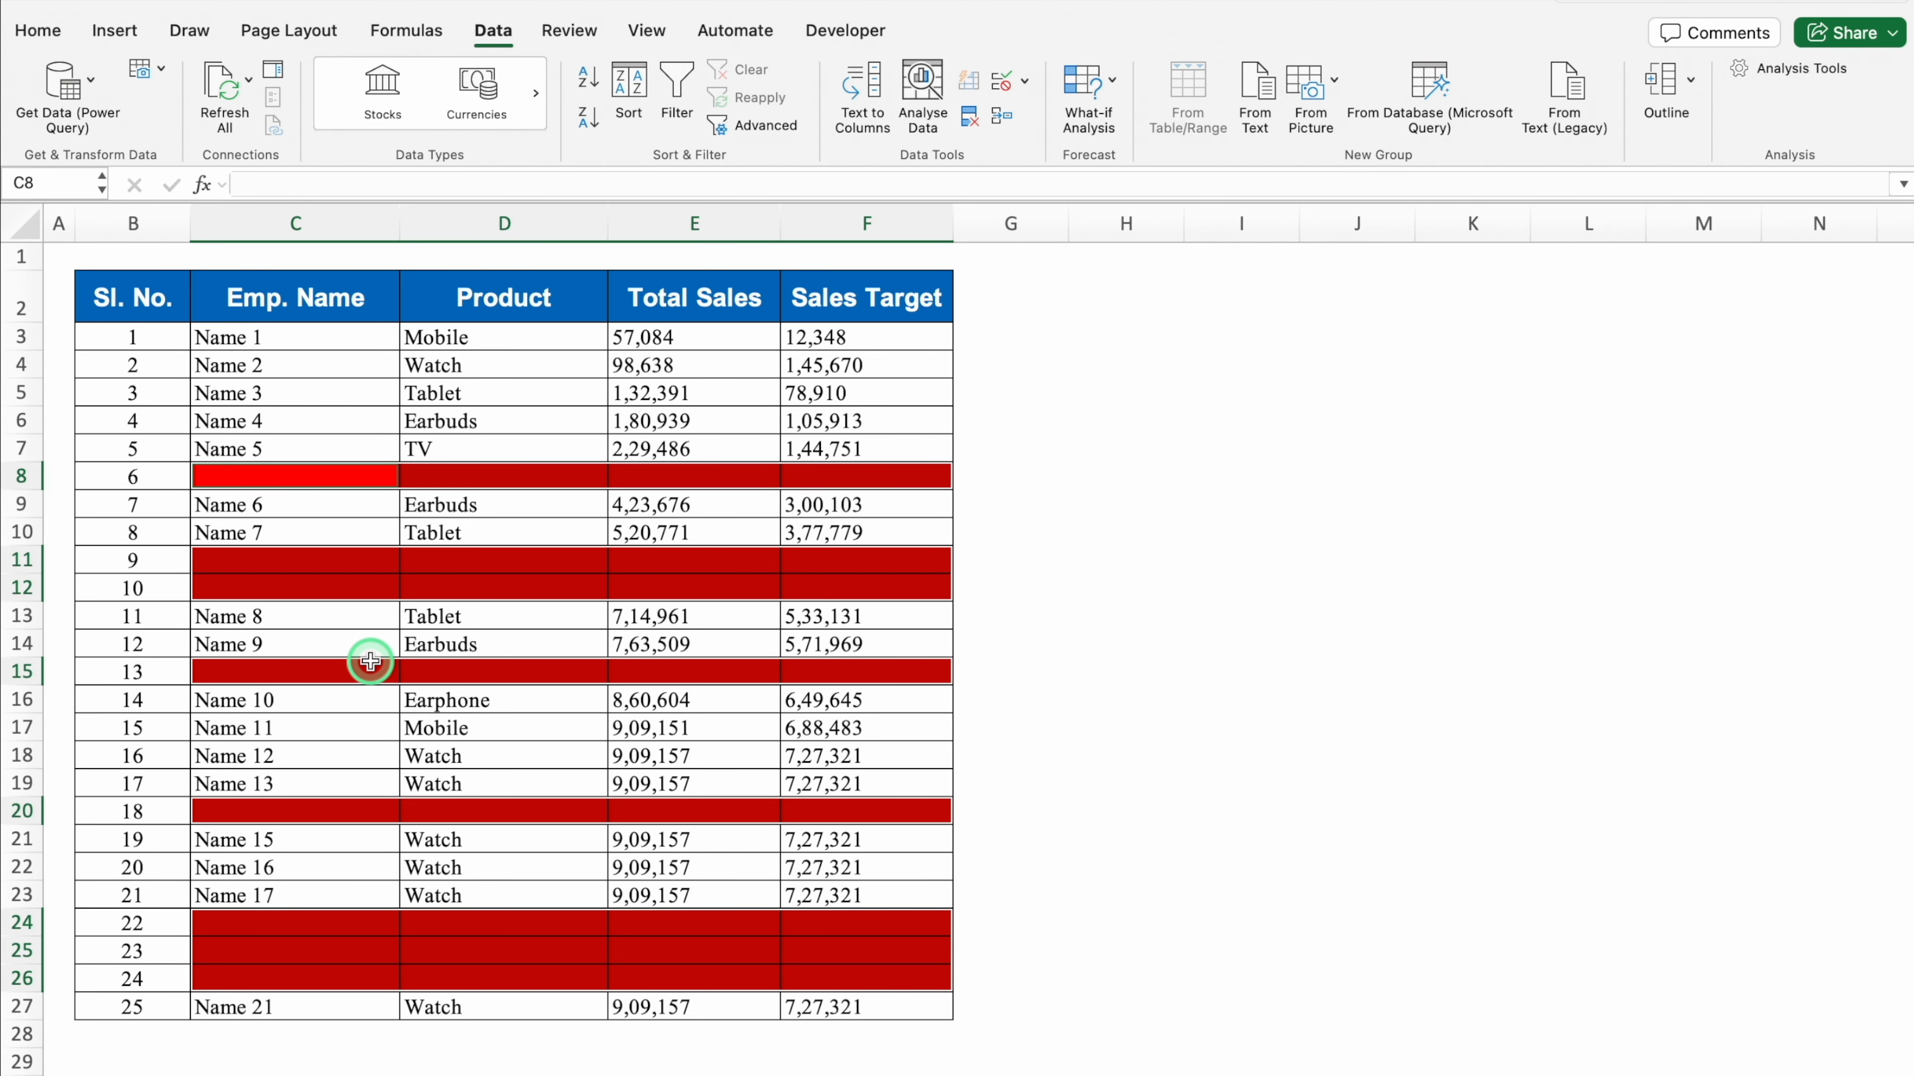
key(super+minus)
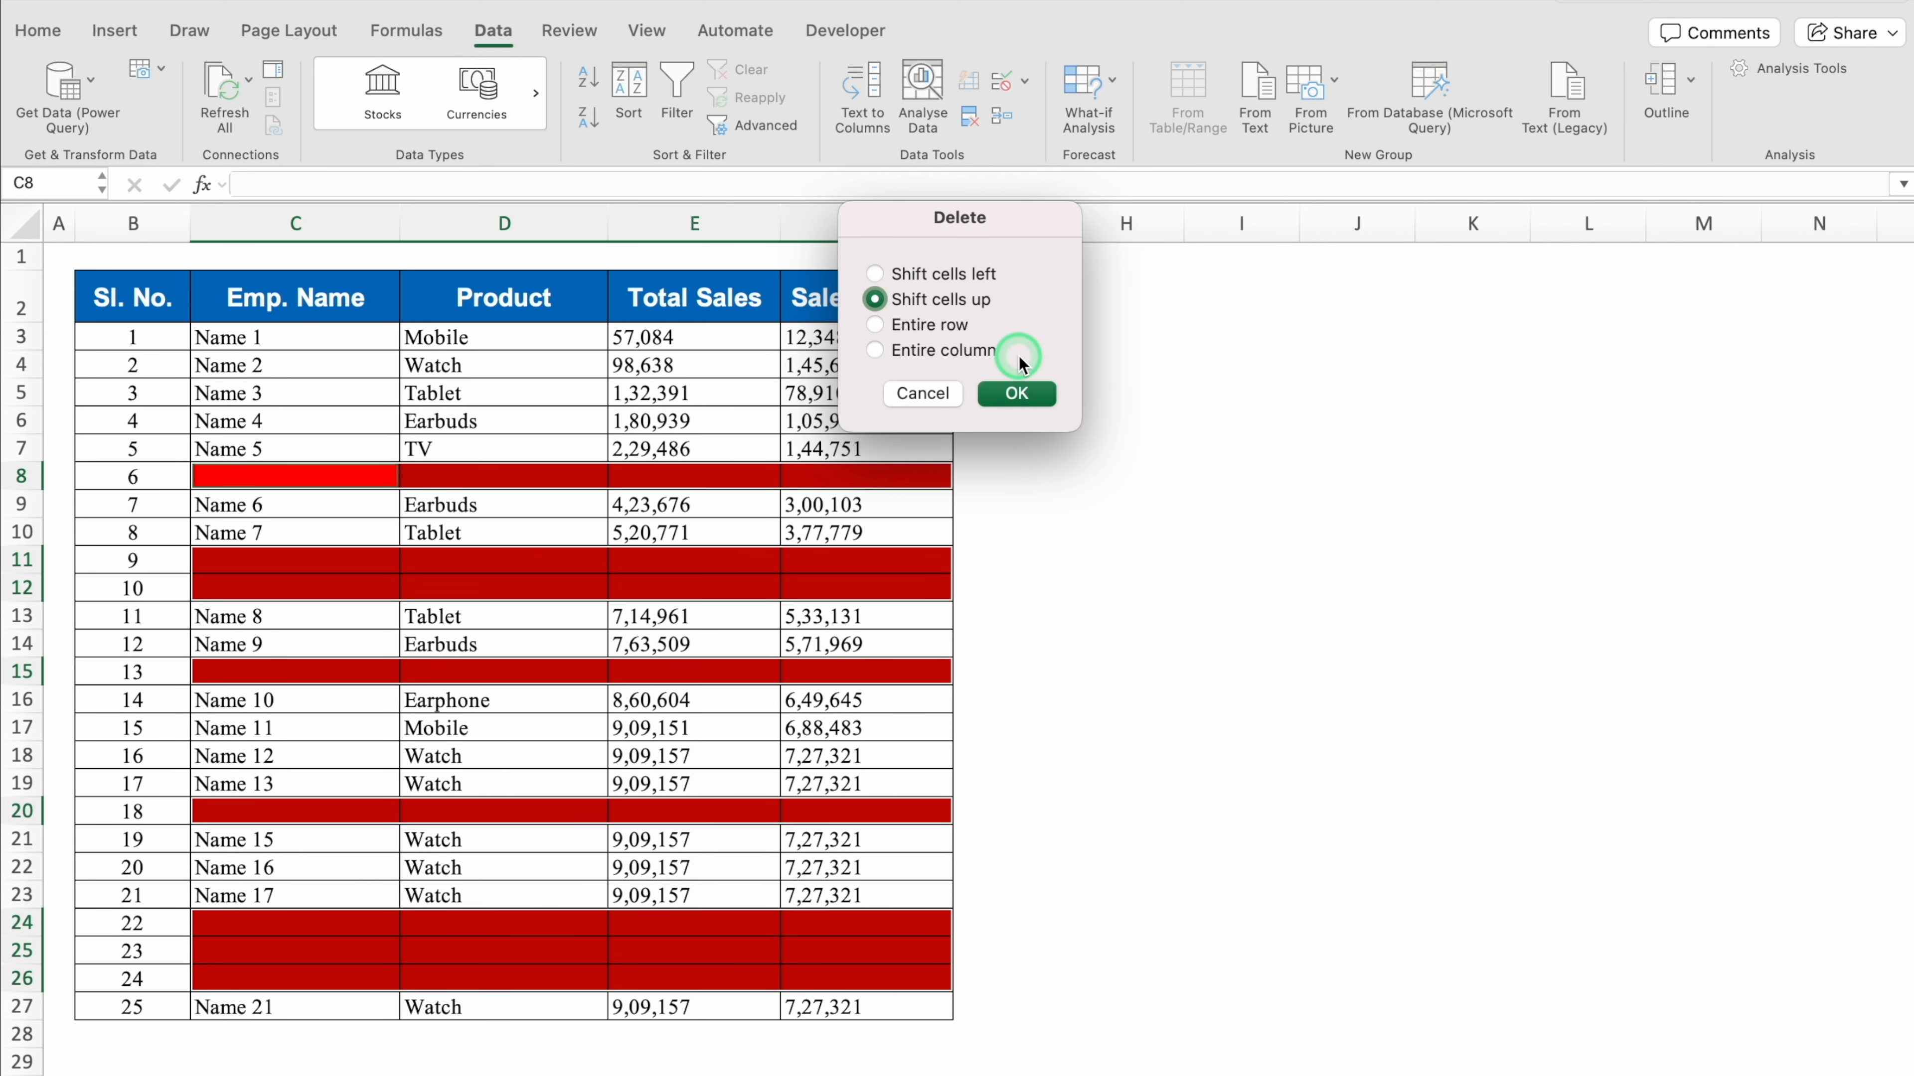
click(877, 328)
click(1018, 396)
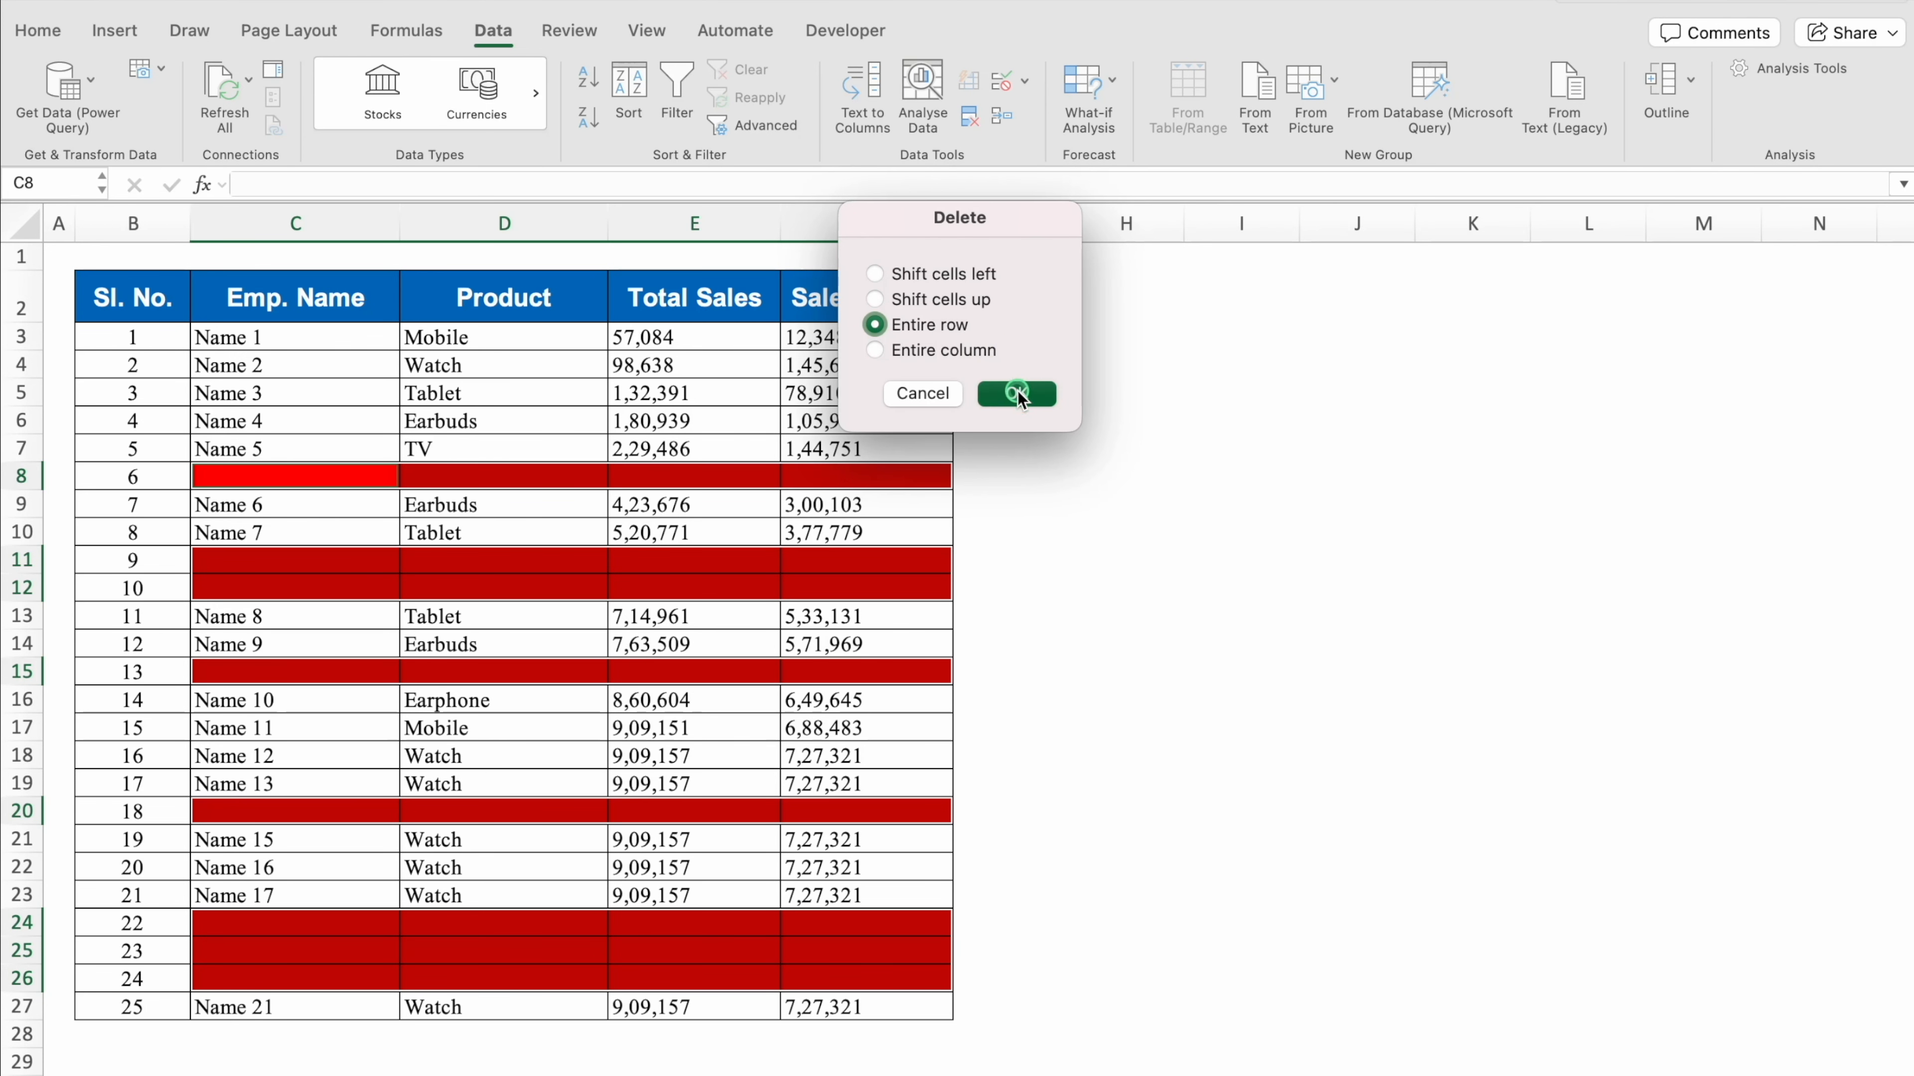
click(1125, 456)
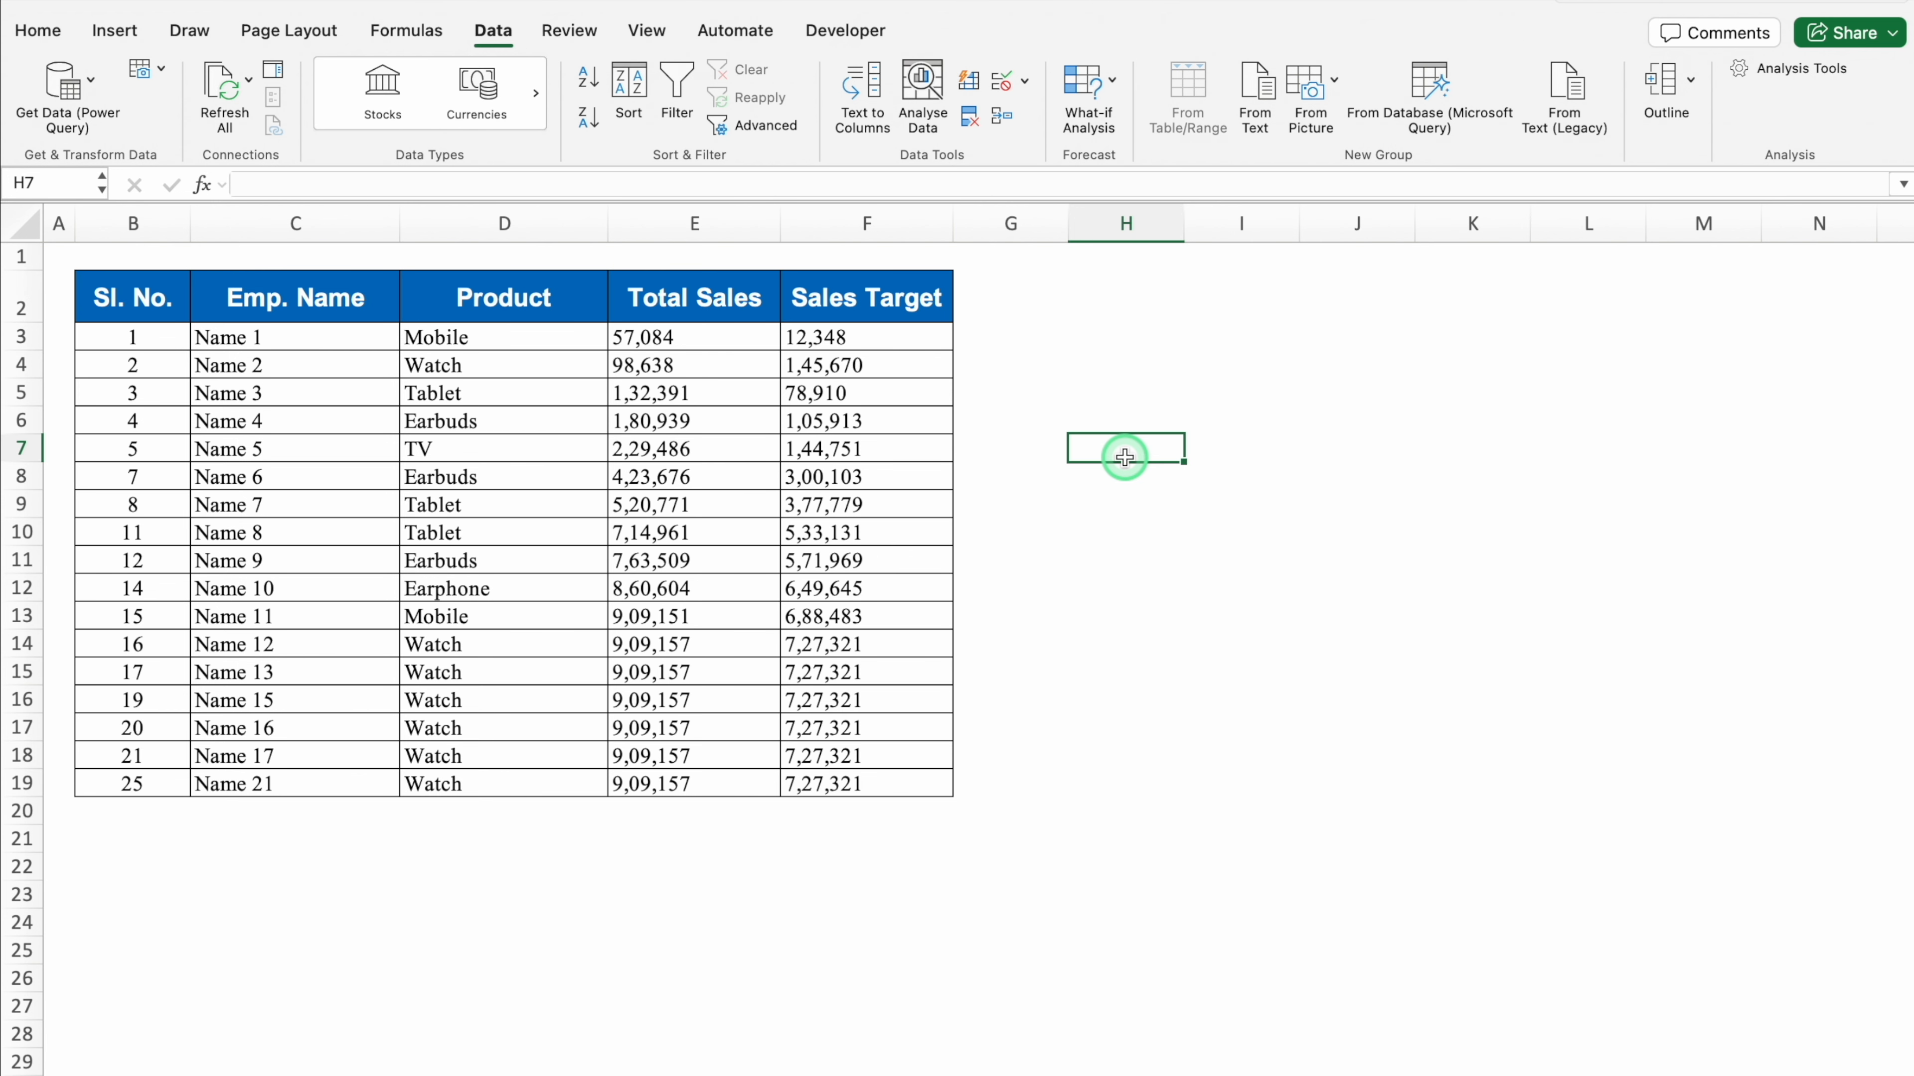
Renumber the Sl. No. column consecutively by filling the series from 1 and 2 to the table's last row
click(156, 335)
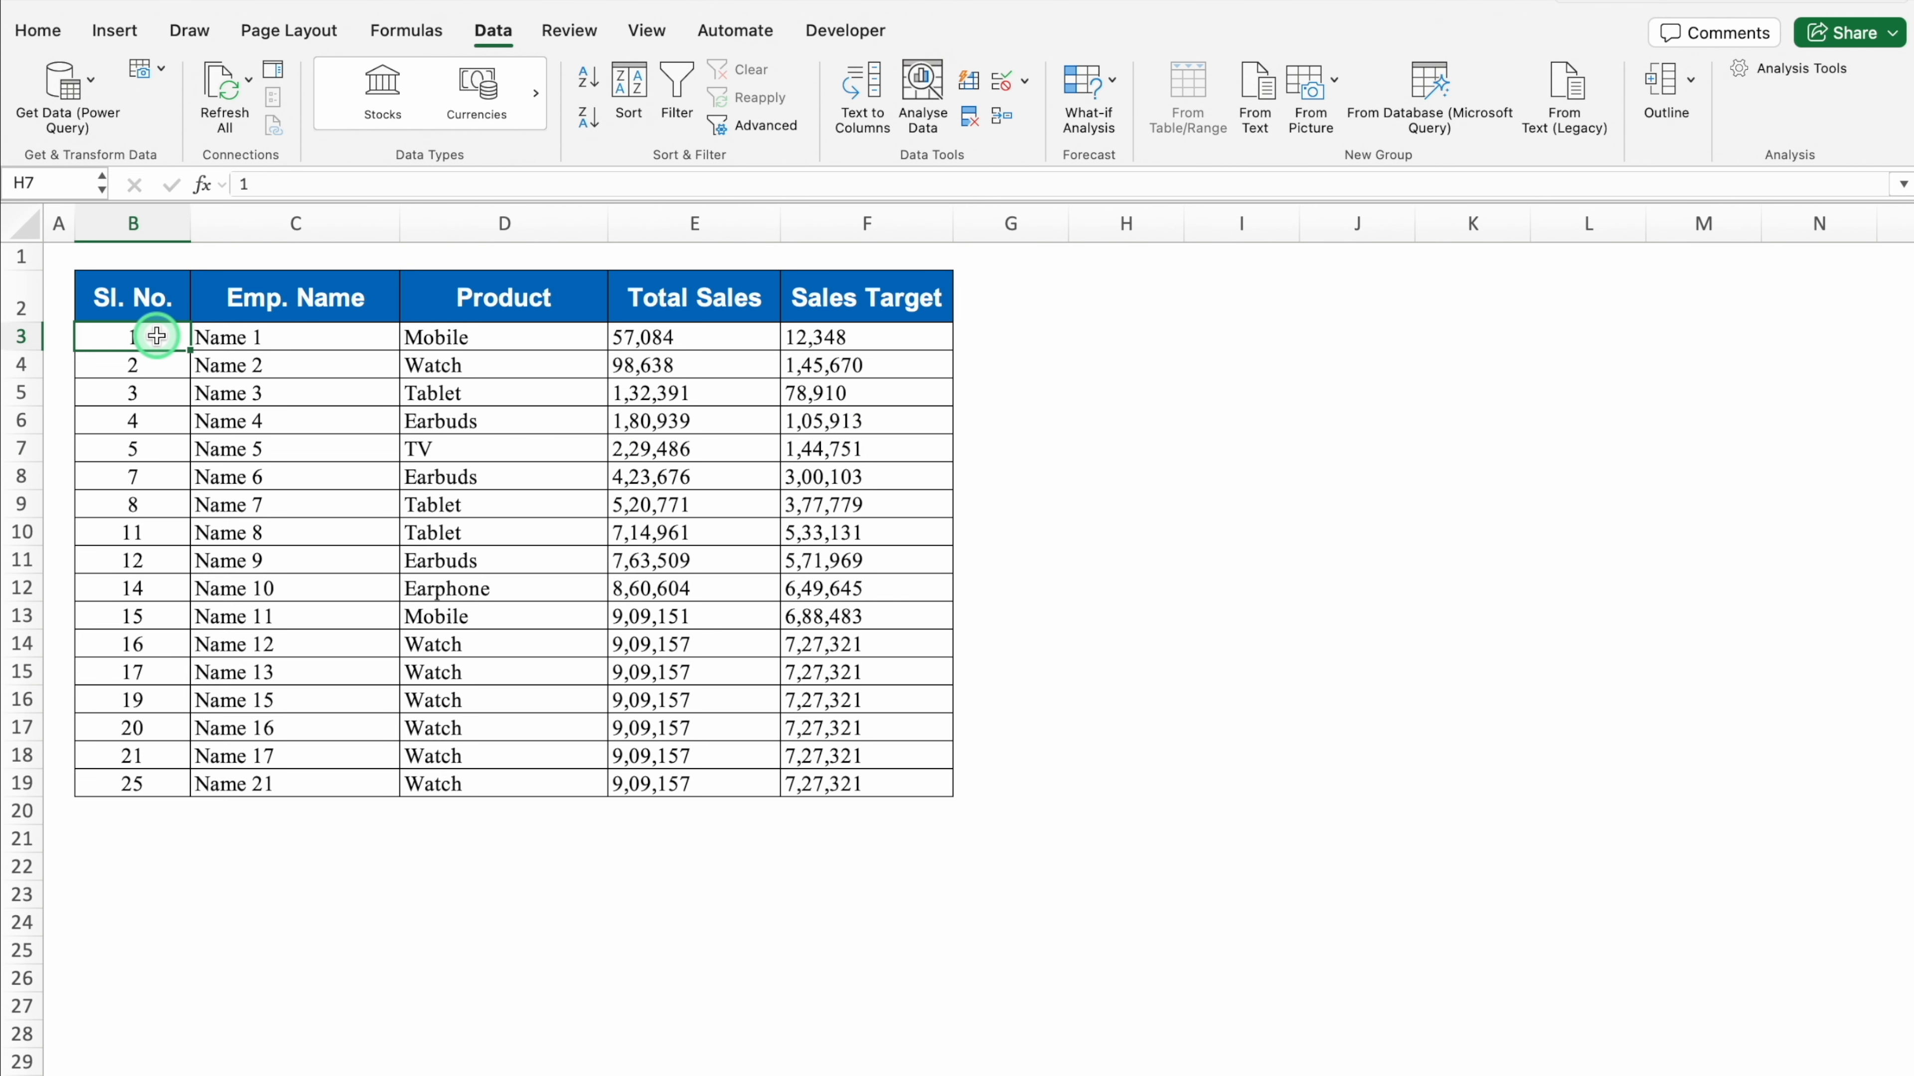
mouse_move(156, 335)
mouse_down()
mouse_move(154, 360)
mouse_move(192, 378)
mouse_up()
double_click(190, 378)
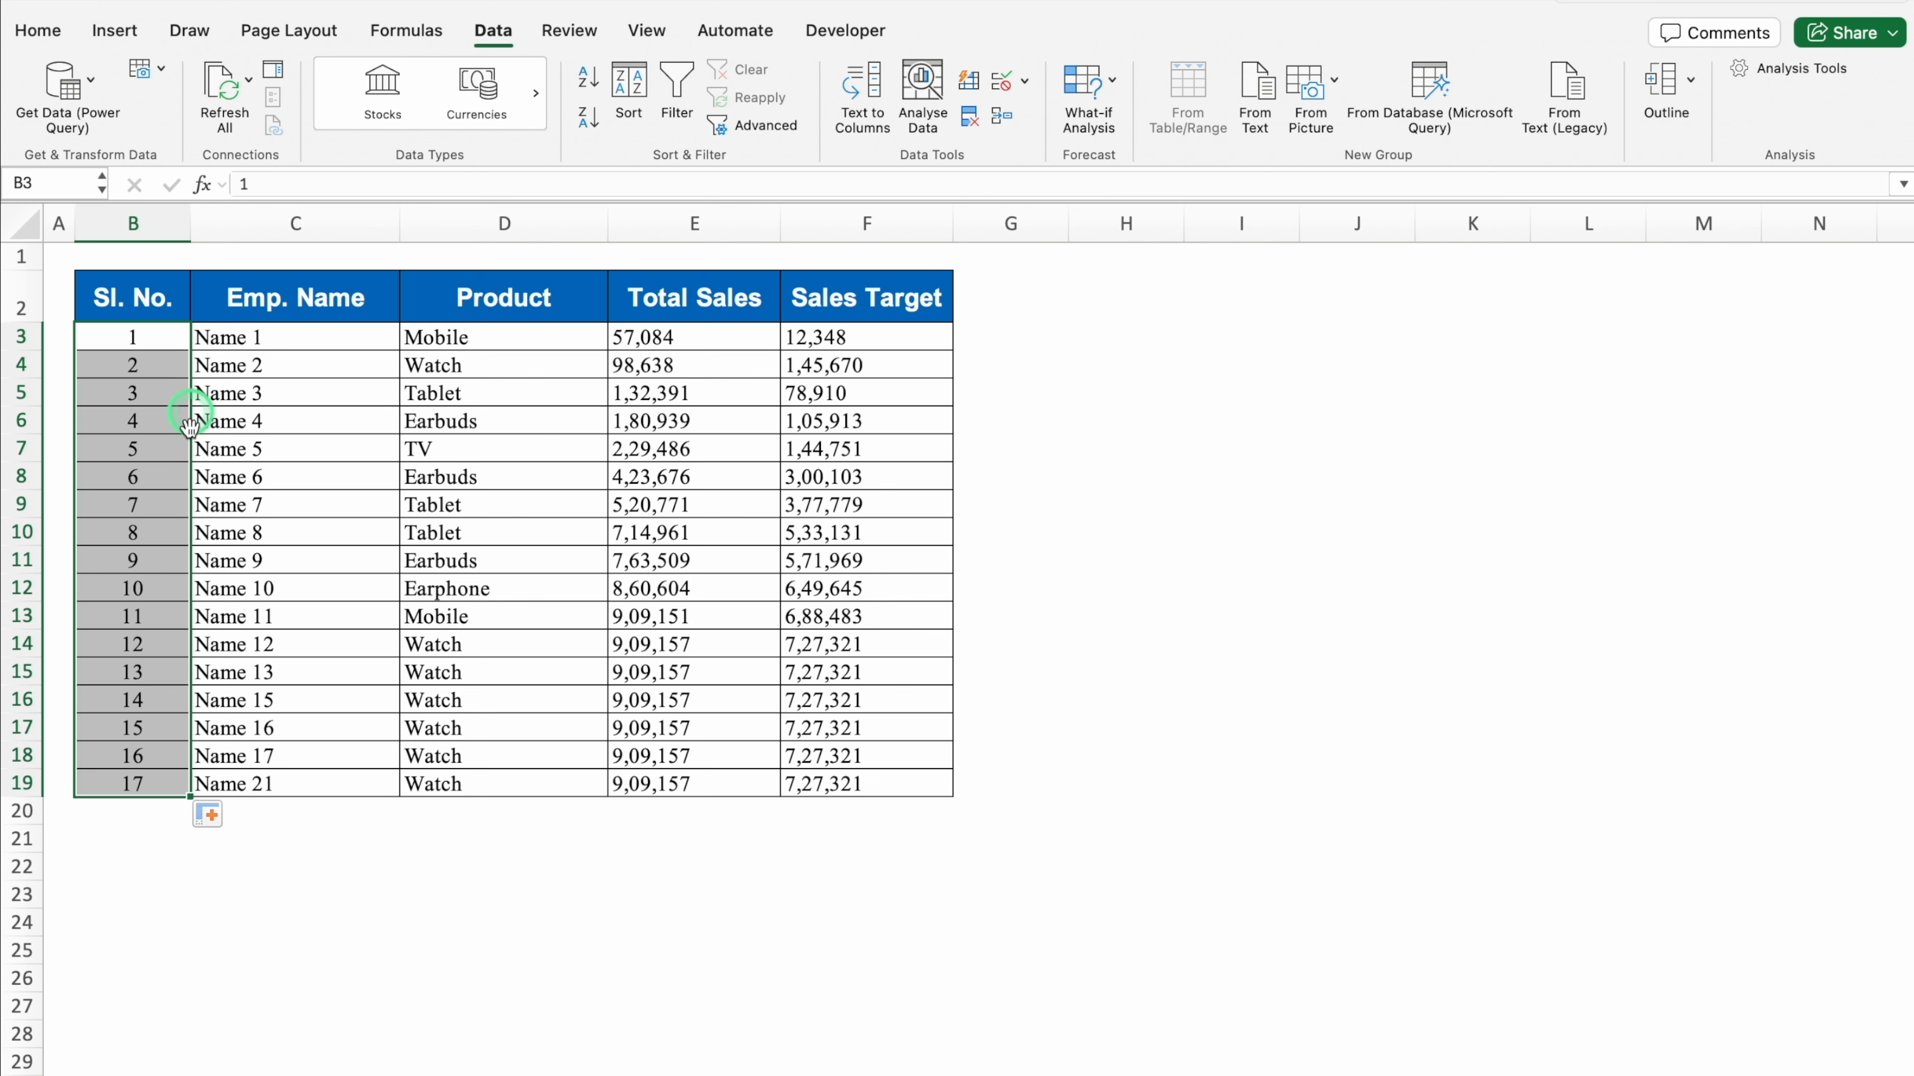
click(240, 891)
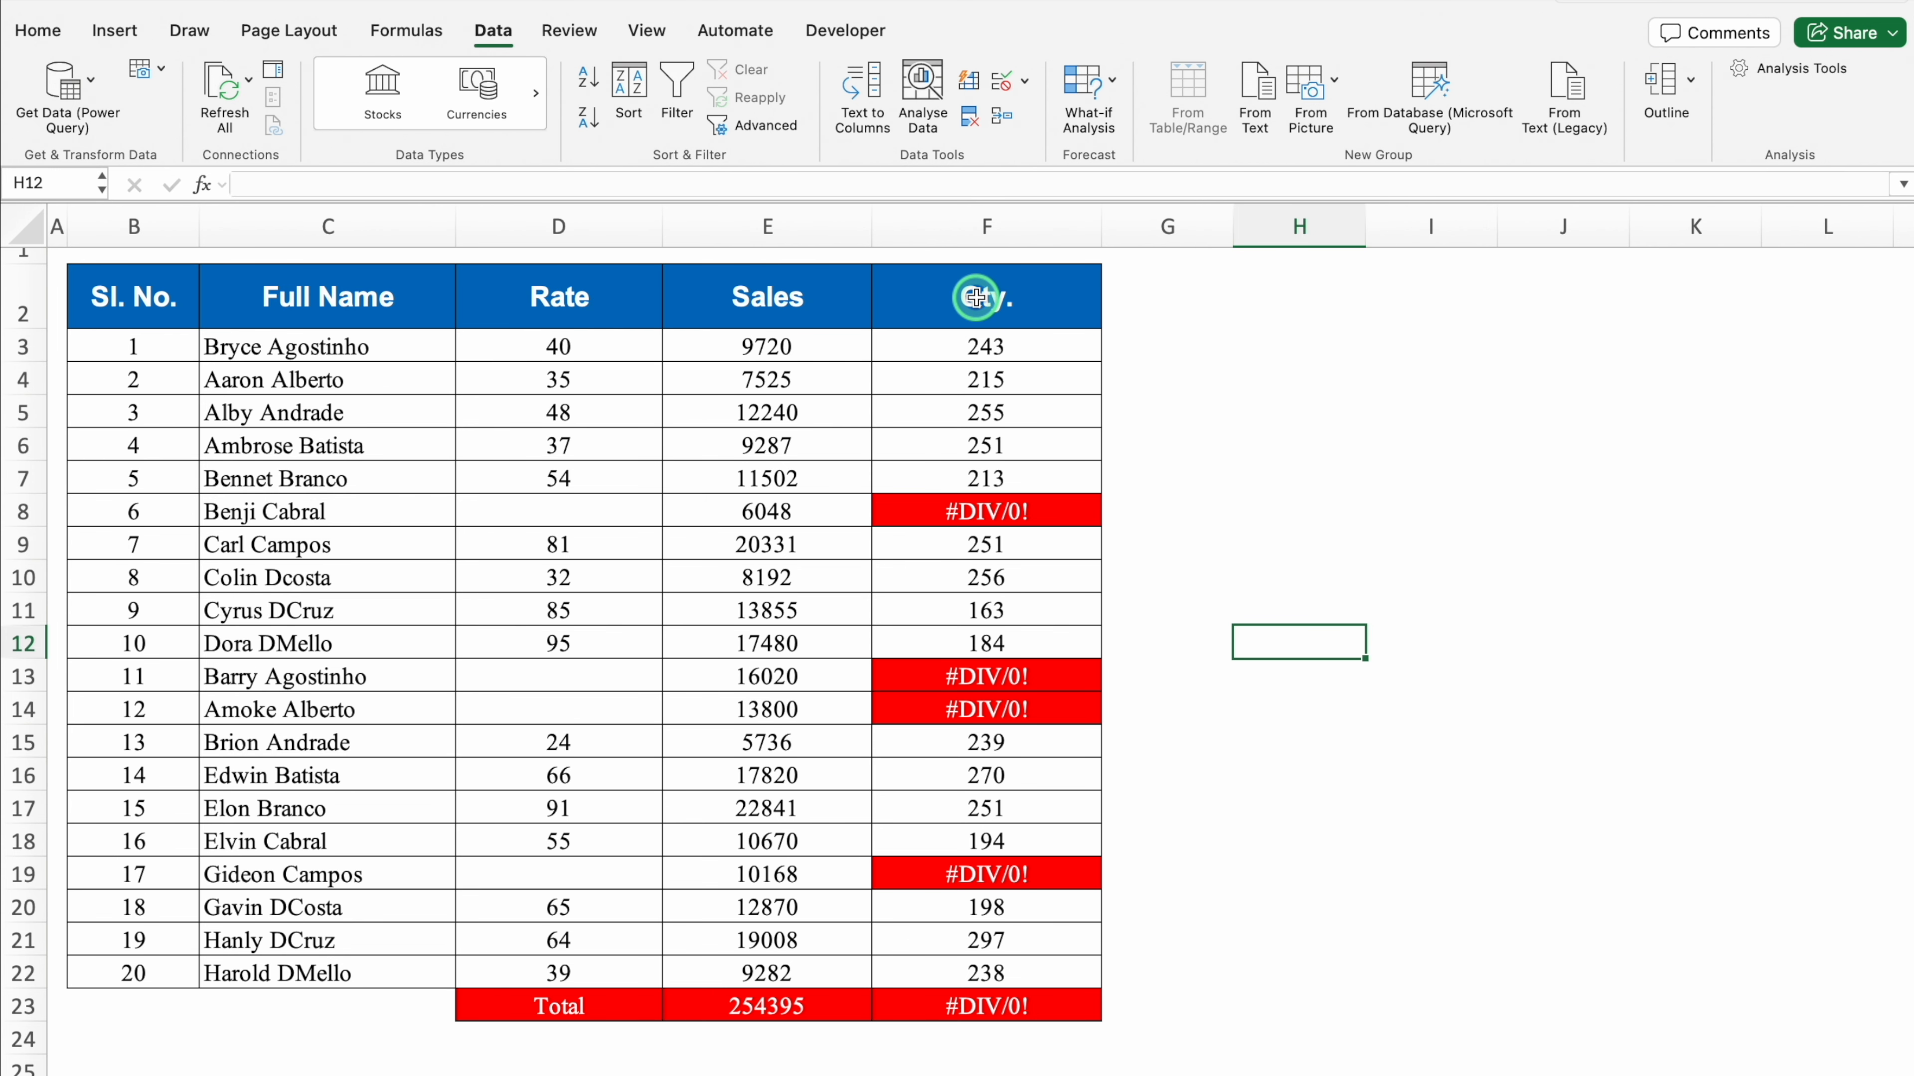
Review the Qty. formula in F3 and its Rate and Sales cells, and set the Rate in D3 to 0
click(979, 346)
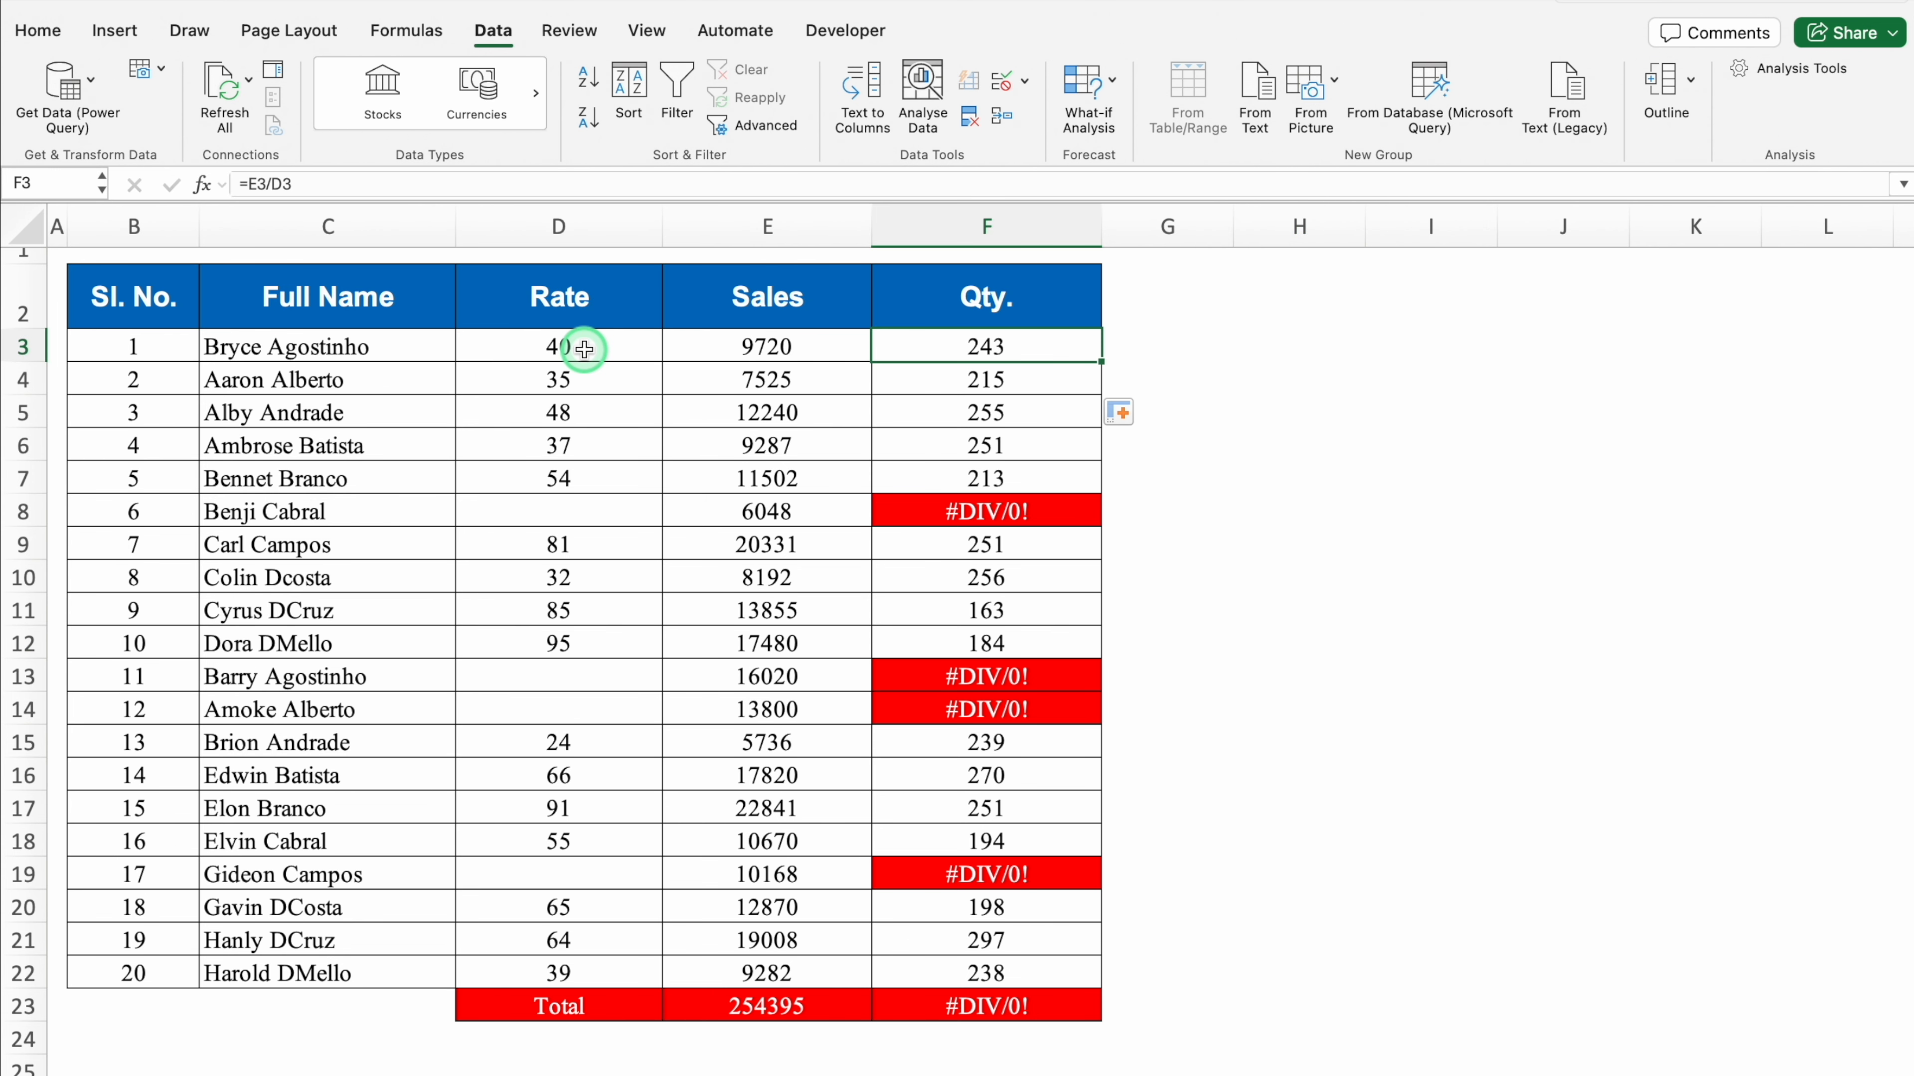
click(584, 348)
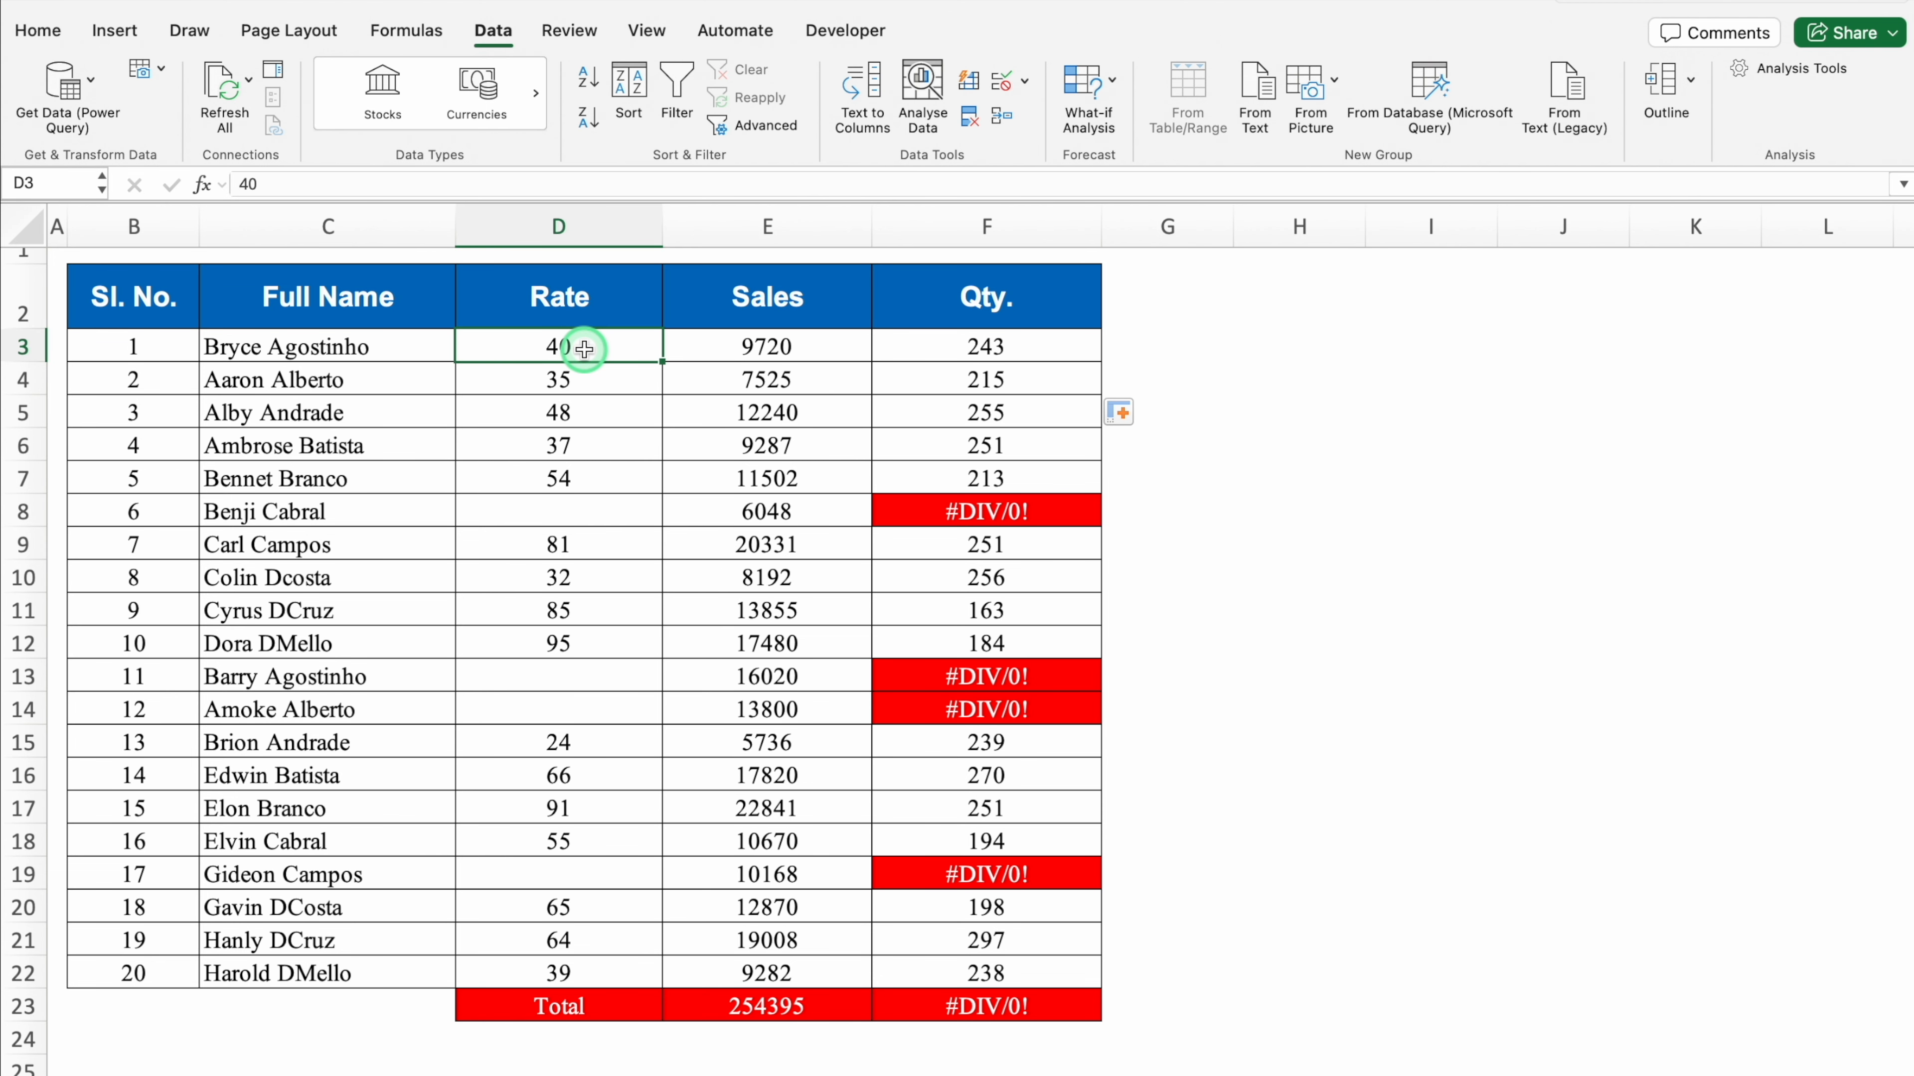
click(708, 348)
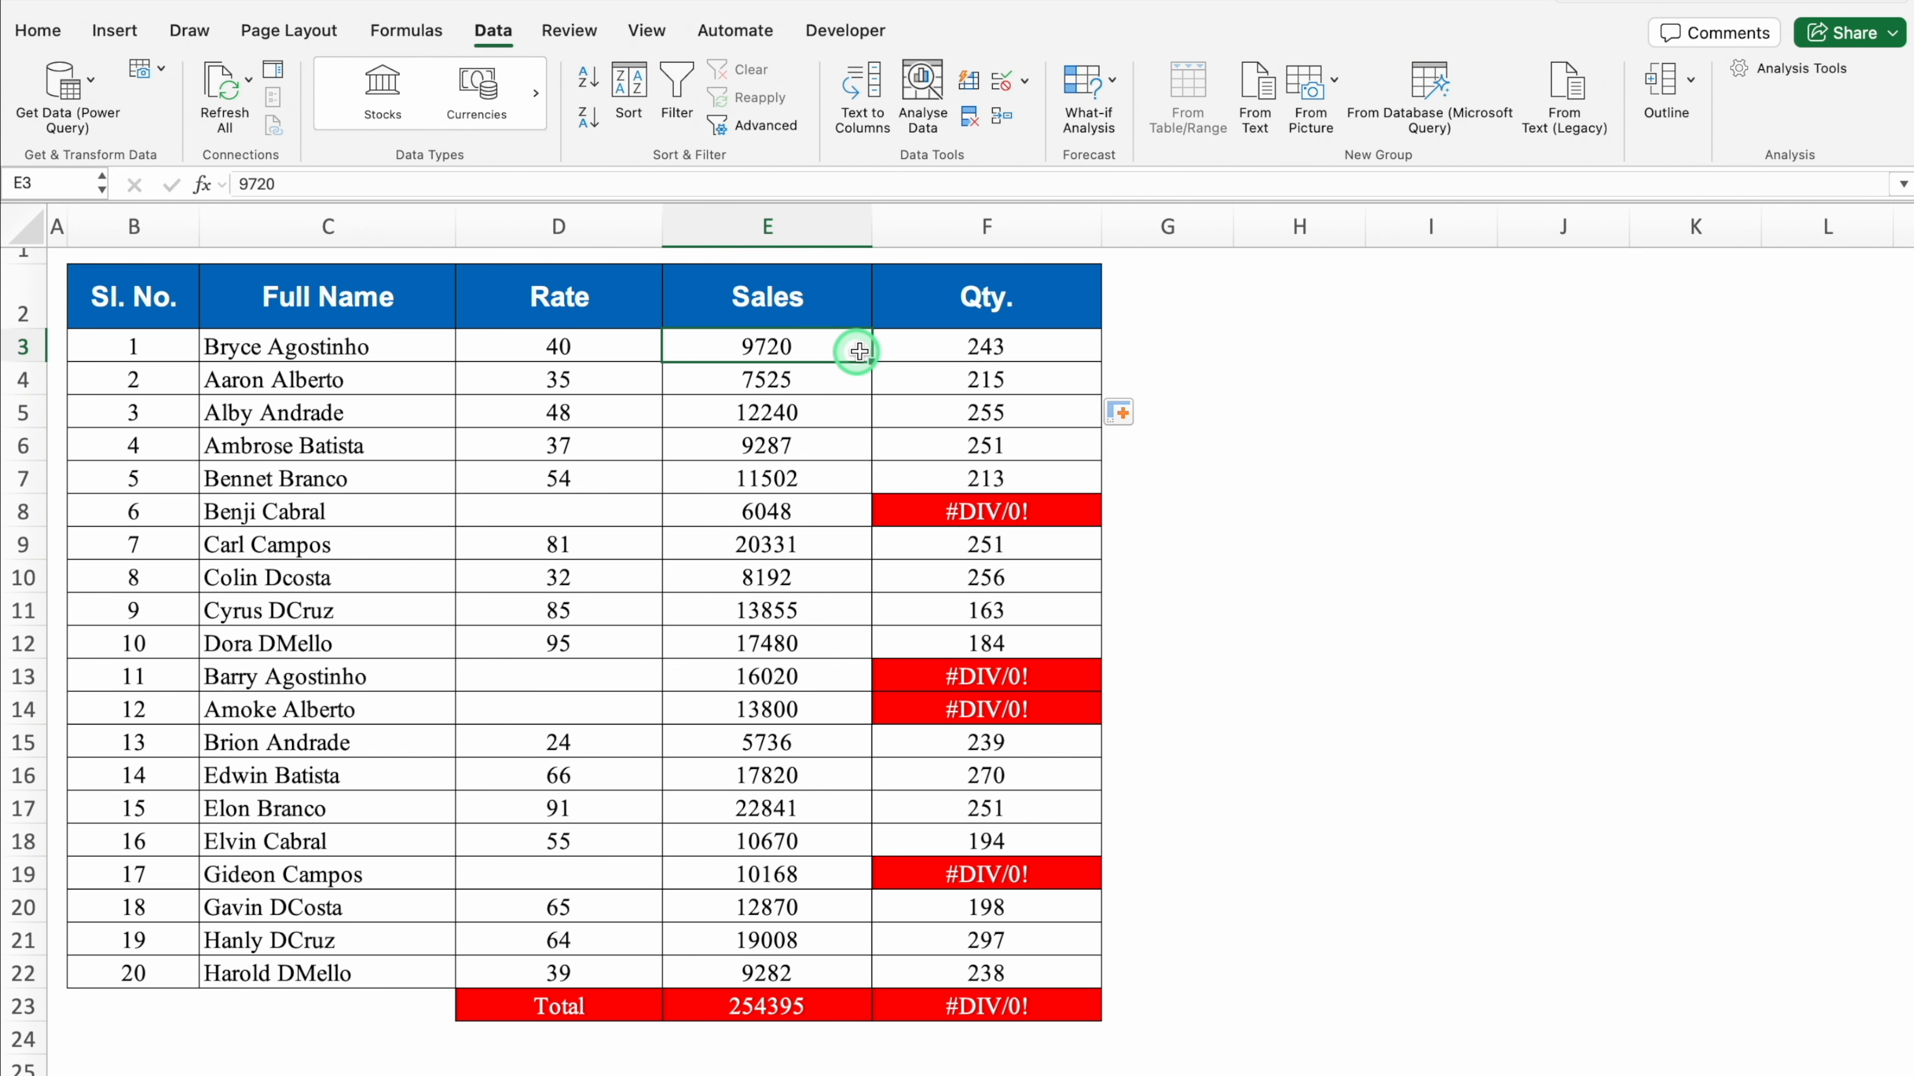
click(924, 350)
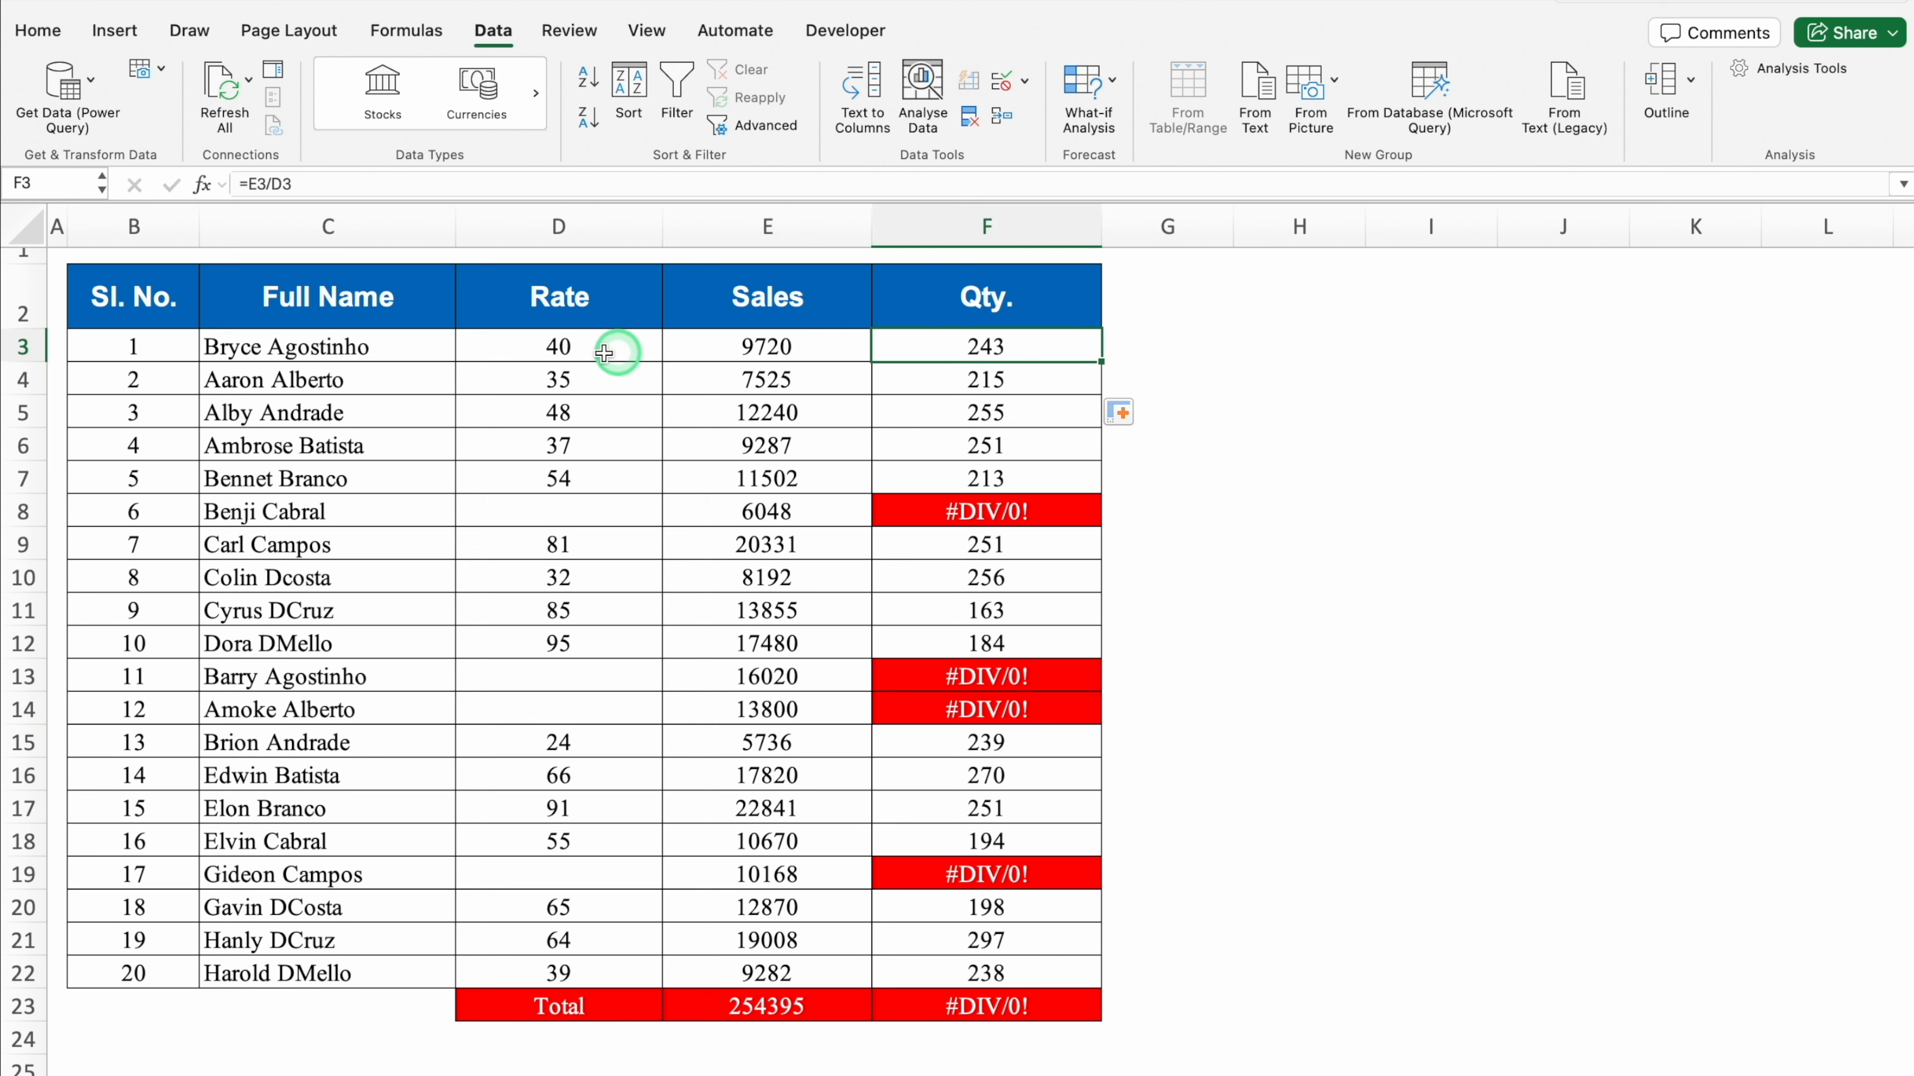
click(559, 351)
text(0)
key(Return)
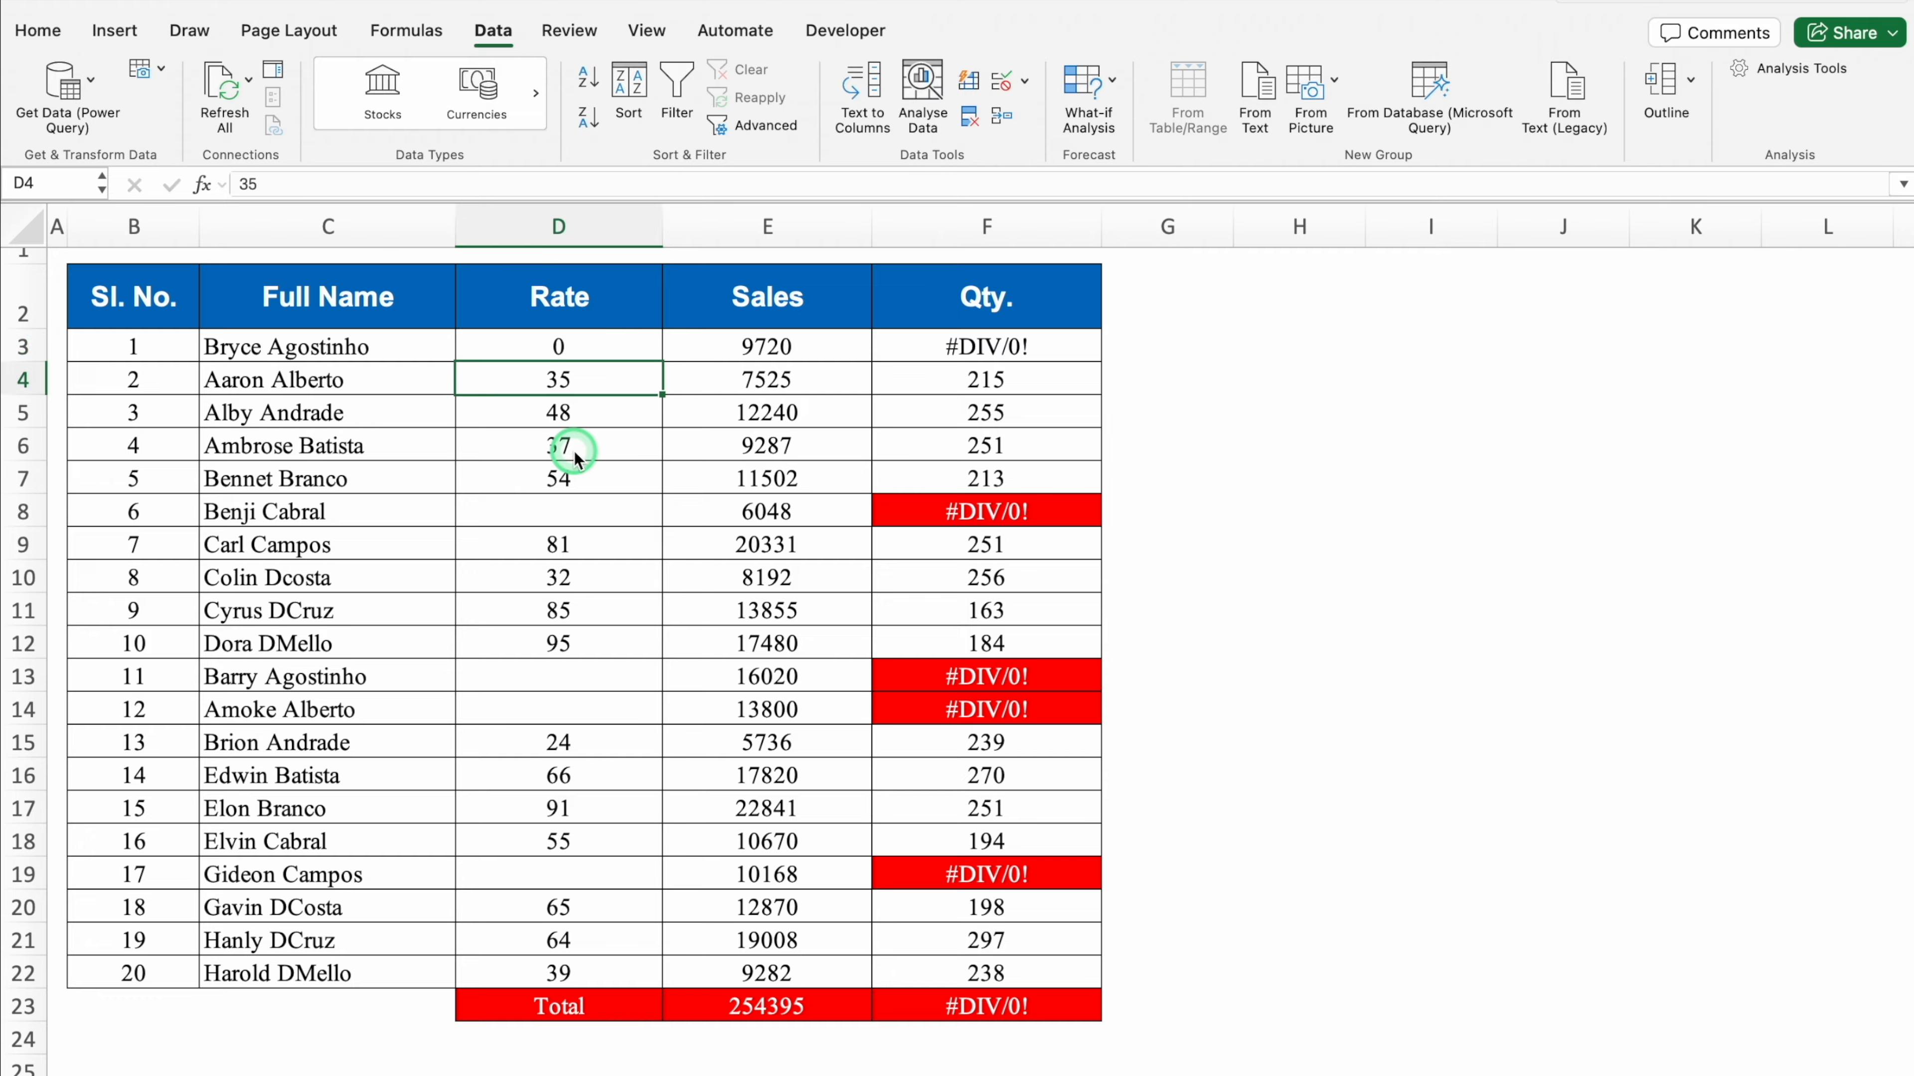
Wrap the Qty. formula in F3 with IFERROR so it reads =IFERROR(E3/D3,"") and returns a blank on error
click(986, 346)
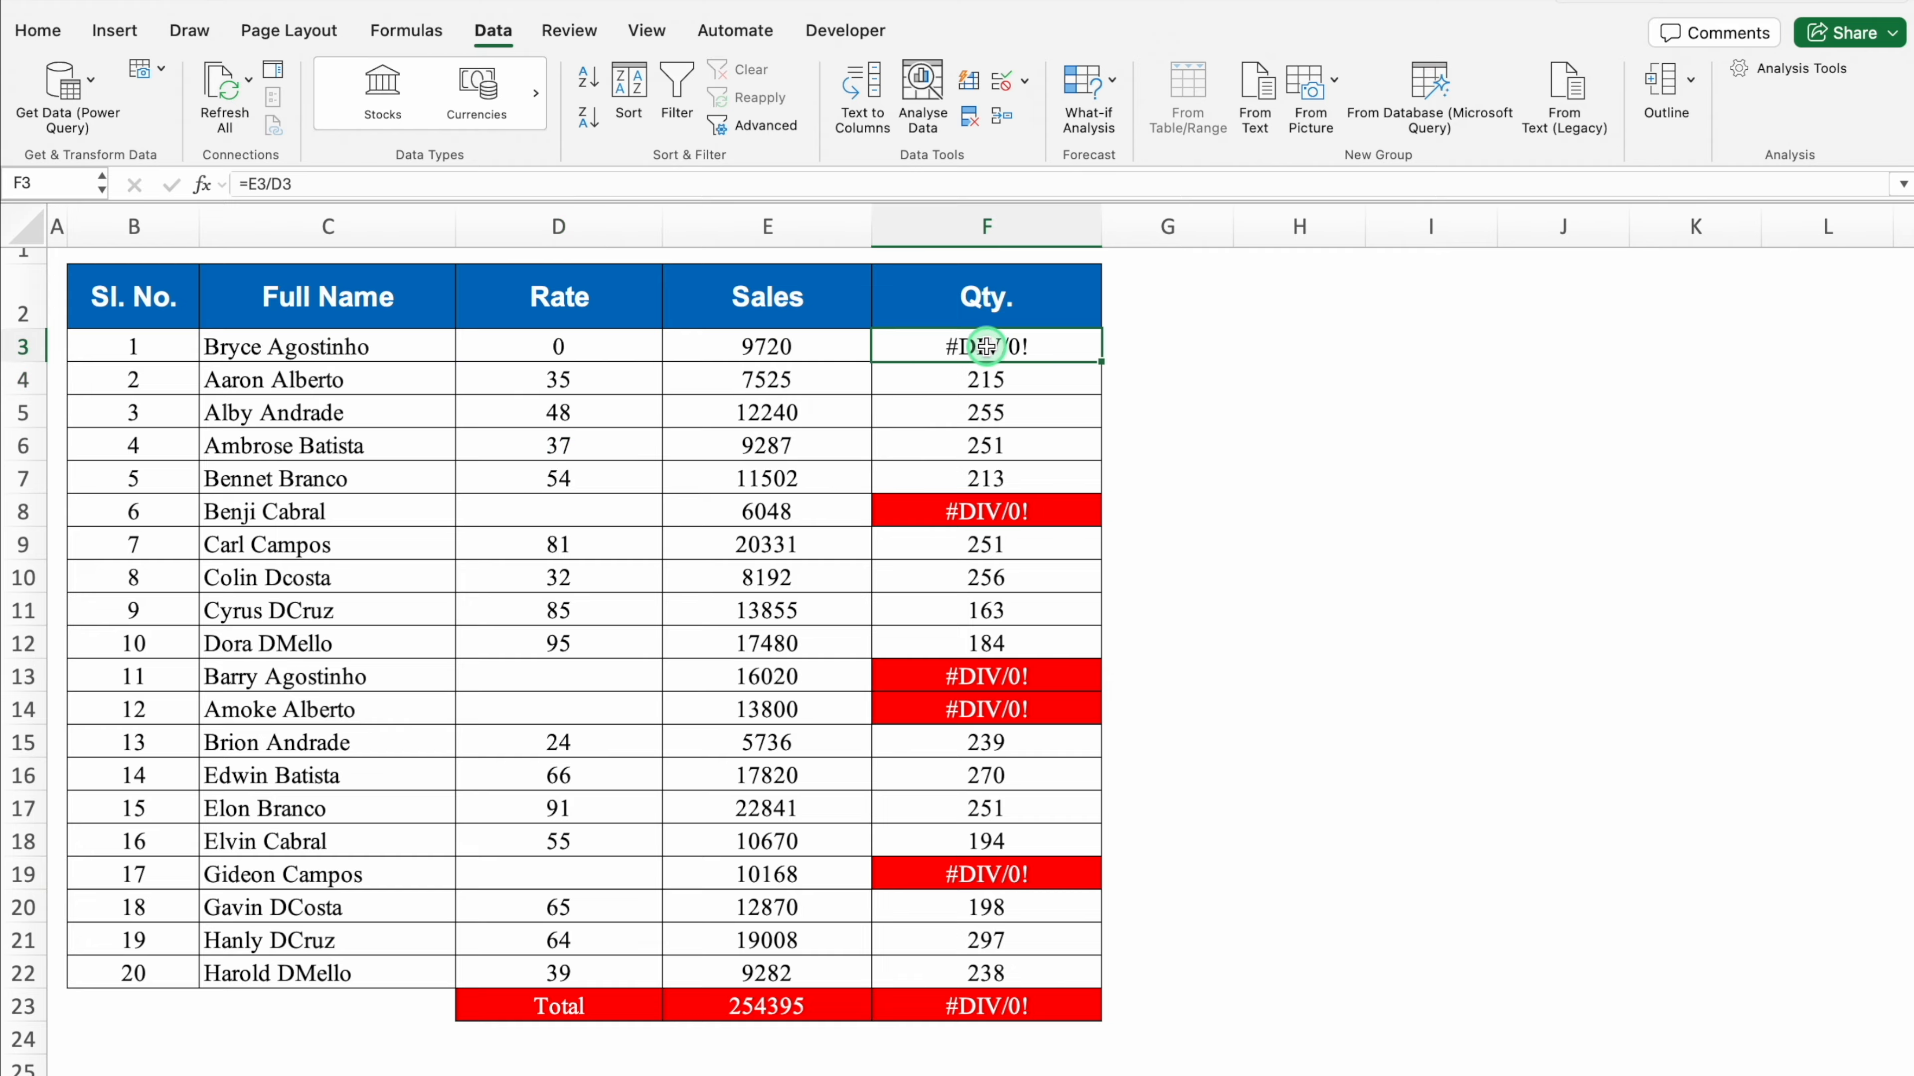
double_click(986, 346)
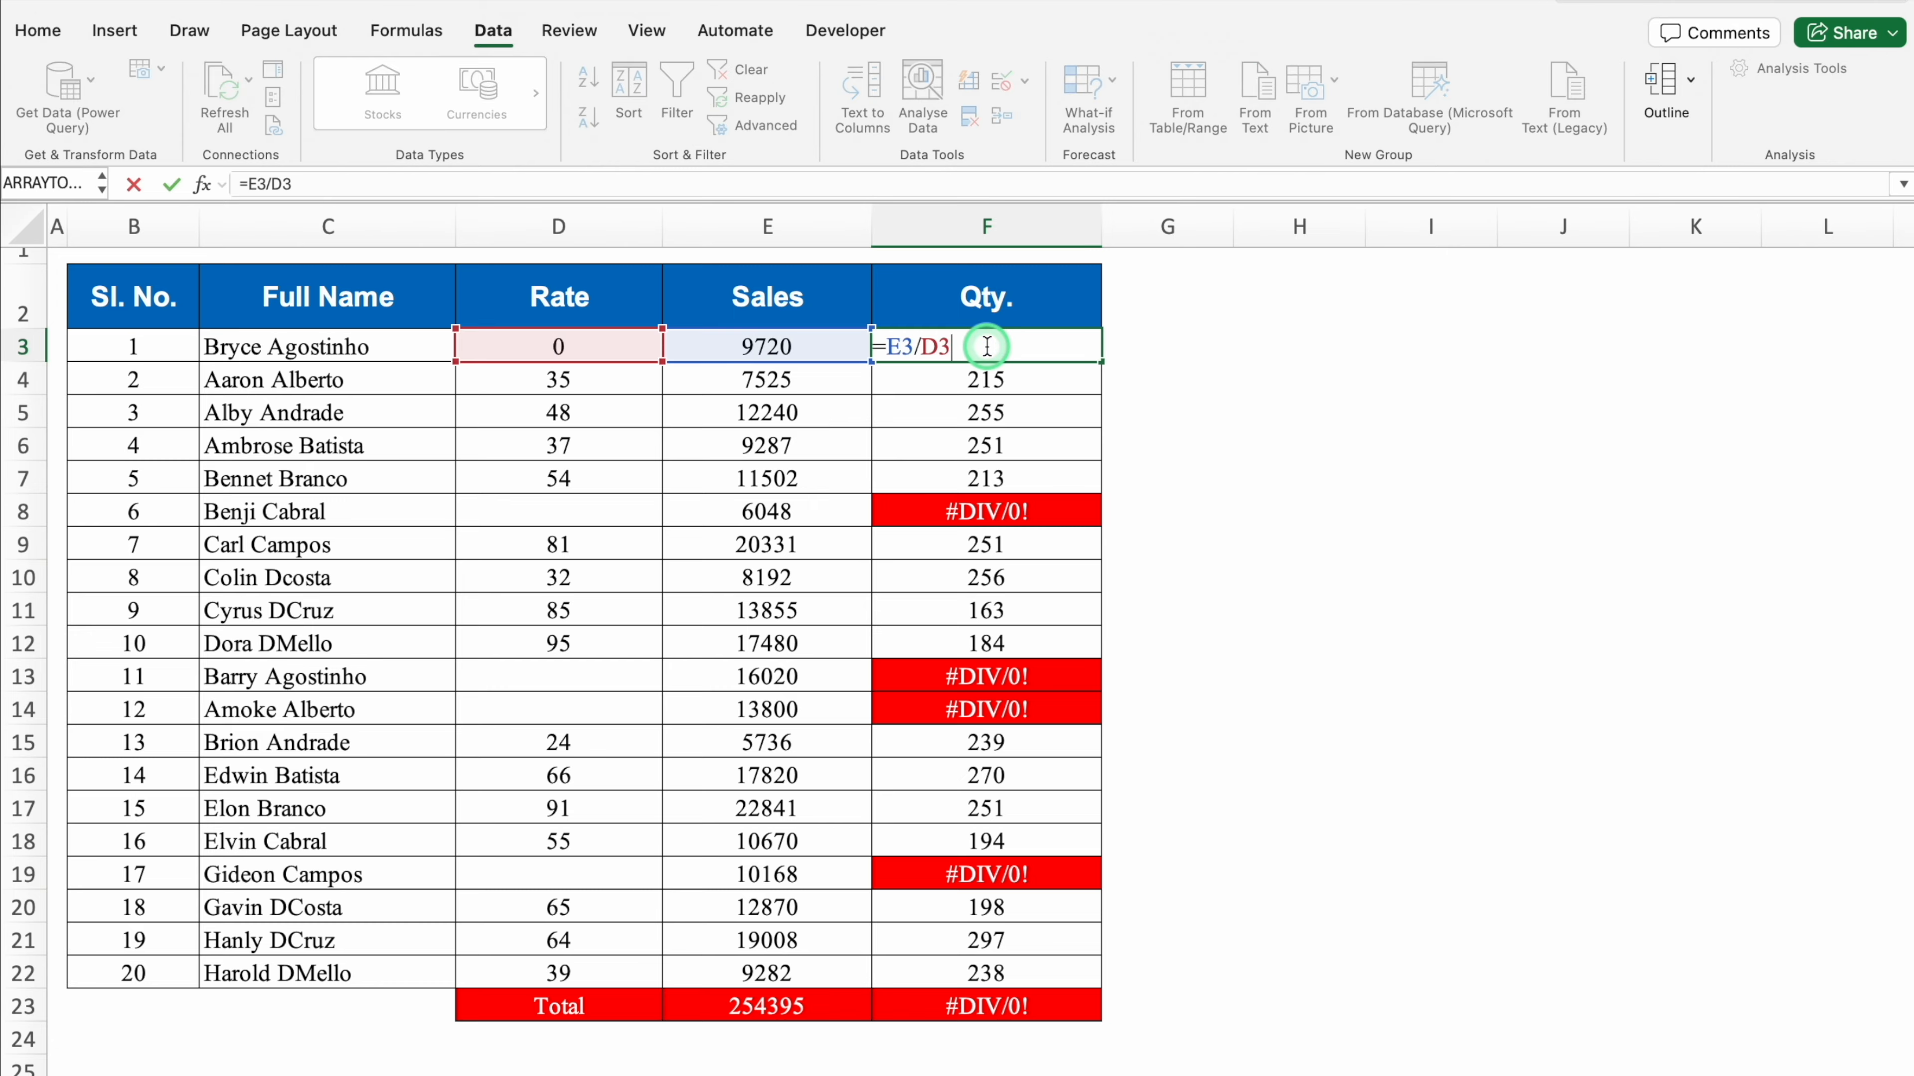
click(883, 346)
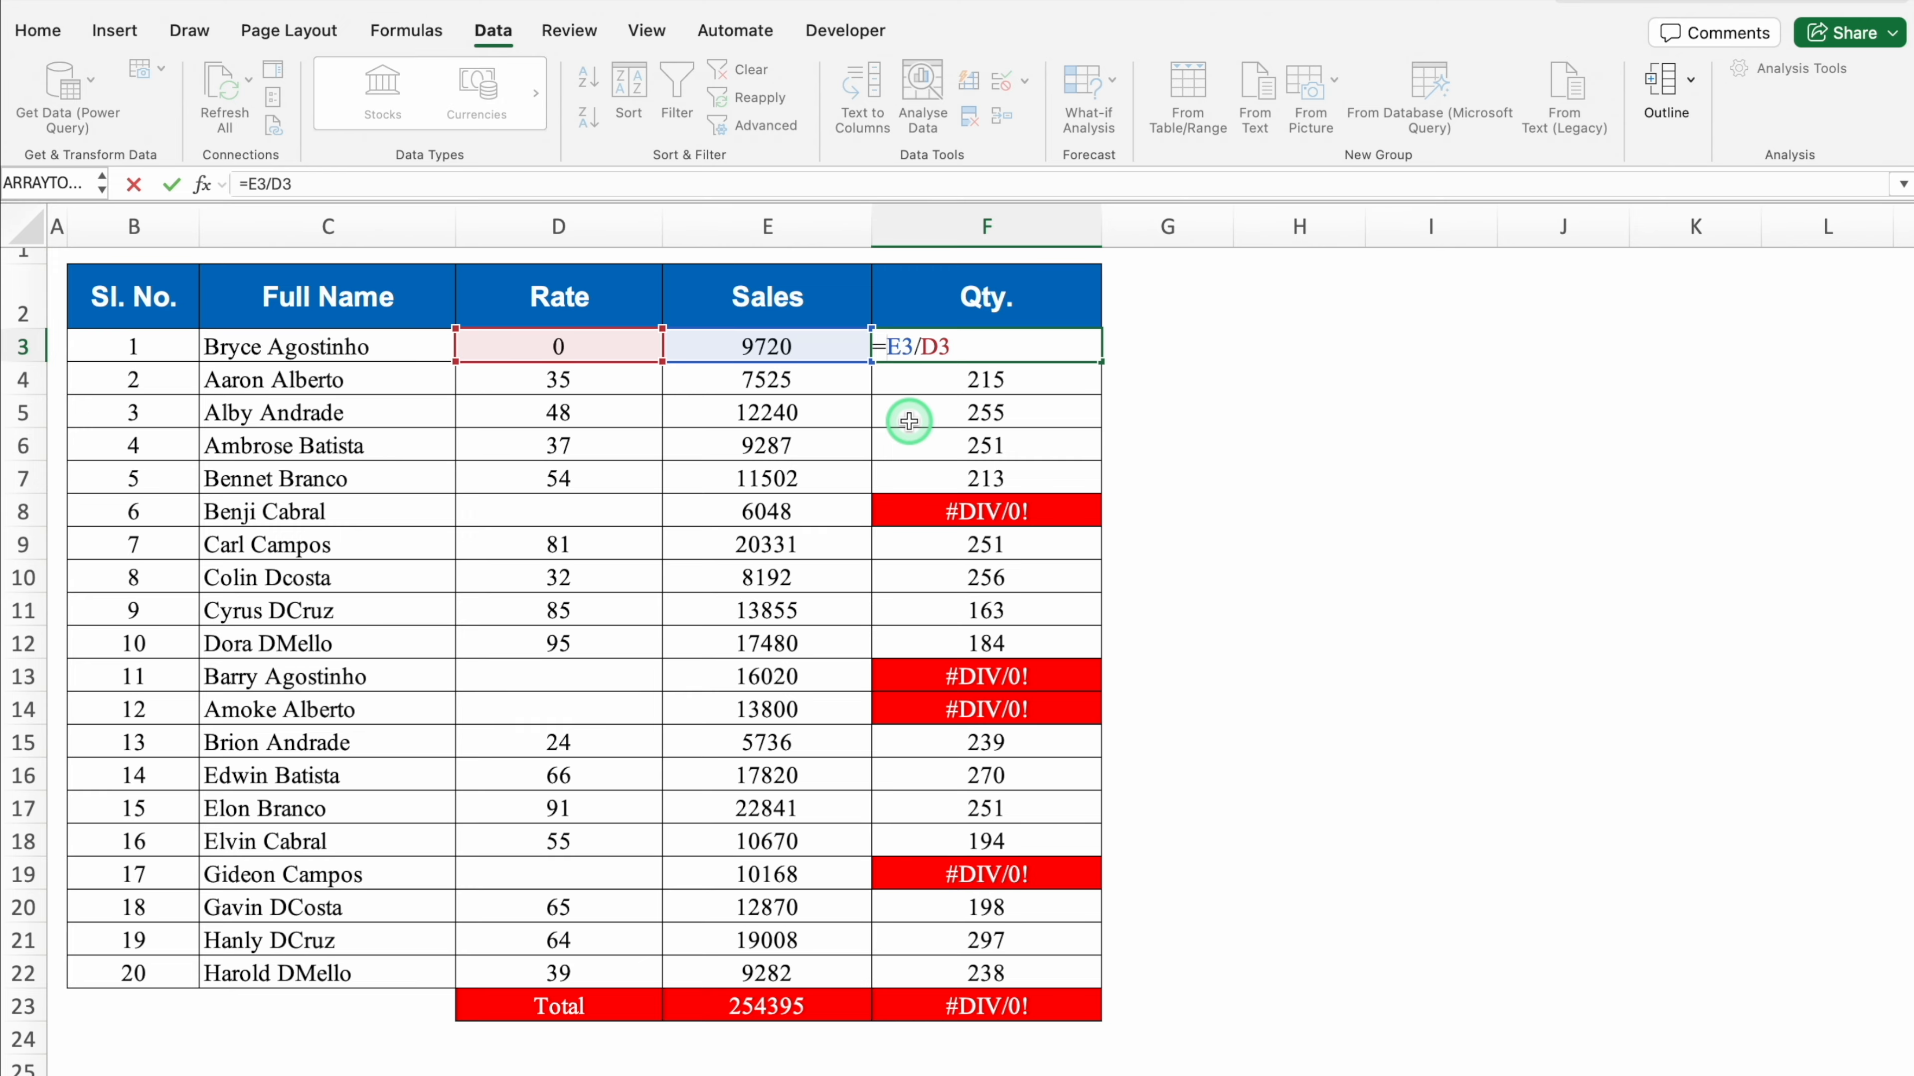
text(IFE)
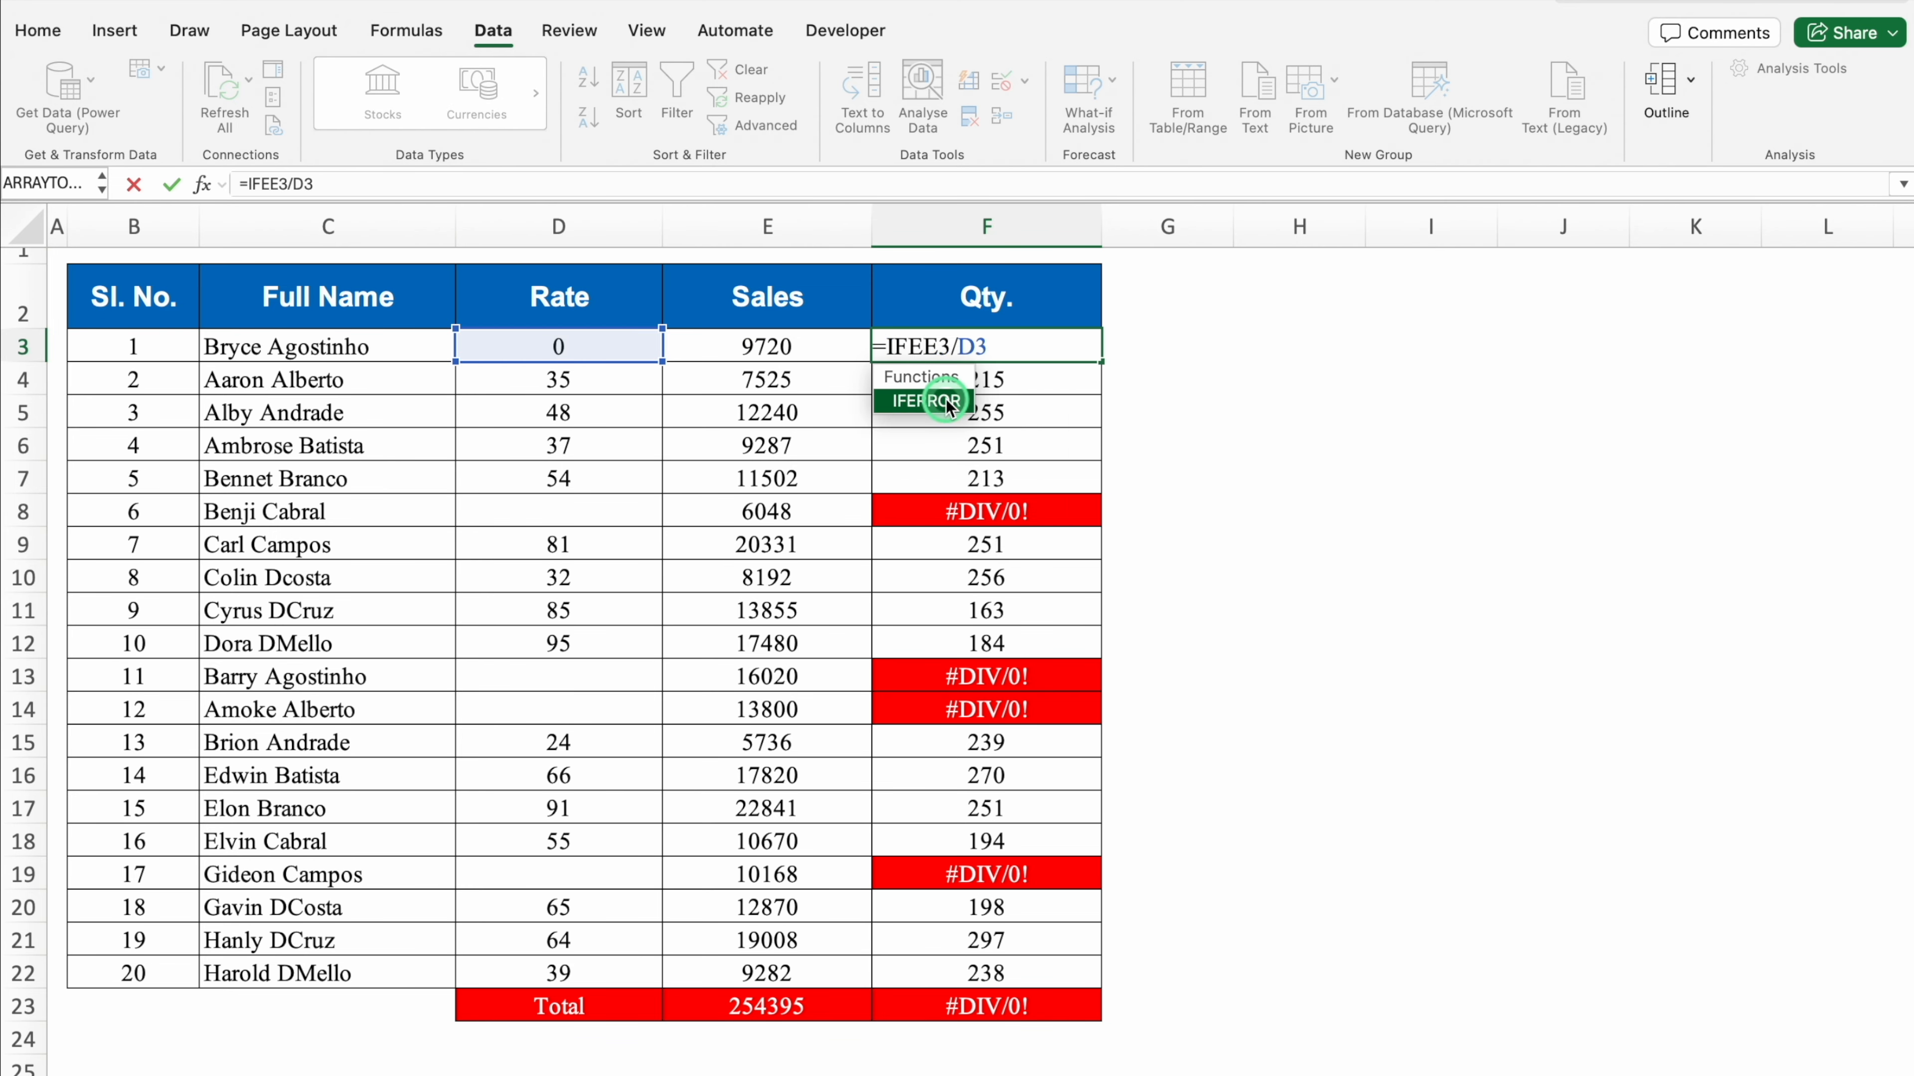
double_click(948, 403)
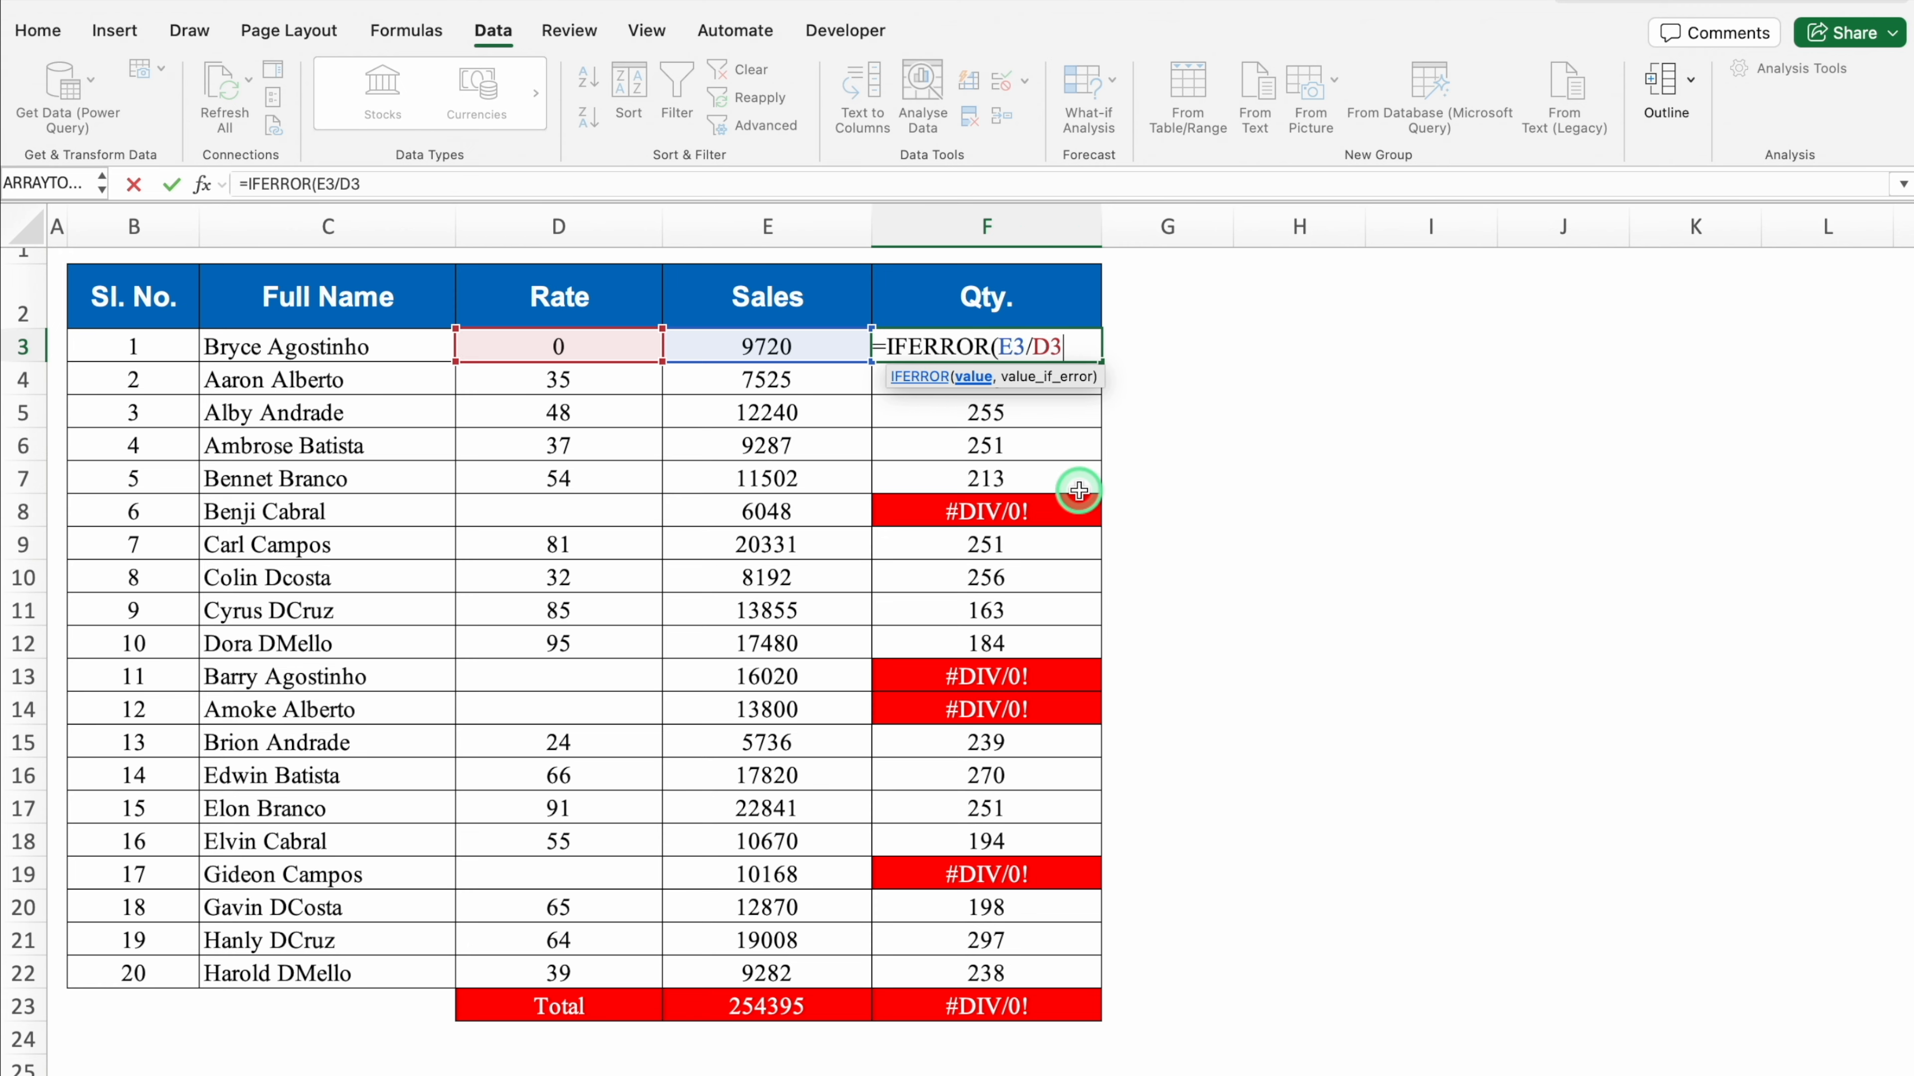
text(,""))
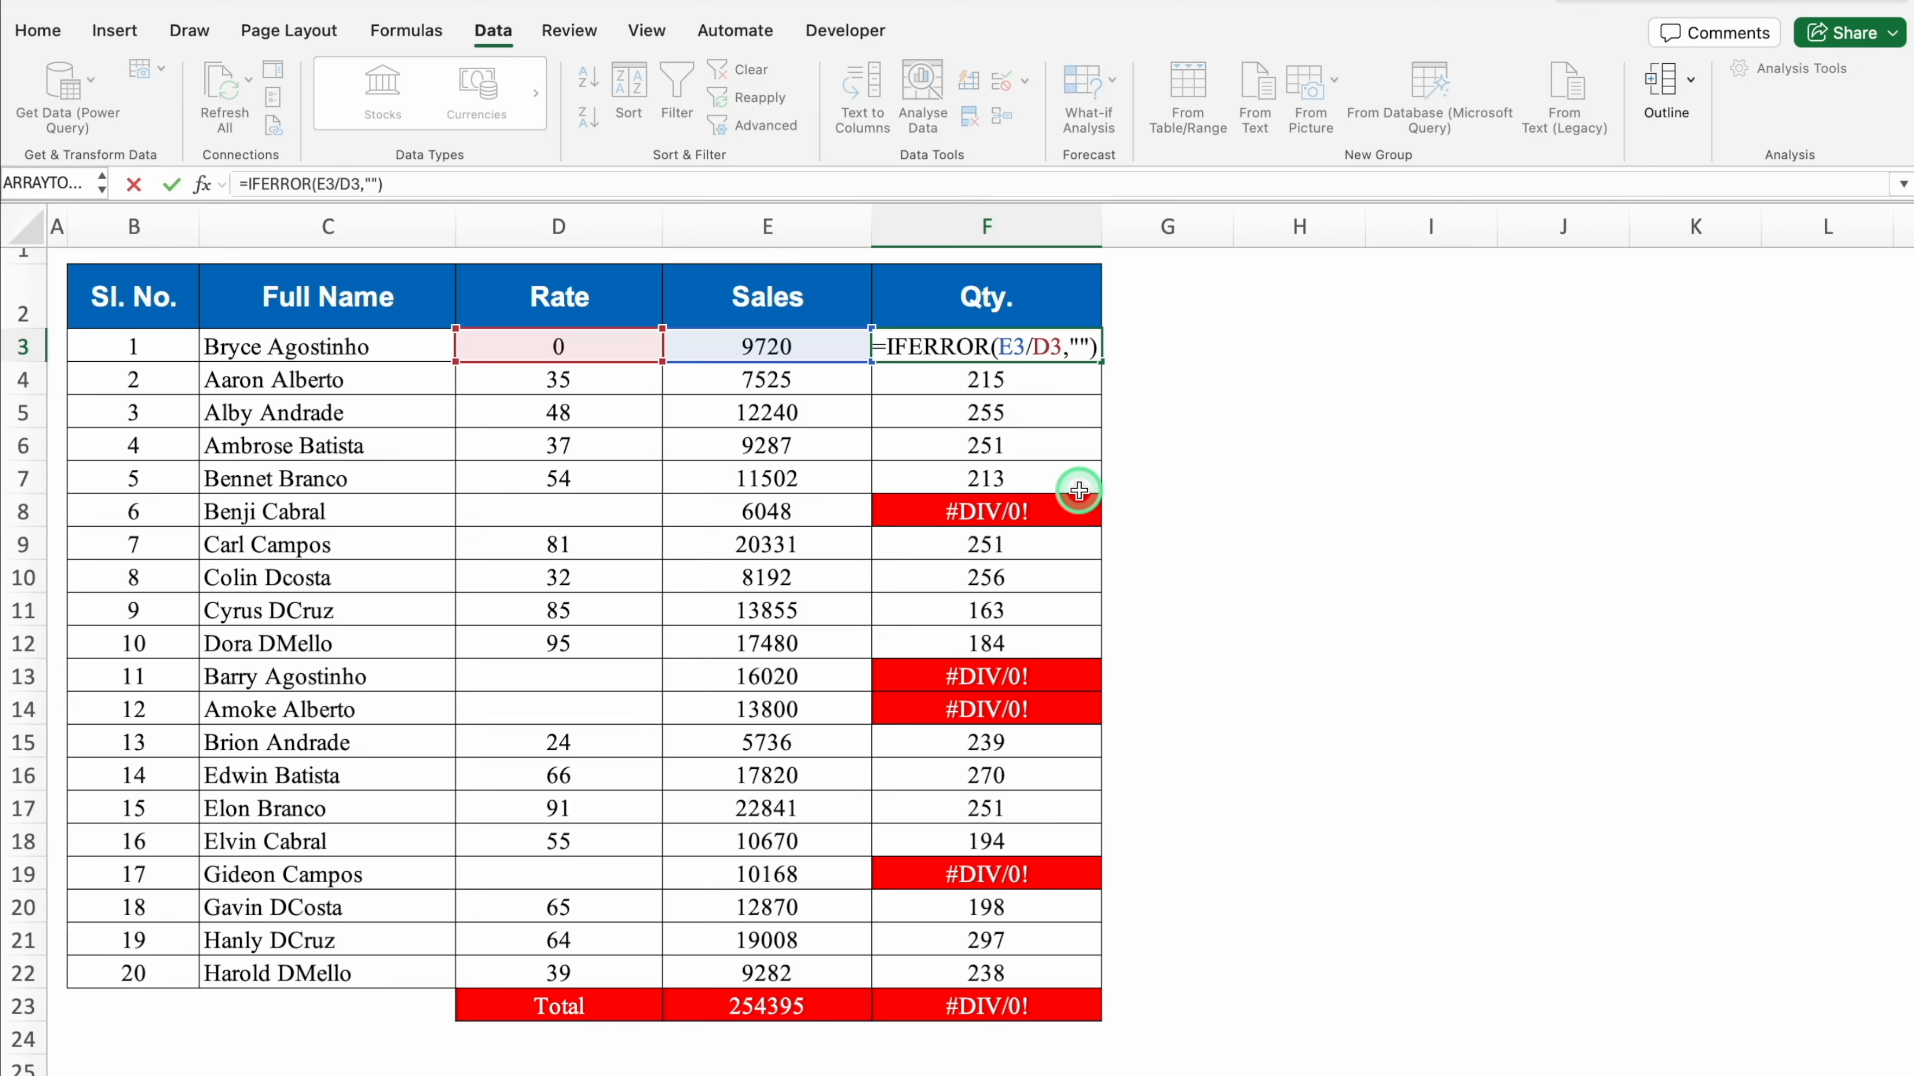
key(Return)
Fill the IFERROR formula from F3 down the Qty. column to F22
click(1078, 351)
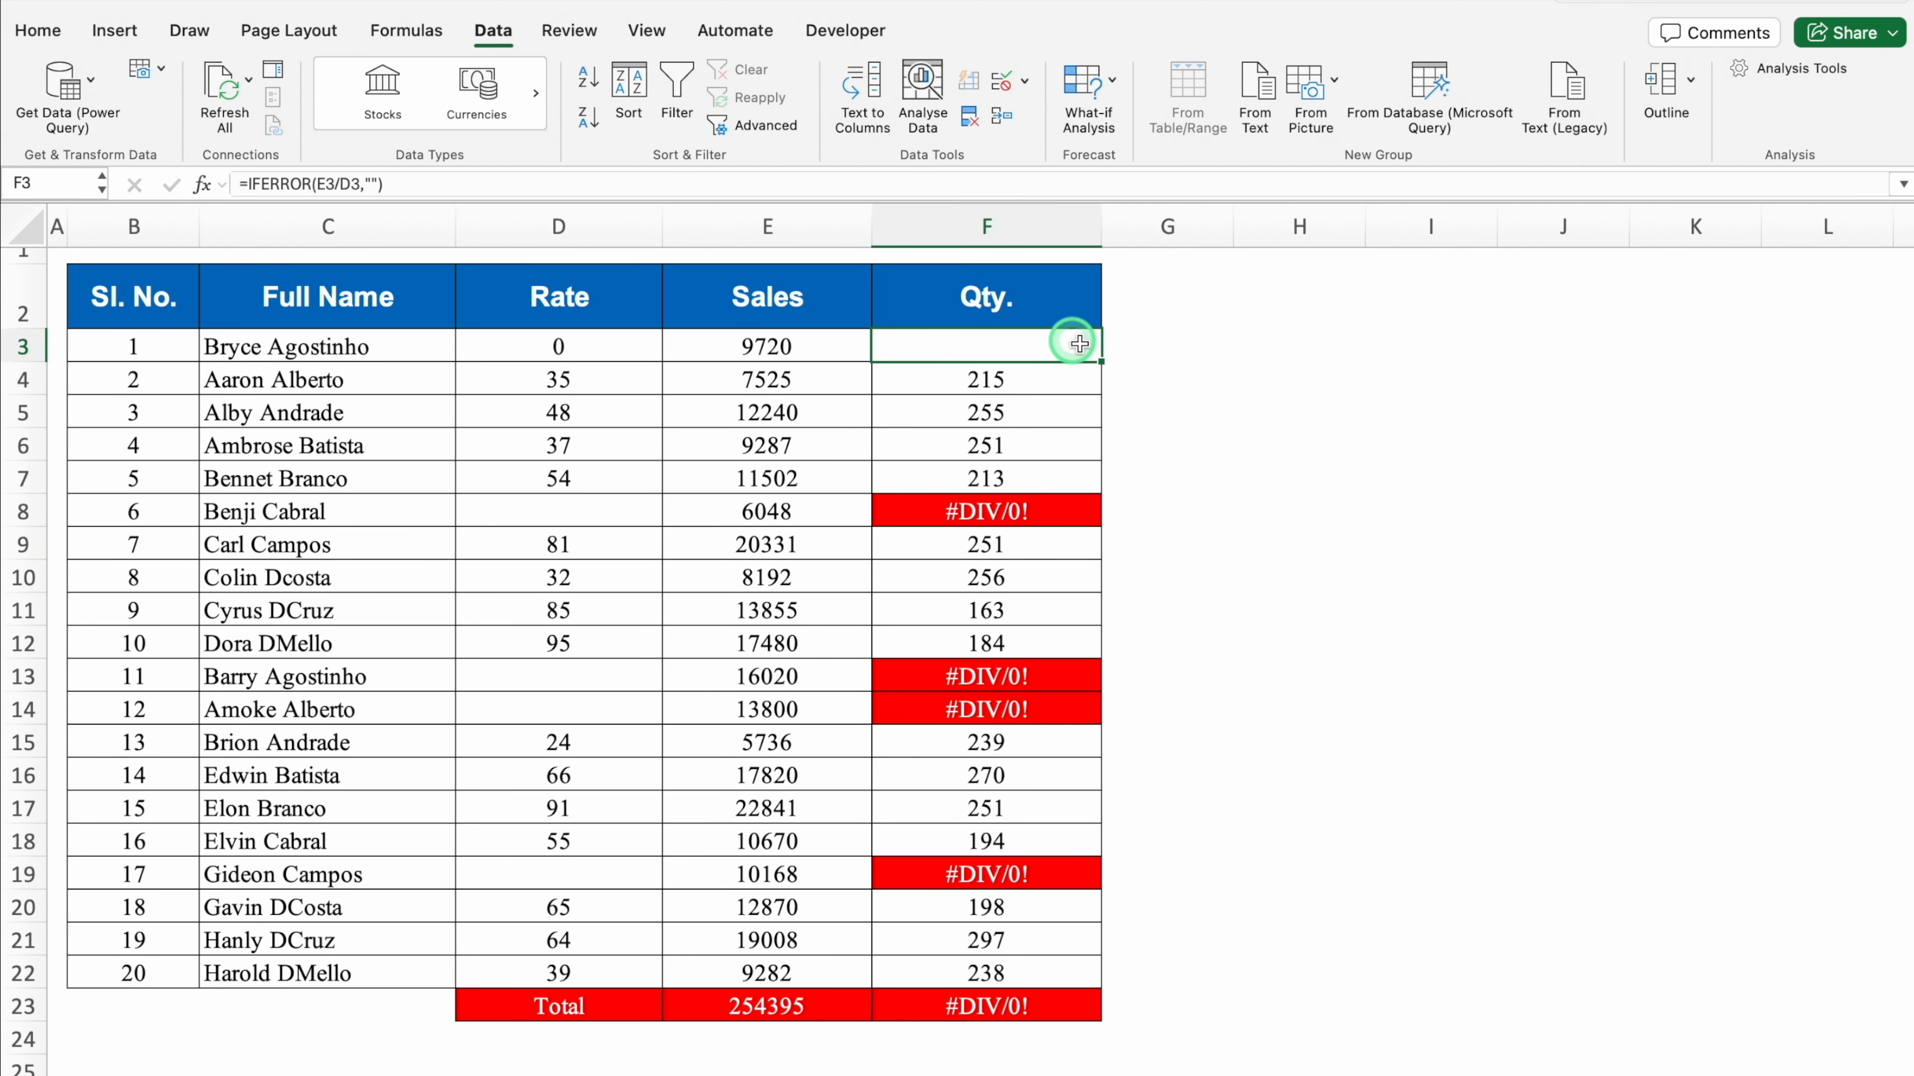
double_click(1100, 362)
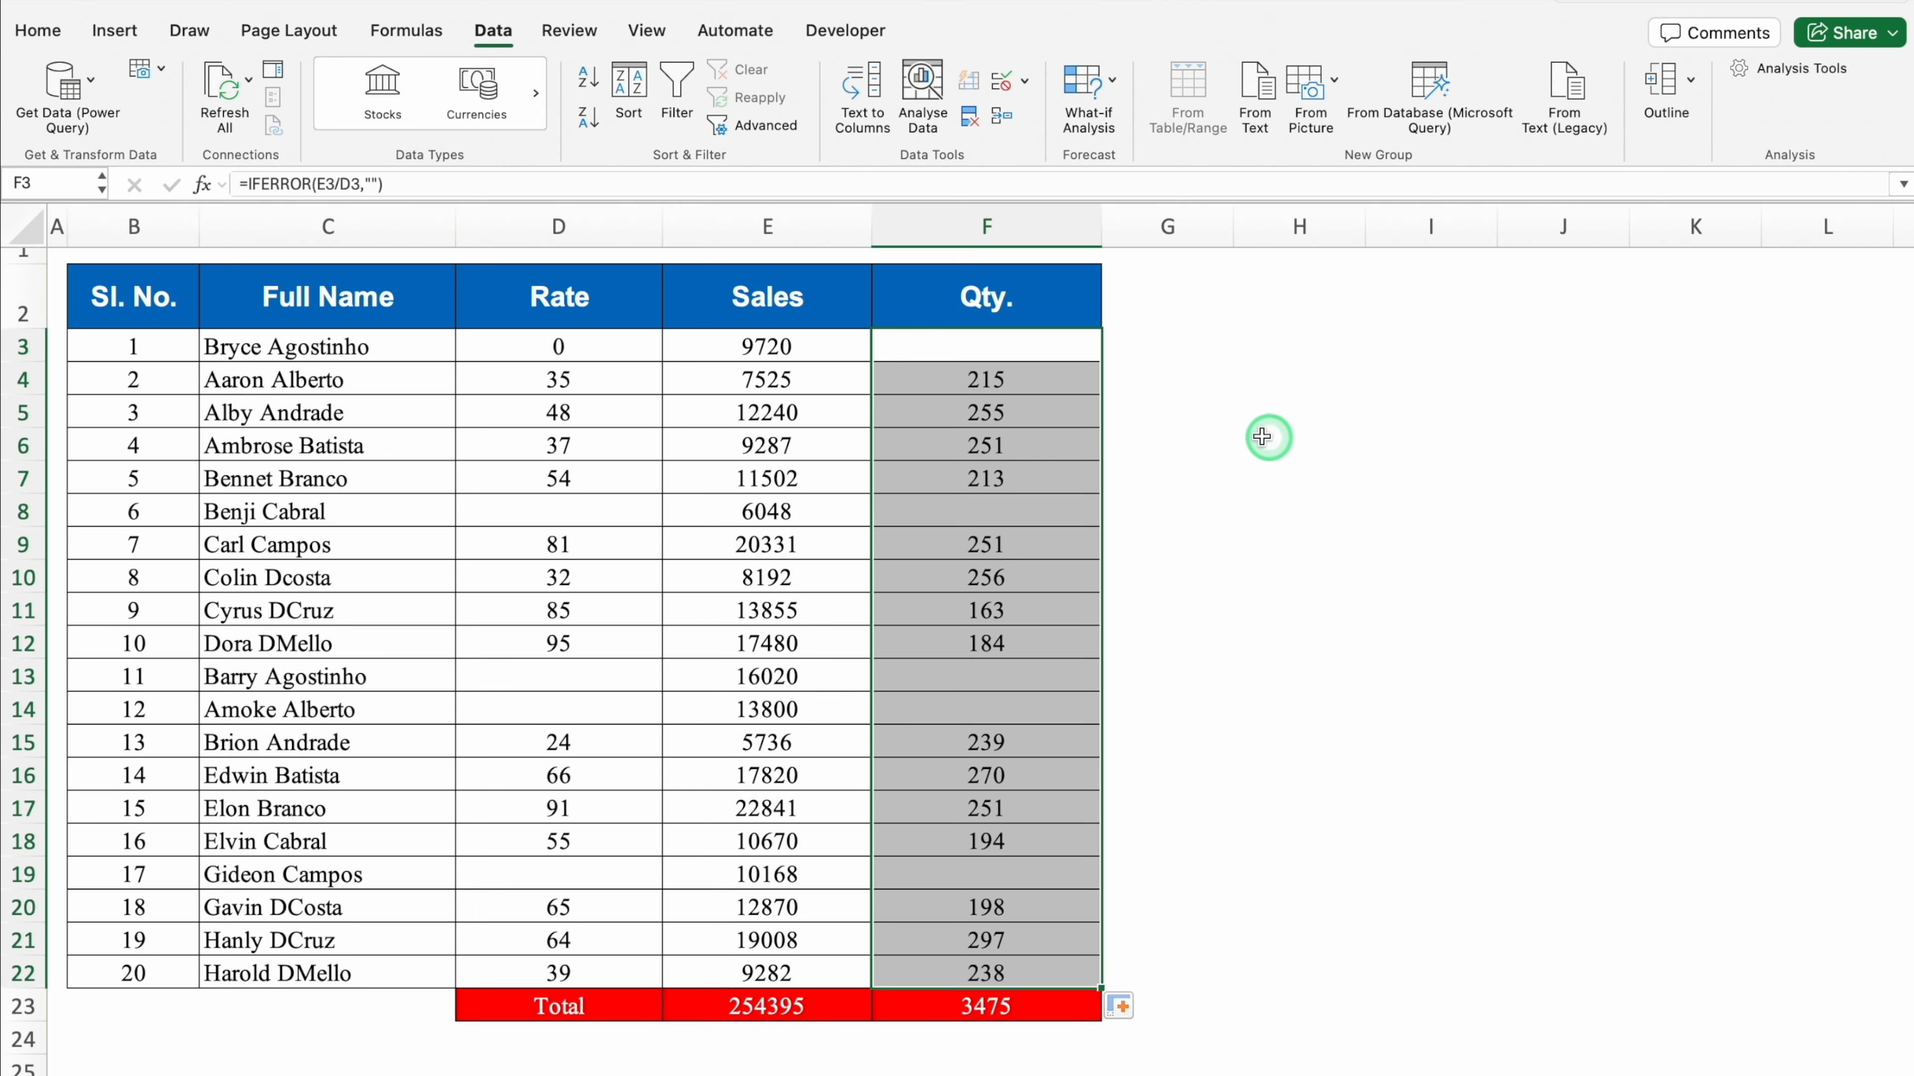
click(1145, 382)
Set the Rate in D3 to 10 to test the Qty. formula with a valid divisor
click(599, 343)
text(10)
key(Return)
click(1138, 344)
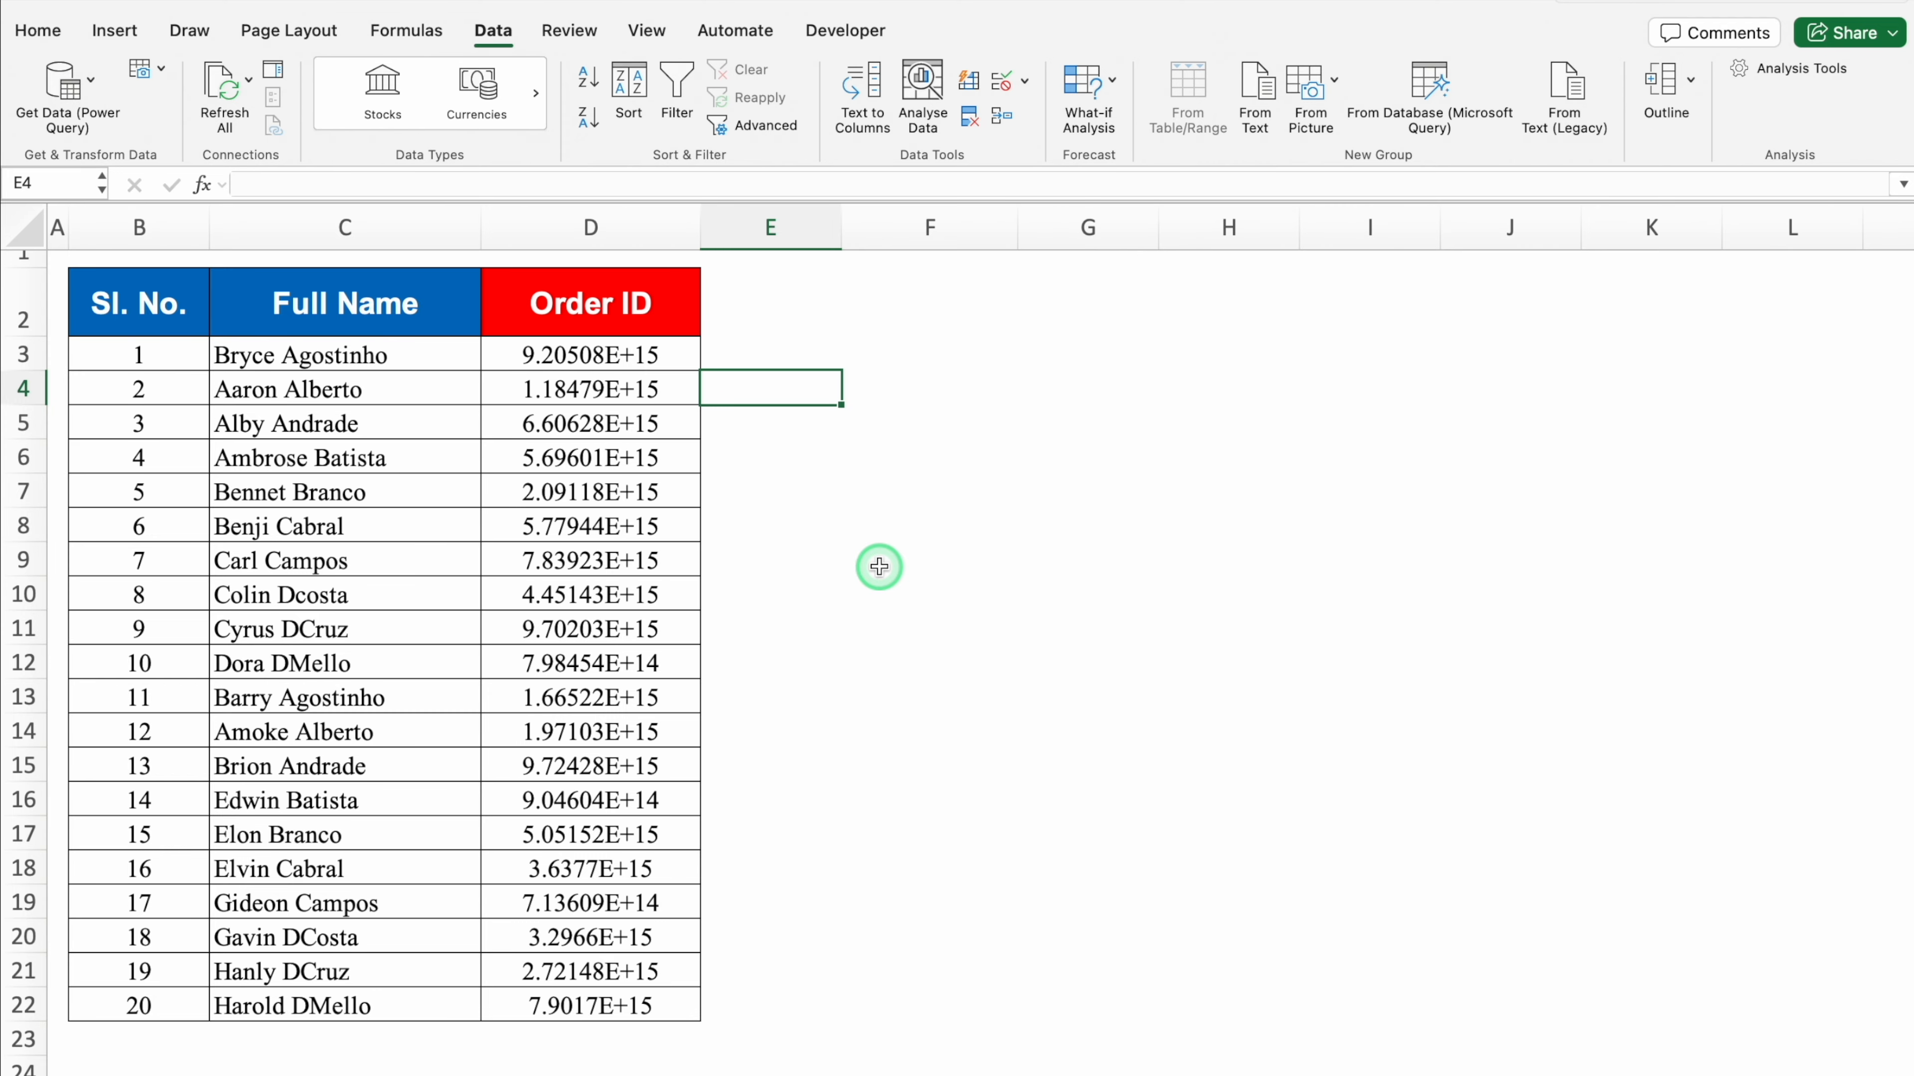
Format the whole Order ID column D as Number with 0 decimal places
click(640, 356)
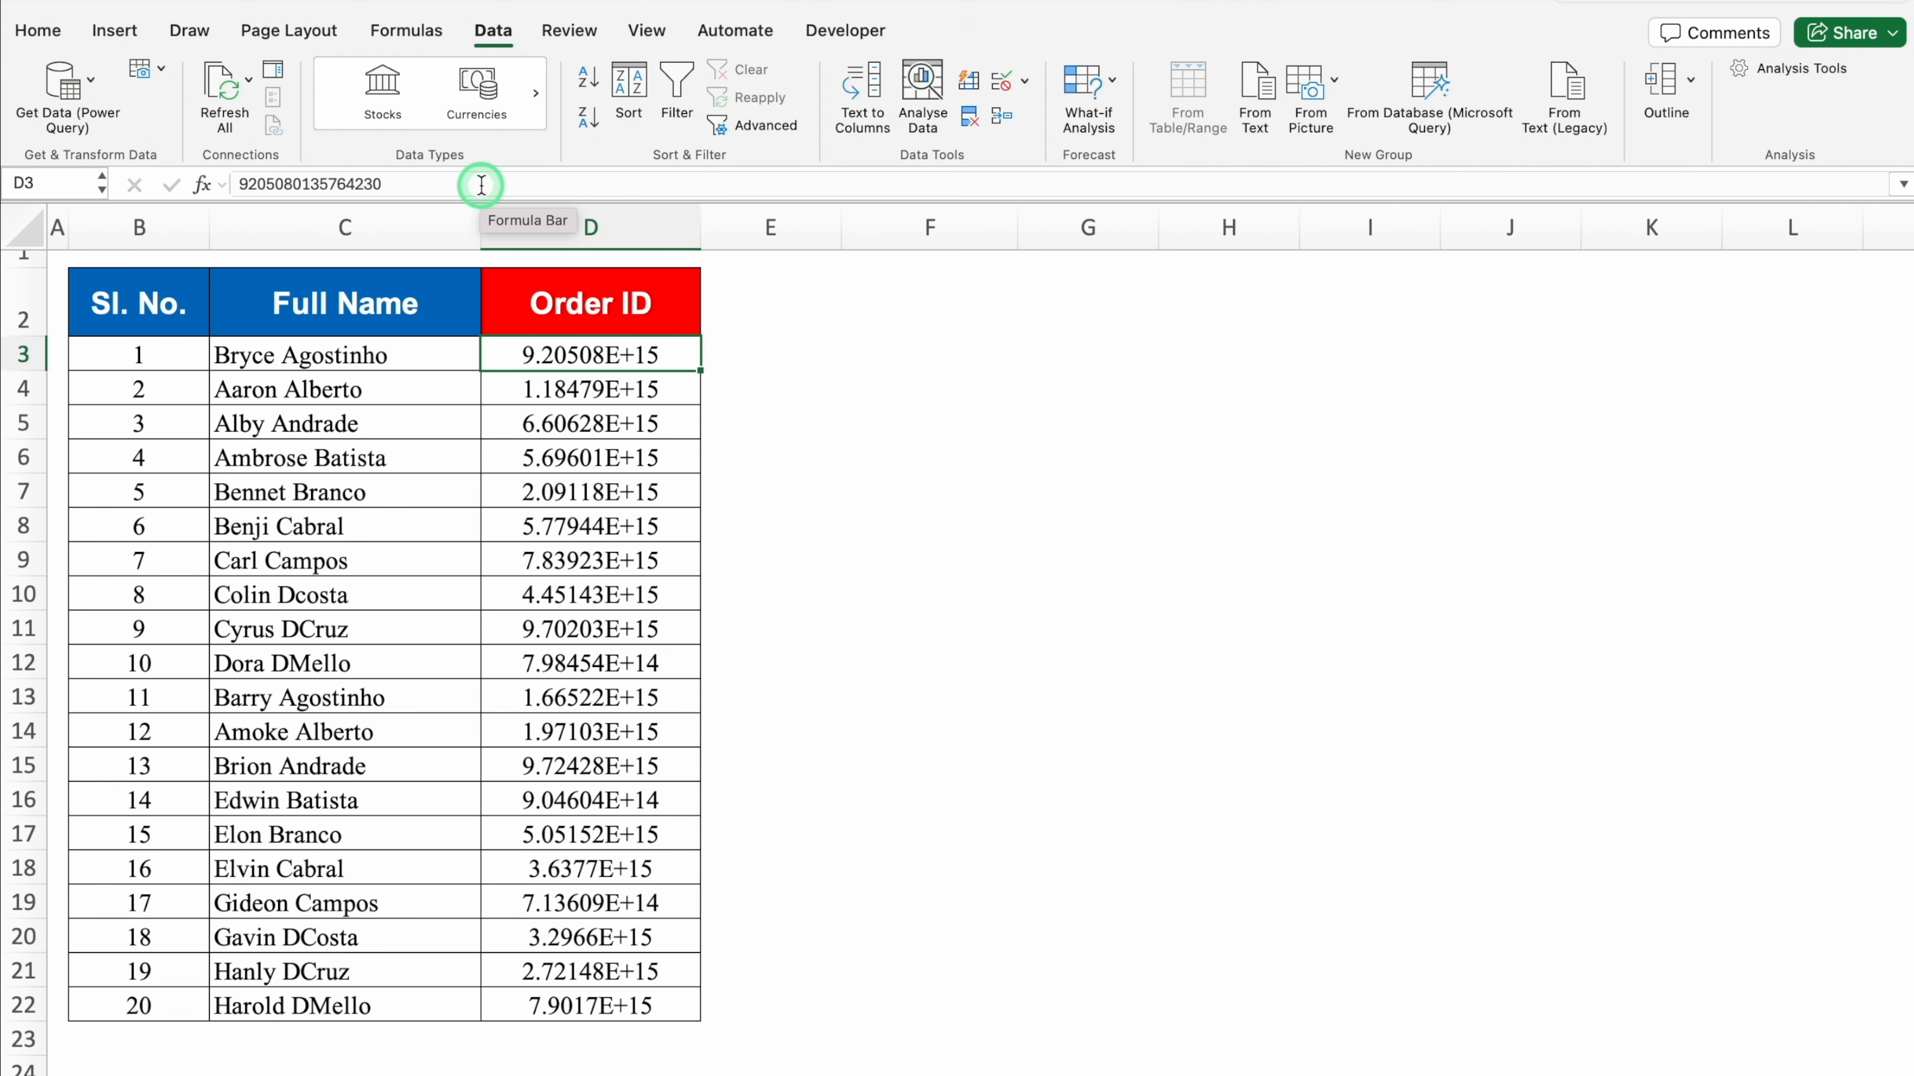
drag(671, 359, 677, 1004)
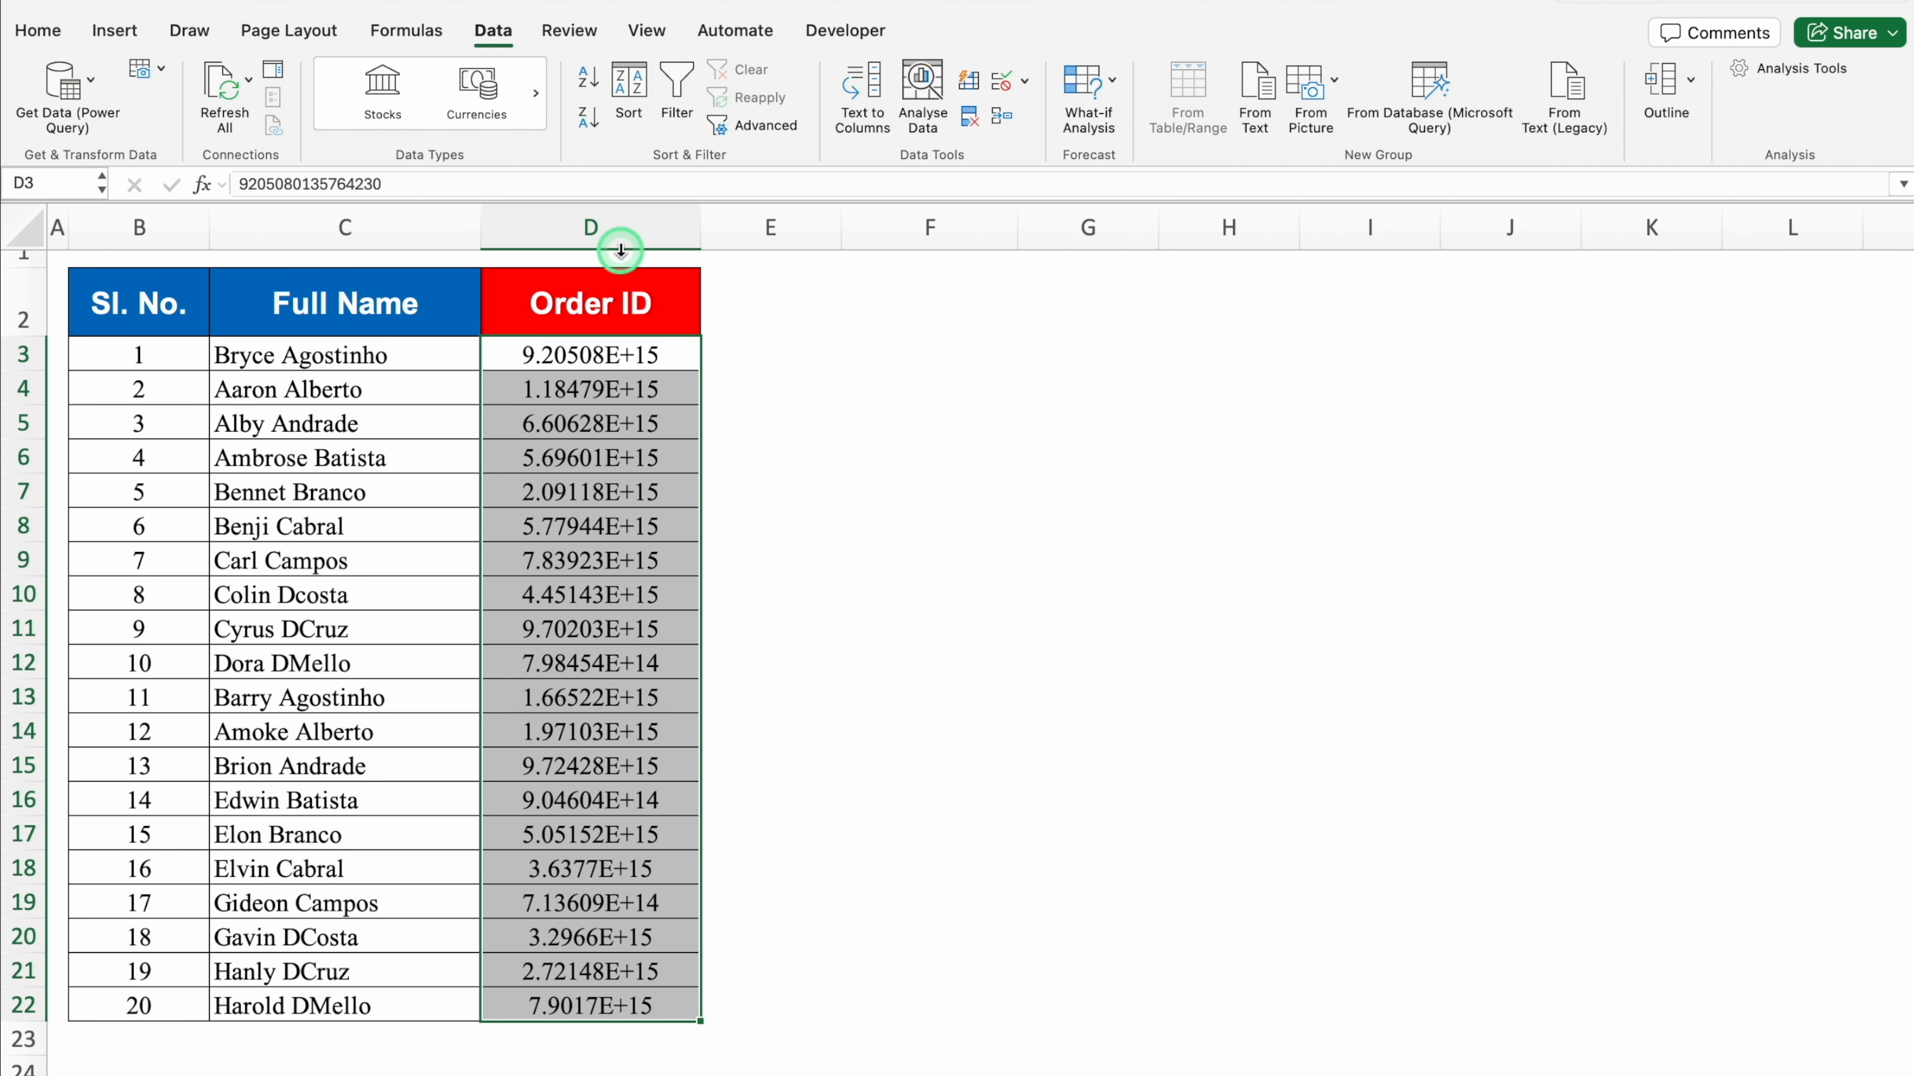
click(607, 216)
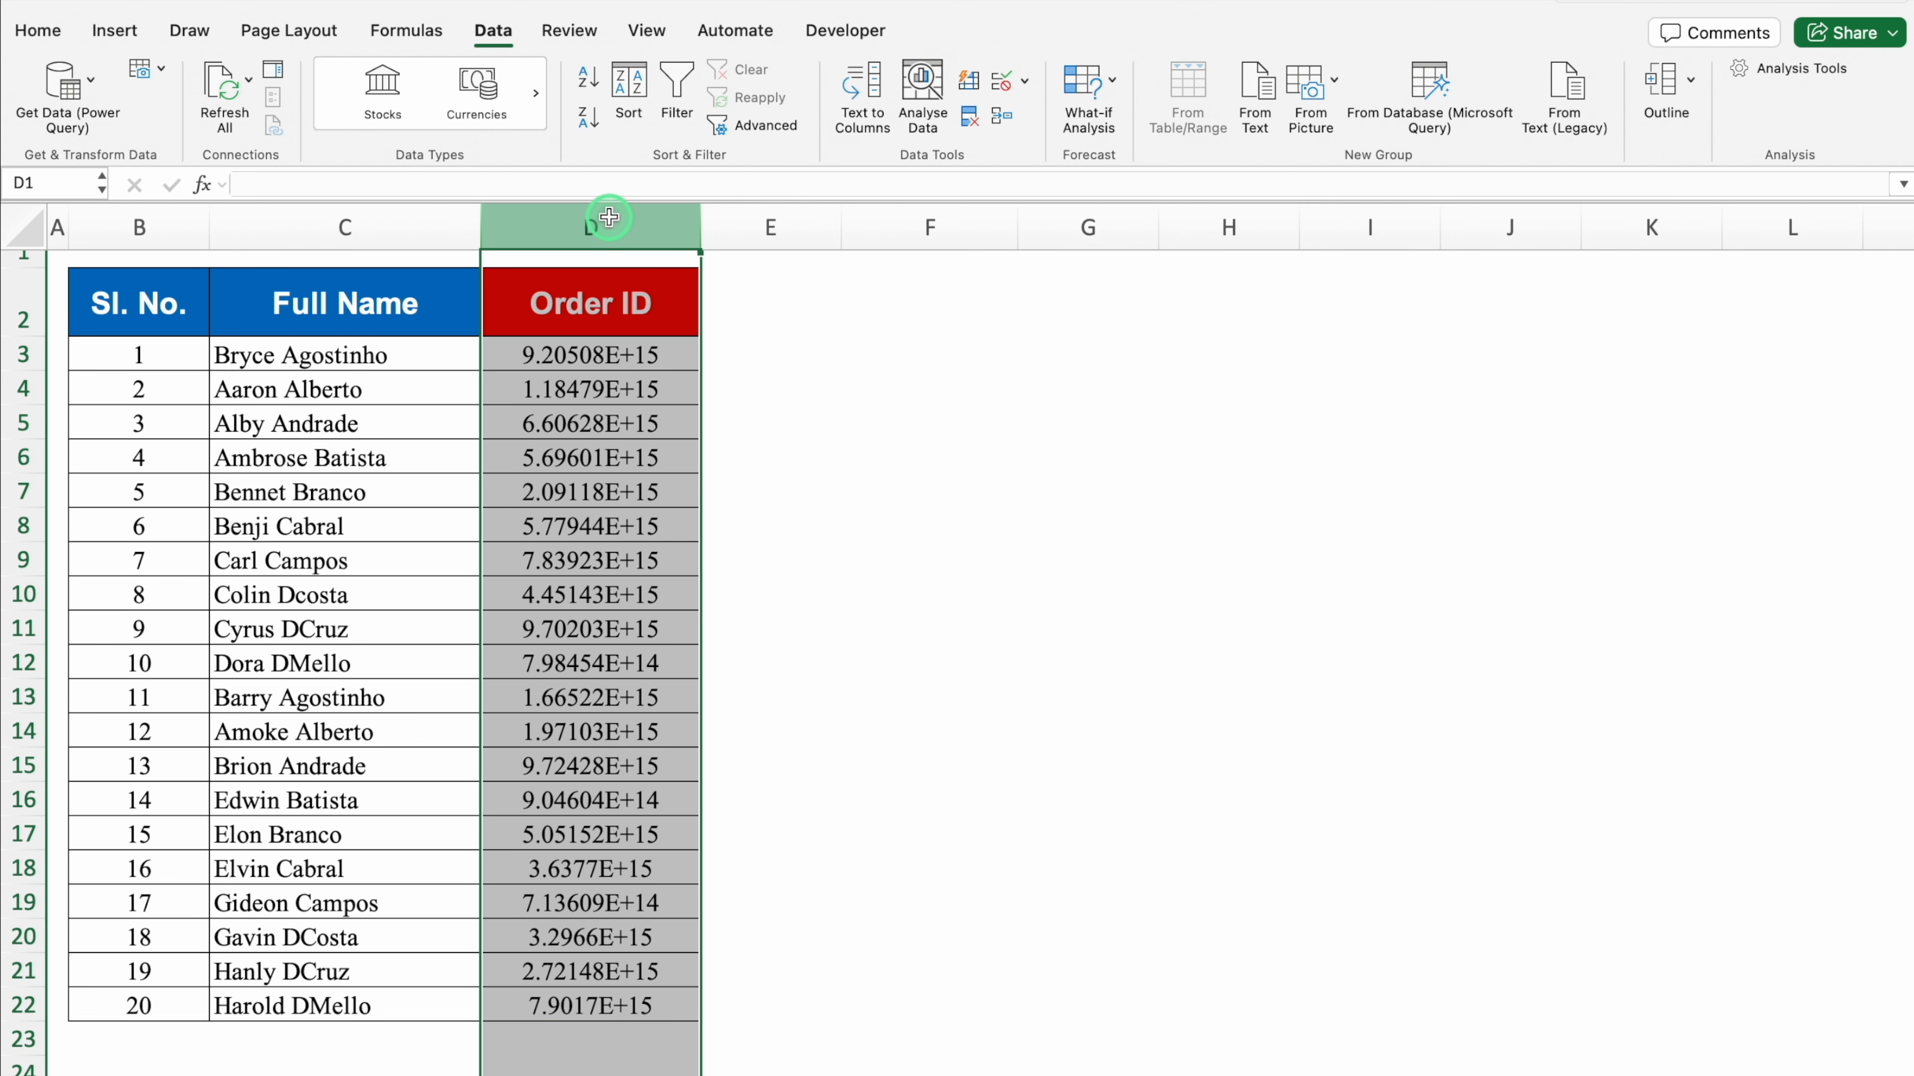
key(super+1)
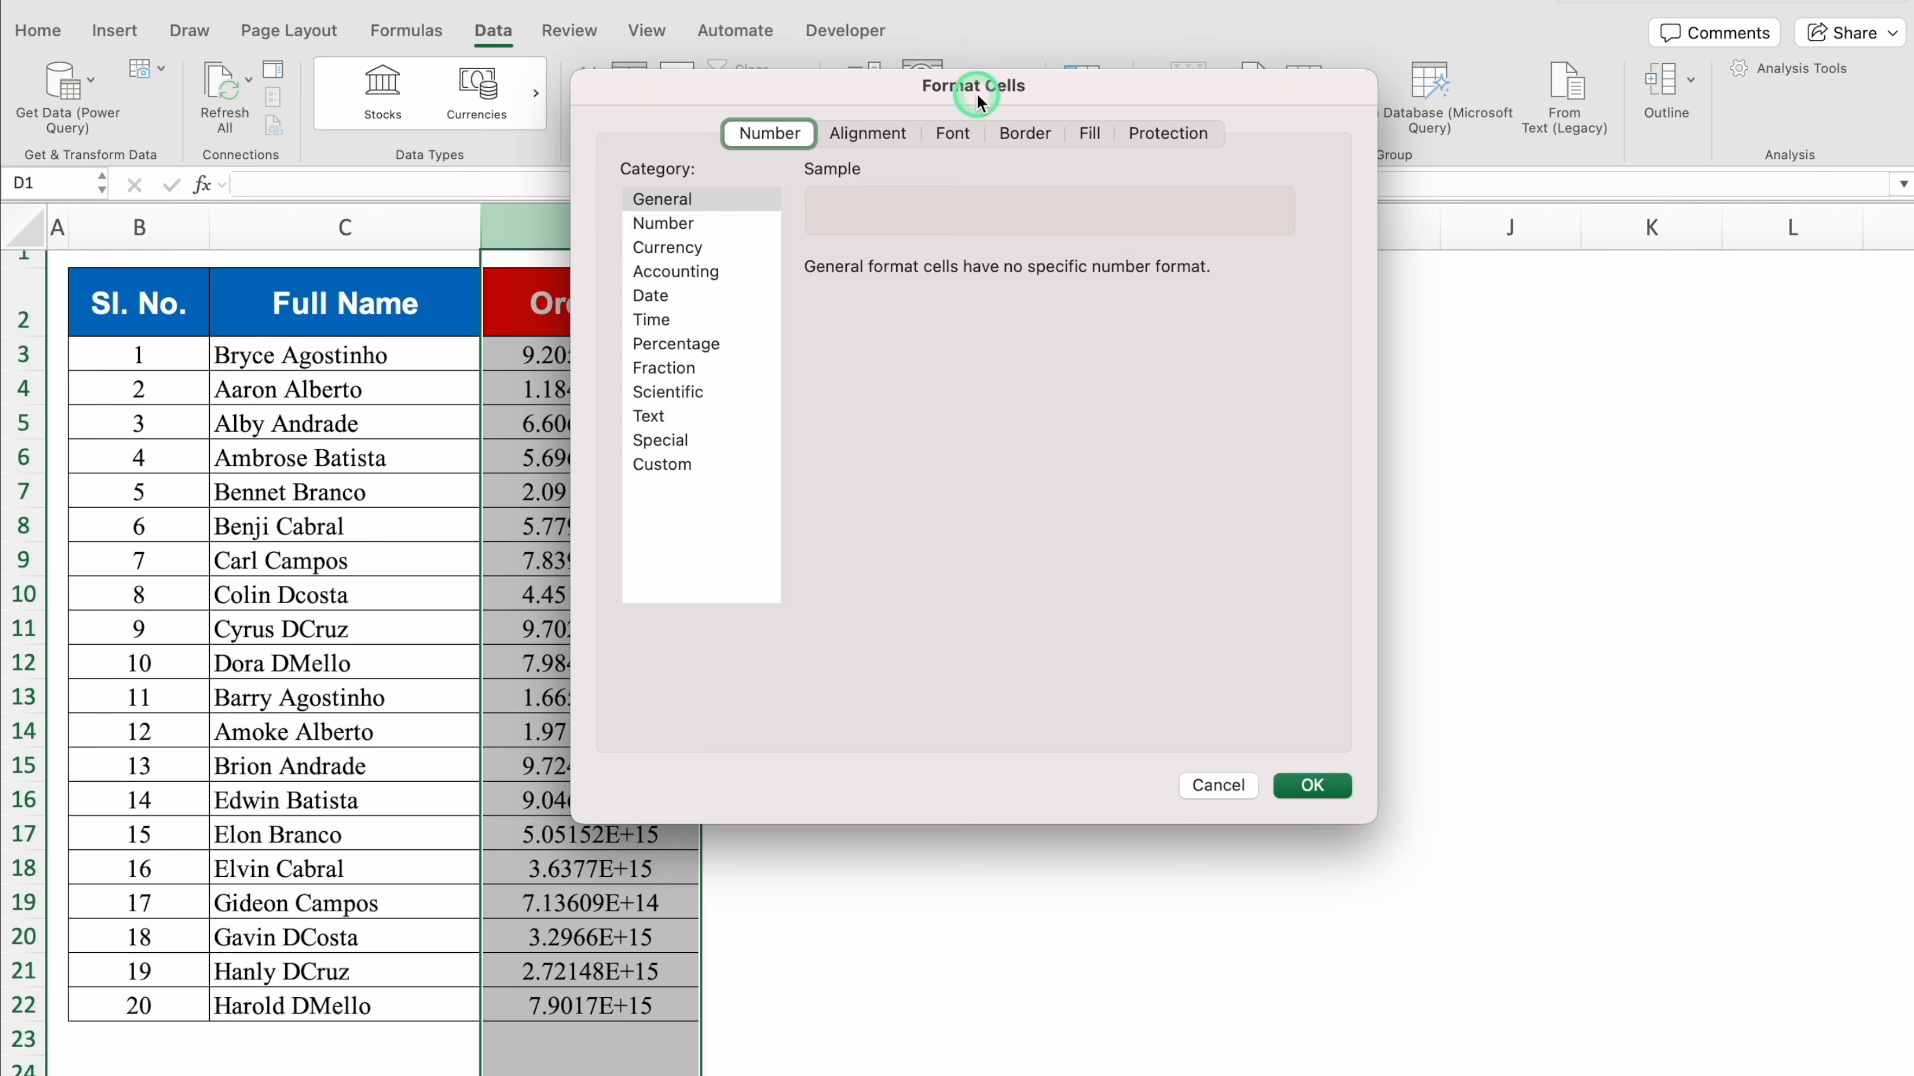
click(708, 199)
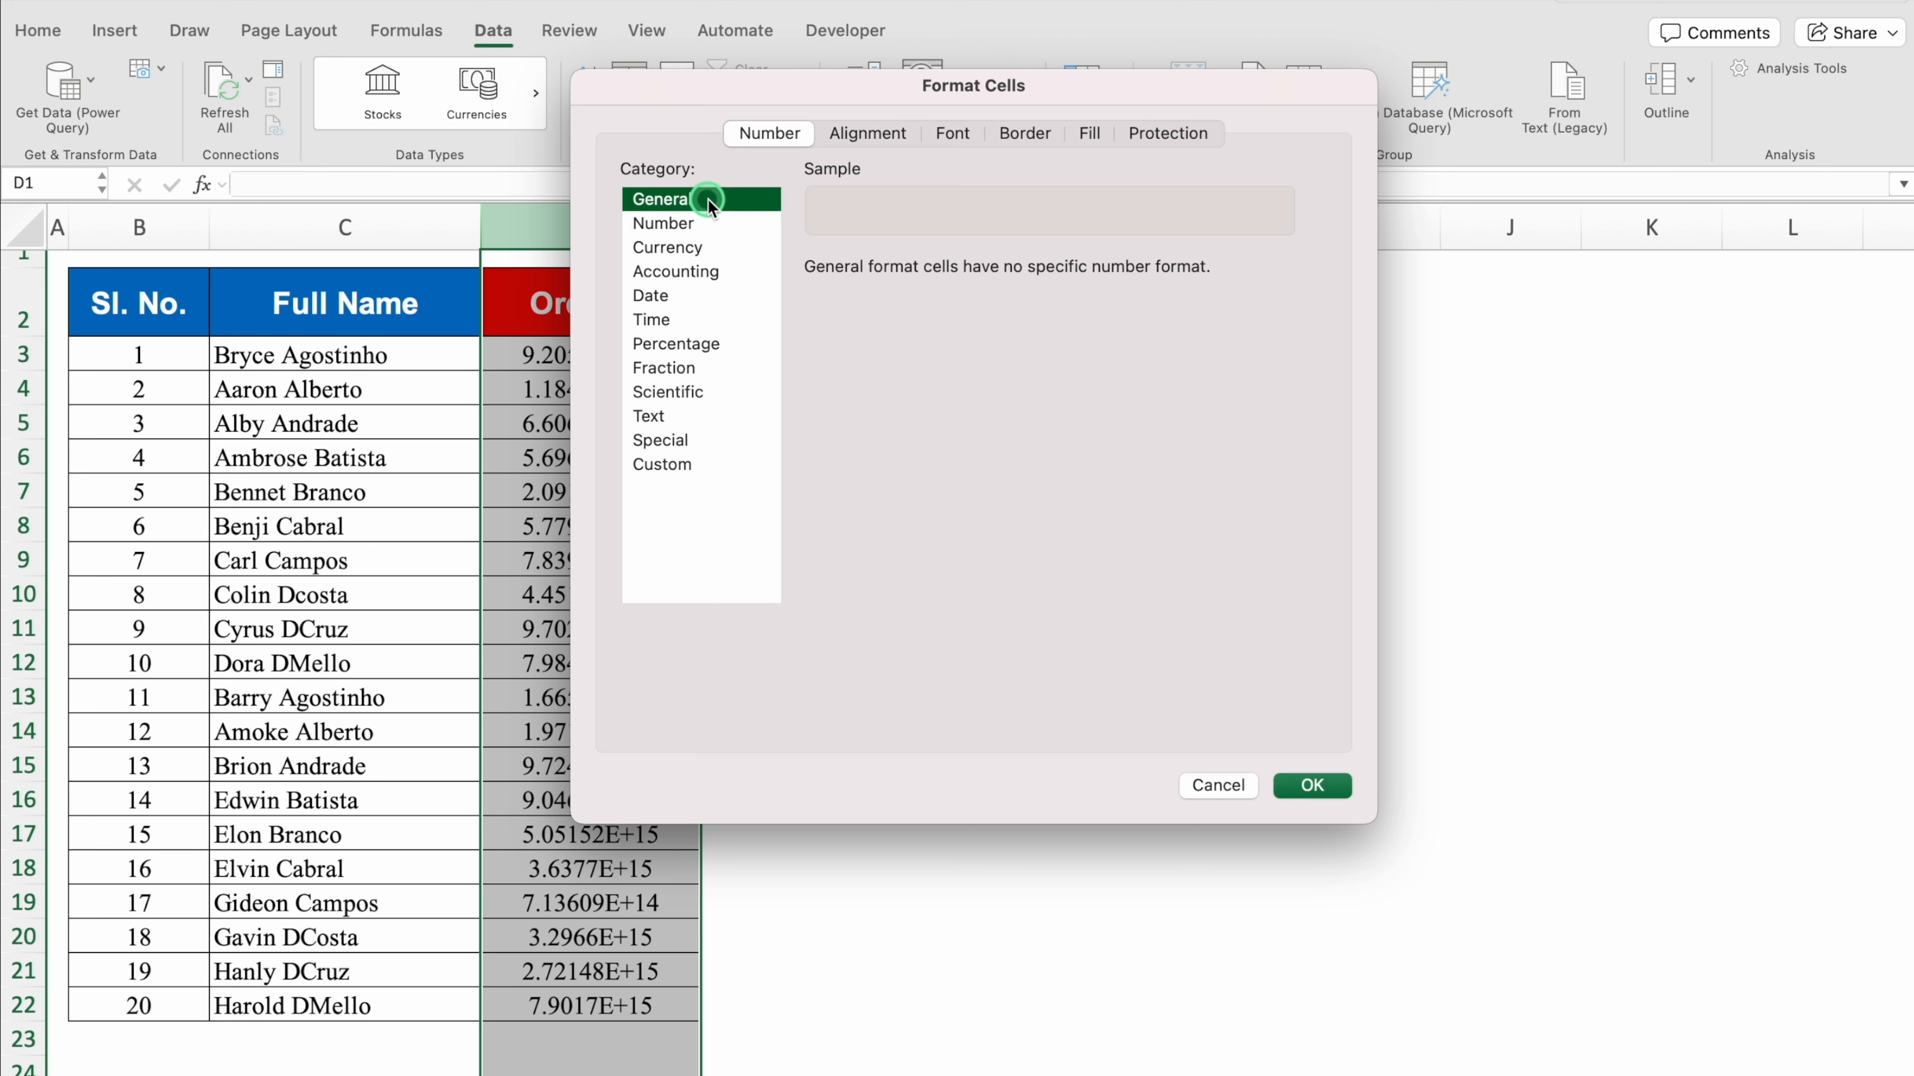
click(681, 225)
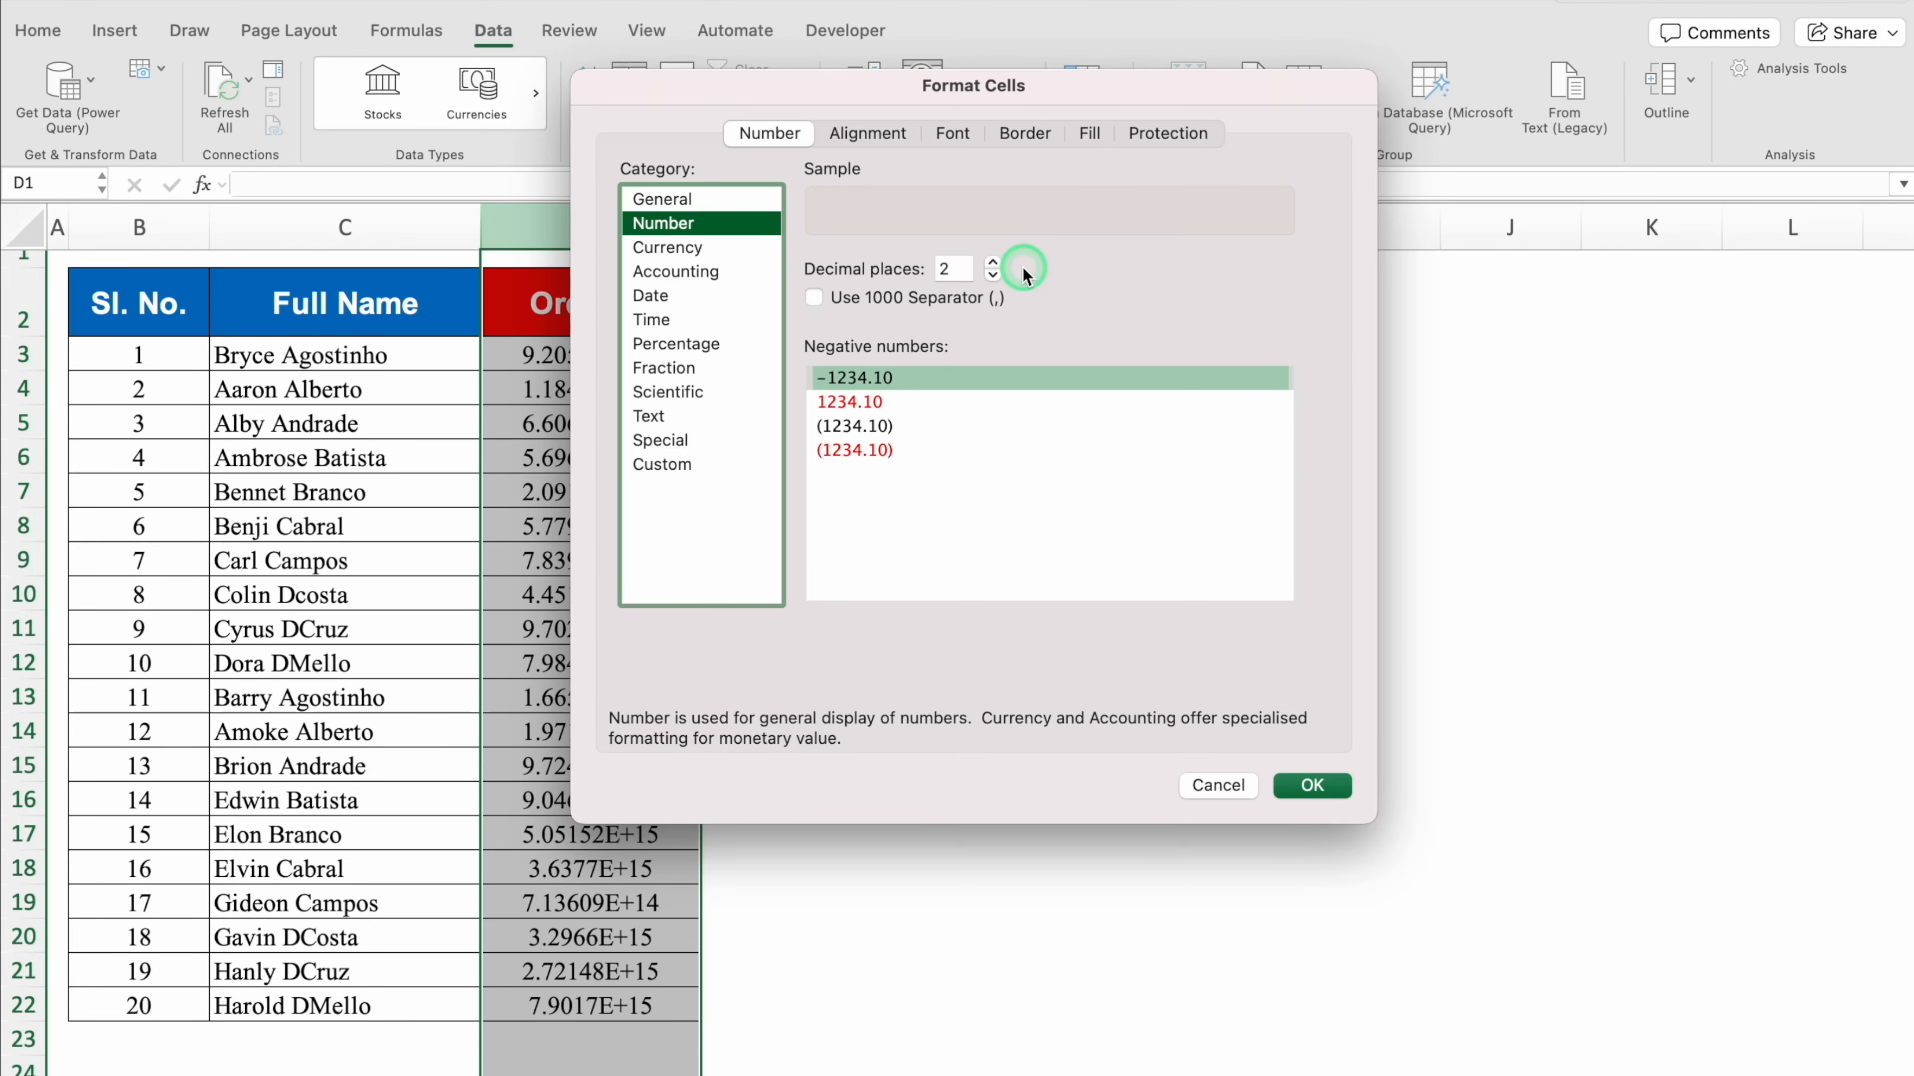
click(993, 275)
click(993, 275)
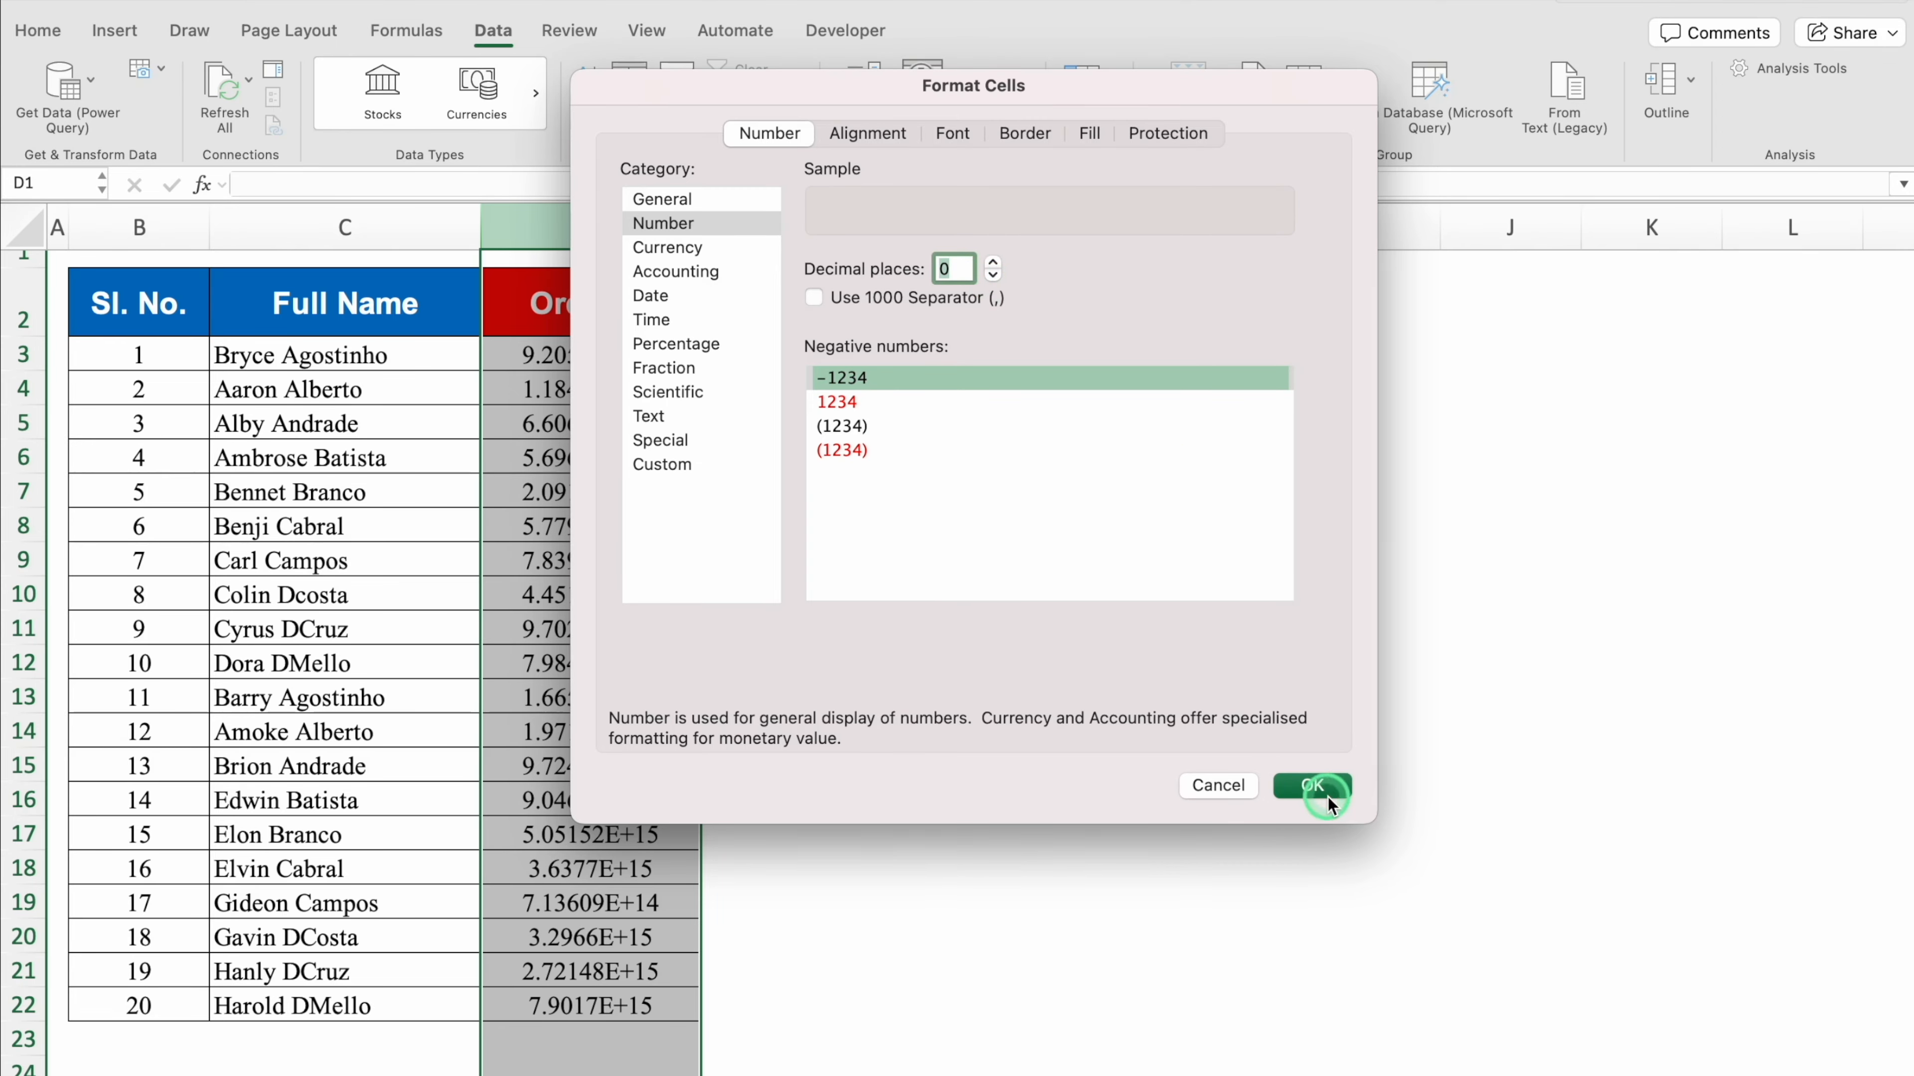
click(1312, 786)
click(1220, 695)
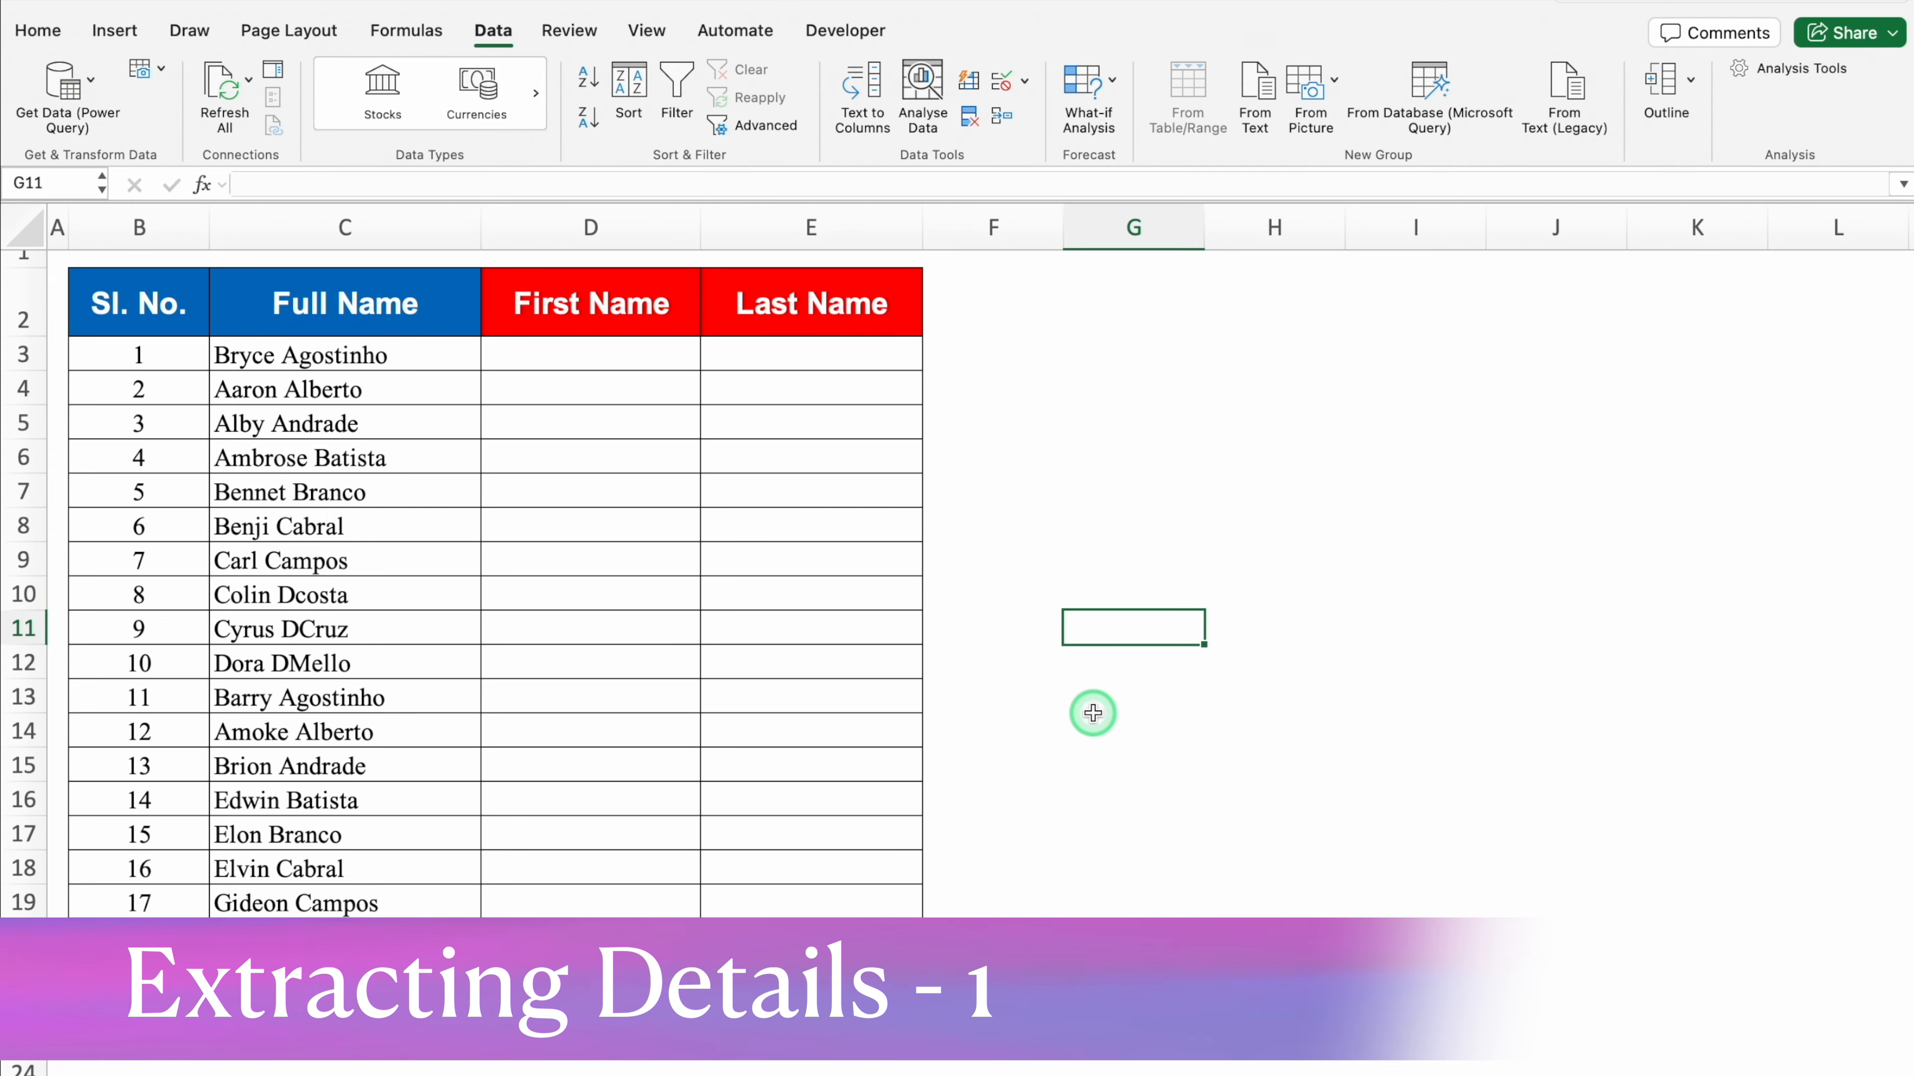
click(315, 228)
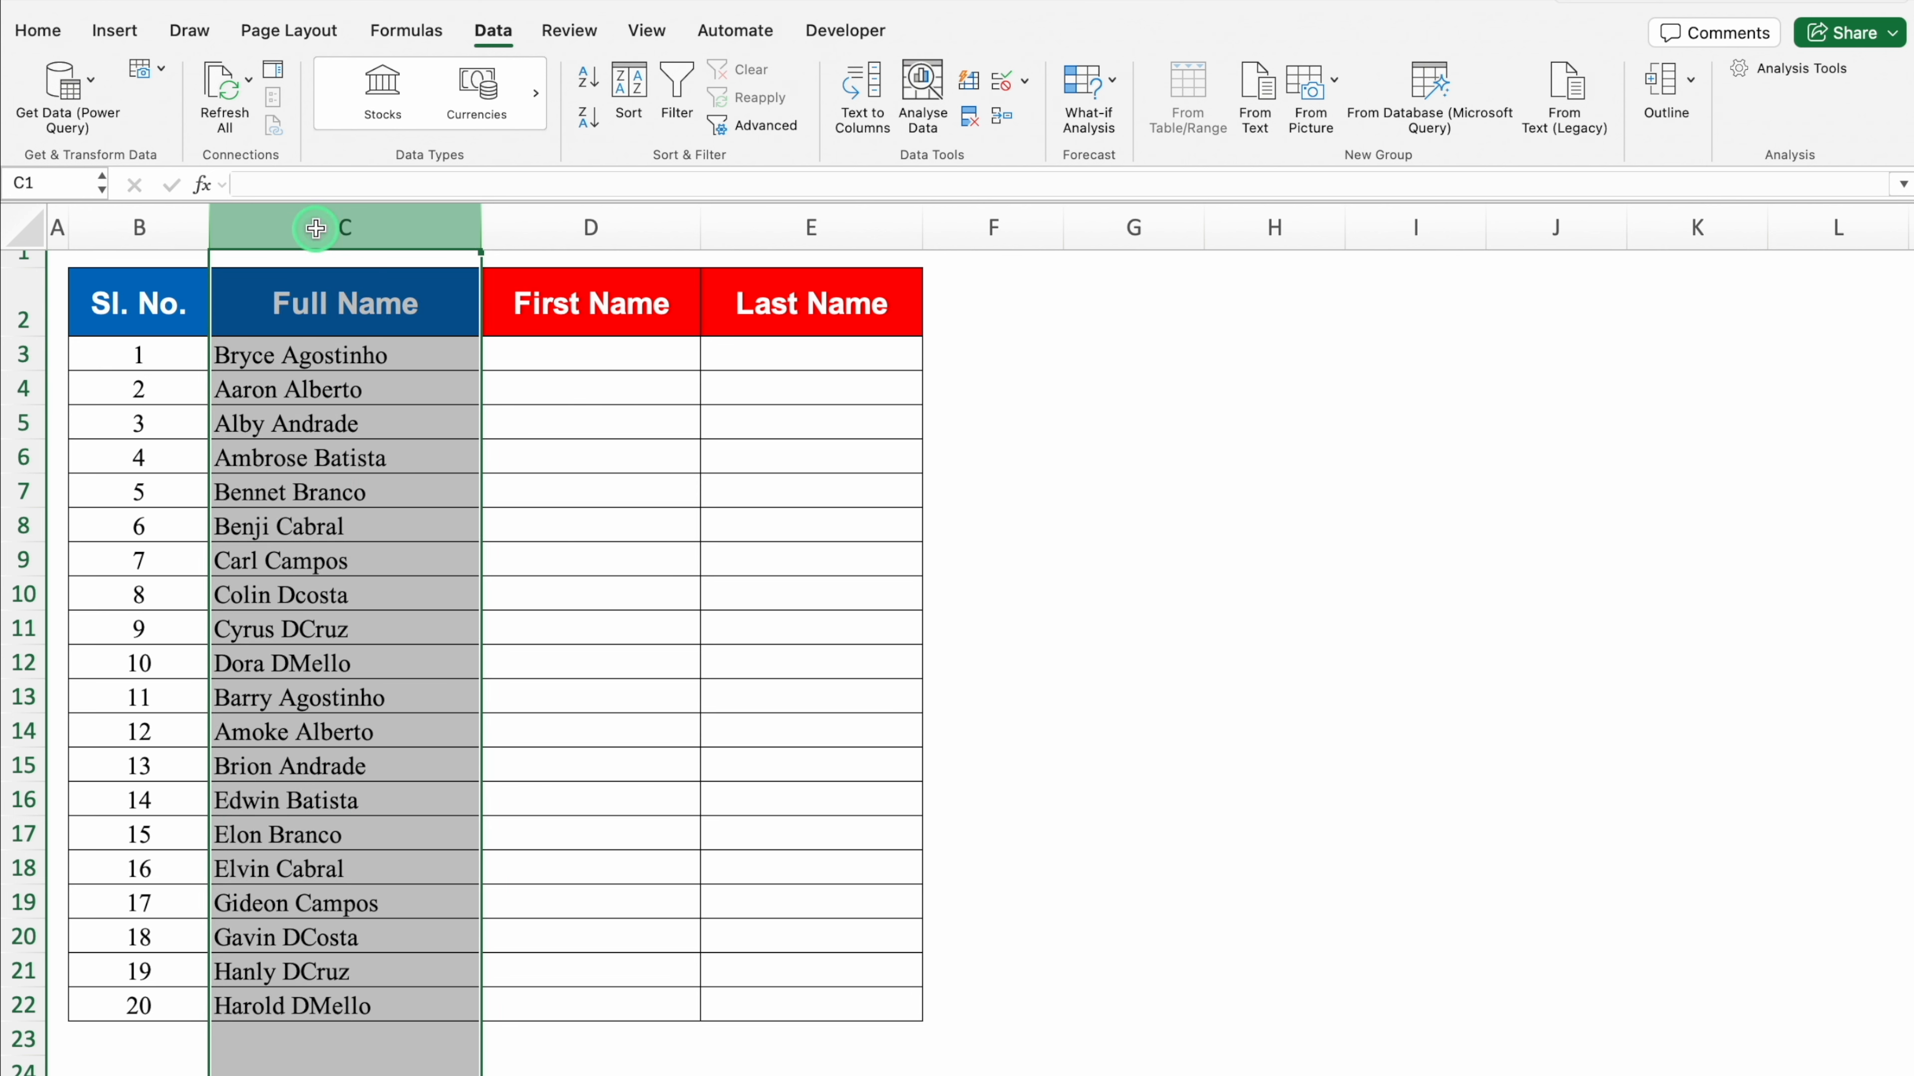
click(577, 224)
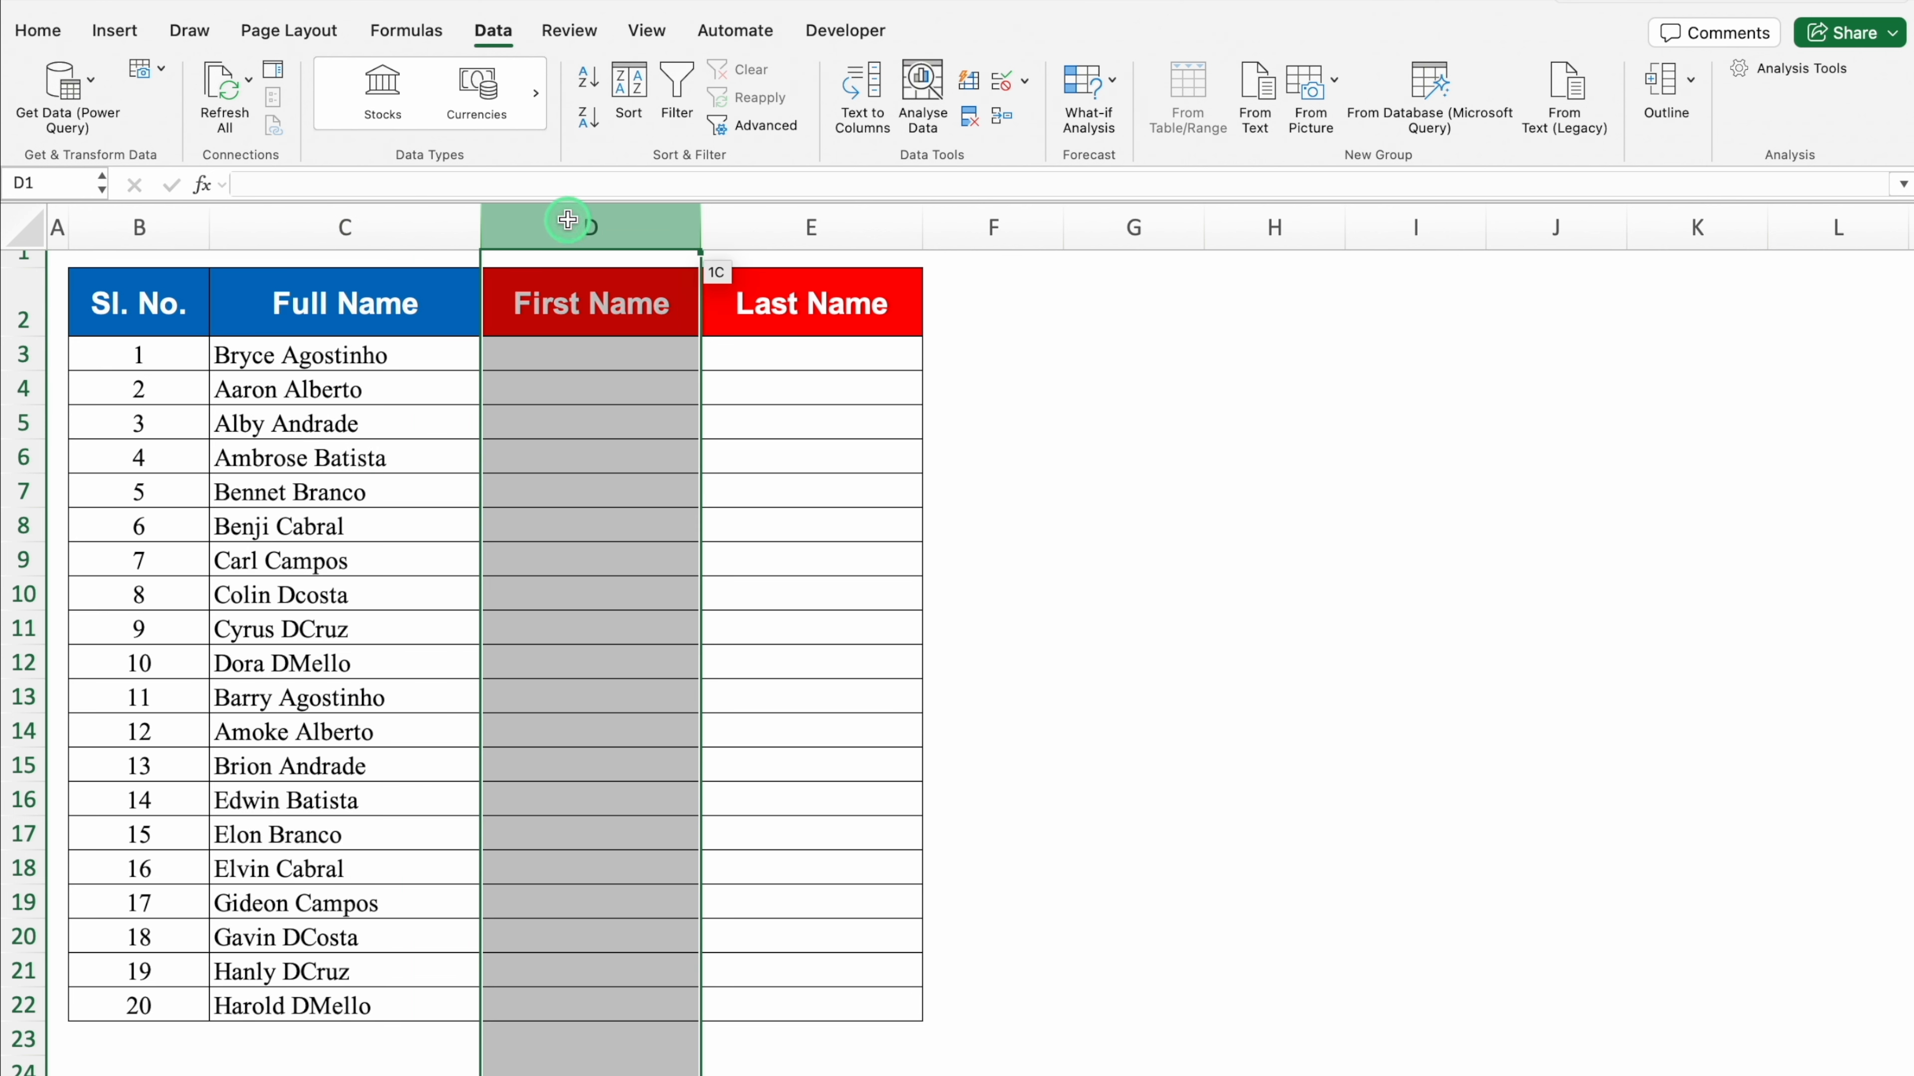
click(752, 220)
click(629, 249)
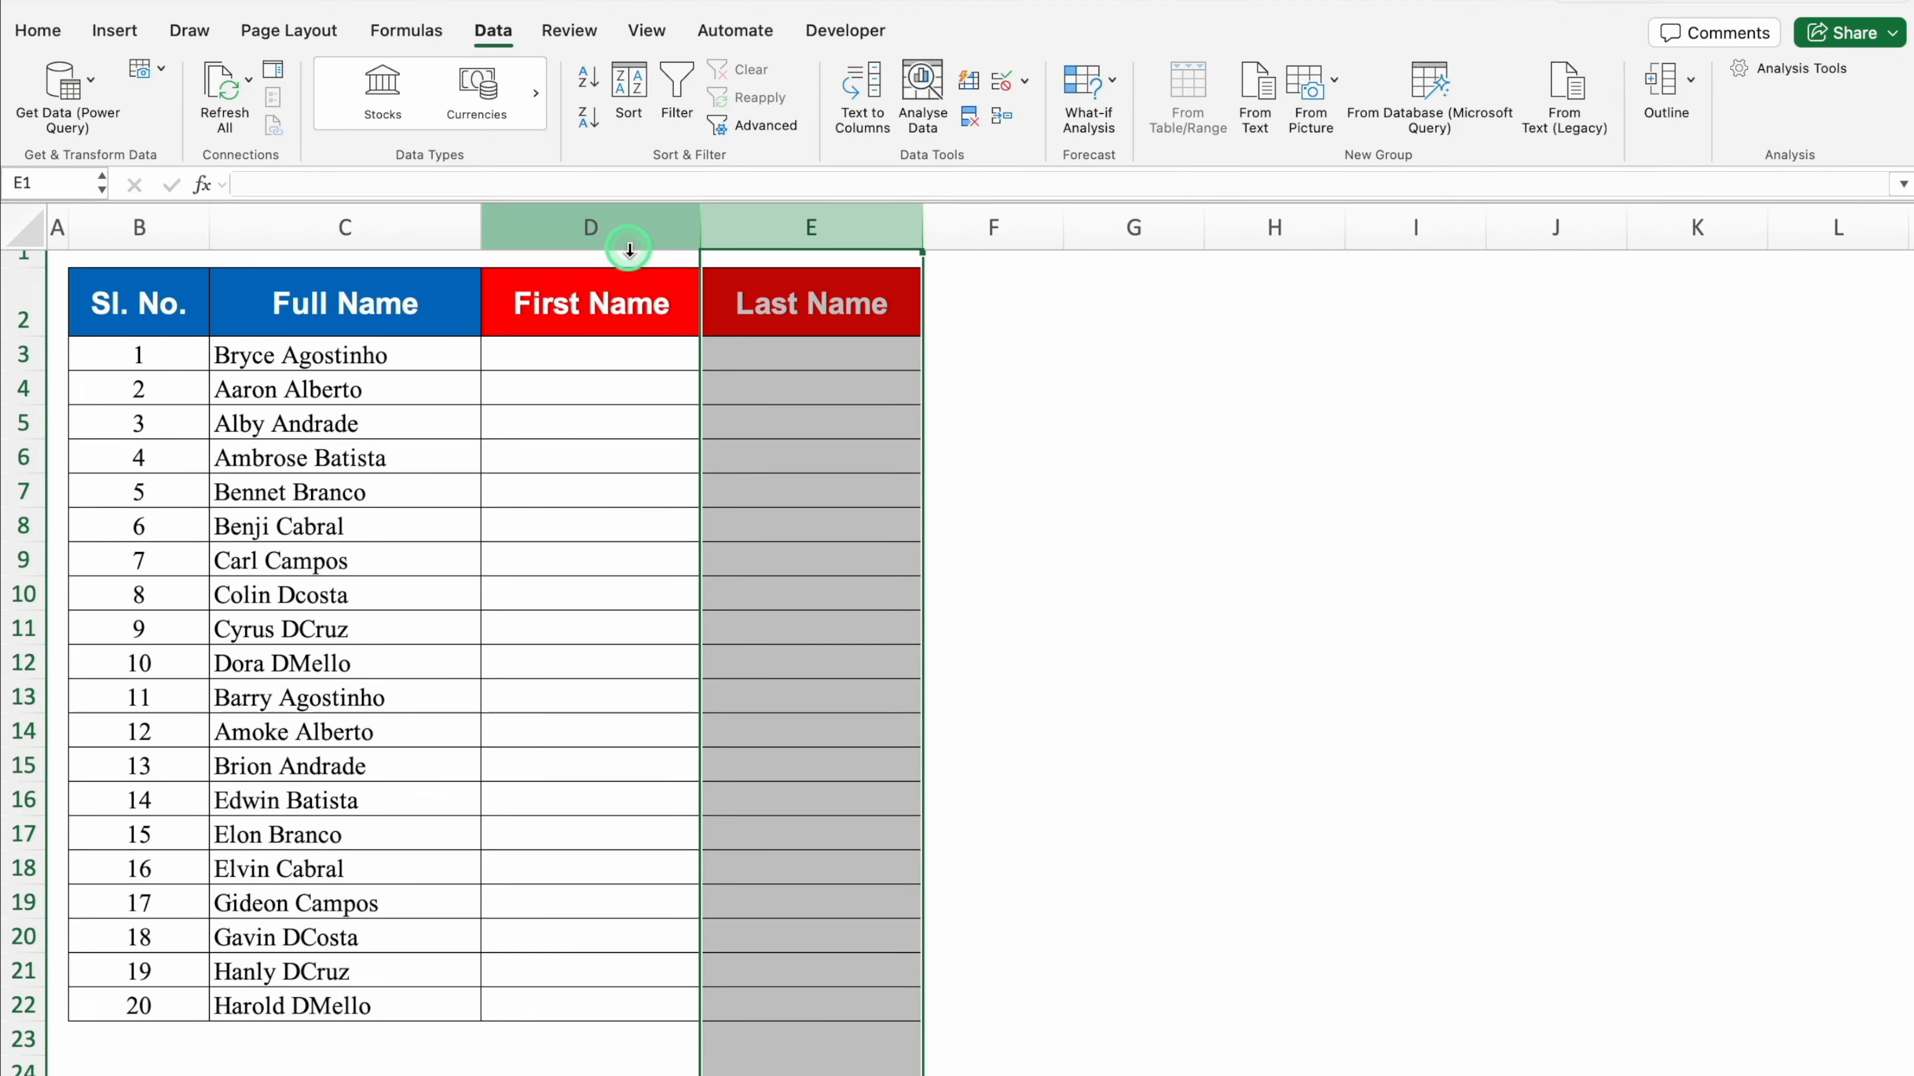
Enter =TEXTSPLIT(C3," ") in D3 to split the full name into the First Name and Last Name columns
click(580, 352)
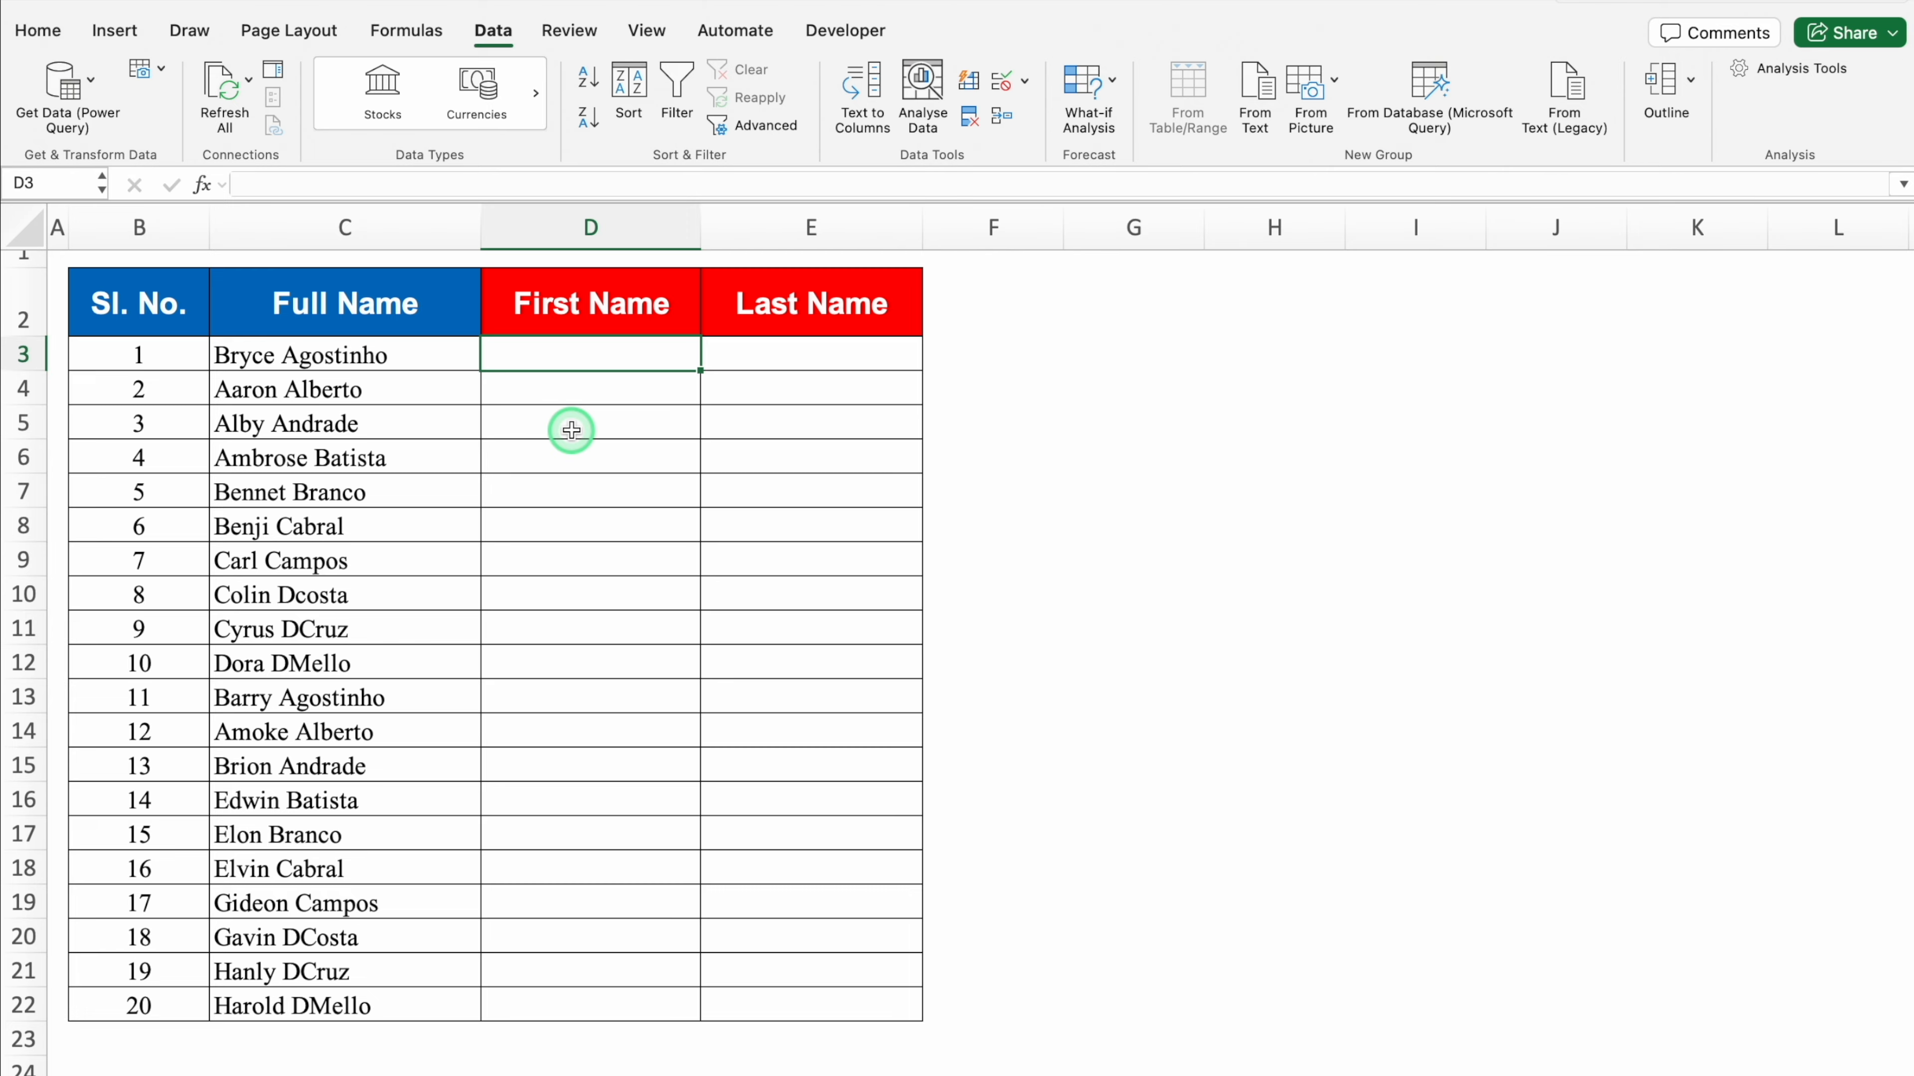
text(=)
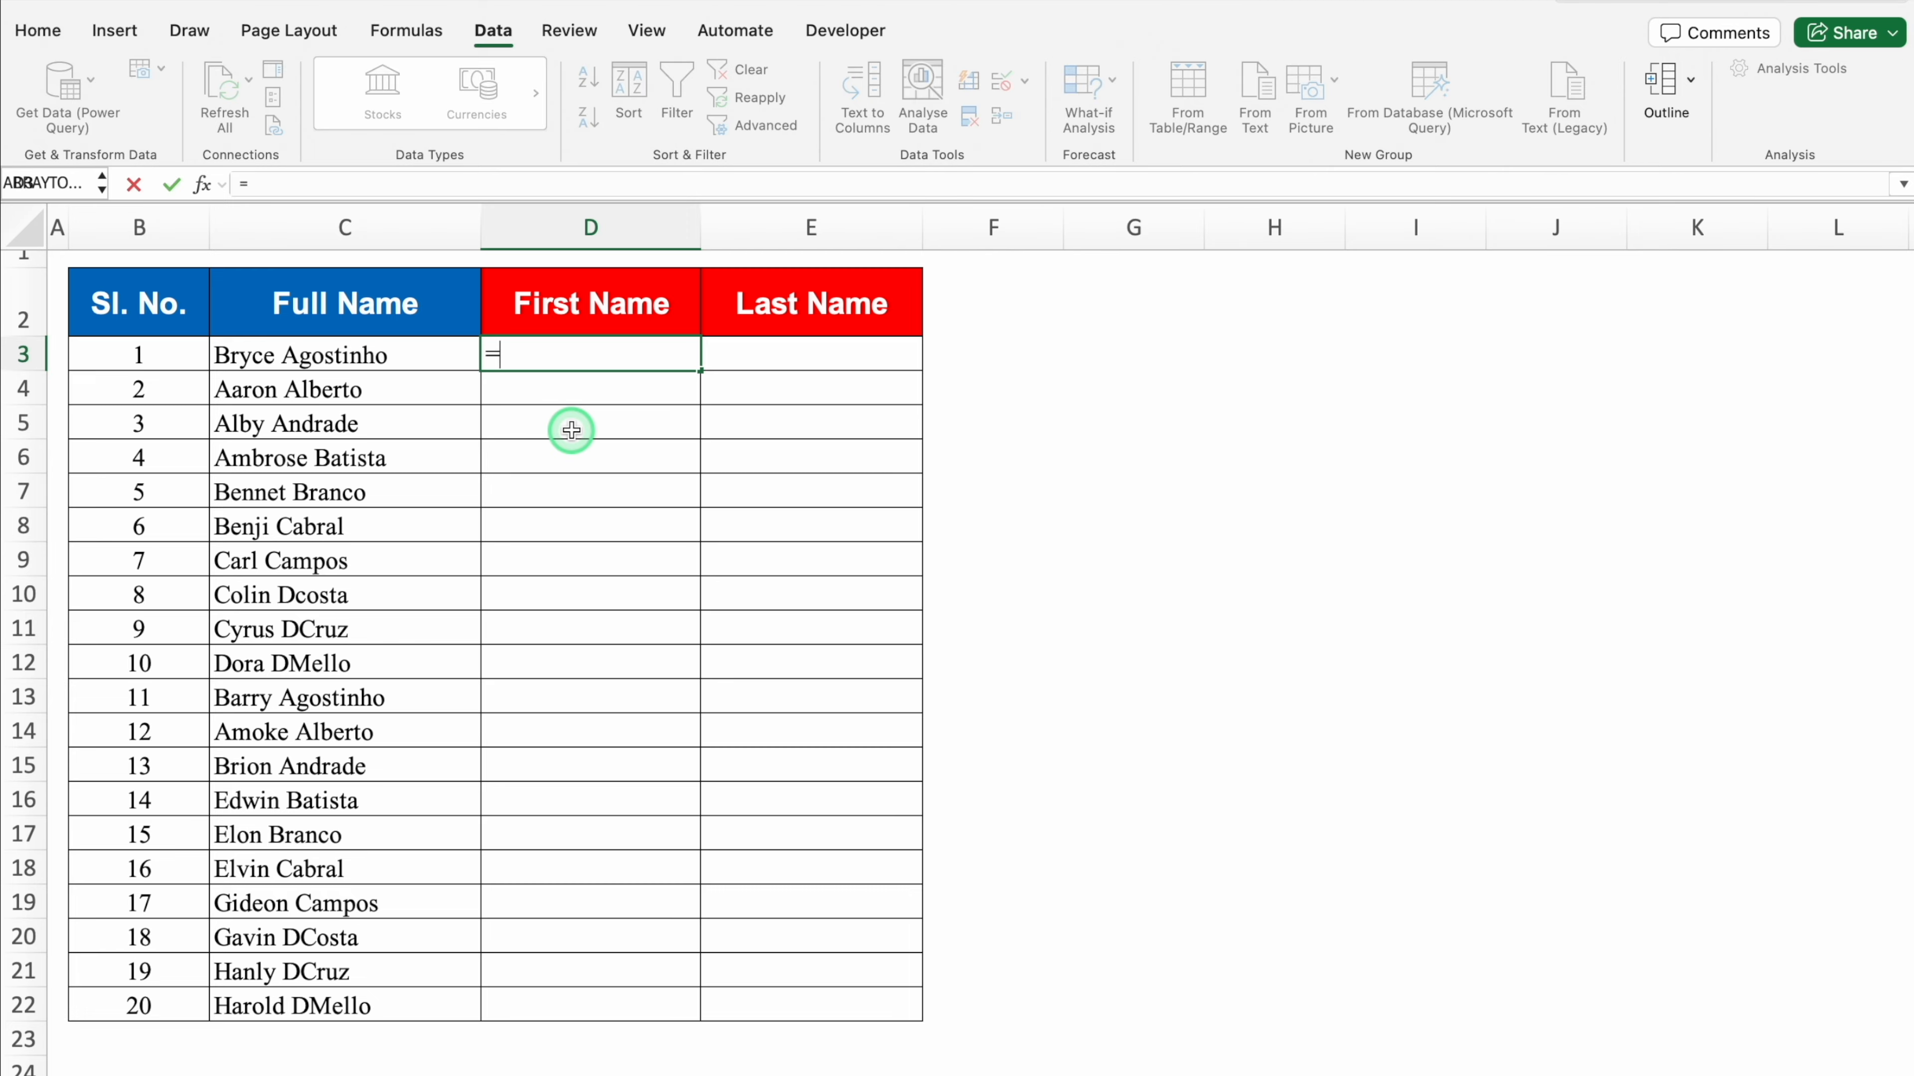
text(TEXTS)
key(Tab)
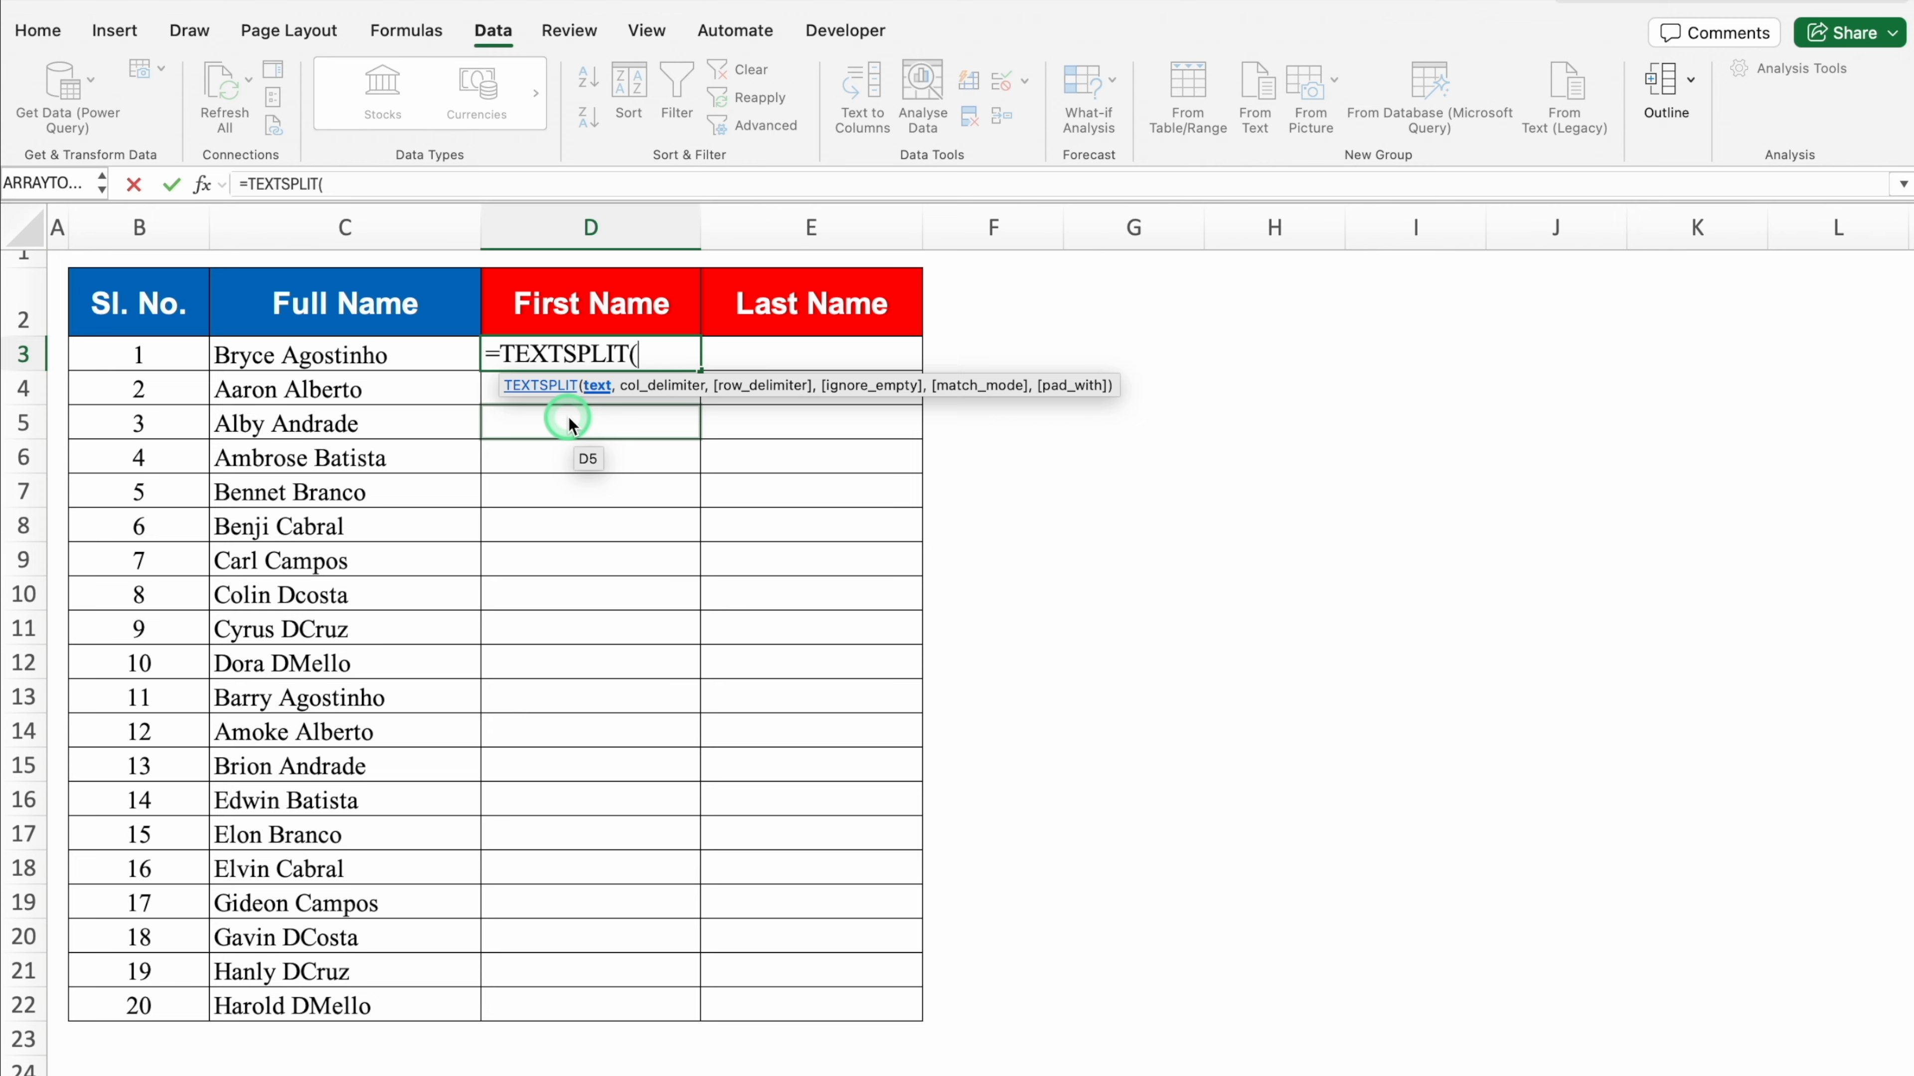
click(406, 353)
text(,)
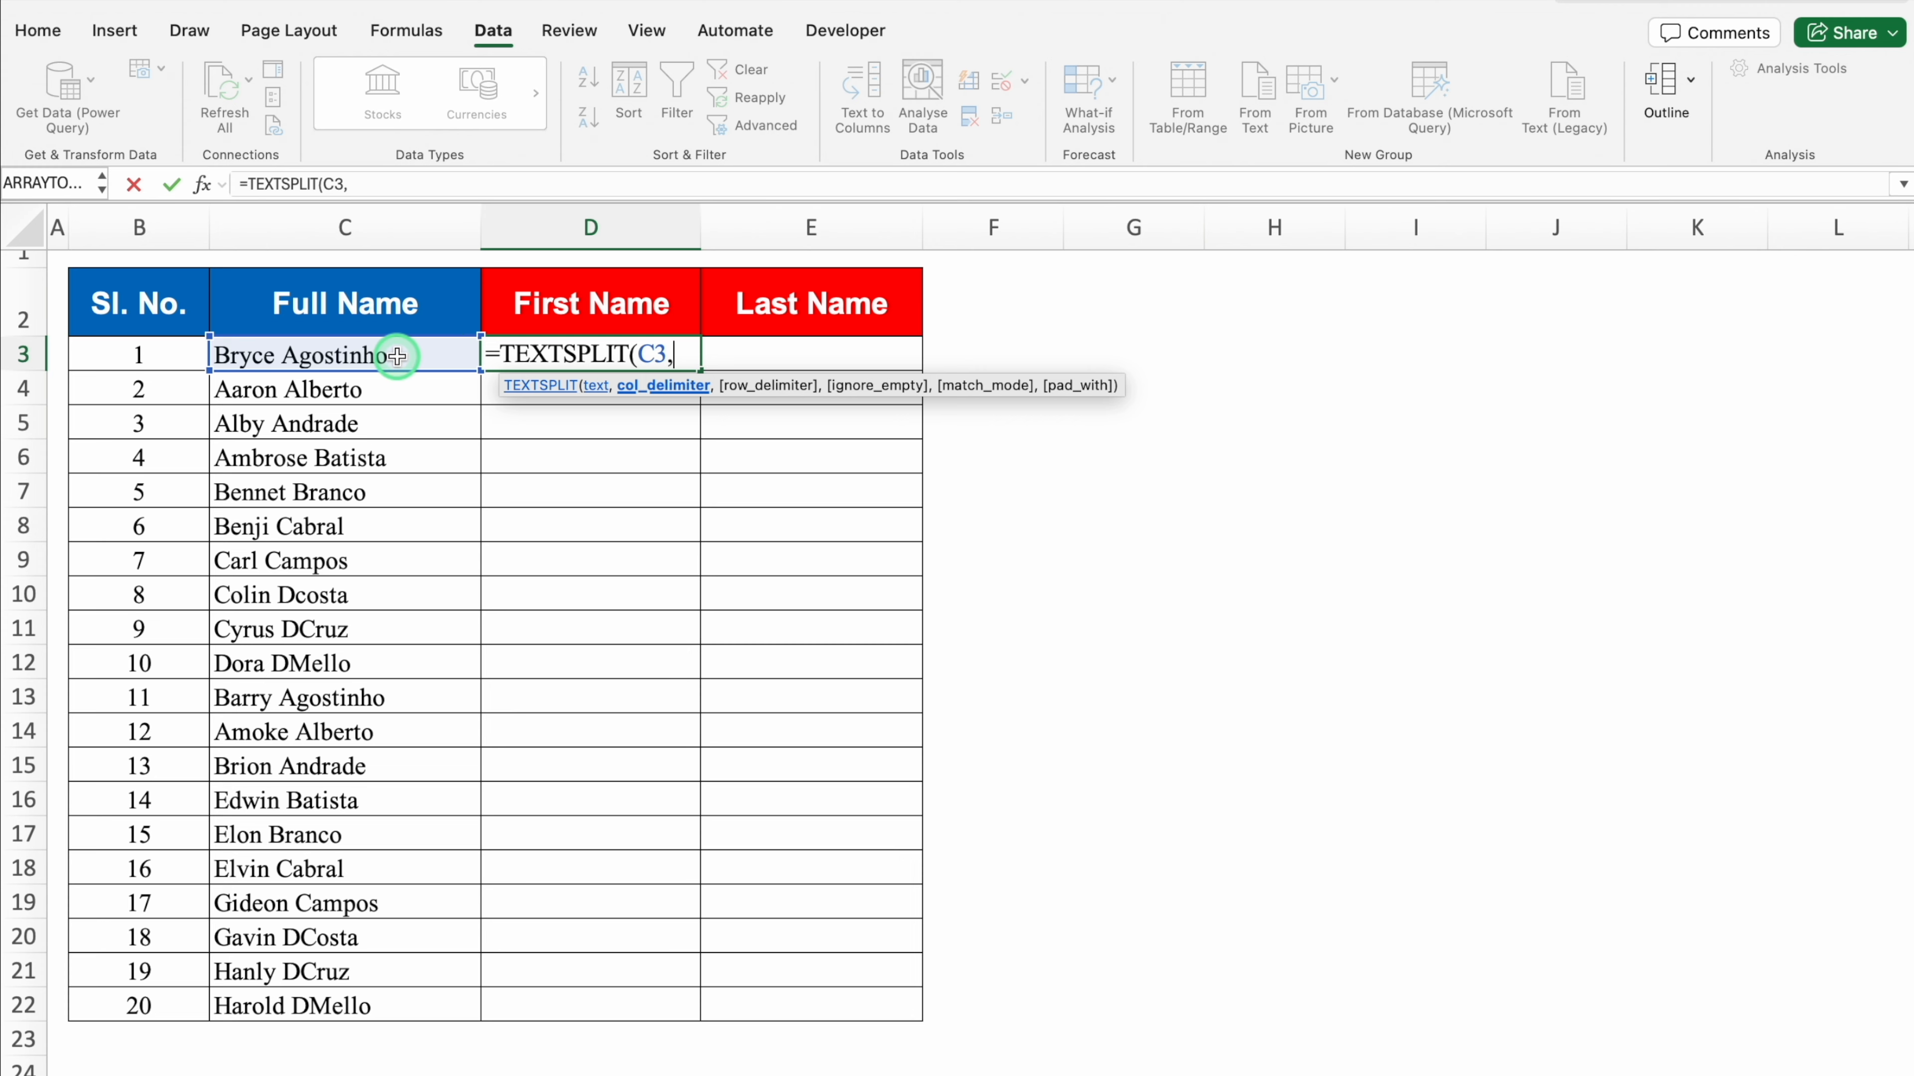
text(" "))
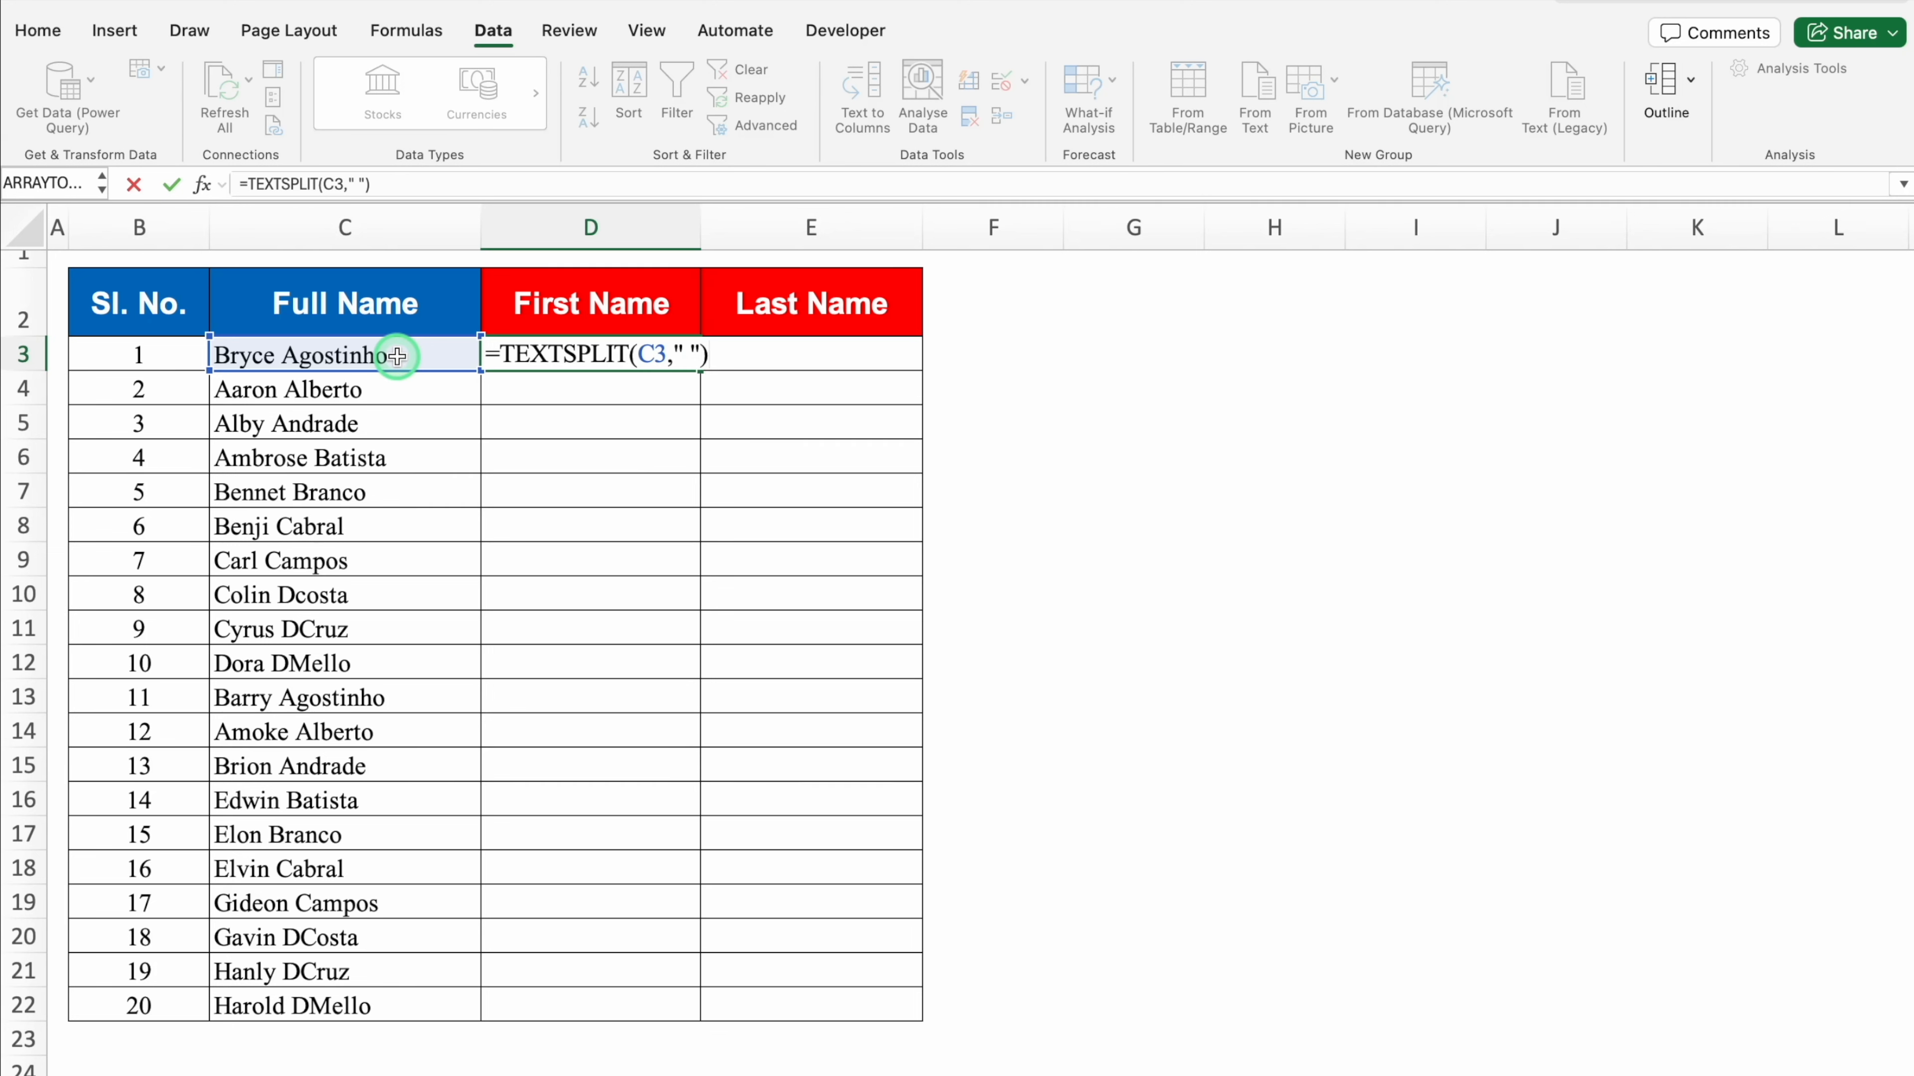
key(Return)
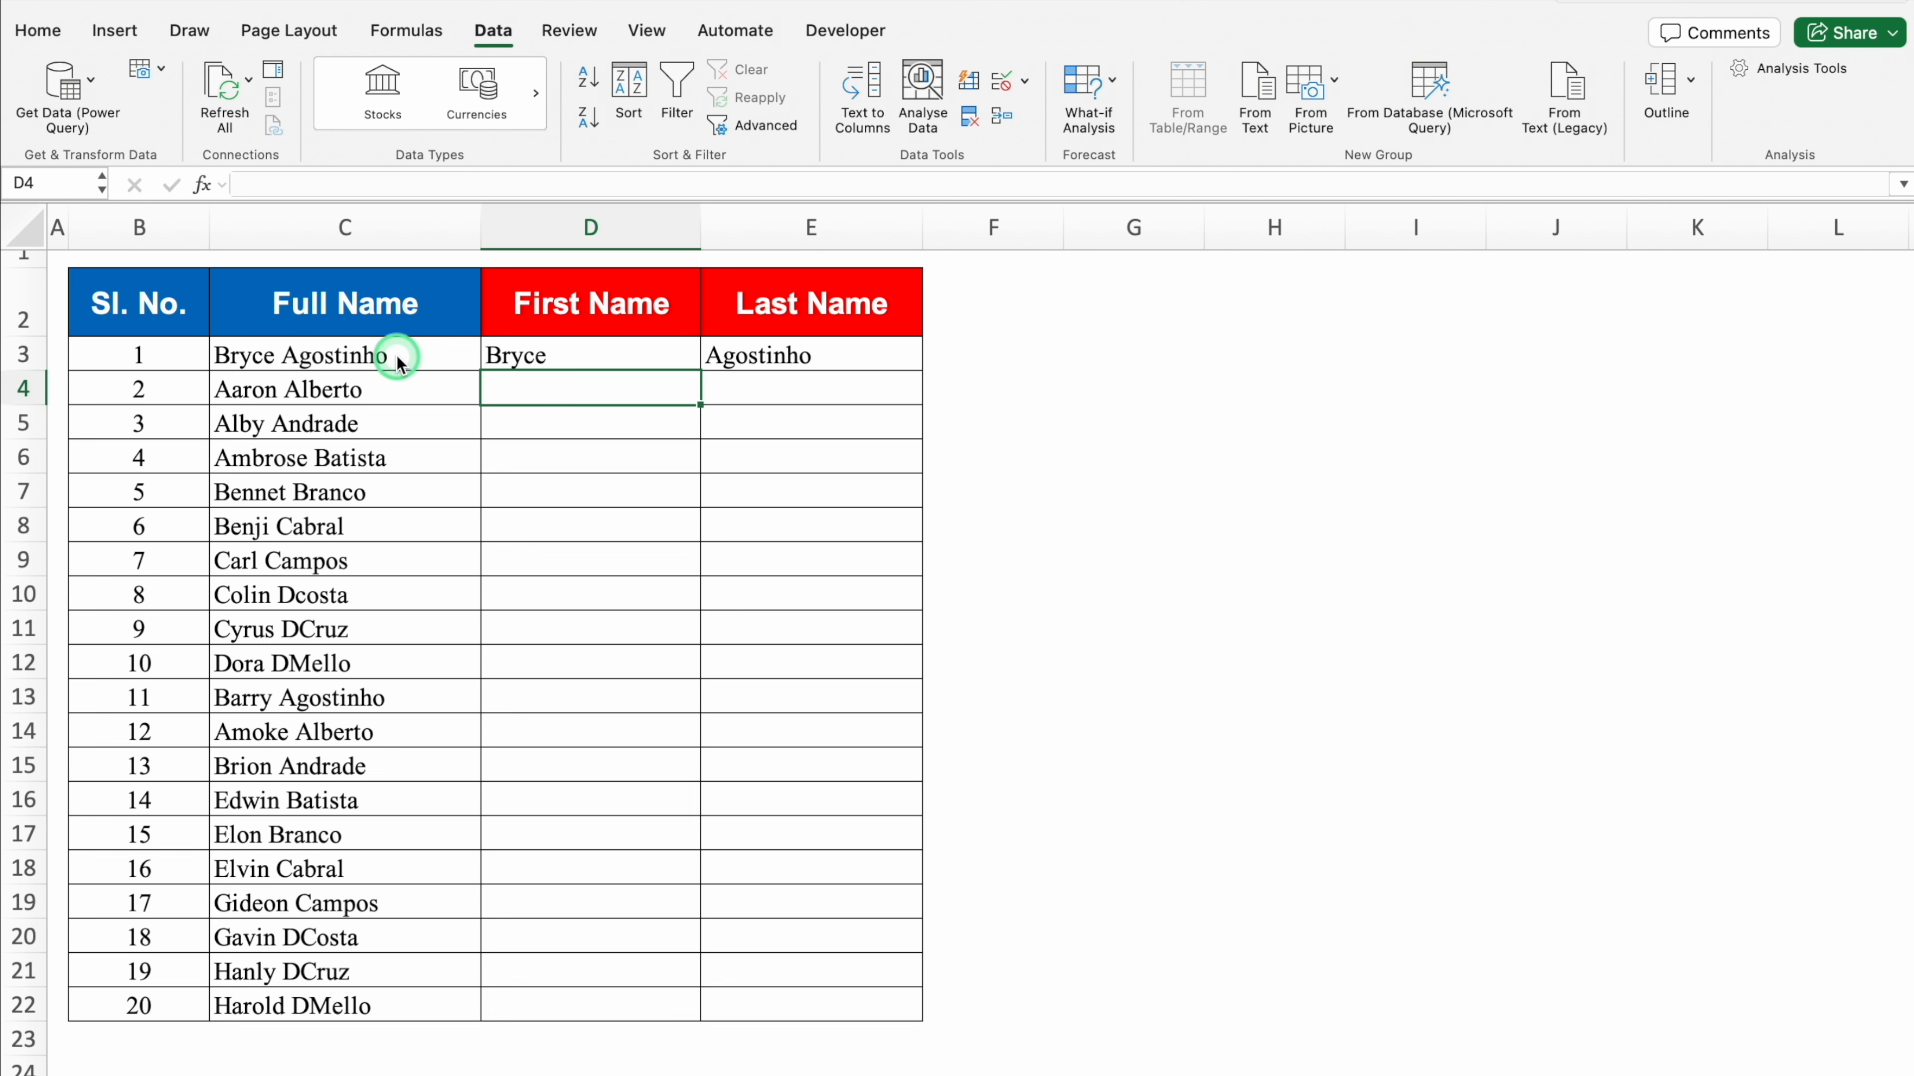
Check the split result in row 3 and fill the TEXTSPLIT formula from D3 down to D22
click(608, 356)
click(799, 354)
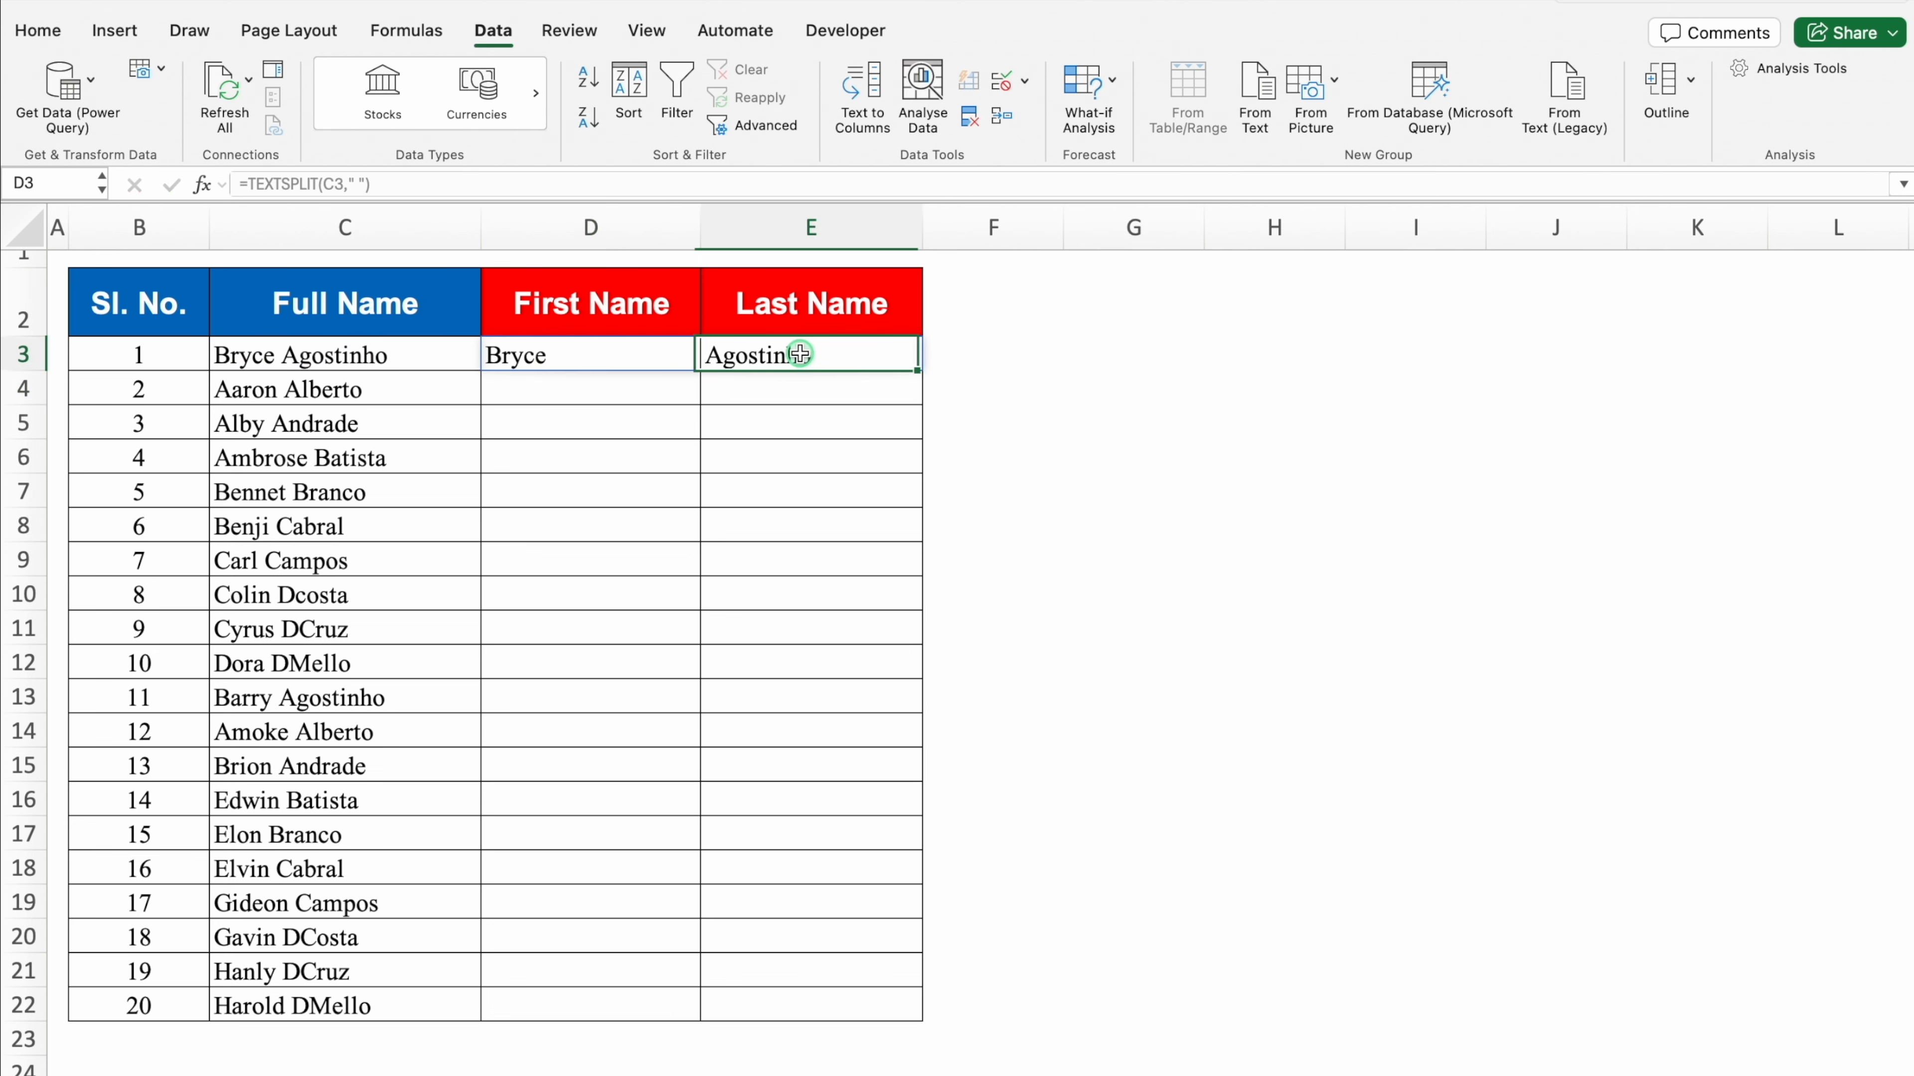
click(655, 354)
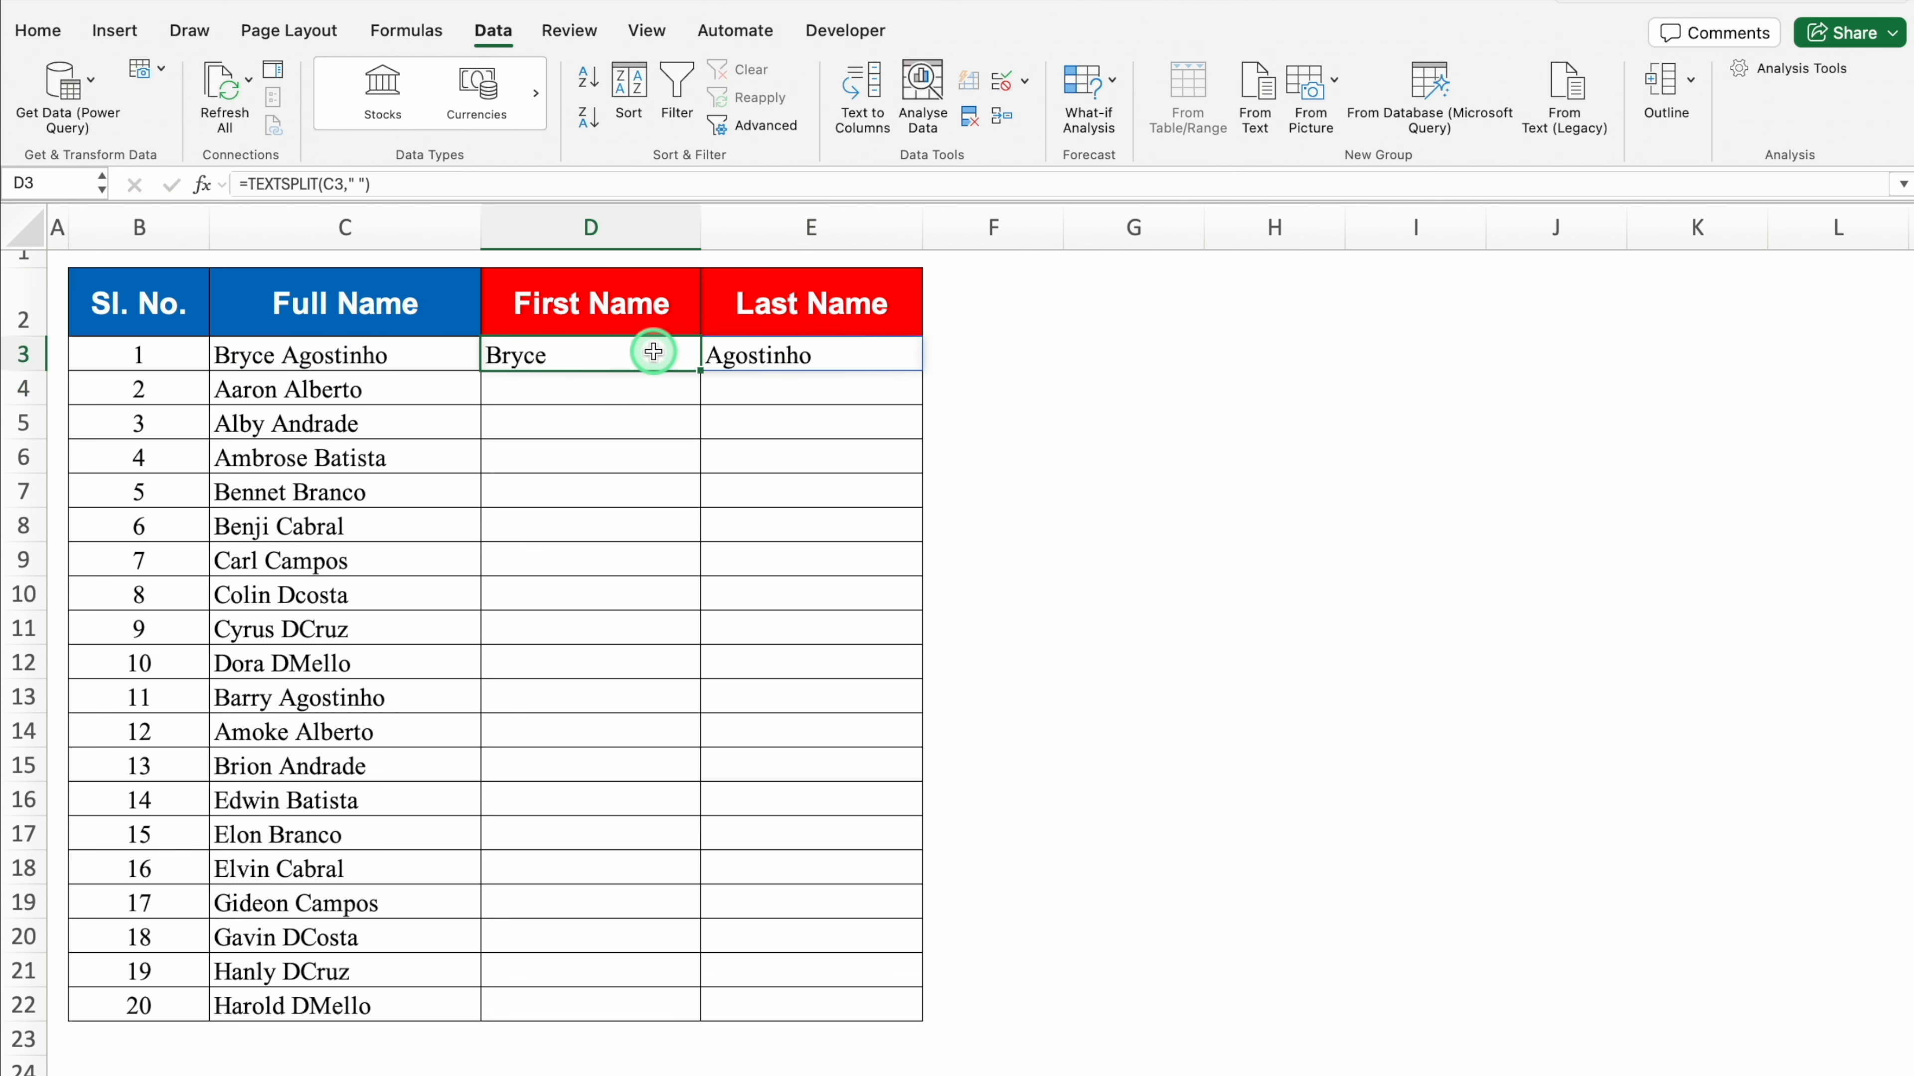
drag(699, 370, 701, 1027)
click(1191, 787)
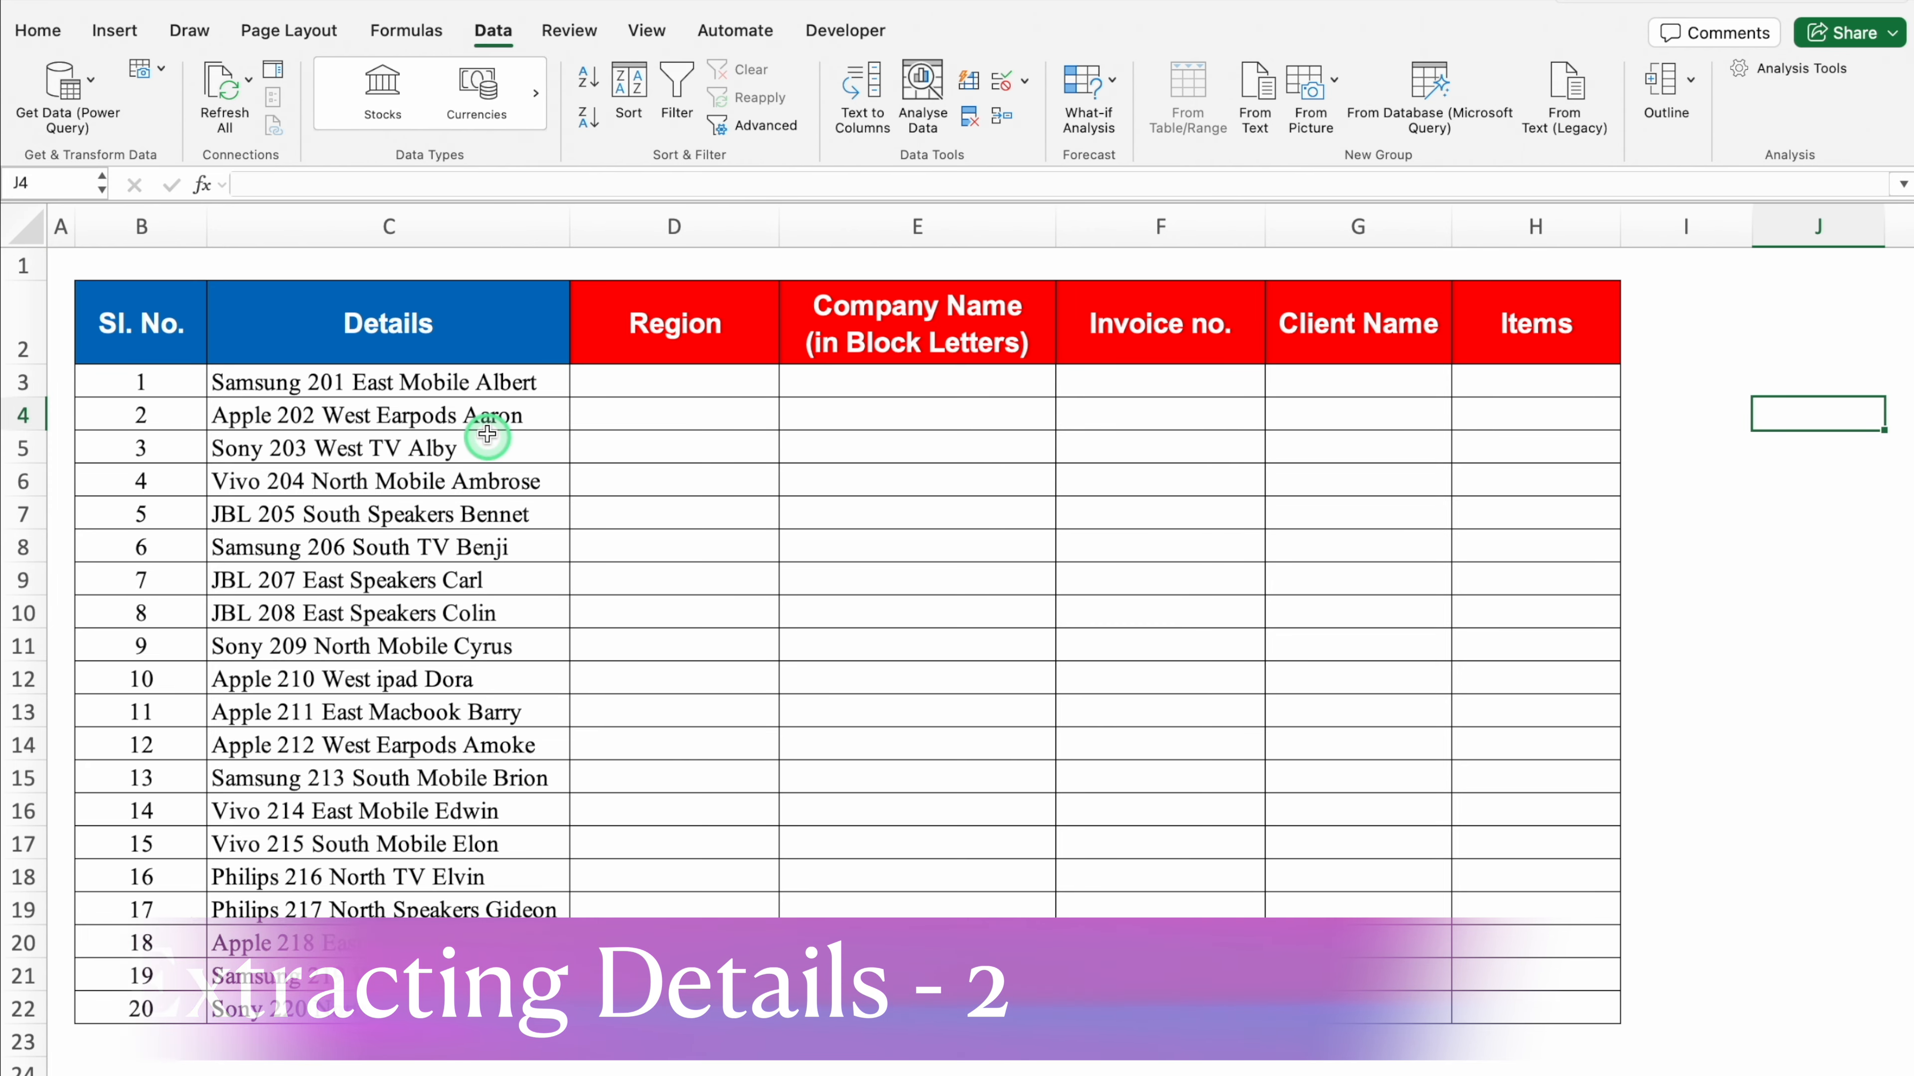
click(410, 228)
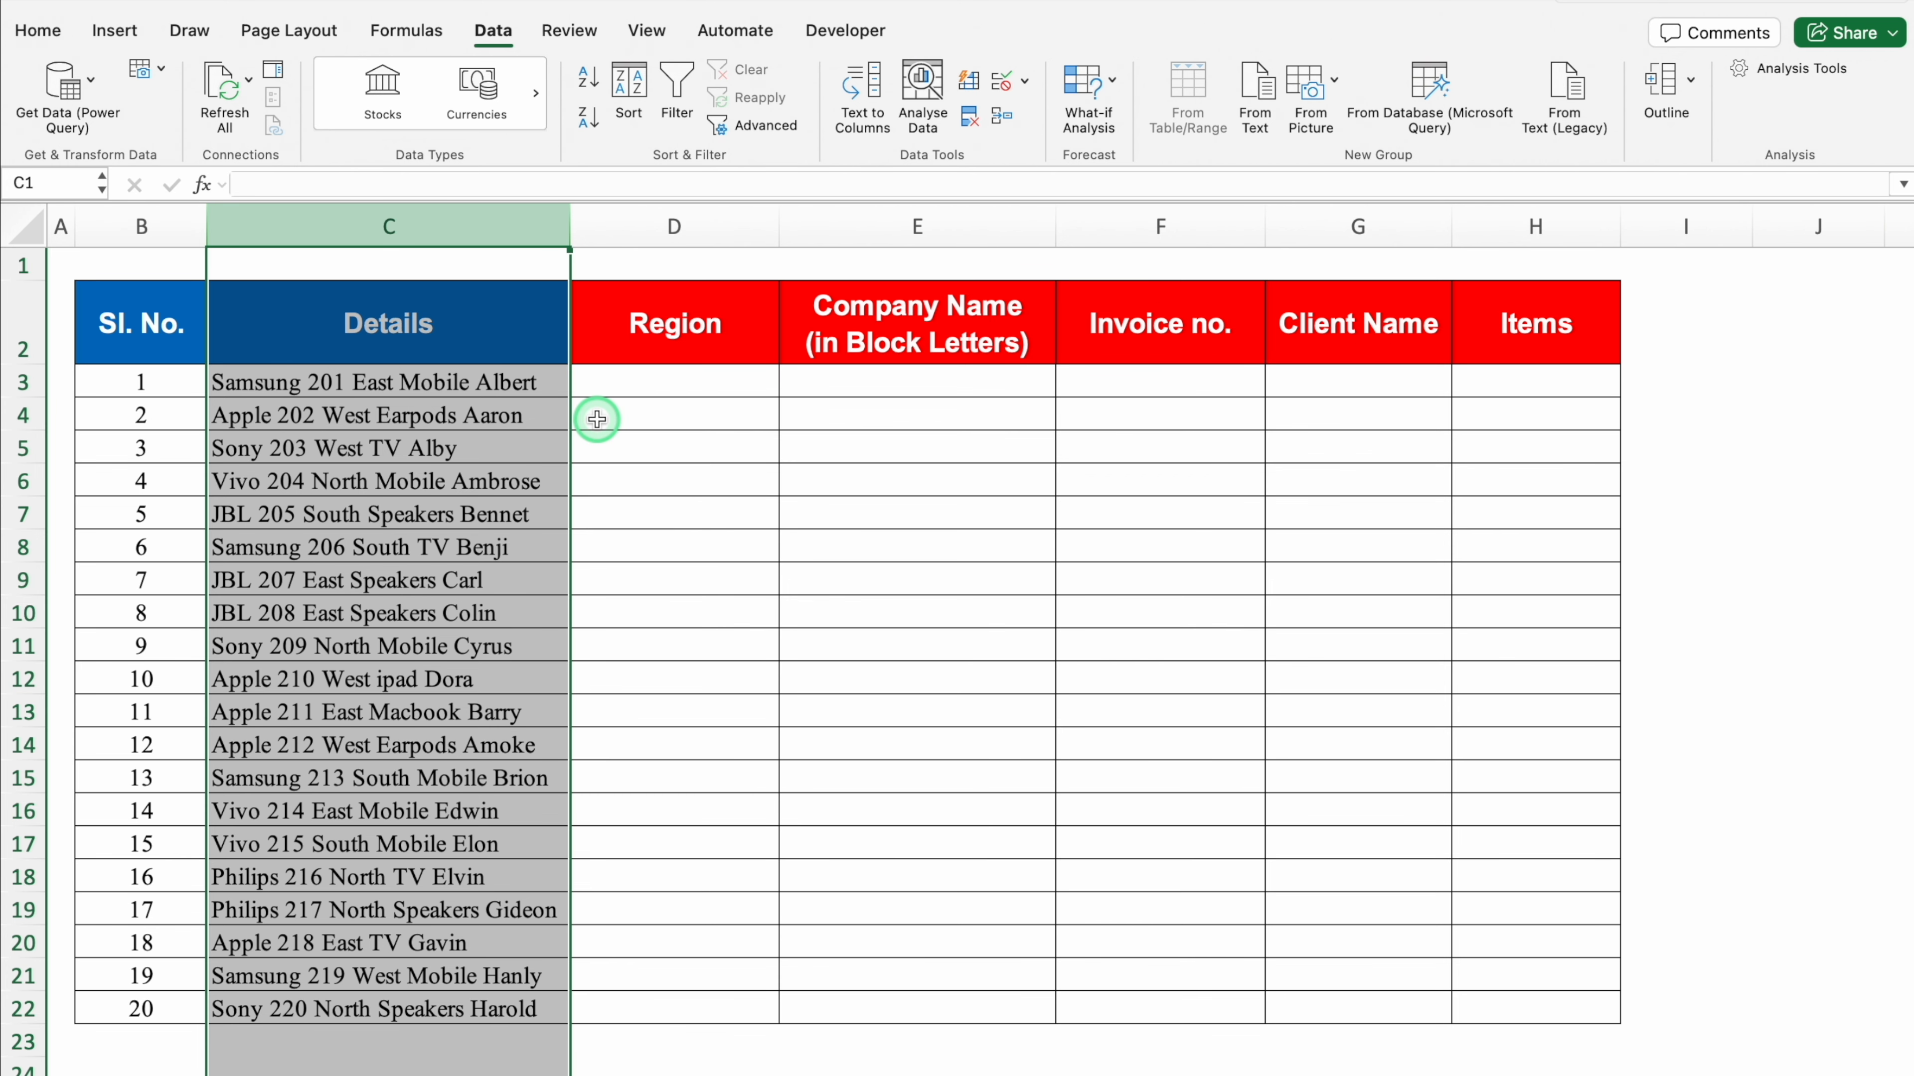
Enter East as Region in D3, SAMSUNG as Company Name in E3 and the invoice number from C3 in F3
click(492, 384)
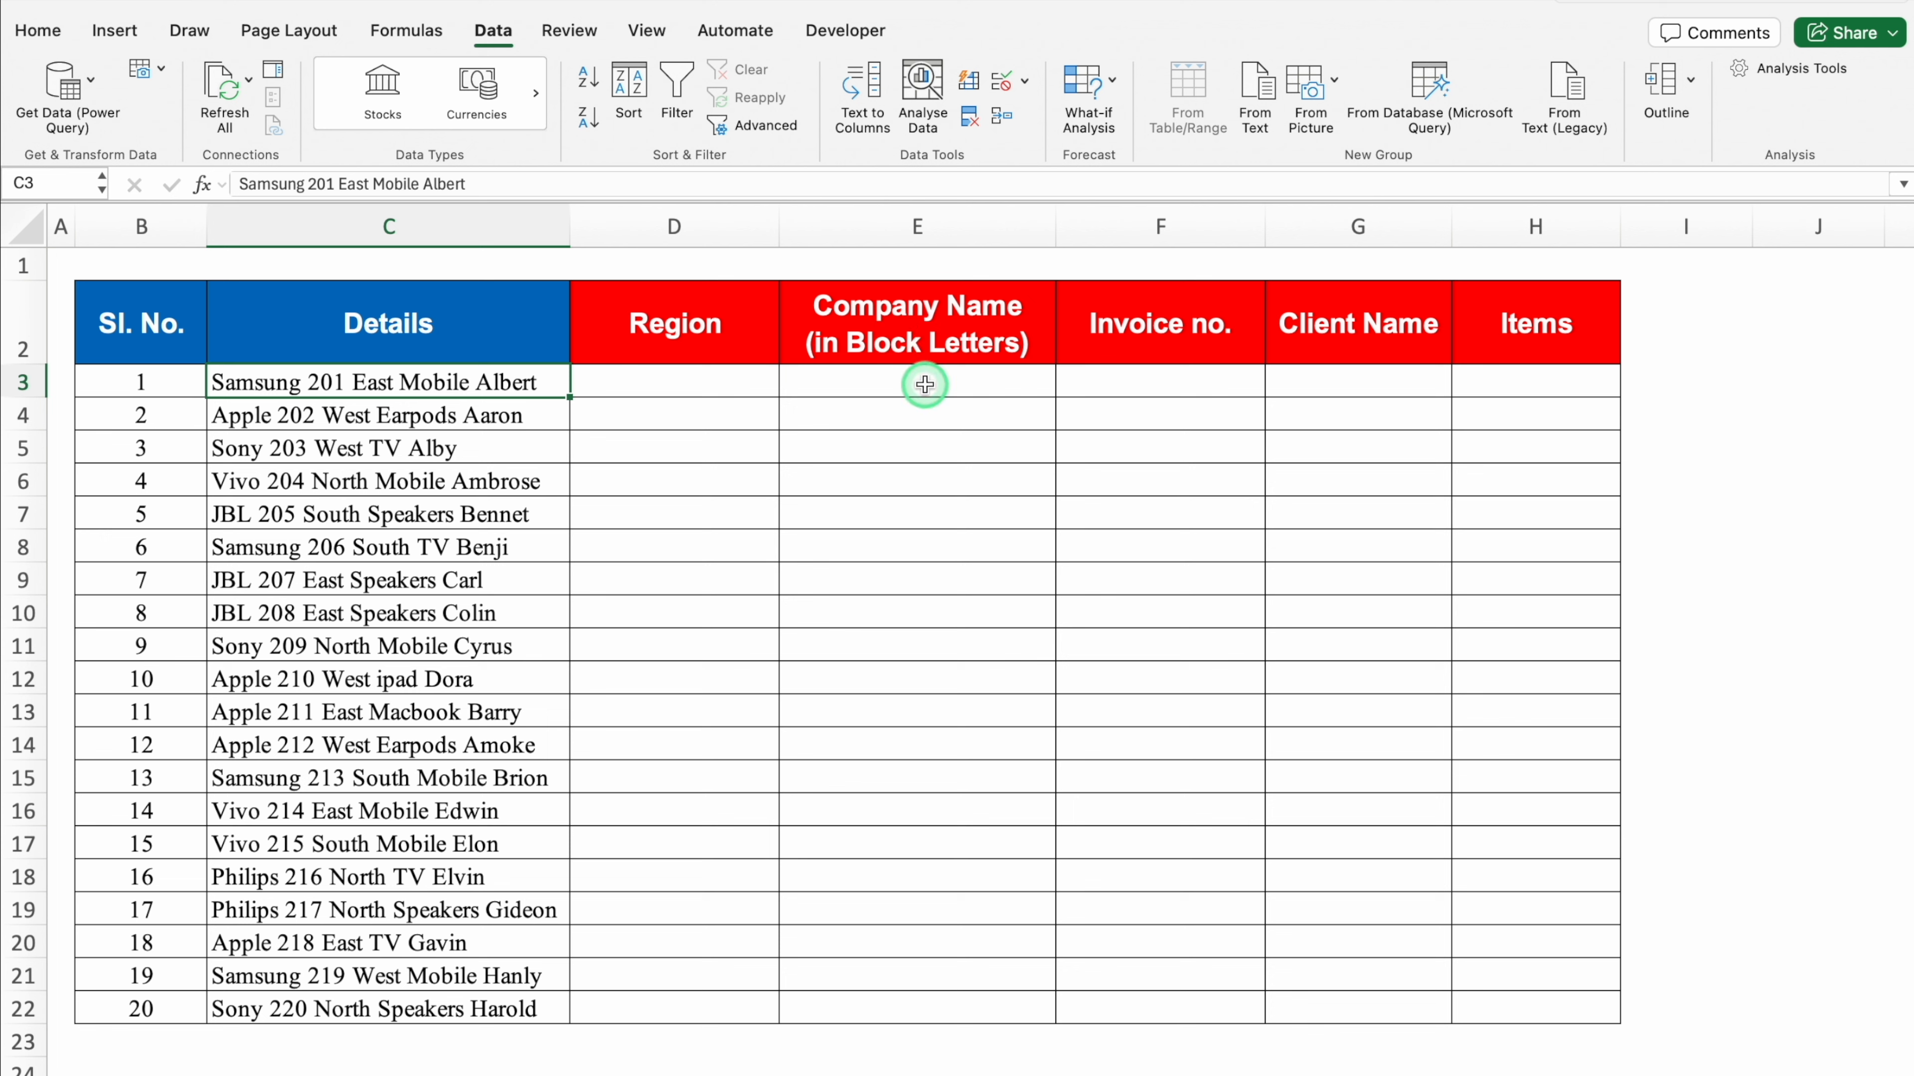
click(646, 382)
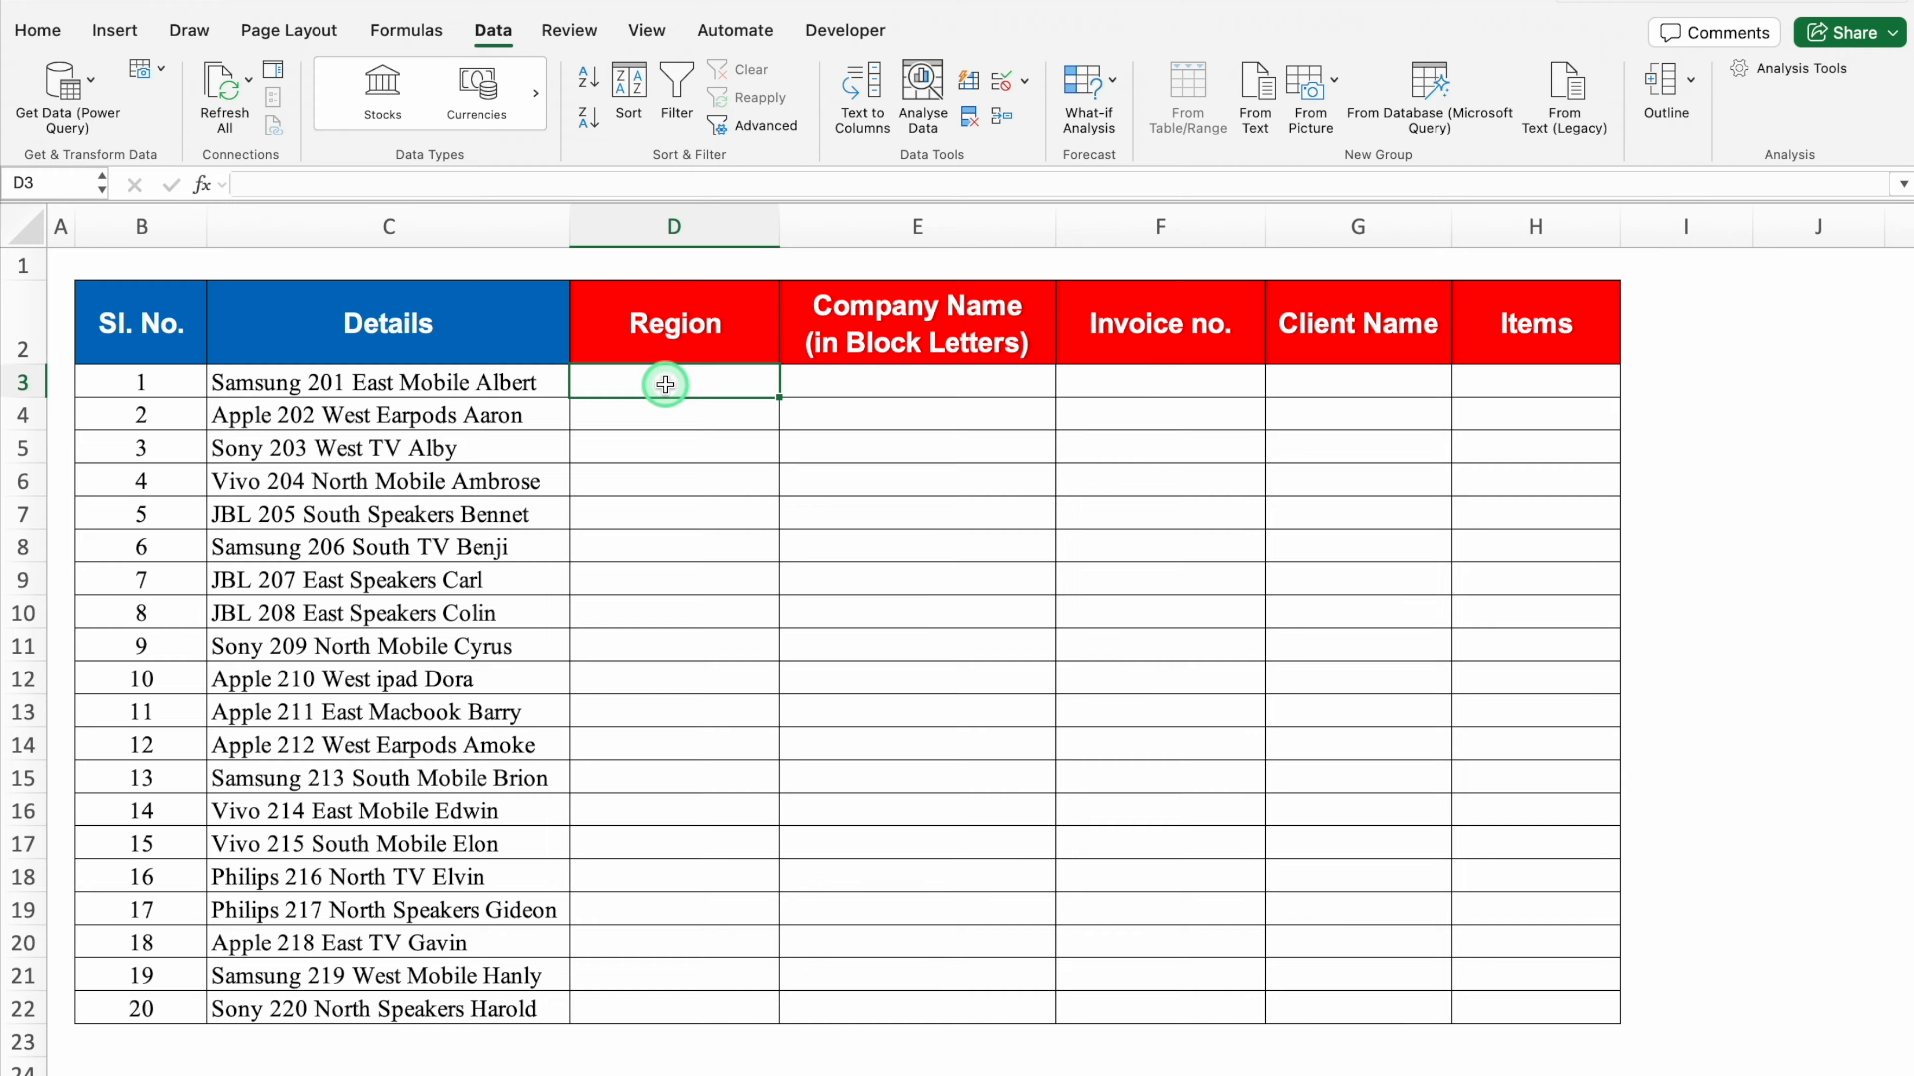
text(East)
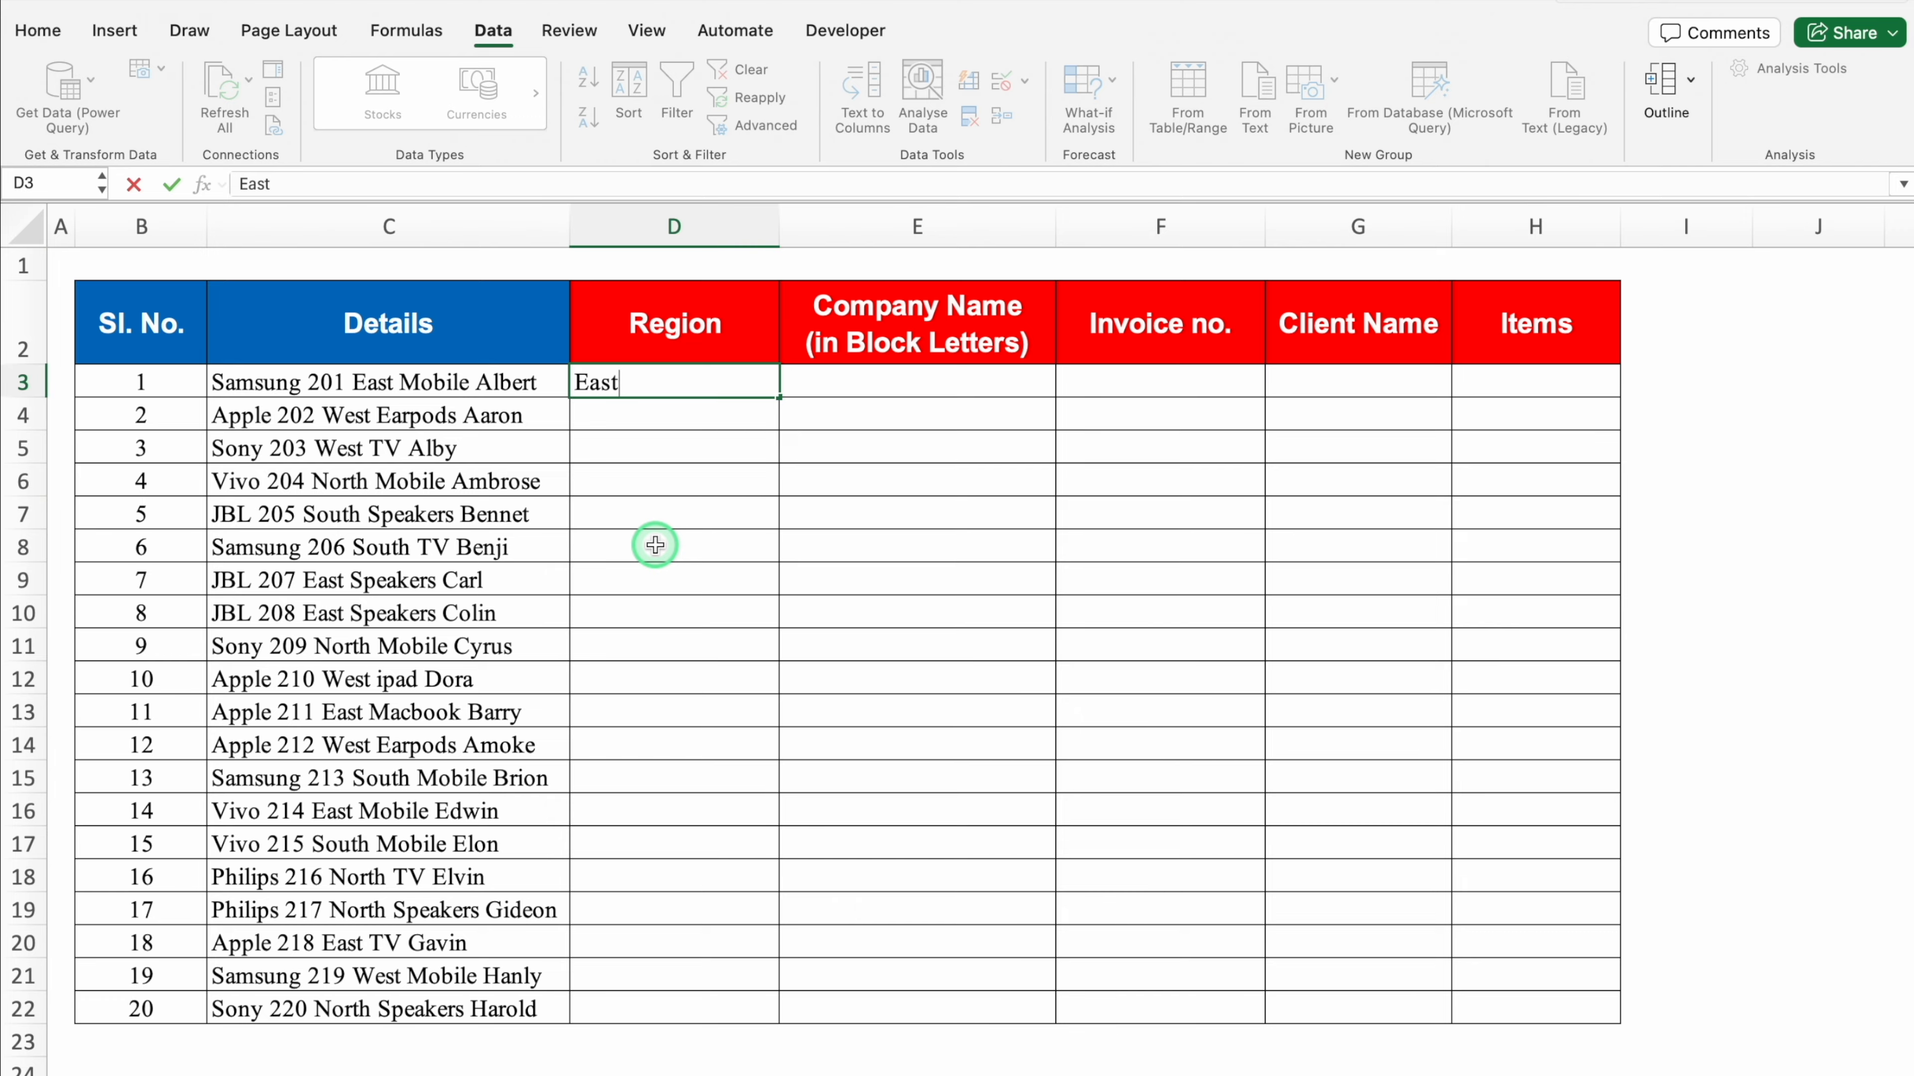
key(Tab)
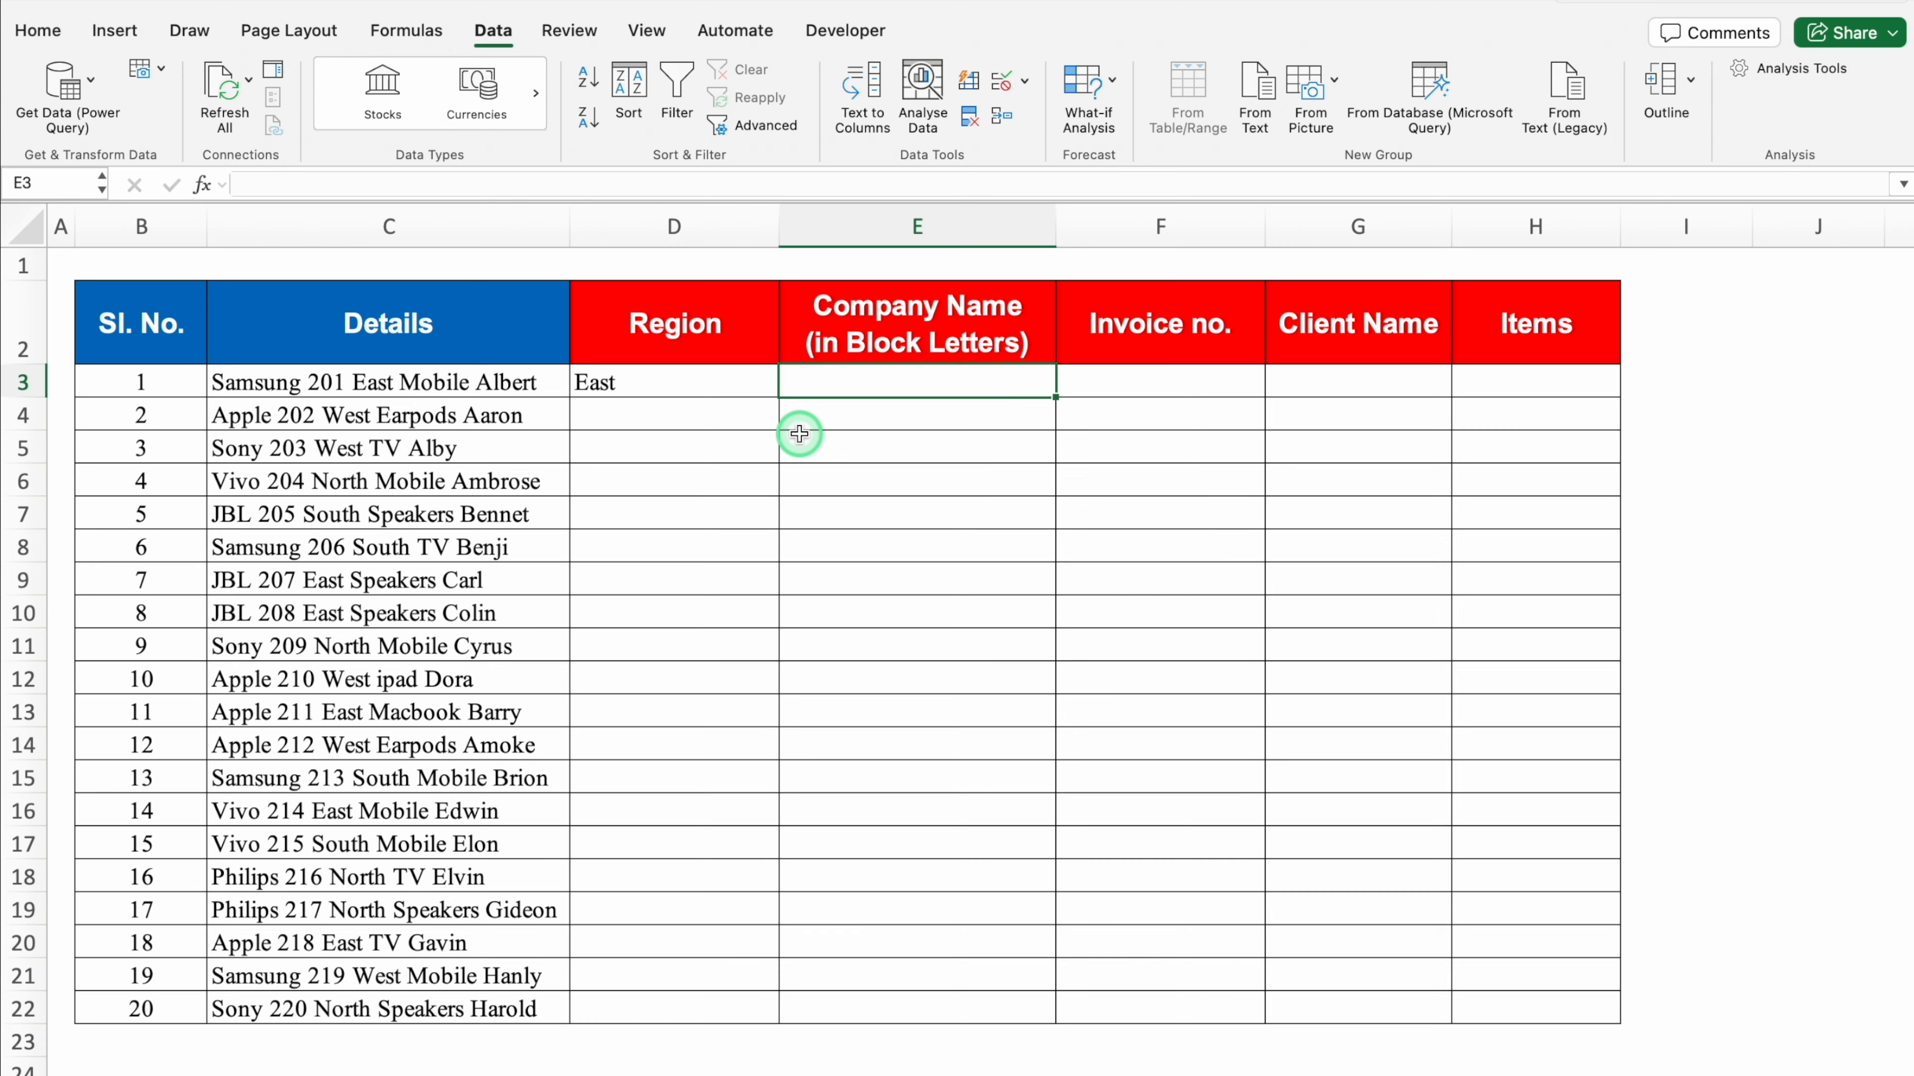
text(SAMSUNG)
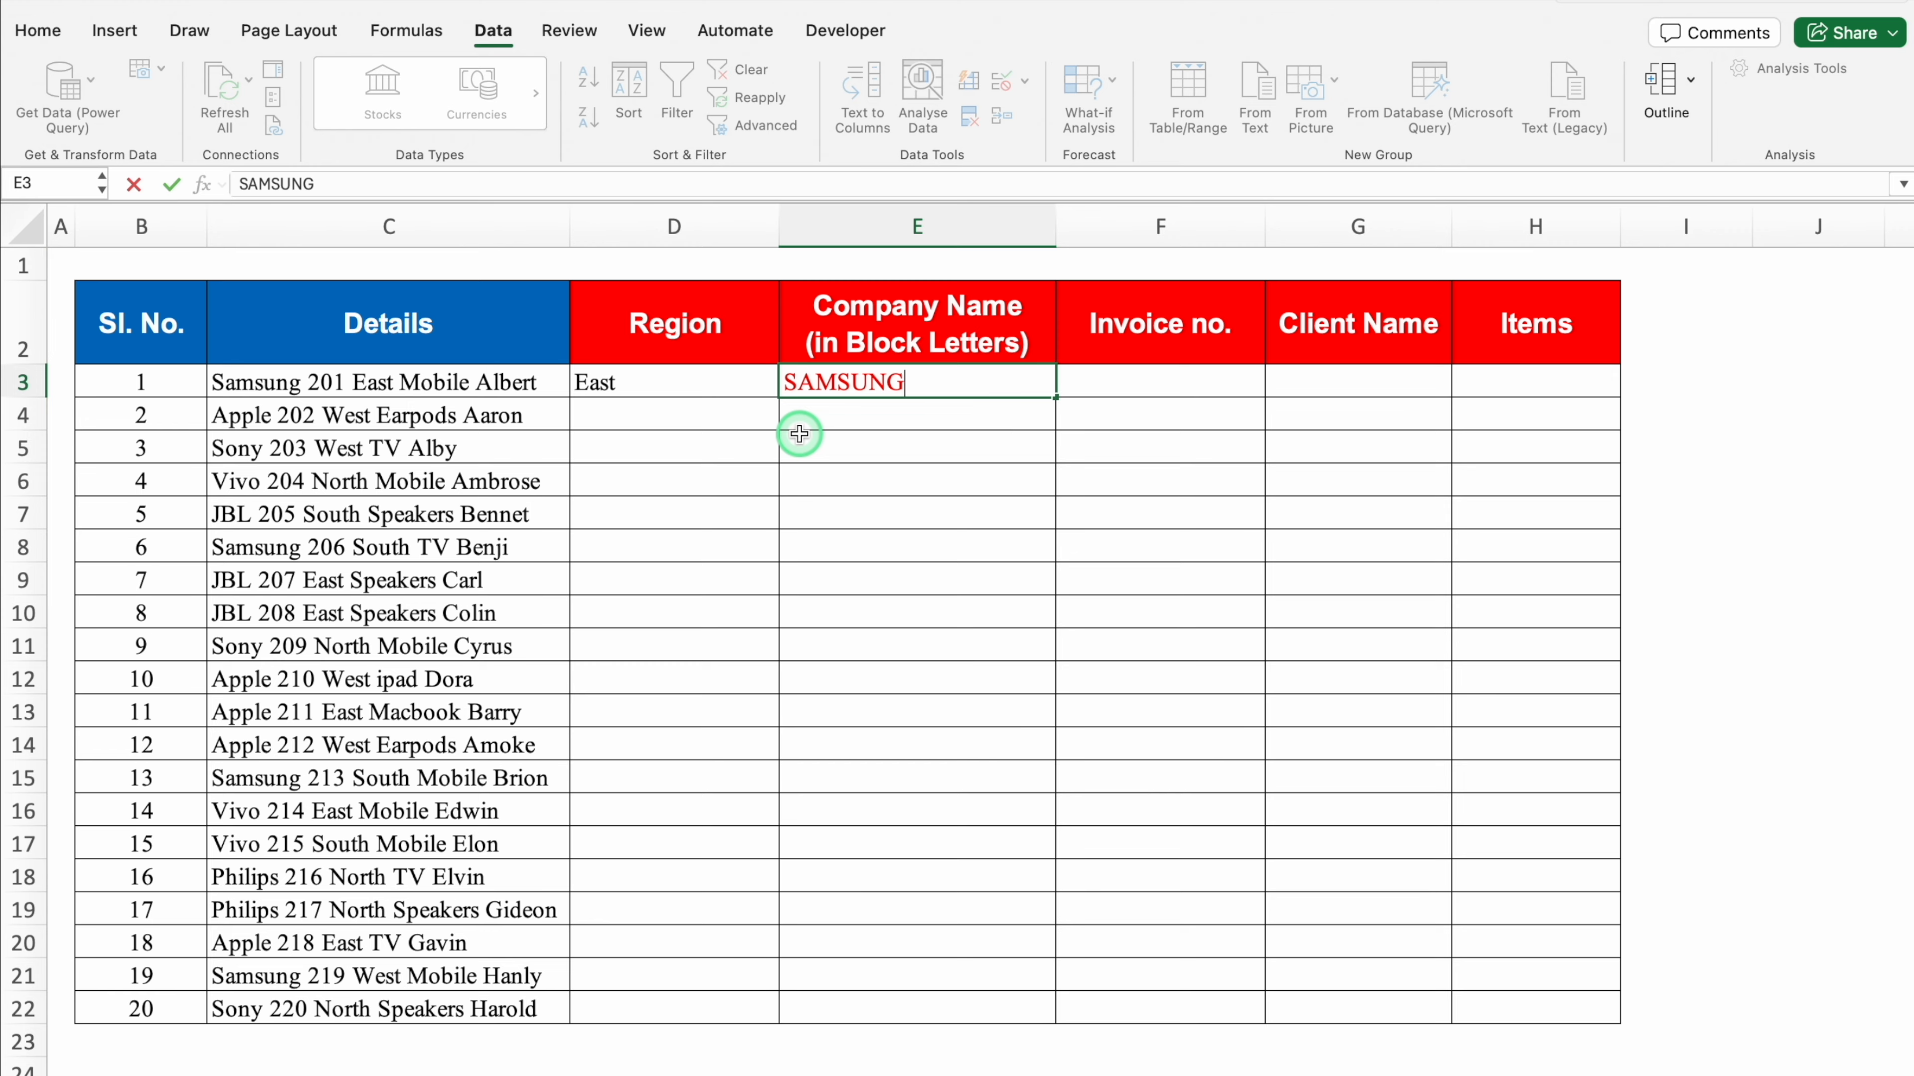
key(Tab)
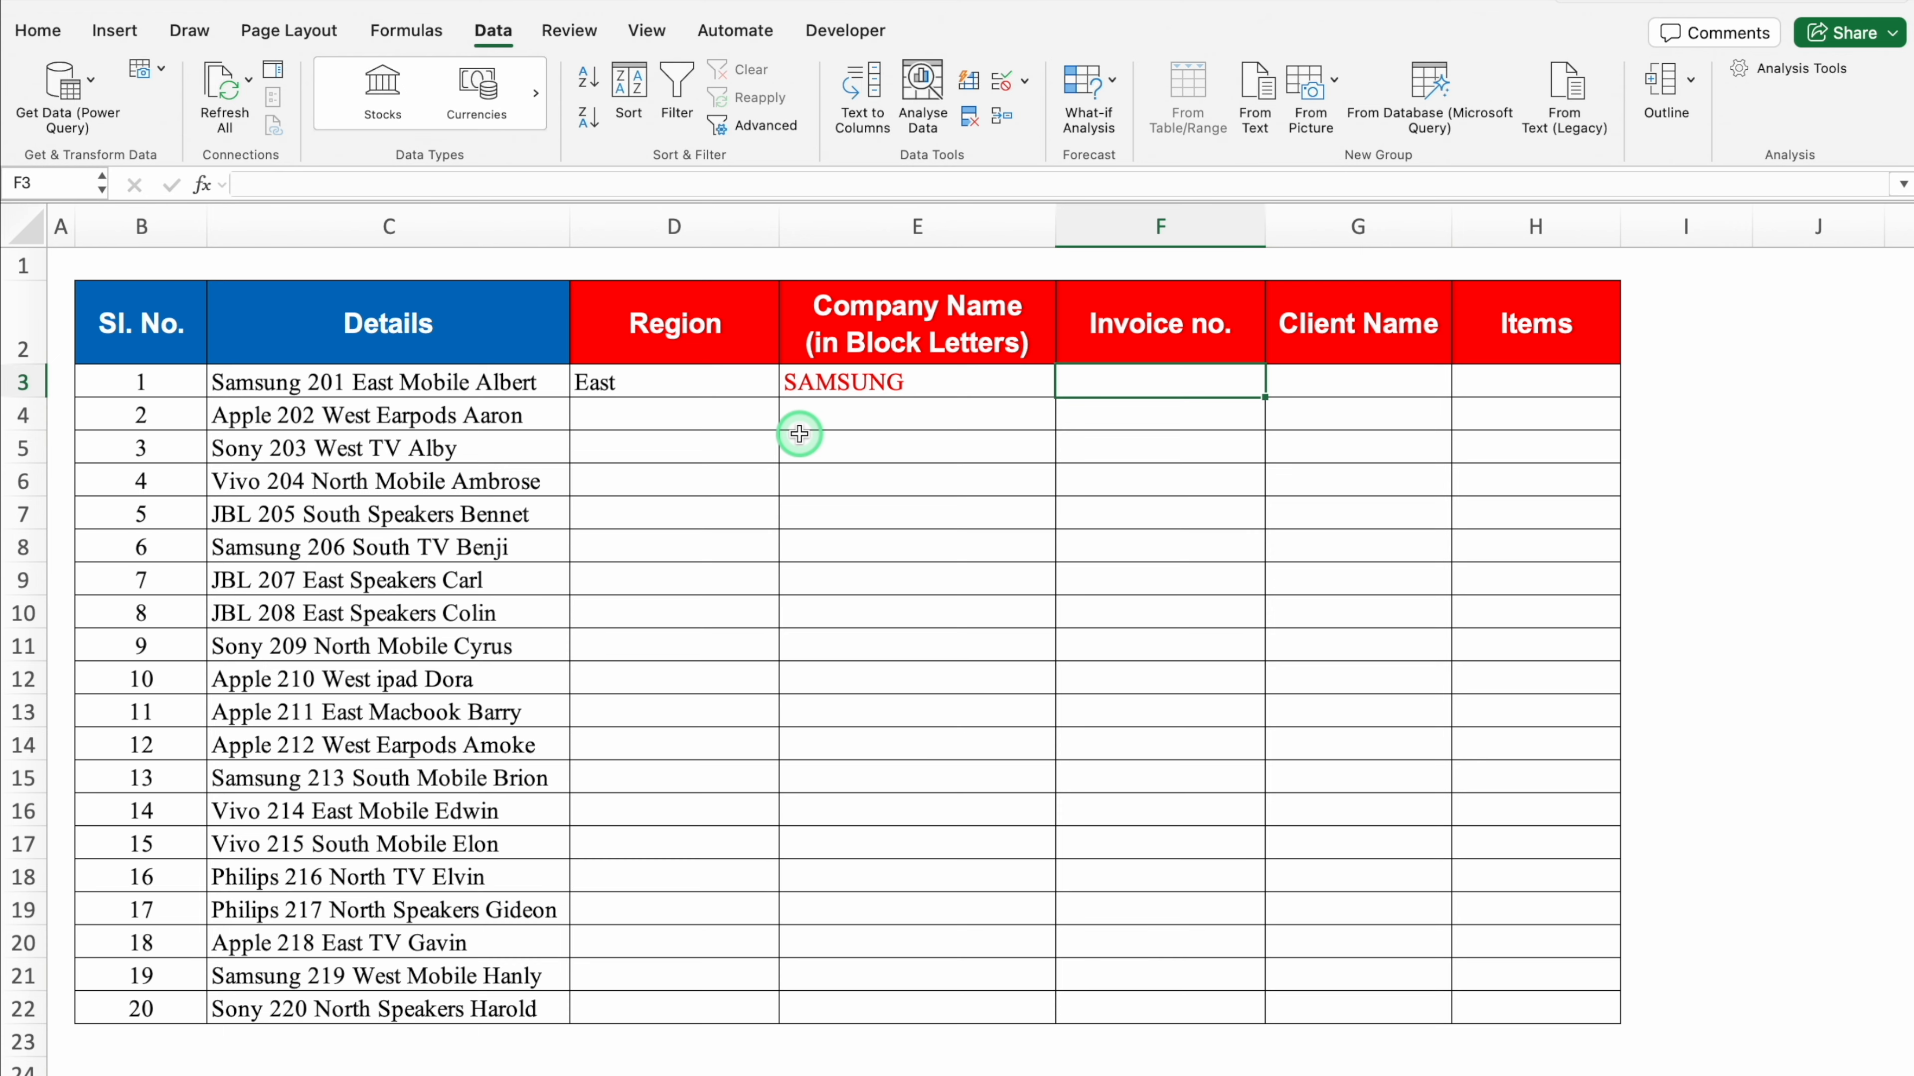
text(201)
key(Tab)
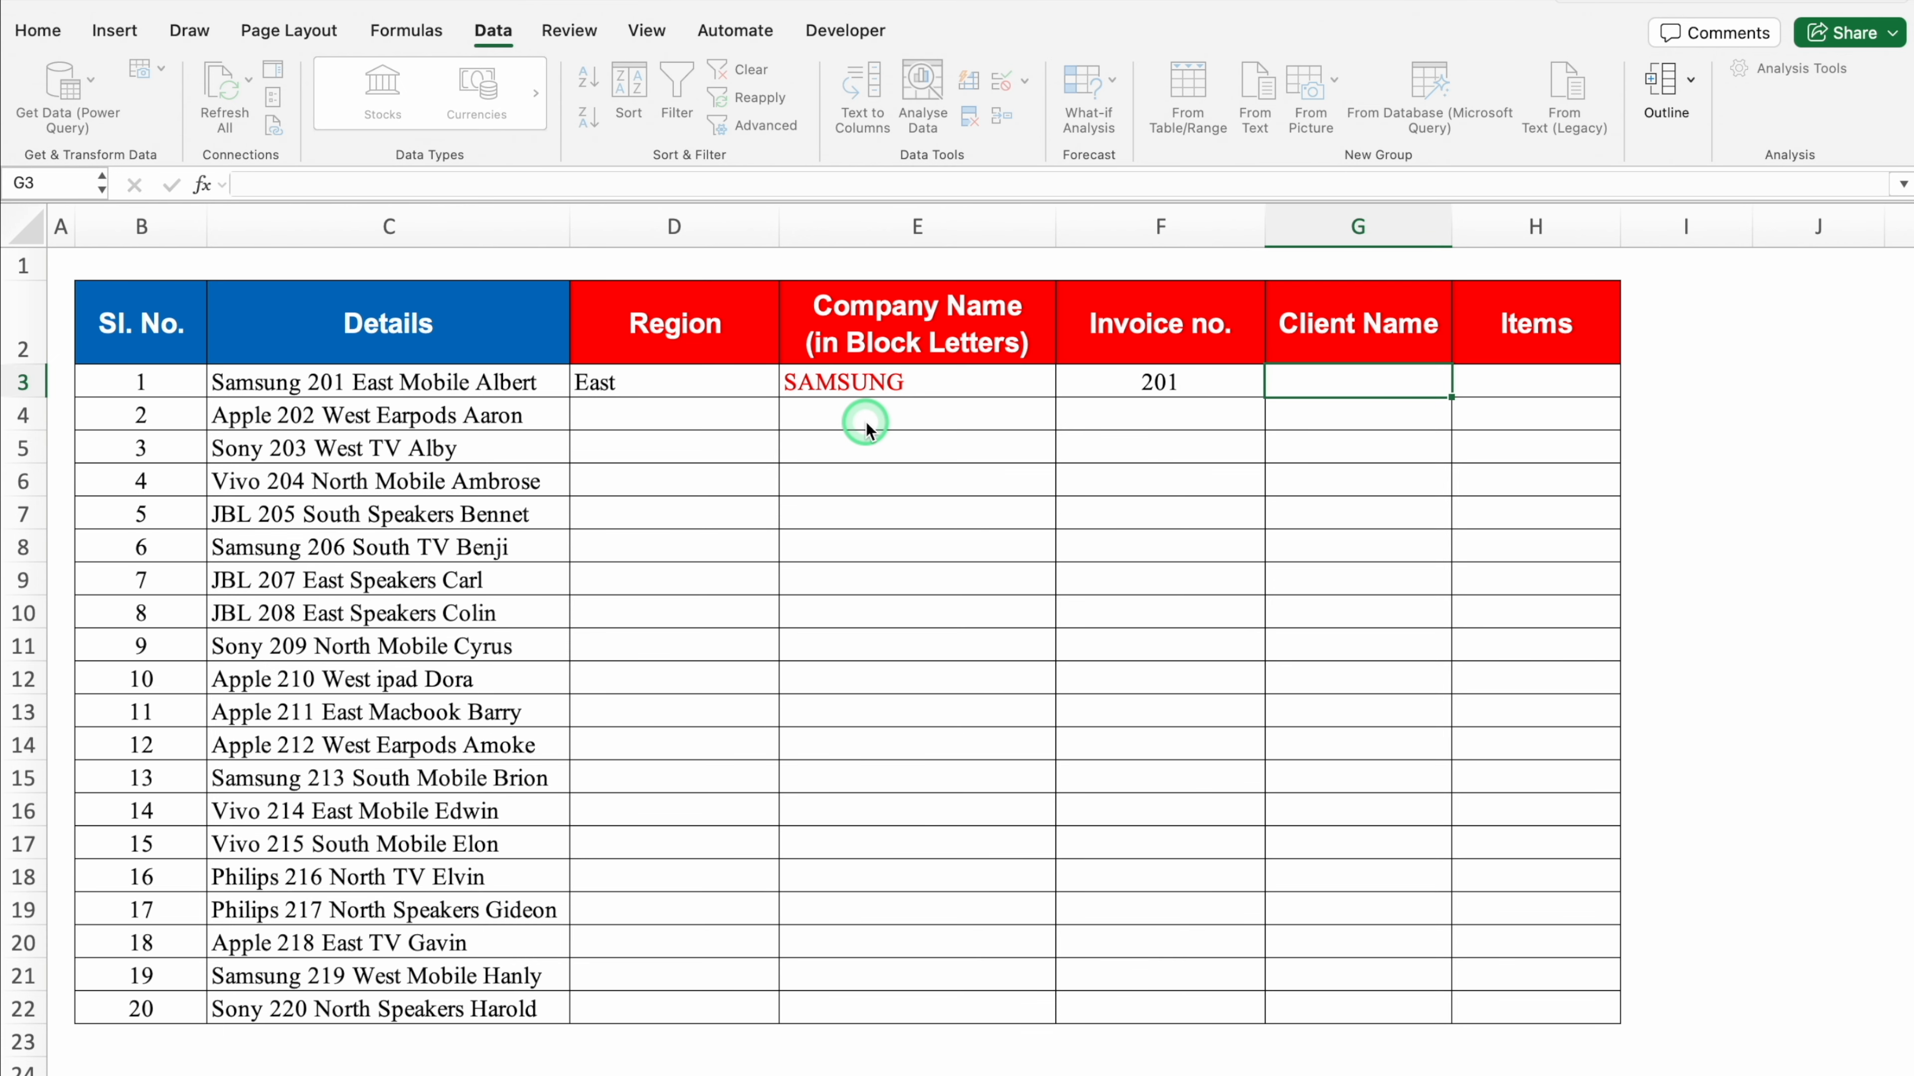
Enter the client's name from C3 in G3 and Mobile as the item in H3
text(A)
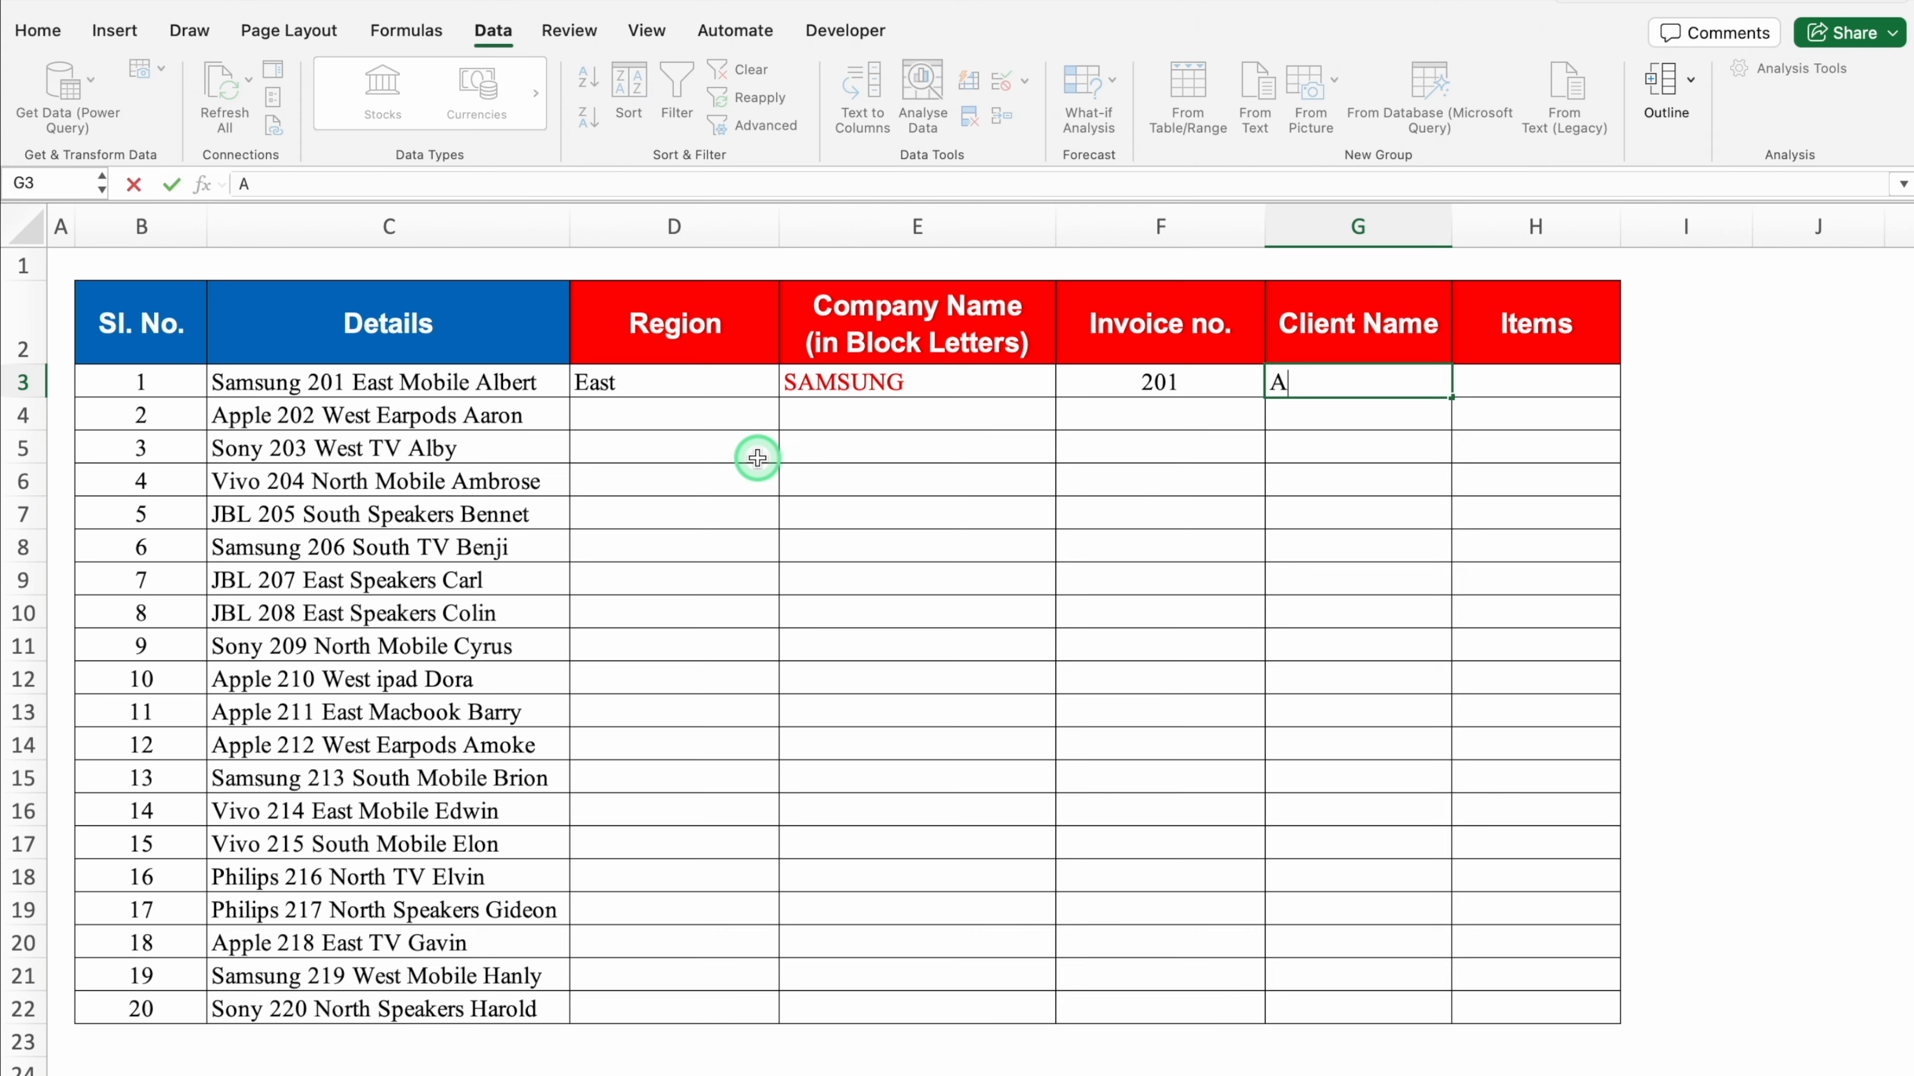
text(lbert)
key(Tab)
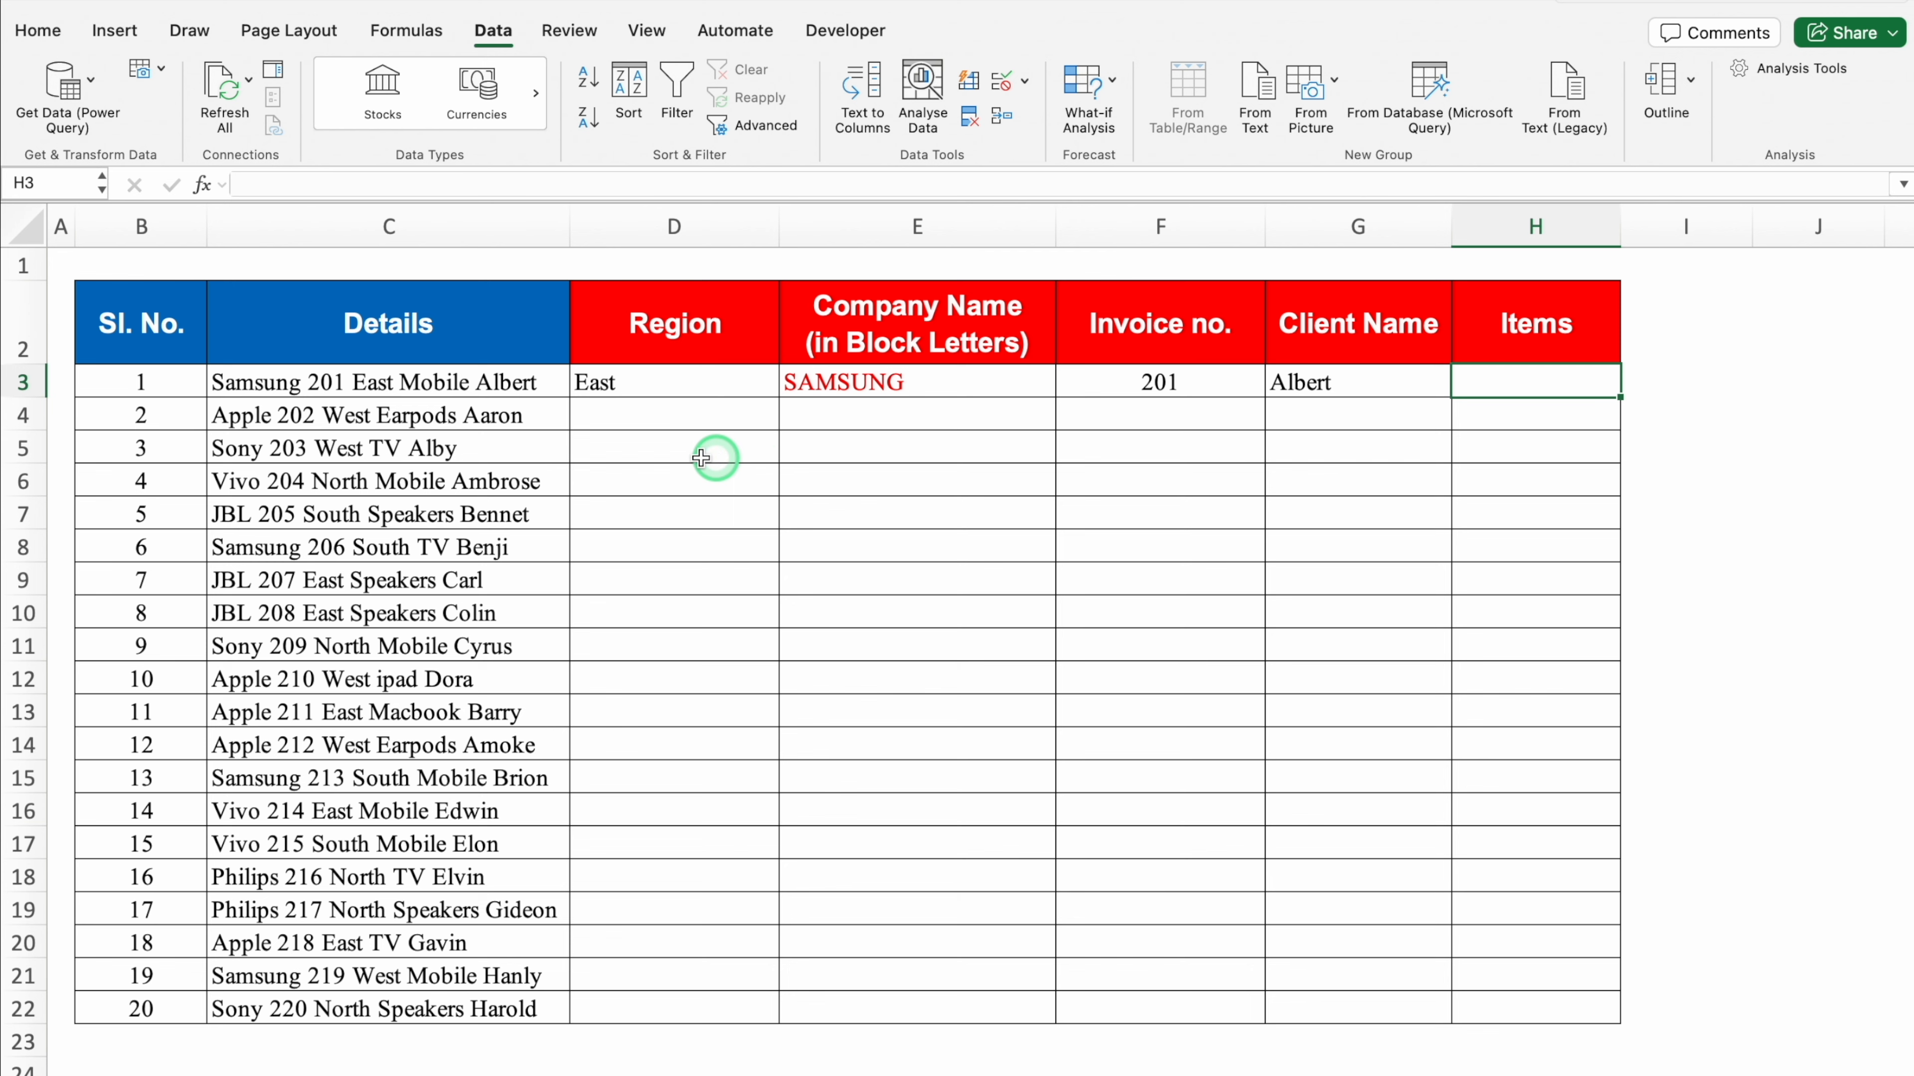
text(Mobile)
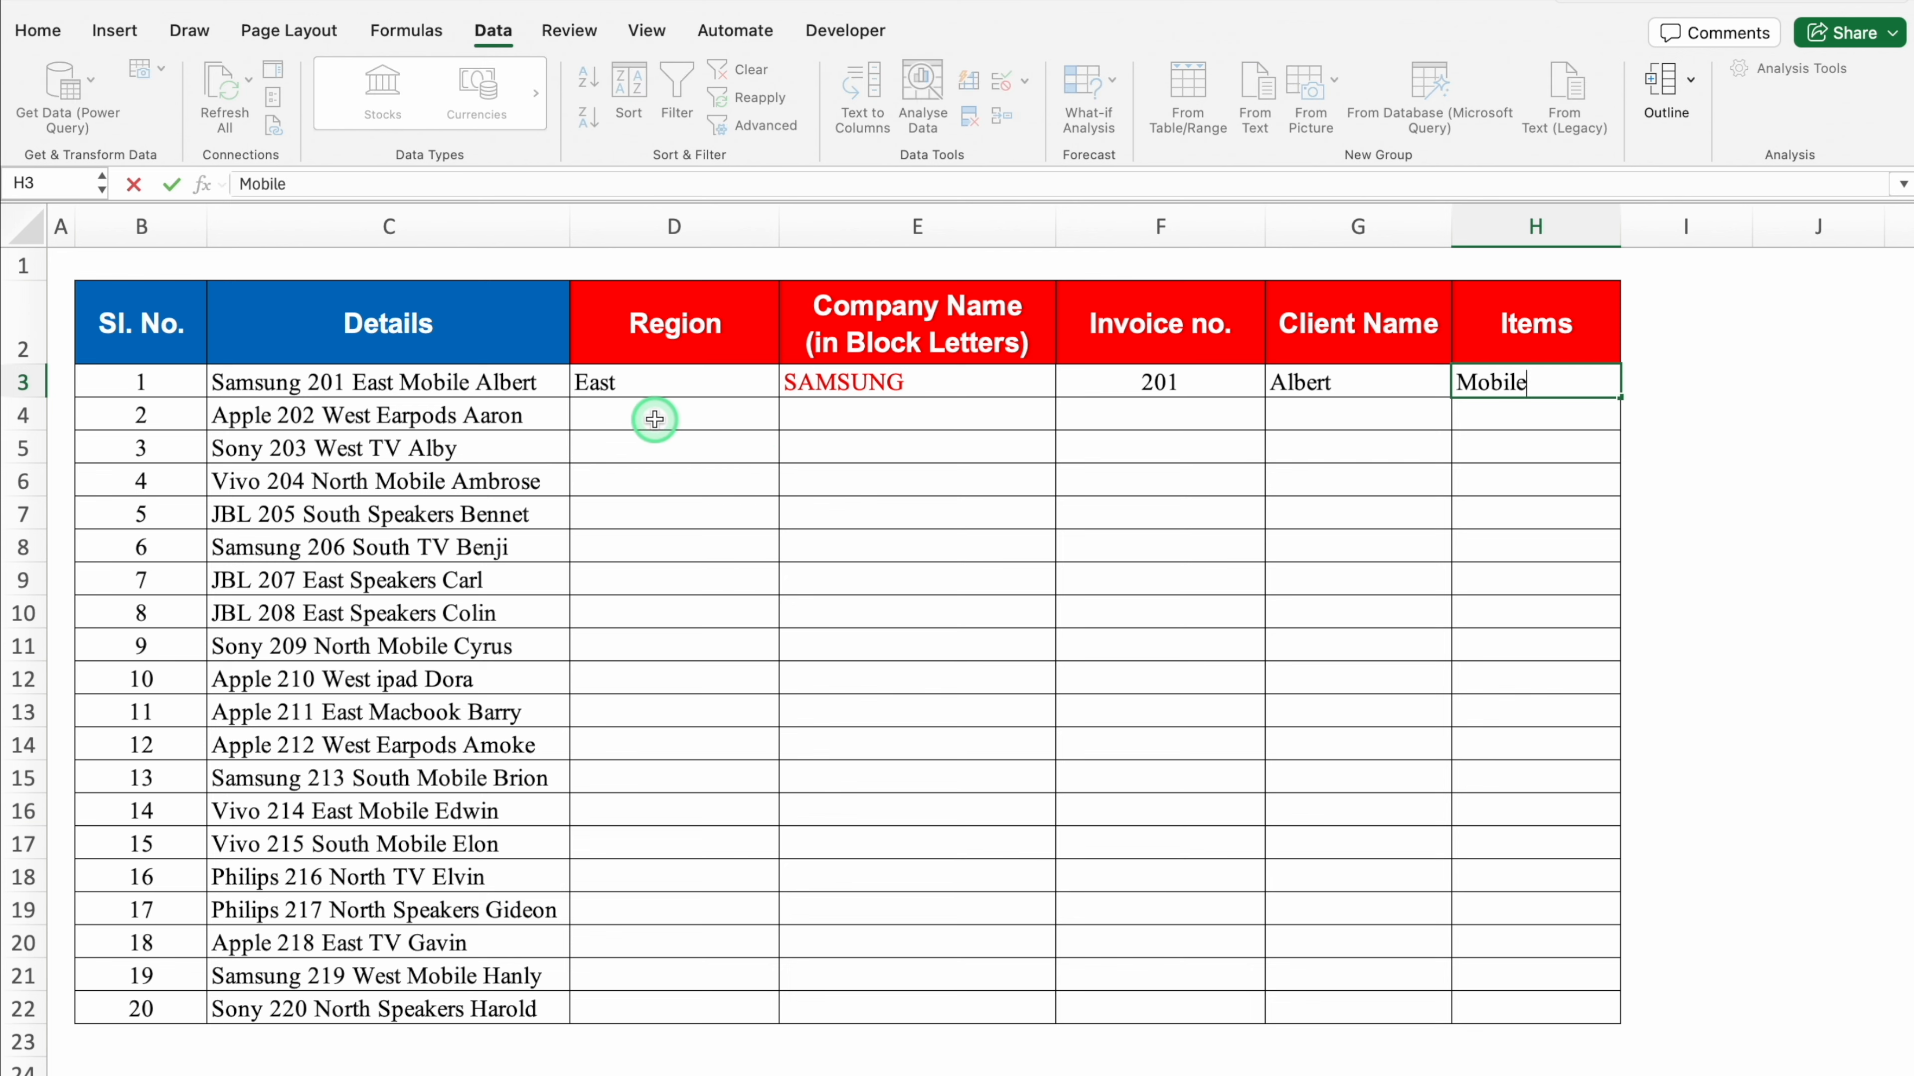
key(Return)
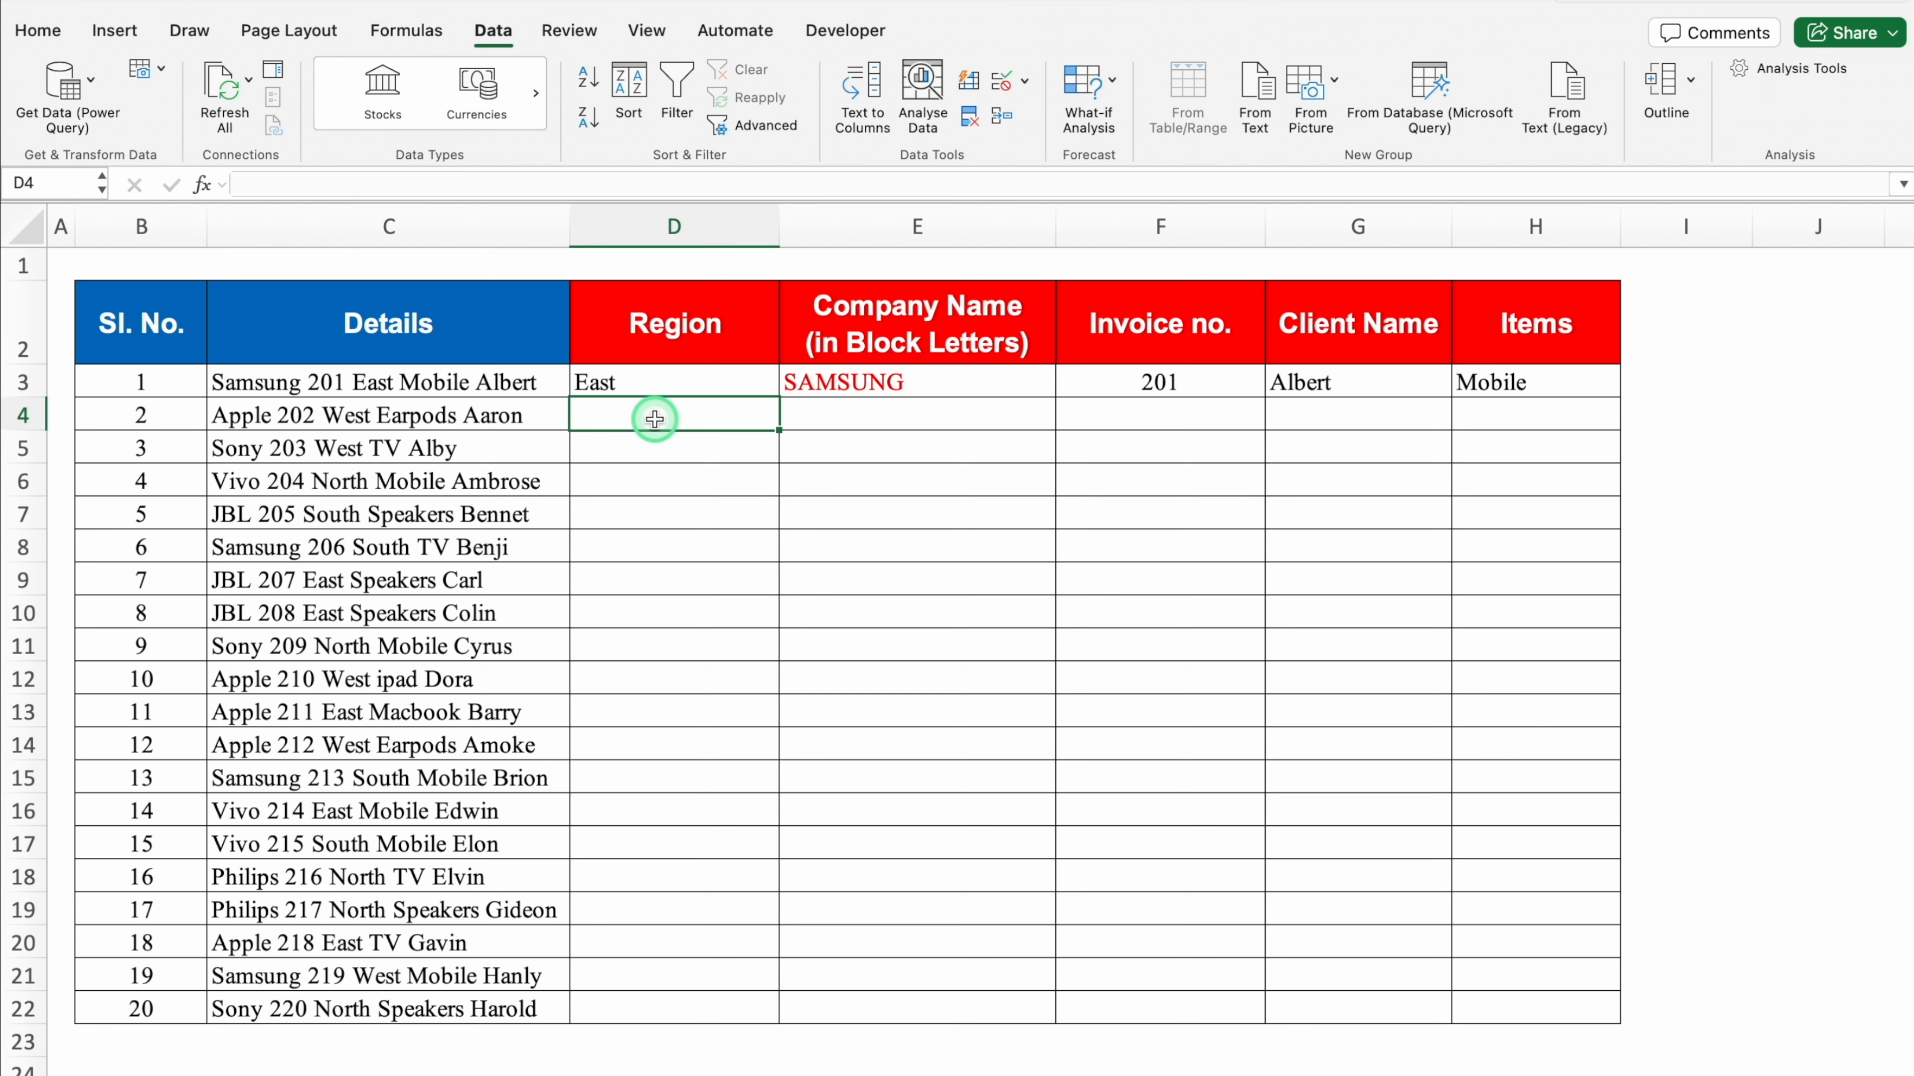
Flash Fill the Region, Company Name, Invoice no., Client Name and Items columns down to row 22 from the row 3 examples
key(ctrl+e)
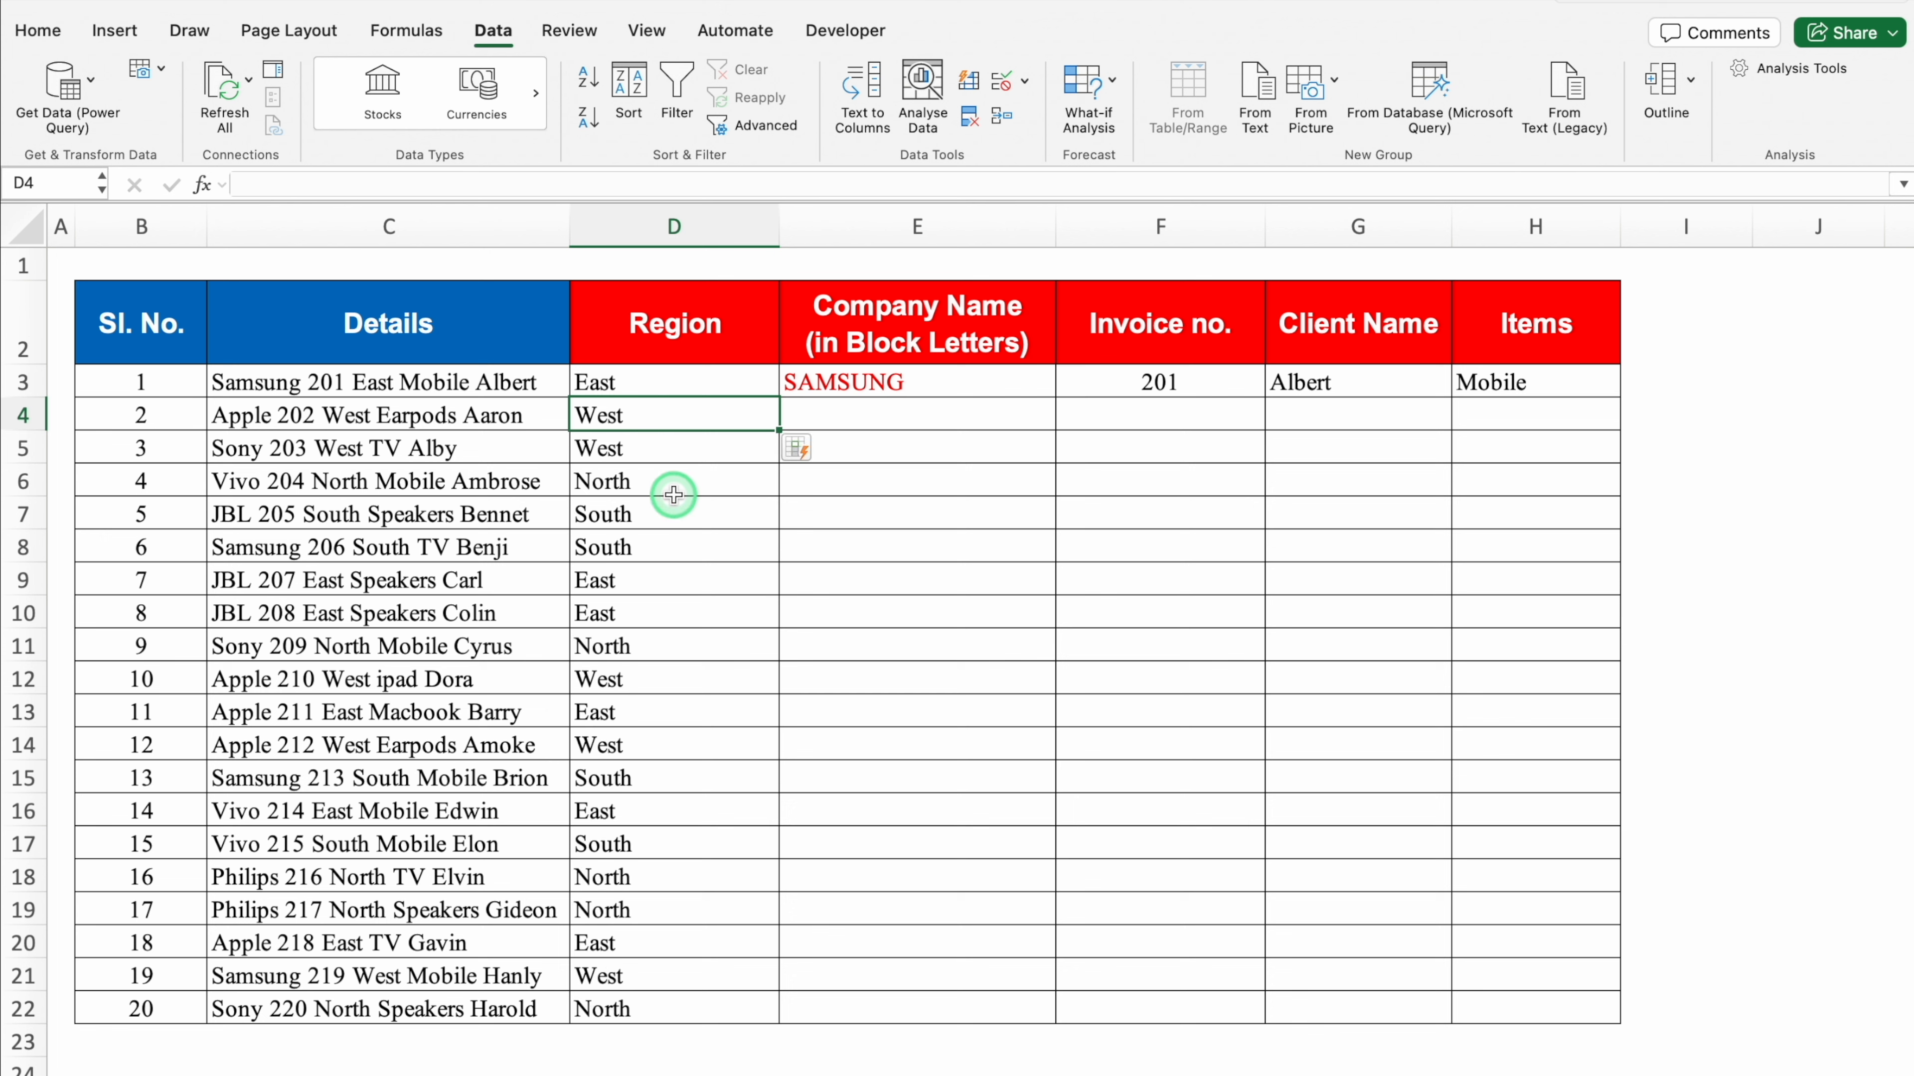
click(873, 413)
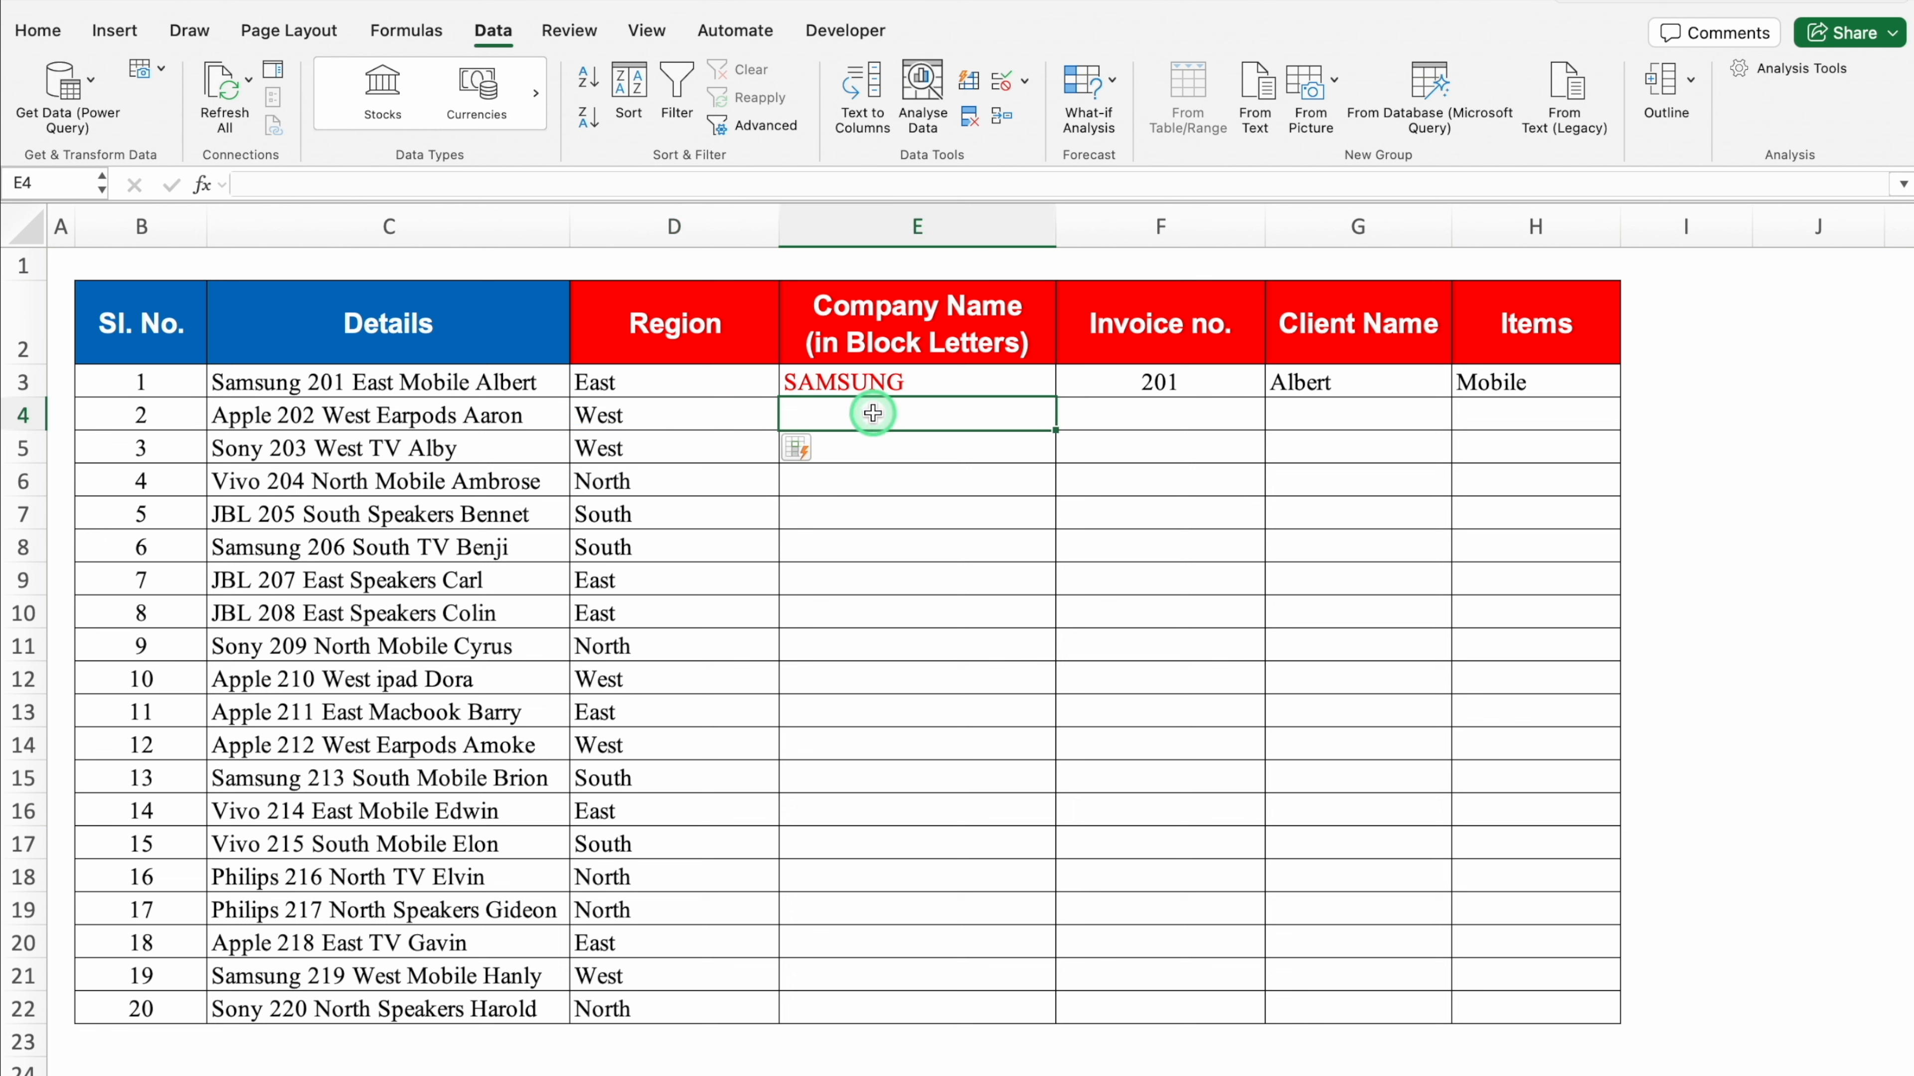
key(ctrl+e)
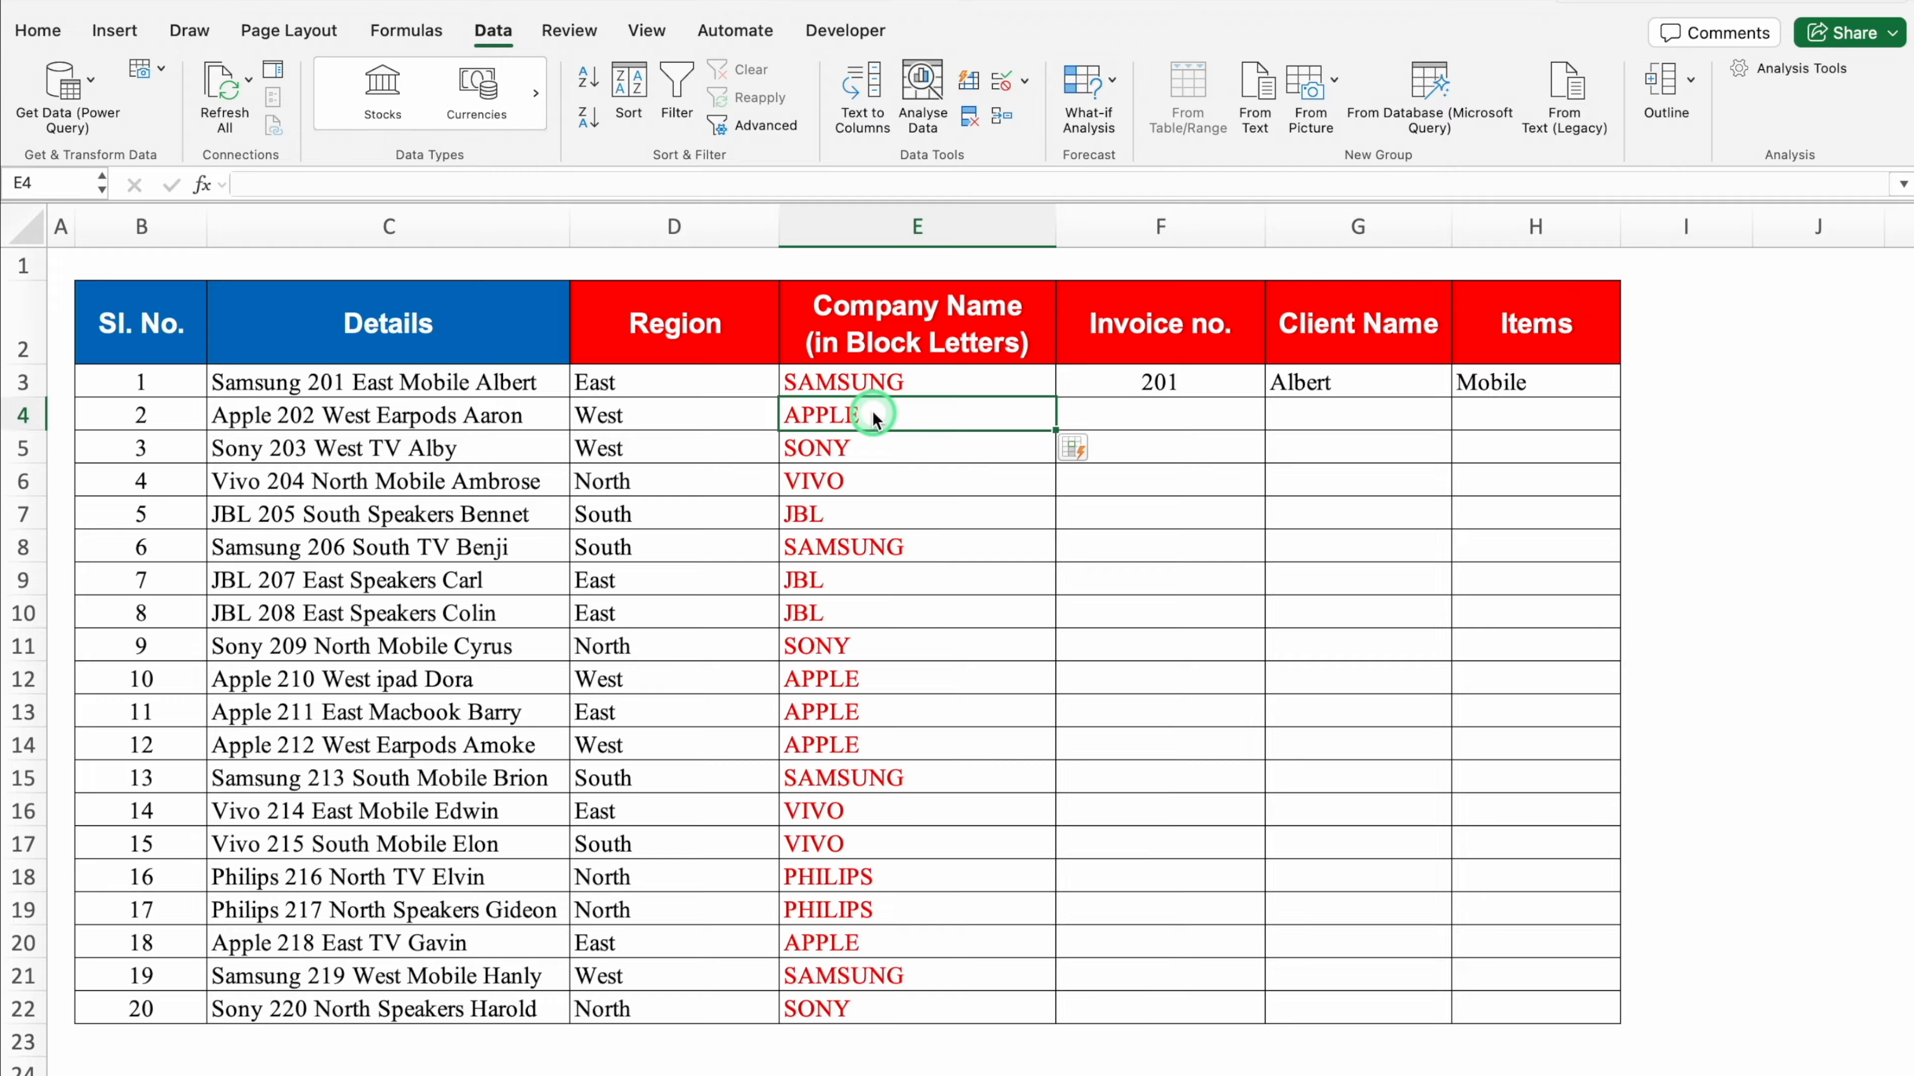
click(1197, 416)
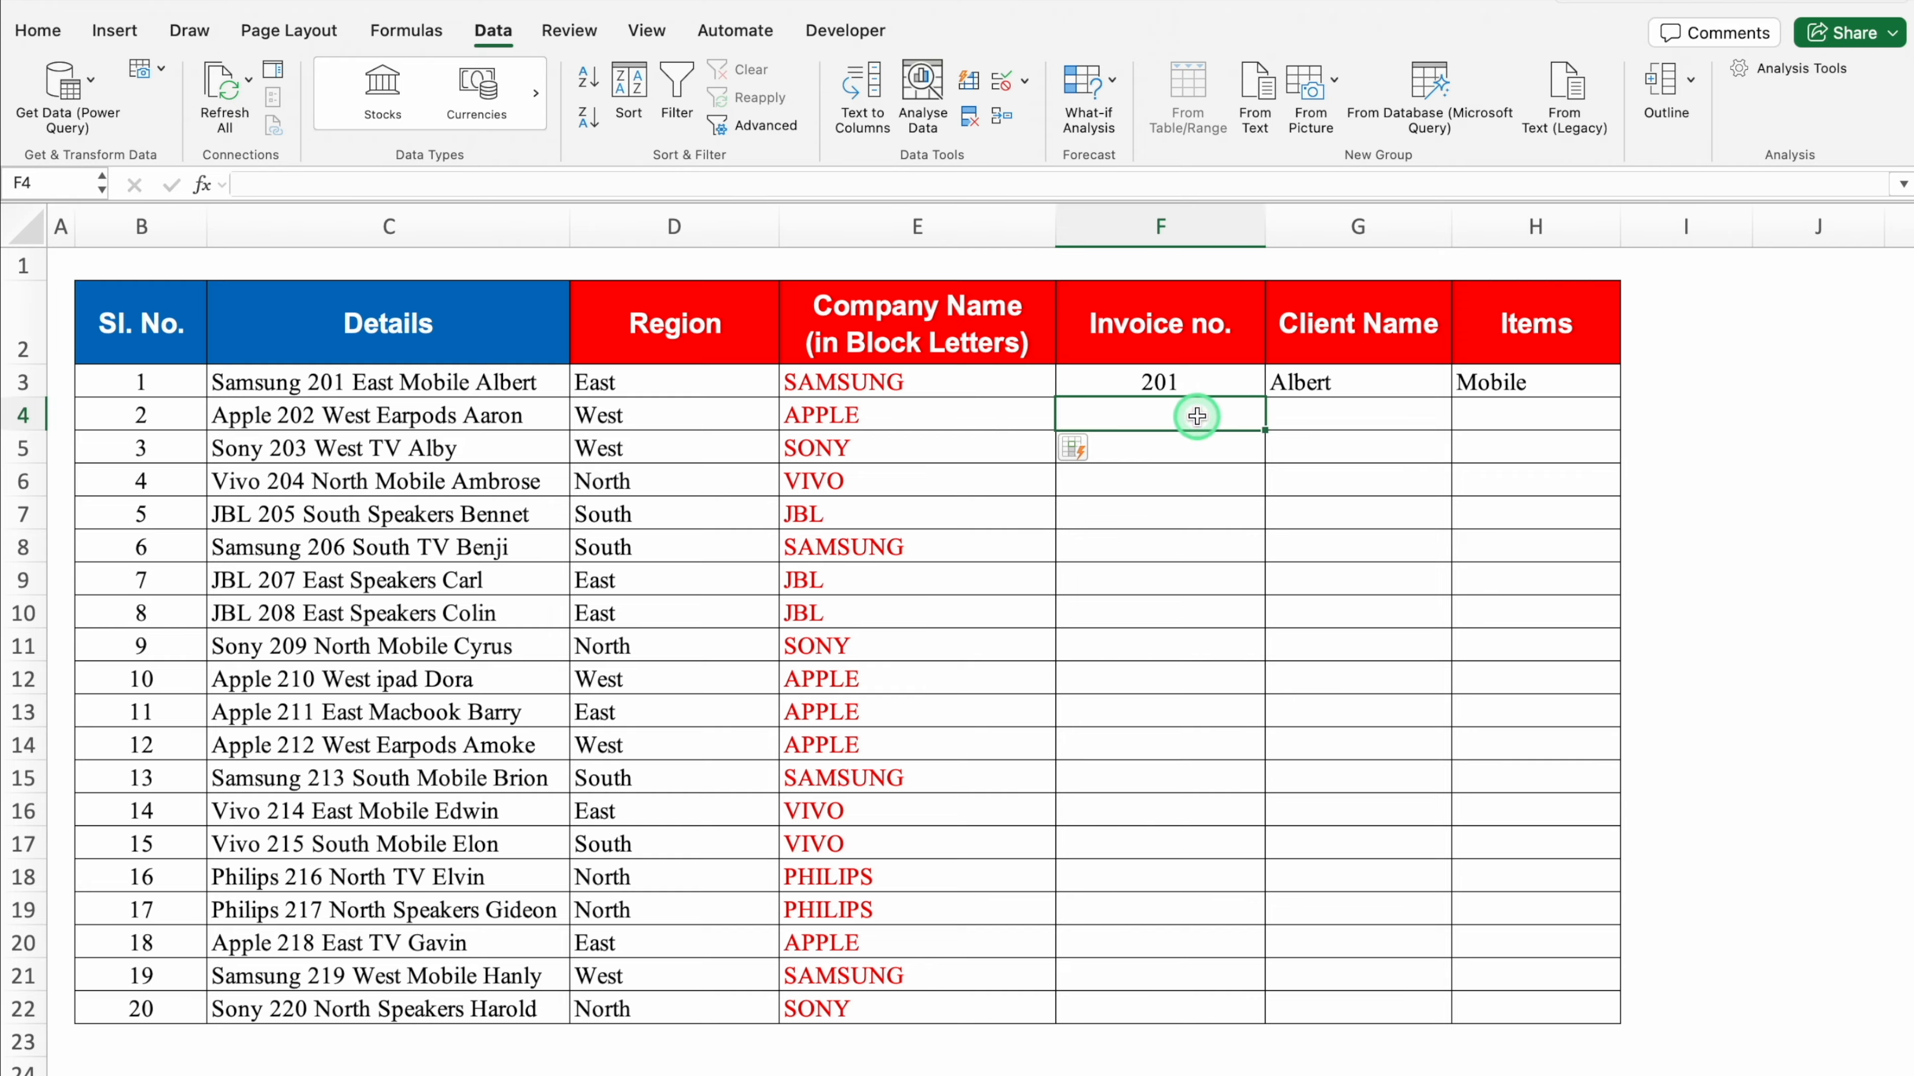
key(ctrl+e)
click(1322, 416)
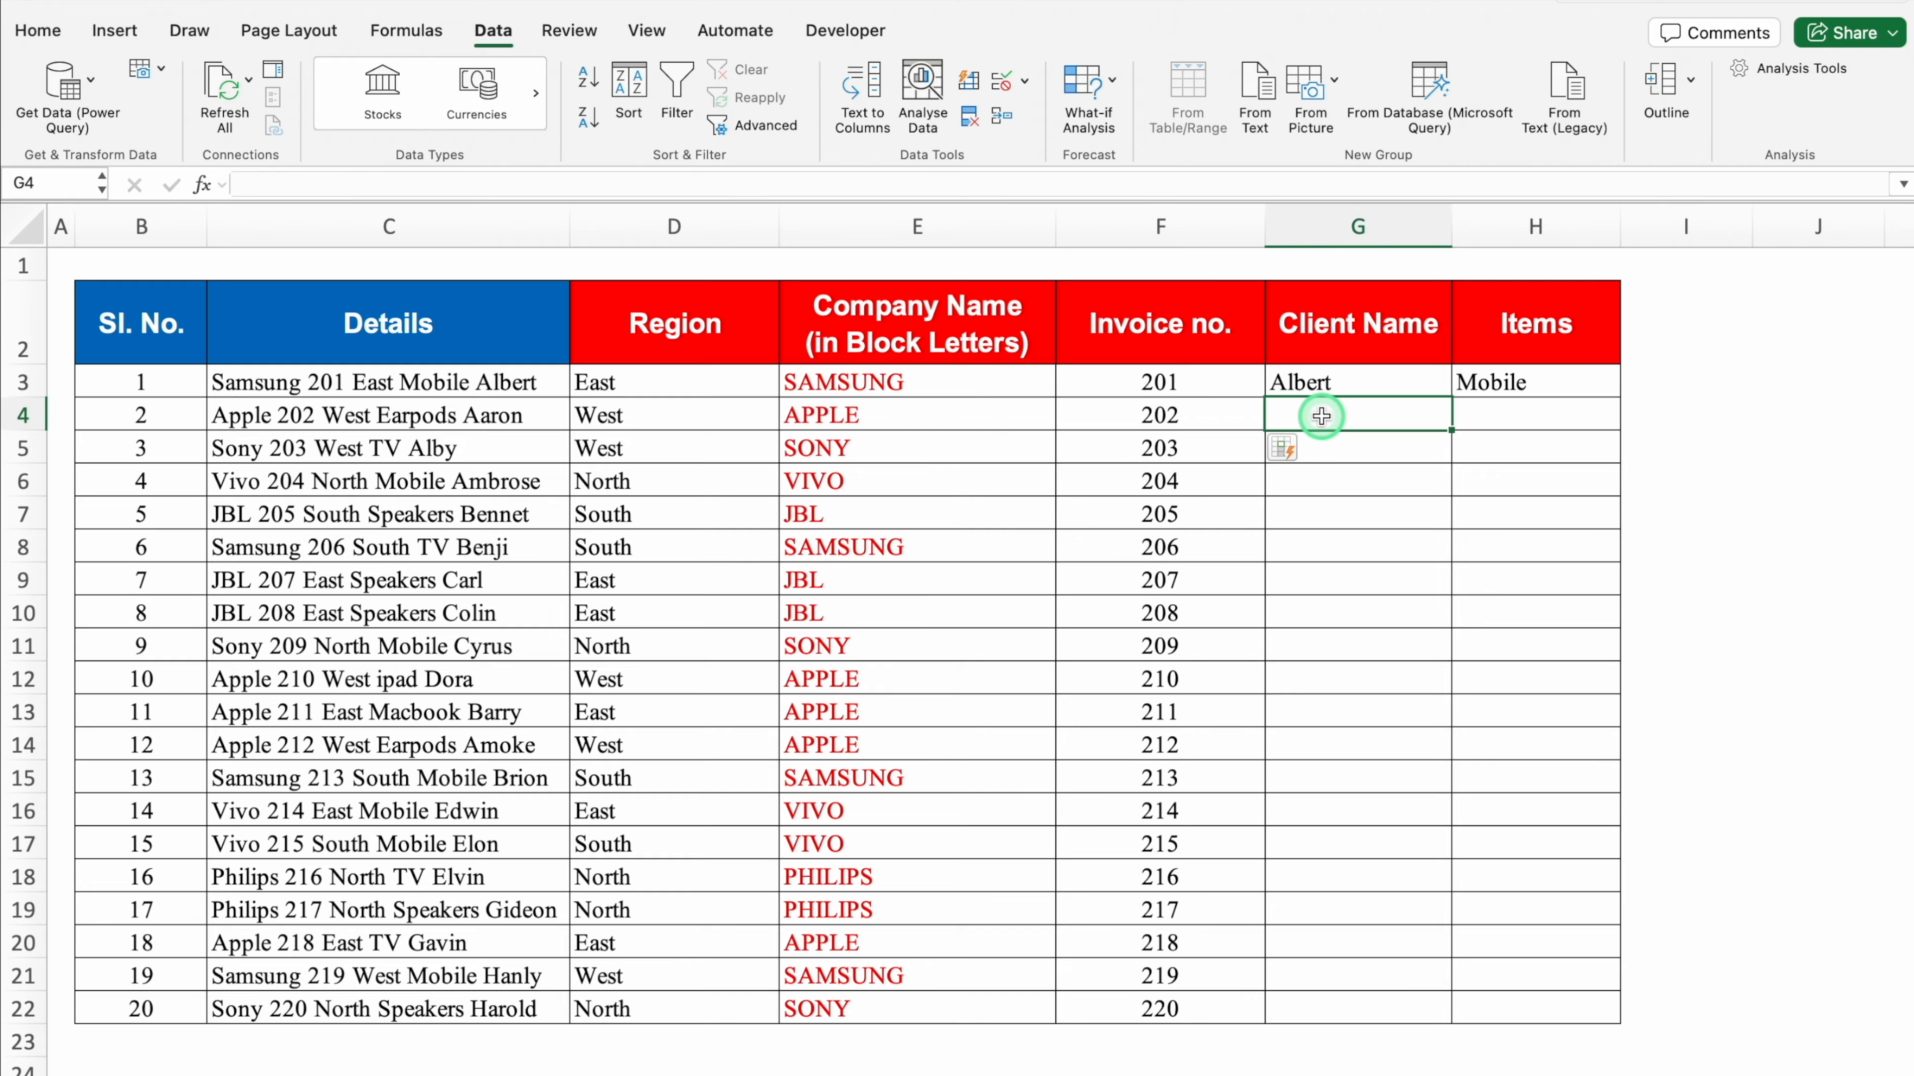
key(ctrl+e)
click(1502, 415)
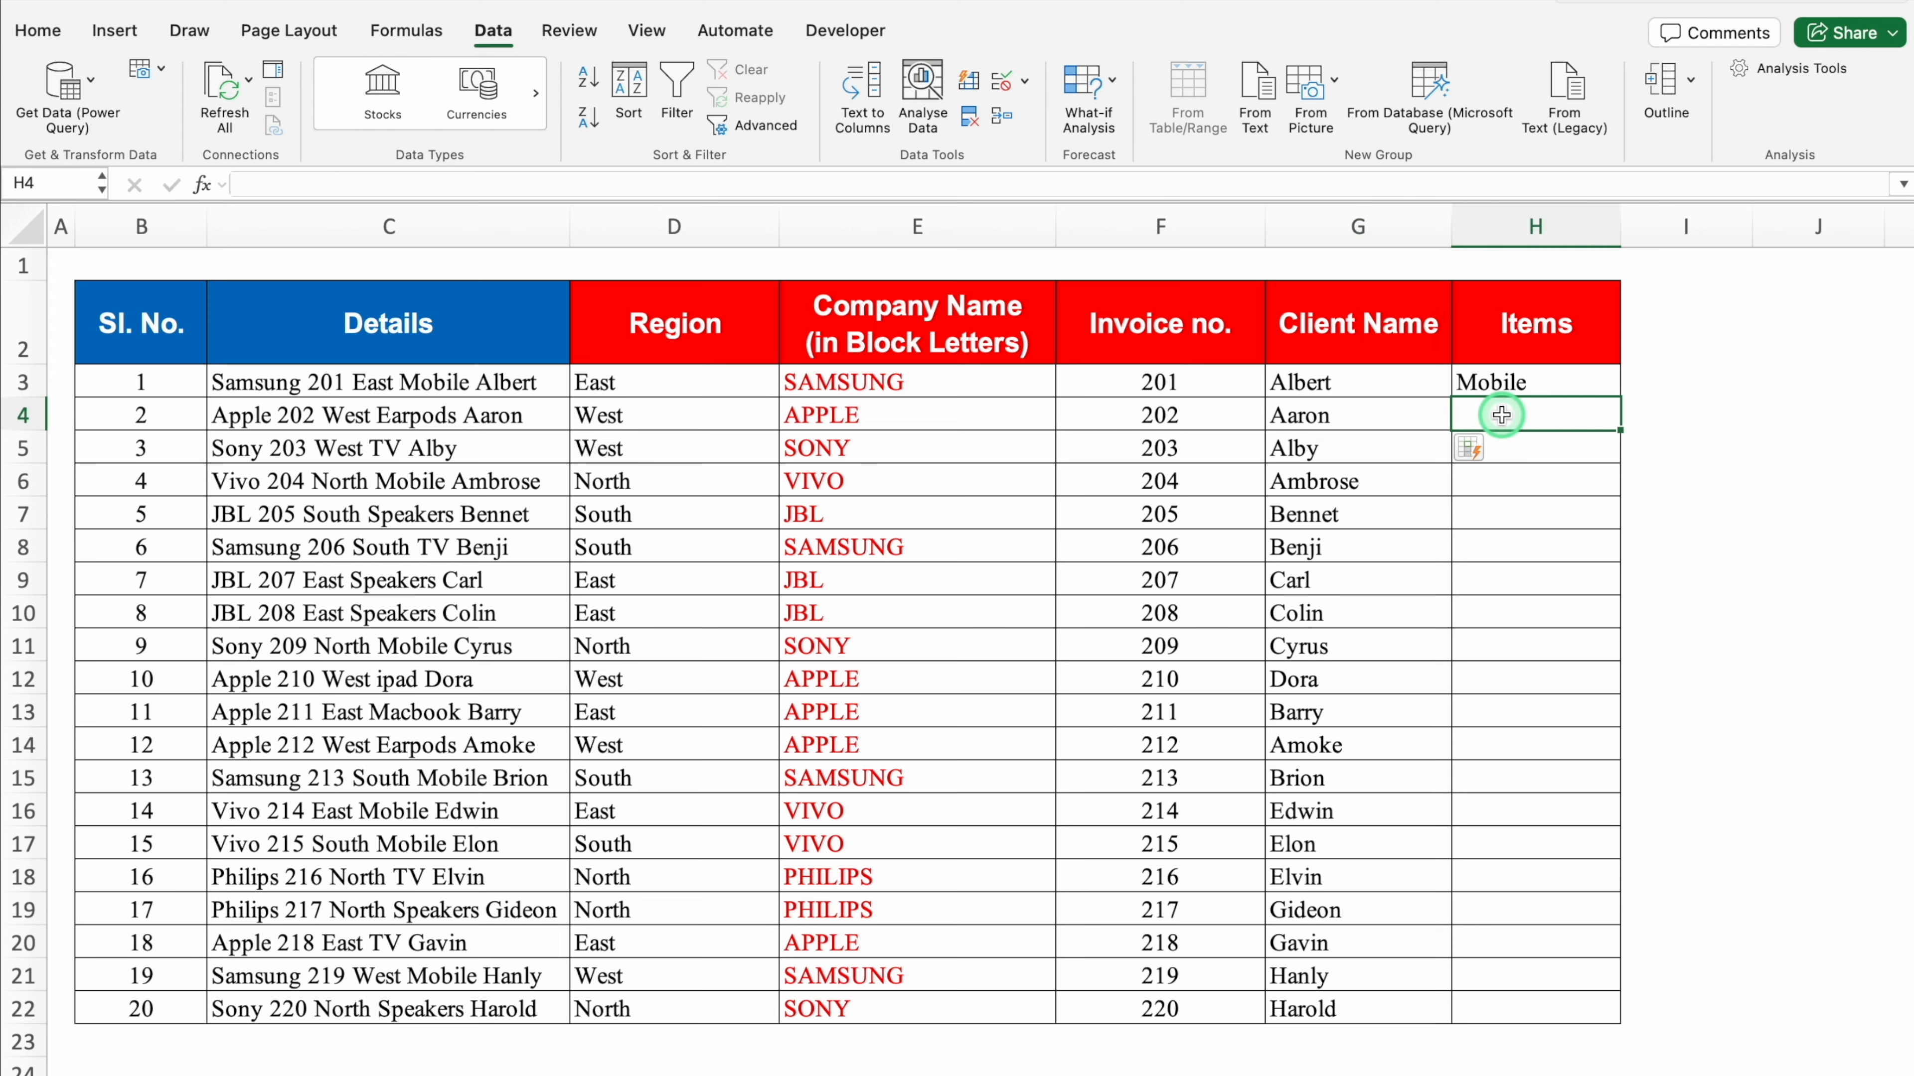
key(ctrl+e)
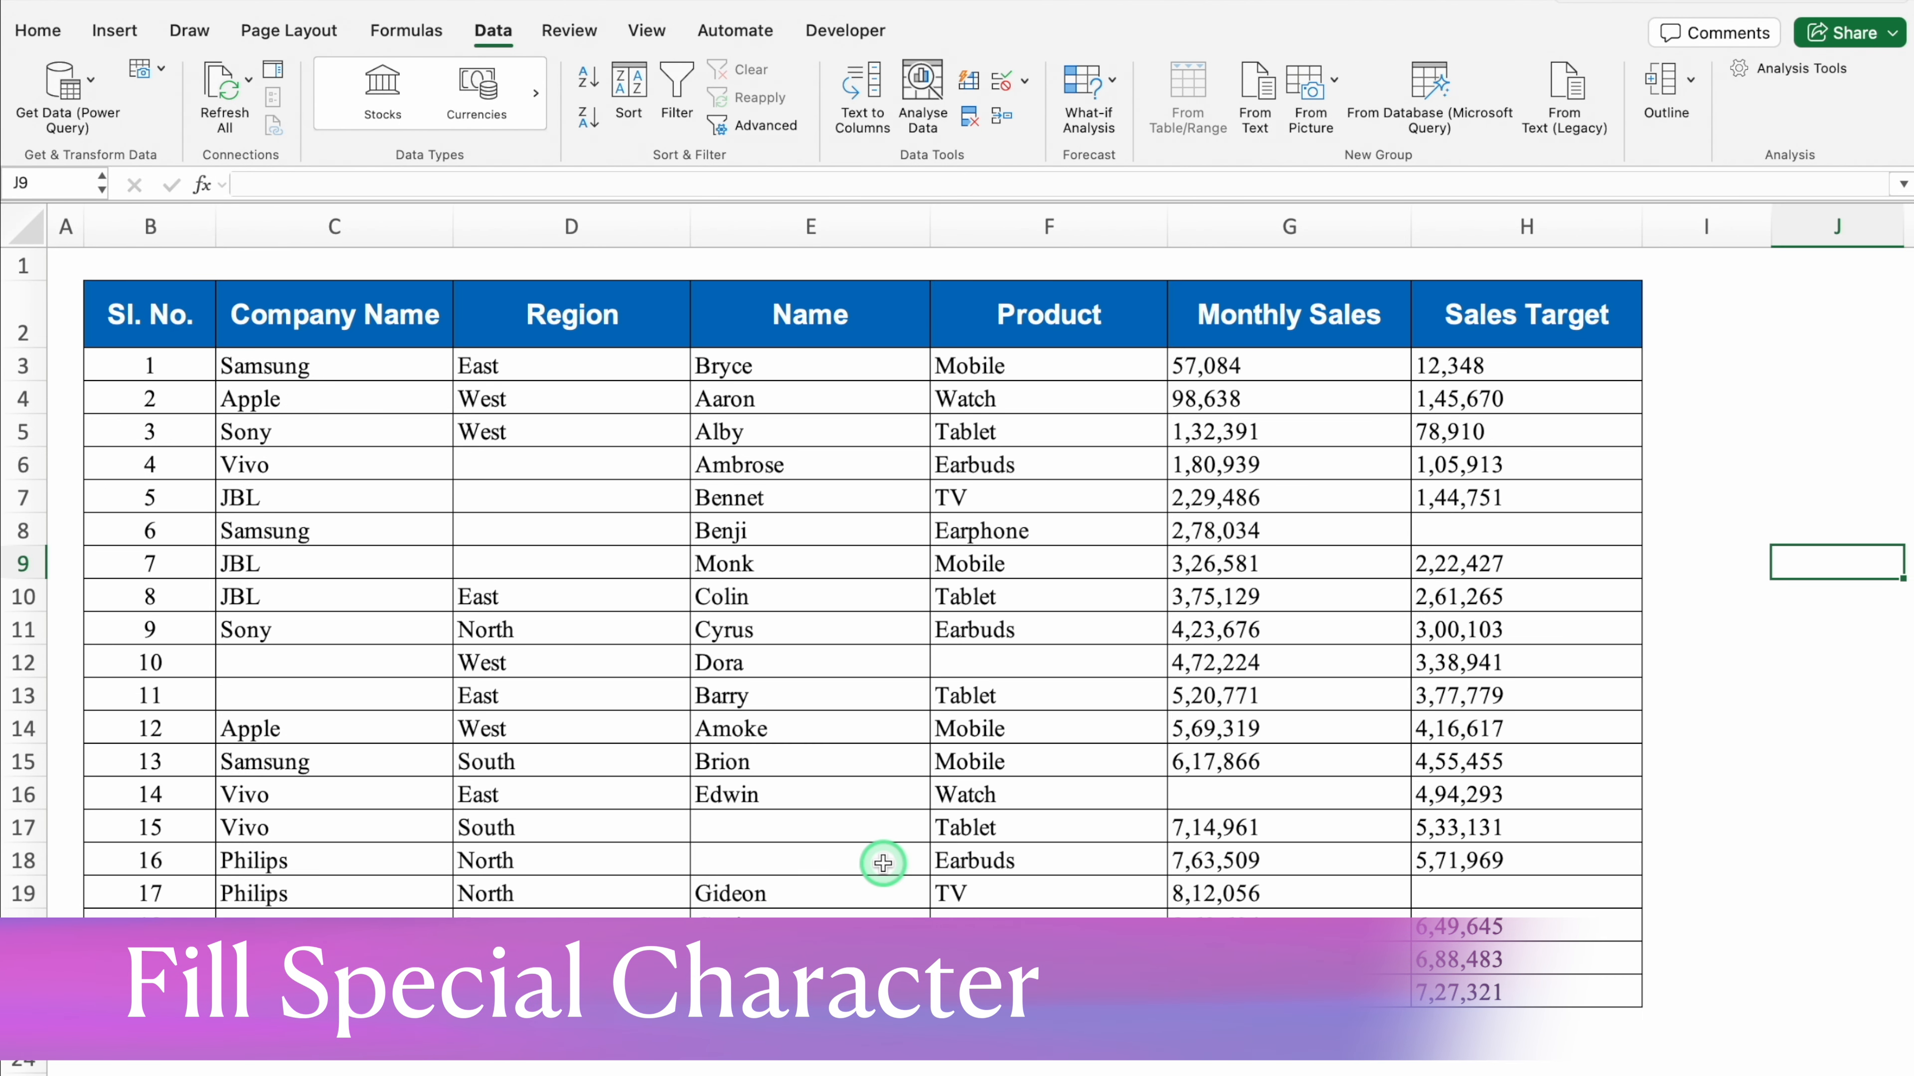
Check the empty Region and Company Name cells and select every blank cell in the sales table with Go To Special, Blanks
click(557, 463)
click(586, 496)
click(612, 537)
click(620, 557)
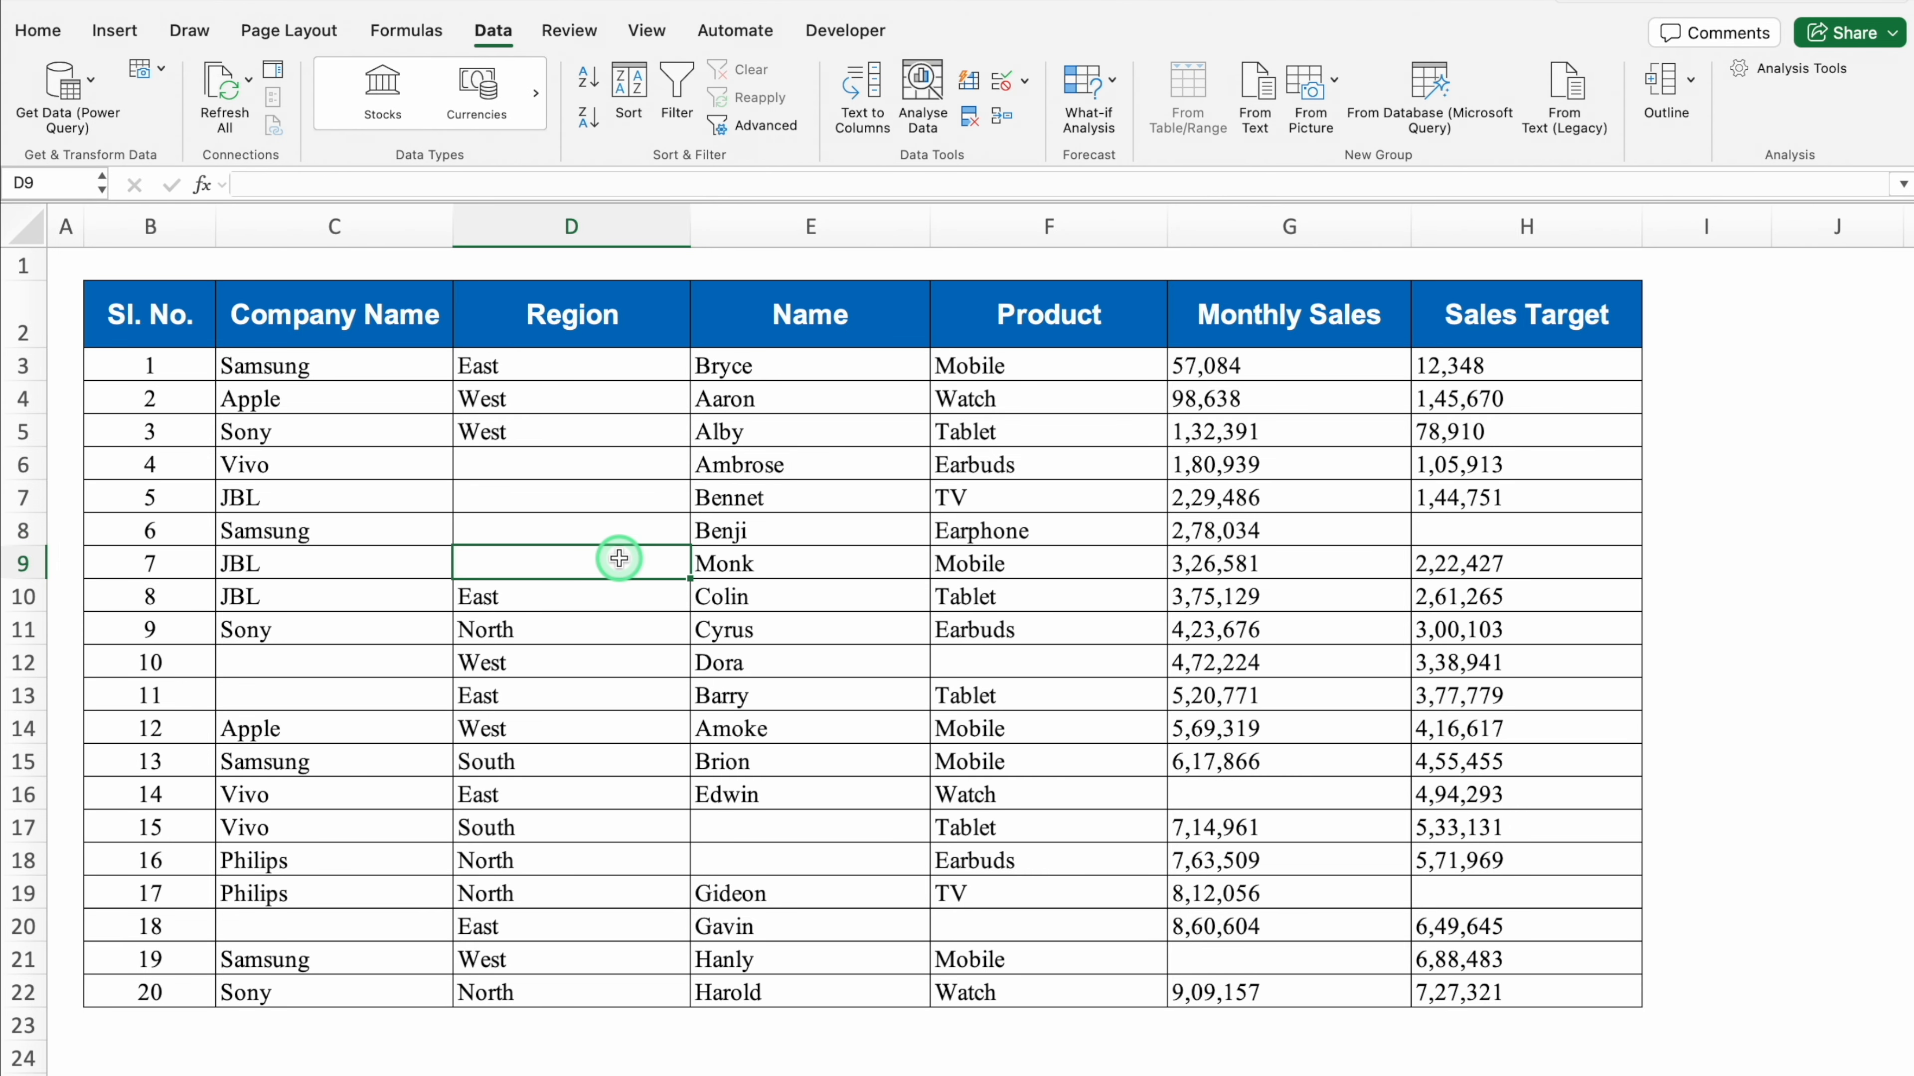
click(371, 665)
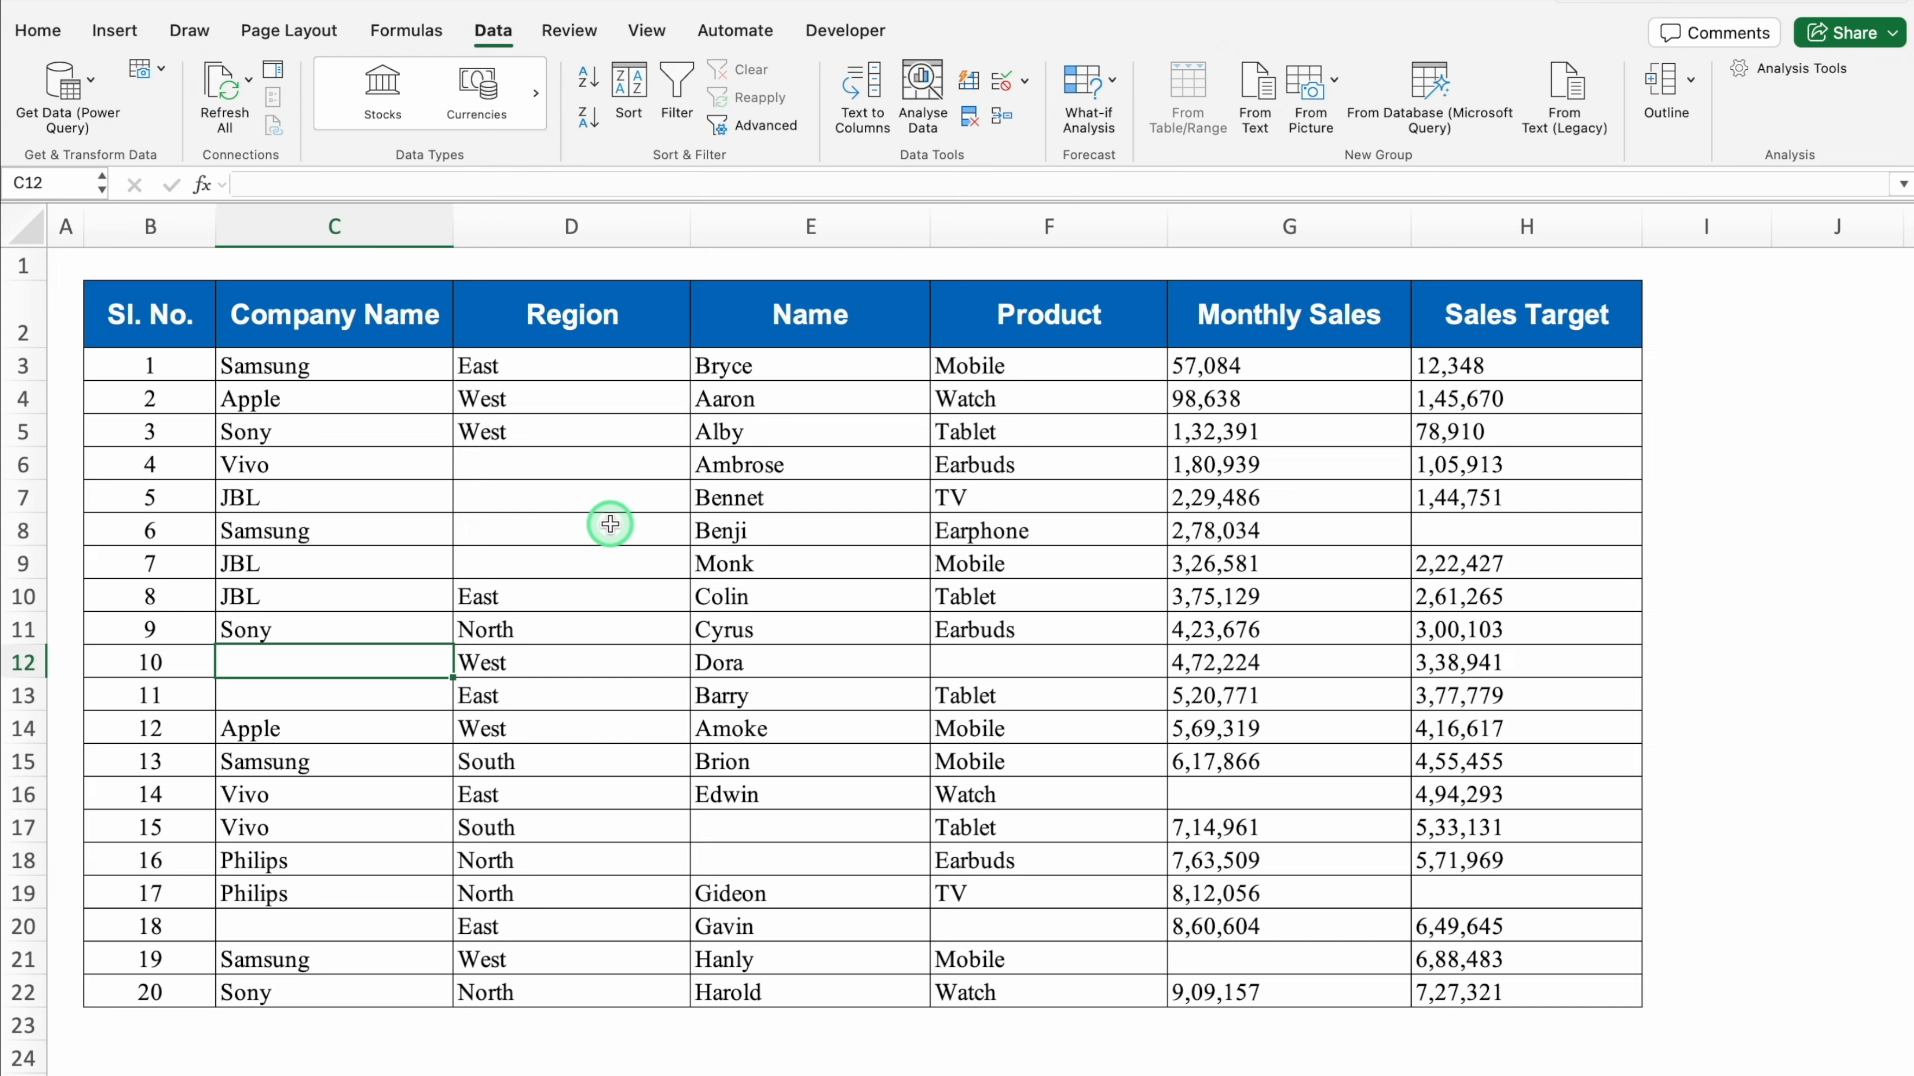
click(332, 482)
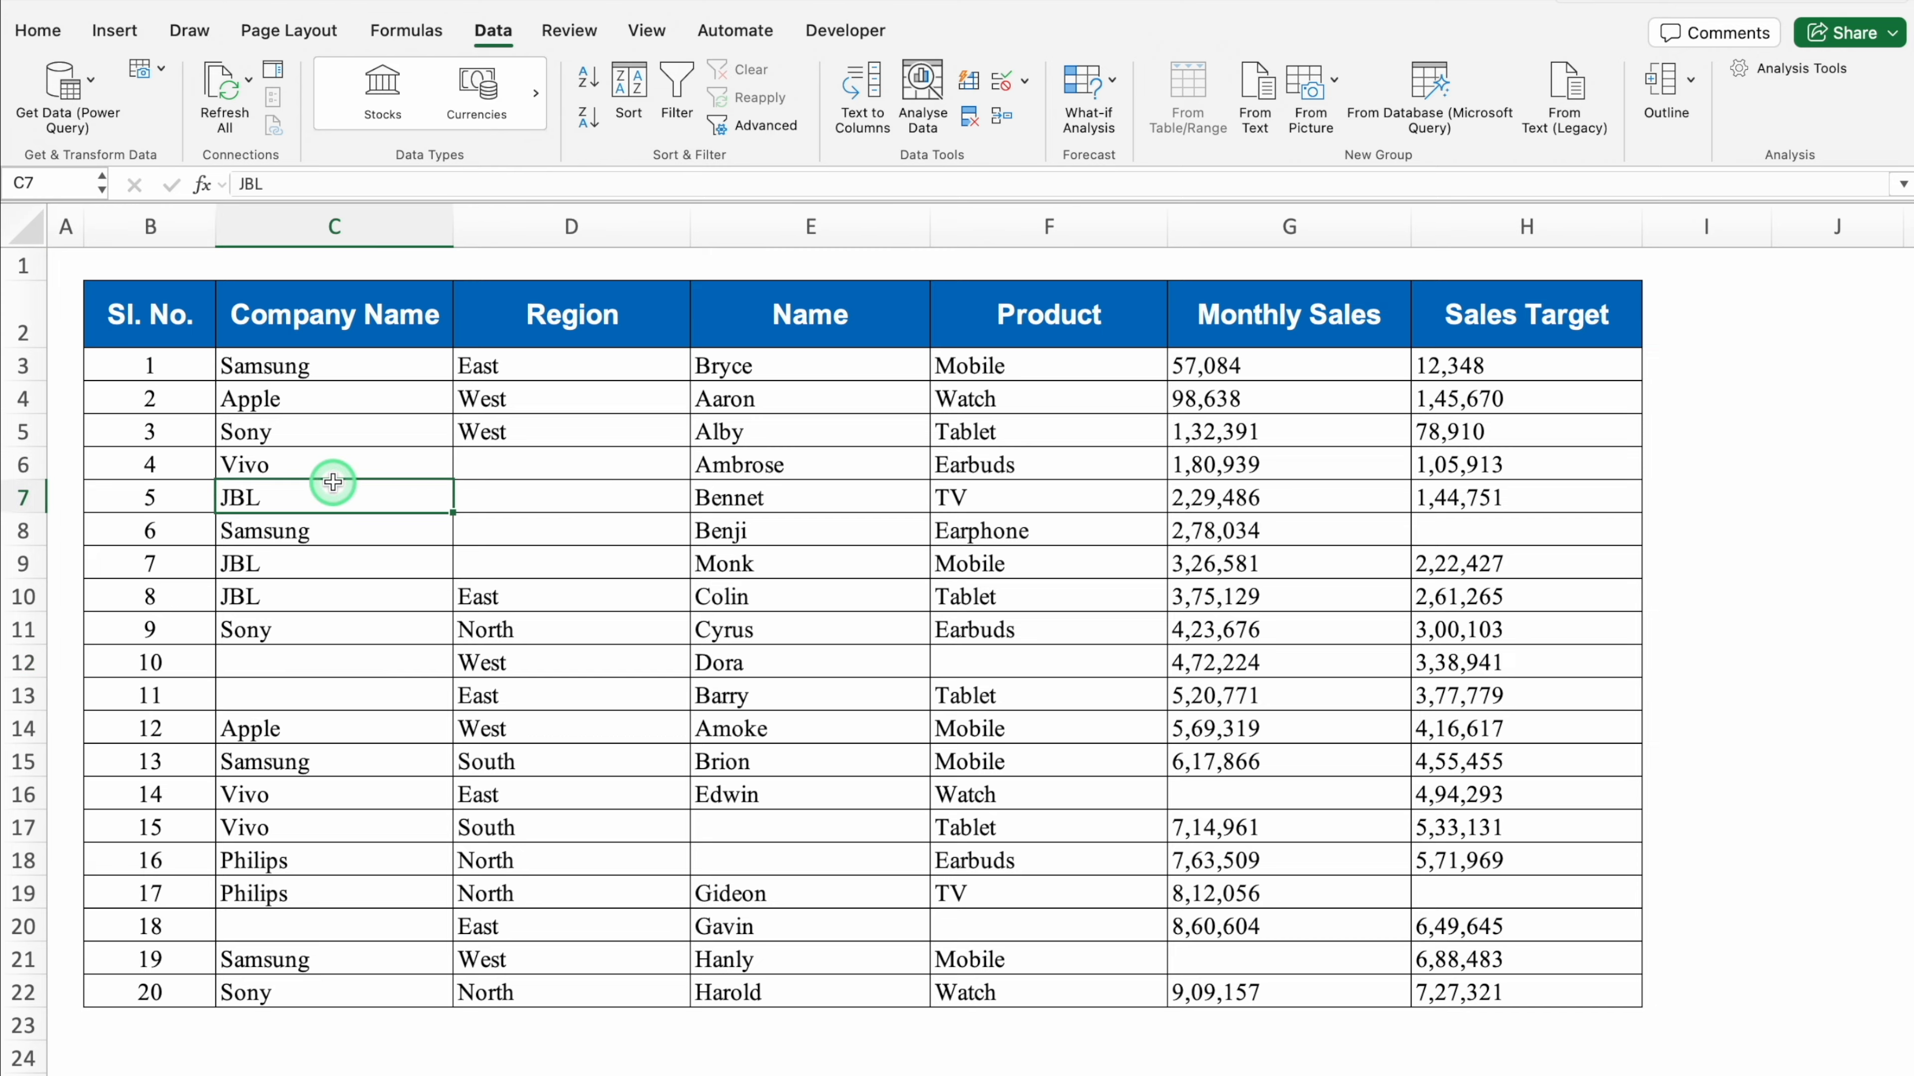
key(ctrl+a)
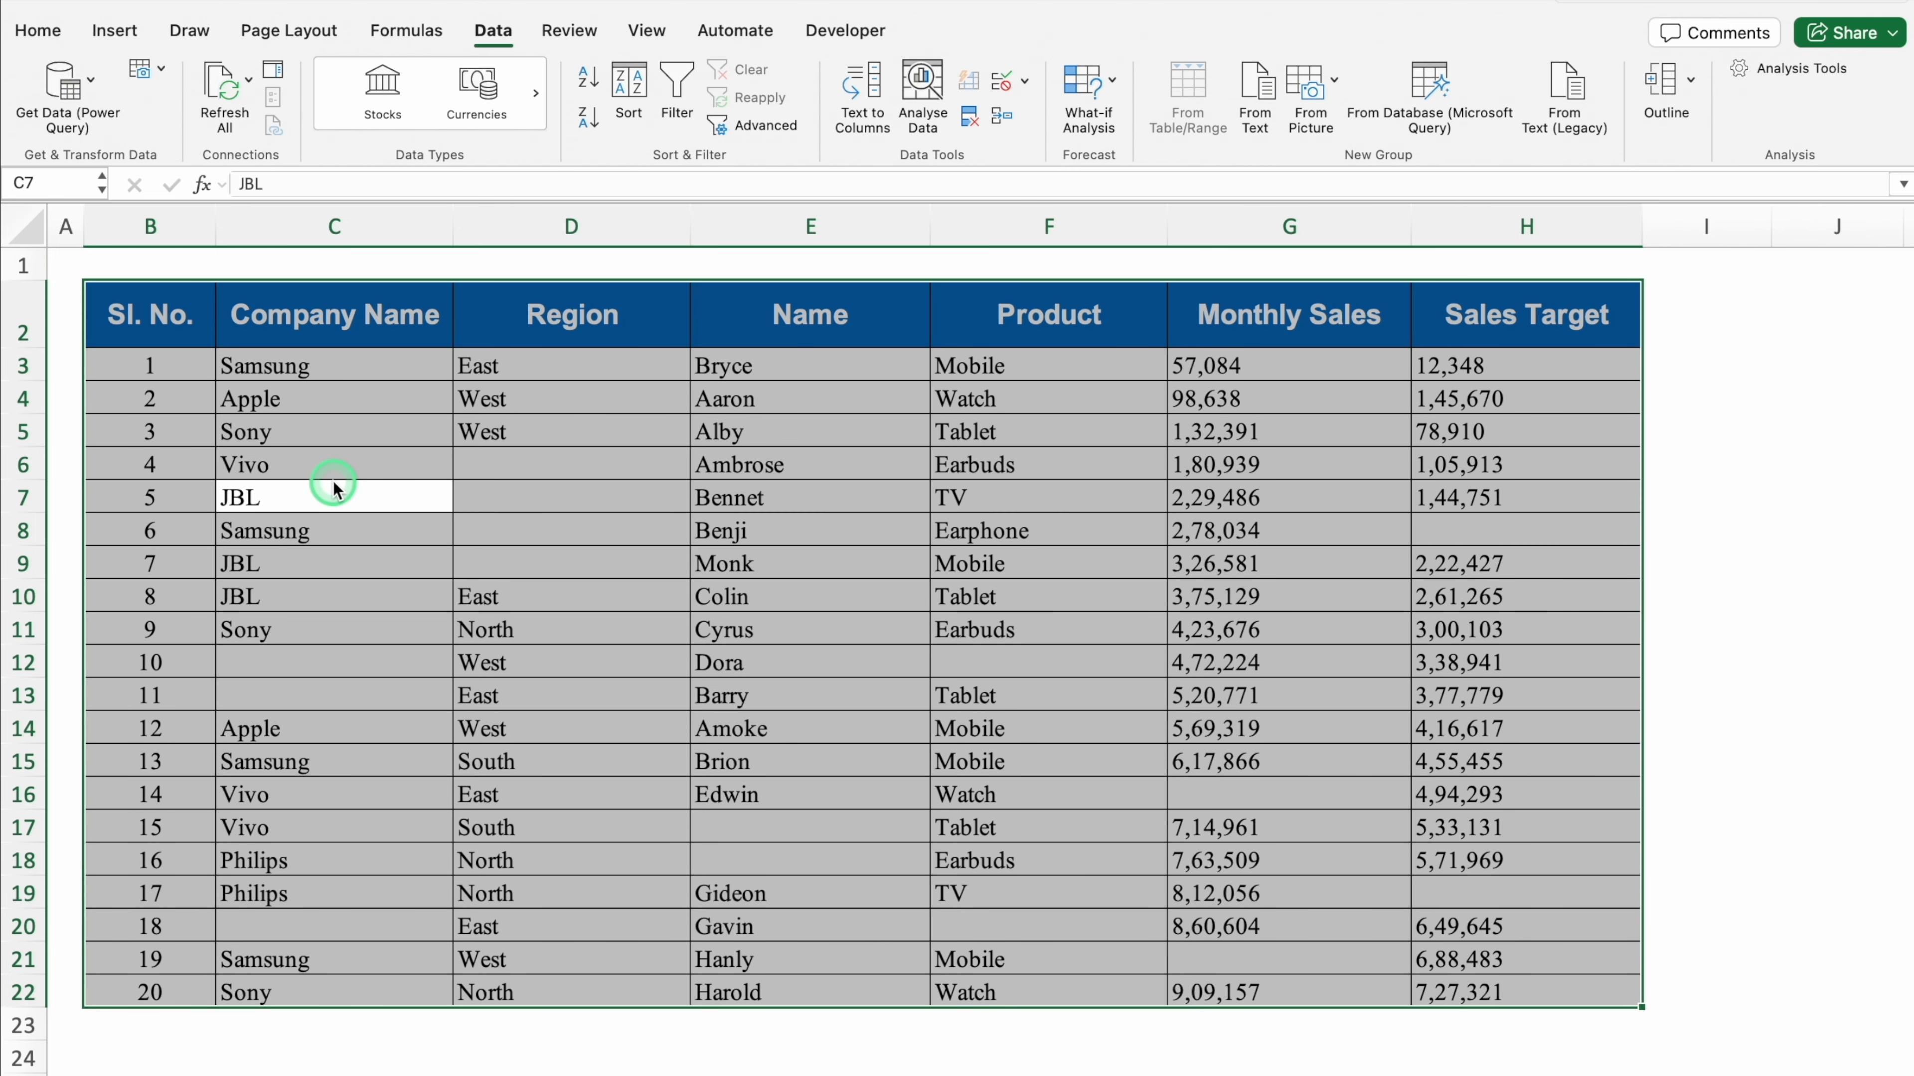
key(ctrl+g)
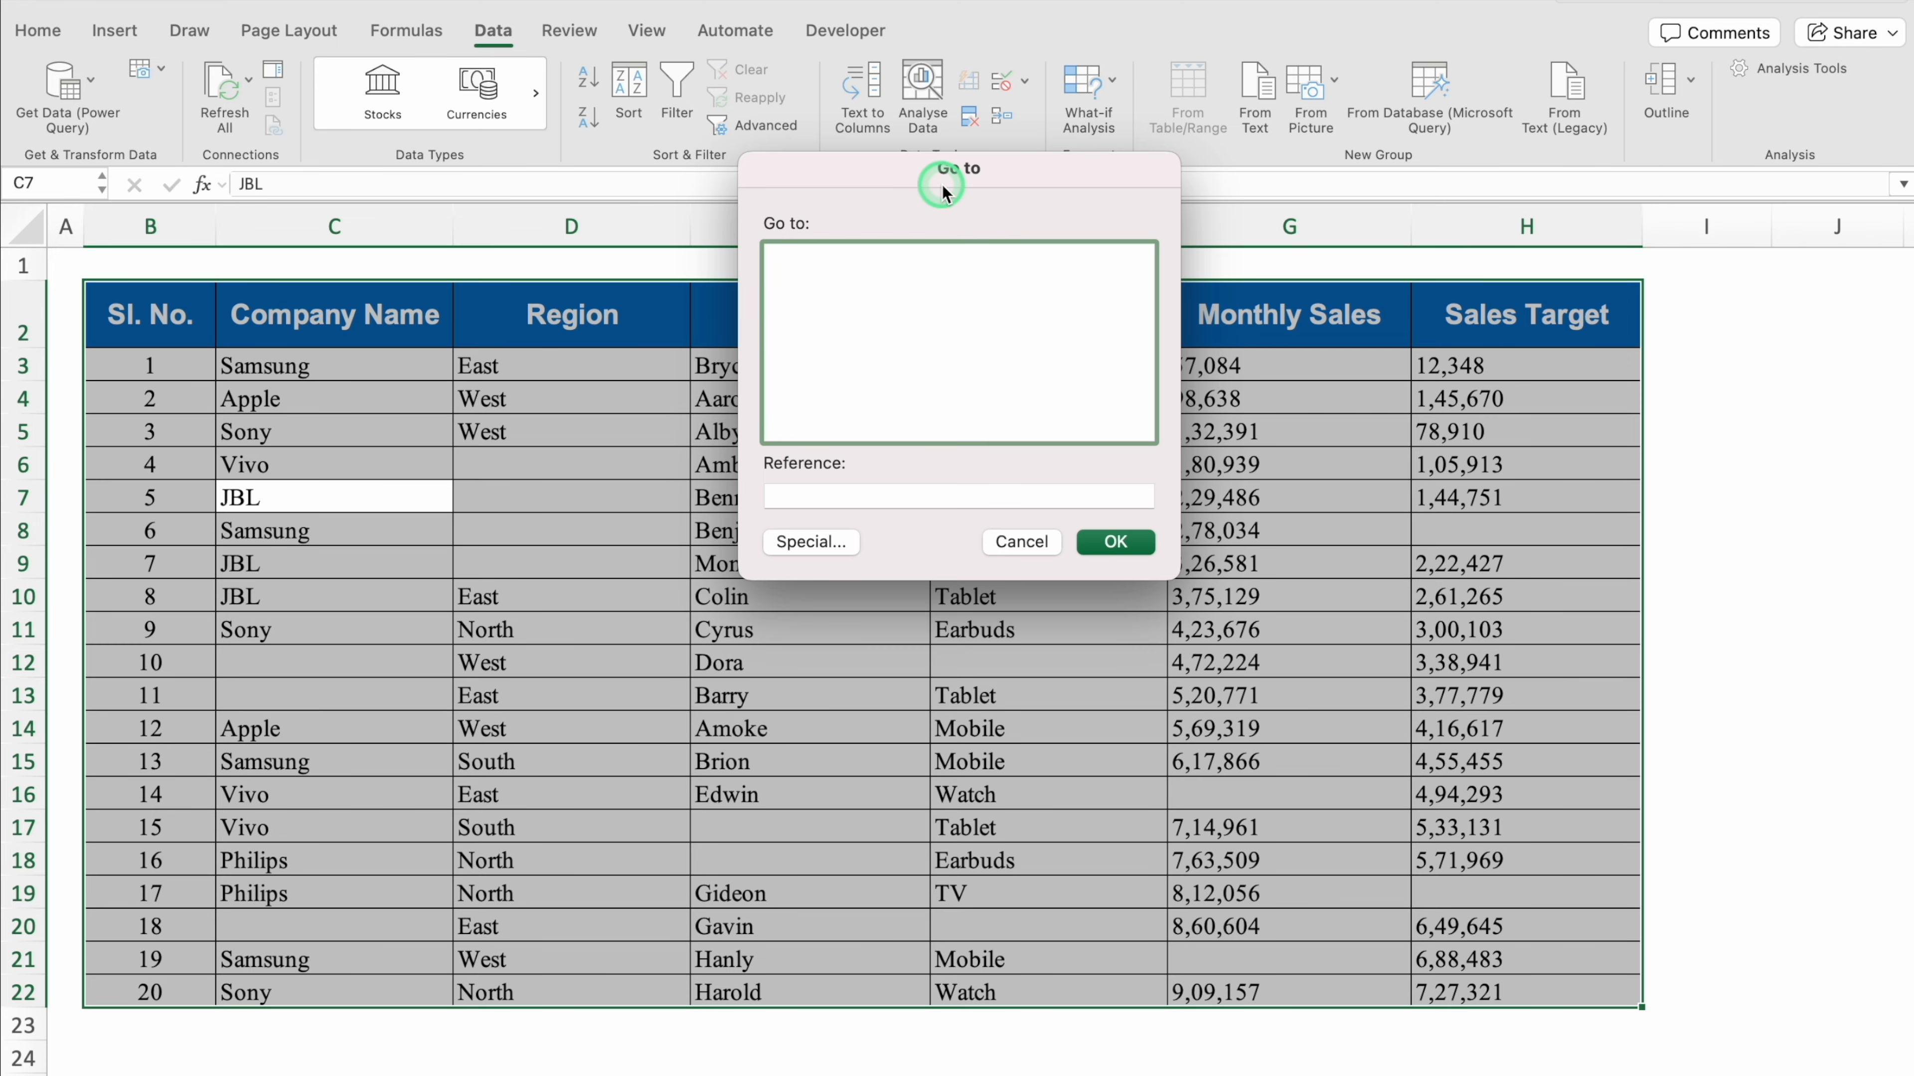
click(820, 543)
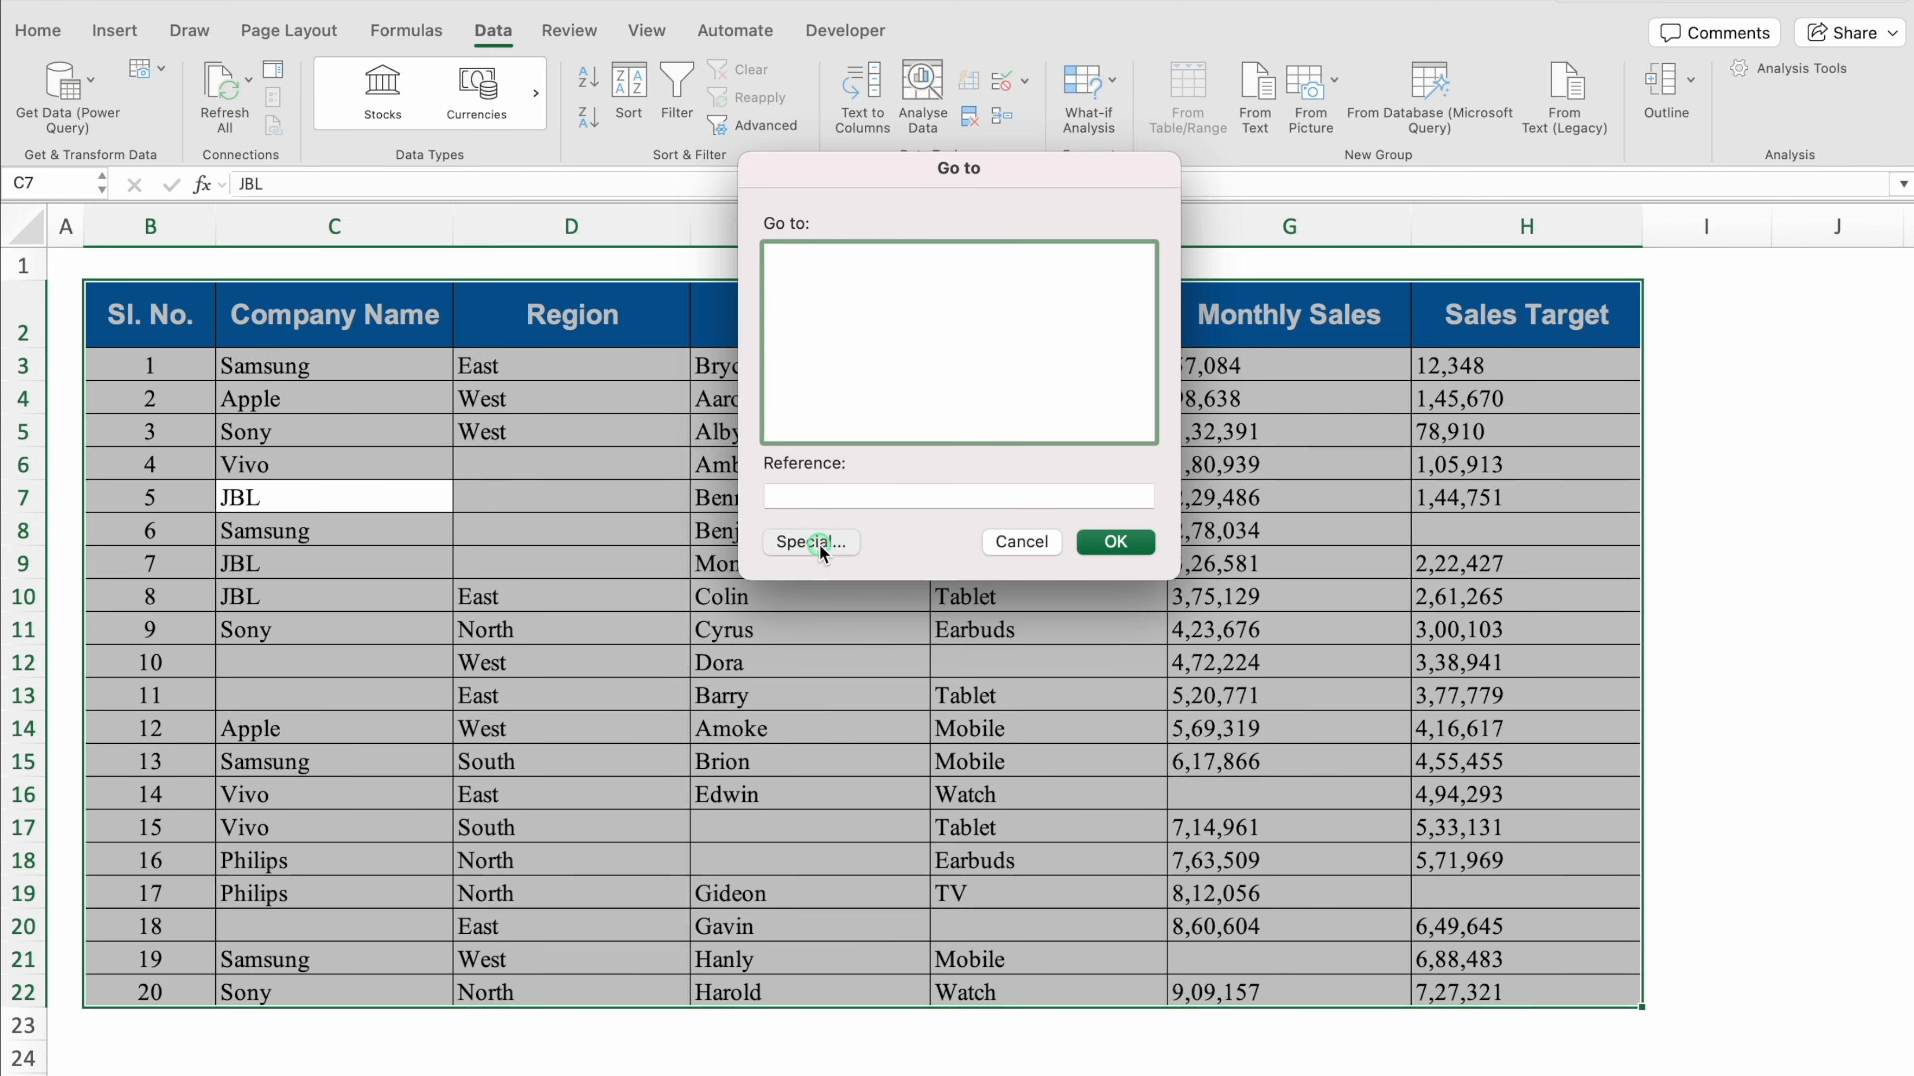
click(778, 321)
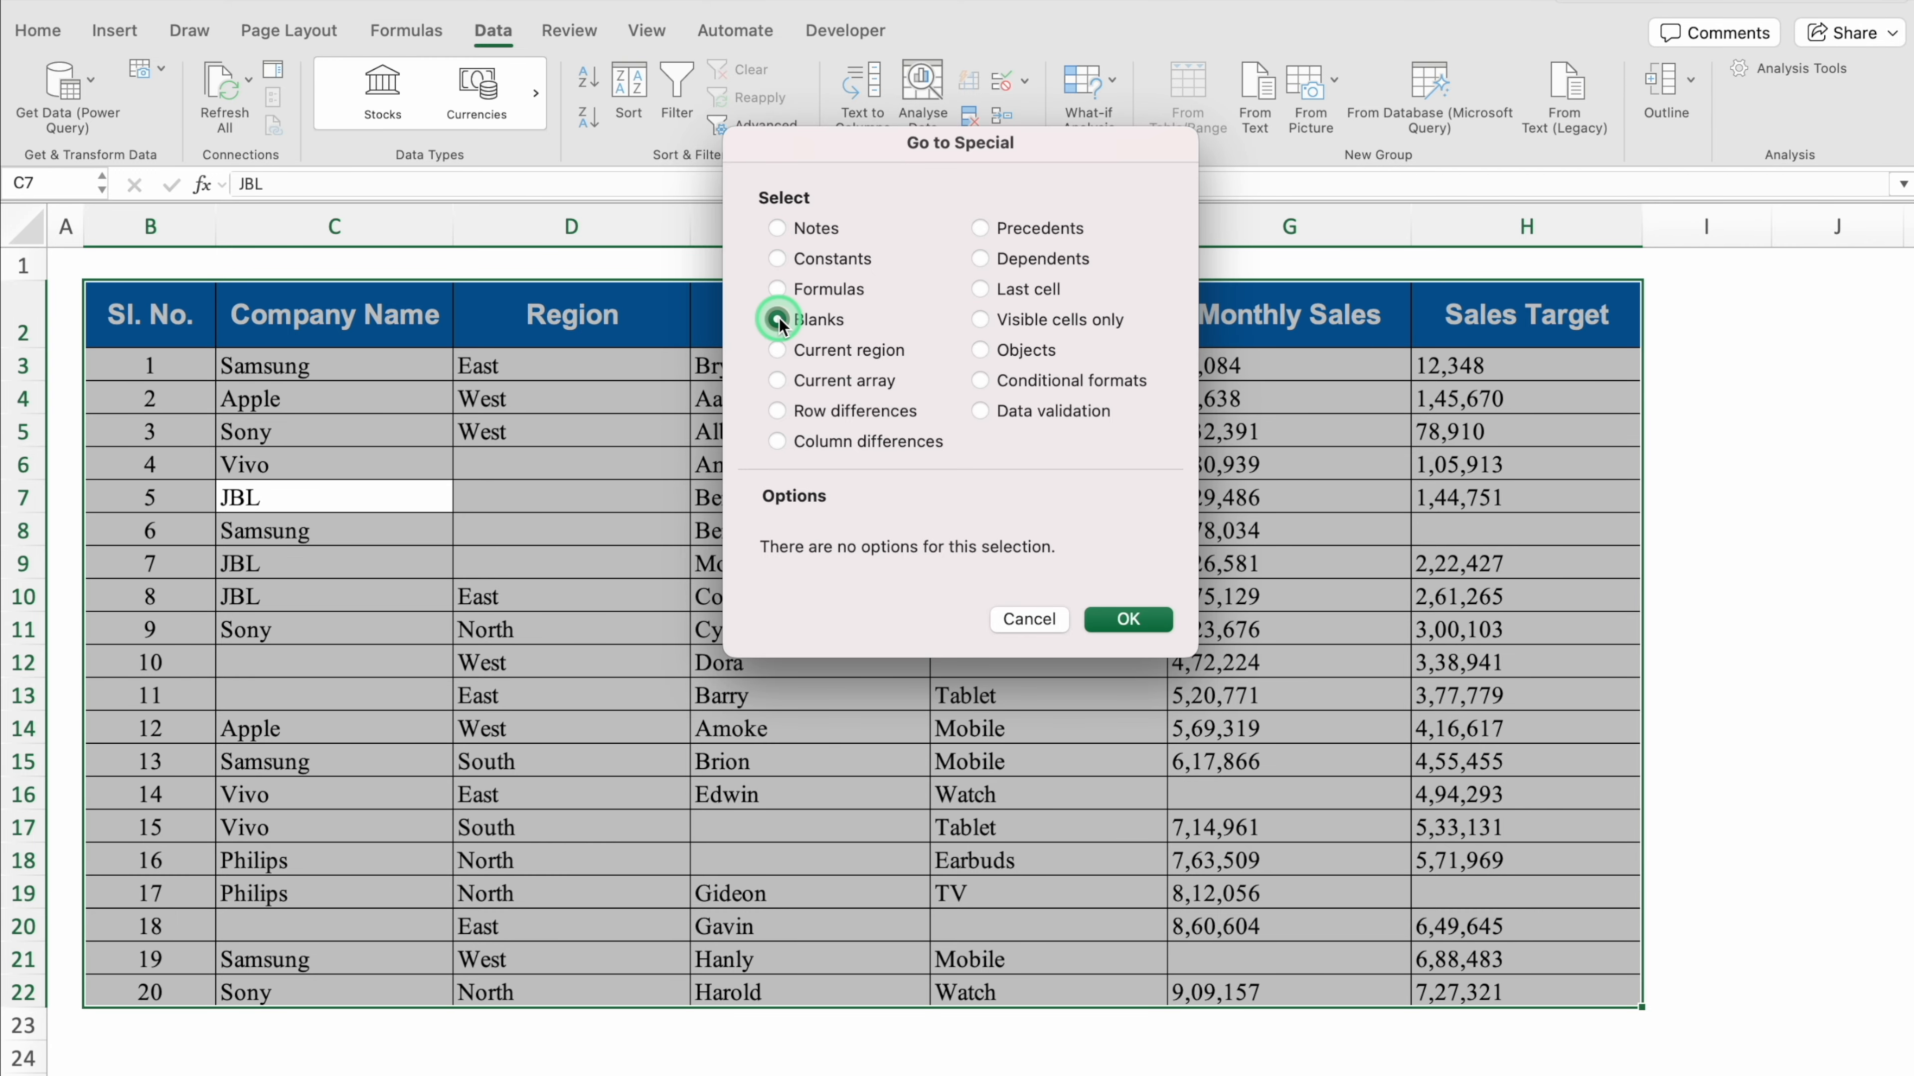
click(1130, 619)
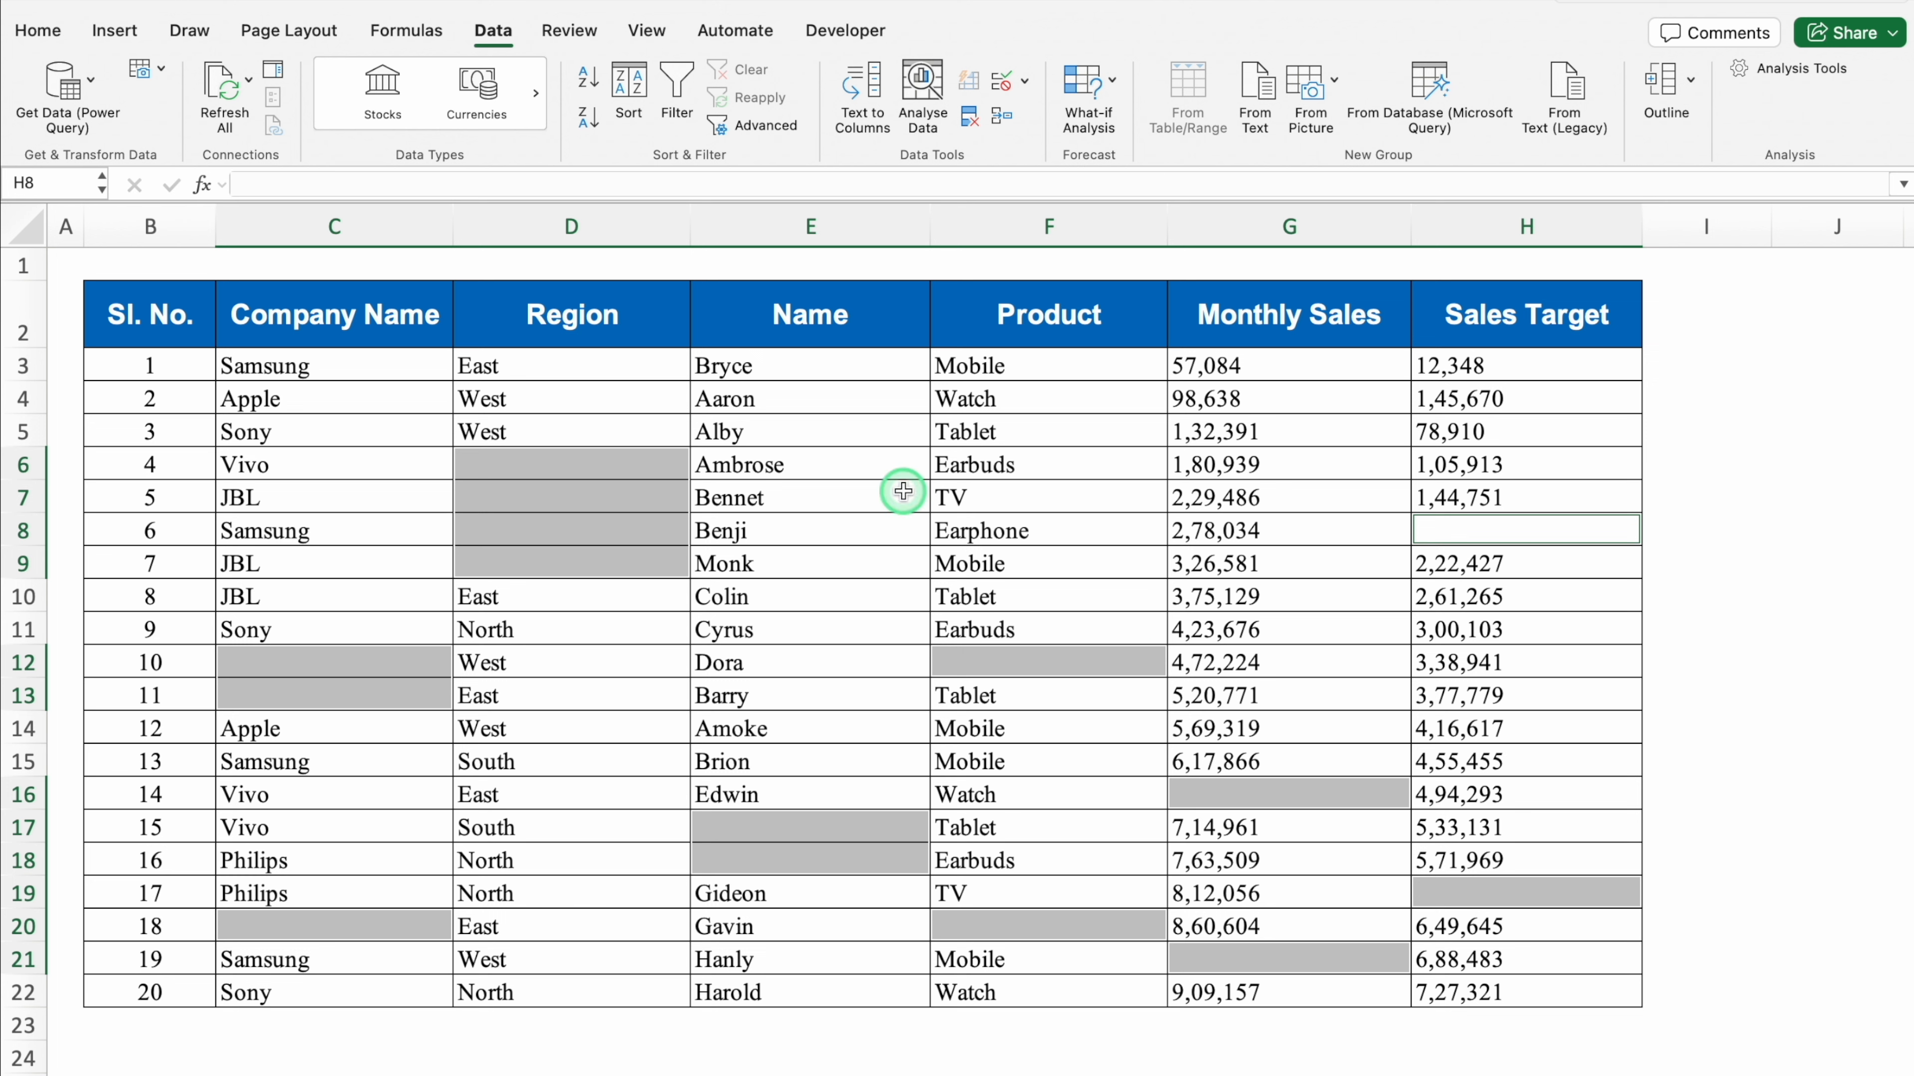
Enter No Data in all the selected blank cells at once and check the filled Region and Product cells
click(596, 183)
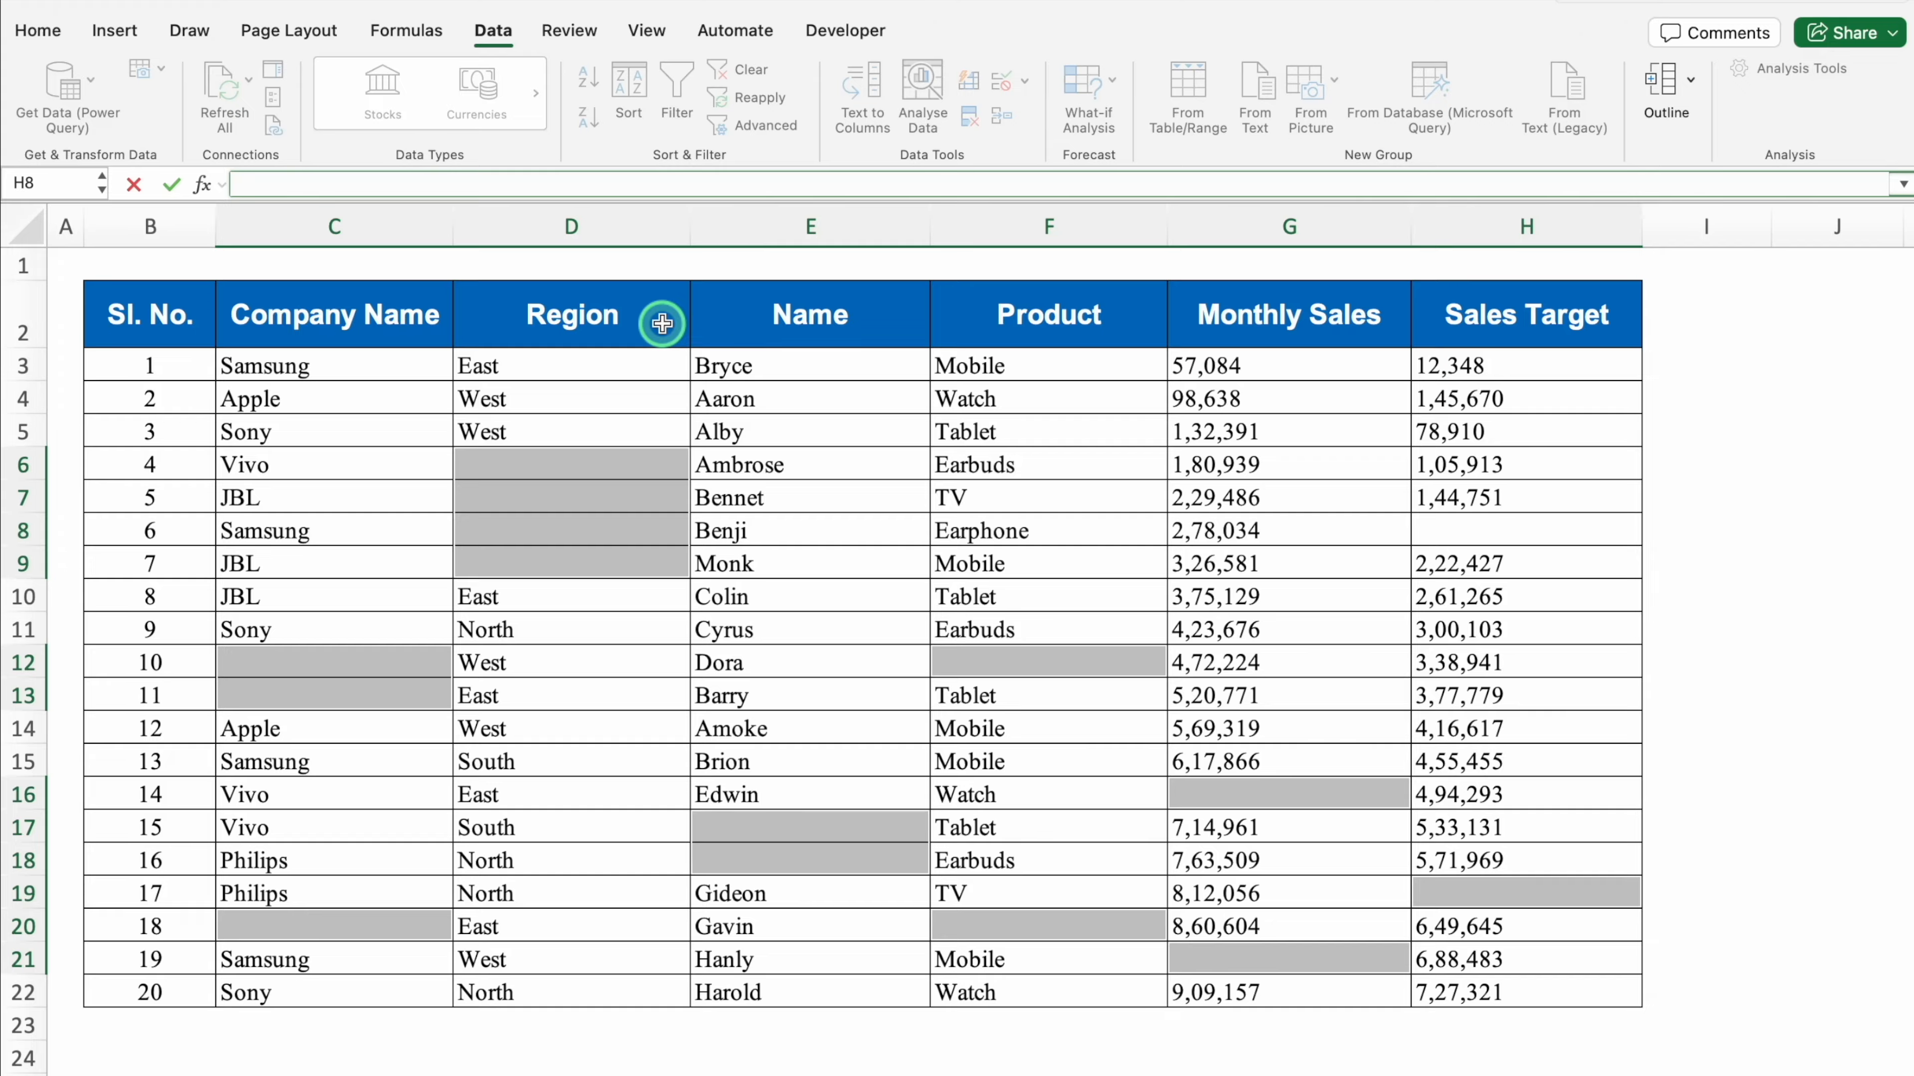
text(No Data)
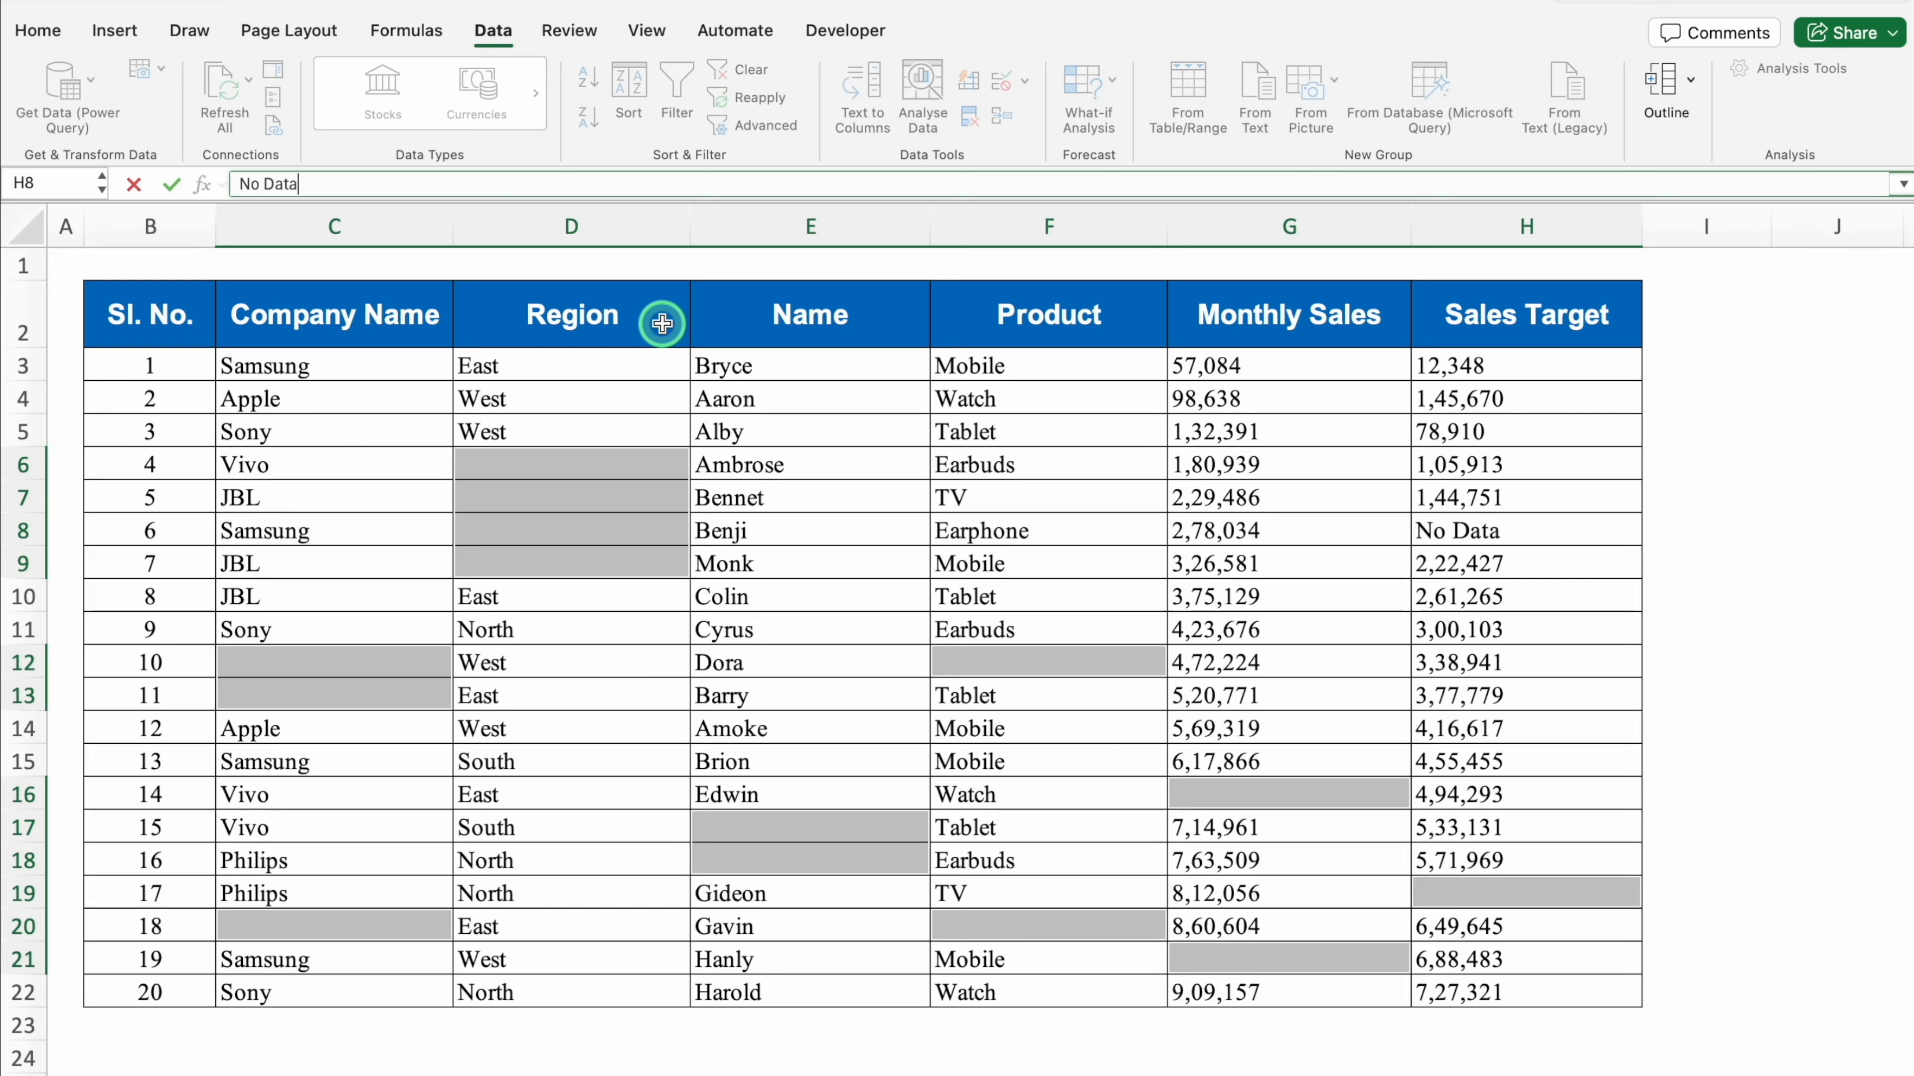
key(ctrl+Return)
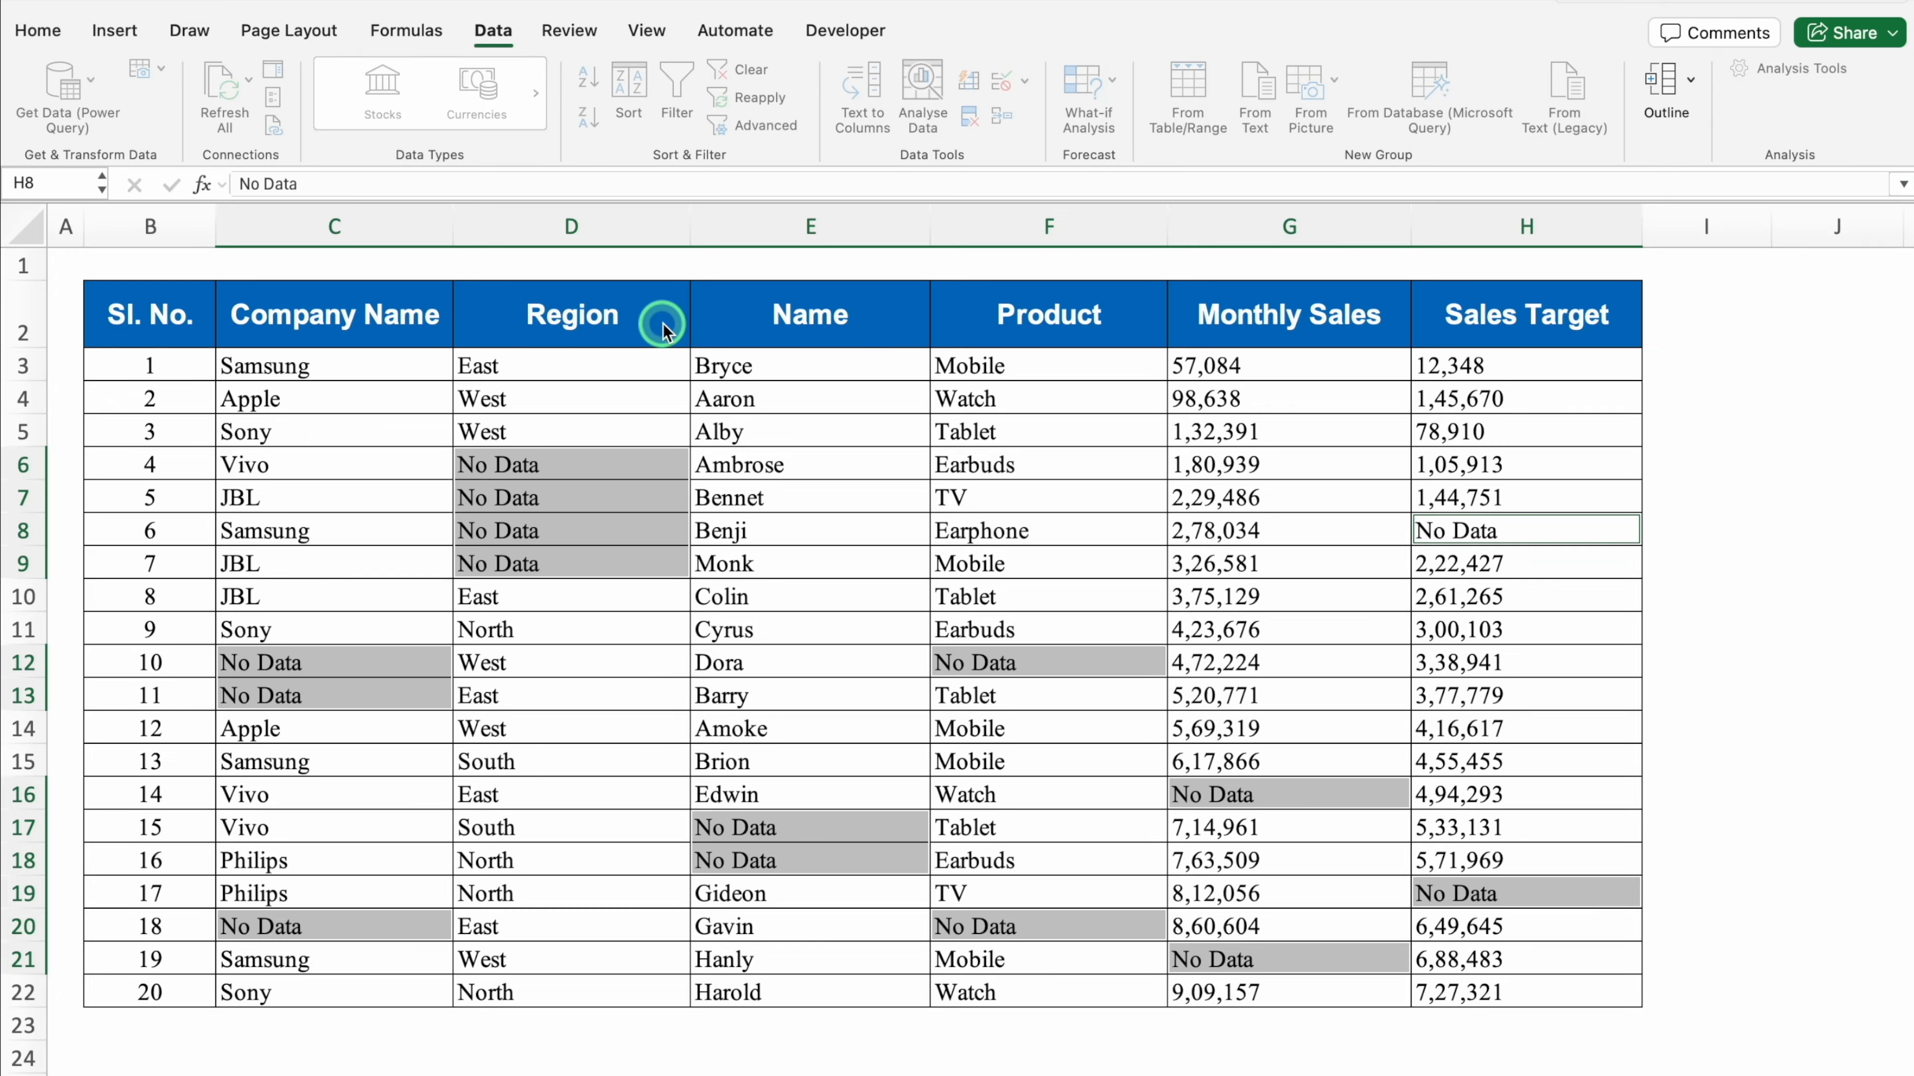
click(595, 628)
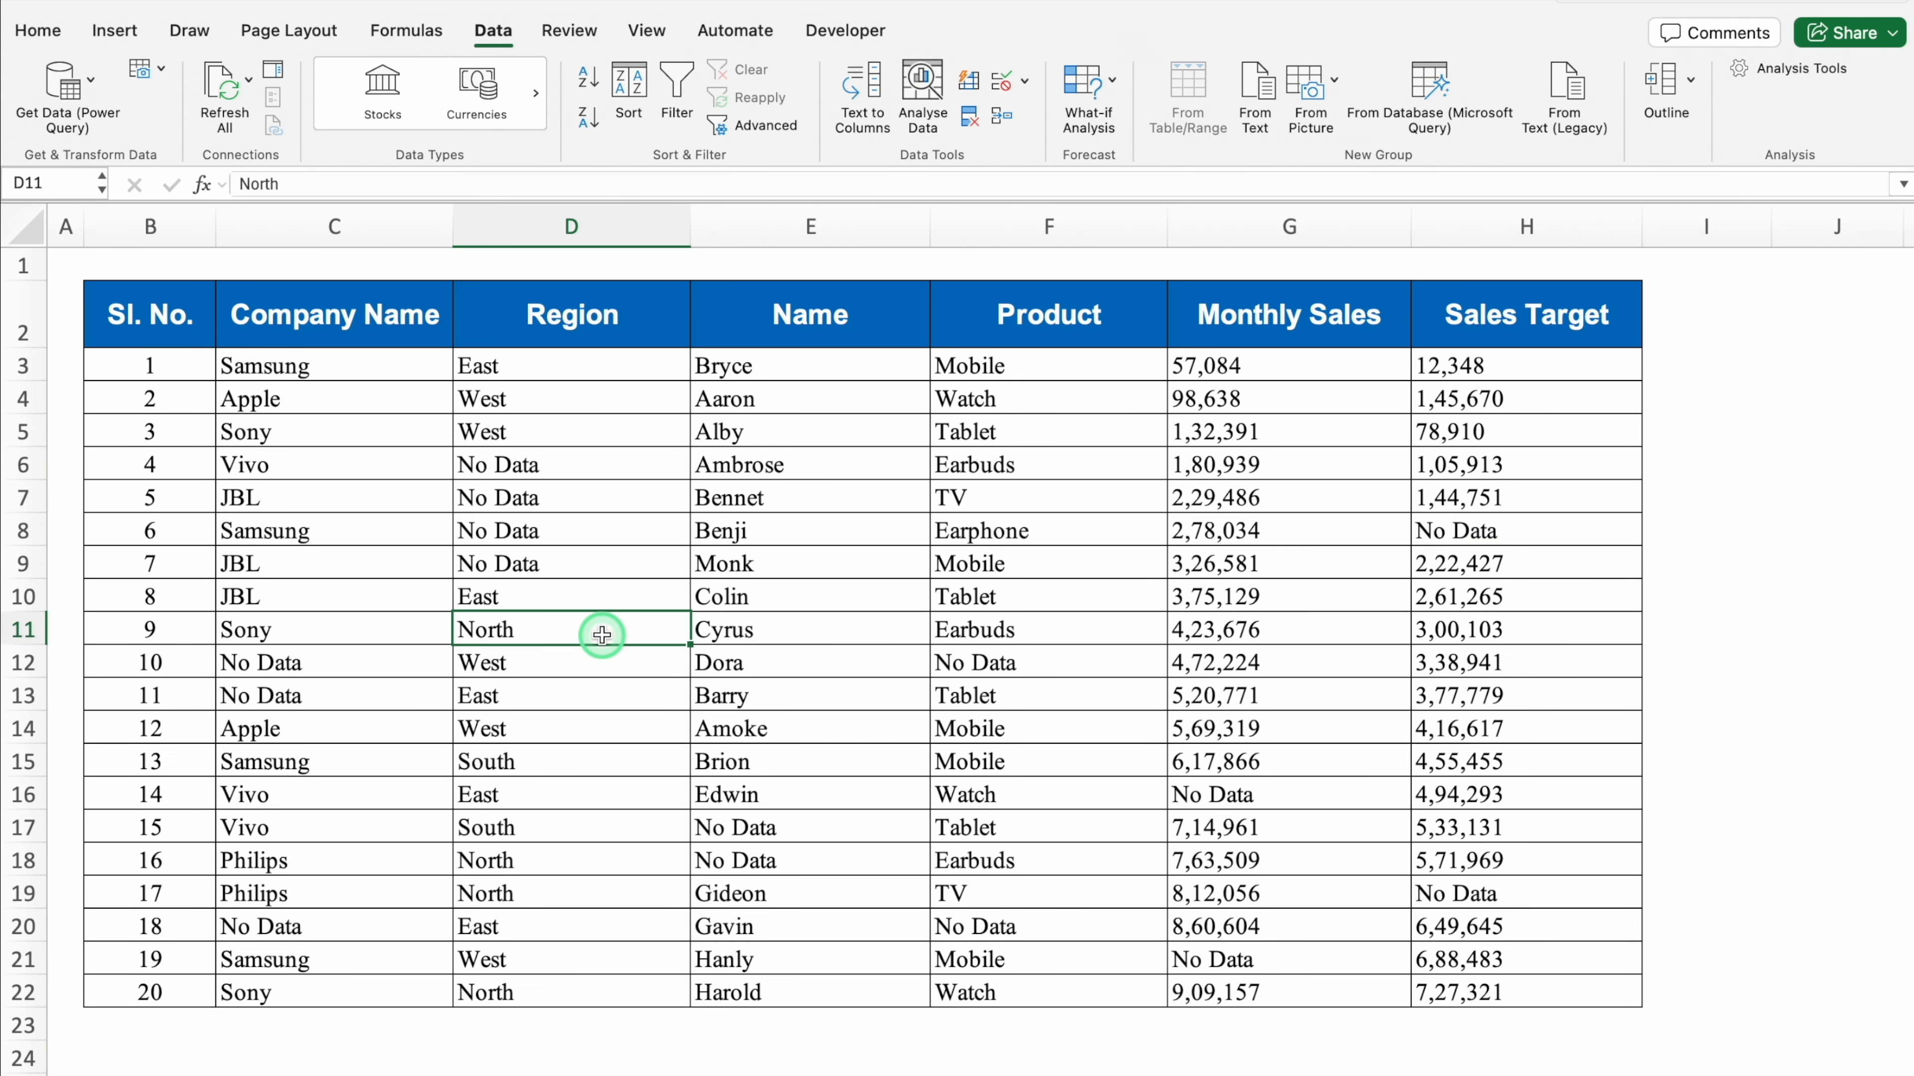
click(603, 500)
click(615, 532)
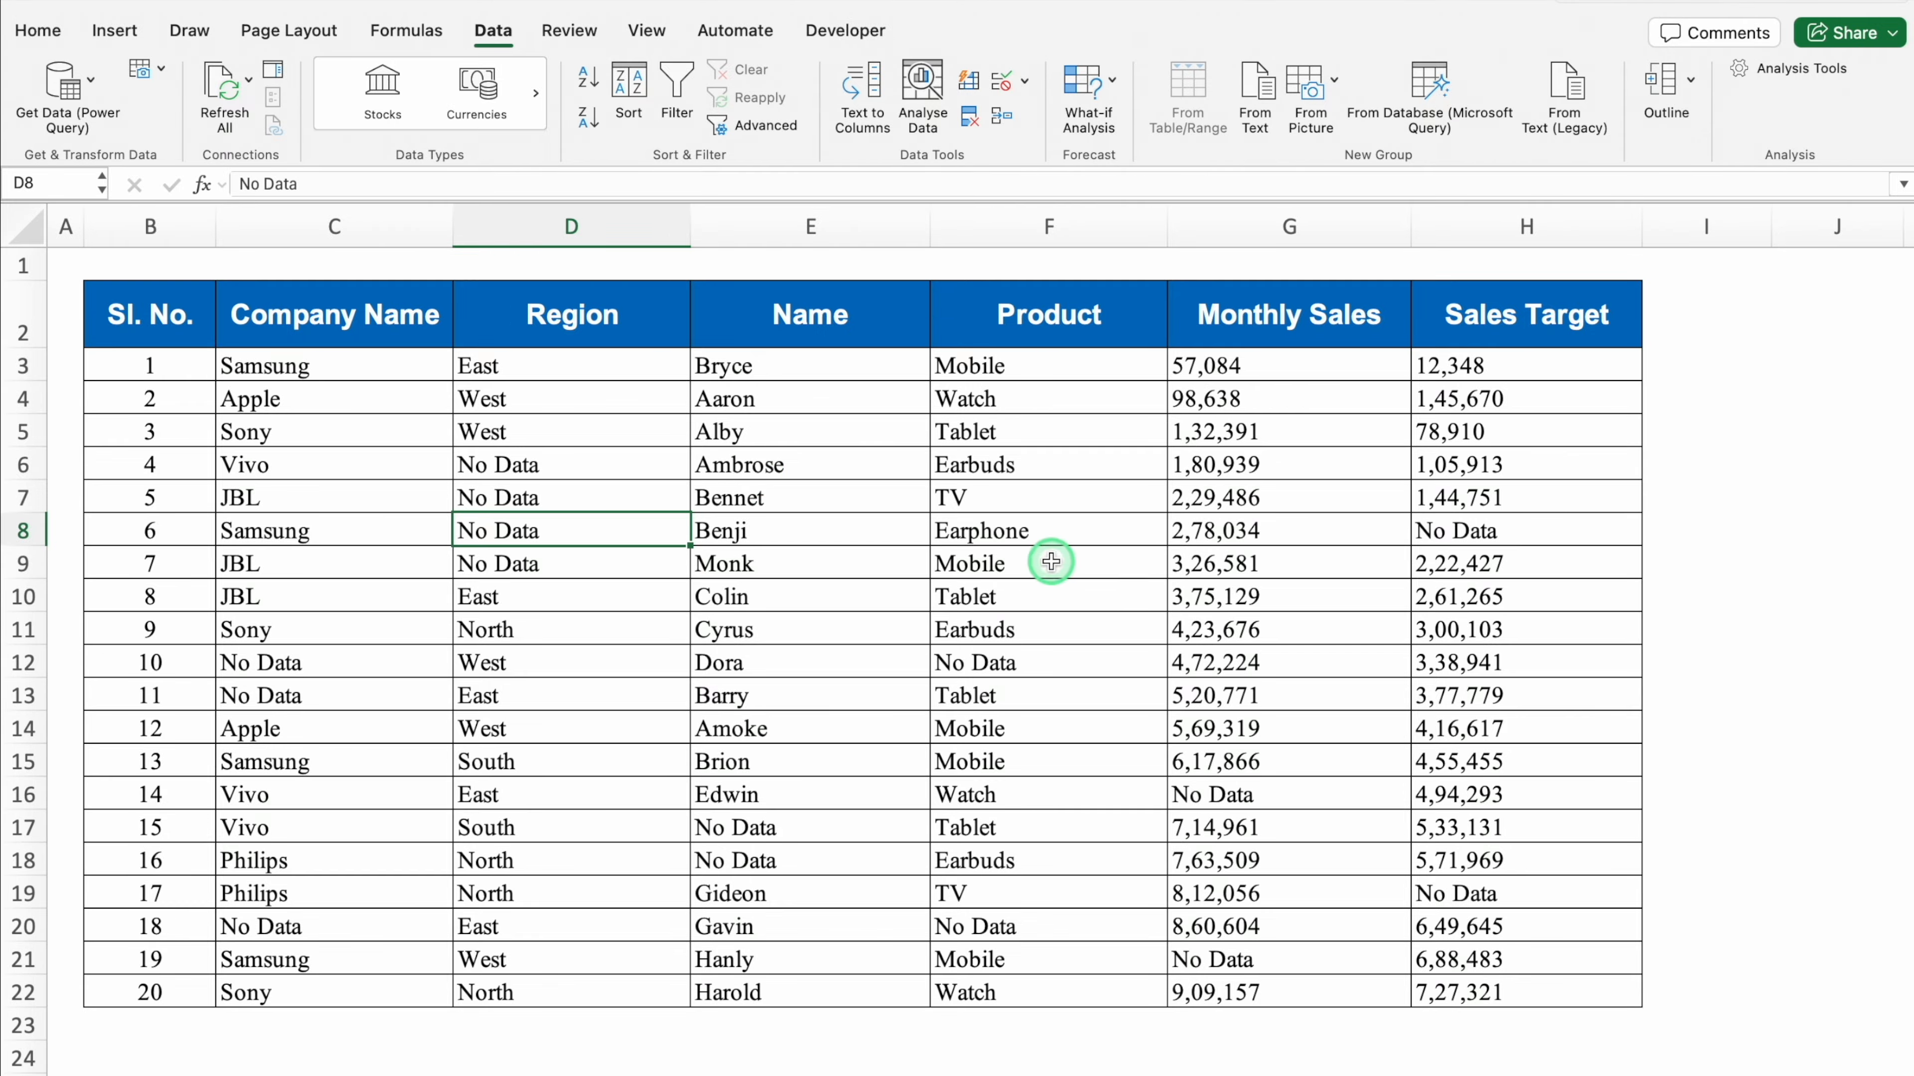
click(1041, 663)
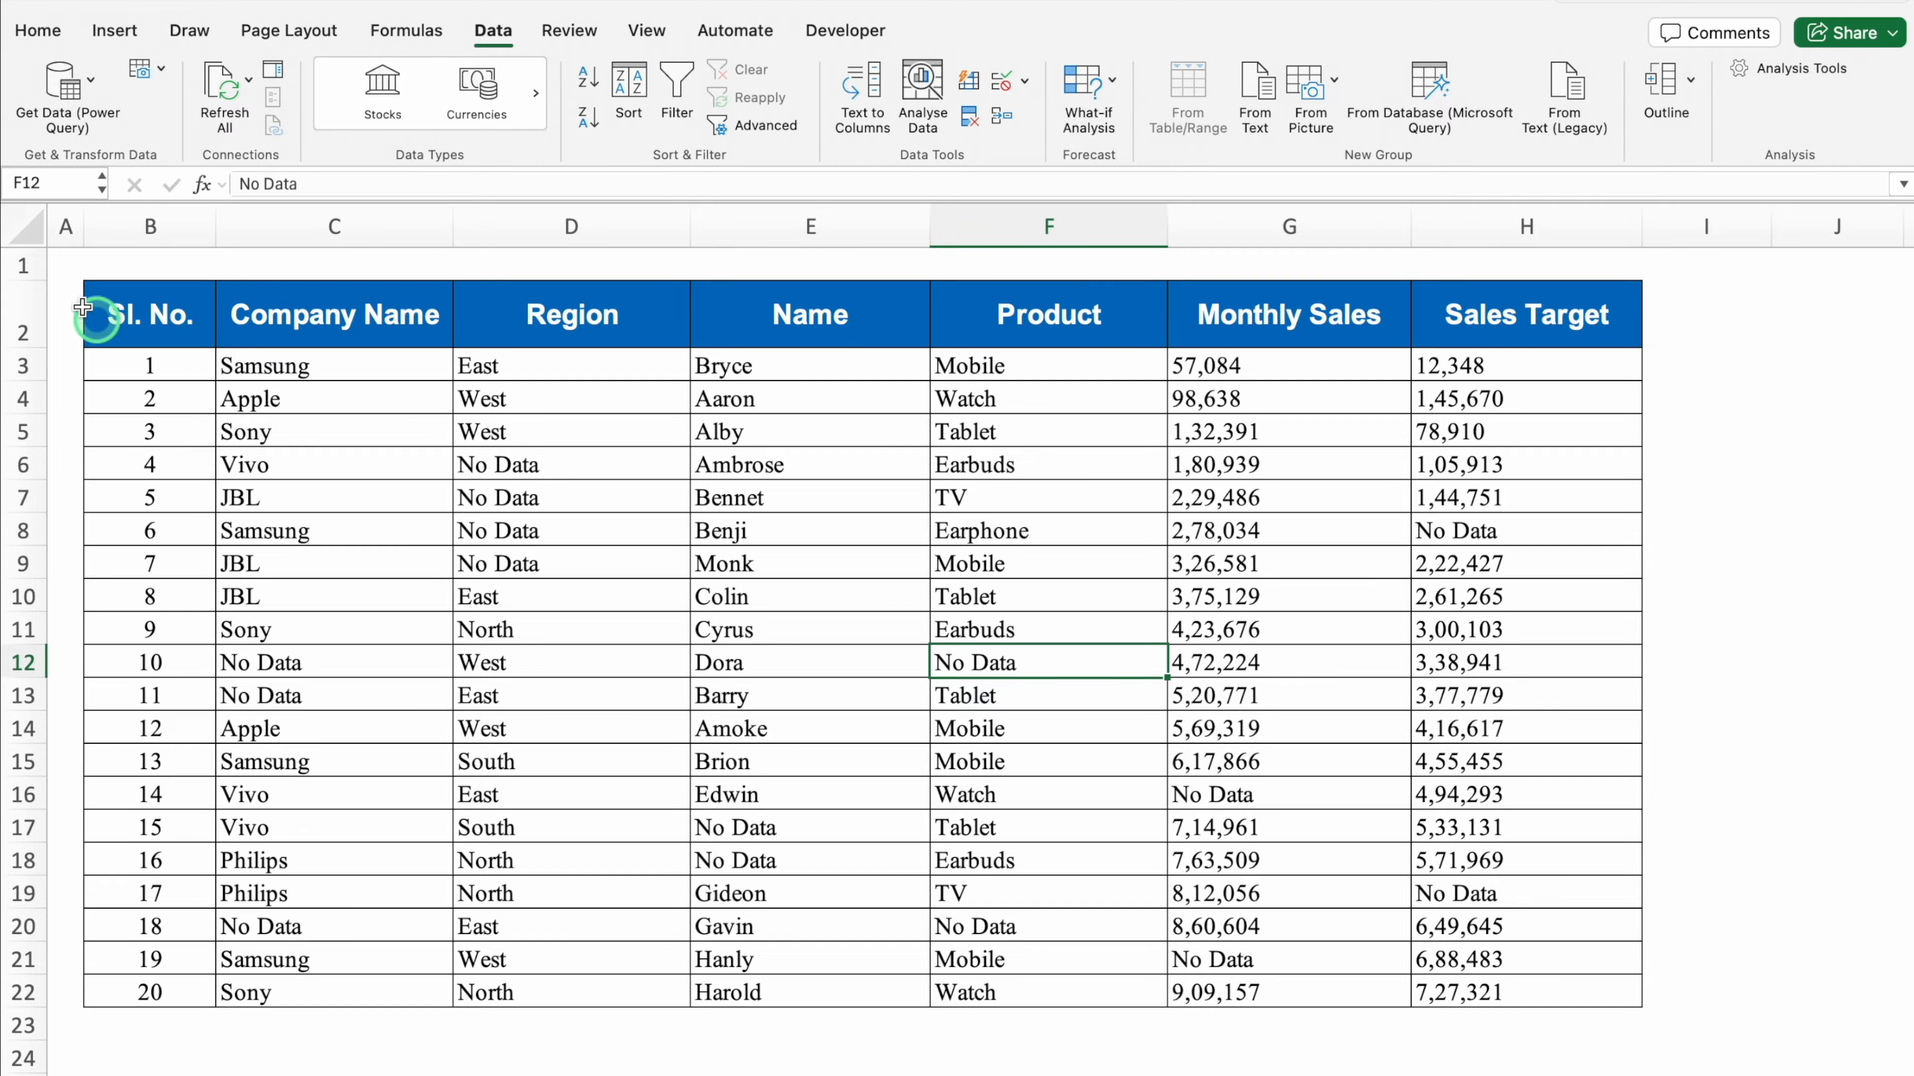
Highlight all cells equal to No Data across the whole sheet with a conditional format using Light Red Fill with Dark Red Text
click(13, 220)
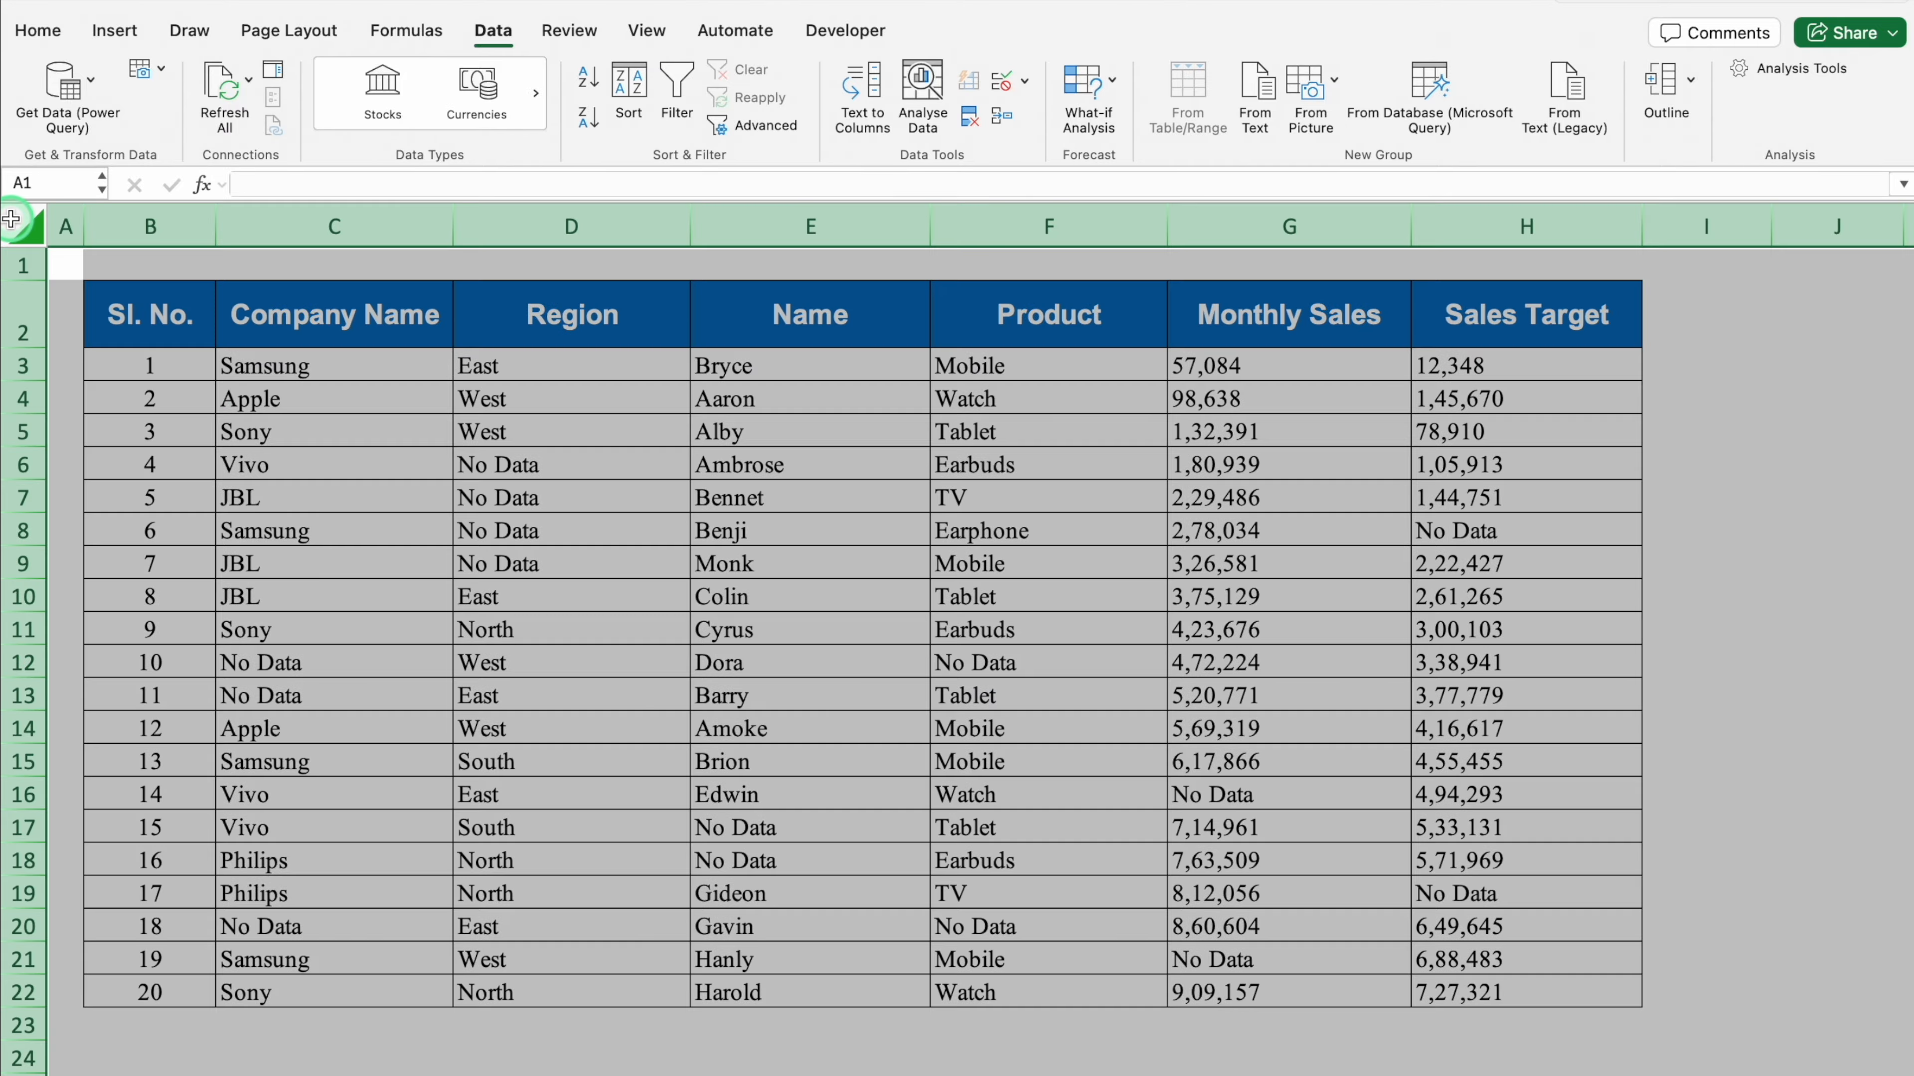
click(47, 32)
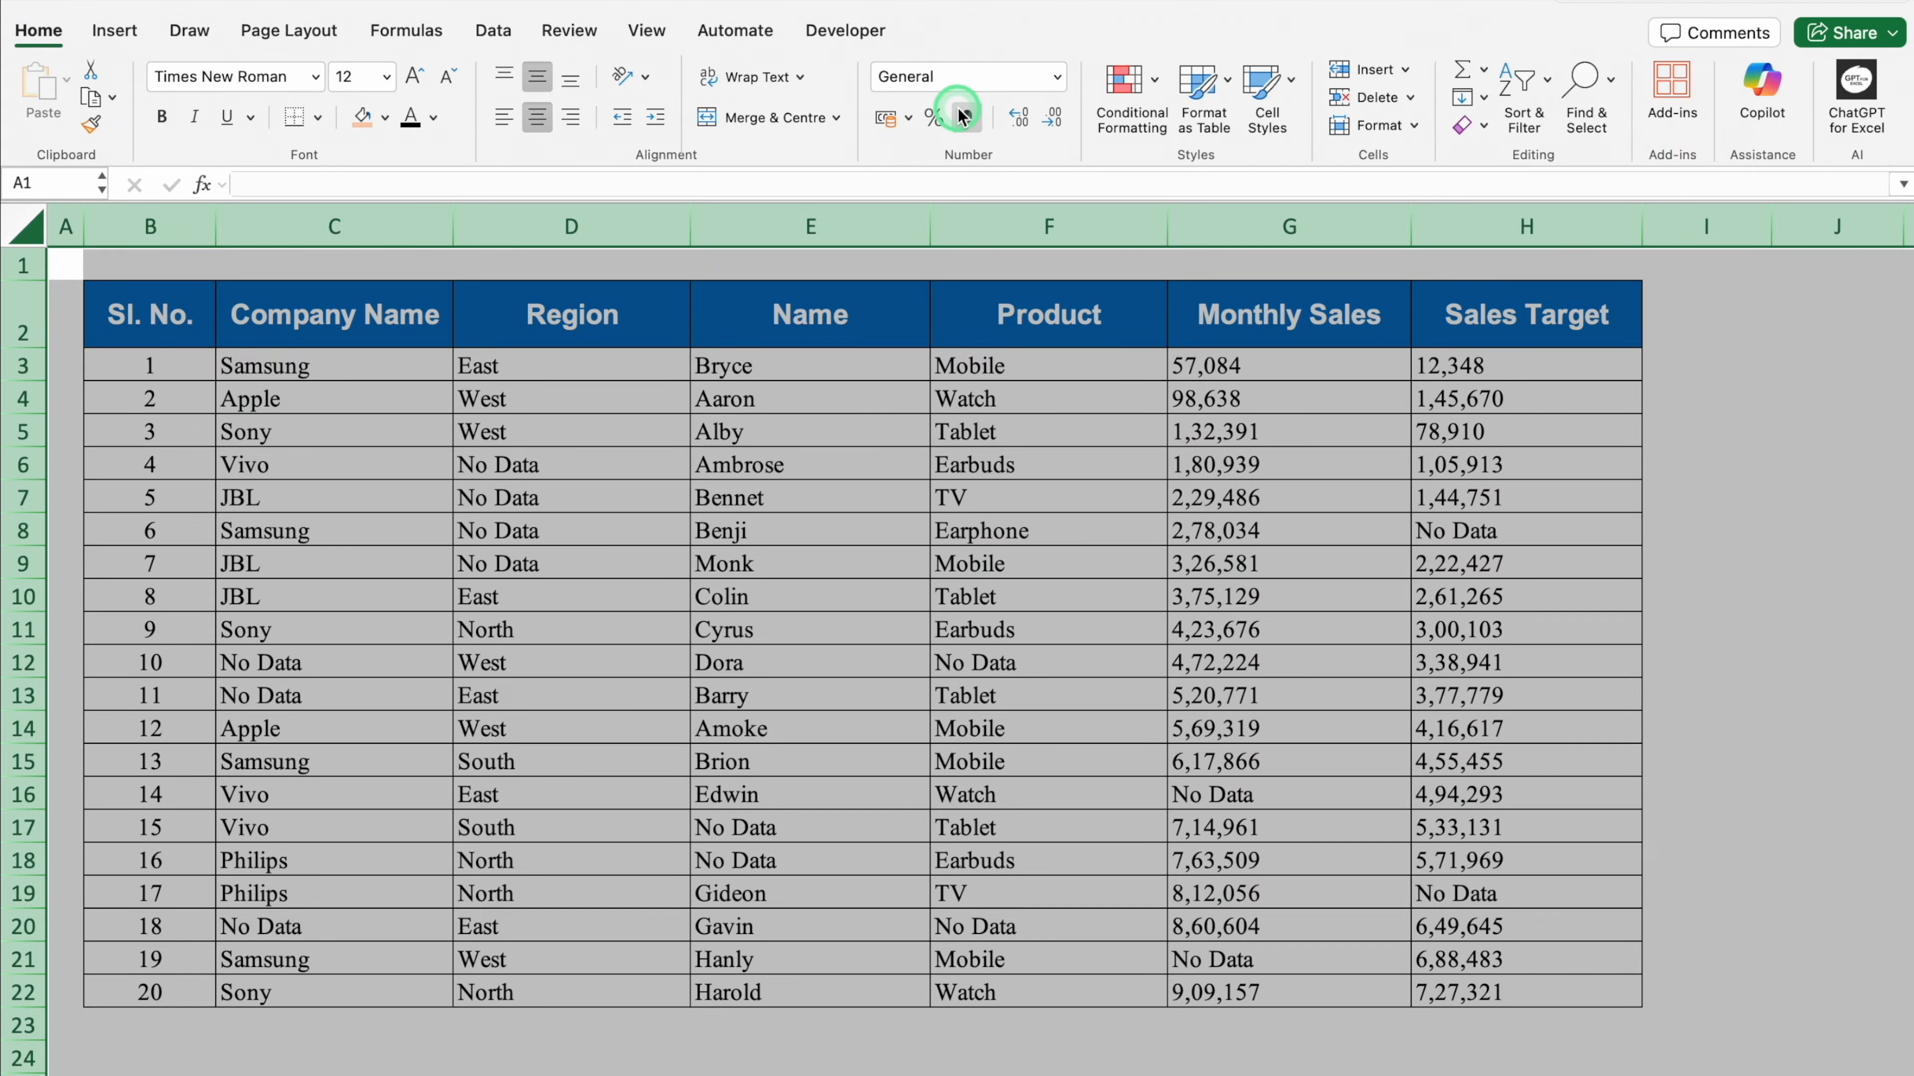
click(1123, 88)
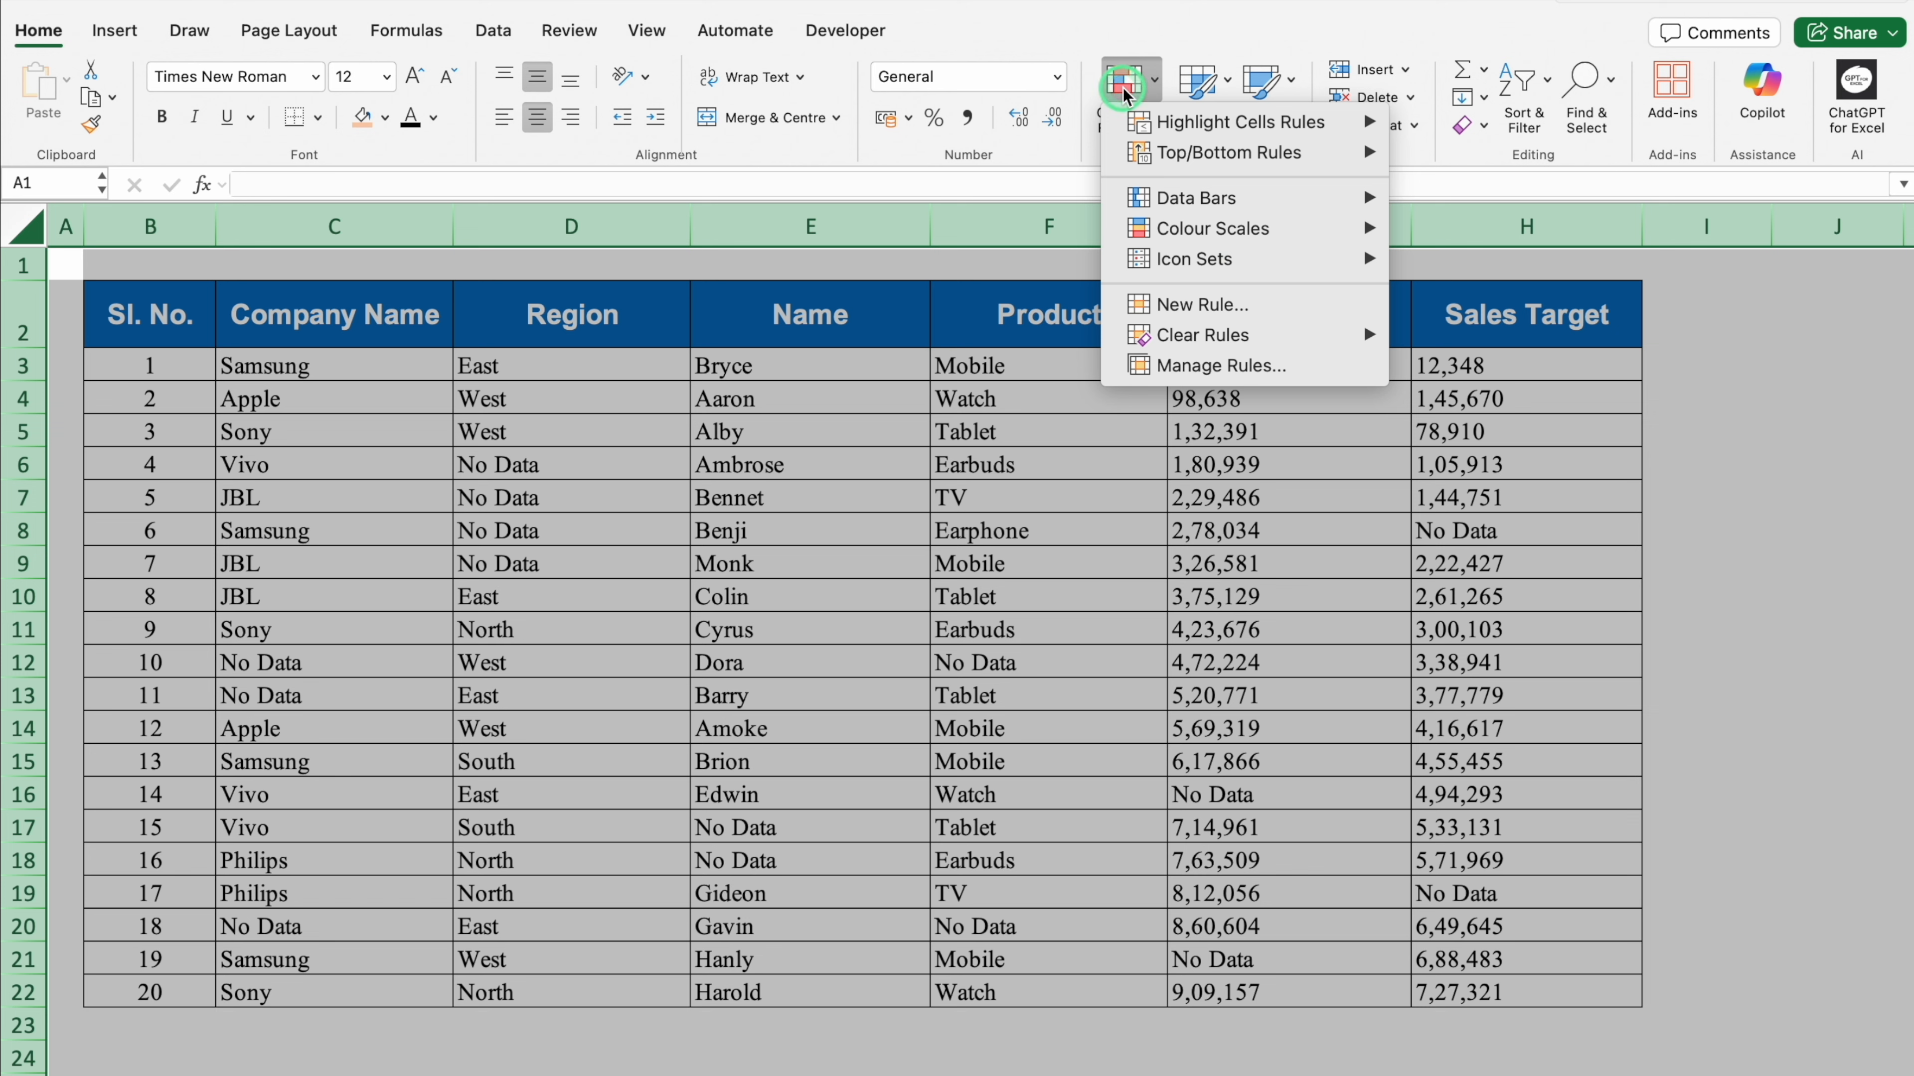
mouse_move(1240, 122)
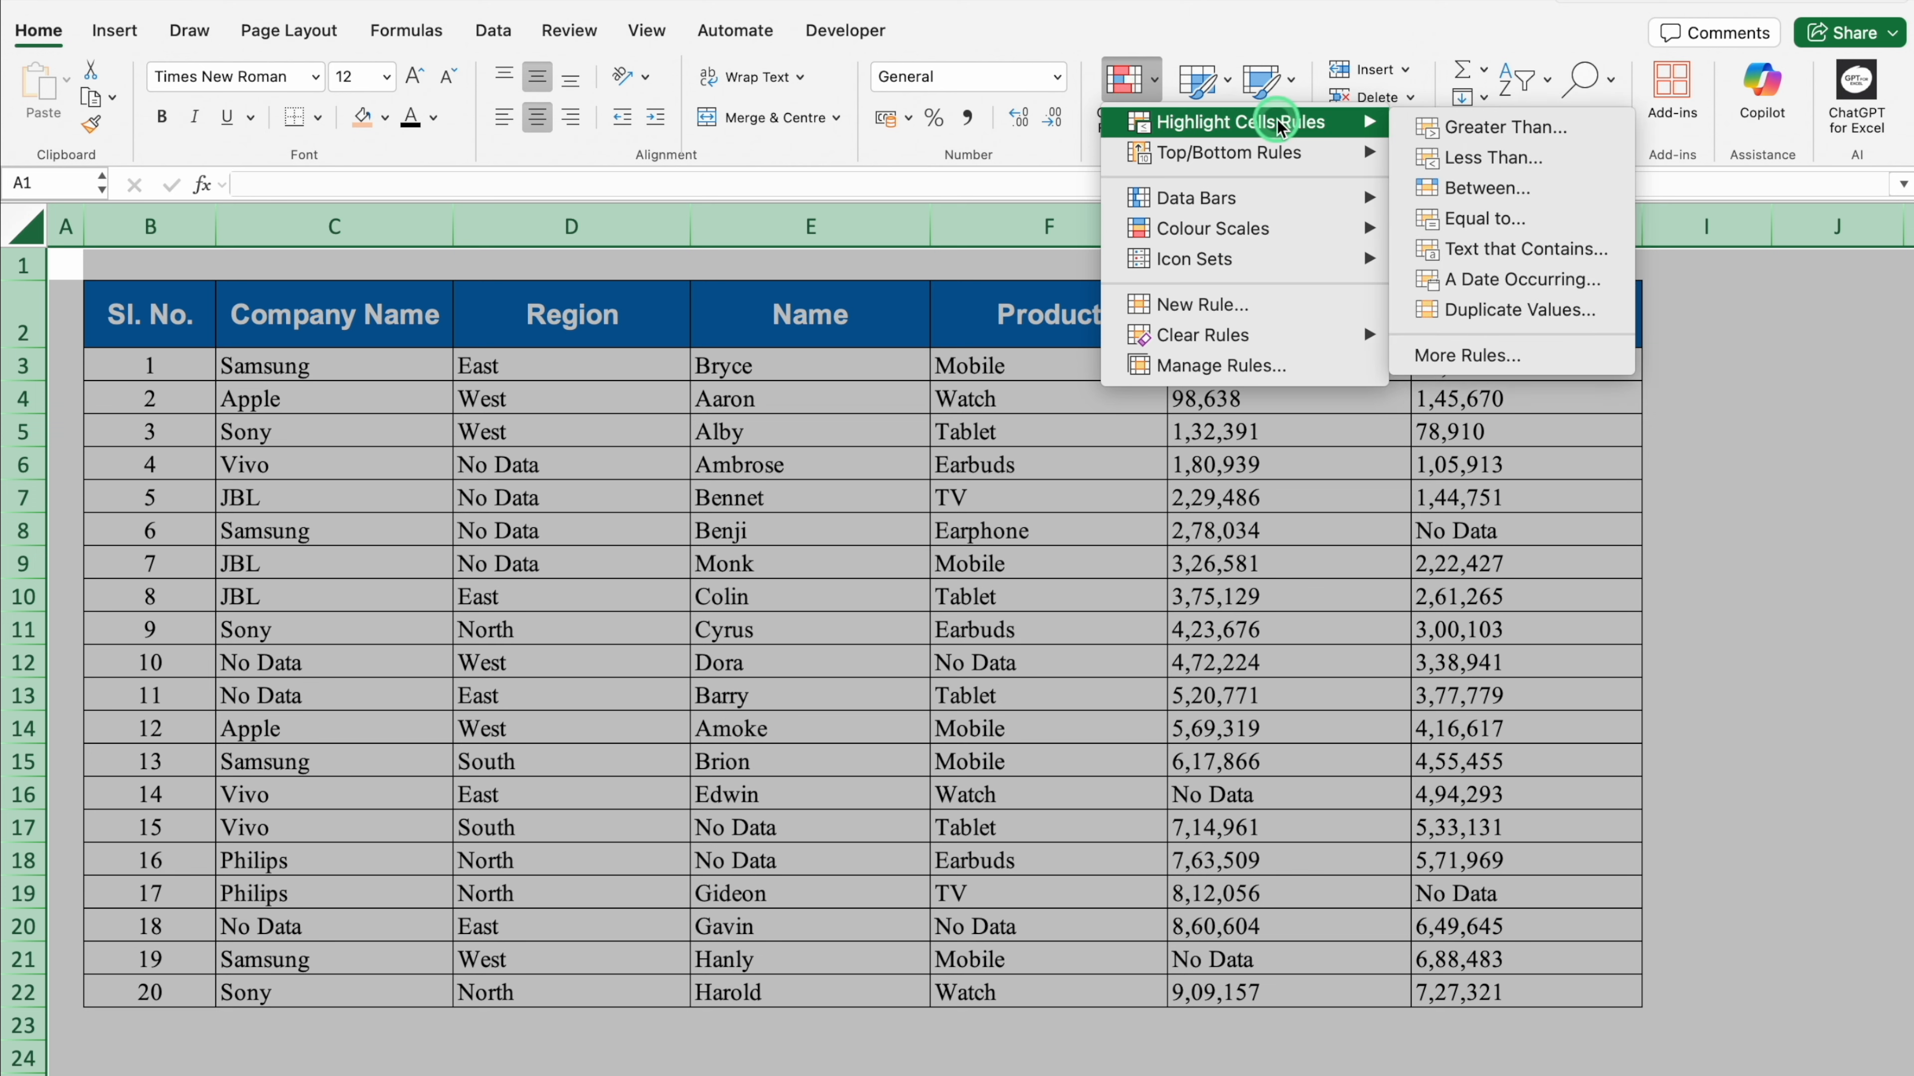
click(1518, 220)
click(1111, 361)
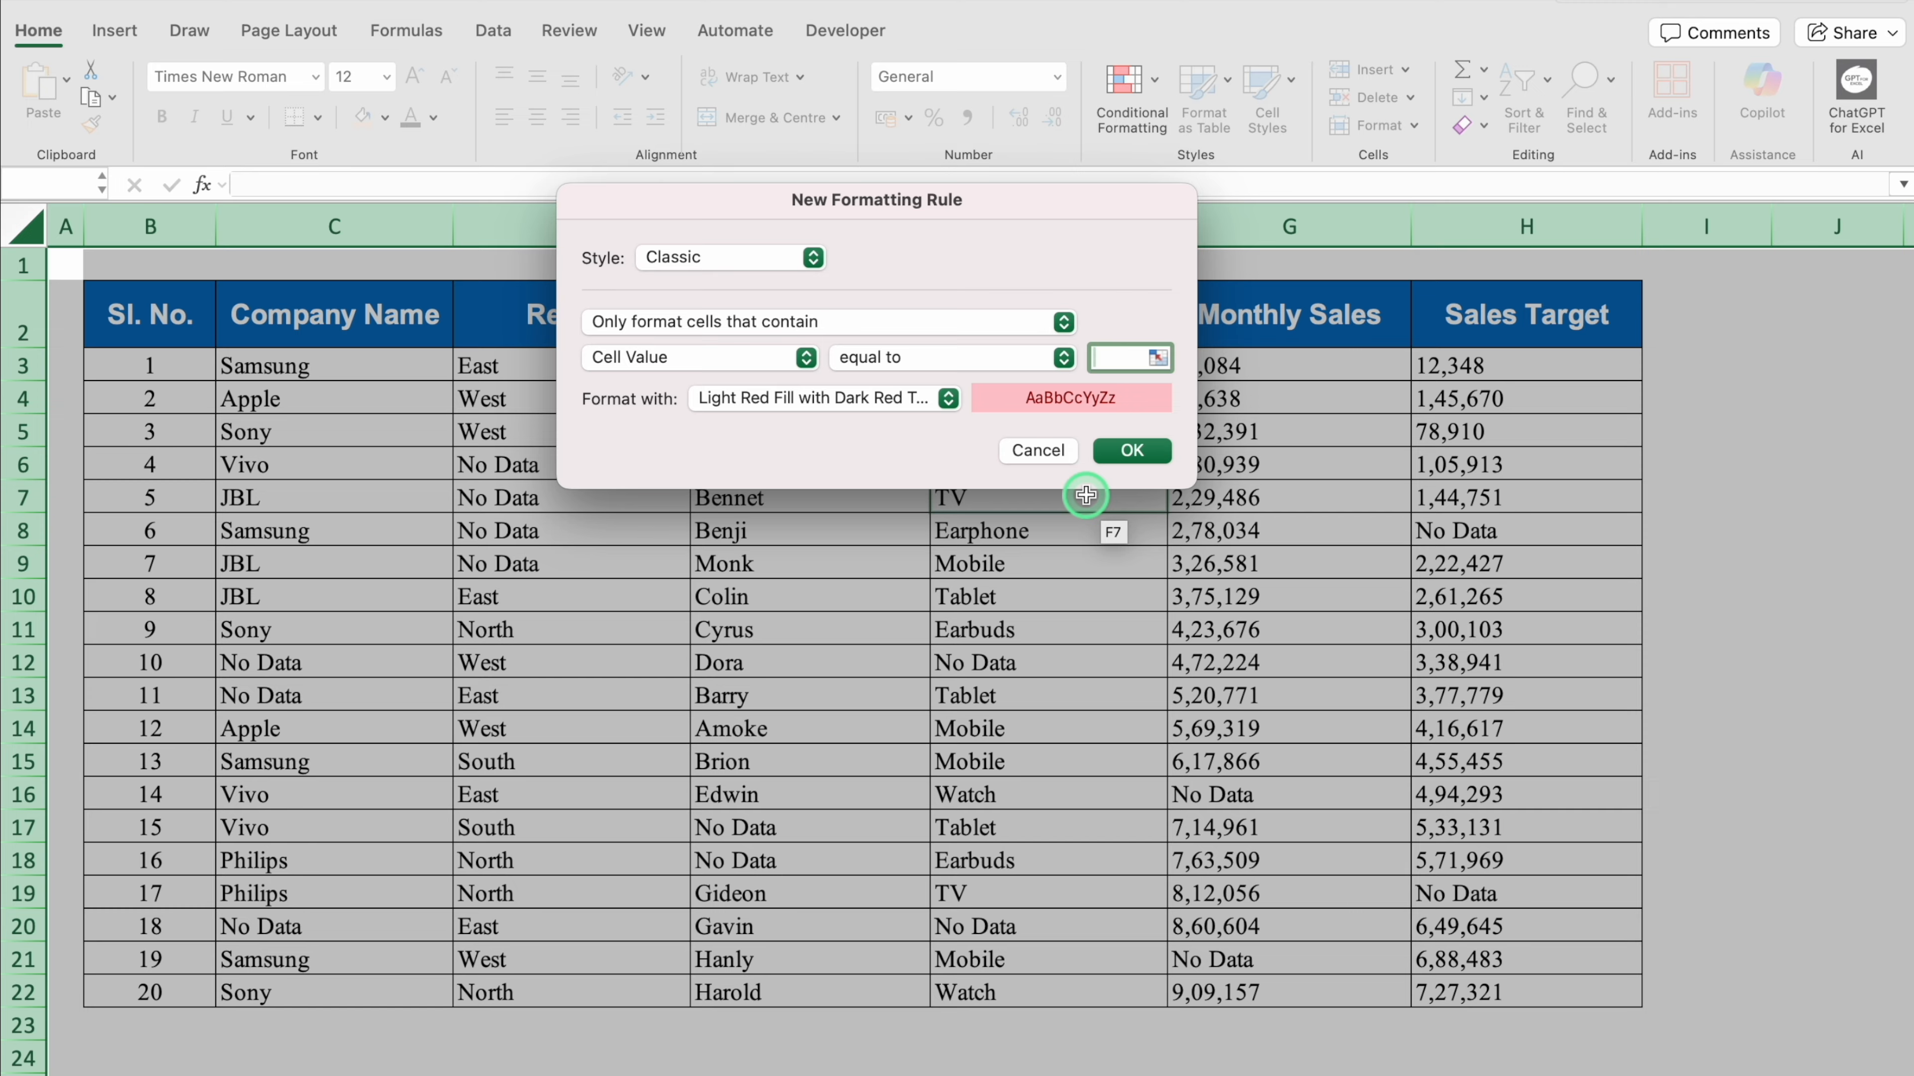
text(No)
text( Data)
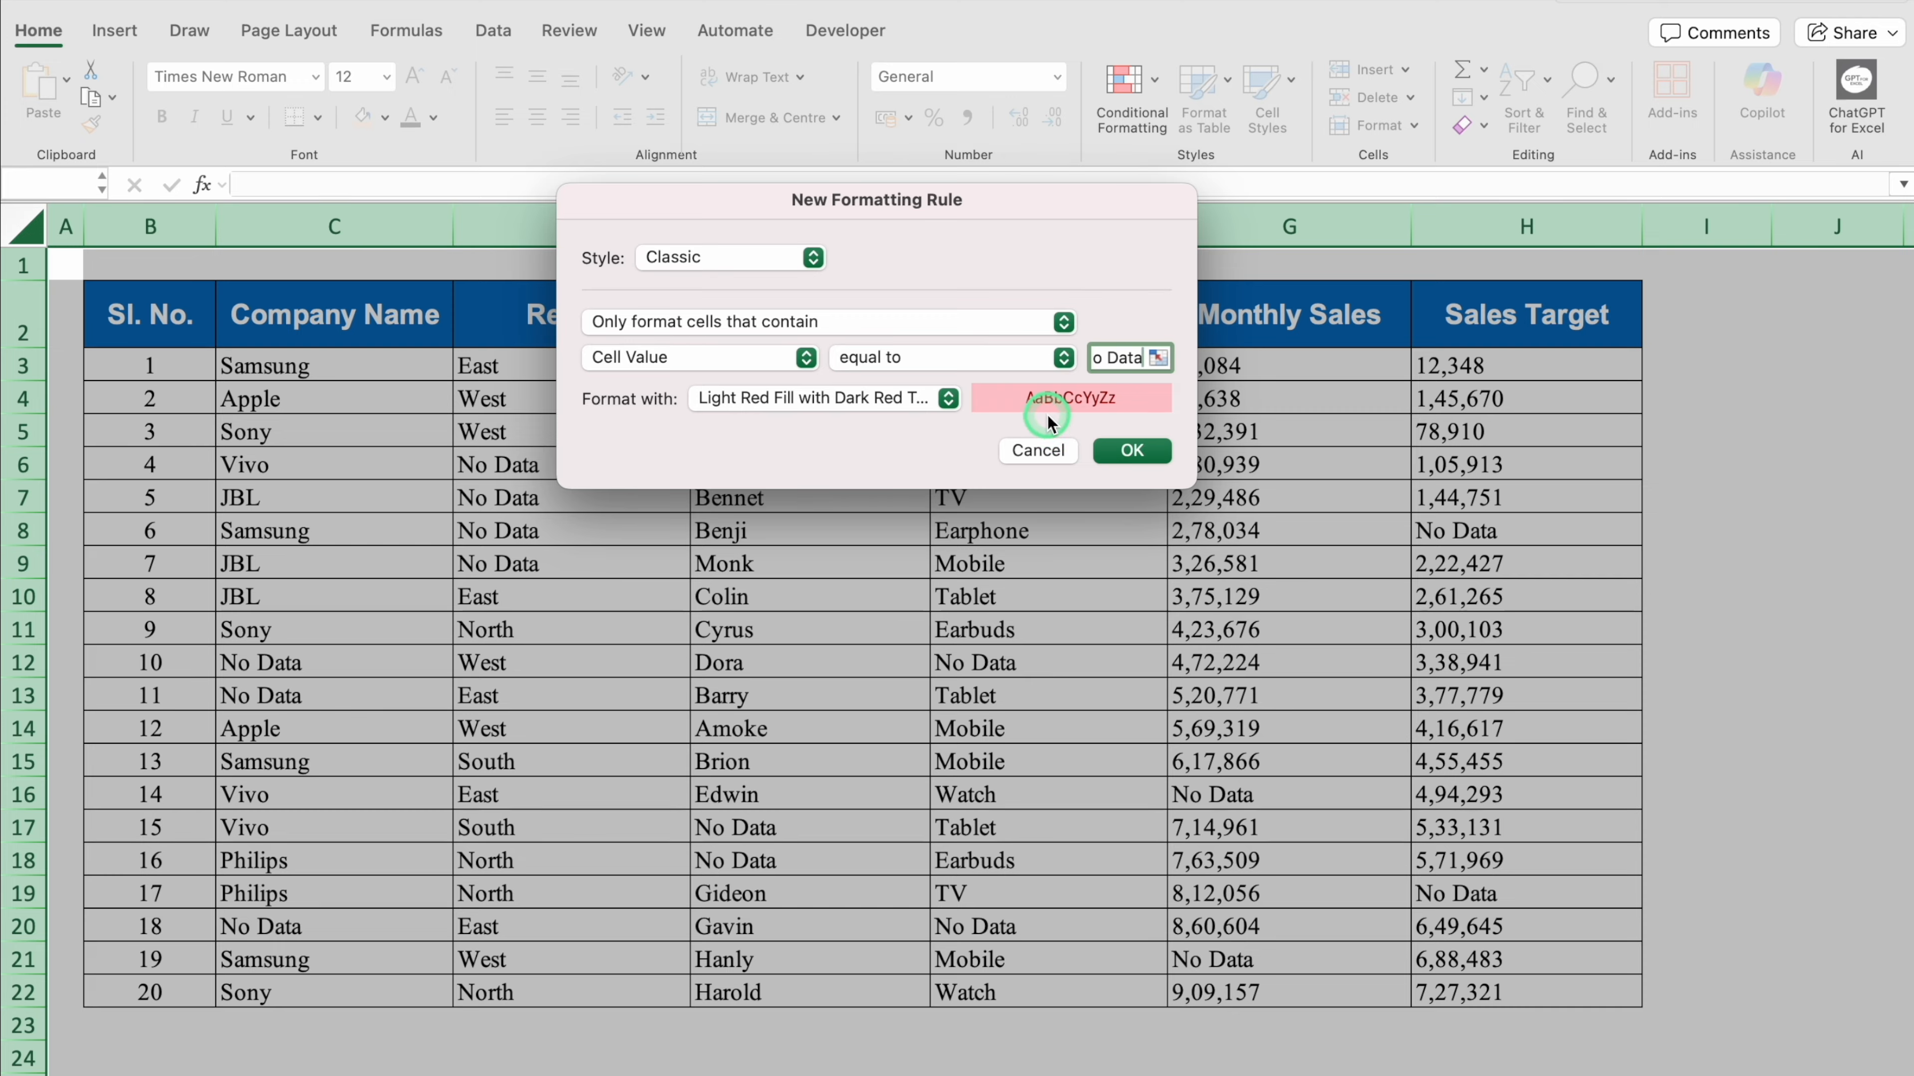
click(1137, 451)
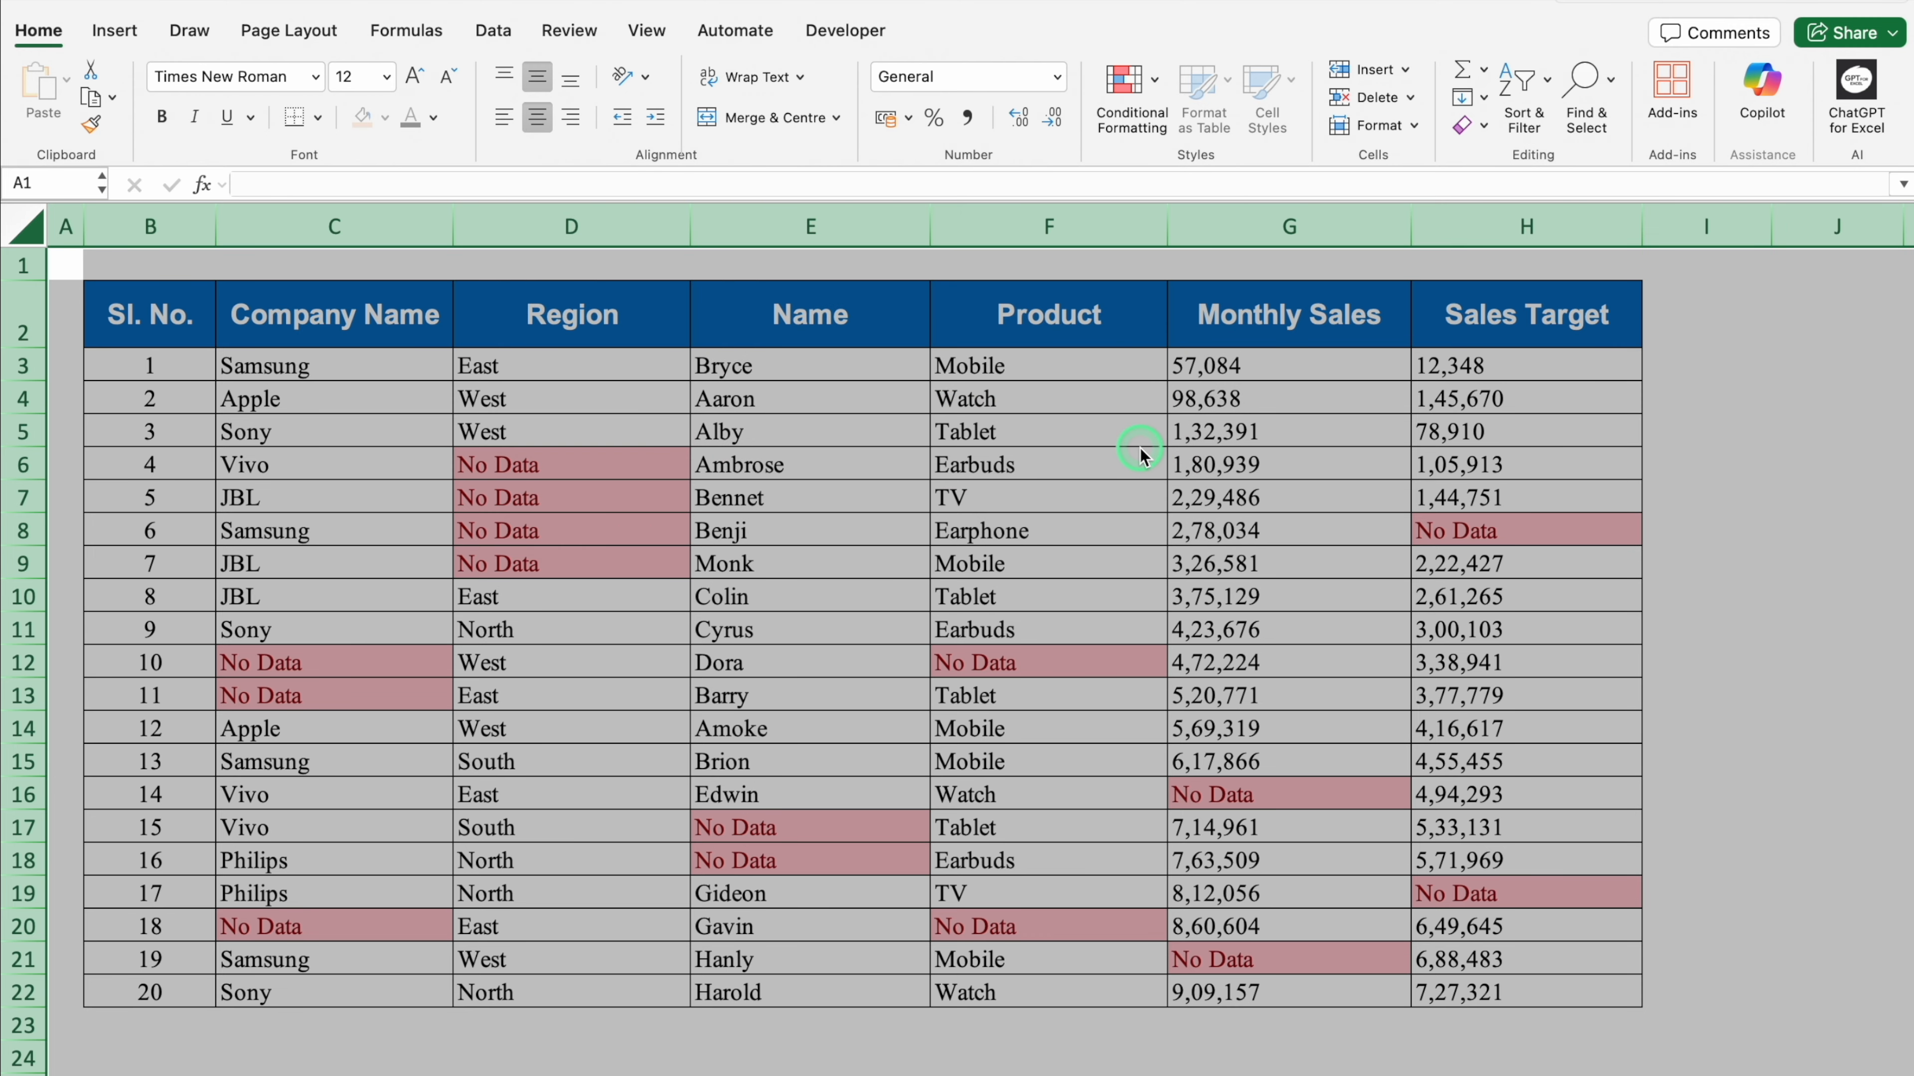
click(1746, 650)
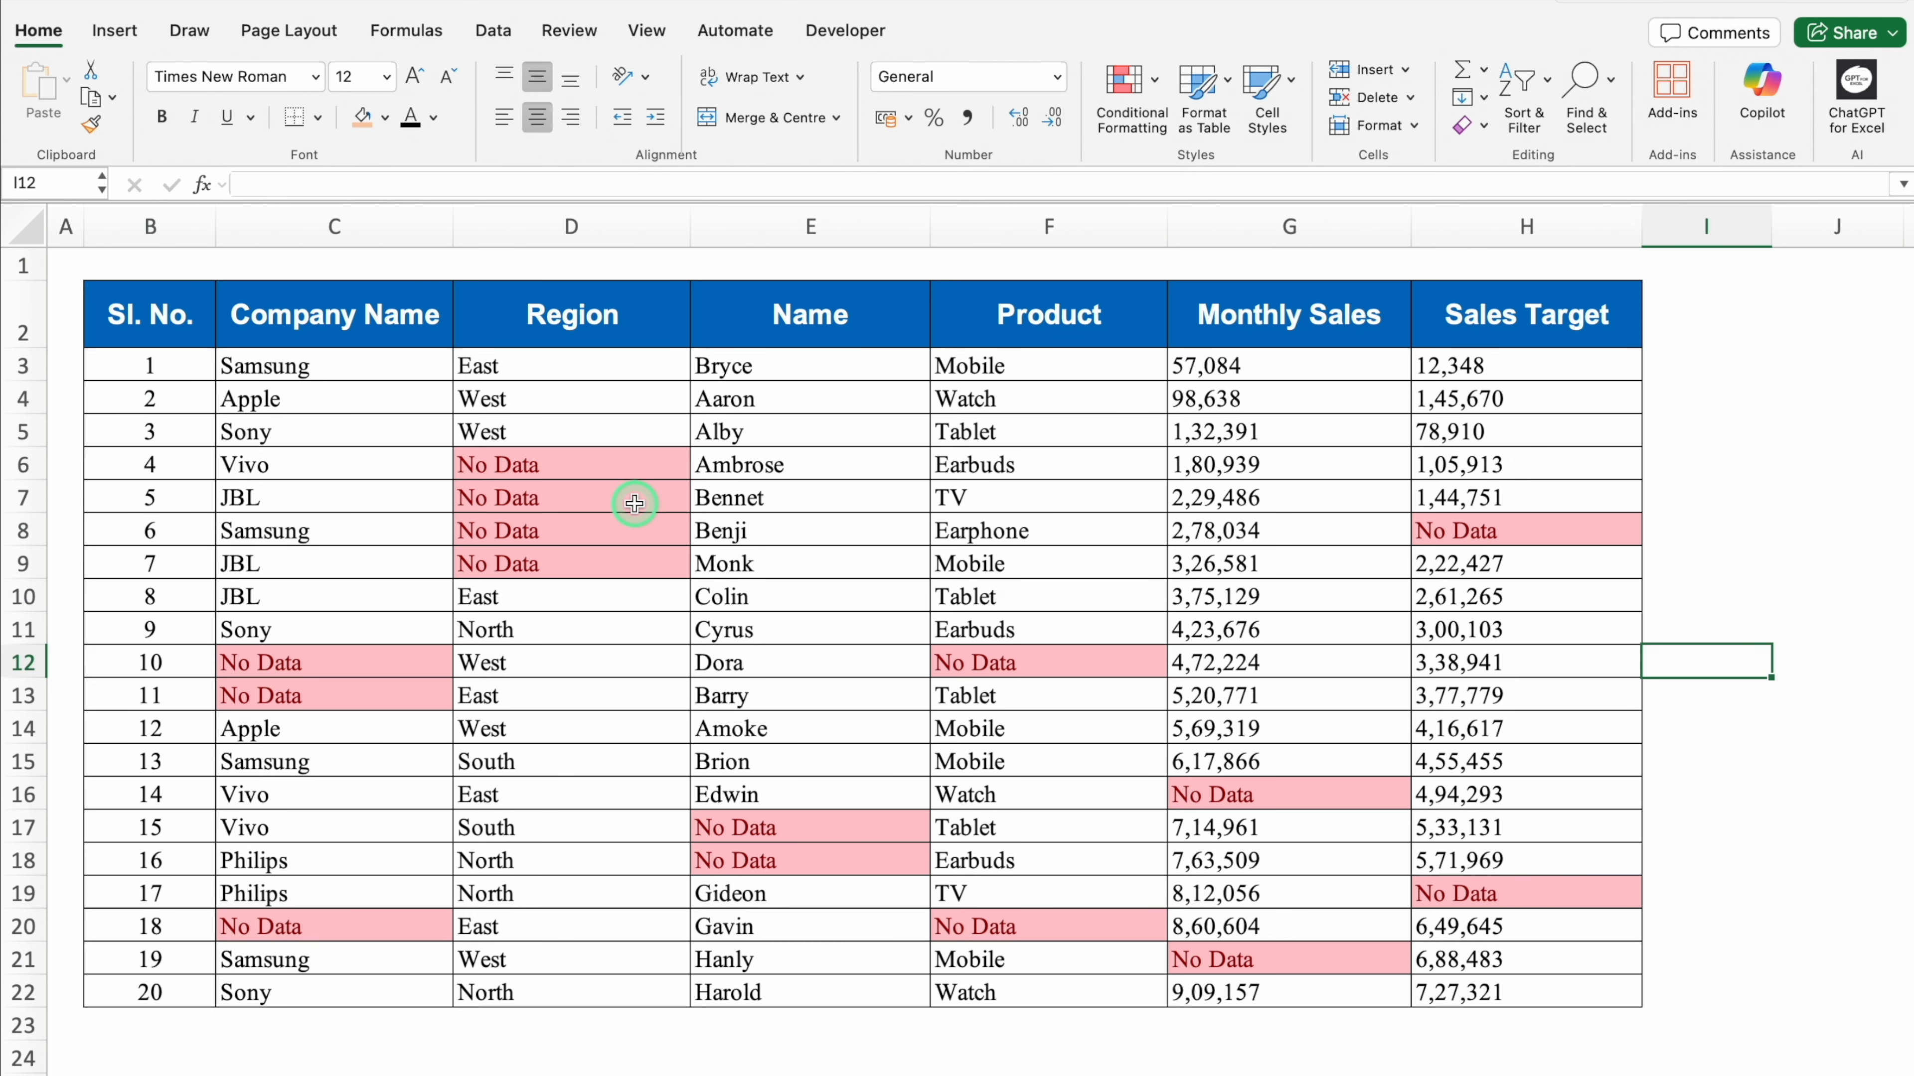
Enter West as the region in D6 and reselect the cell to check its highlight
click(603, 464)
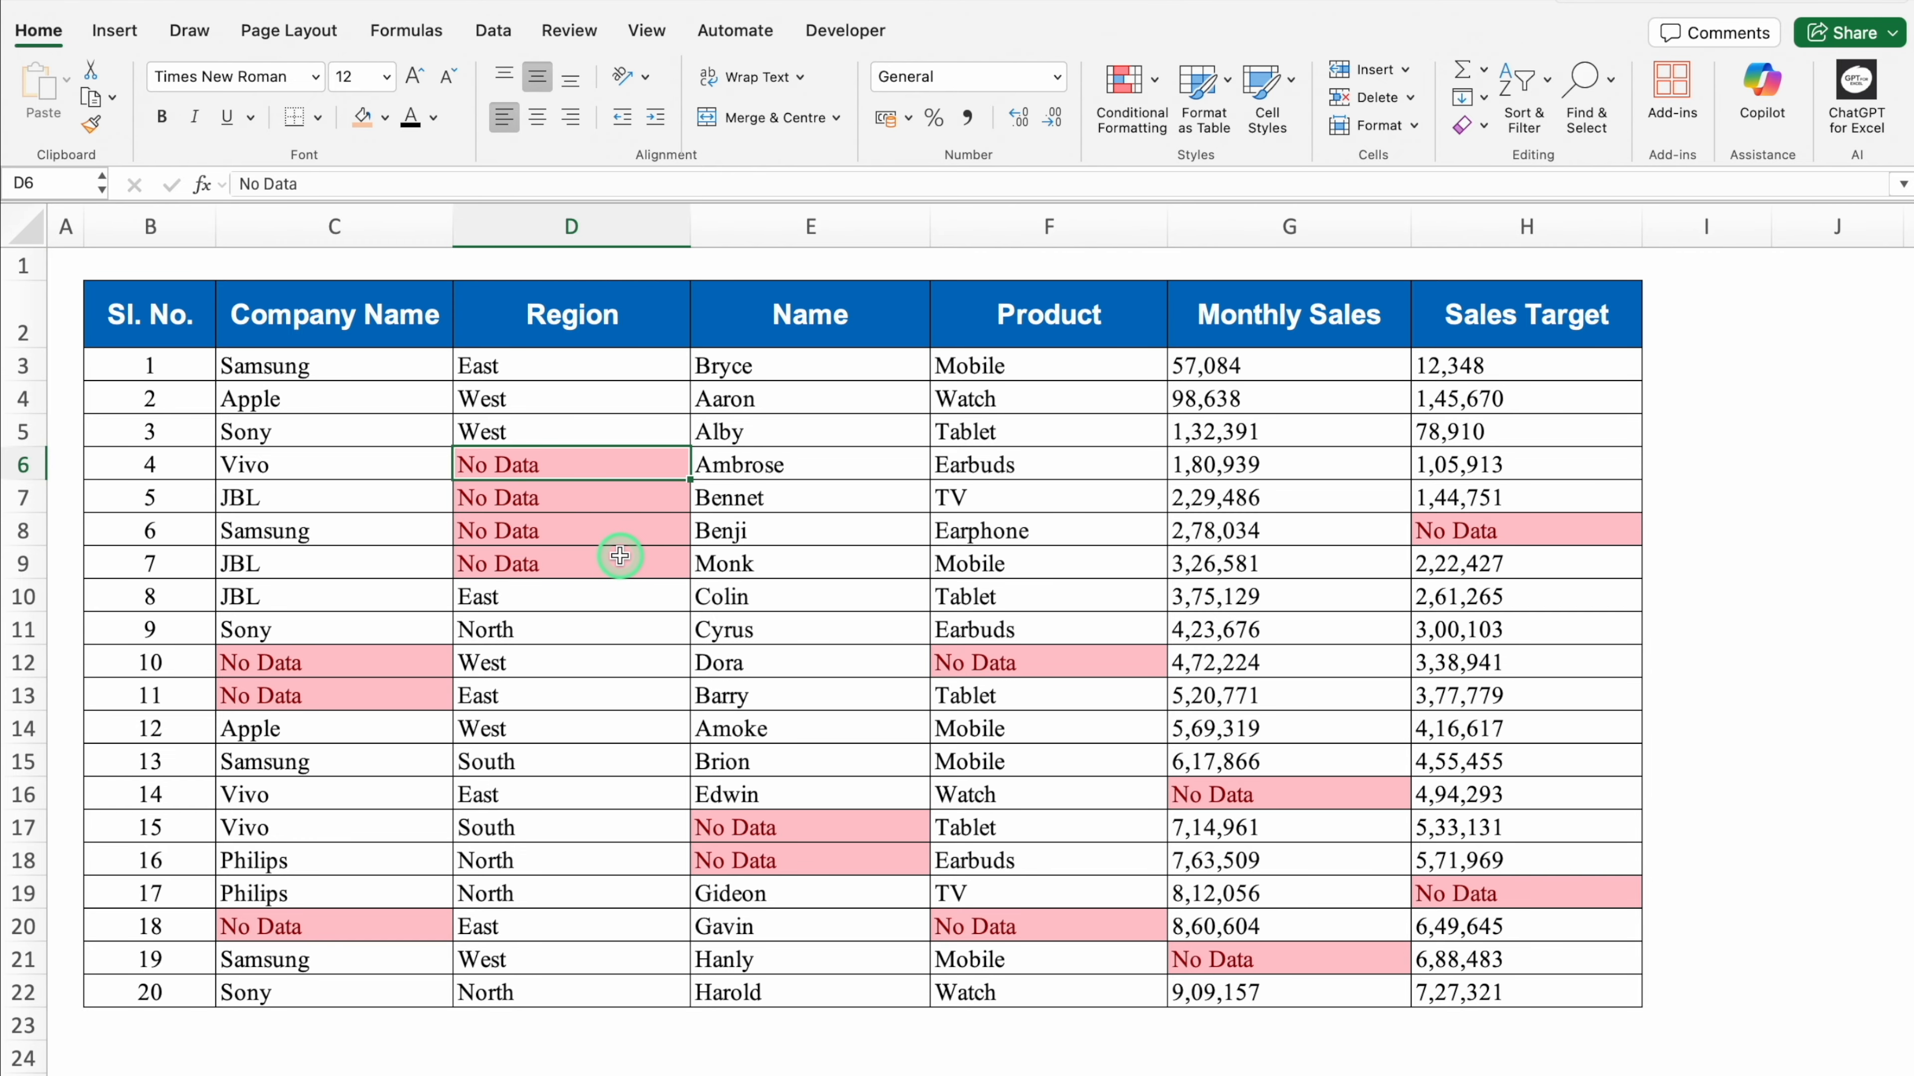
text(West)
key(Return)
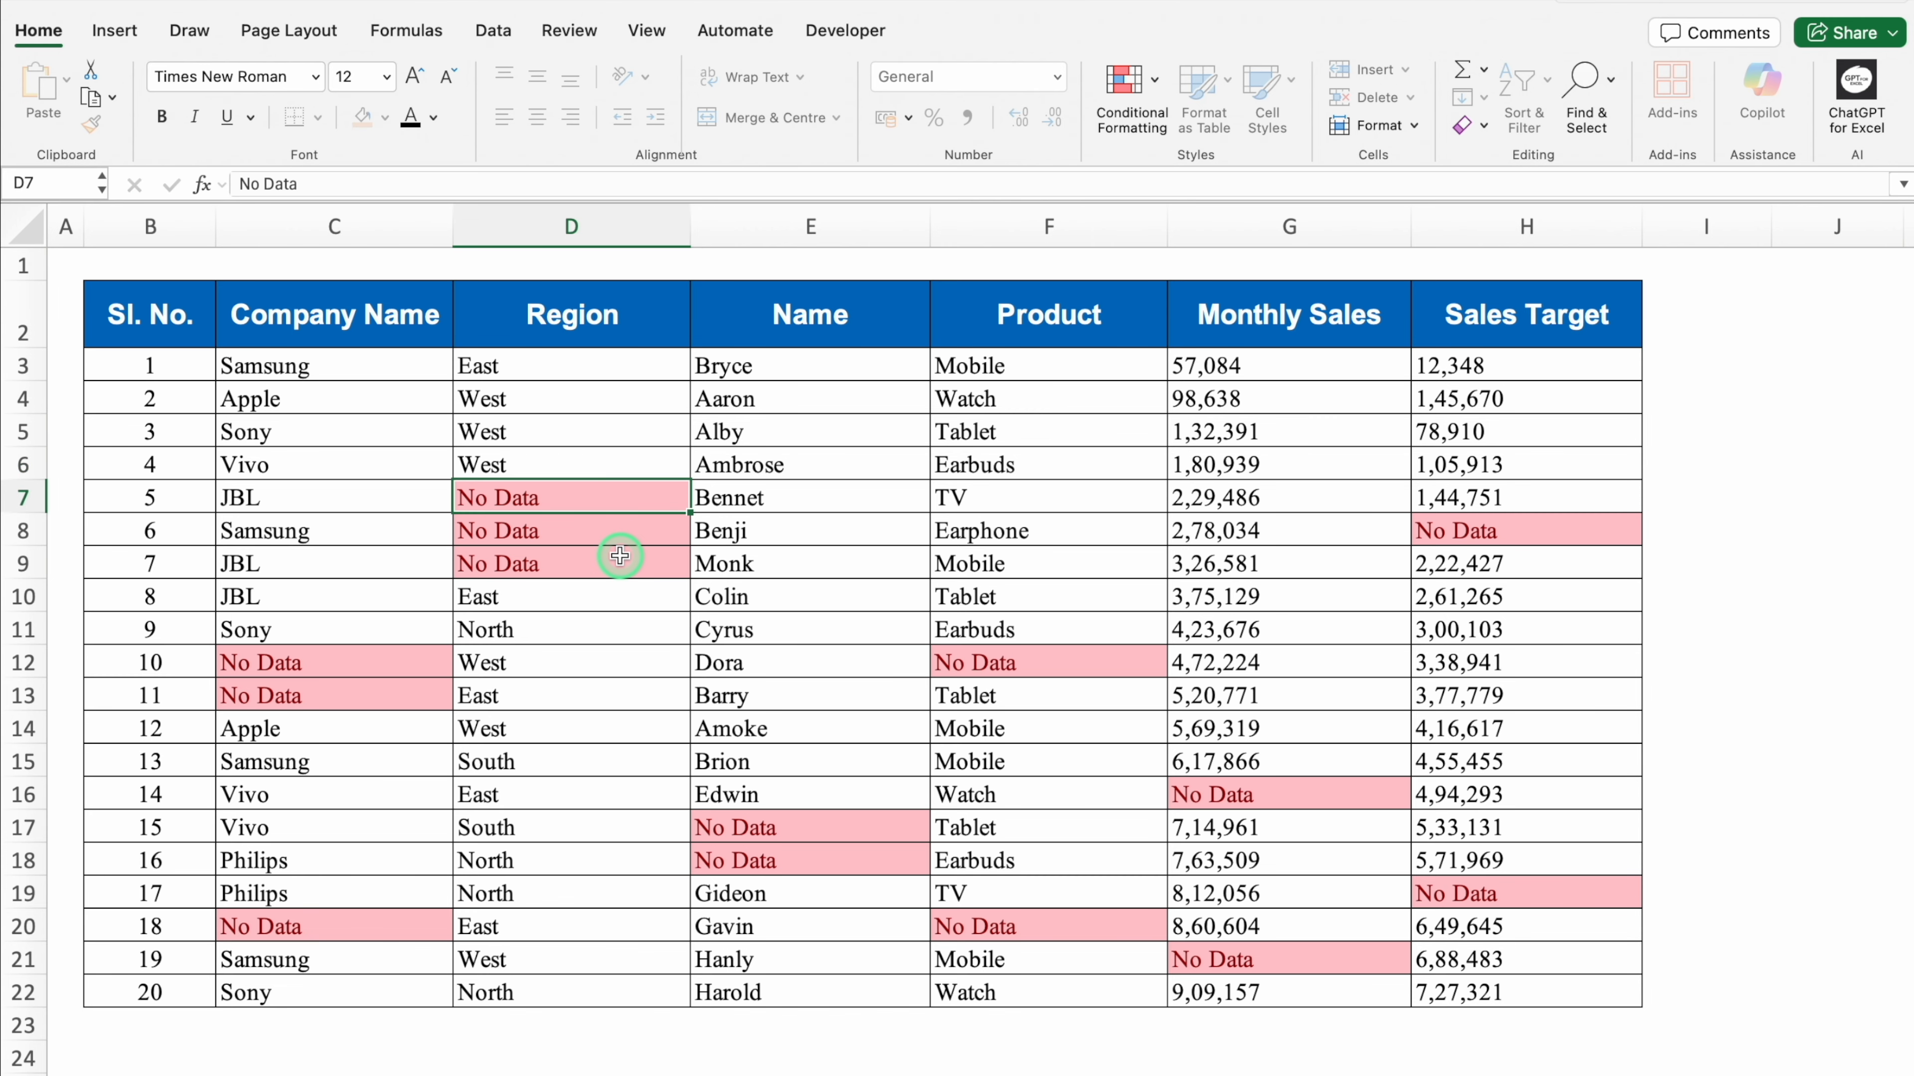
click(615, 462)
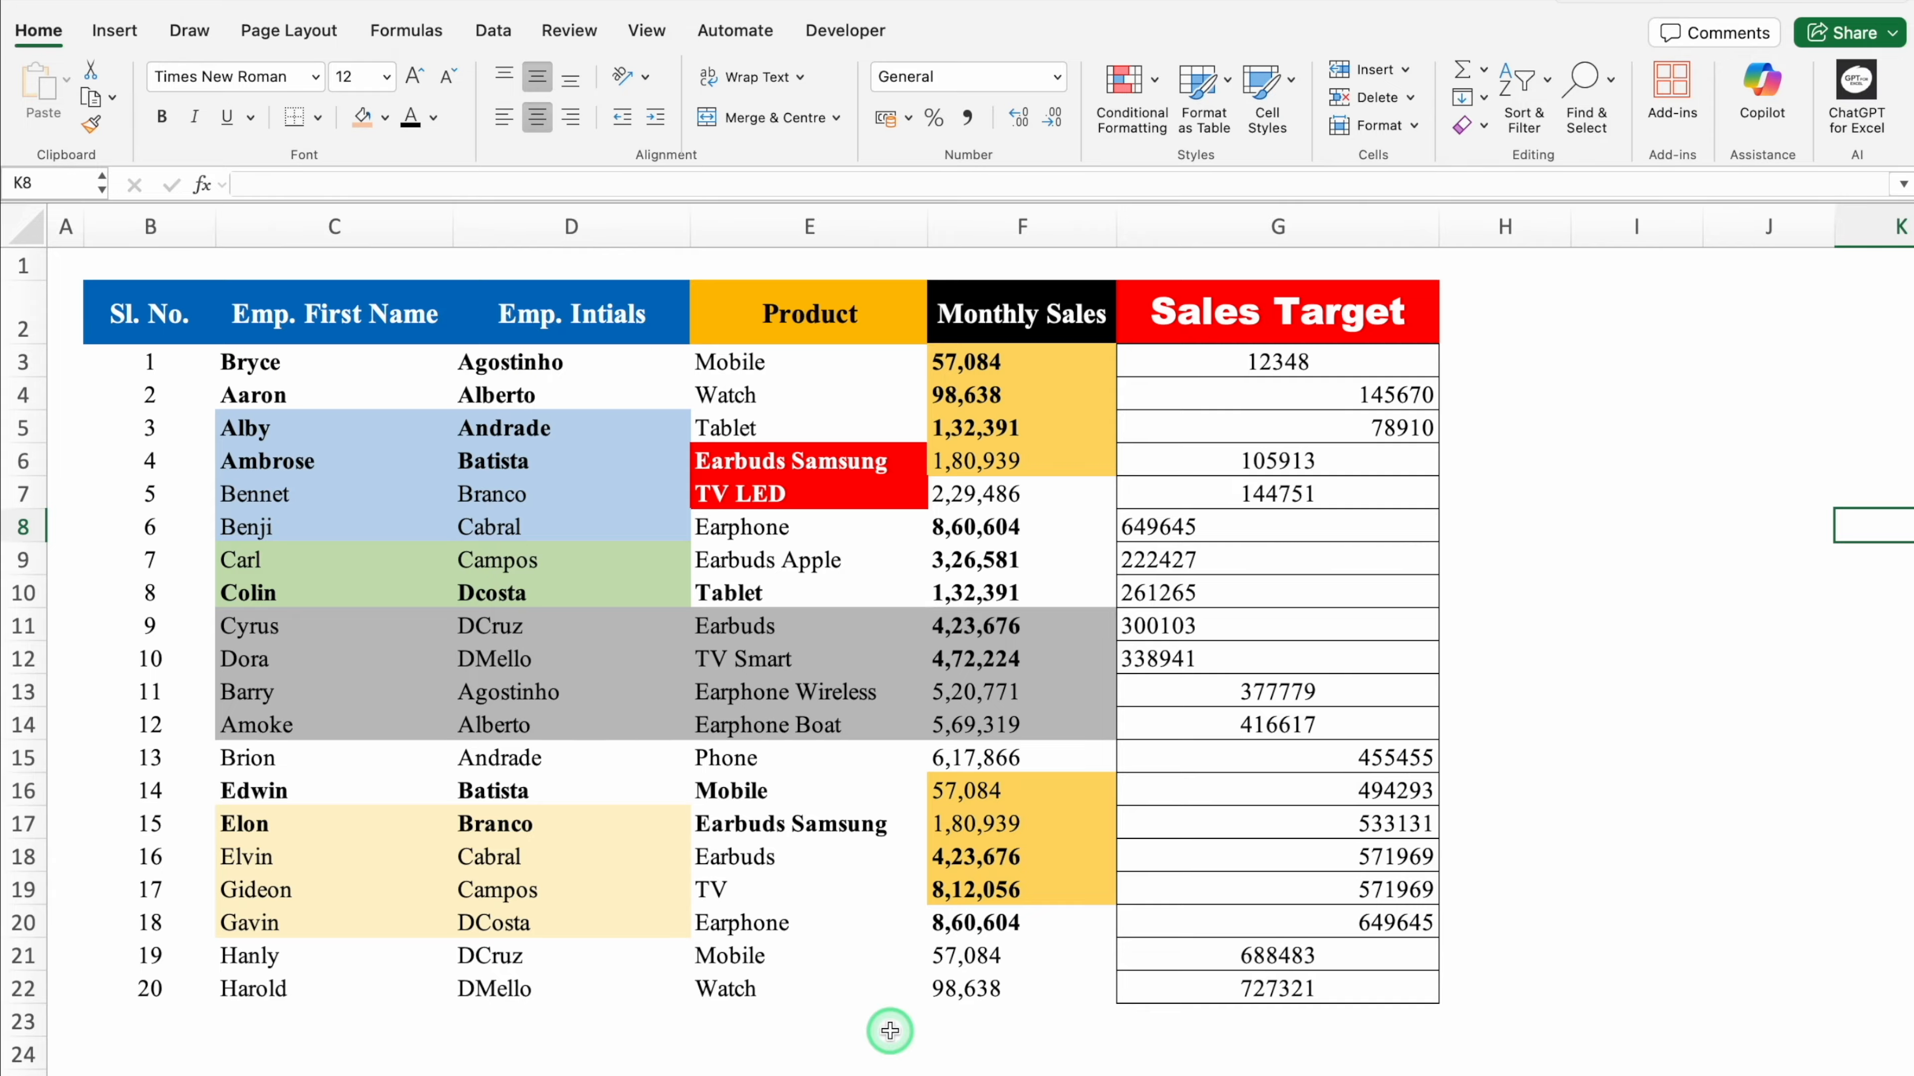
Clear all formats from the employee sales data and convert B2:G22 into a table with headers
click(502, 495)
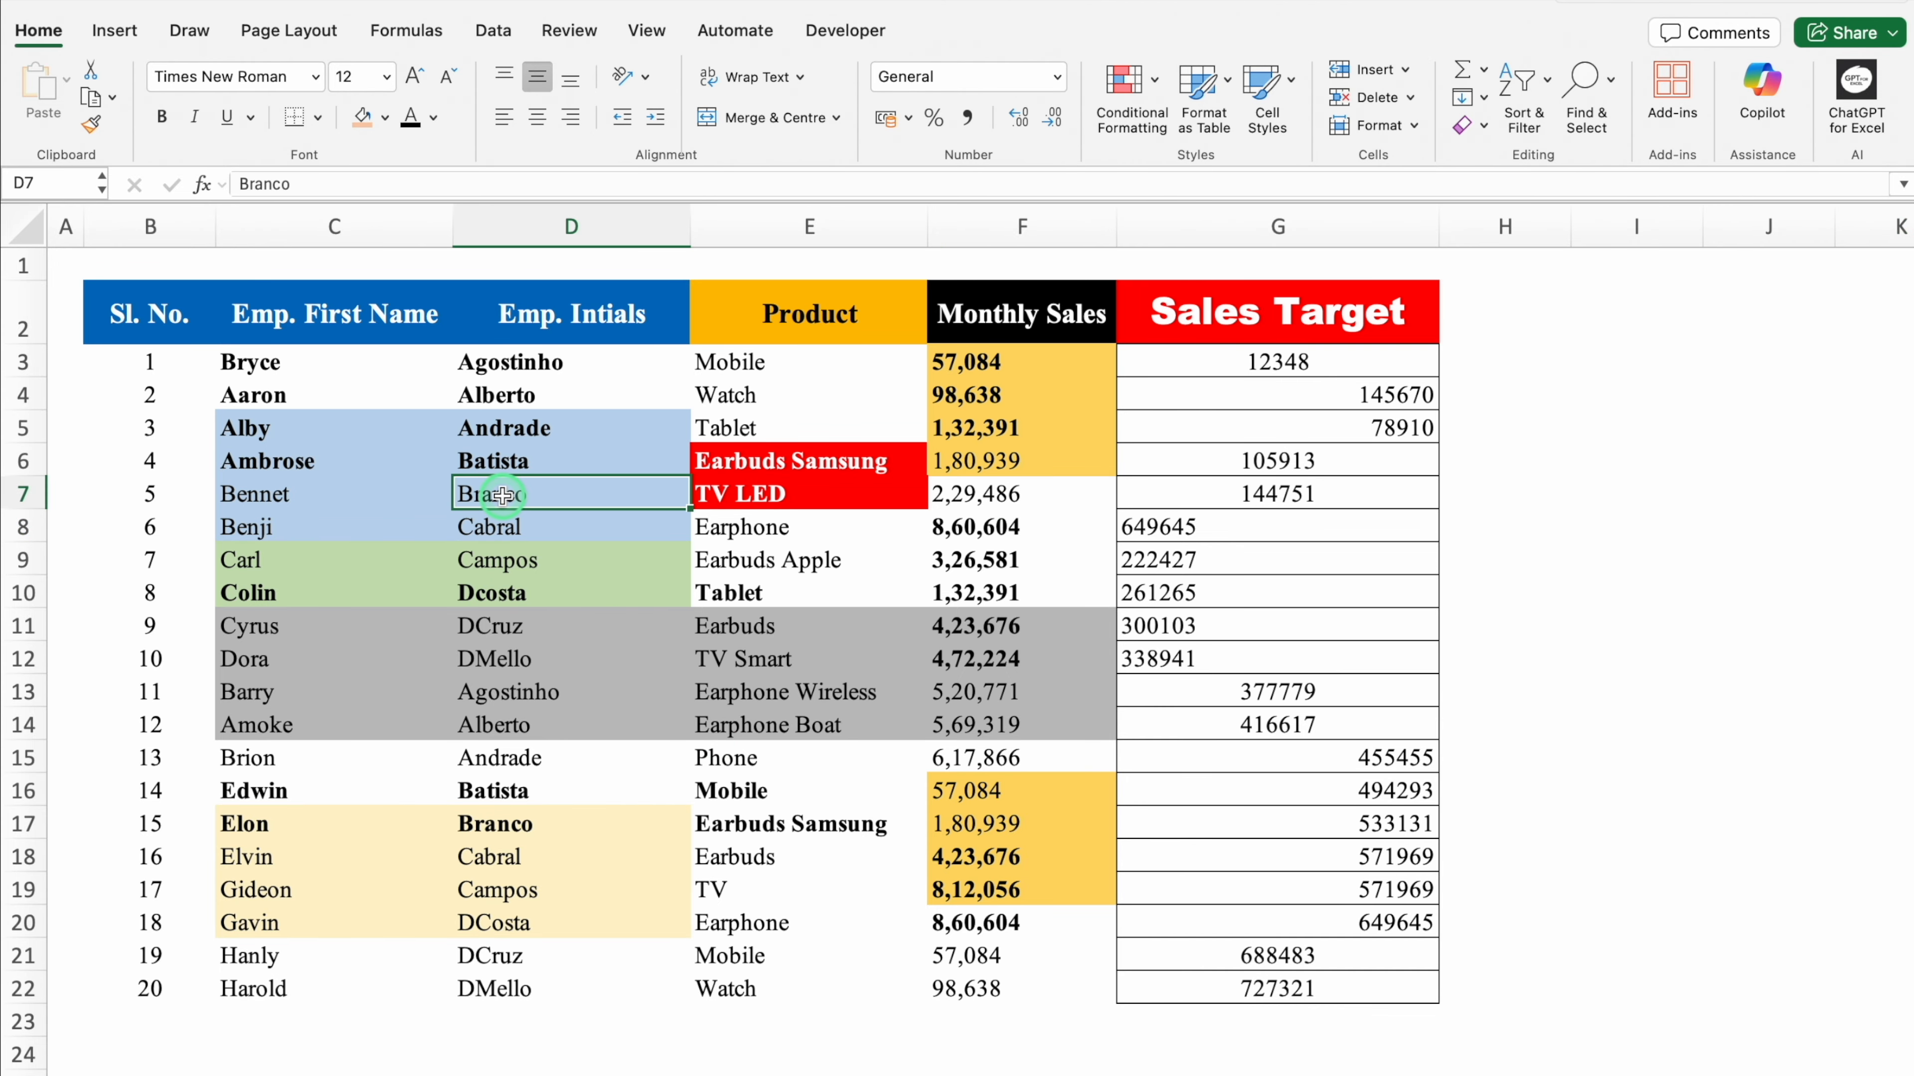
key(ctrl+a)
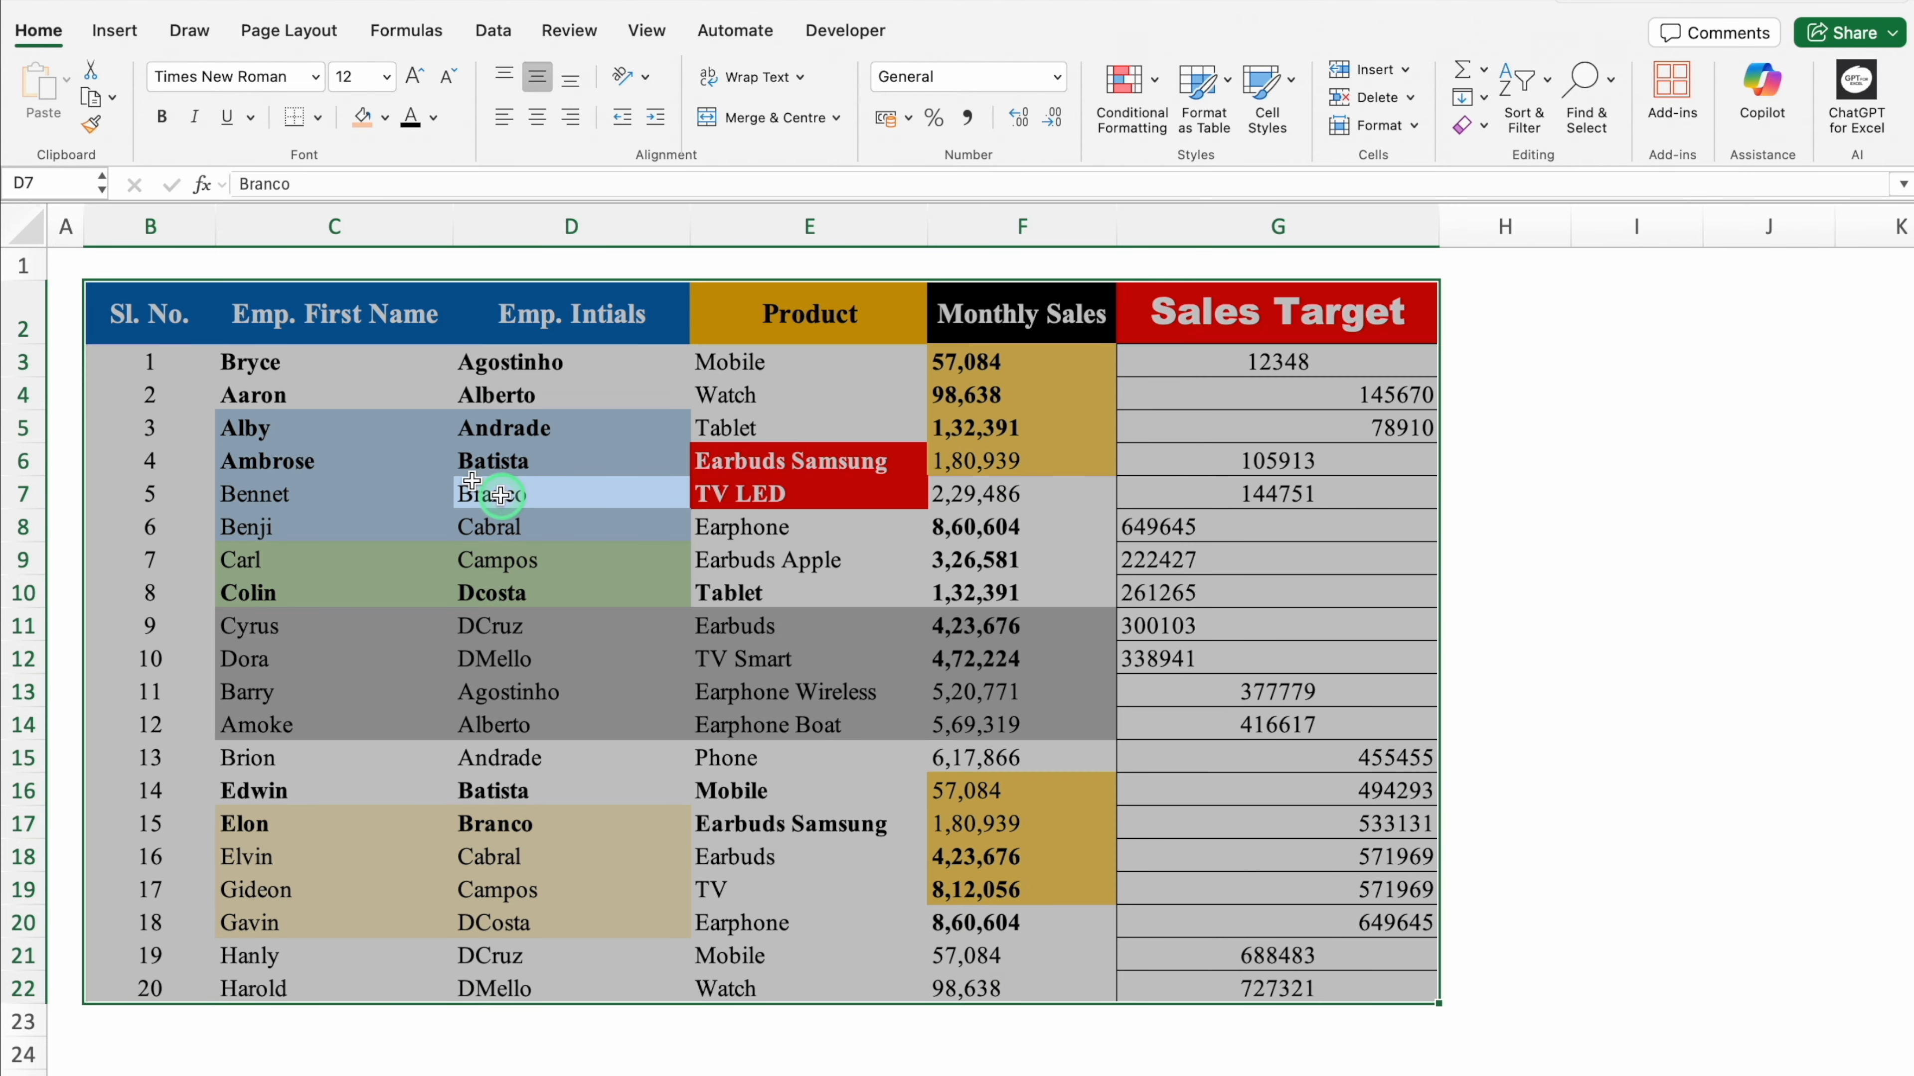
click(33, 36)
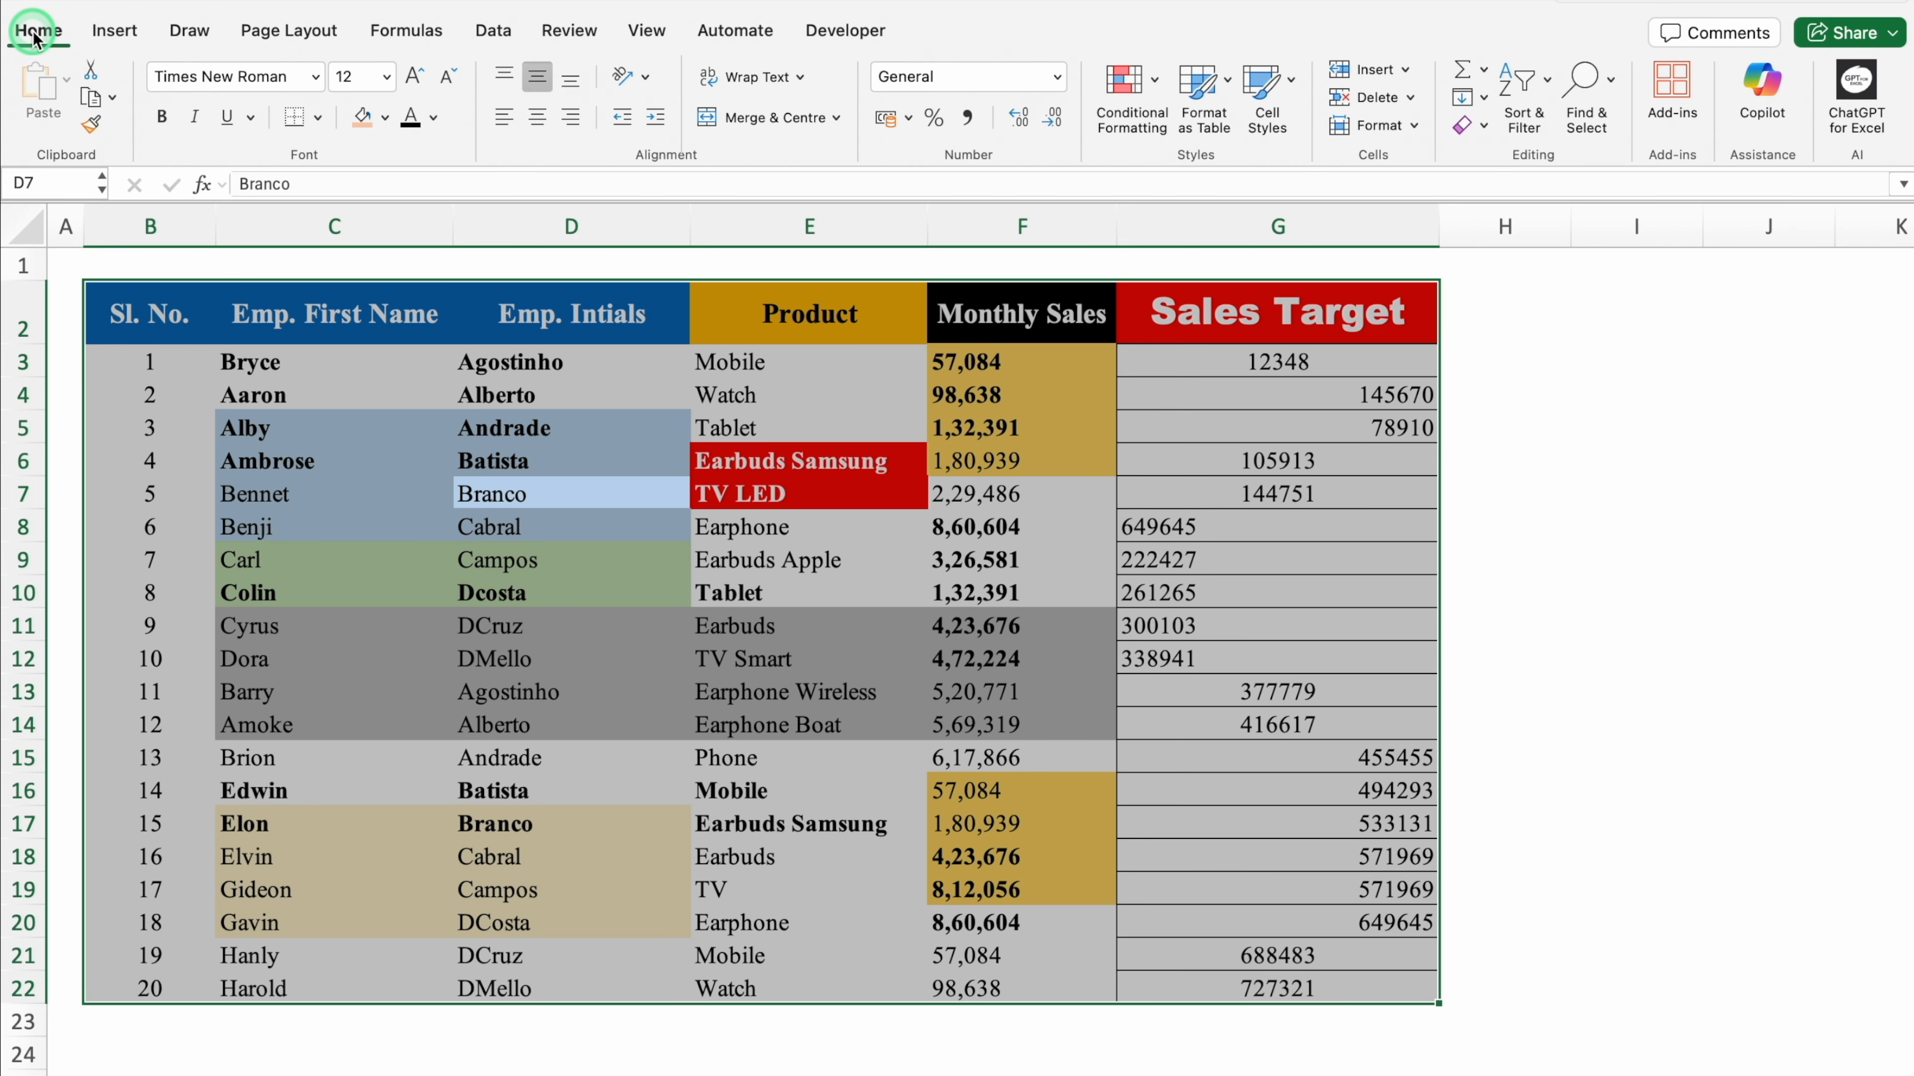
click(1481, 131)
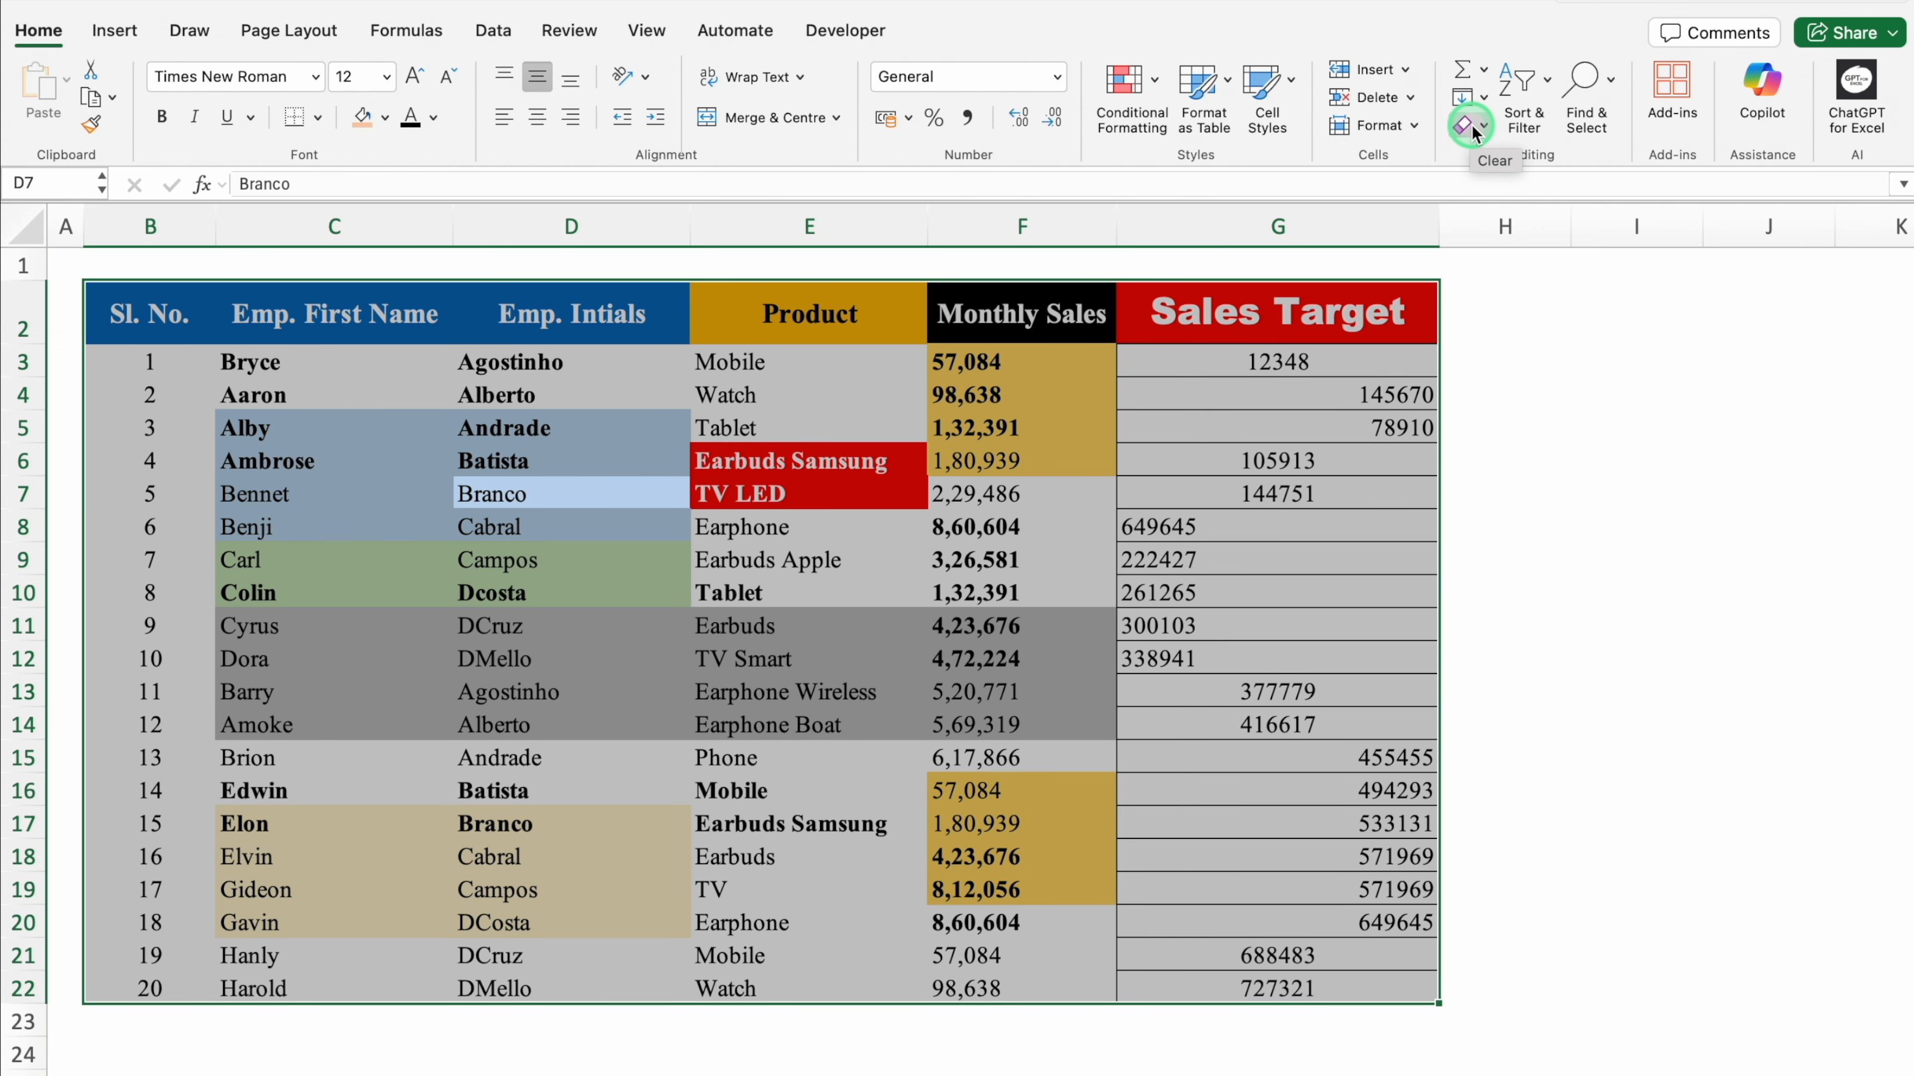
click(1486, 130)
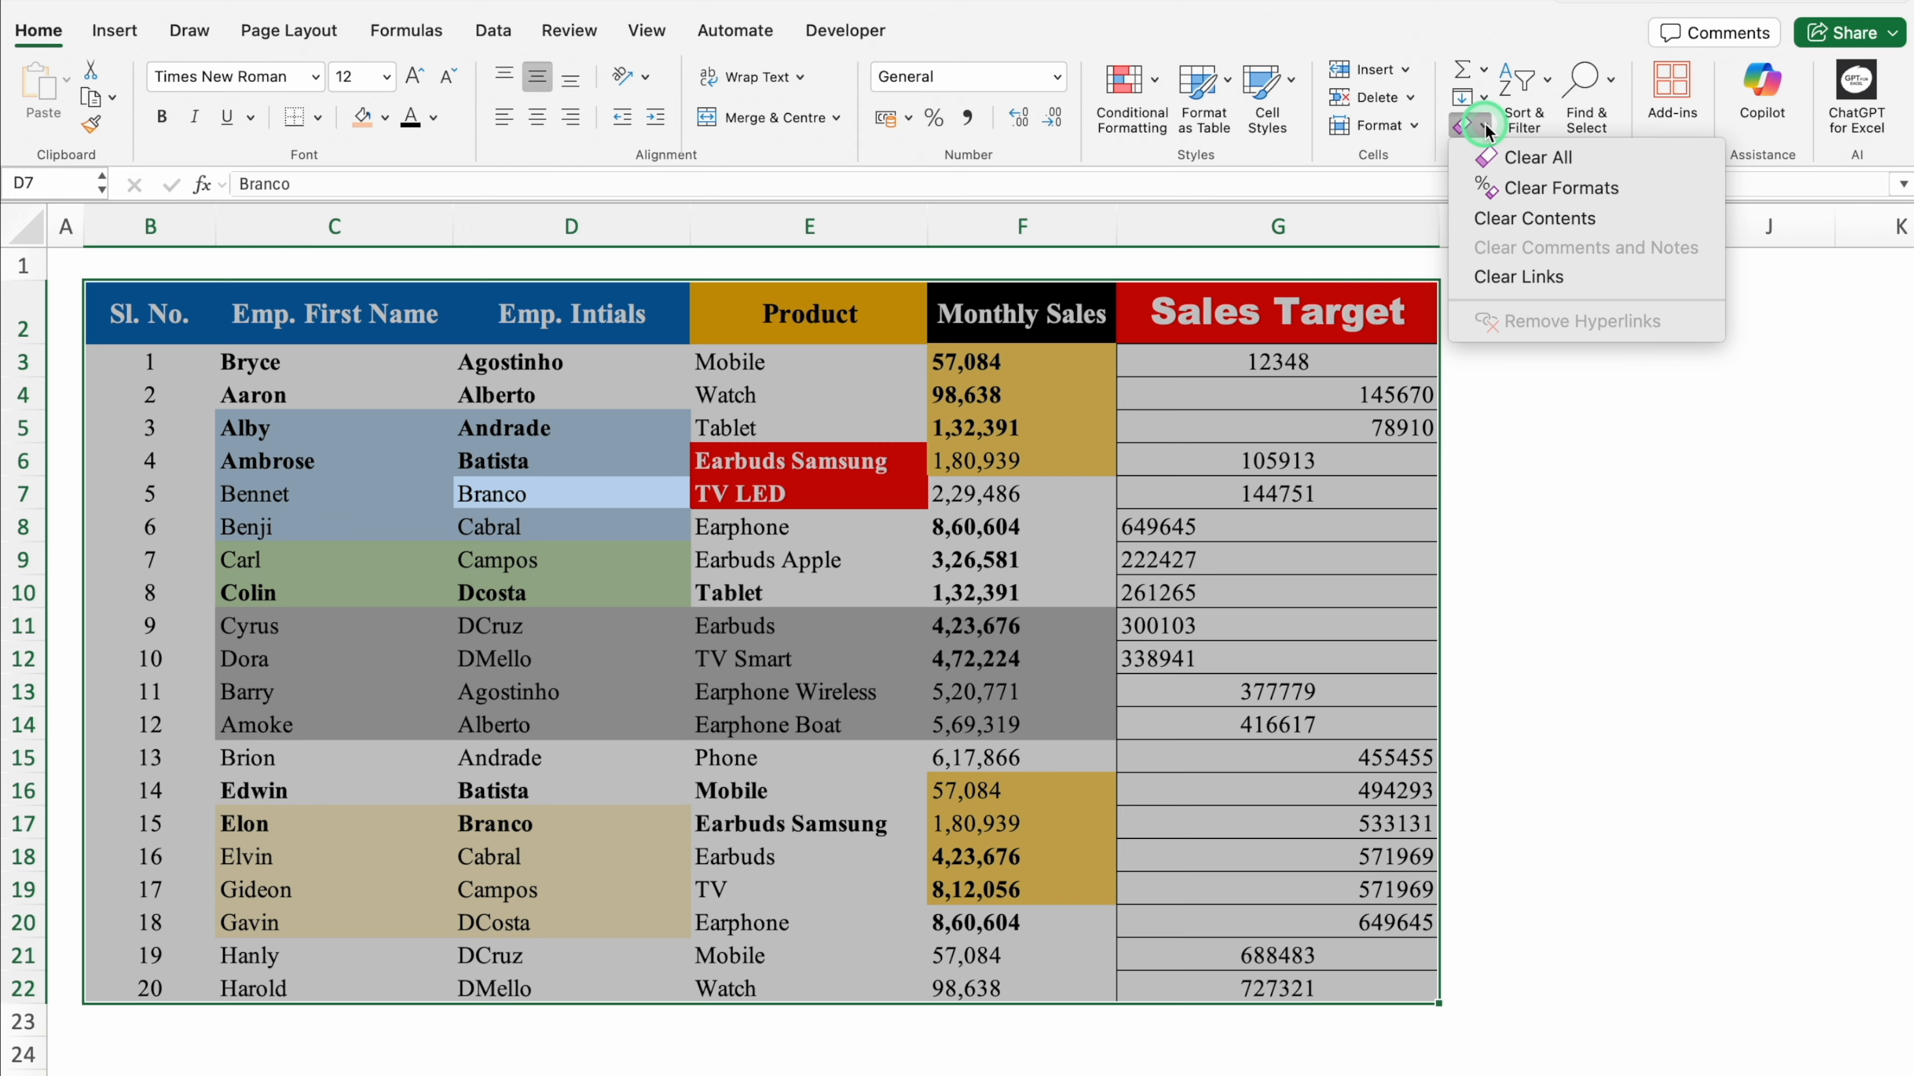
click(1661, 161)
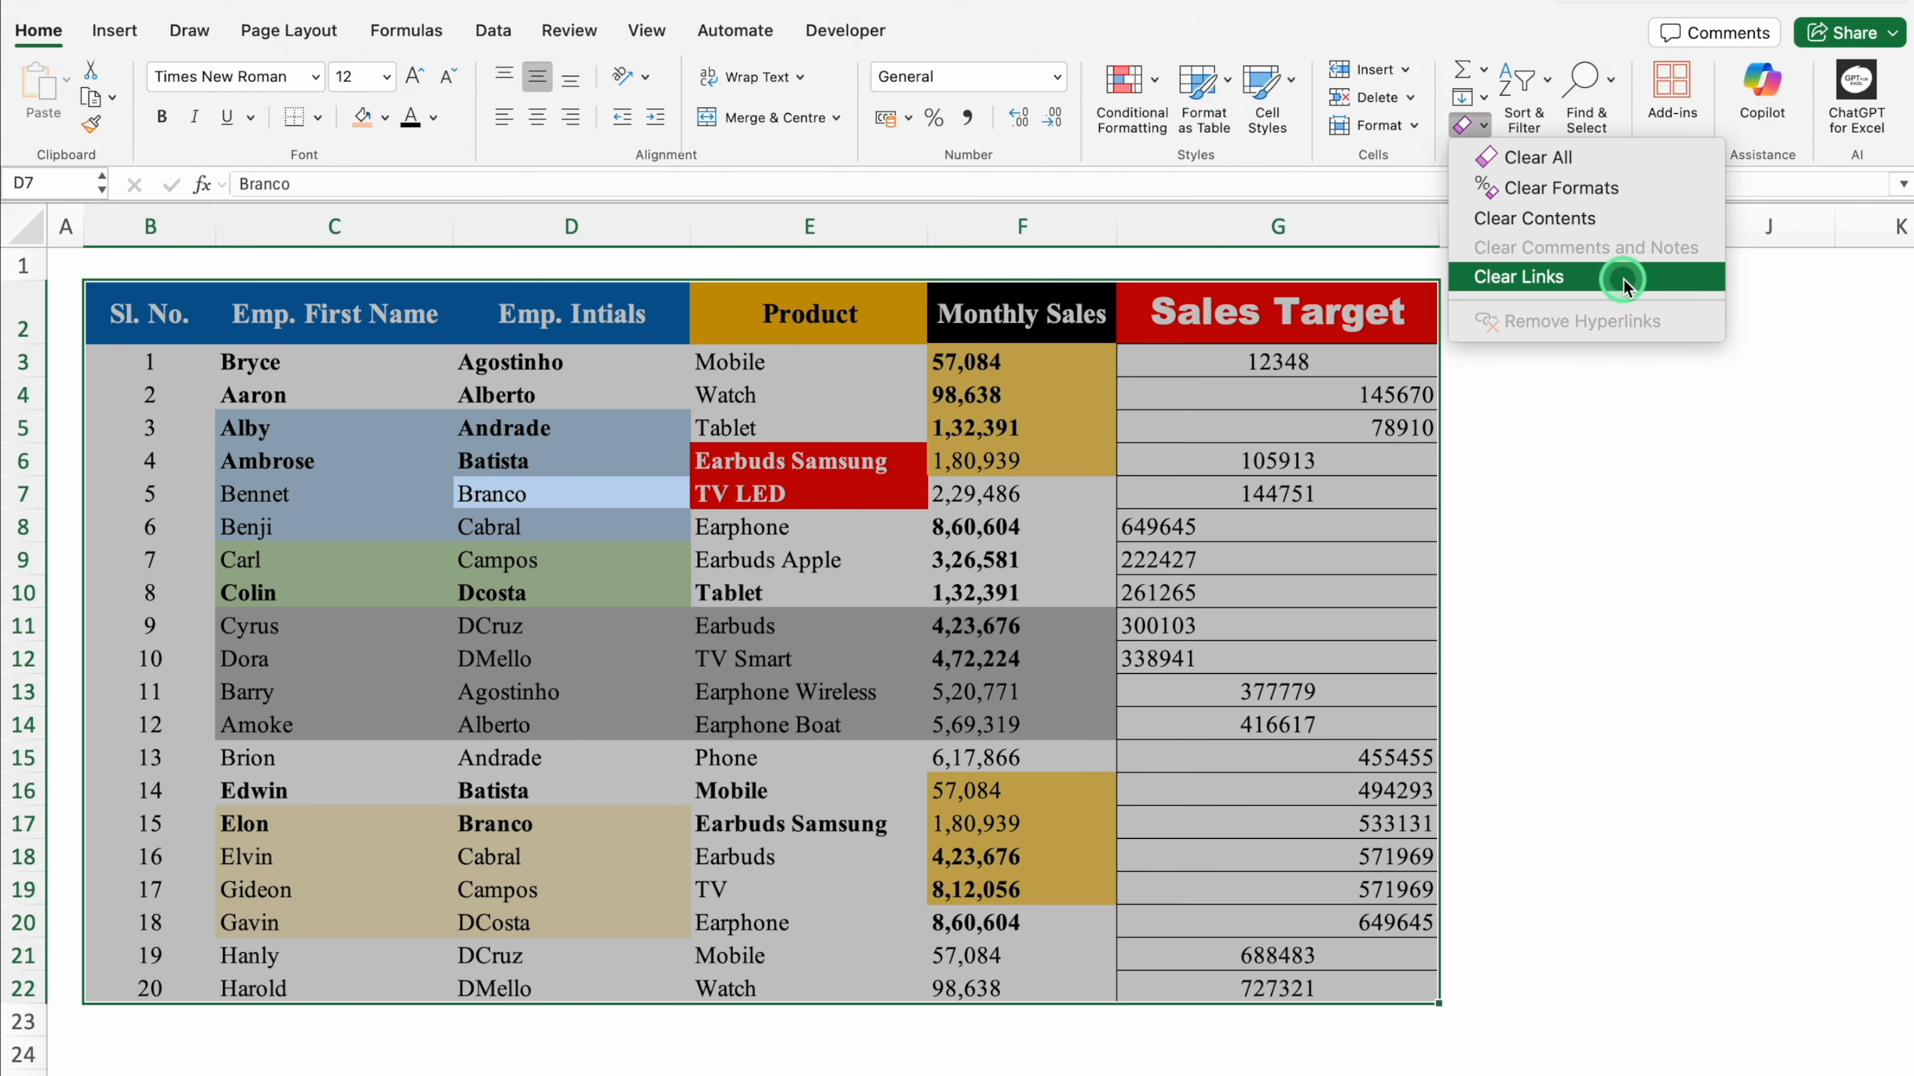
click(1622, 188)
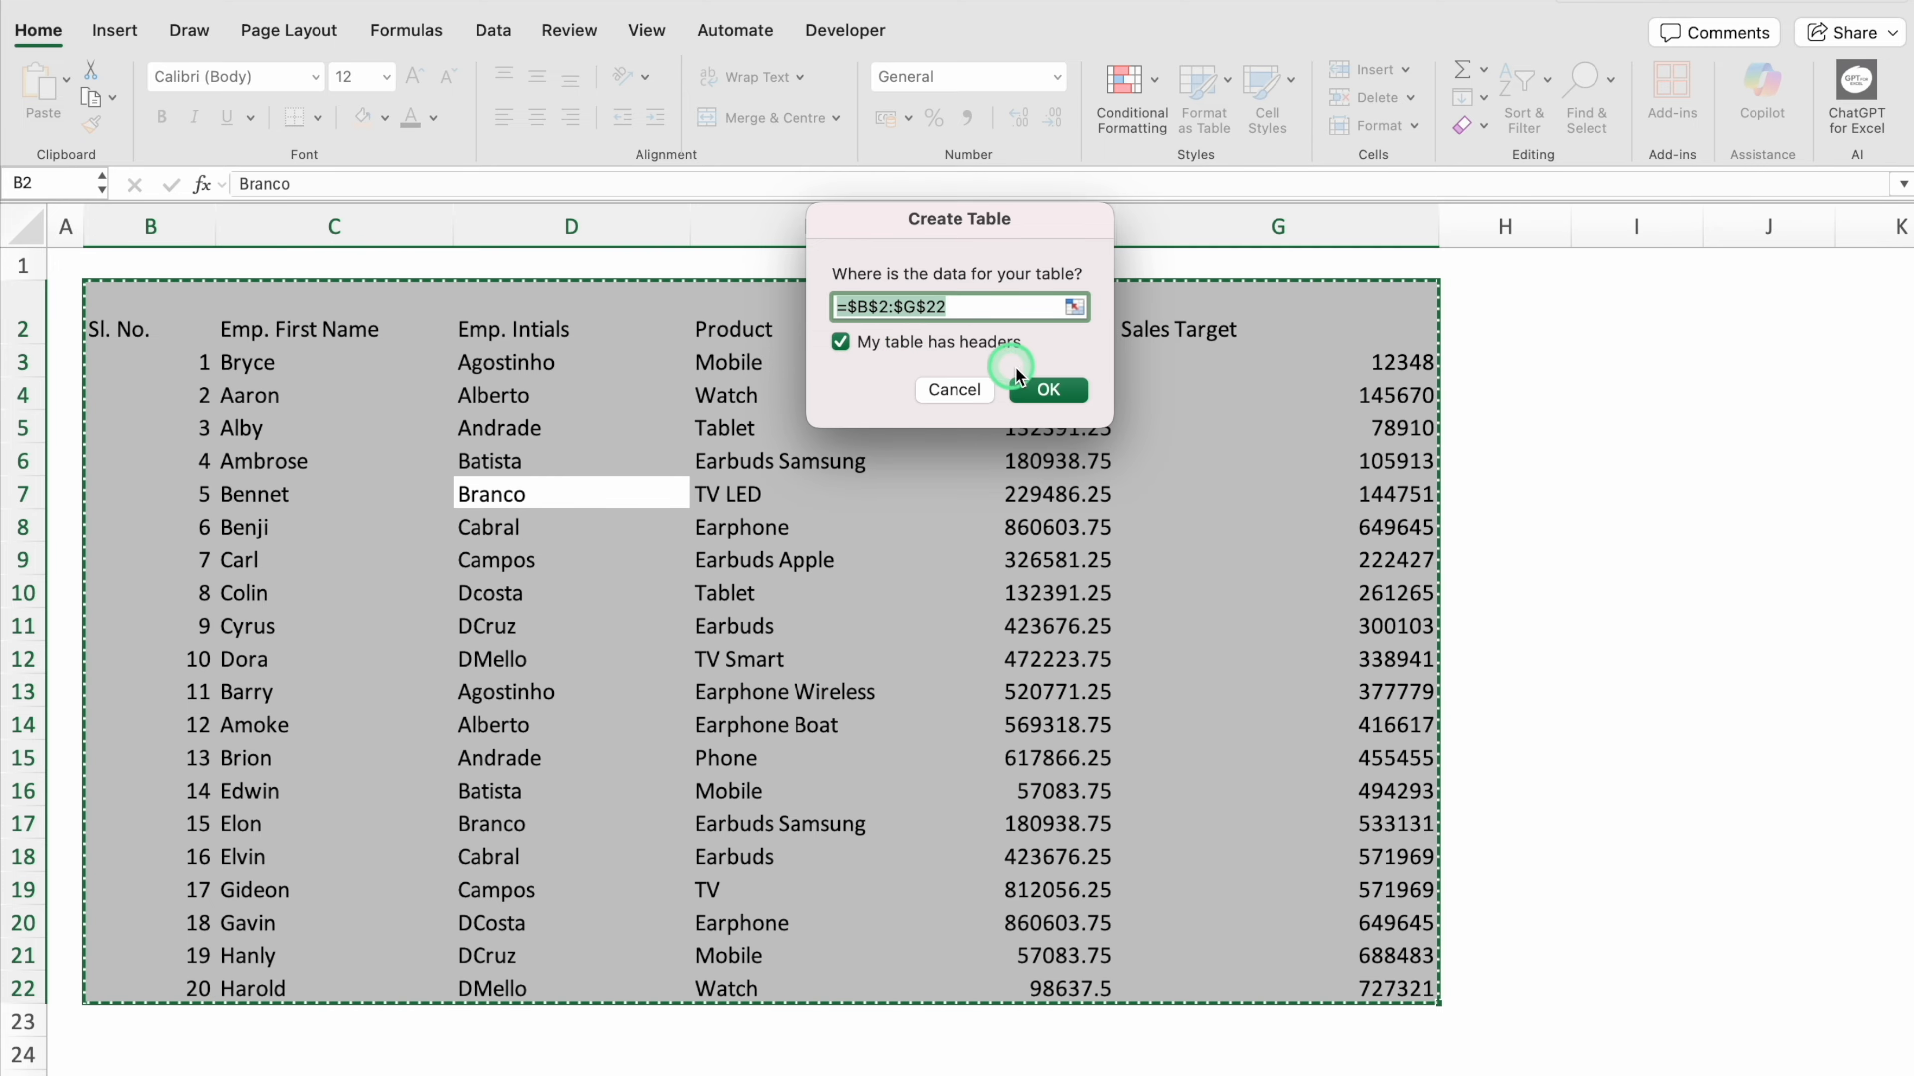
click(1052, 390)
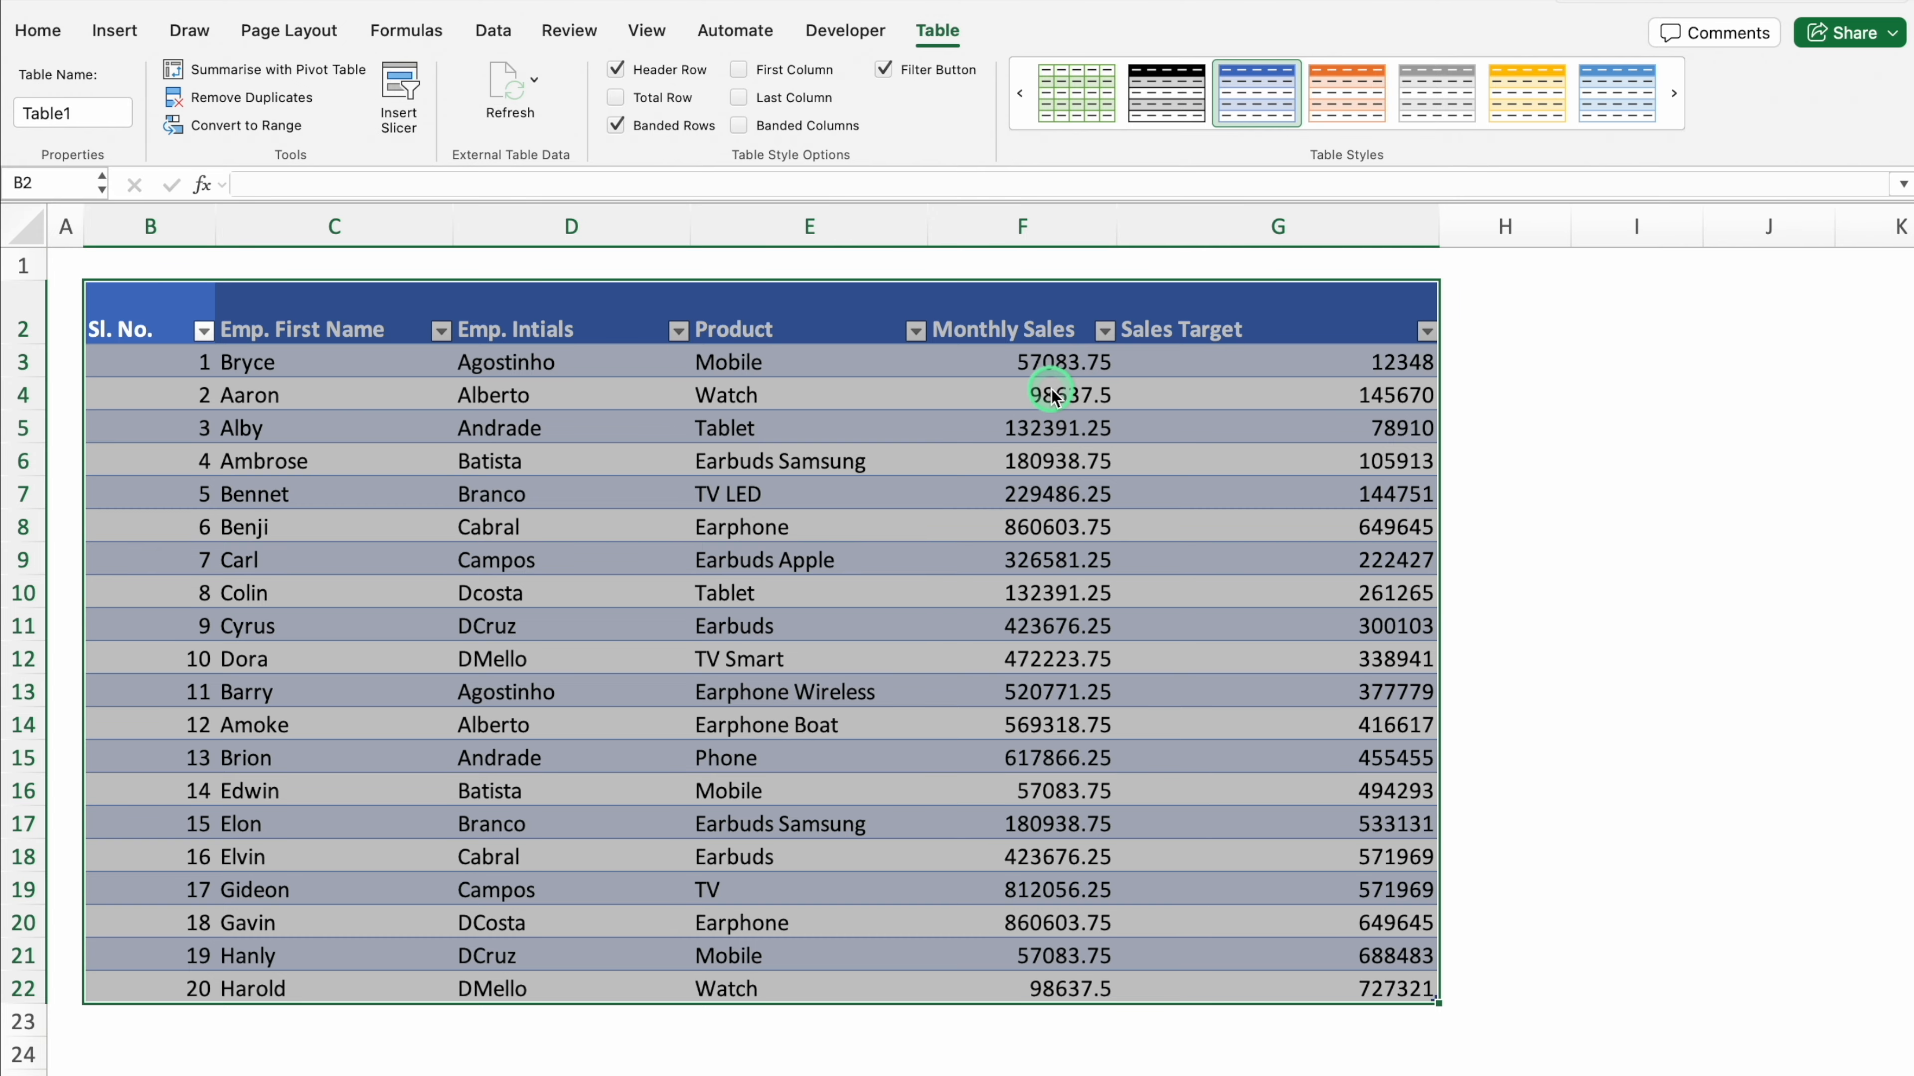
Middle-align the table's cells vertically and add borders around all of them
click(44, 32)
click(536, 78)
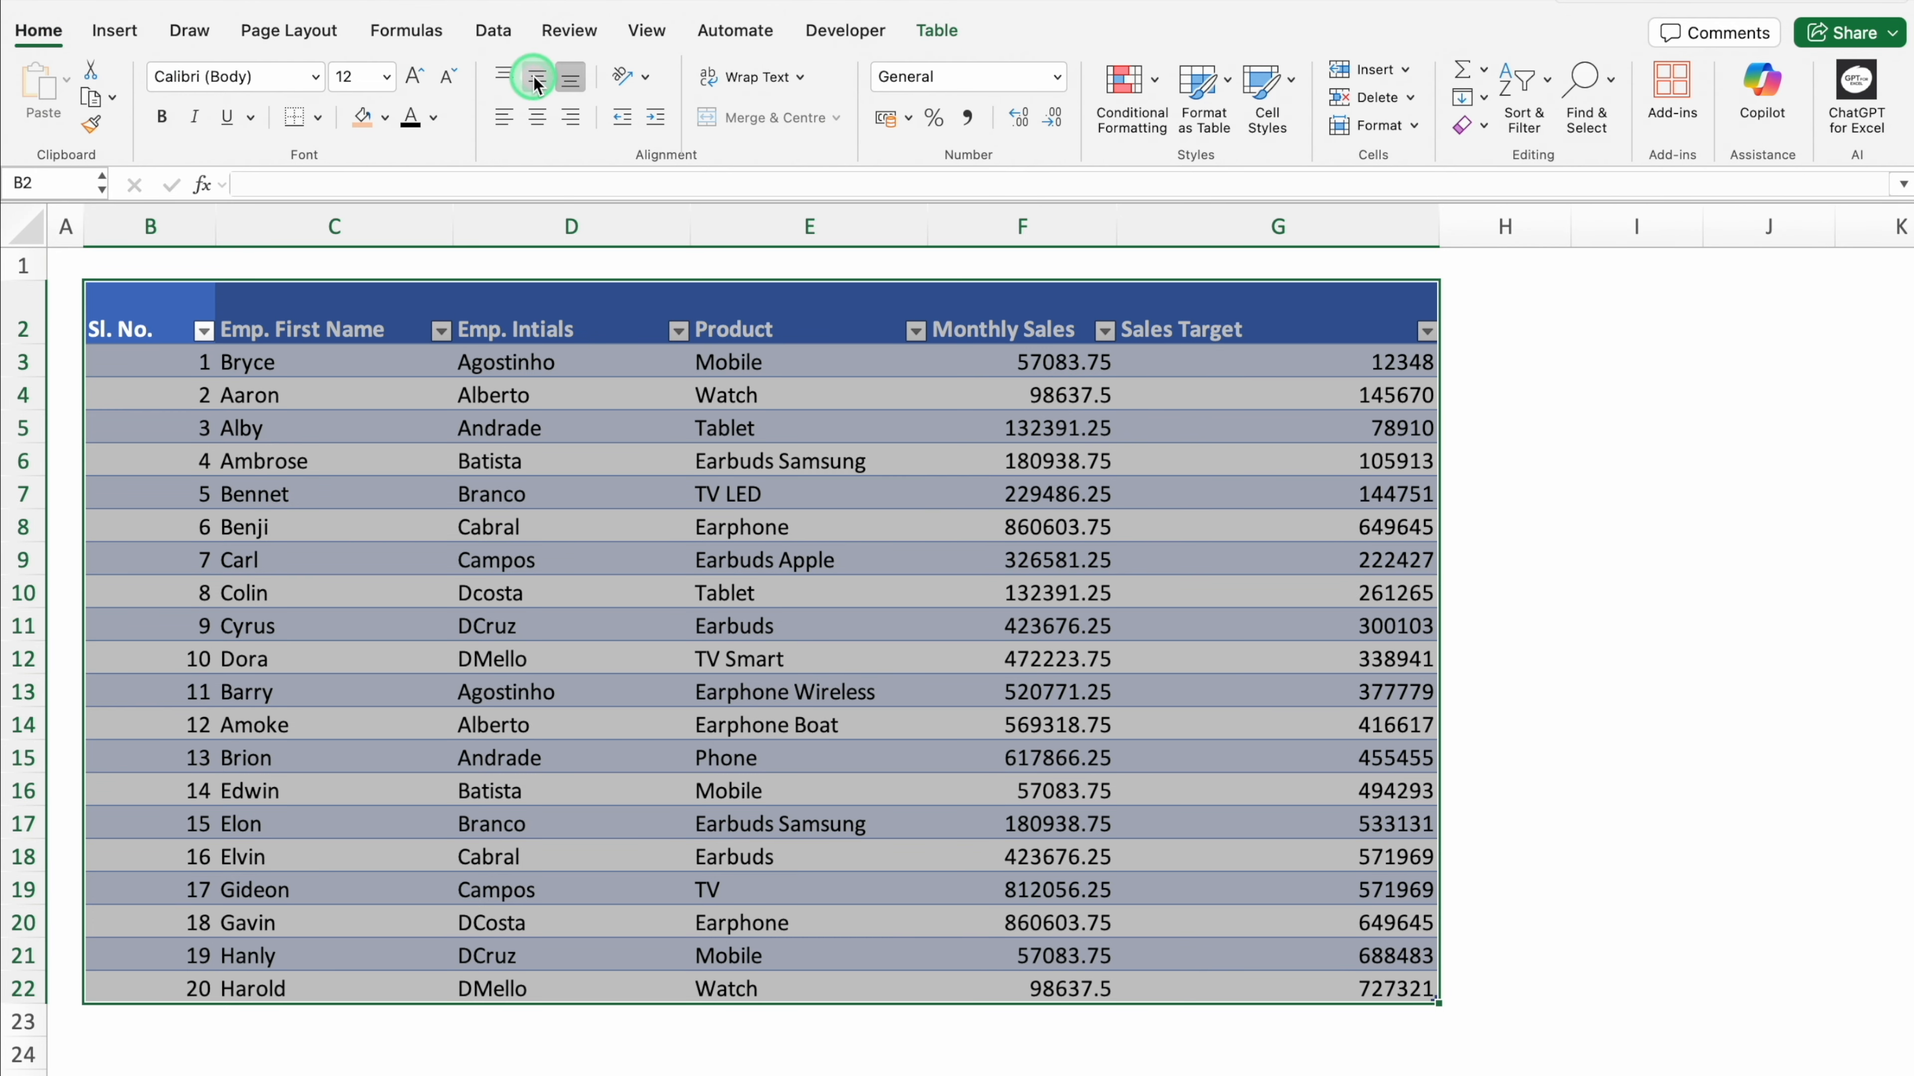
click(317, 116)
click(373, 348)
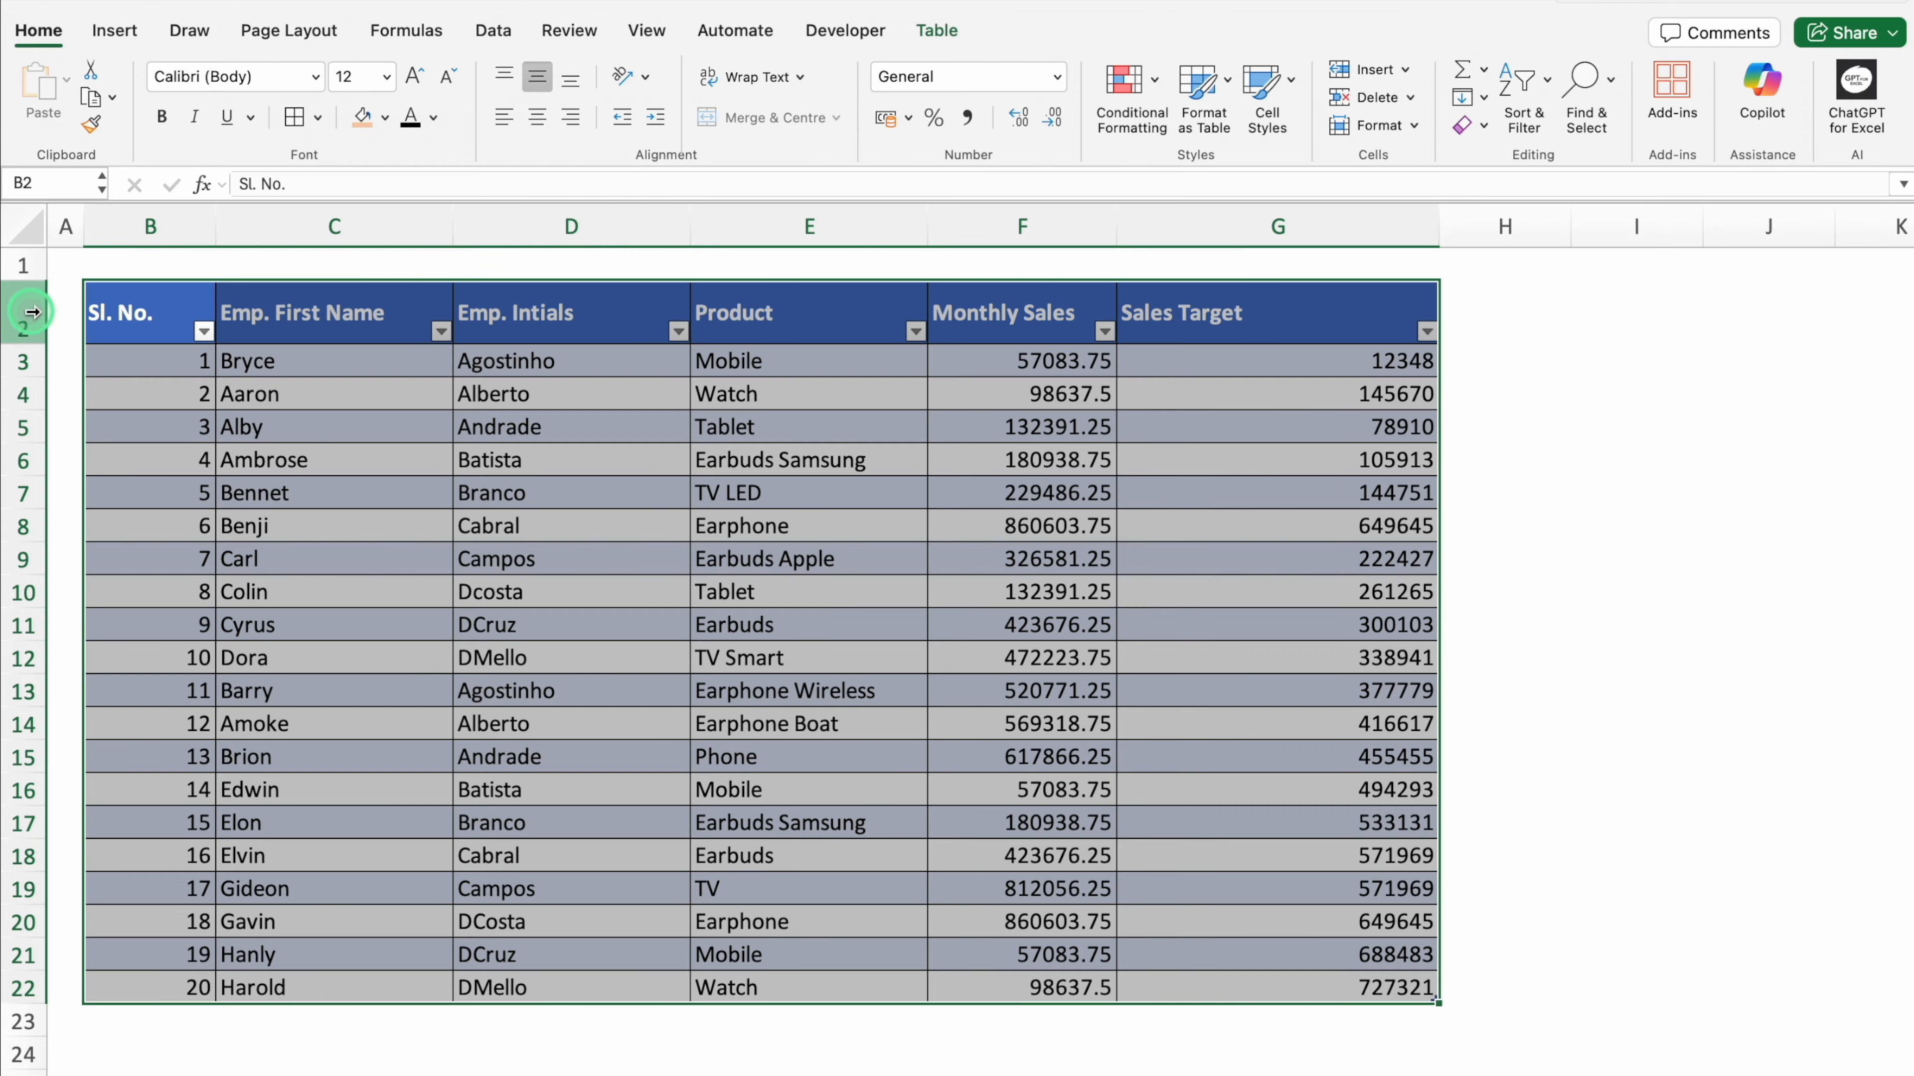
Center the header row 2 and the Sl. No. column horizontally
click(22, 310)
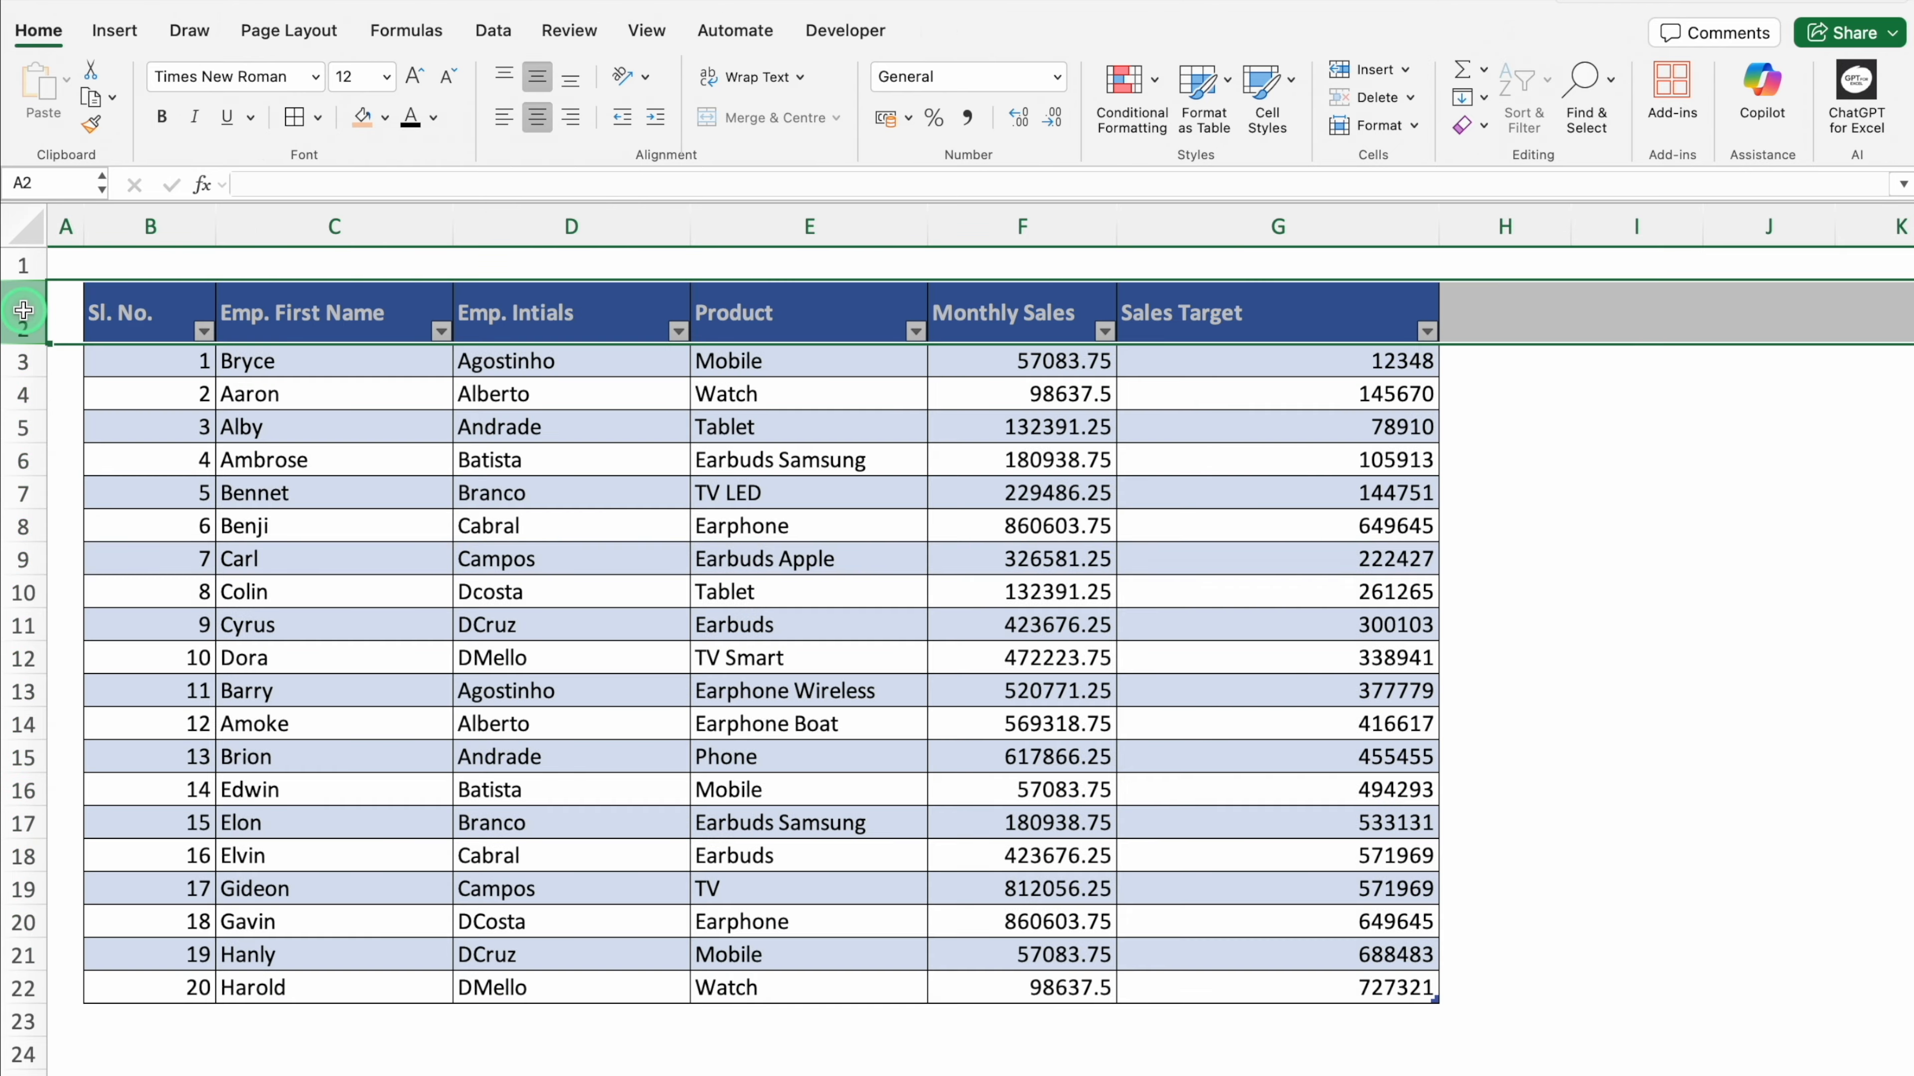
click(538, 121)
click(163, 222)
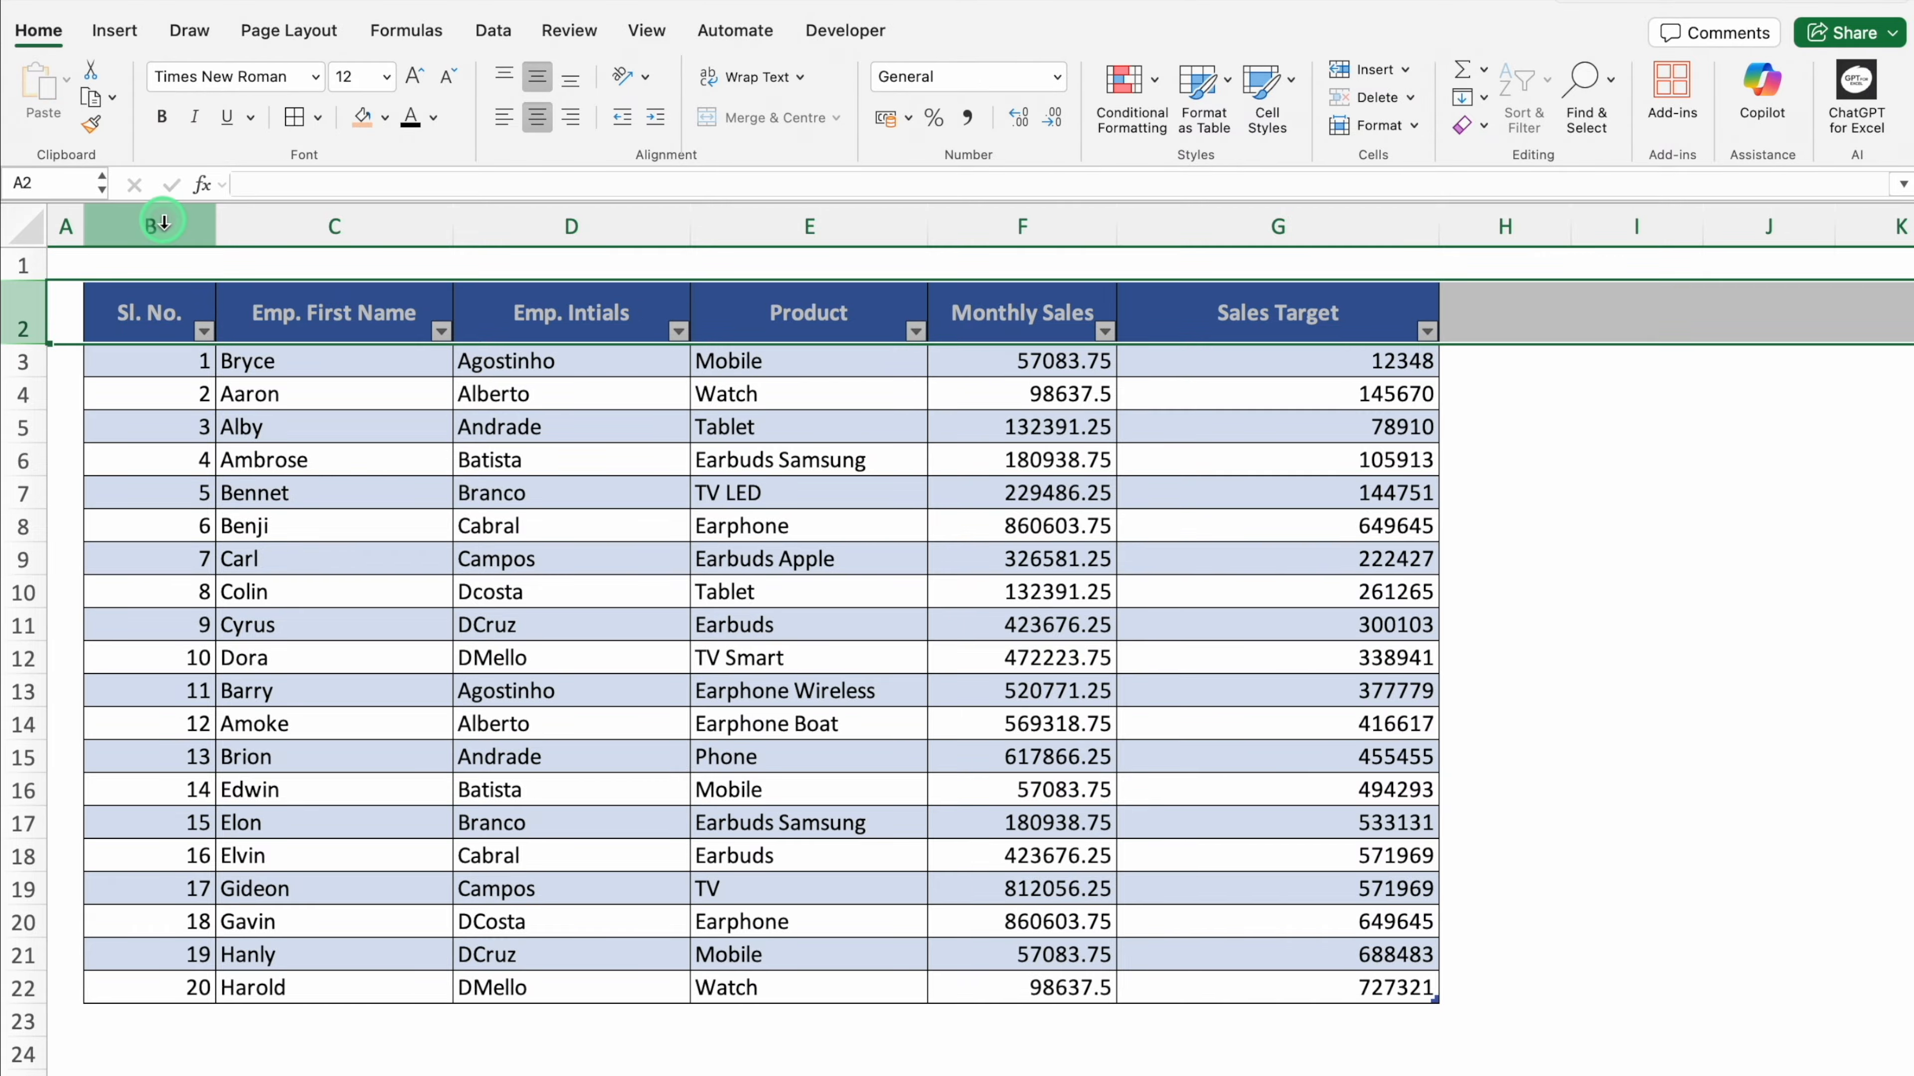
click(536, 119)
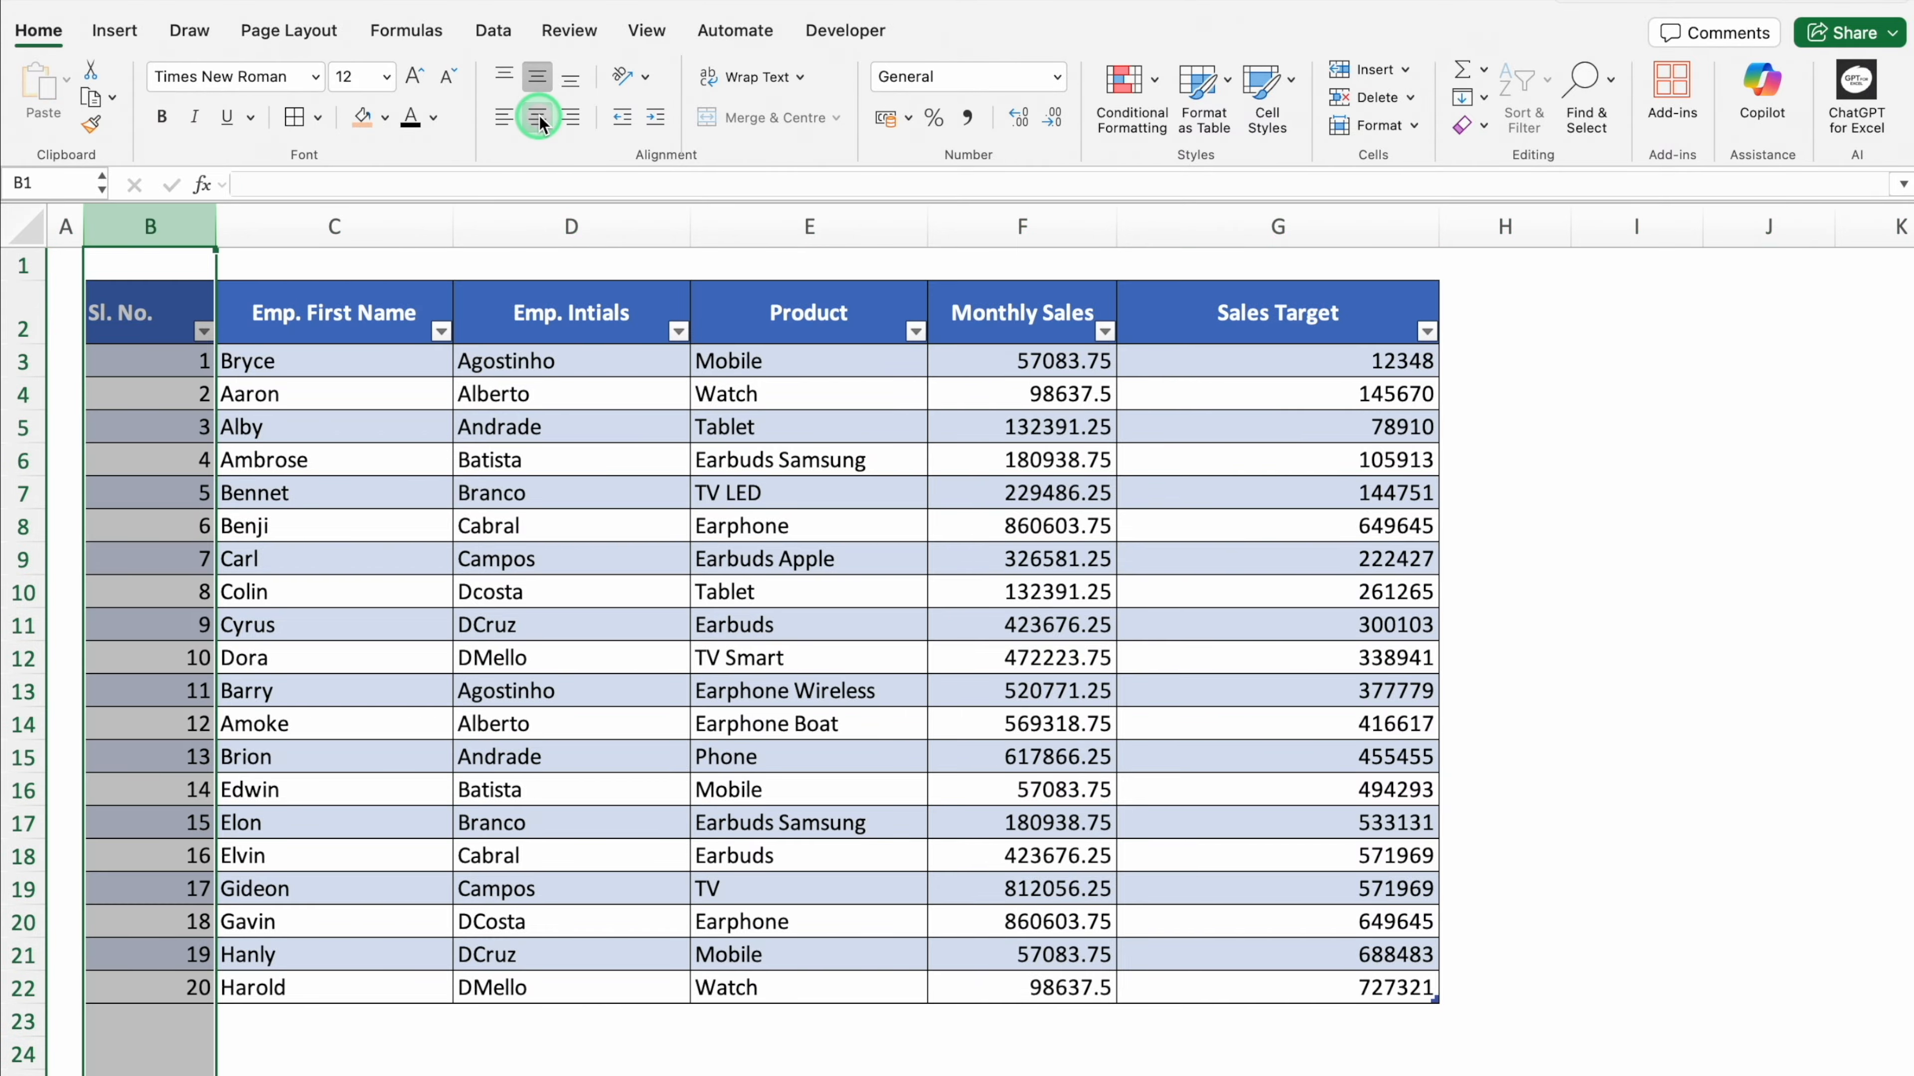
click(538, 119)
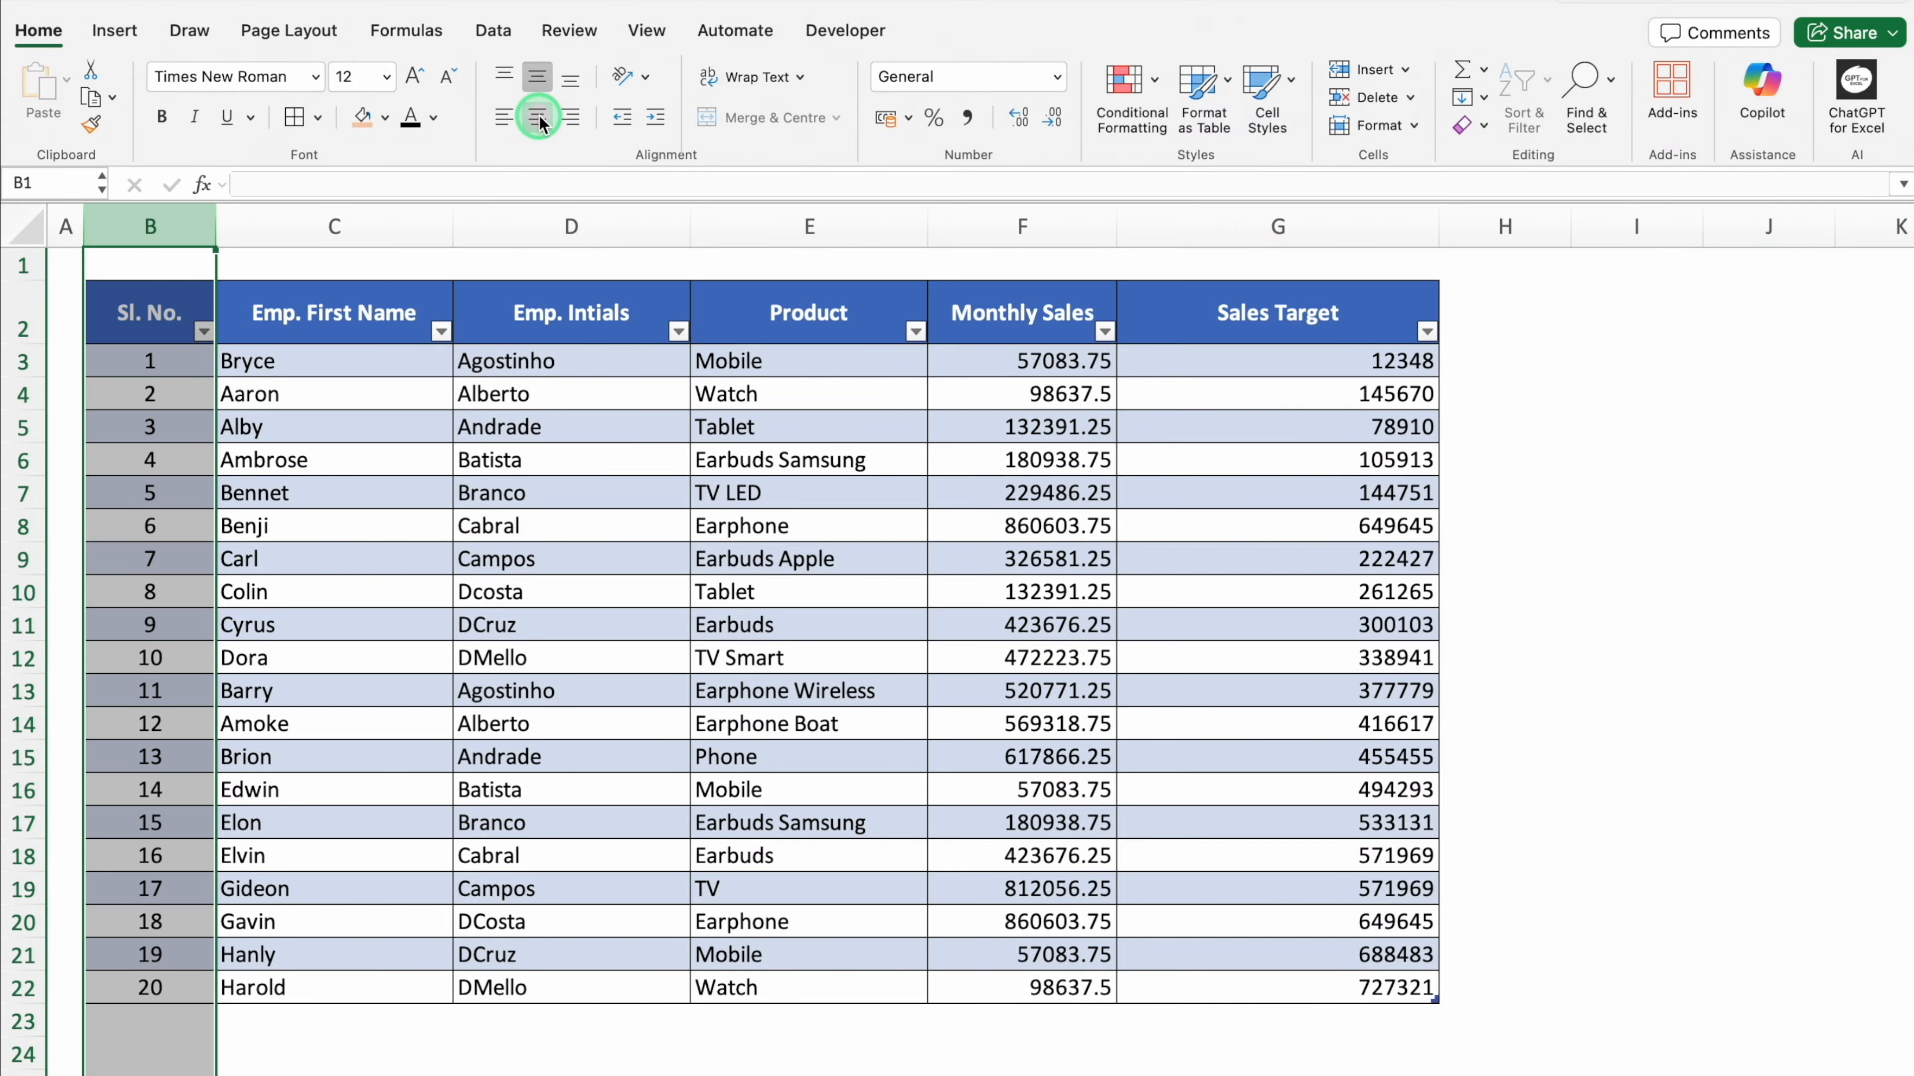
Center the Monthly Sales and Sales Target columns horizontally
click(1023, 225)
drag(1023, 226, 1405, 226)
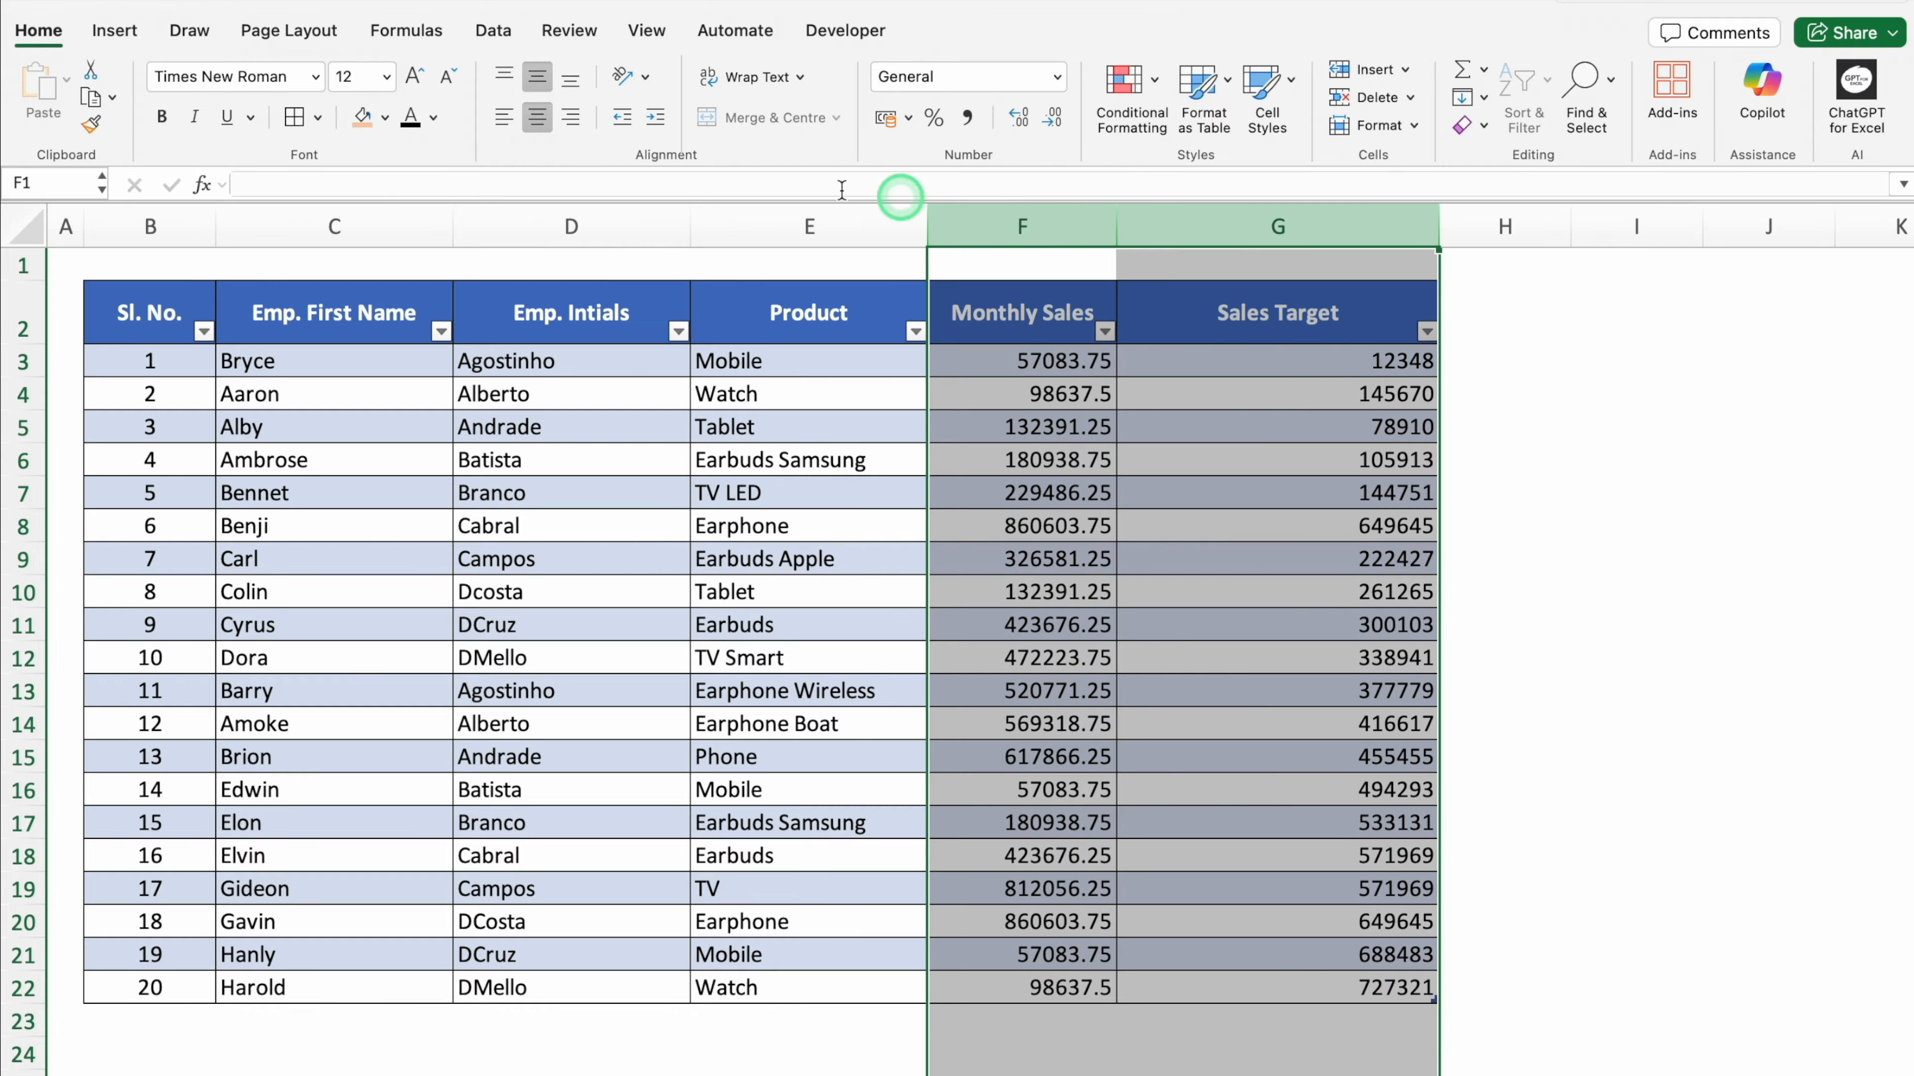
click(538, 119)
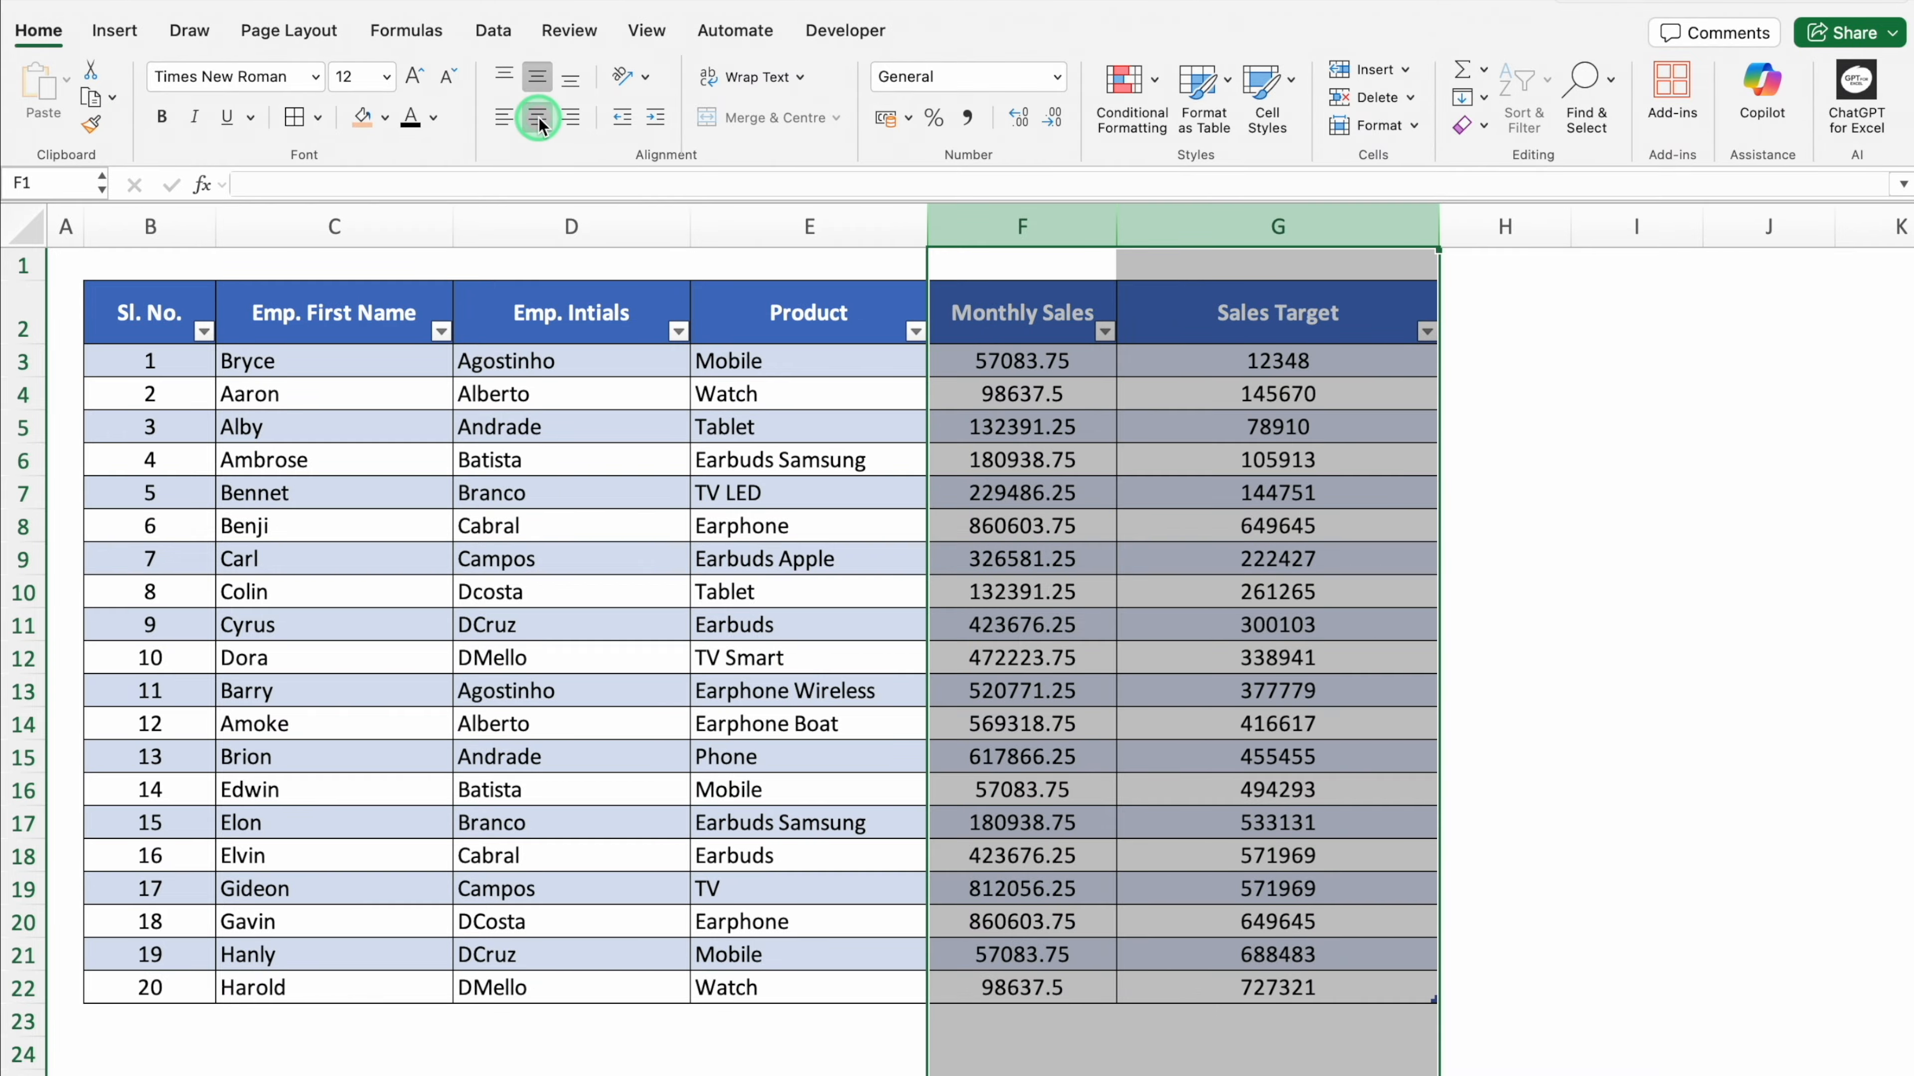
Apply the orange banded table style from the first row of the Medium styles to the employee sales table
click(574, 326)
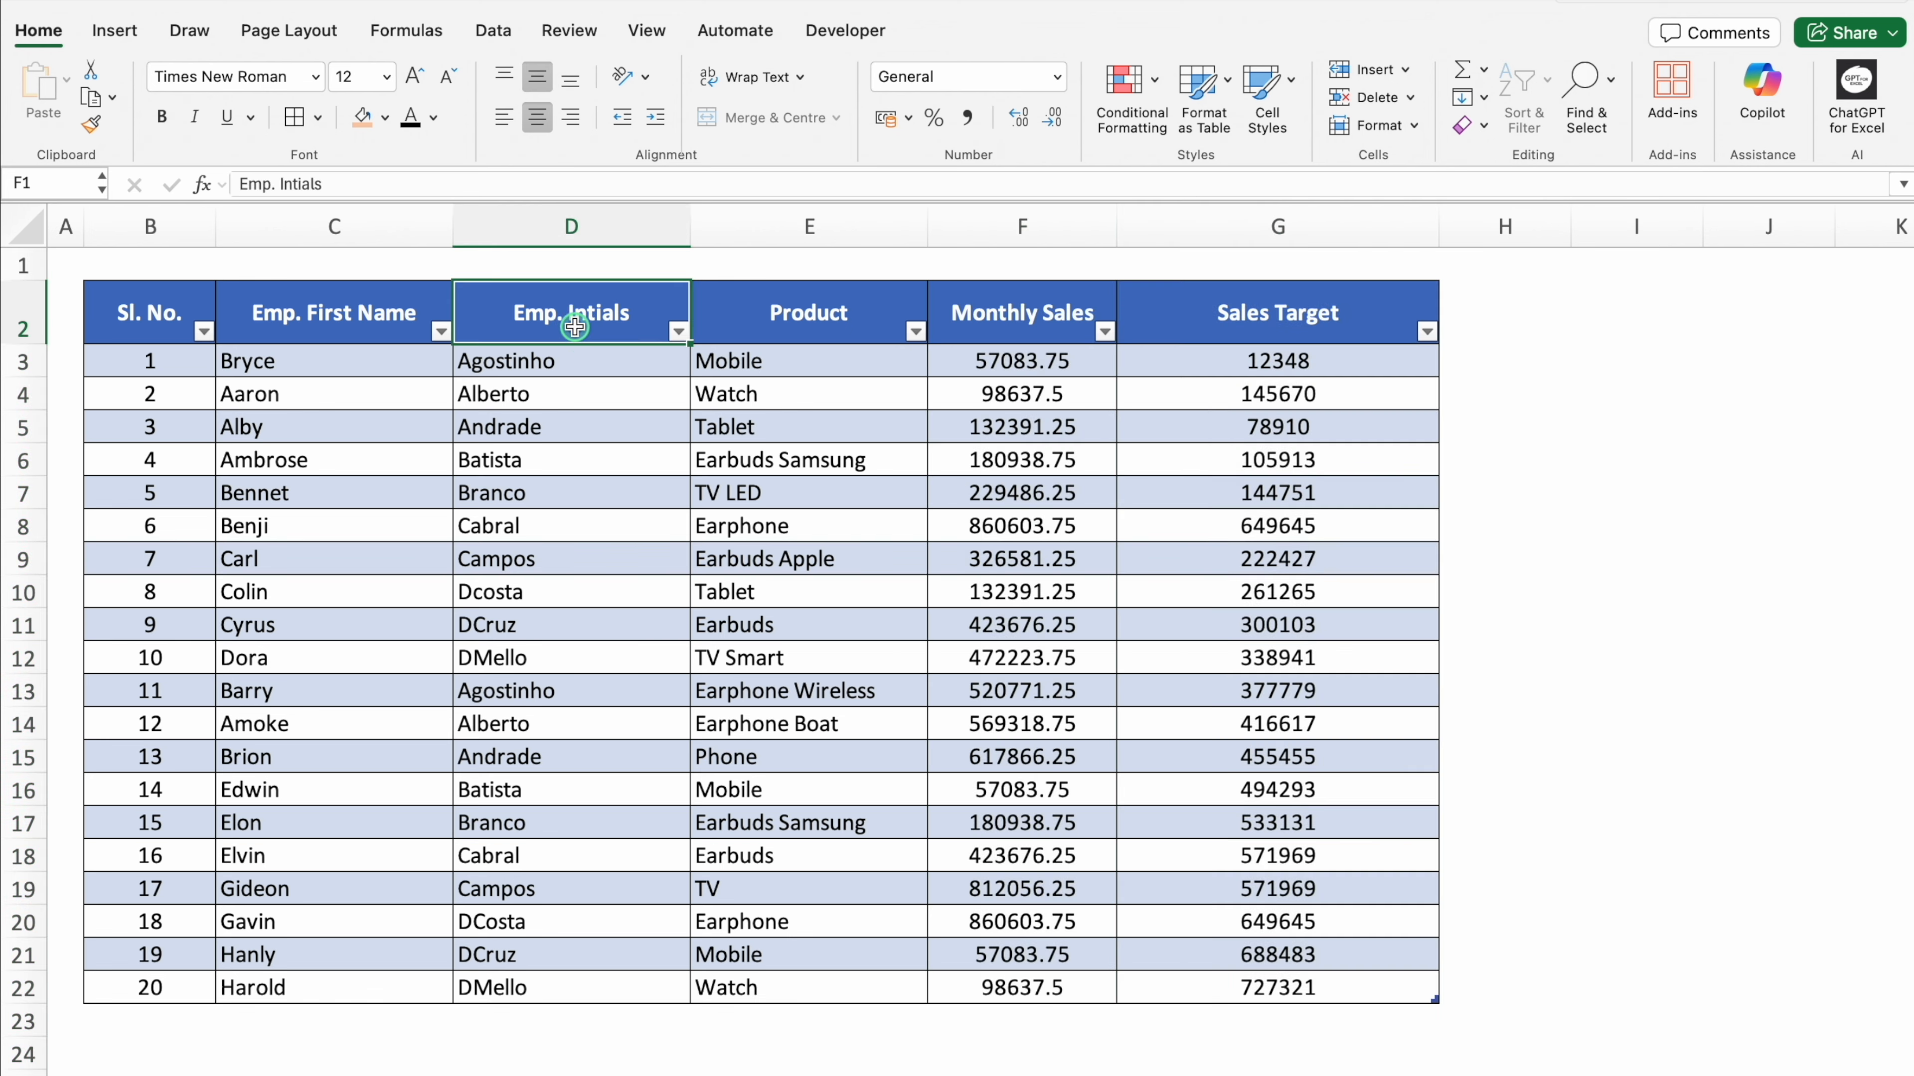
click(935, 32)
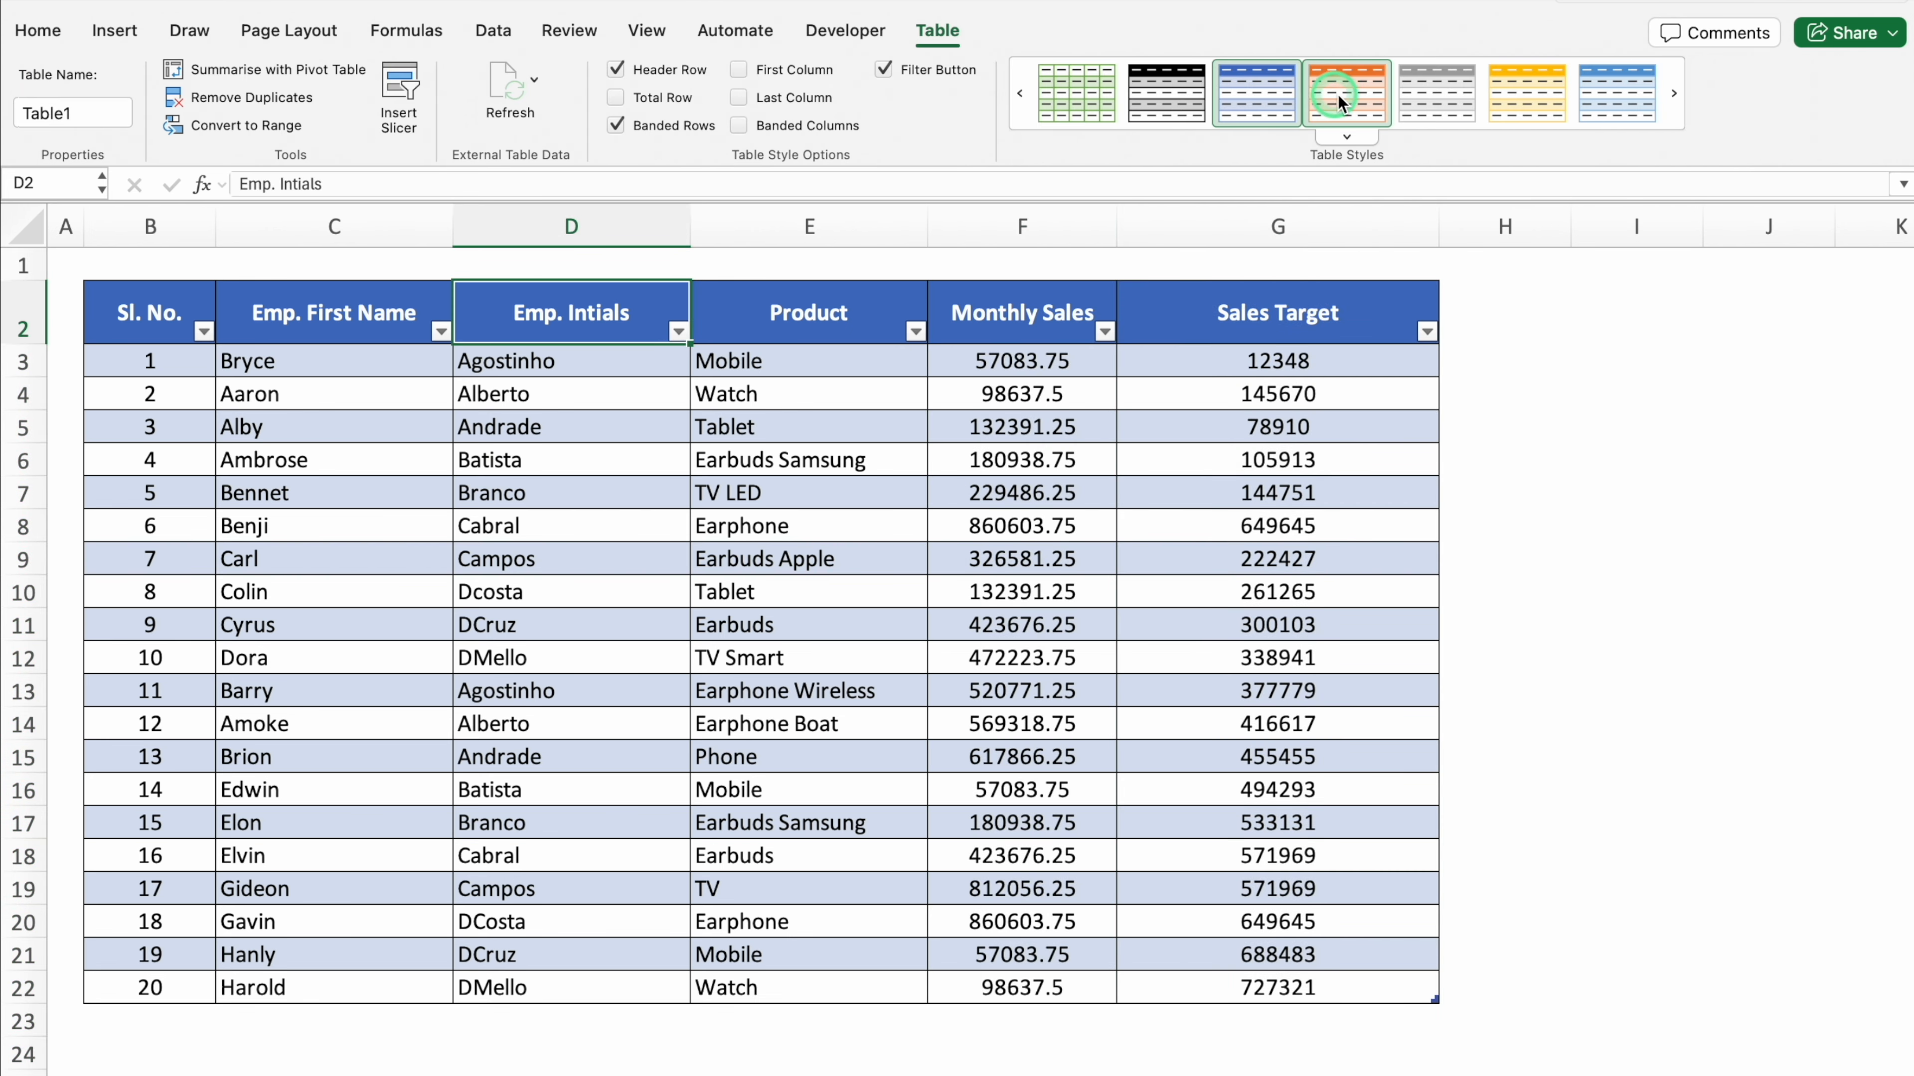
click(1347, 137)
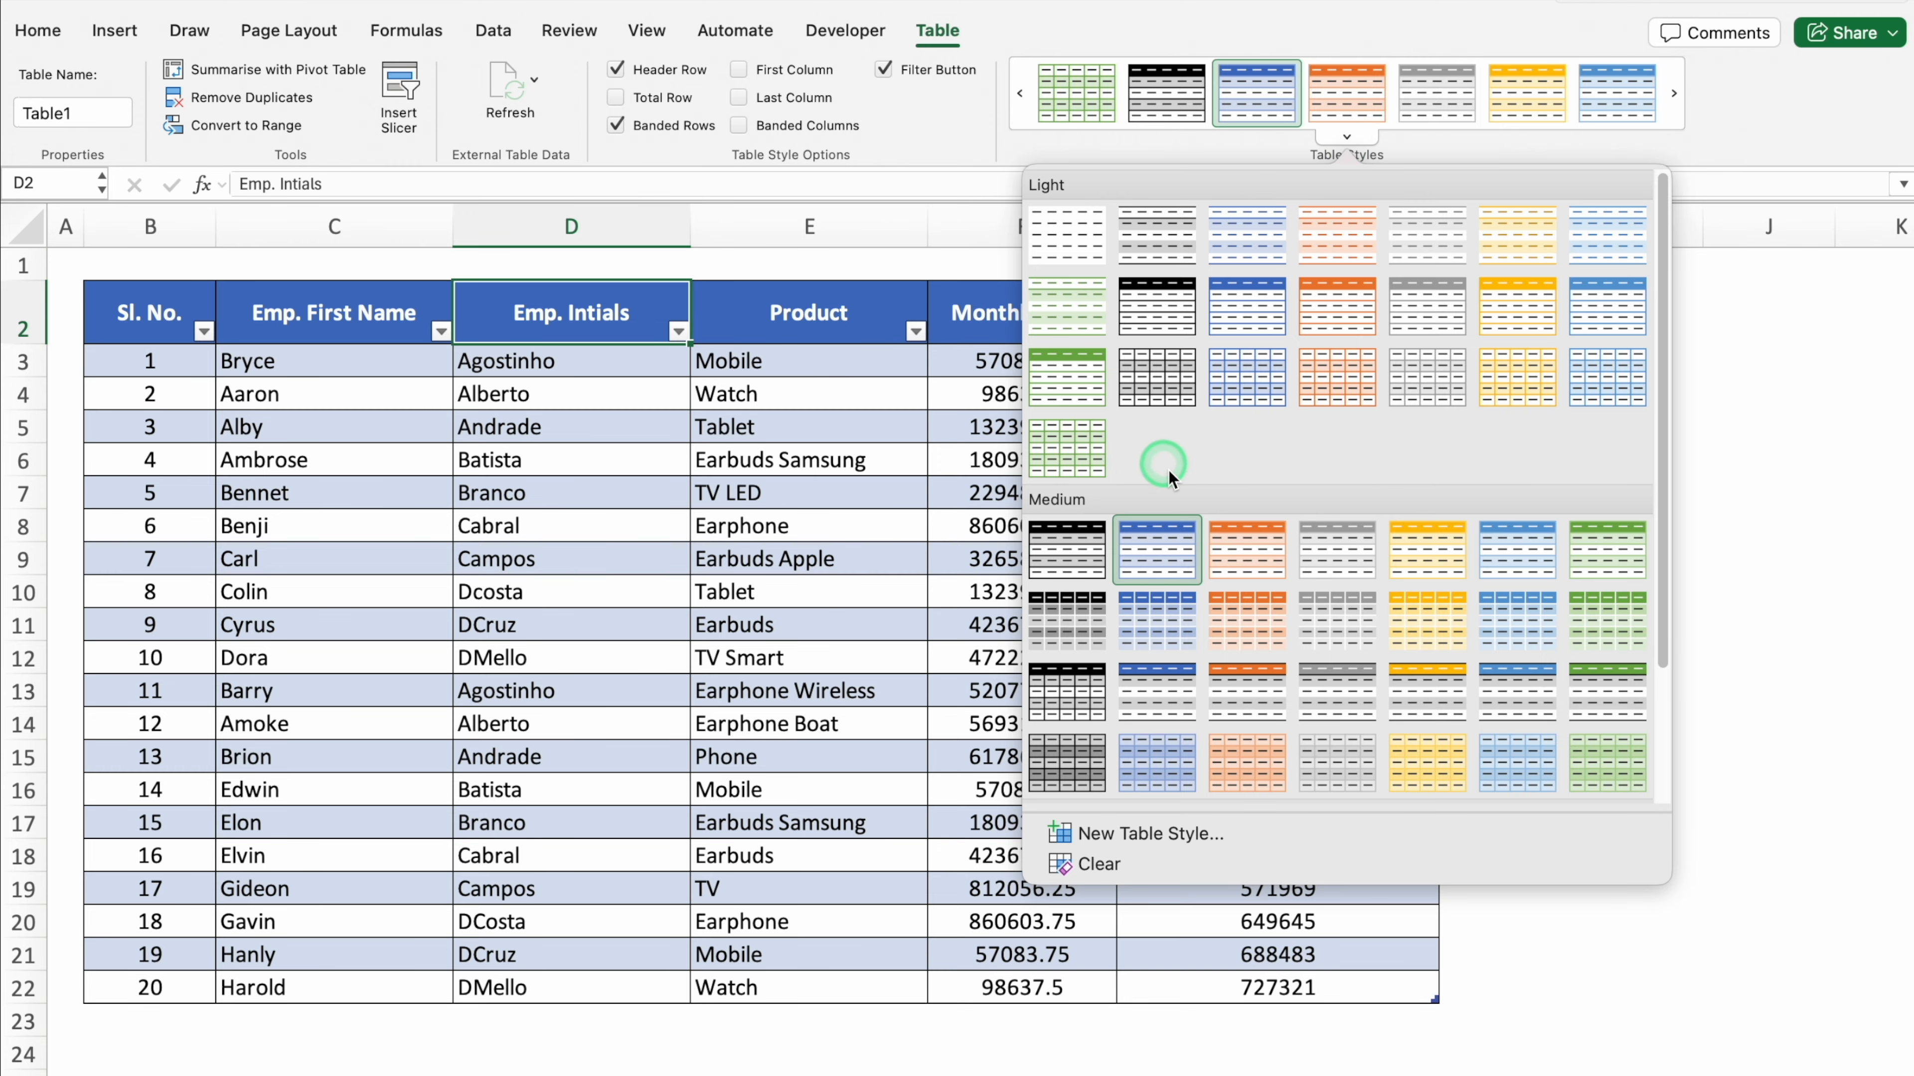
click(1239, 554)
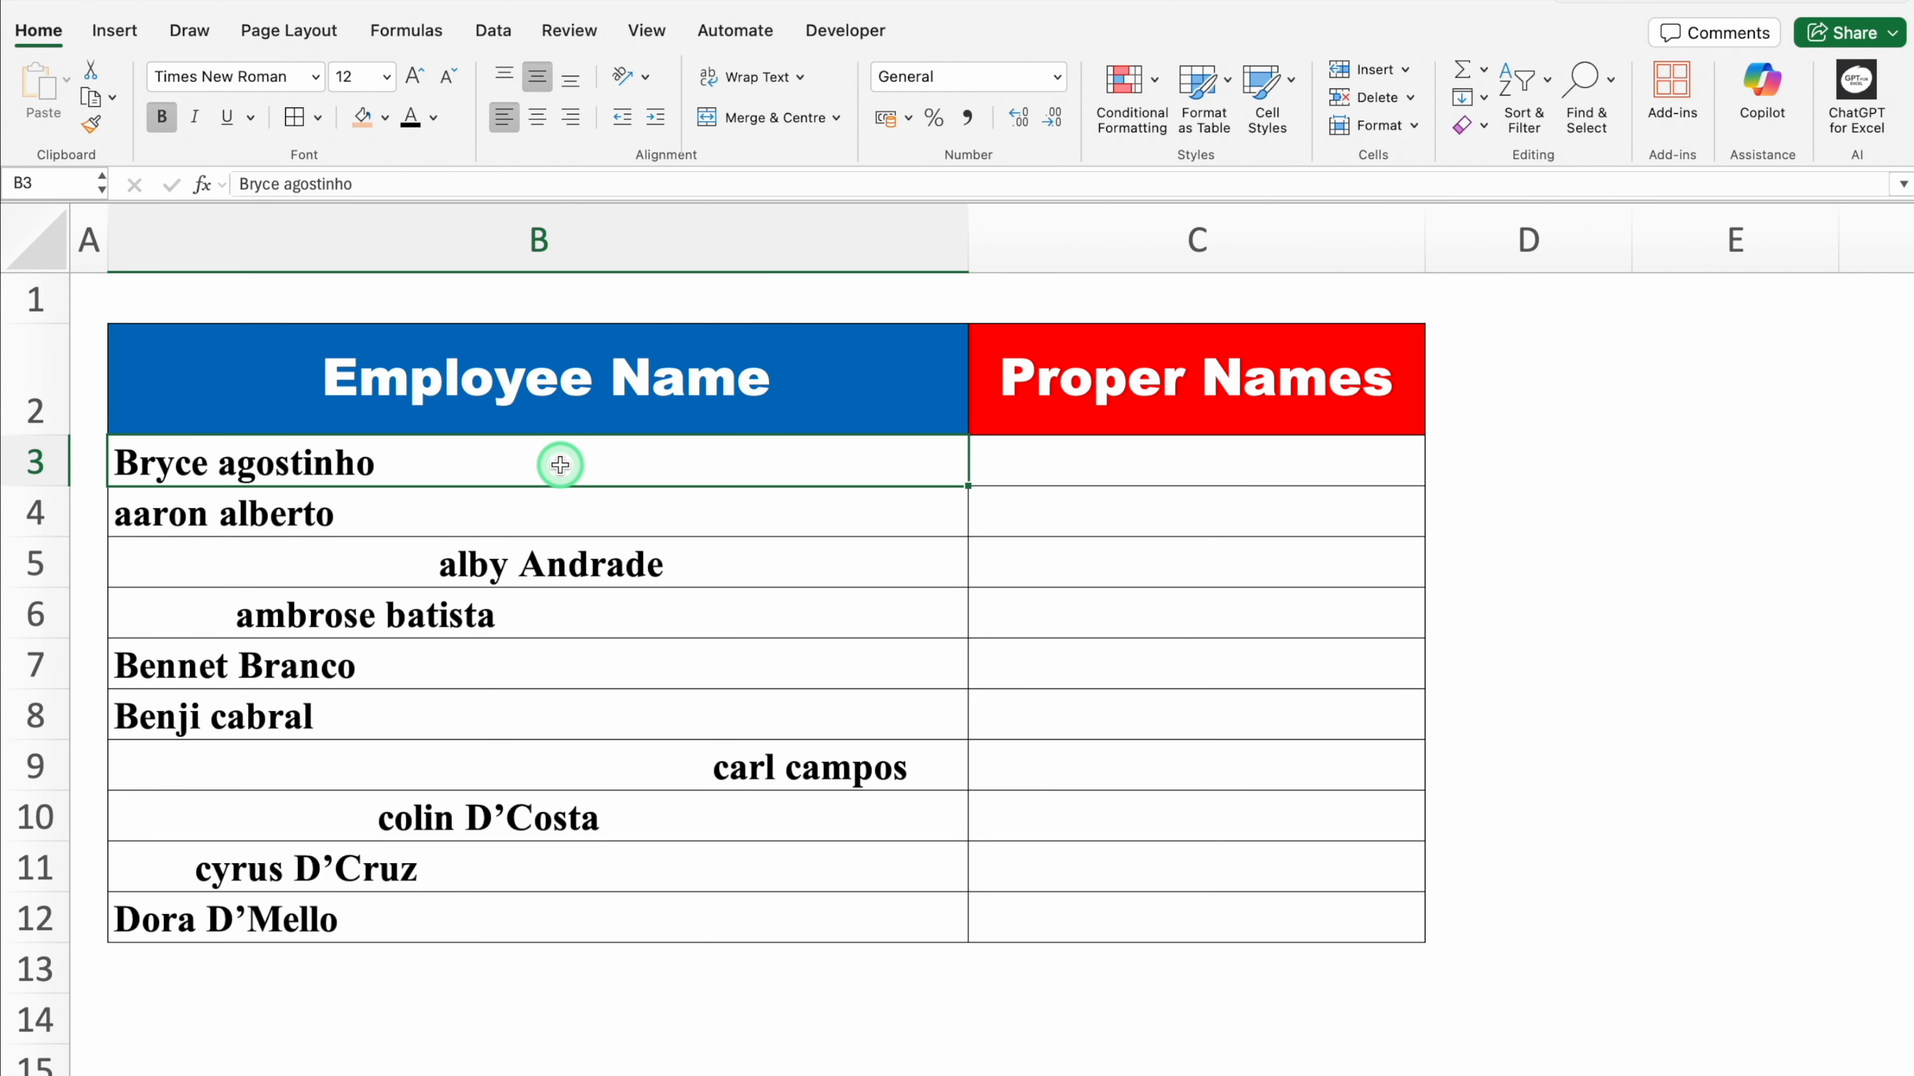
Enter =TRIM(B3) in C3 under Proper Names and fill the formula down to C12
click(428, 558)
click(430, 612)
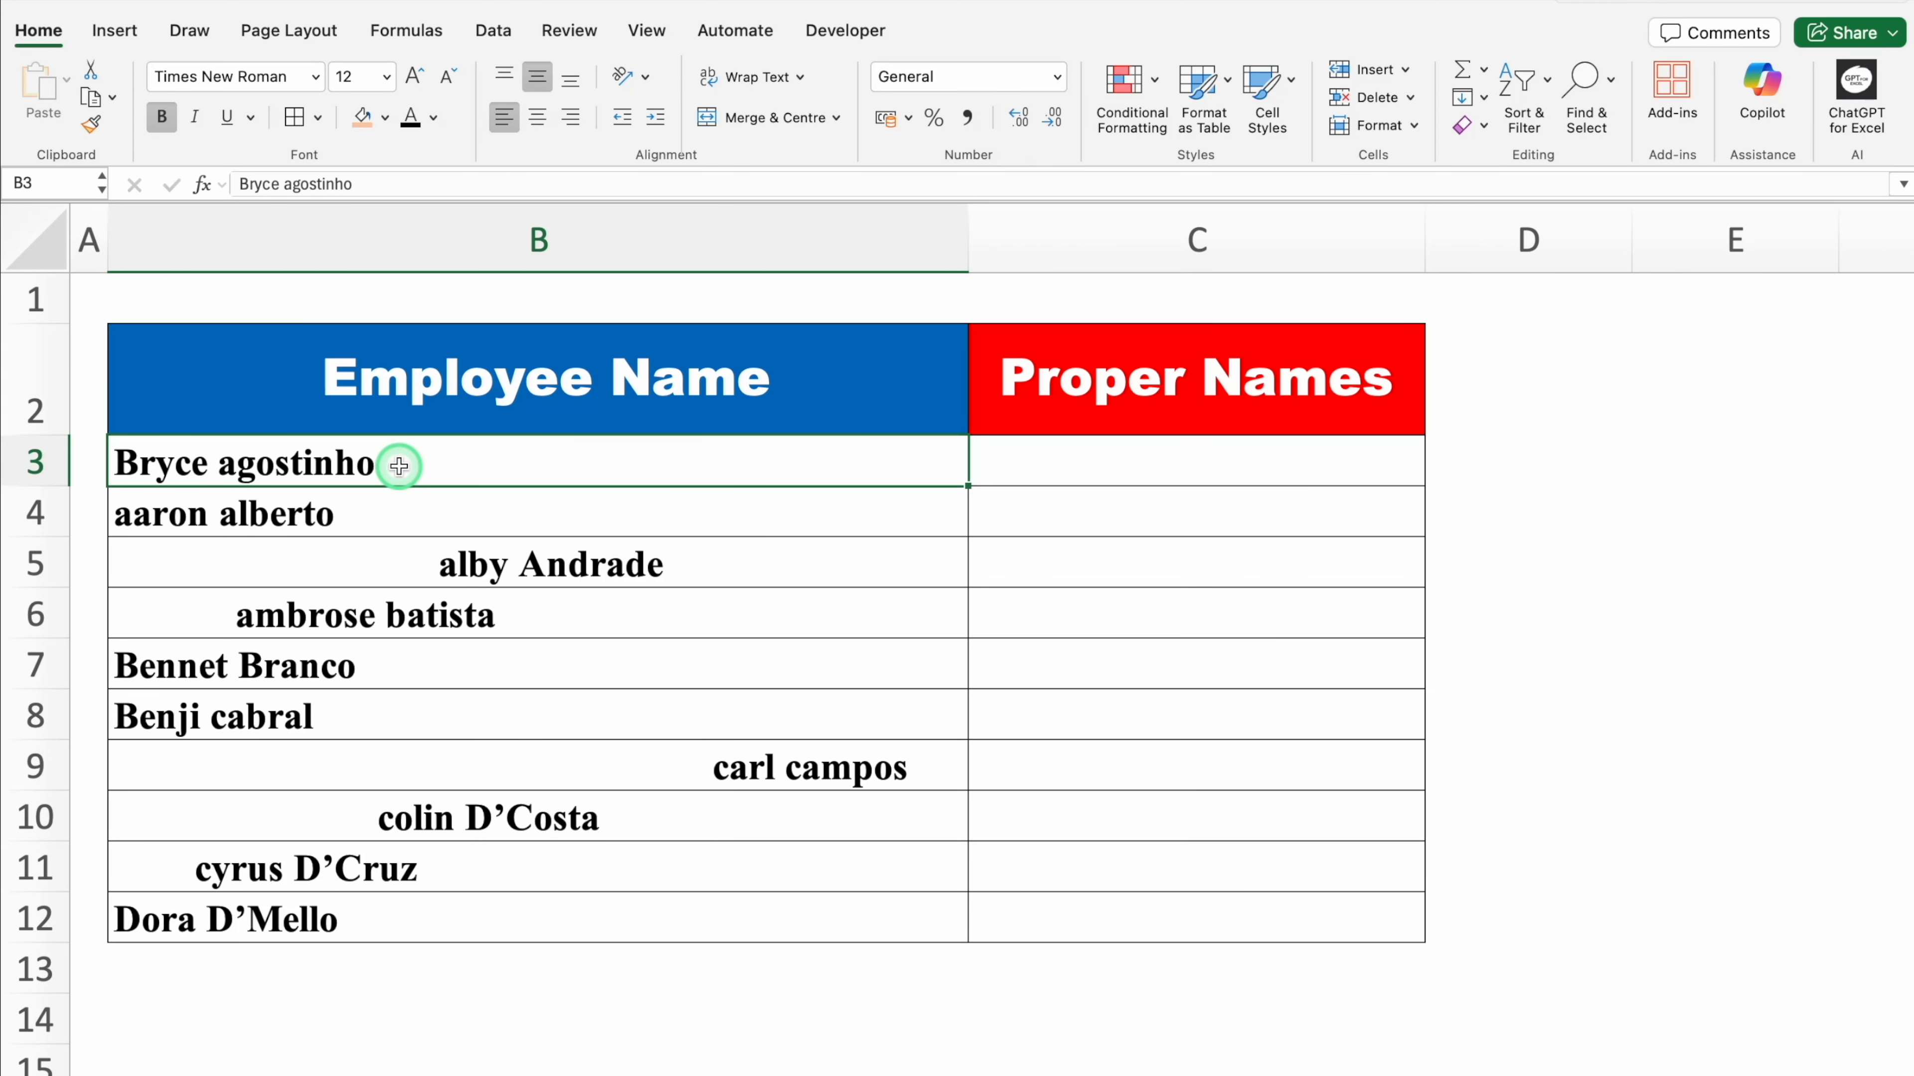
click(1061, 470)
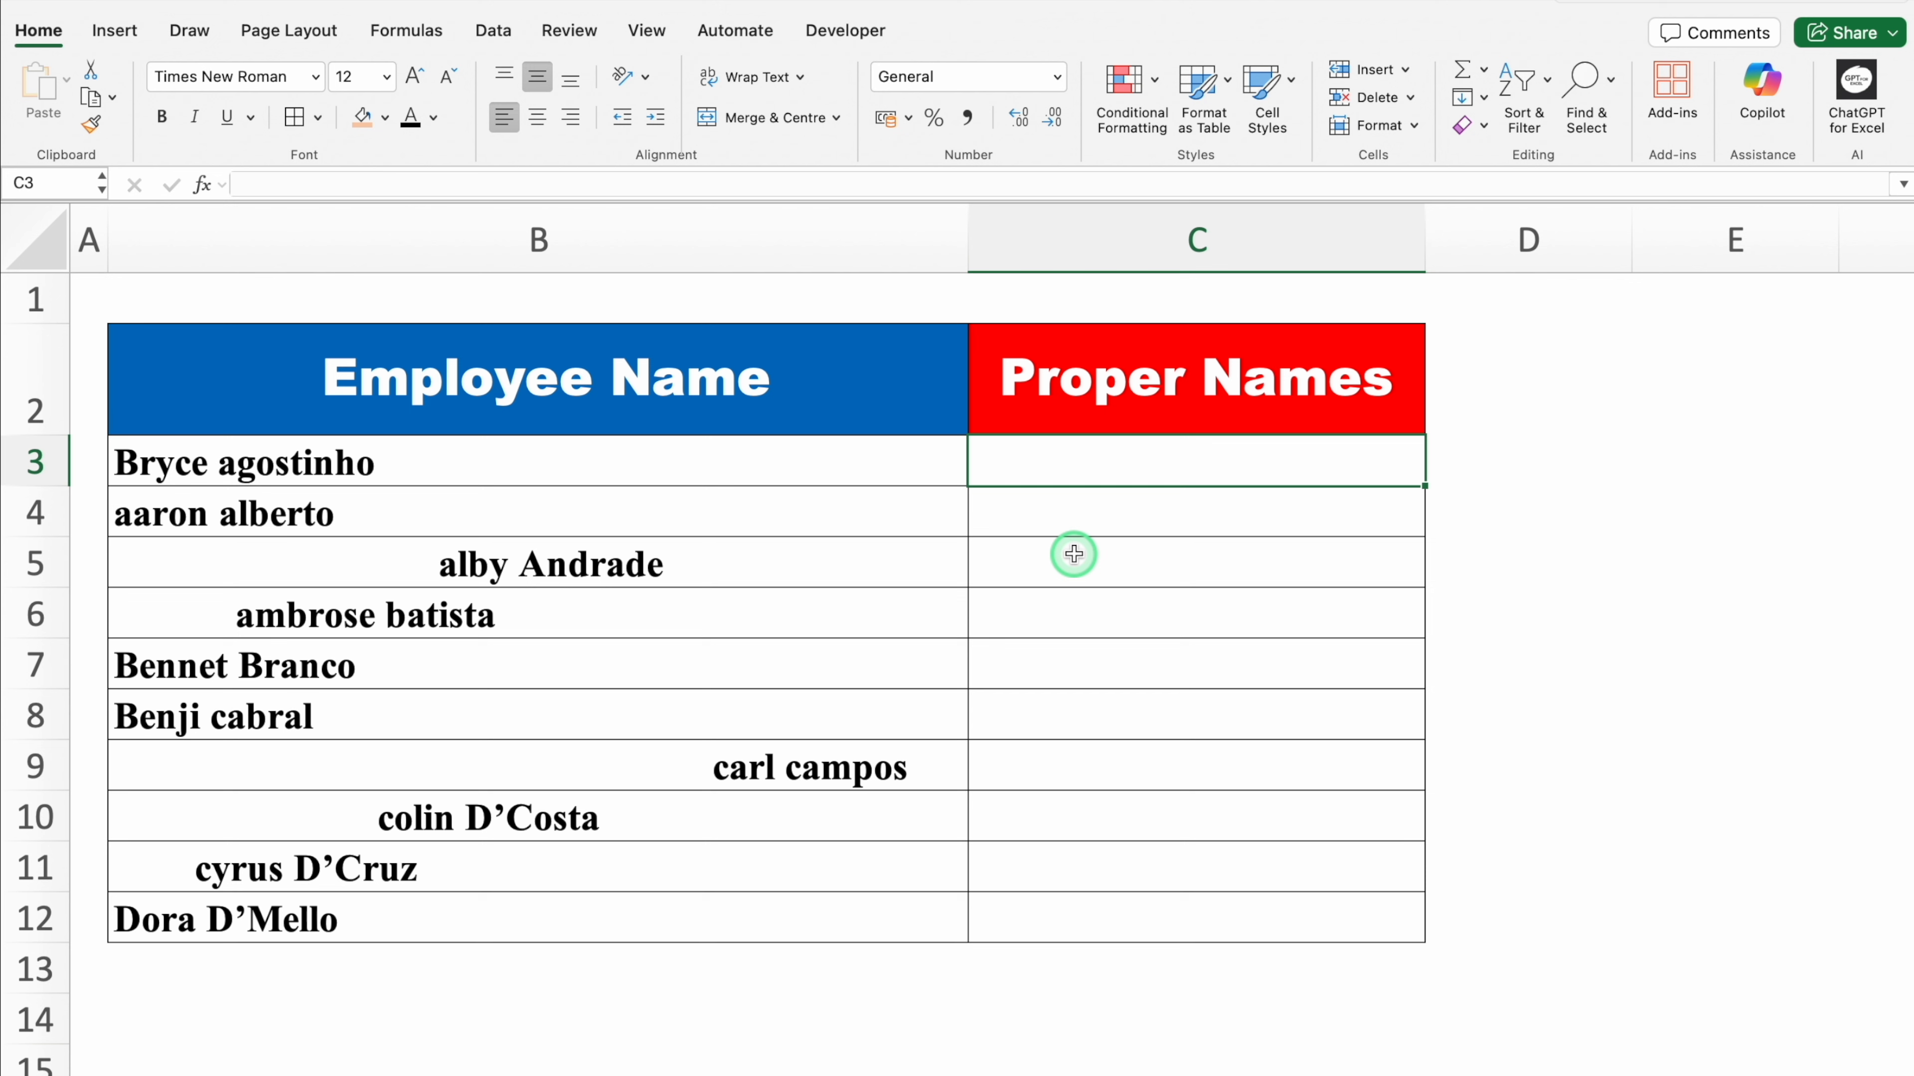
text(=)
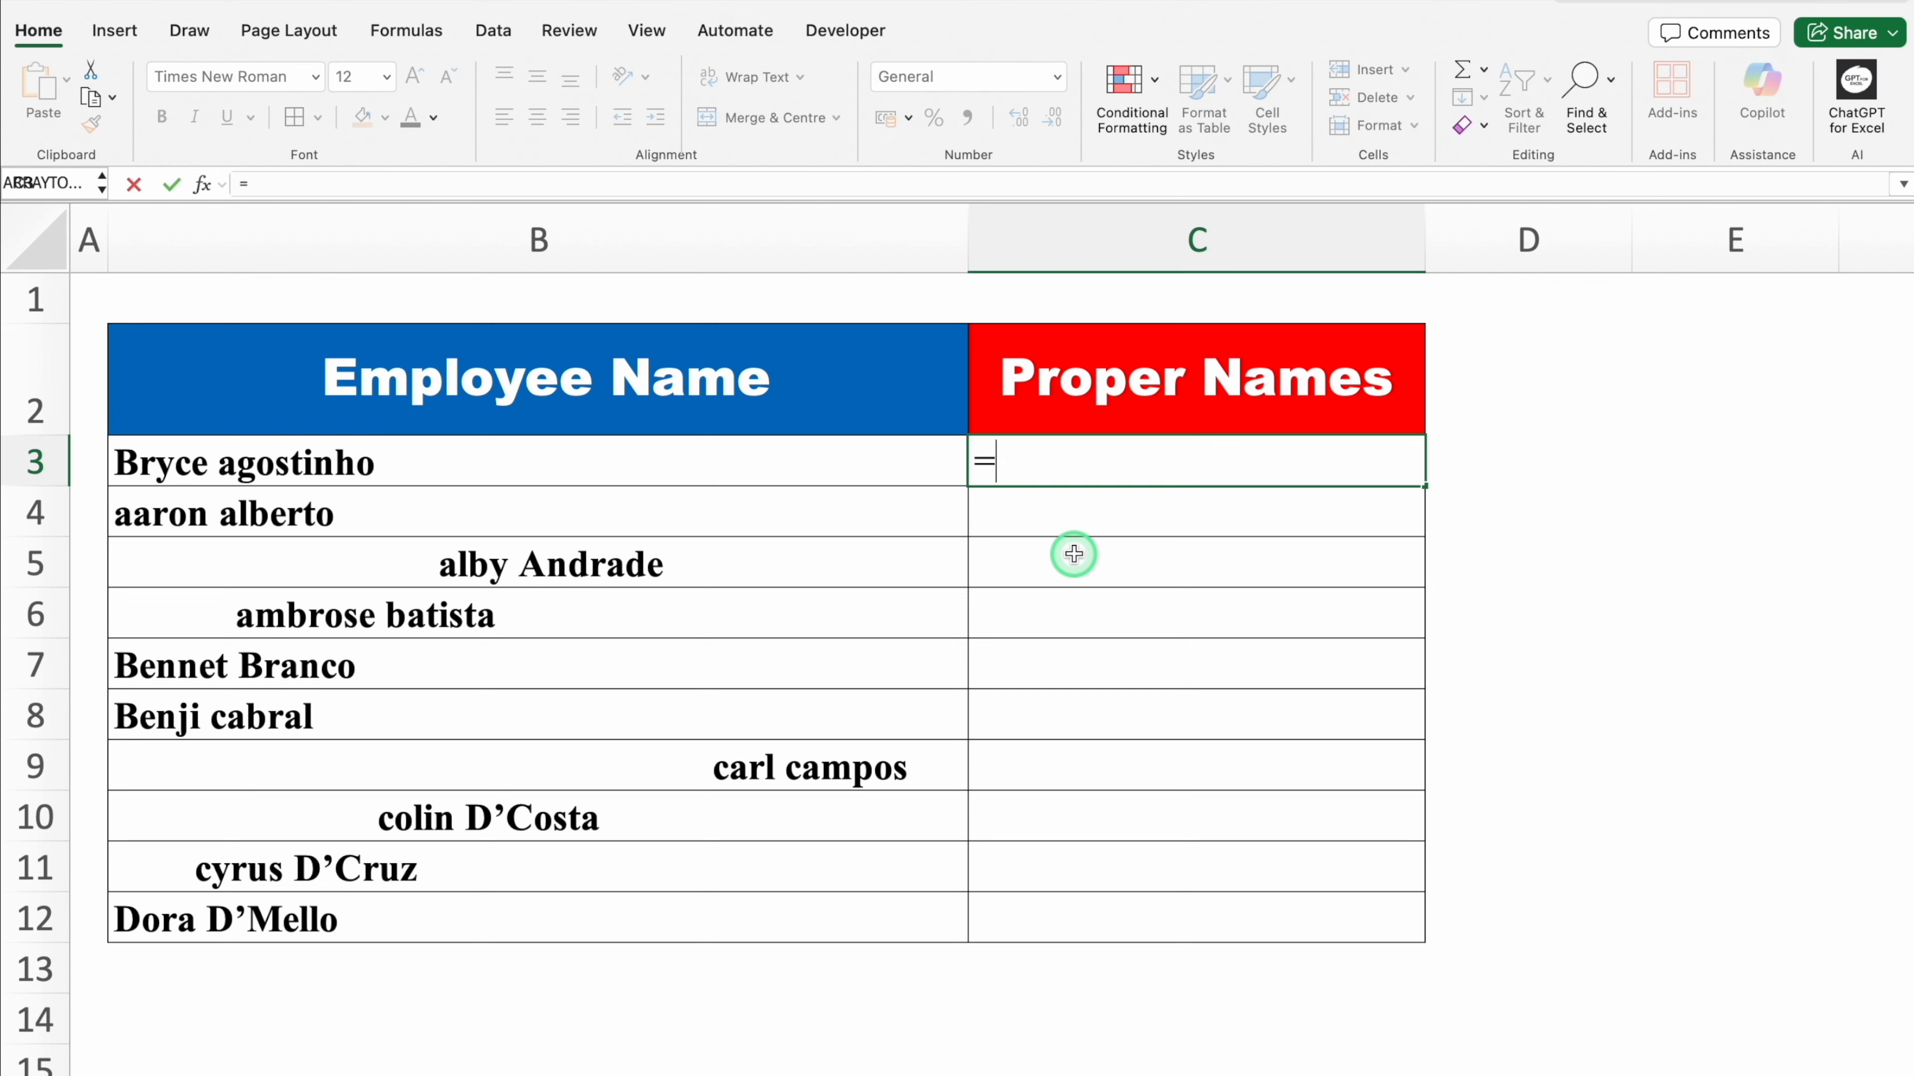
text(TRIM()
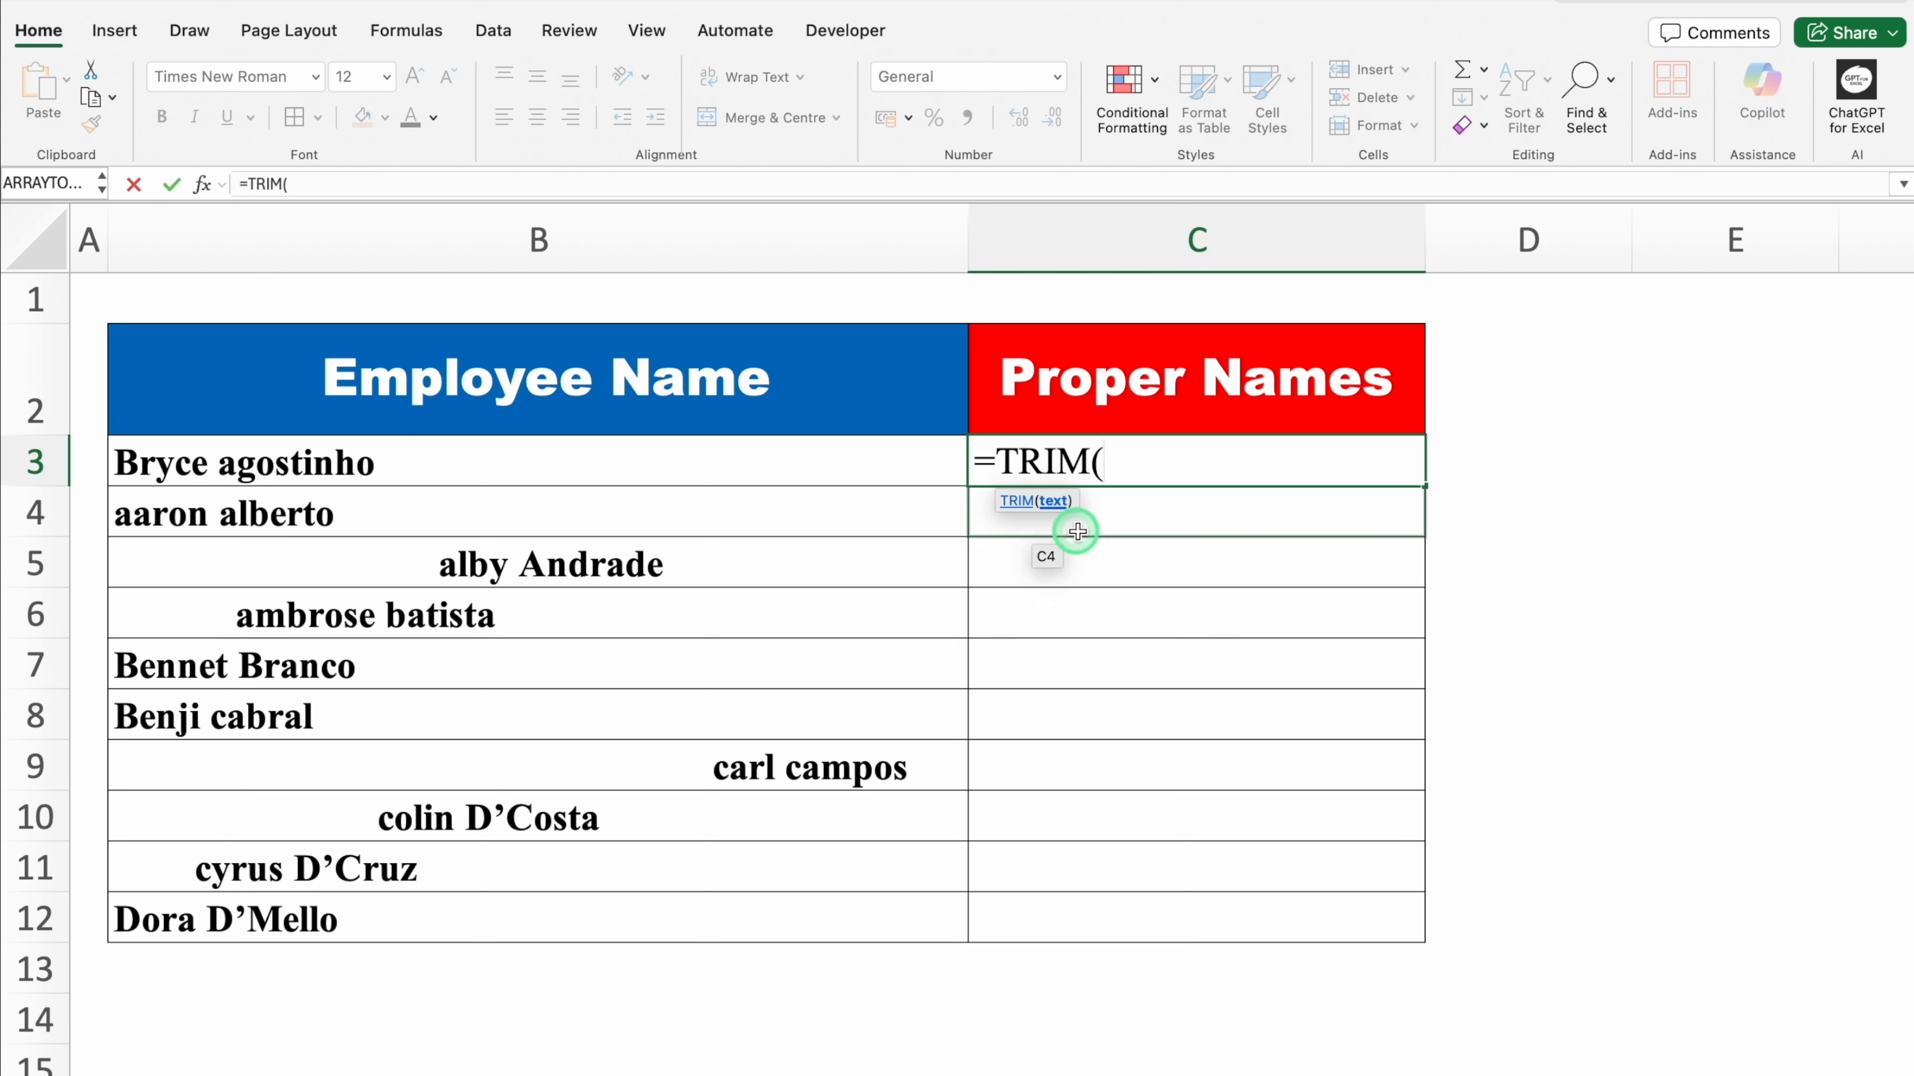
click(748, 460)
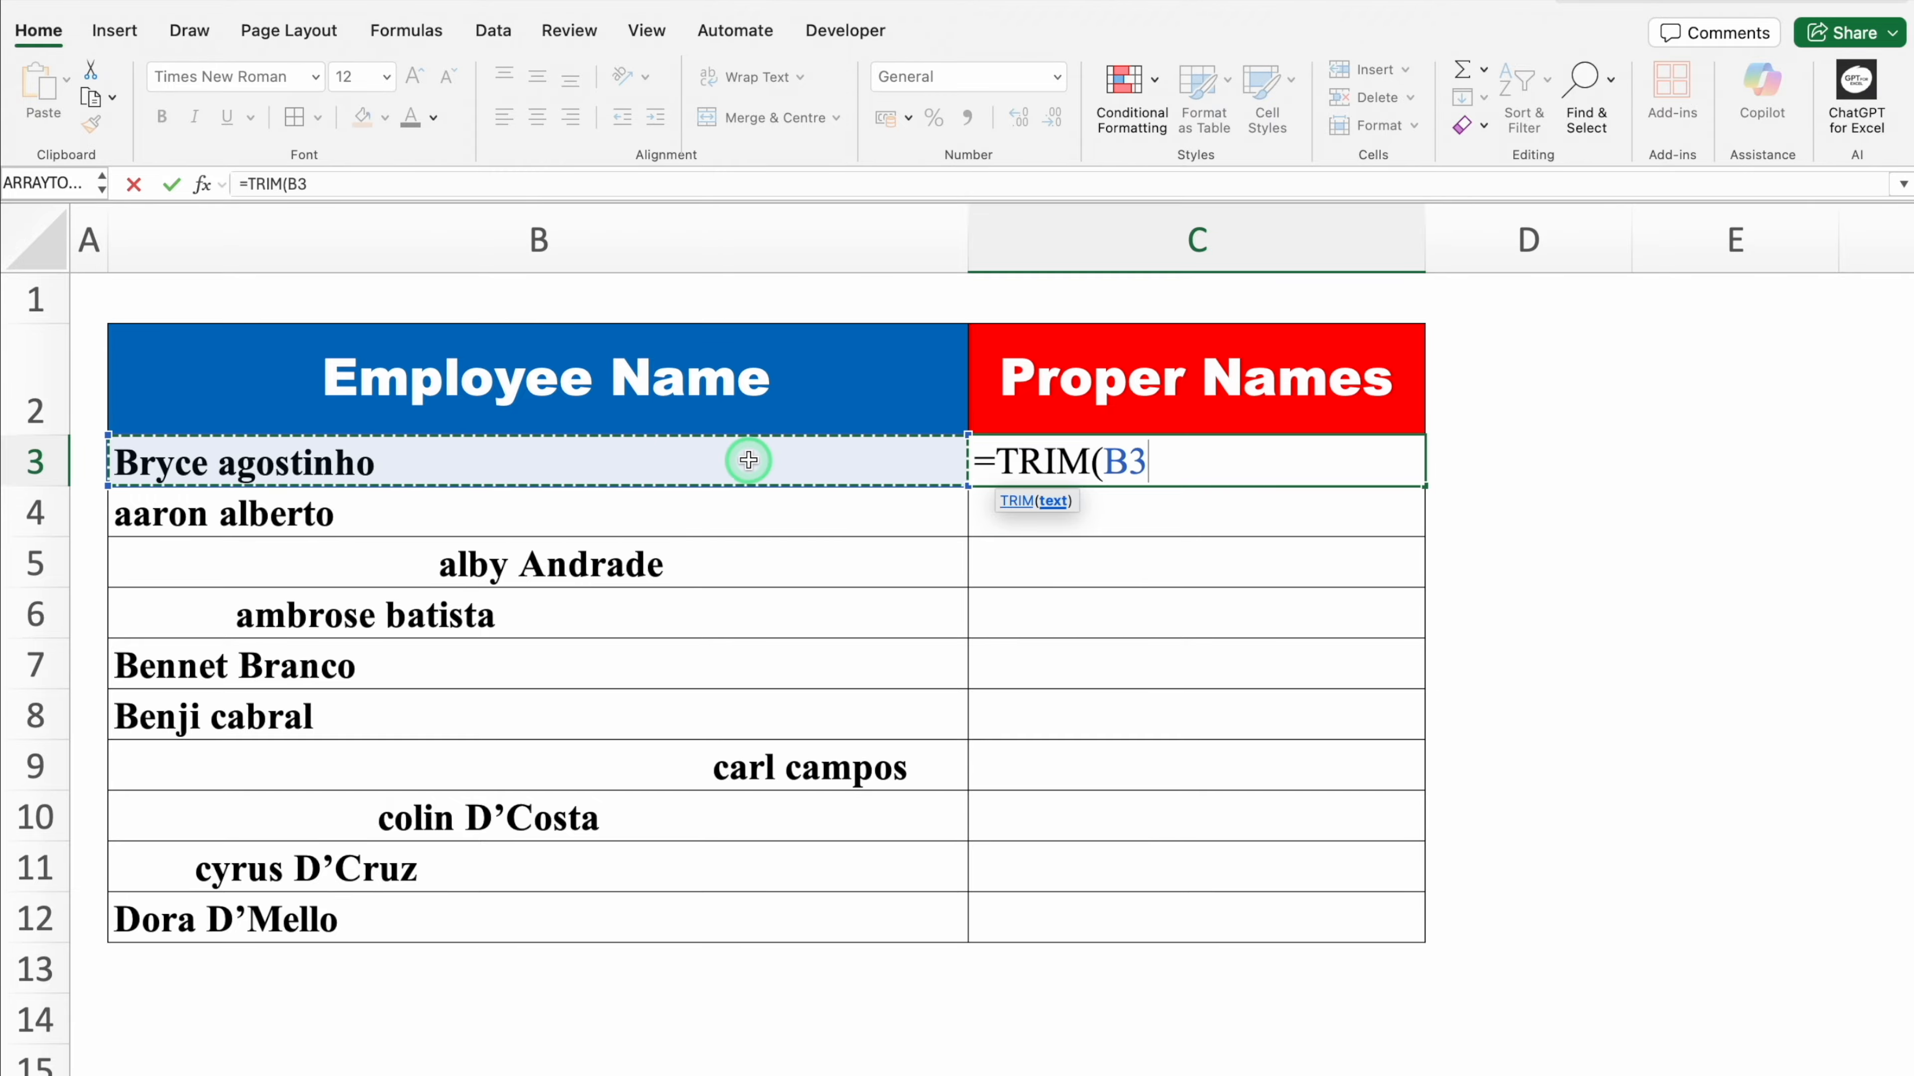
text())
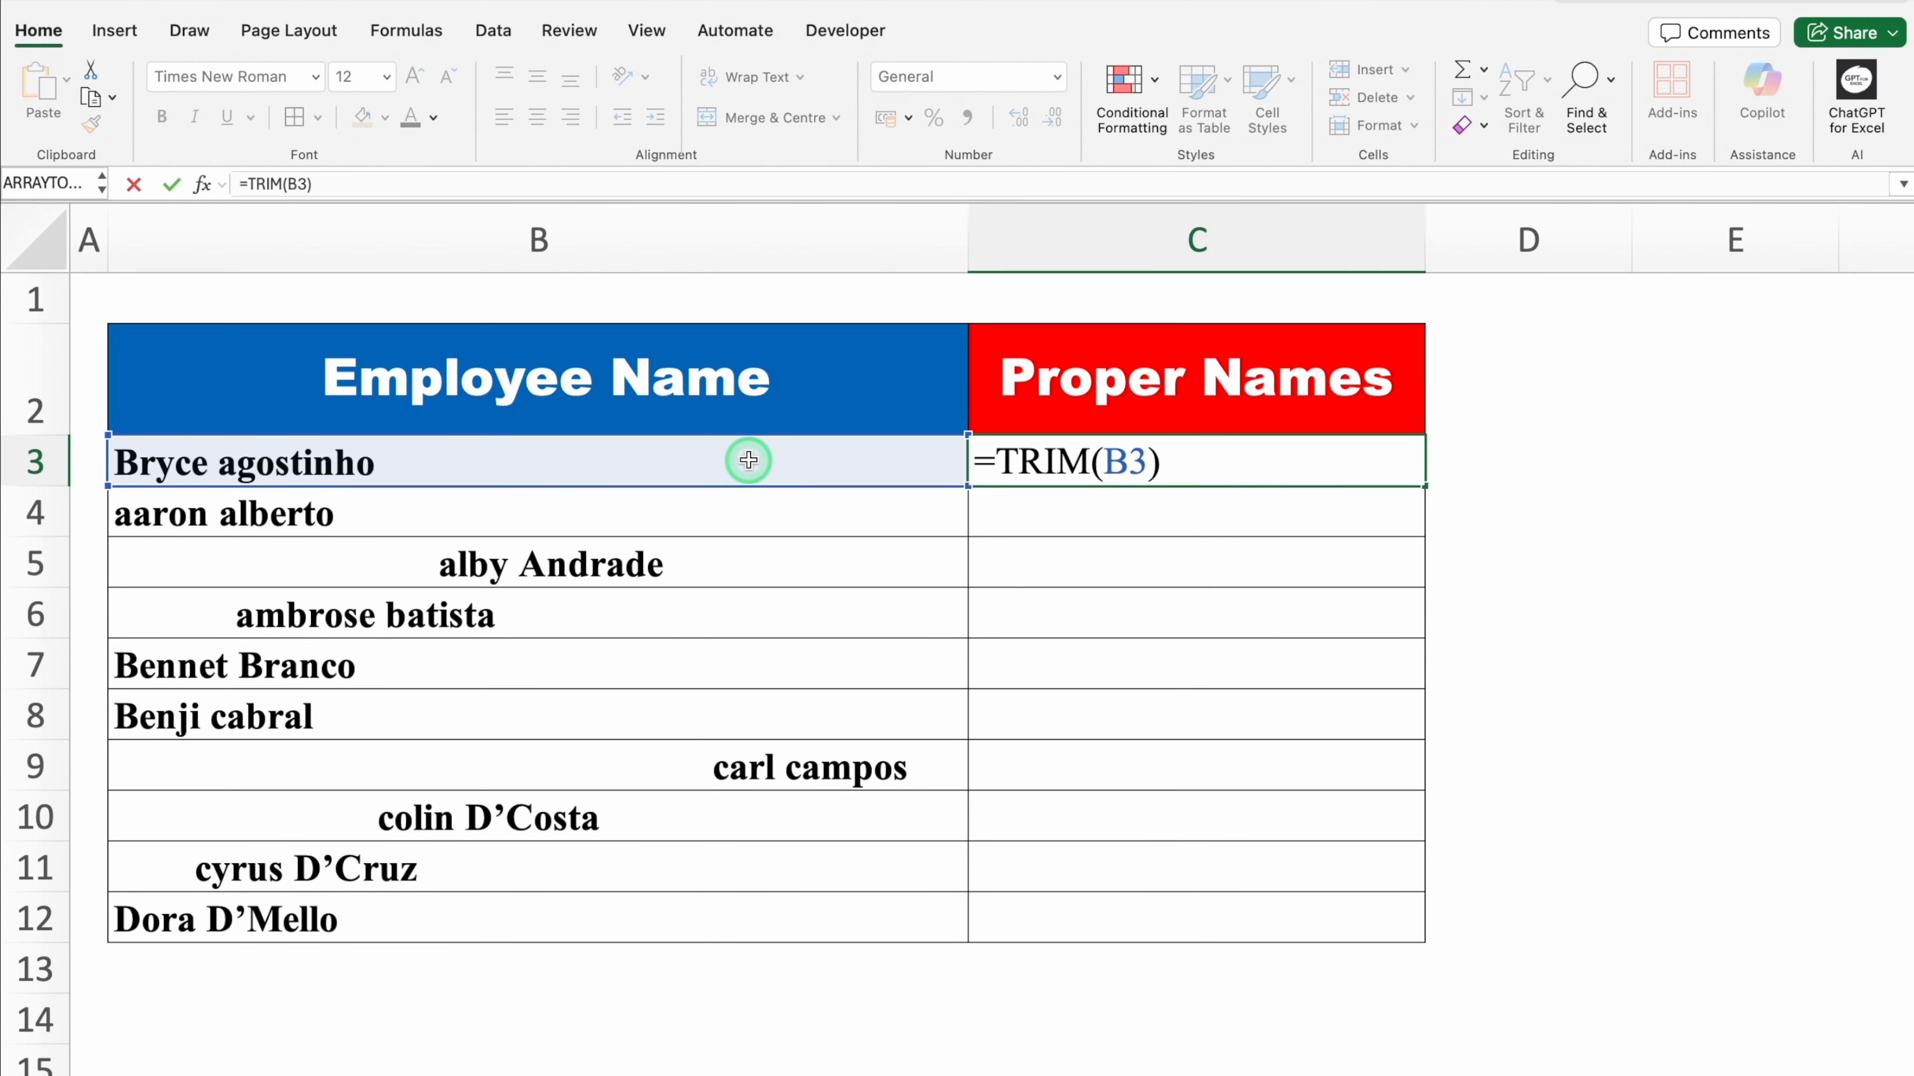
key(Return)
click(1416, 475)
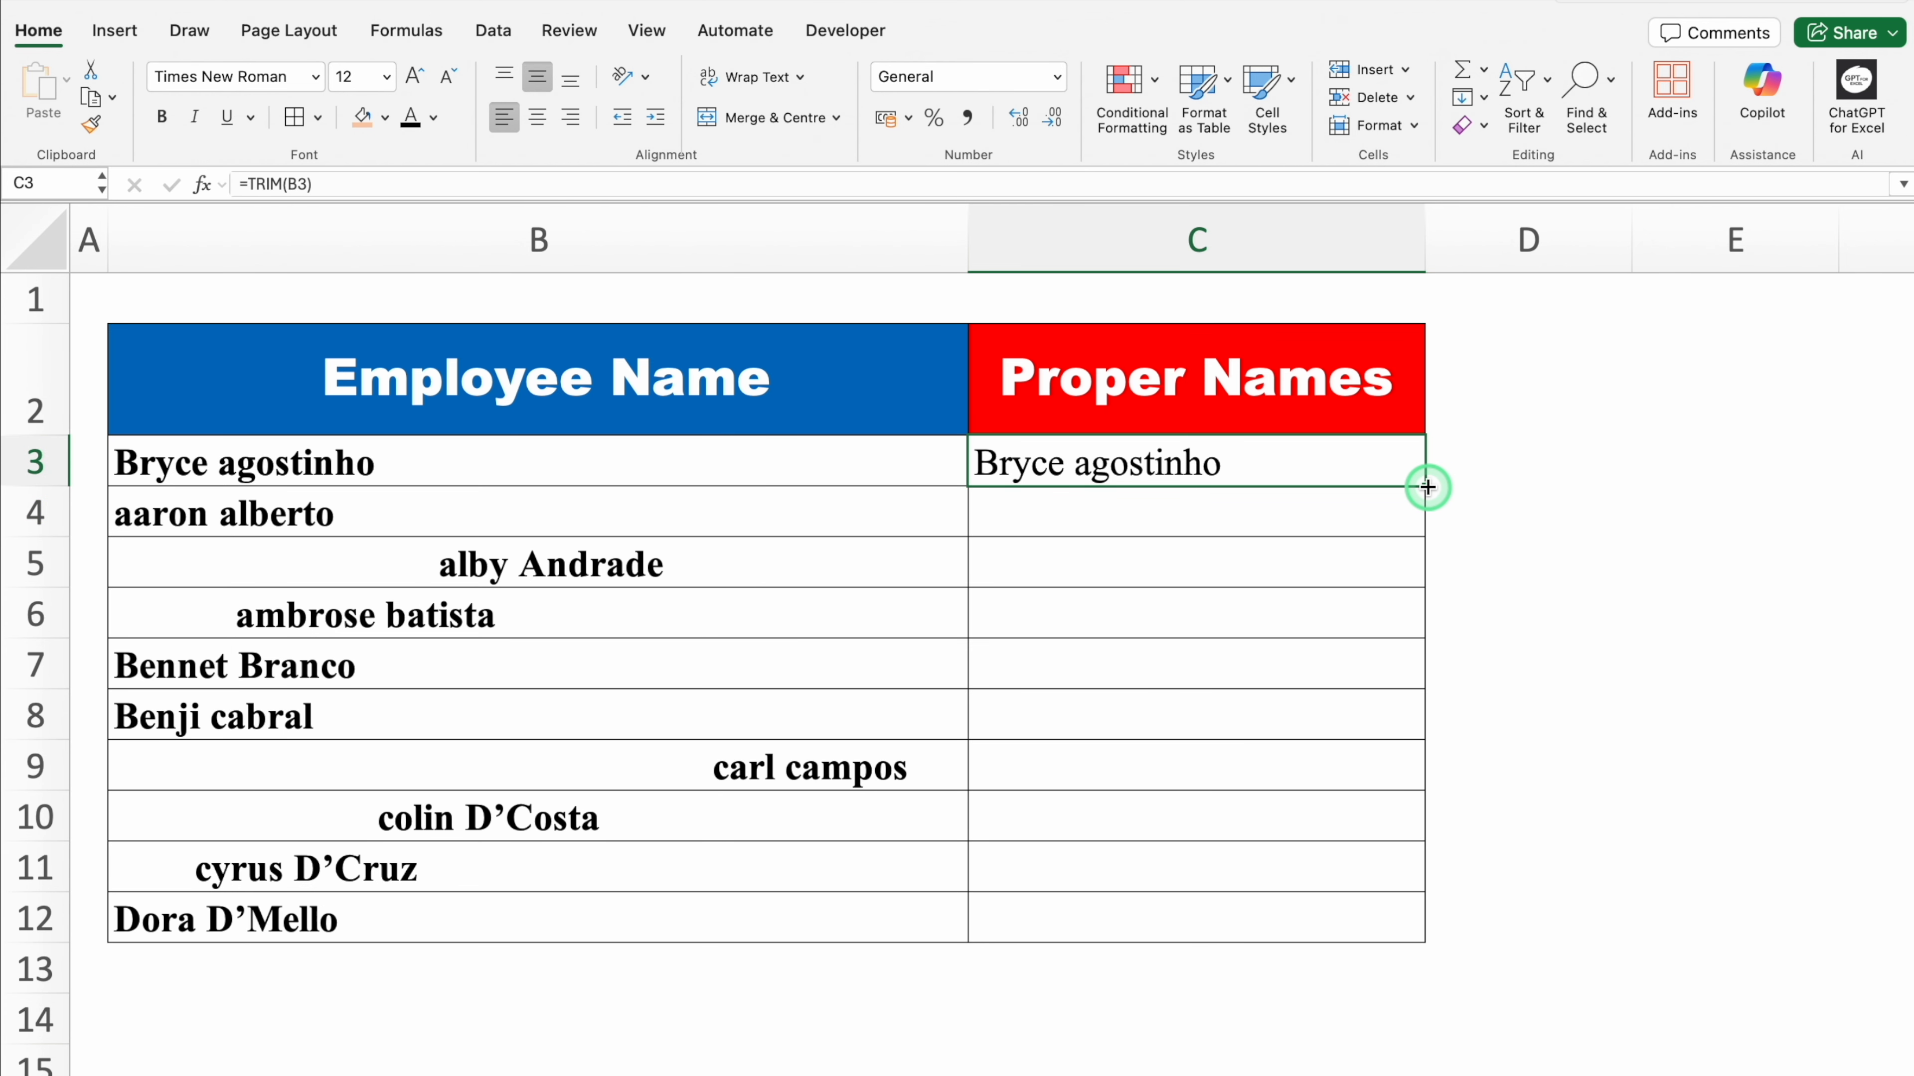
double_click(1427, 486)
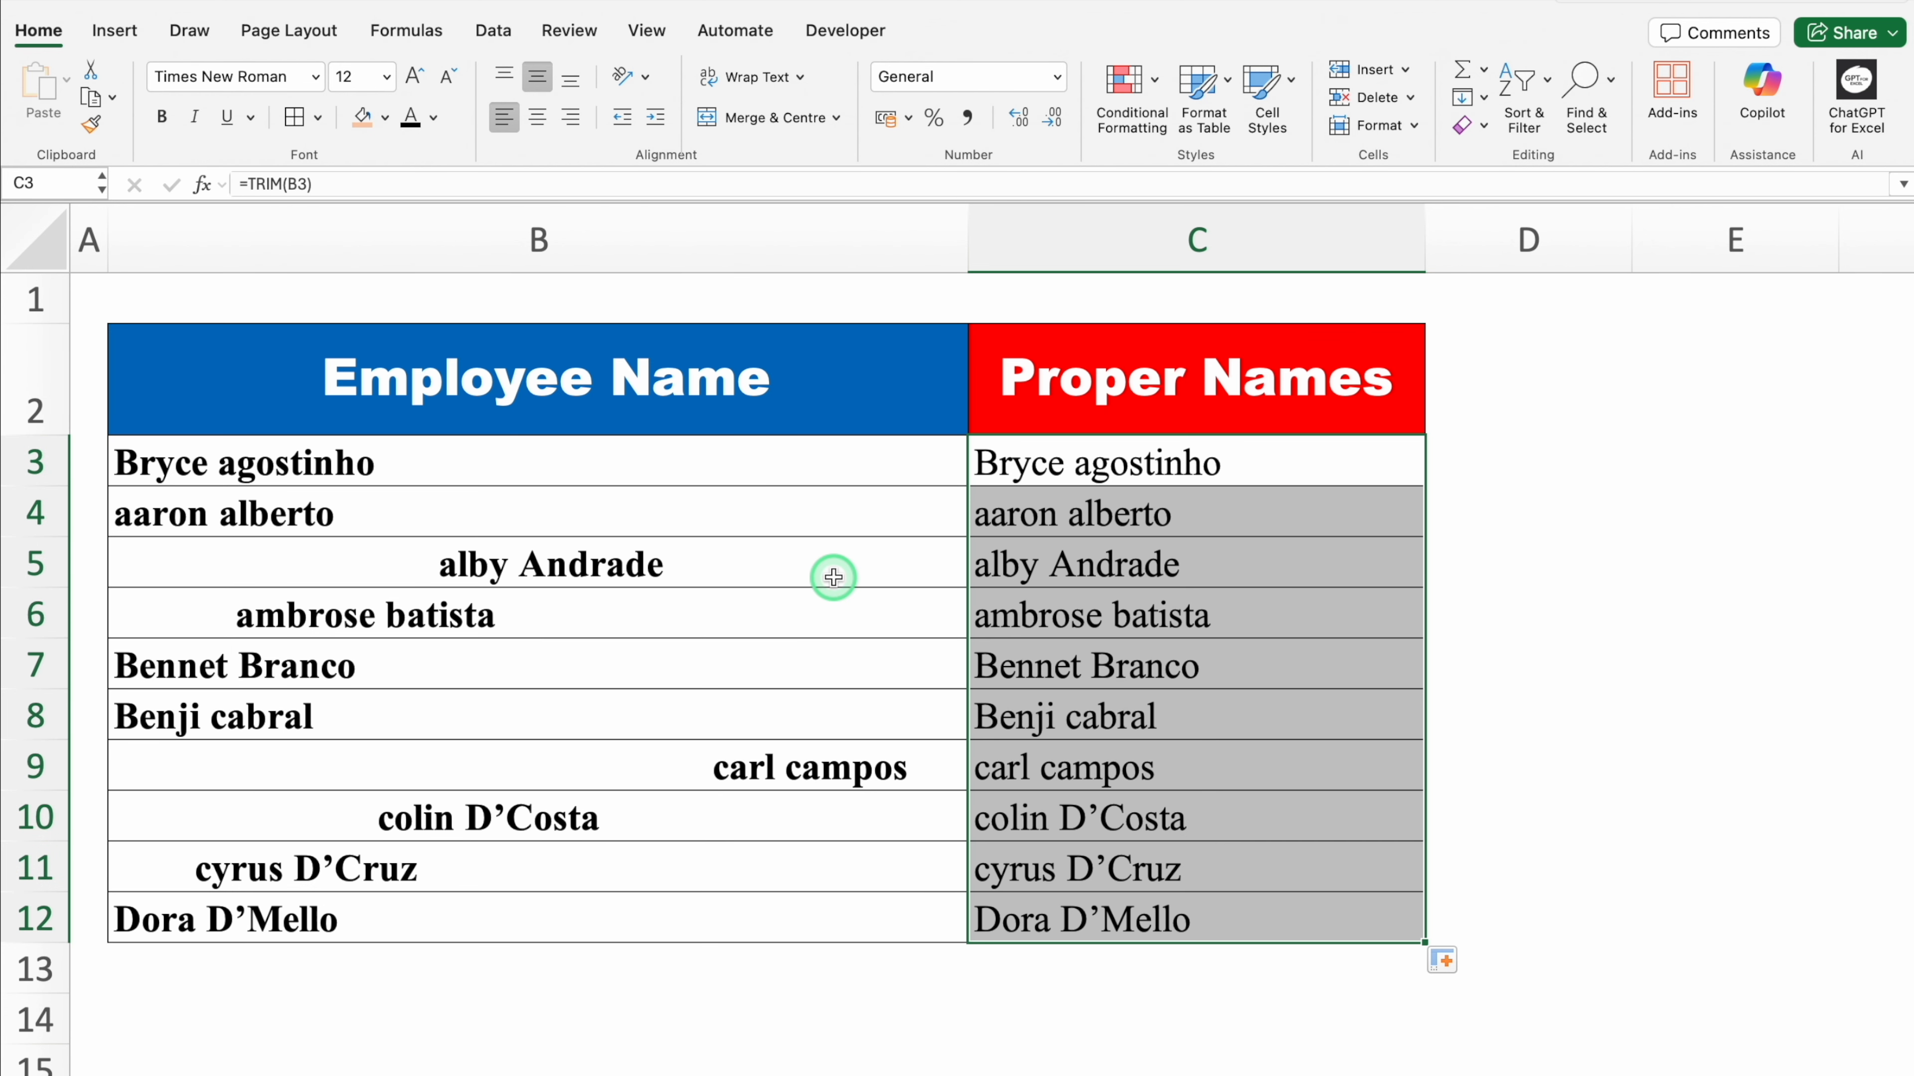
Wrap the C3 formula in PROPER as =PROPER(TRIM(B3)) and refill the Proper Names column down to C12
click(1041, 465)
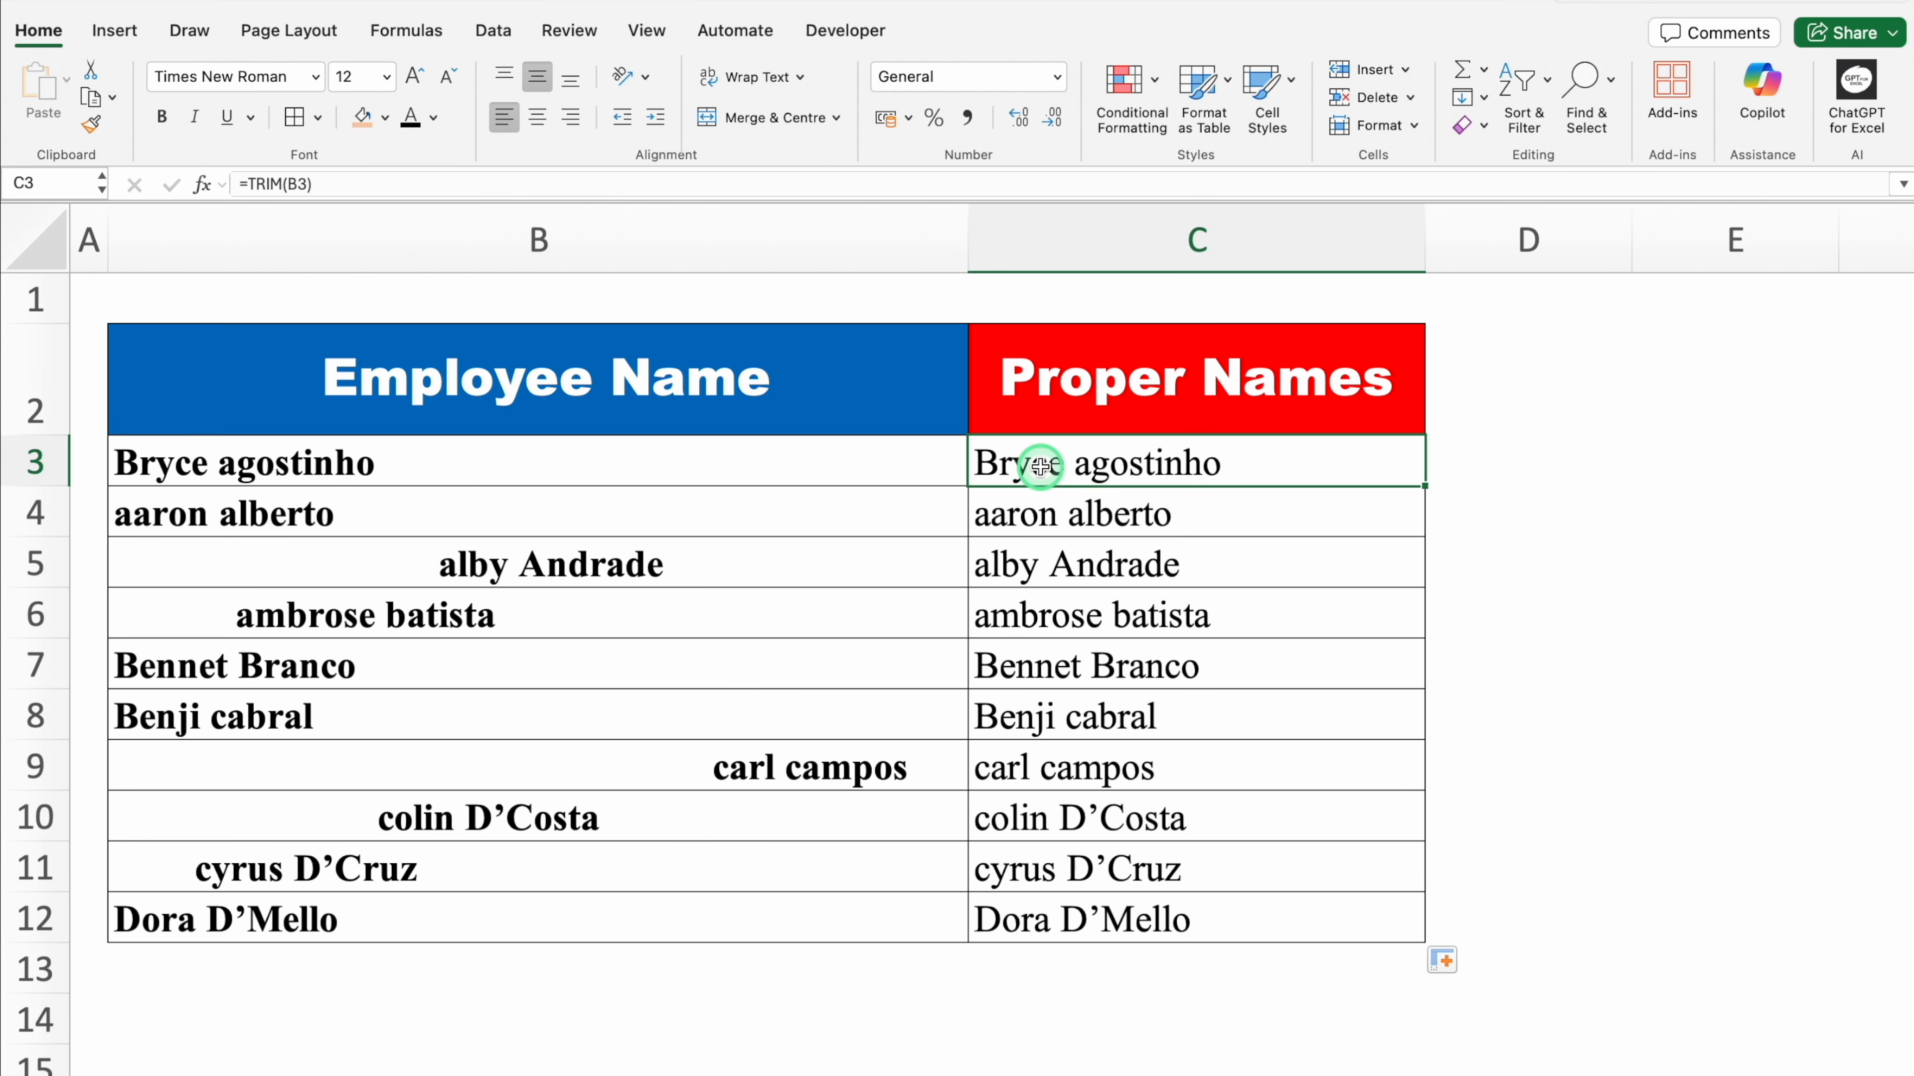
double_click(1041, 465)
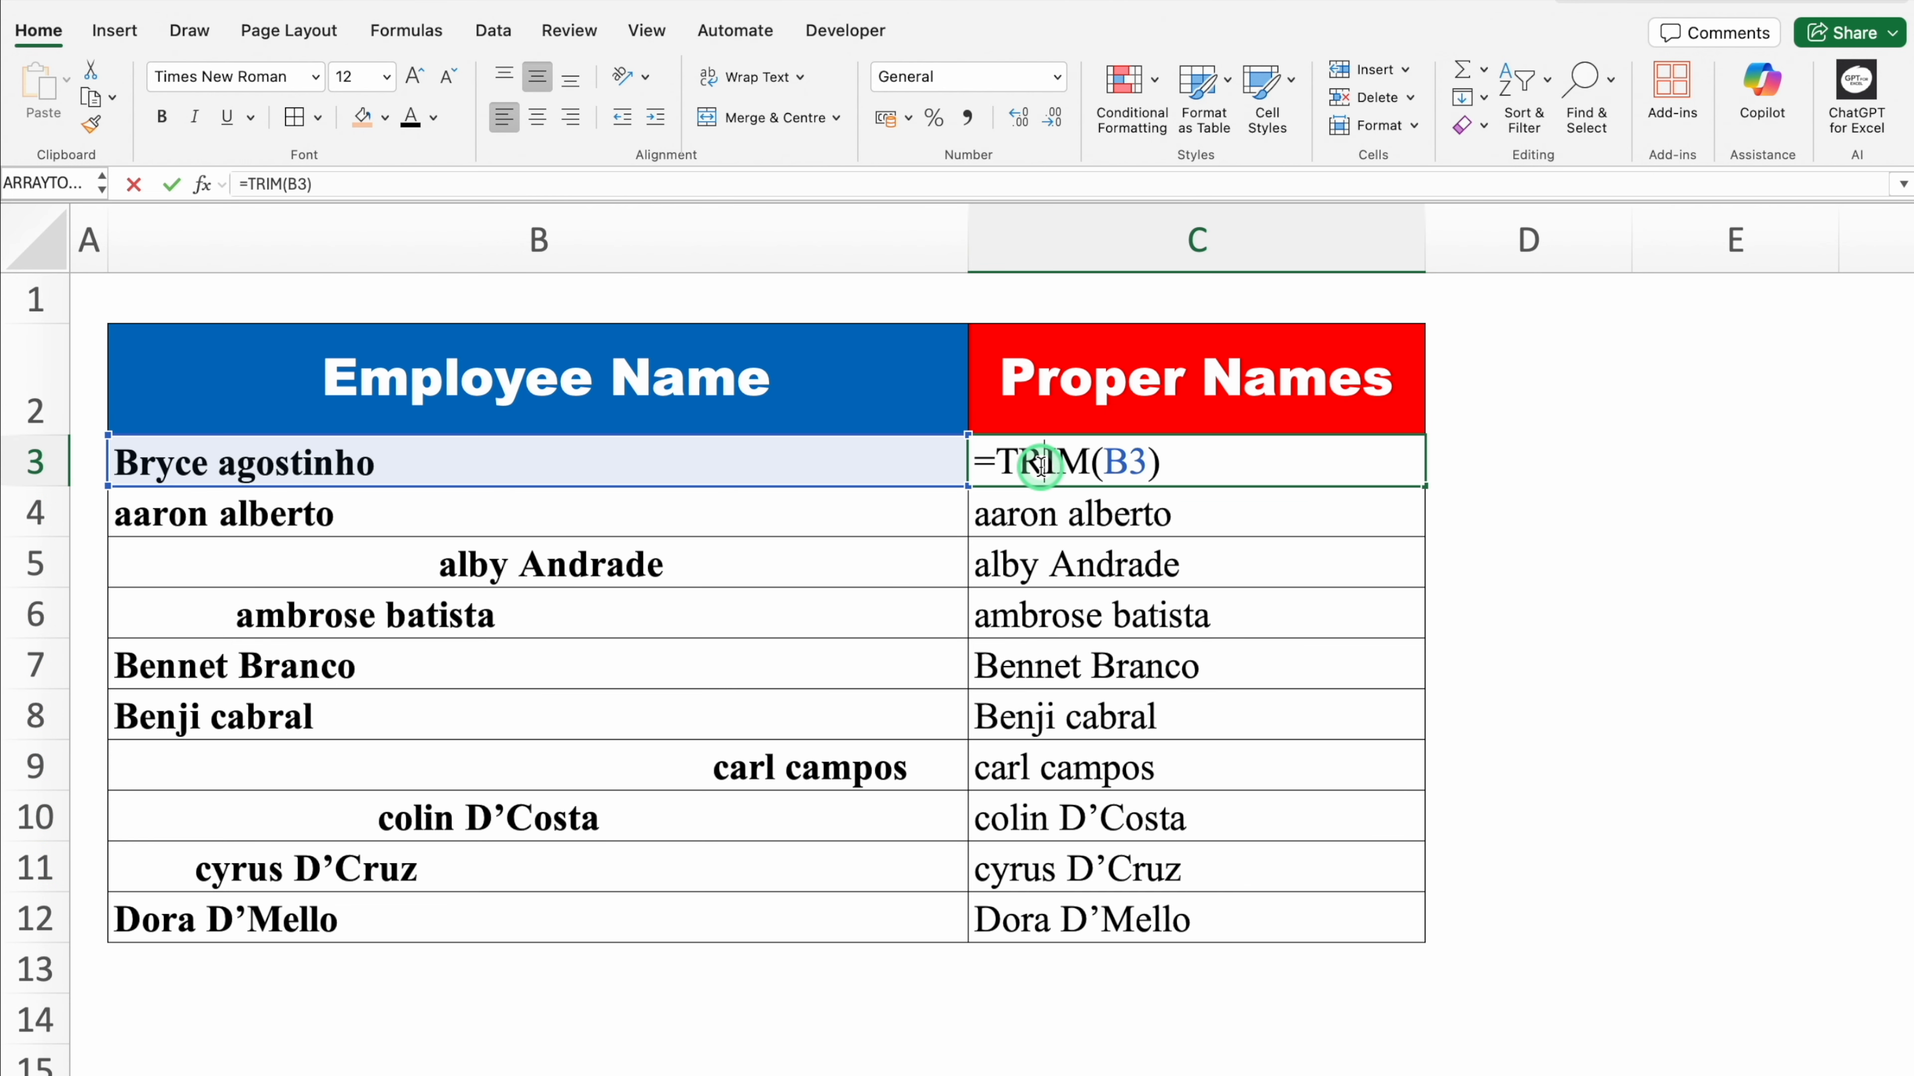
click(997, 460)
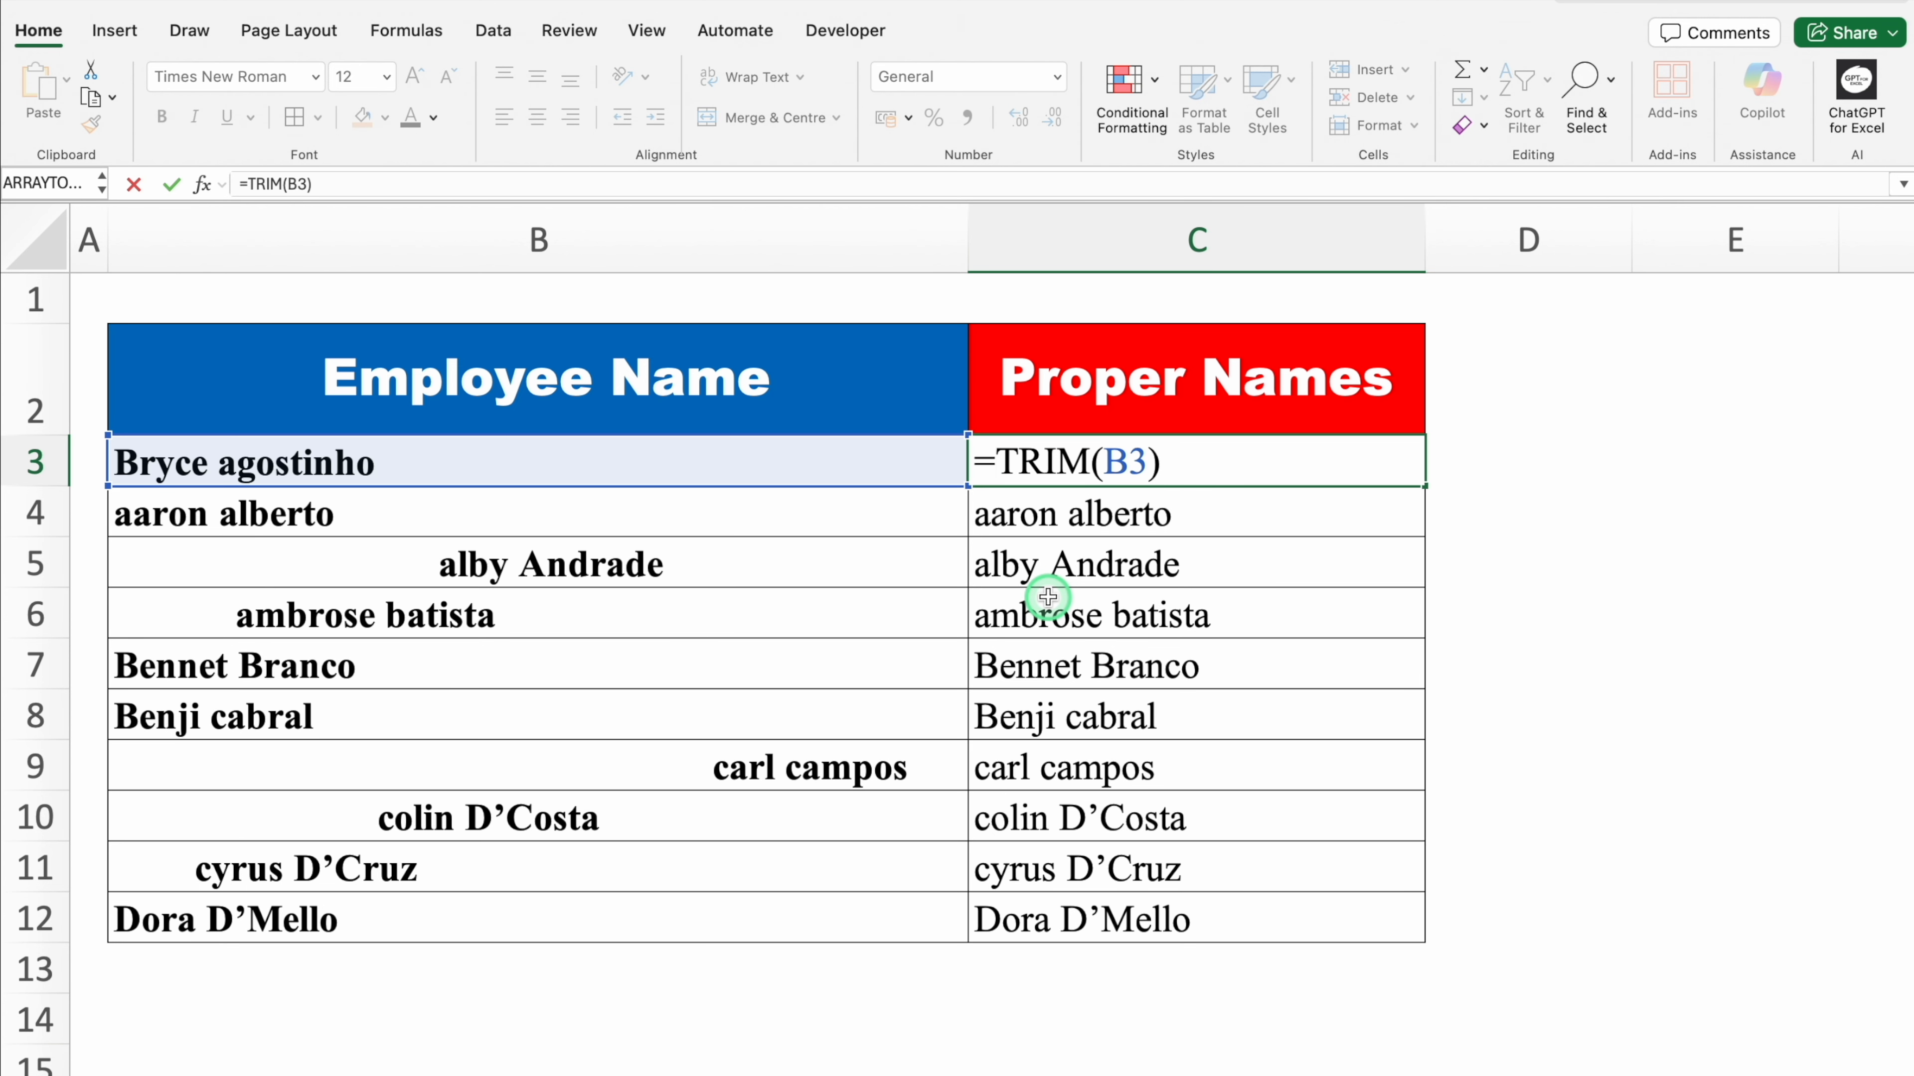
text(PROPER)
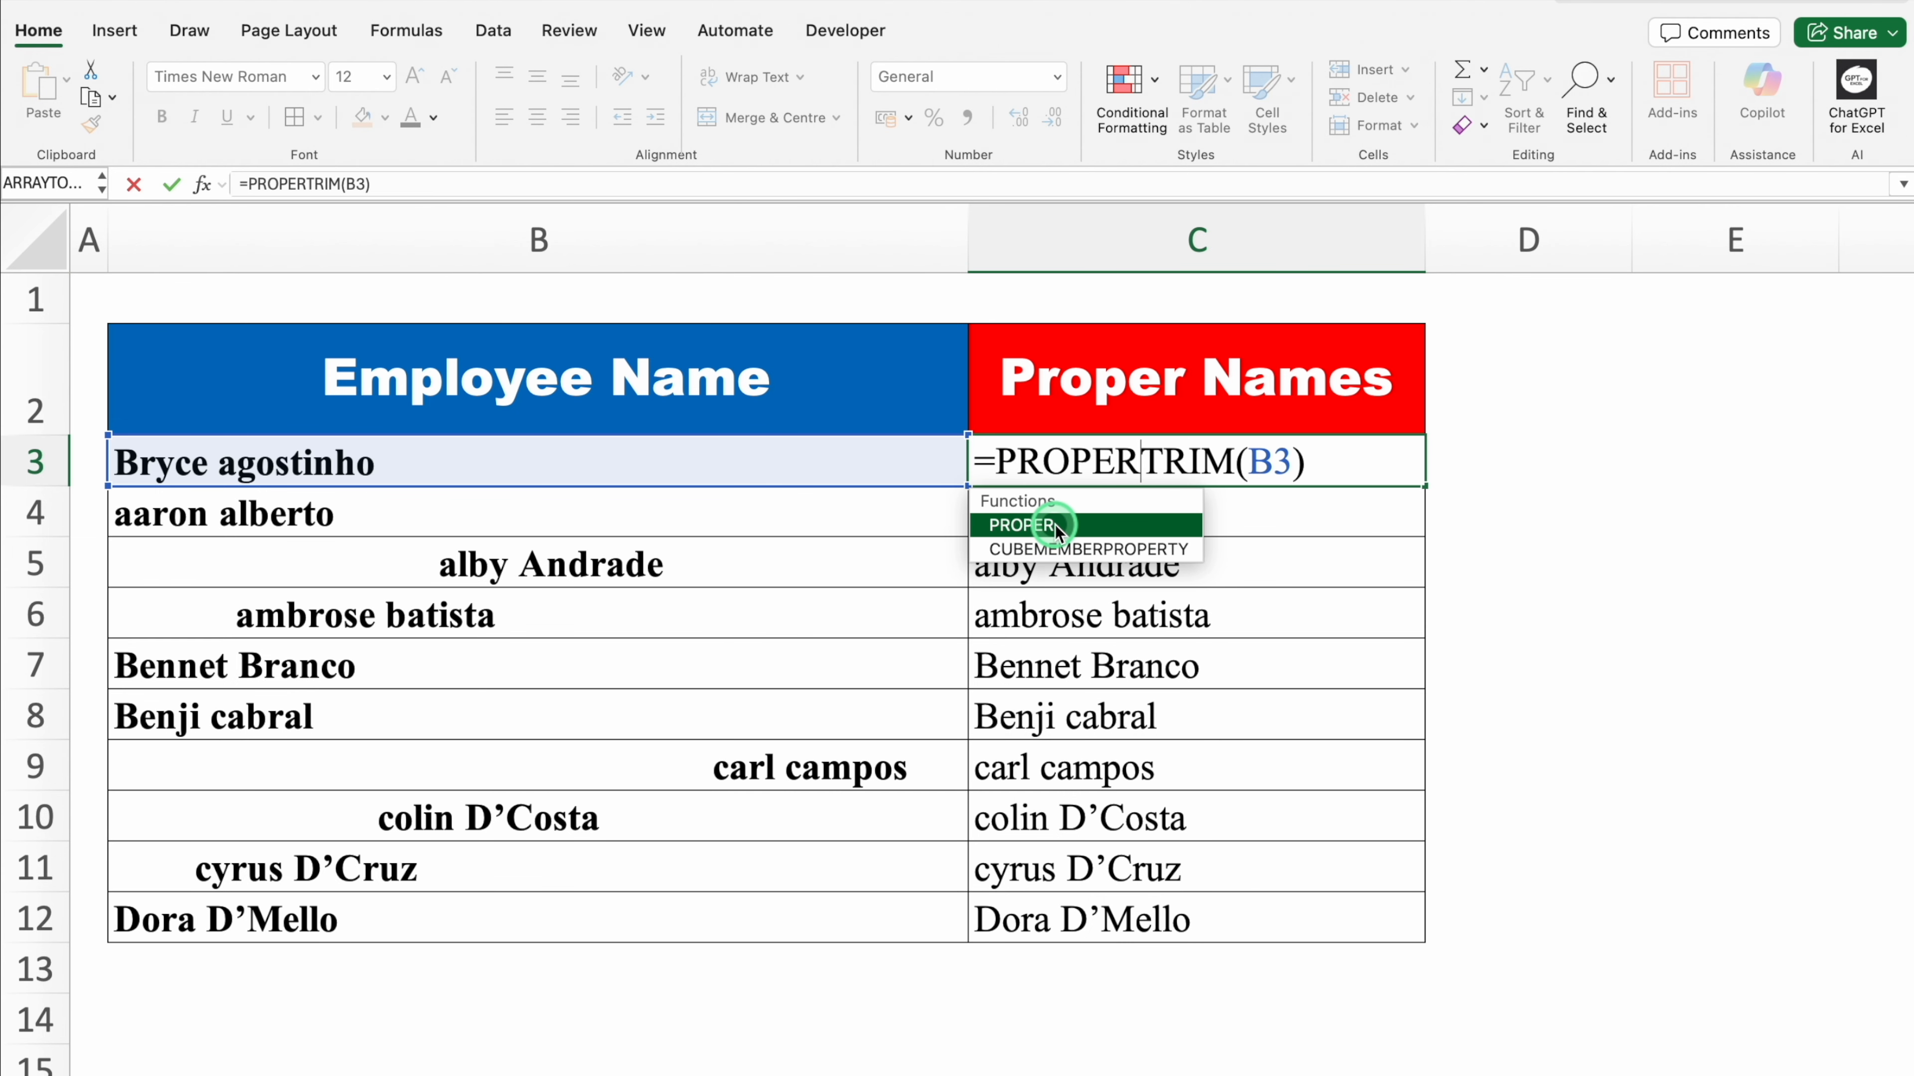
click(1057, 525)
click(1318, 461)
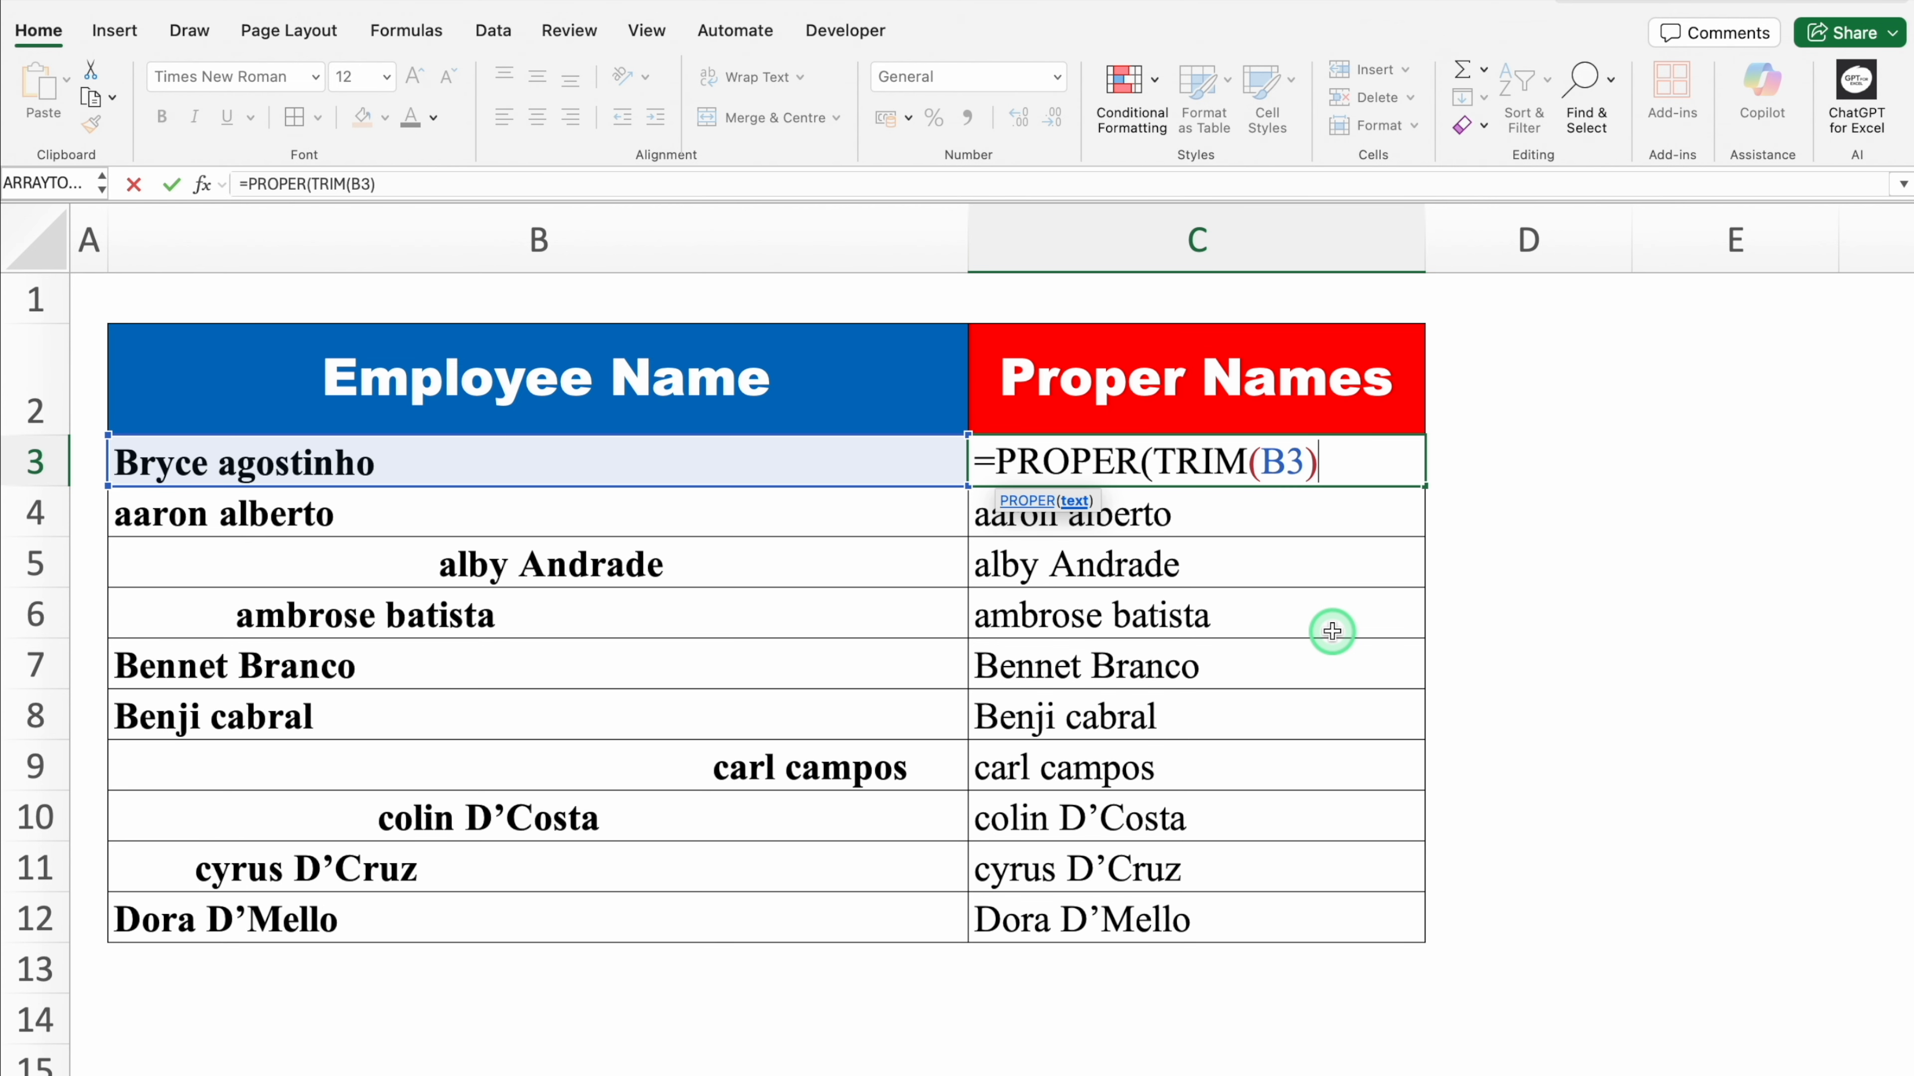
text())
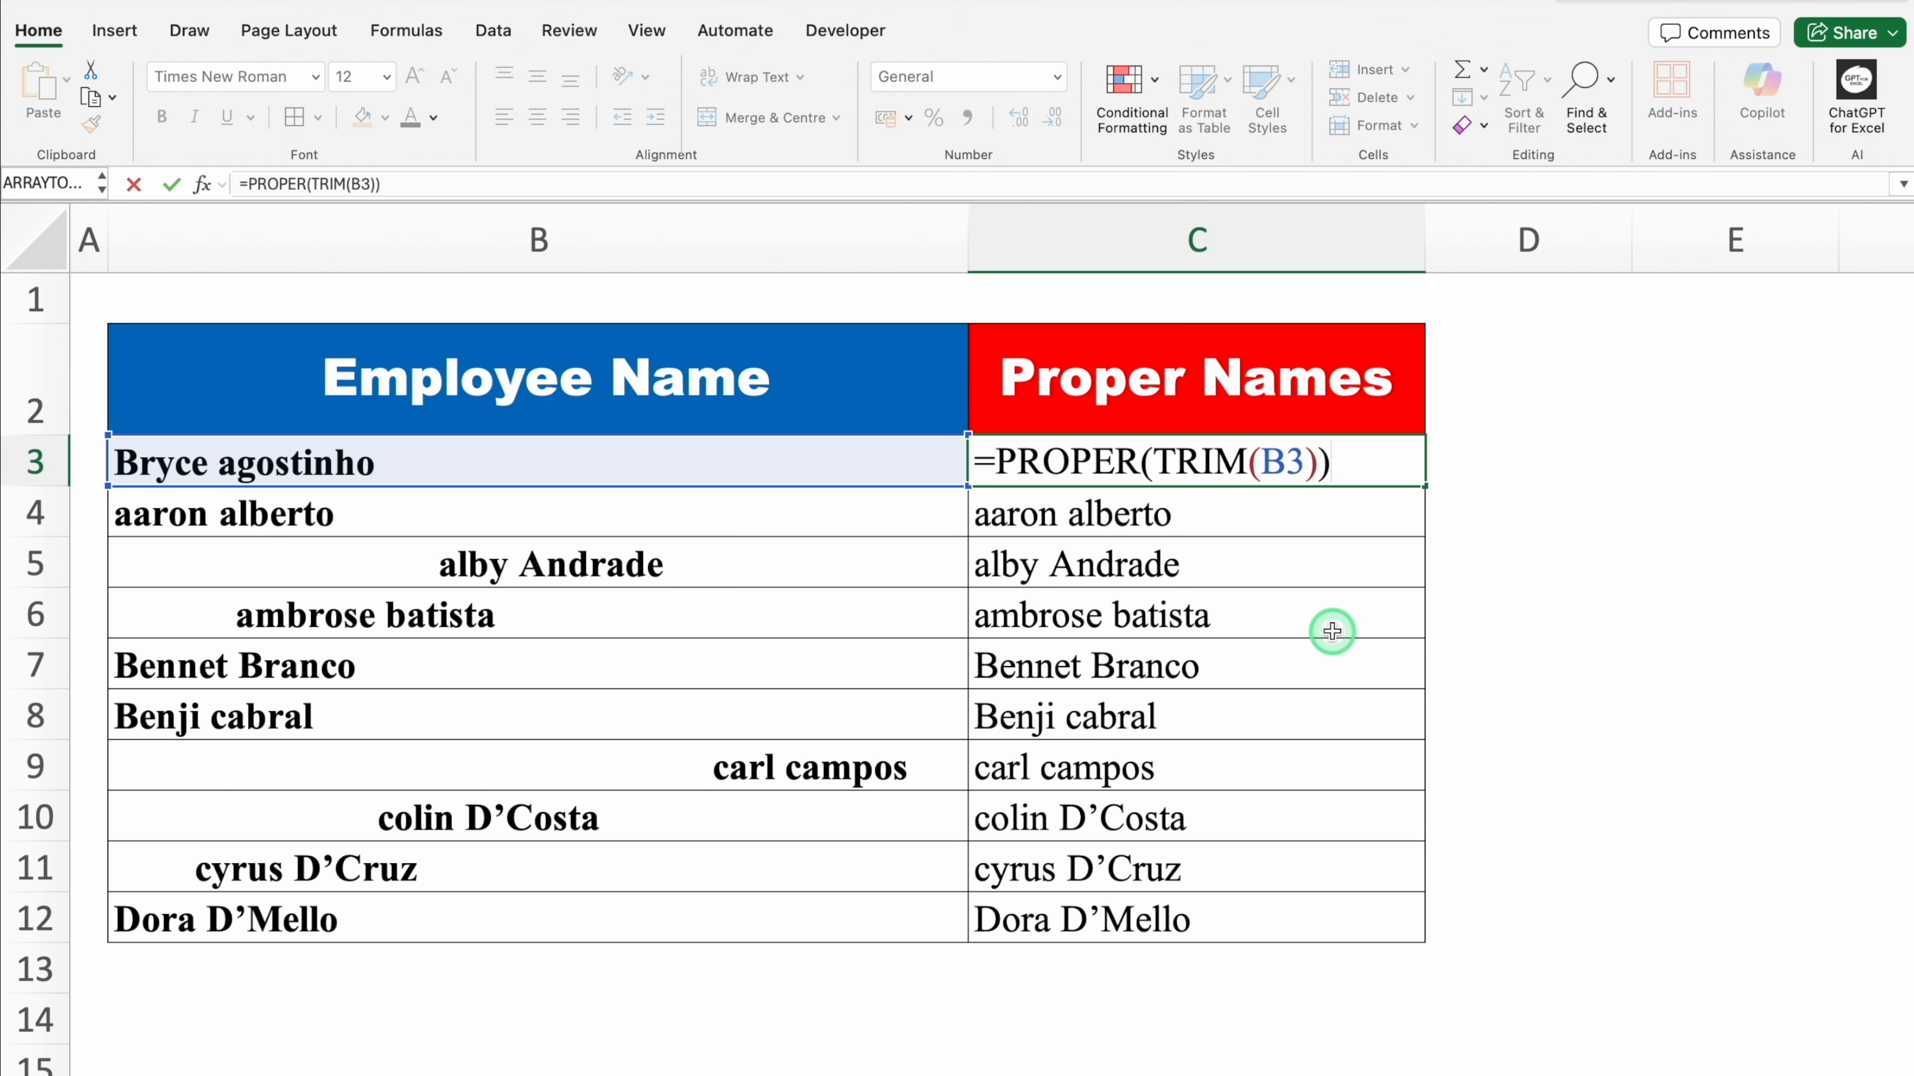
key(Return)
key(Up)
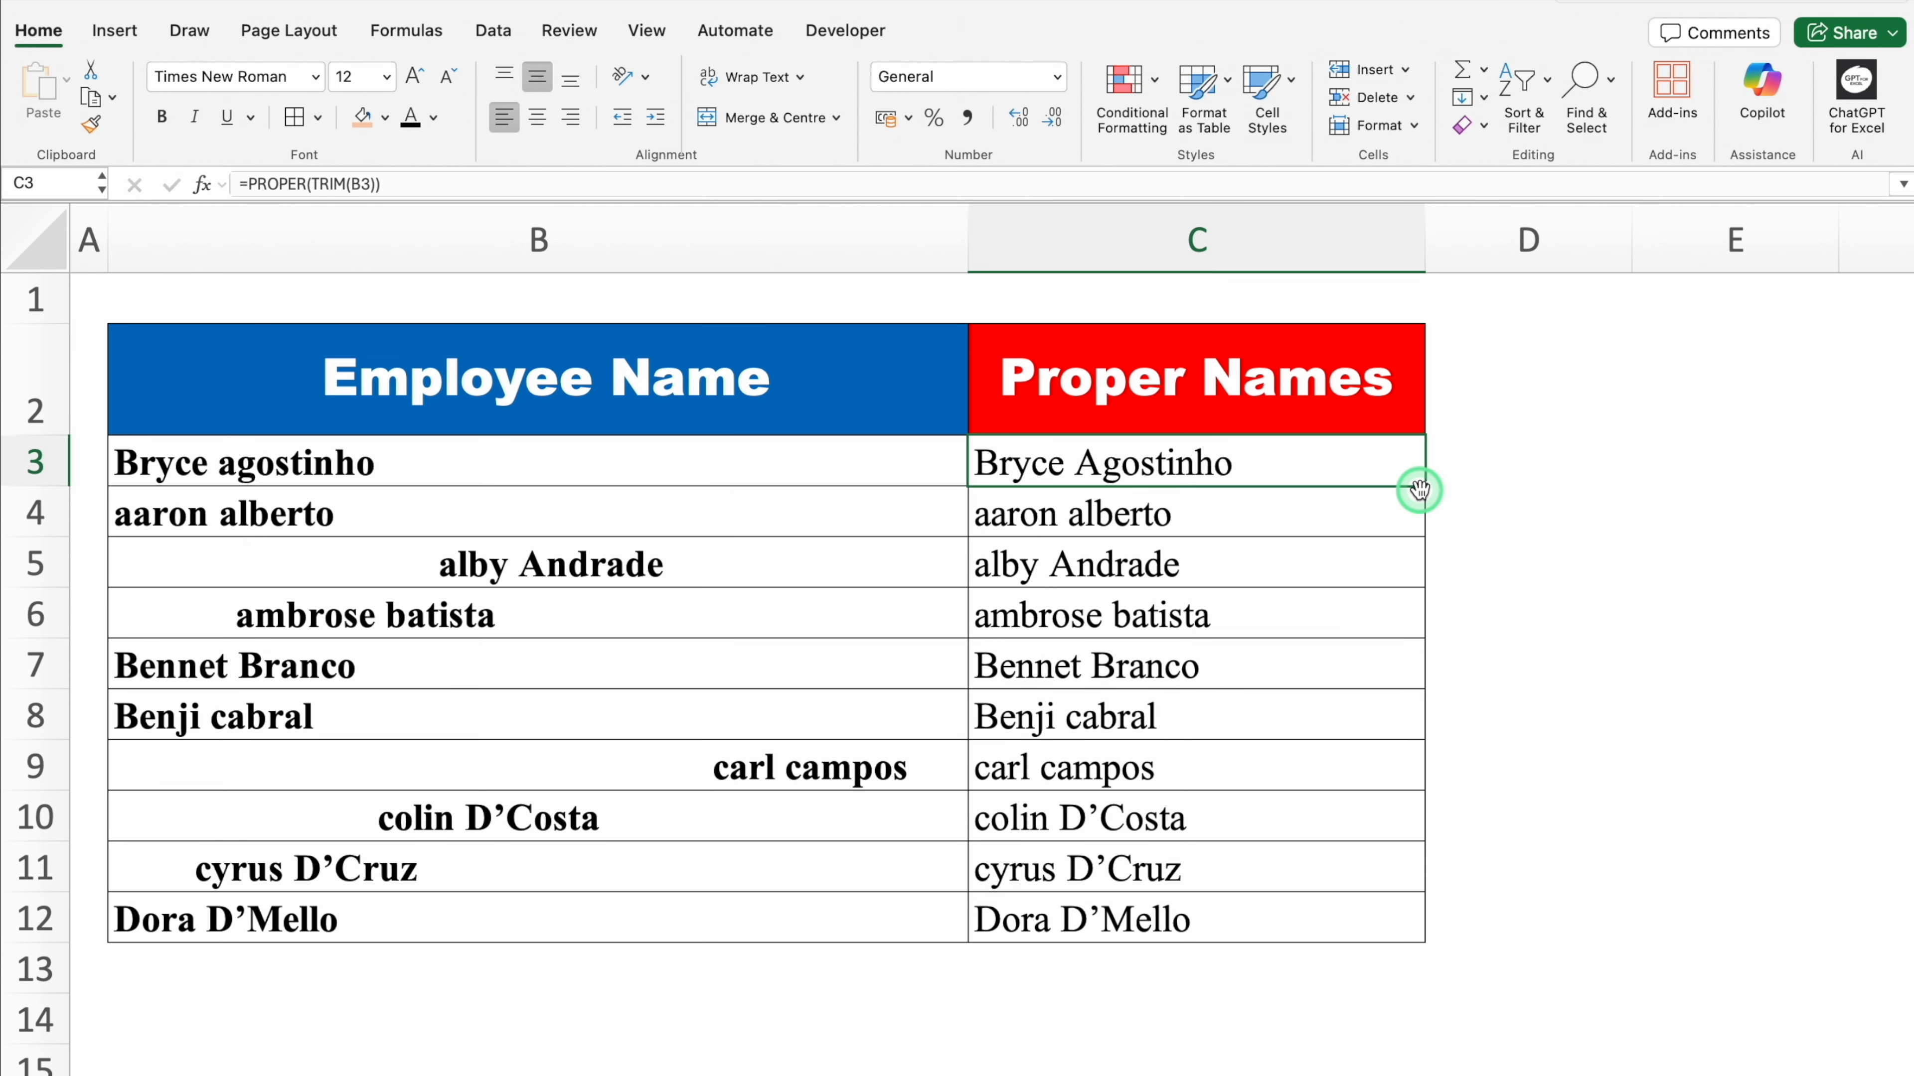
double_click(1422, 487)
click(1587, 559)
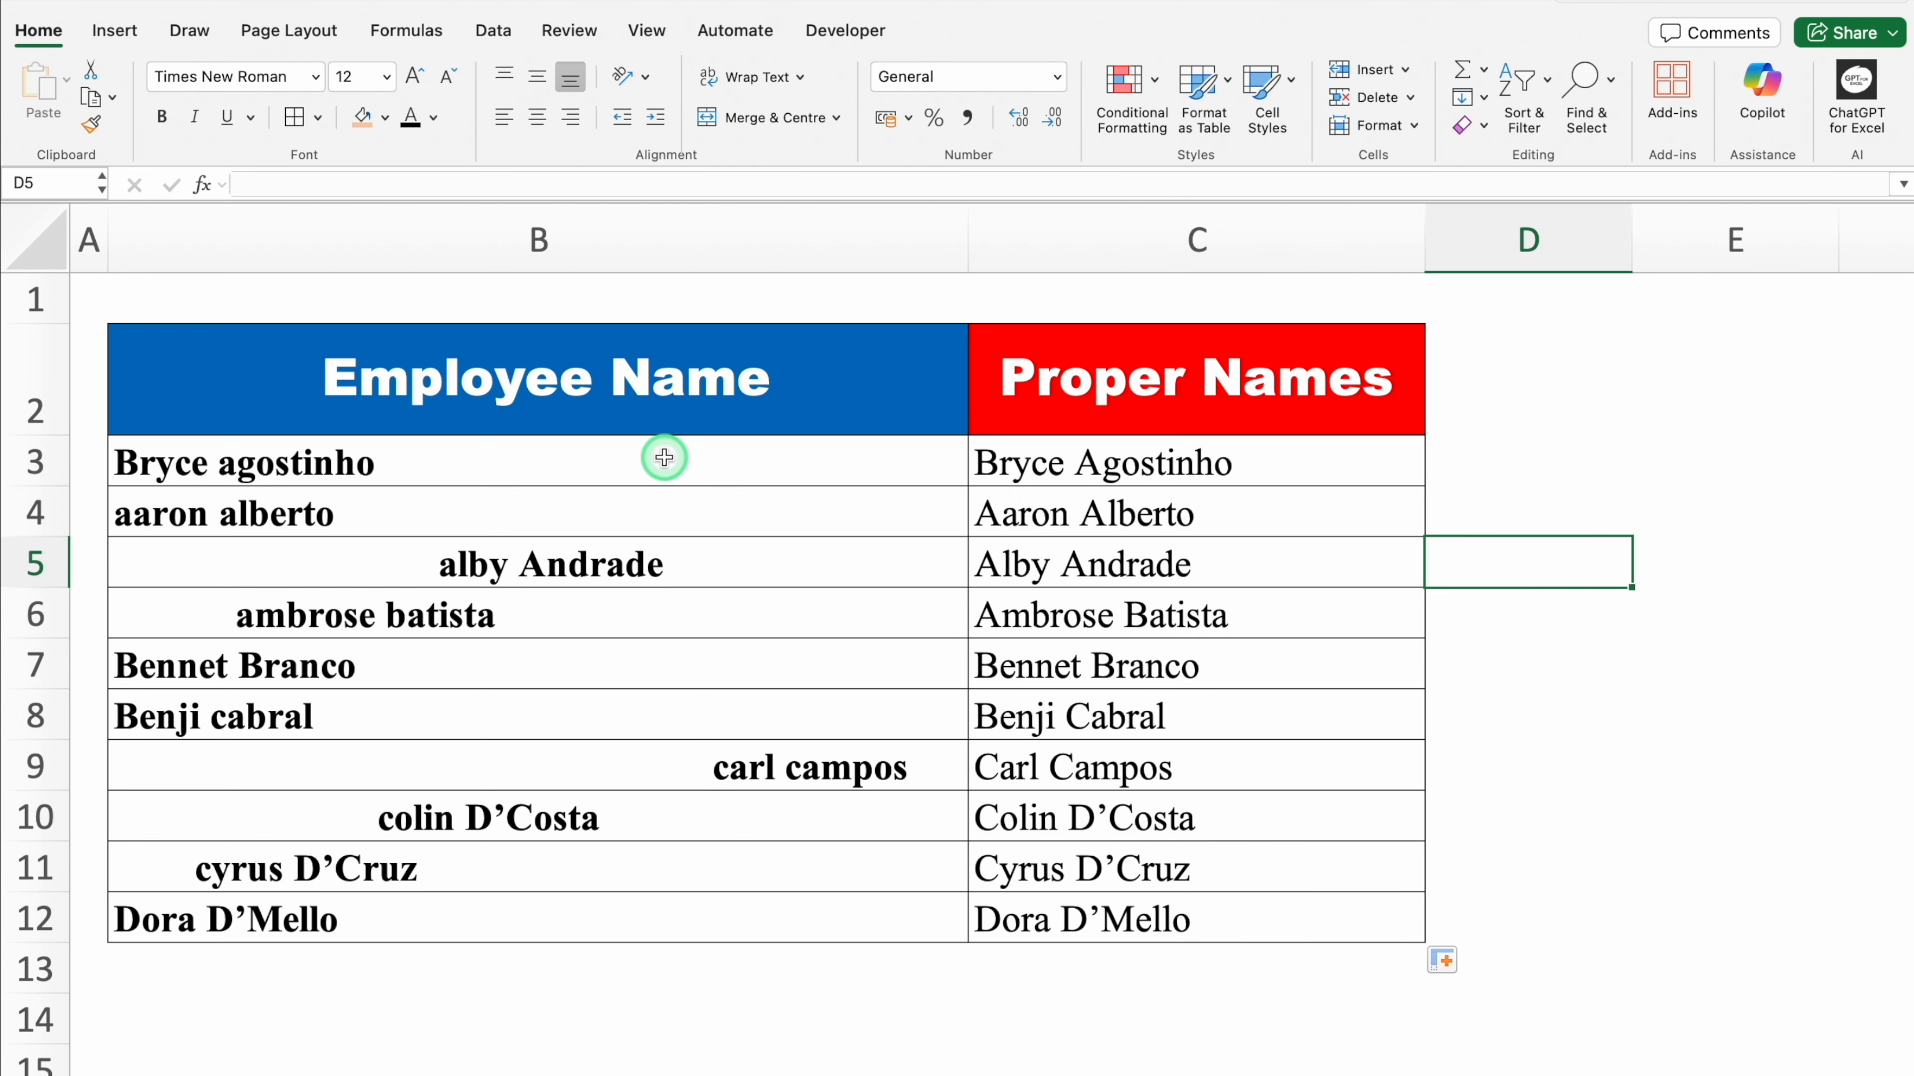
Try clearing the original employee names in B3:B12, and undo the deletion
drag(664, 457, 659, 921)
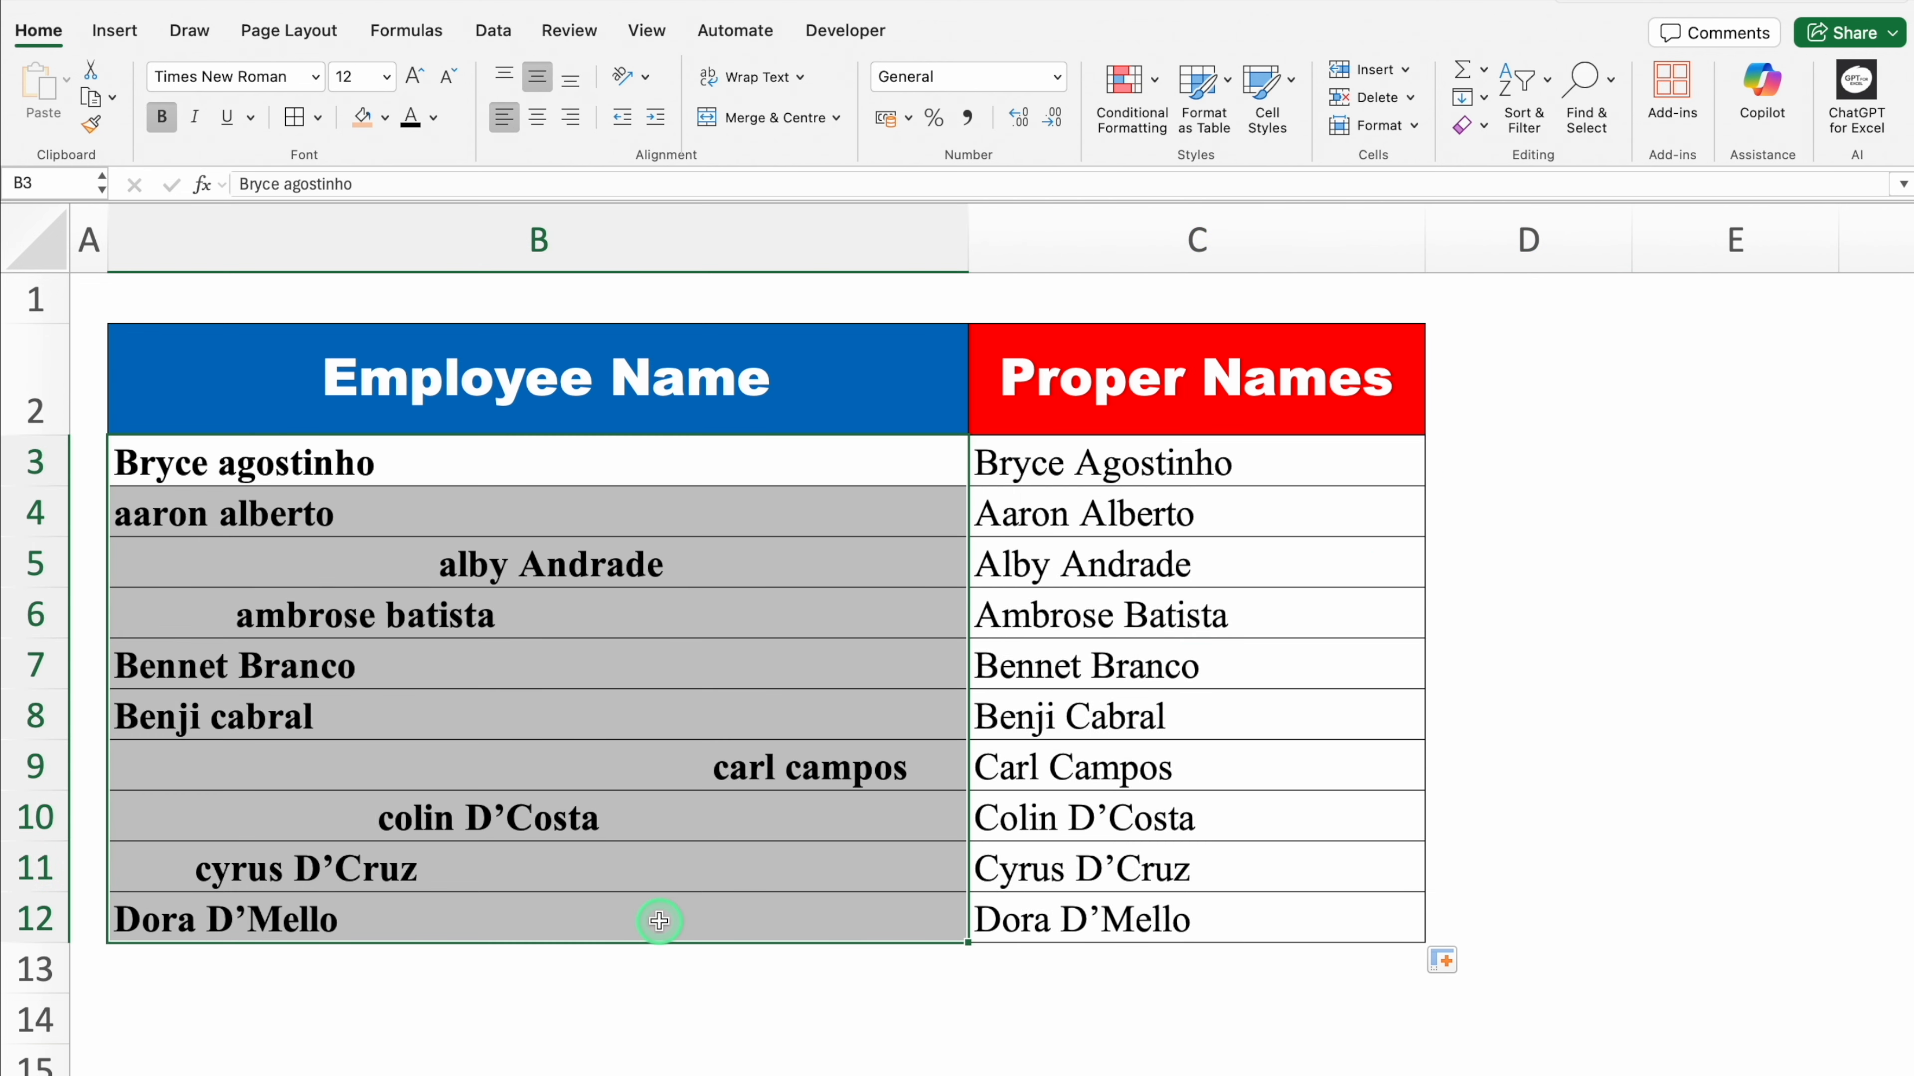
key(Delete)
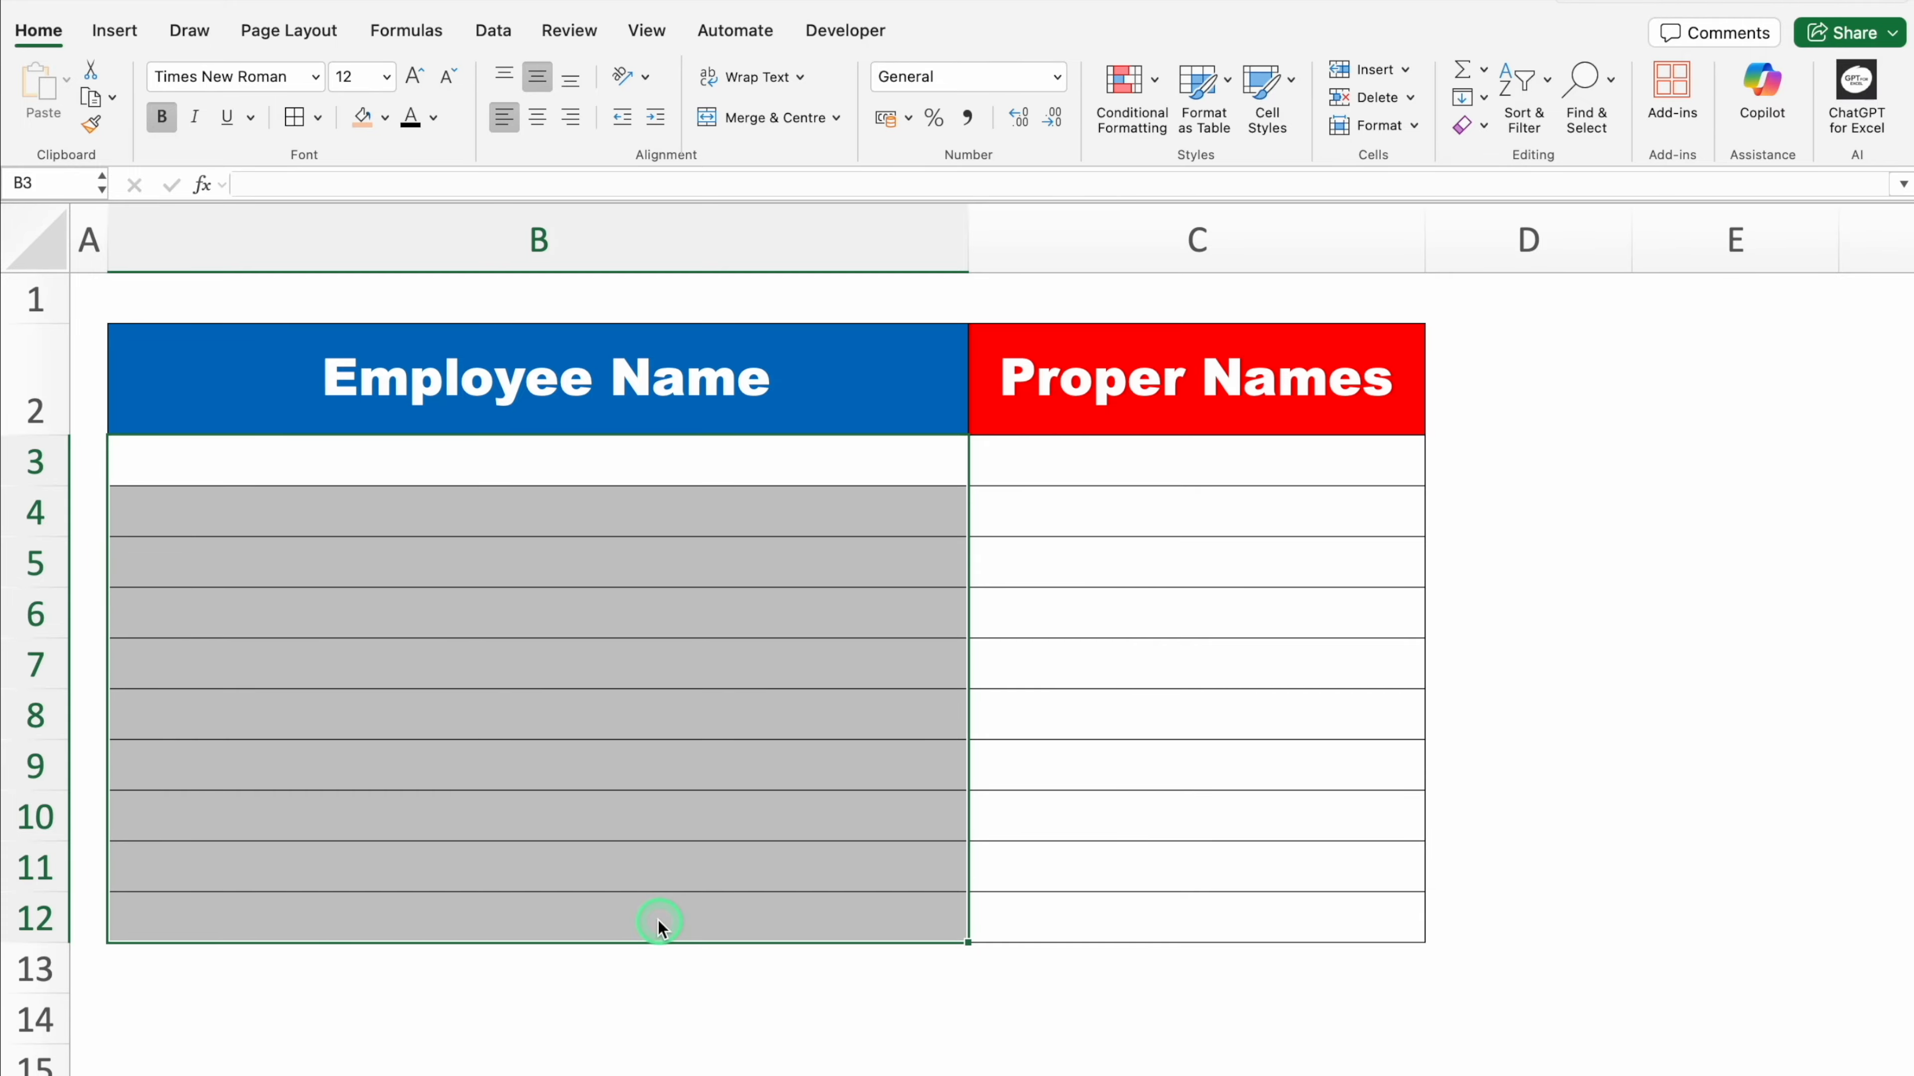
key(ctrl+z)
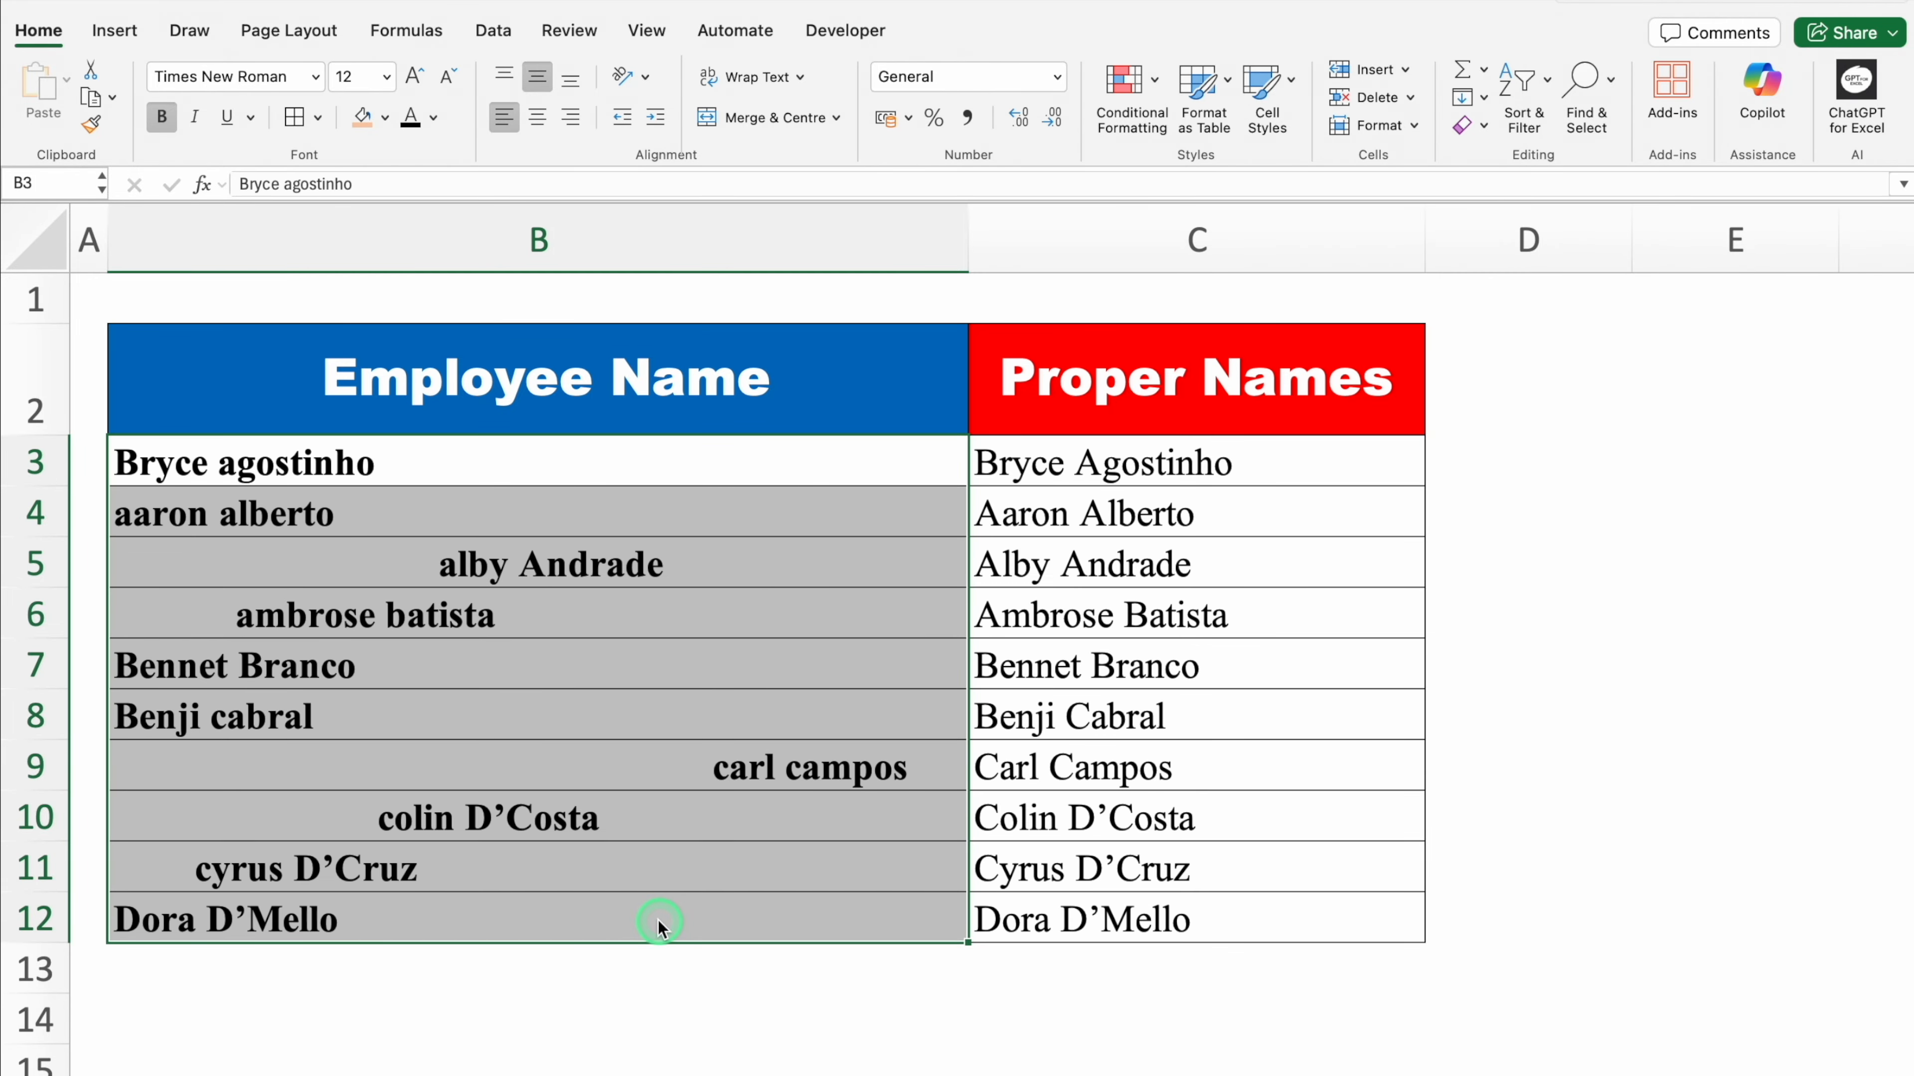
Convert the Proper Names formulas in C3:C12 to static text by copying them and pasting them in place as values
click(1218, 467)
drag(1218, 467, 1185, 922)
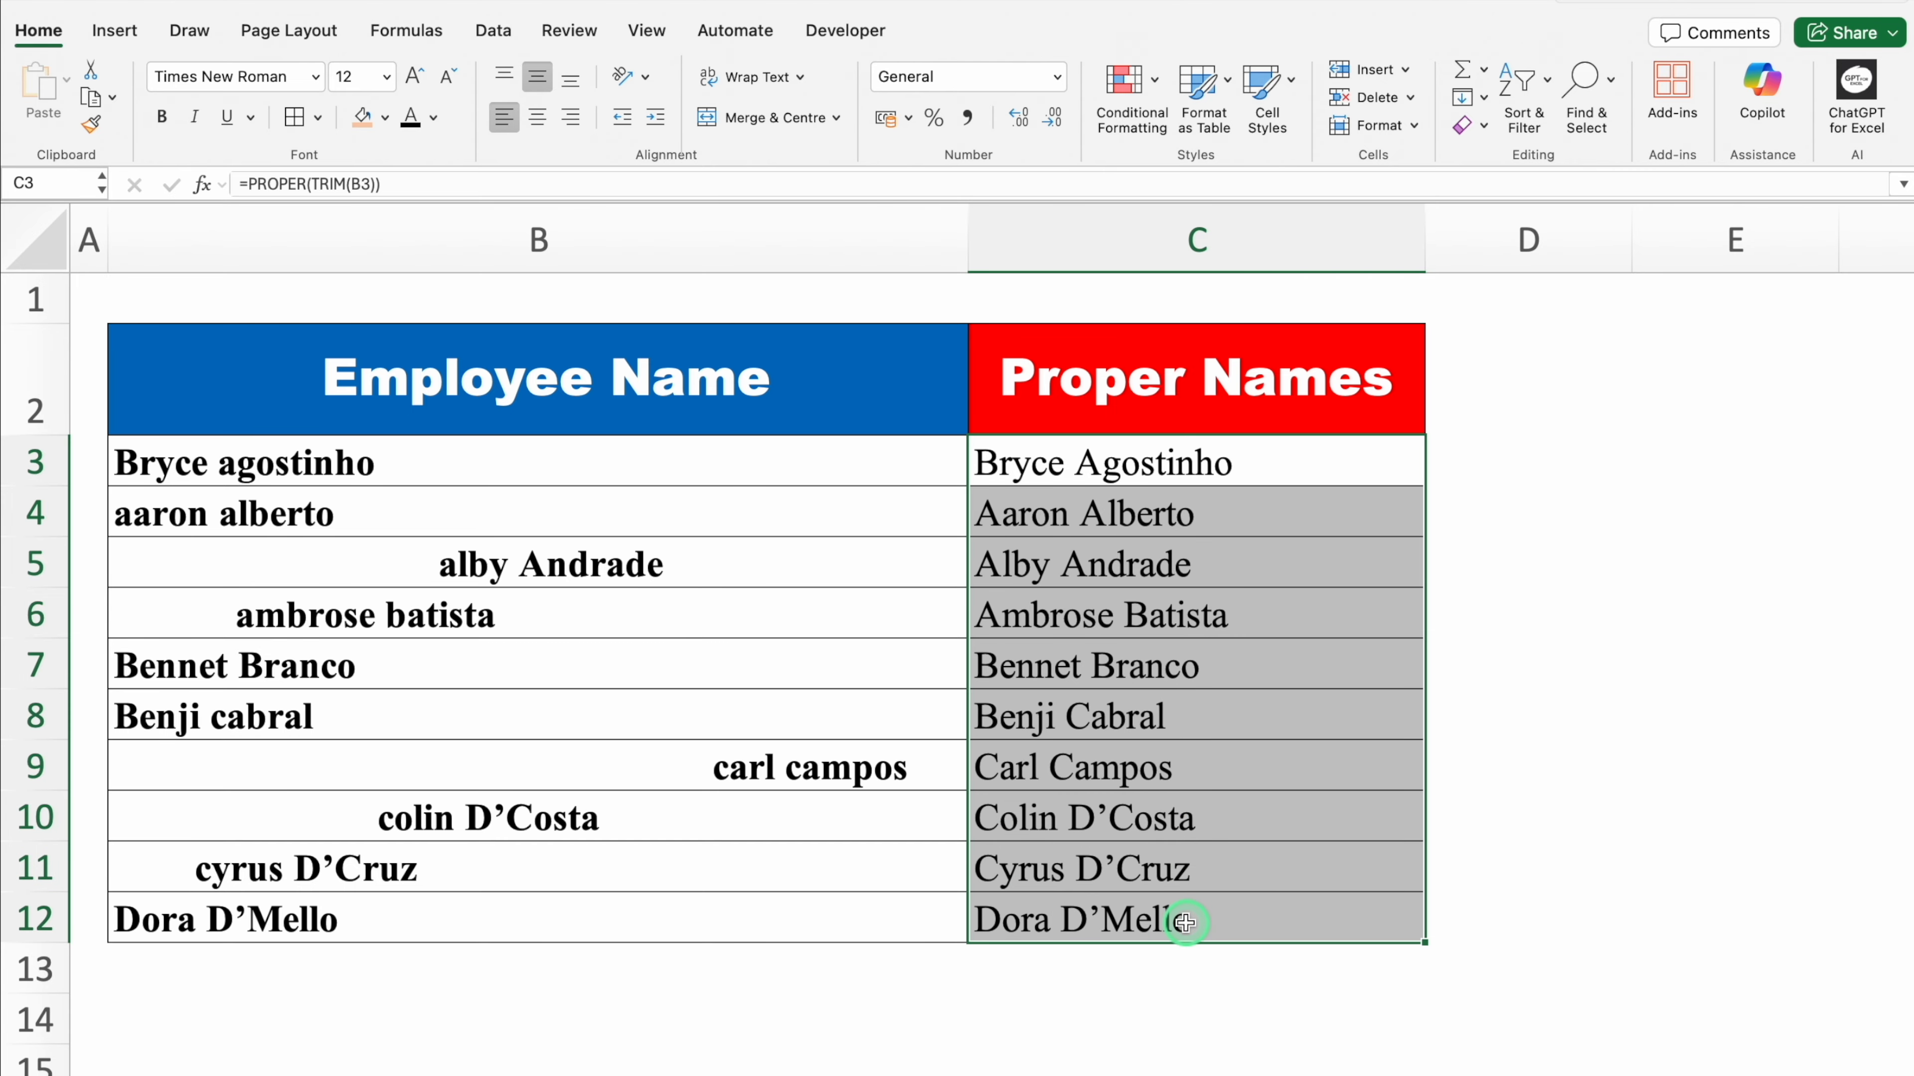
key(ctrl+c)
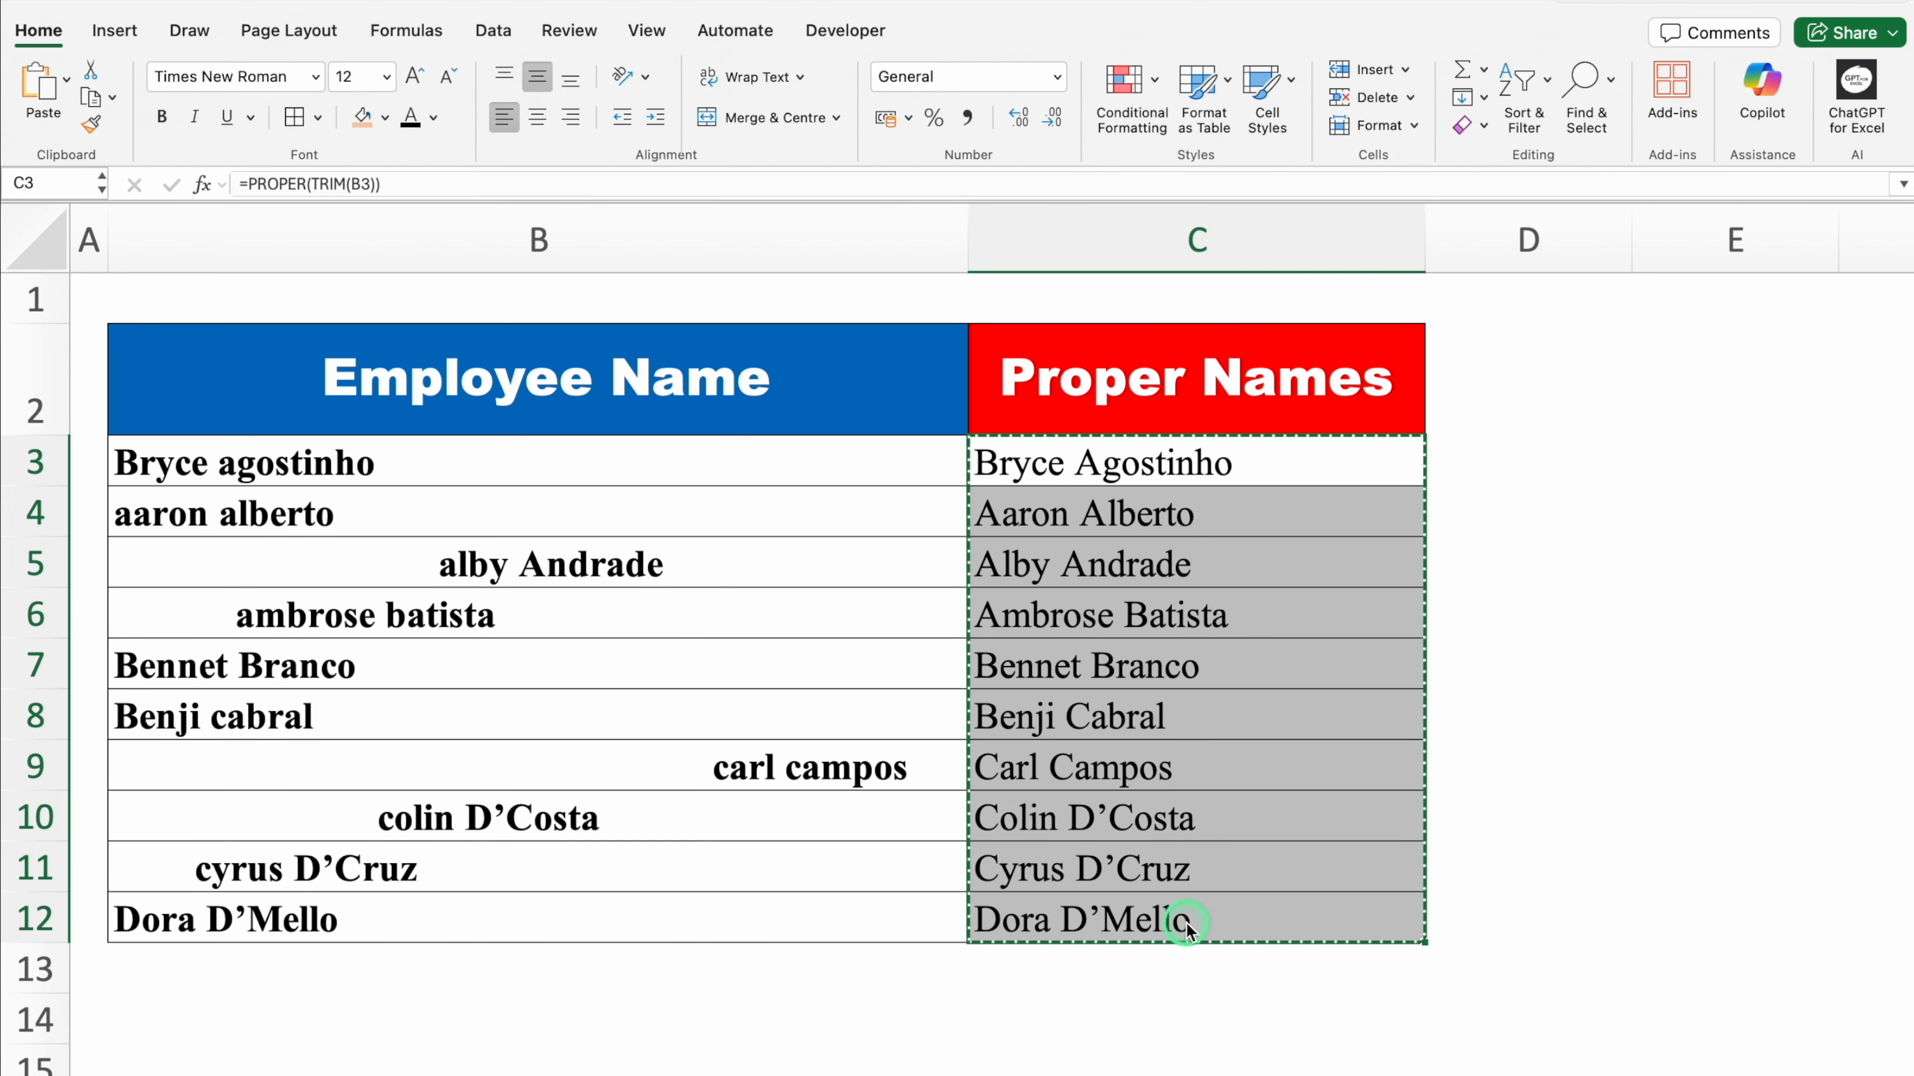
click(1199, 467)
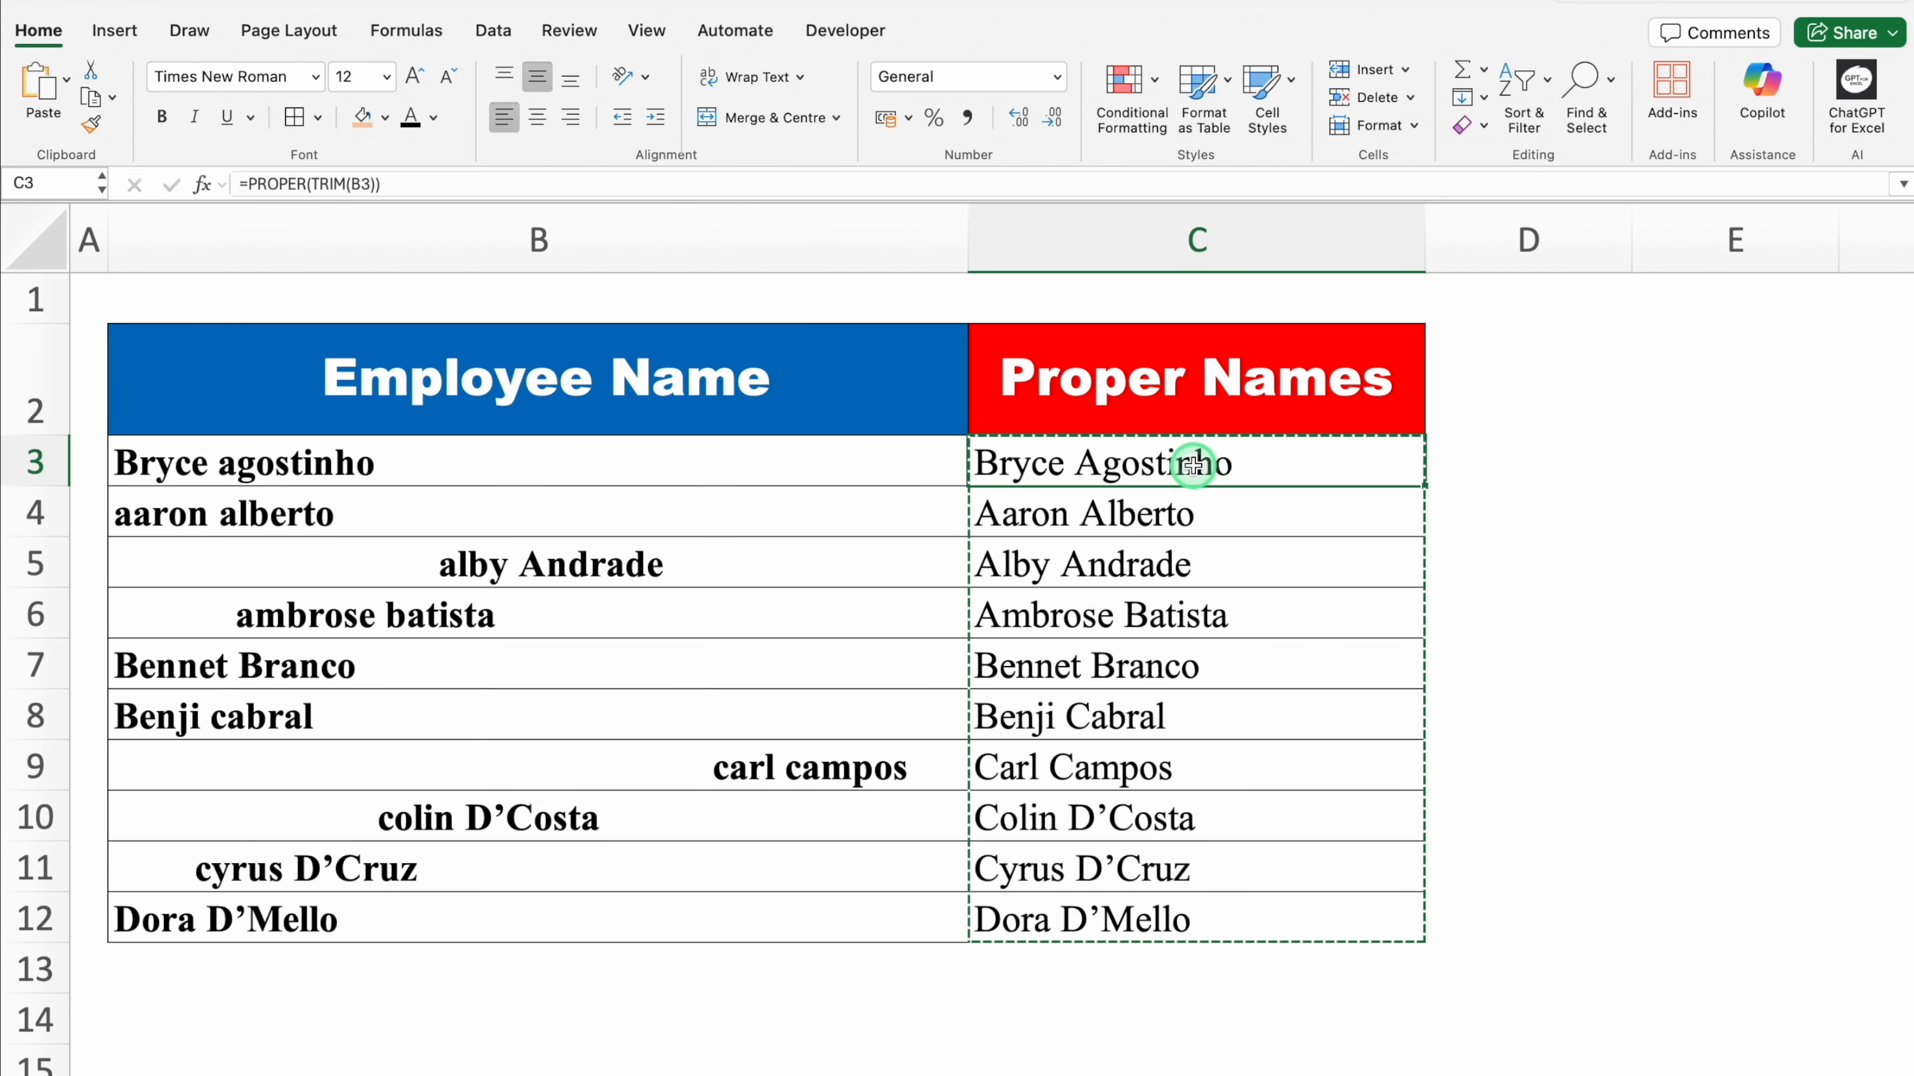
right_click(1196, 469)
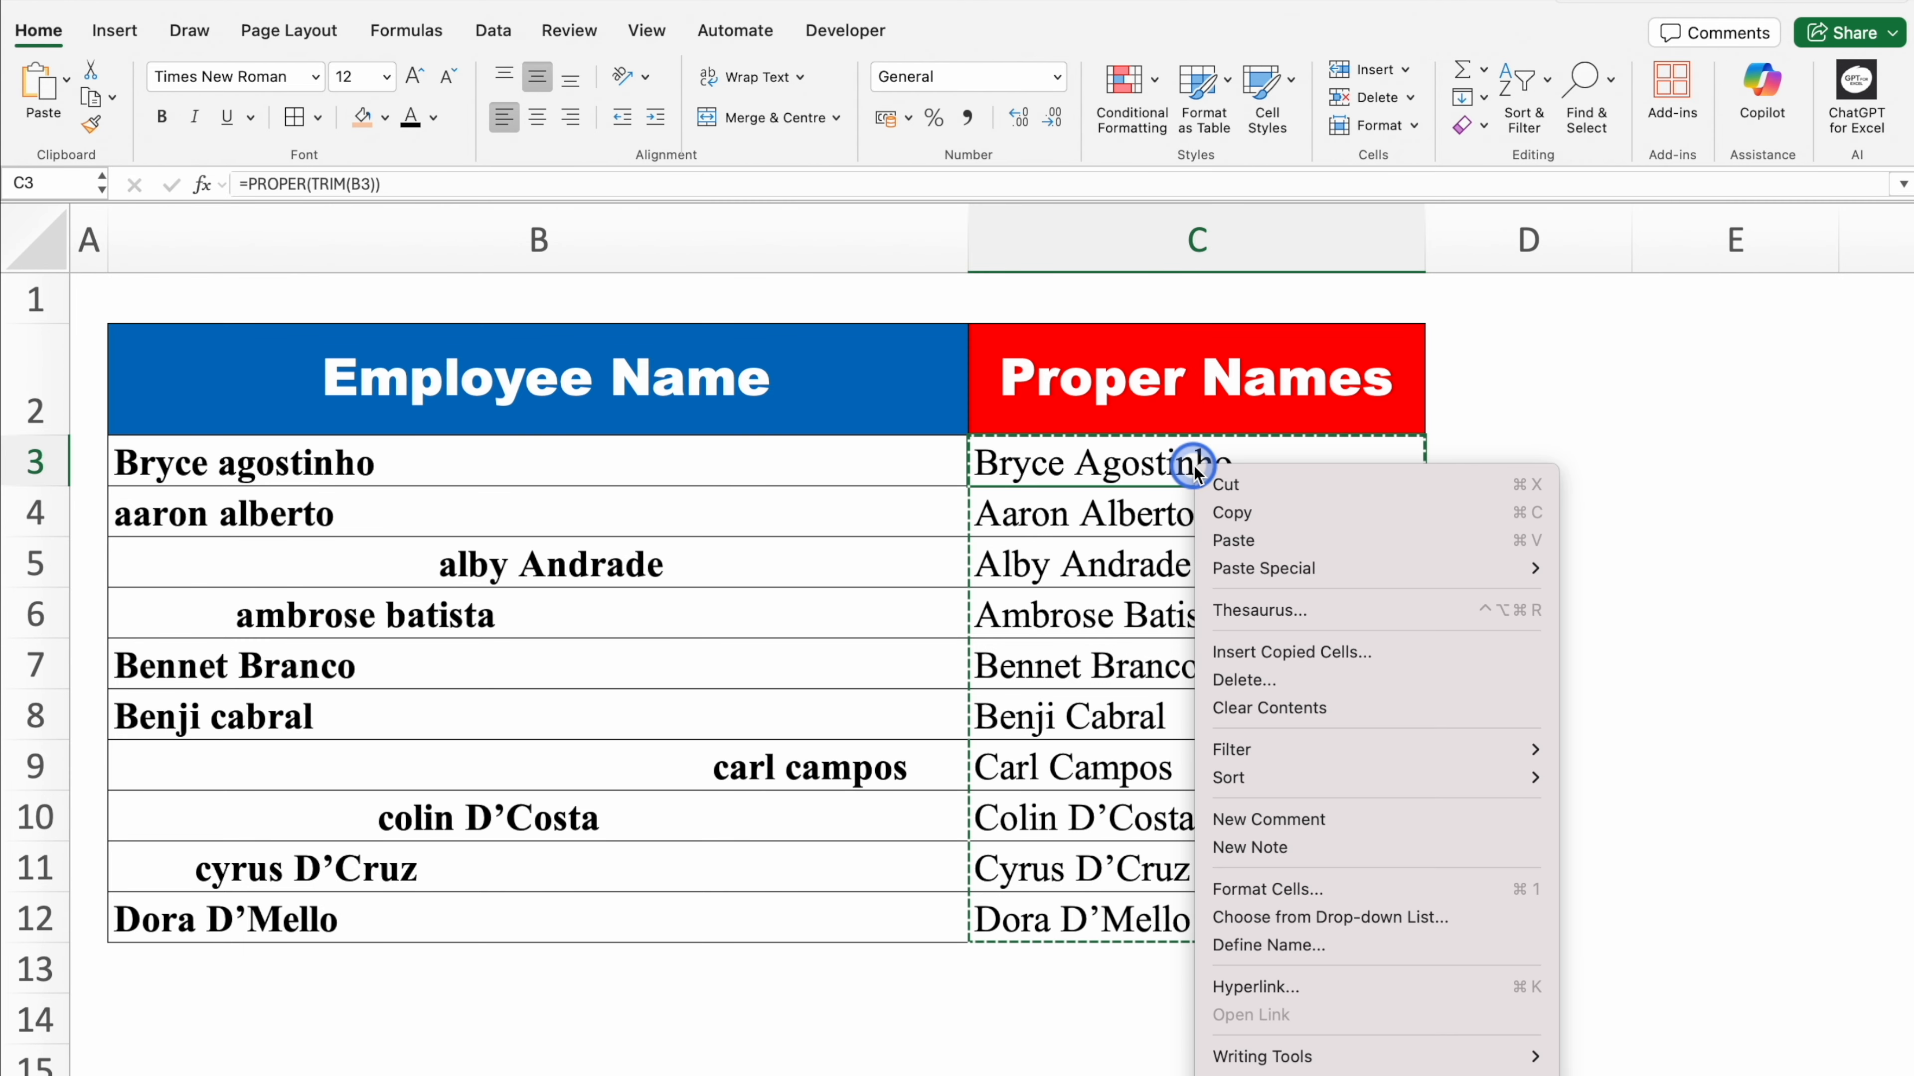
click(1317, 571)
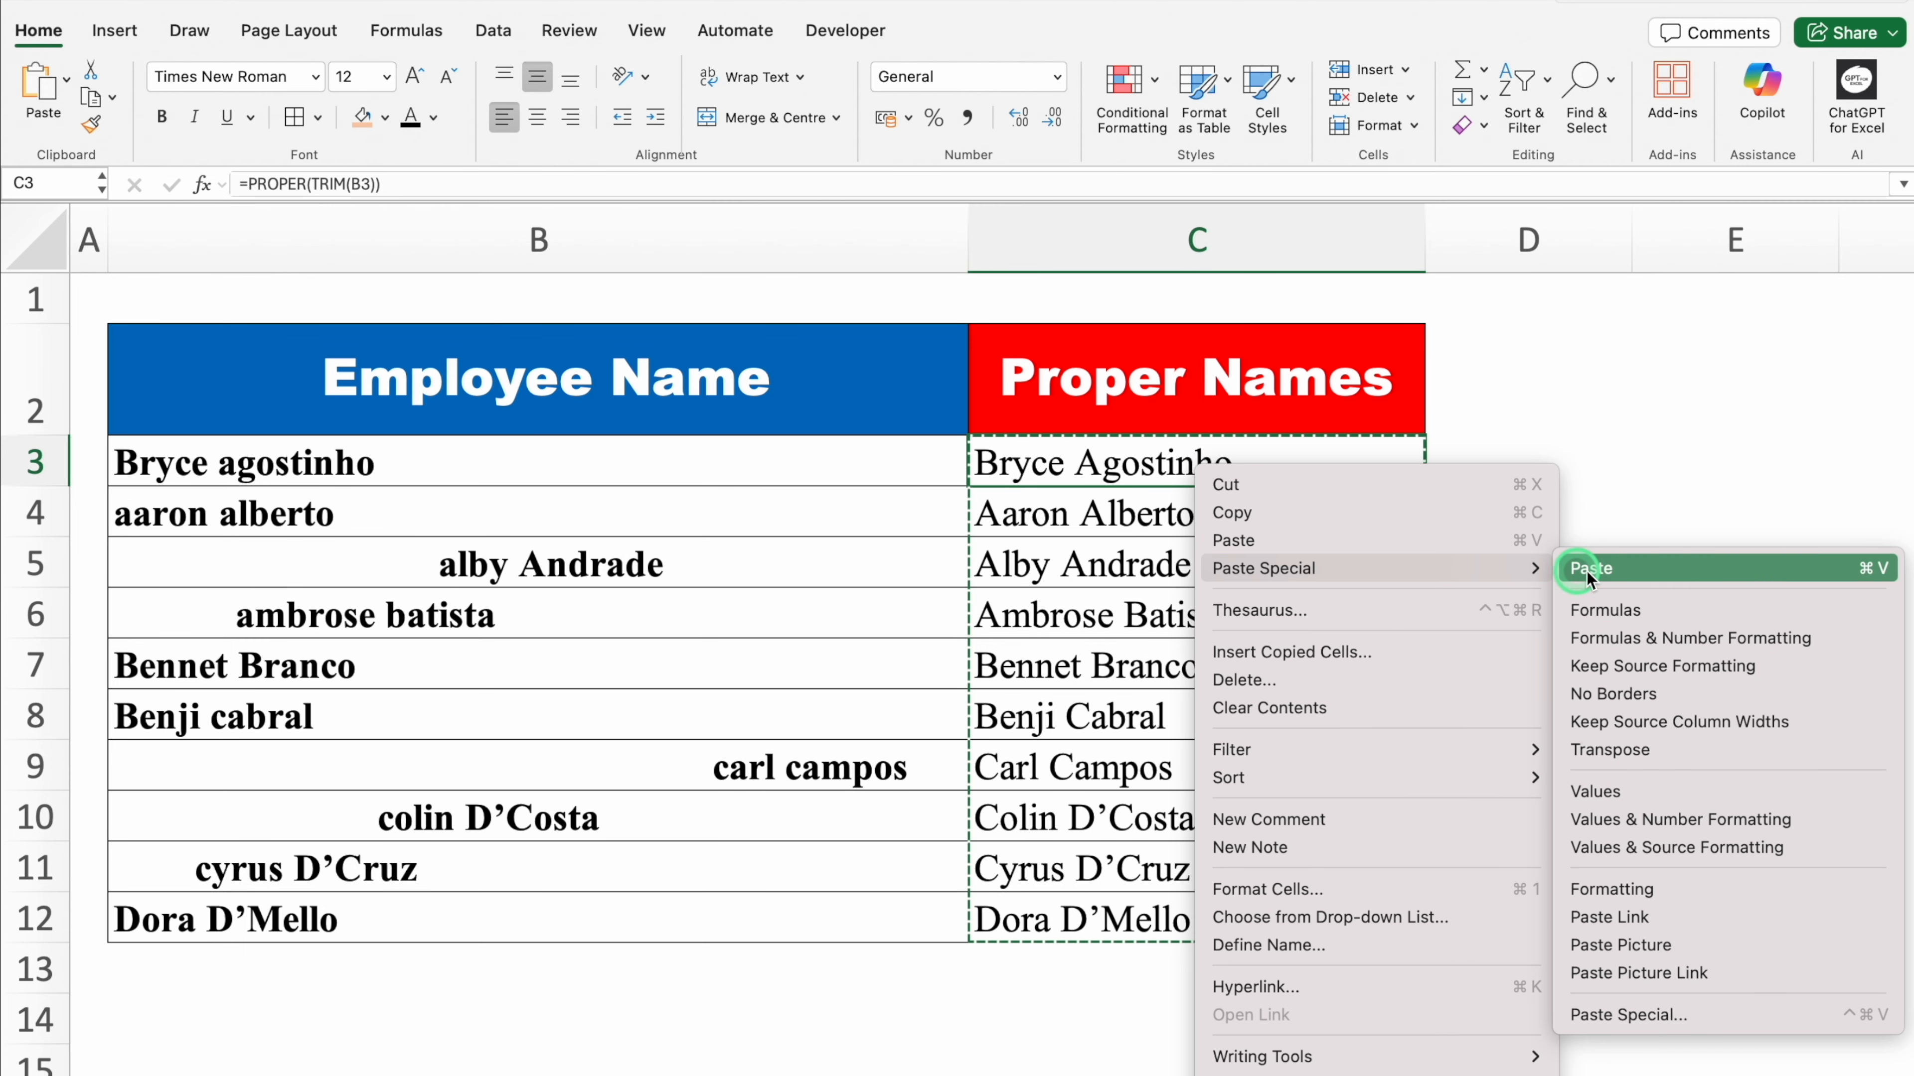
click(1623, 790)
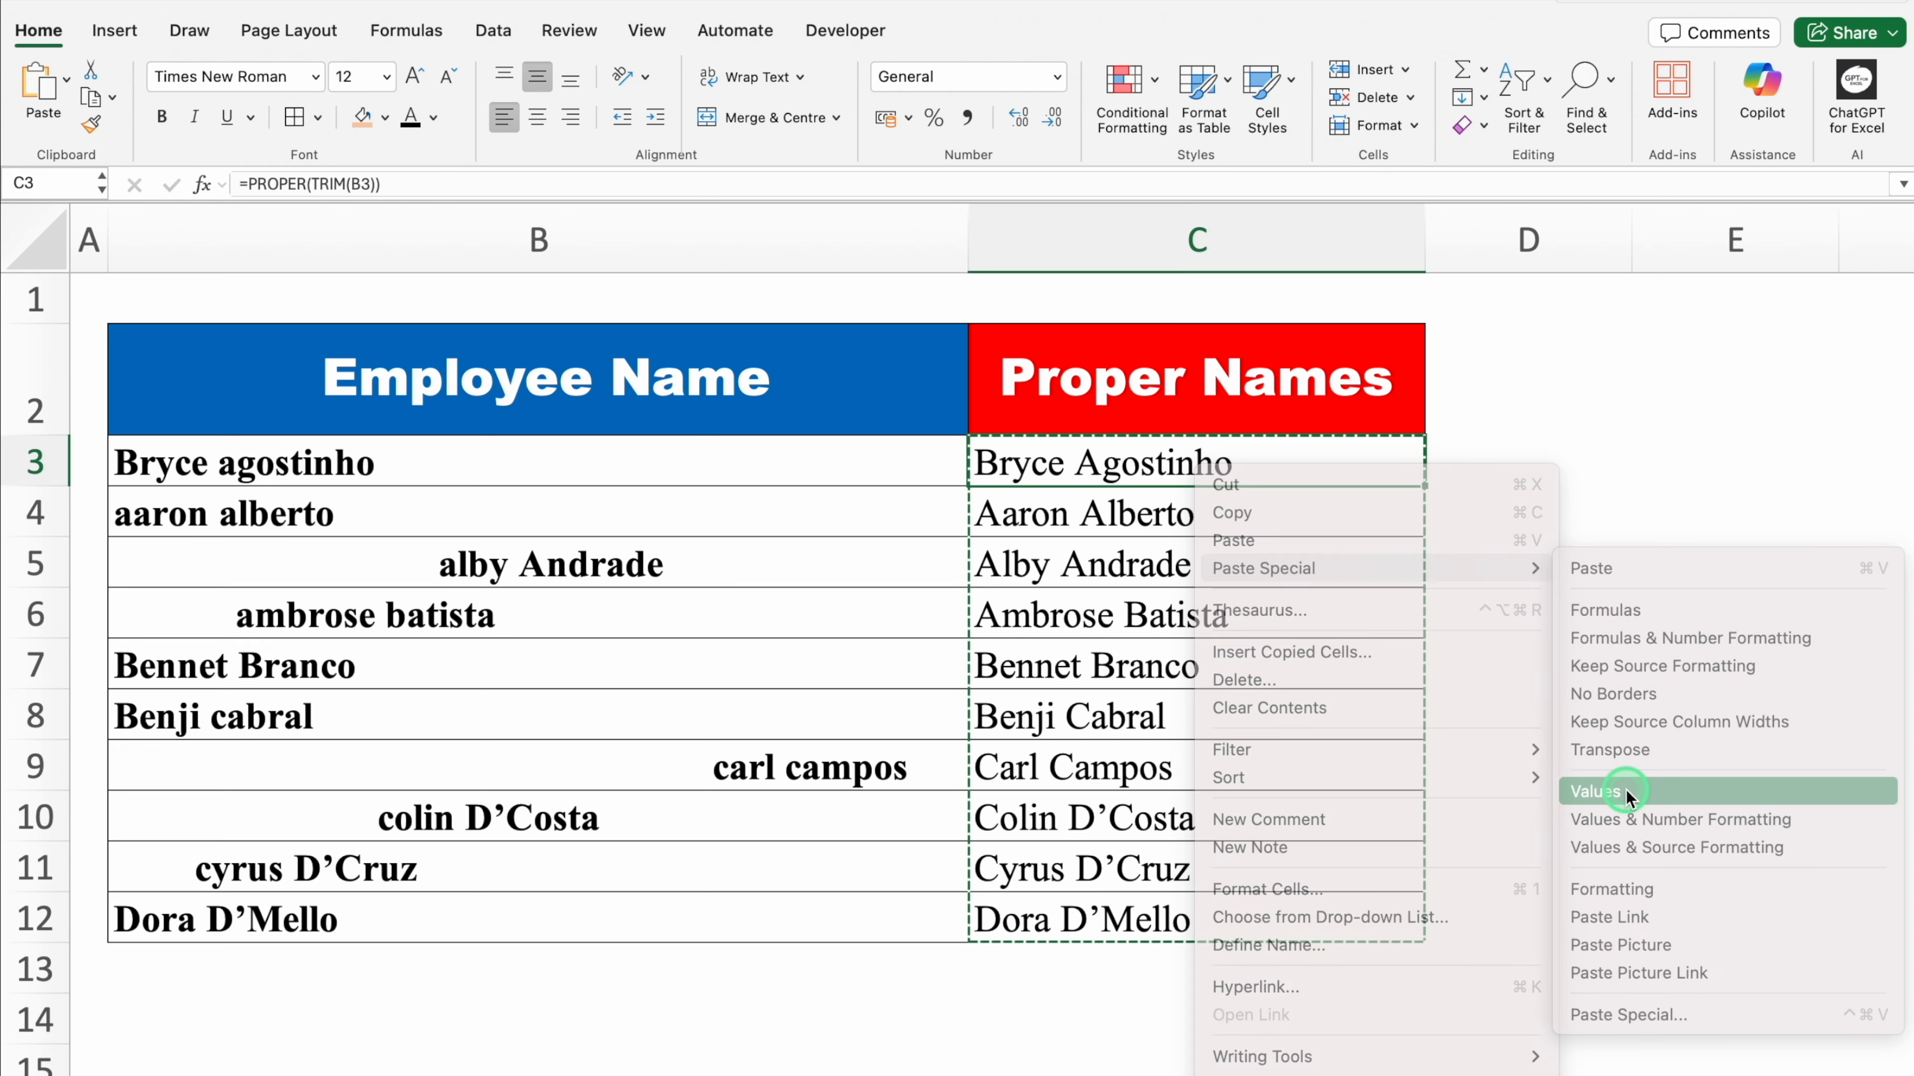
Clear the original employee names from B3:B12
click(713, 464)
drag(713, 463, 709, 916)
key(Delete)
click(1540, 488)
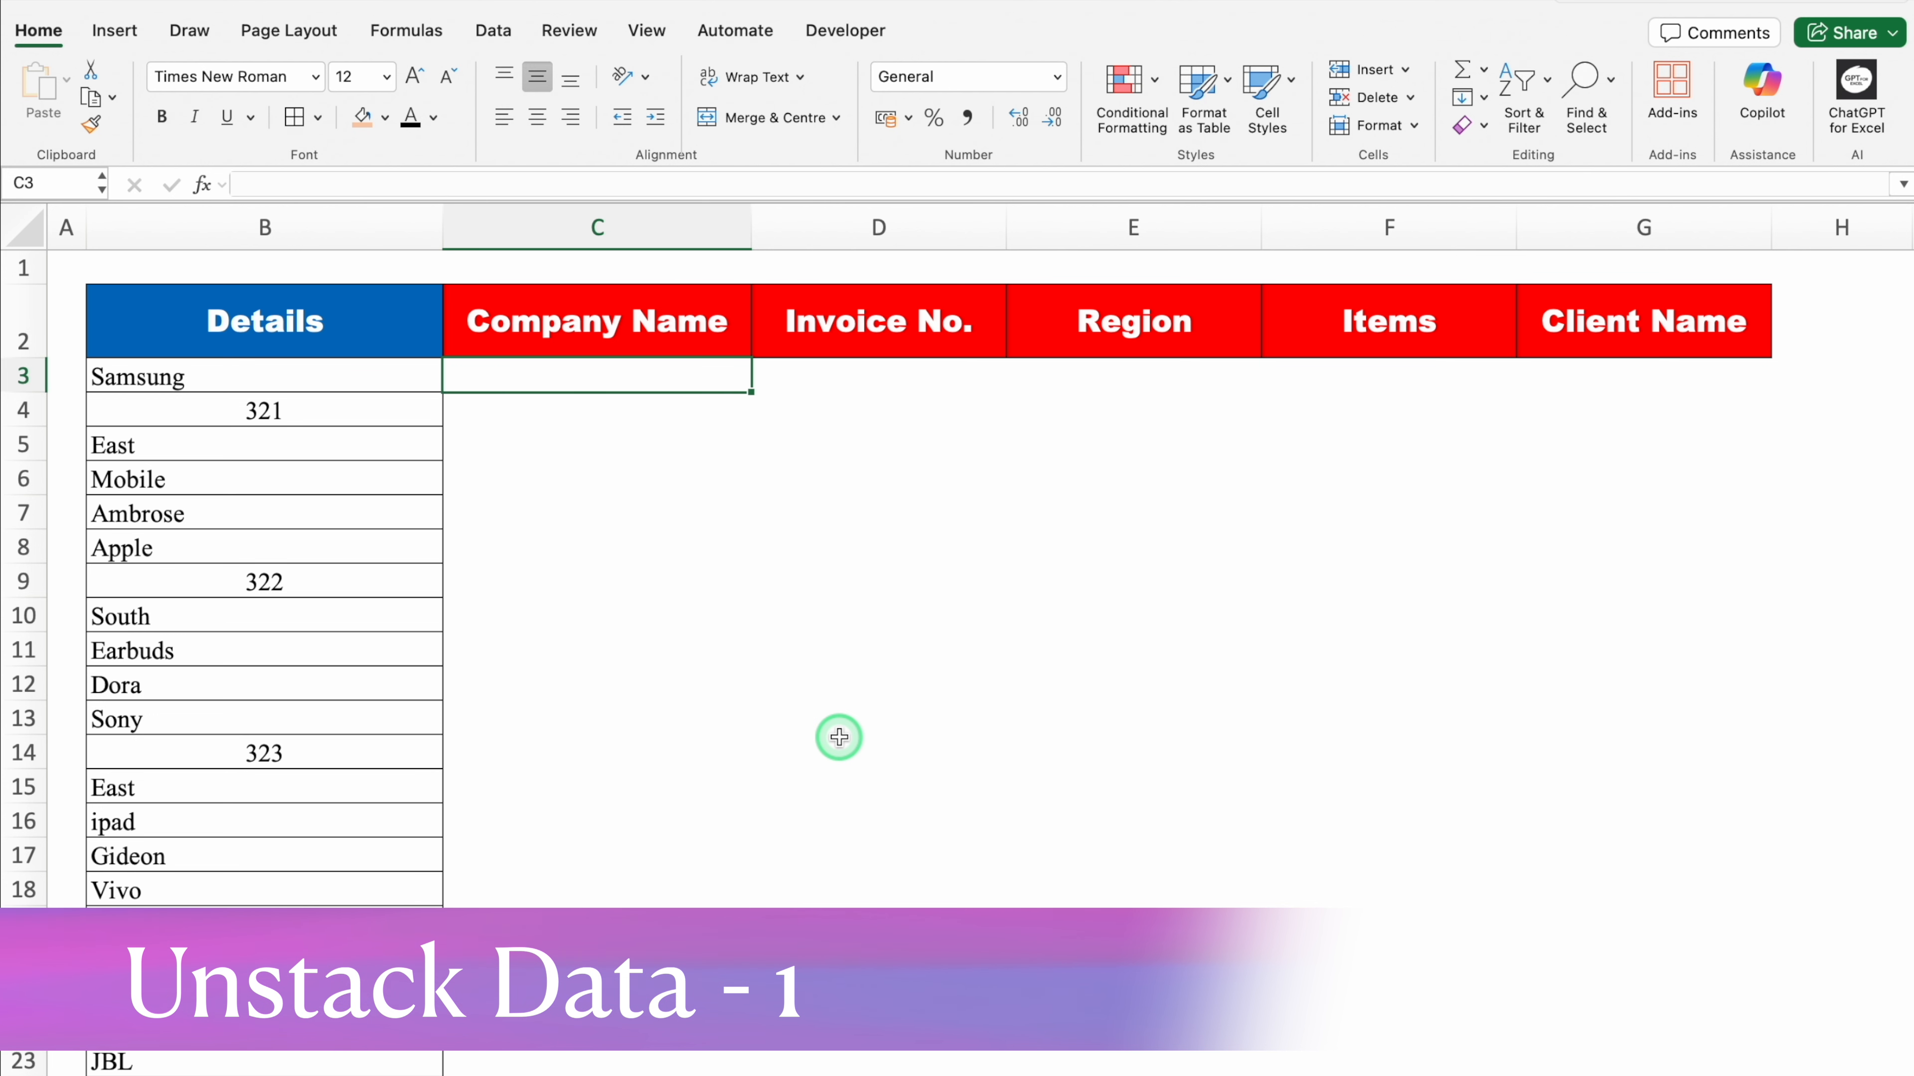
On the stacked Details sheet, enter =B3 in C3 under Company Name
click(273, 221)
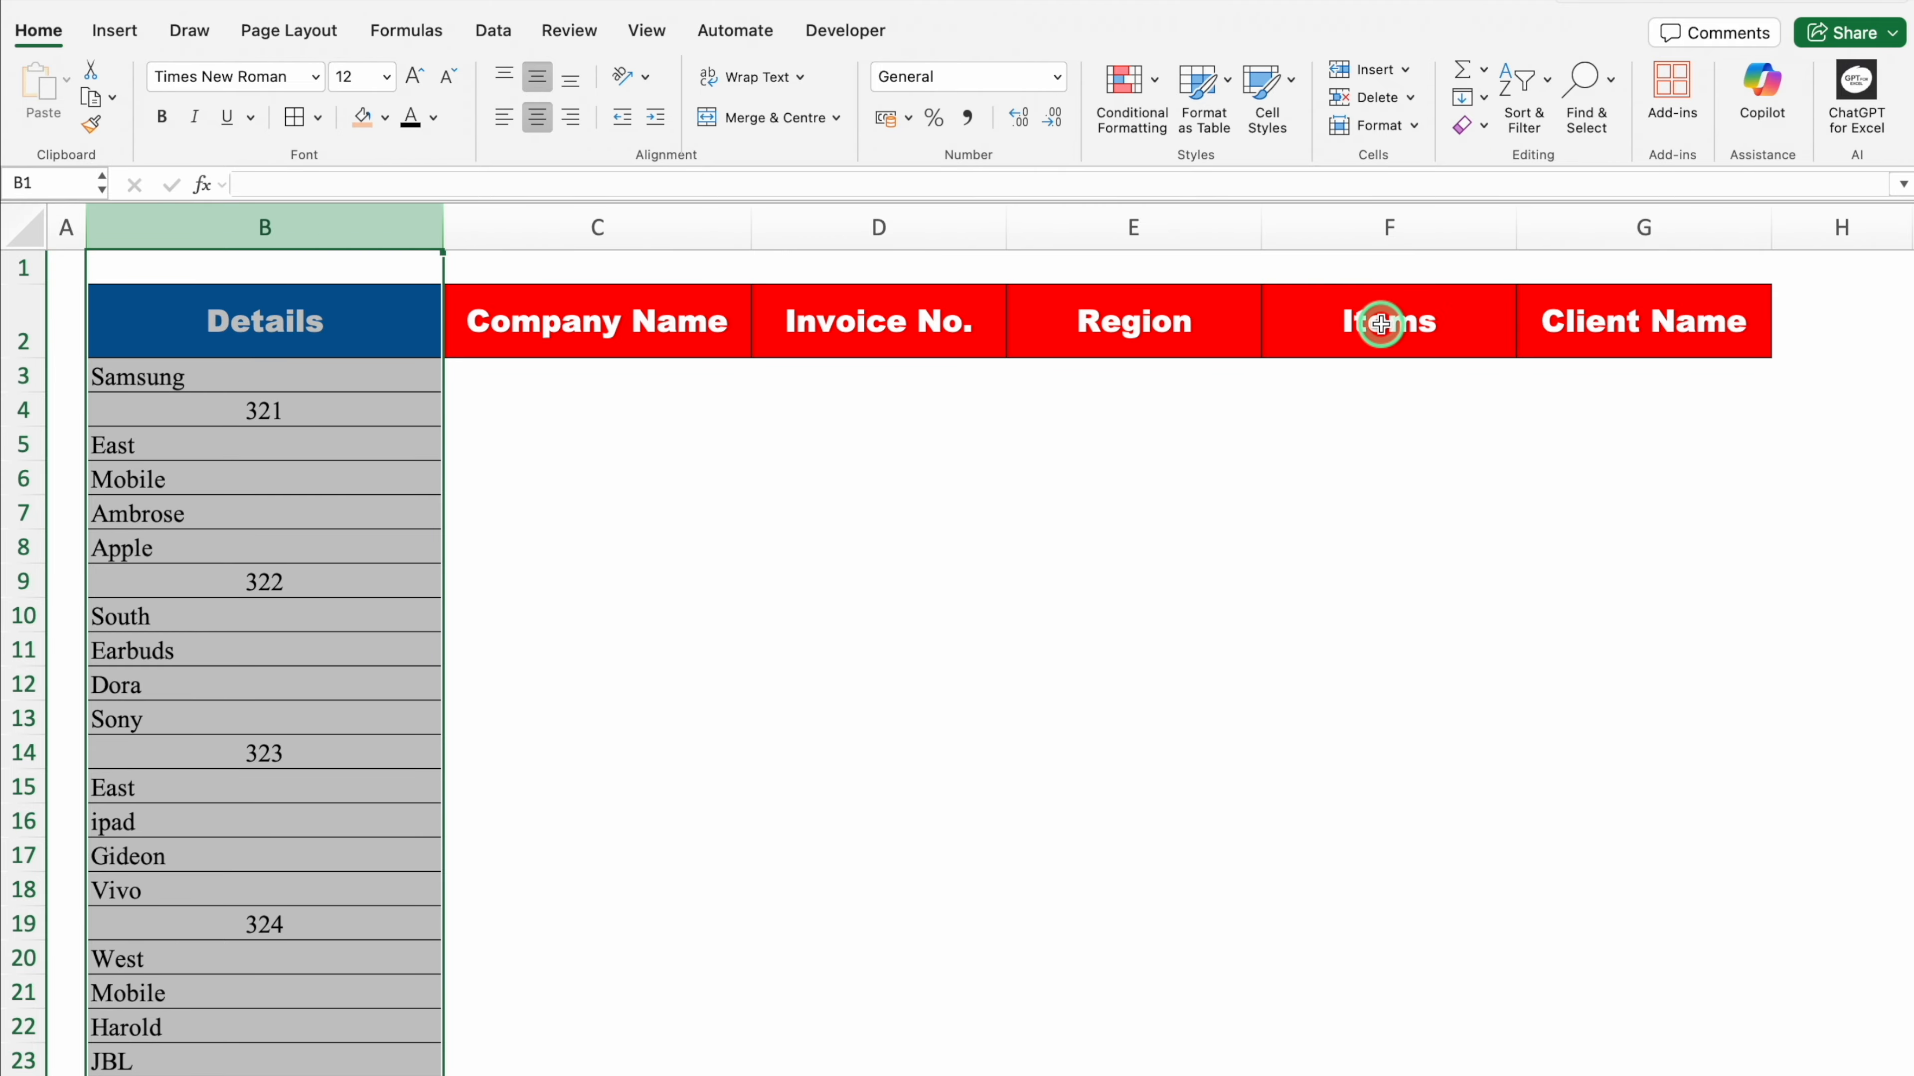
click(580, 375)
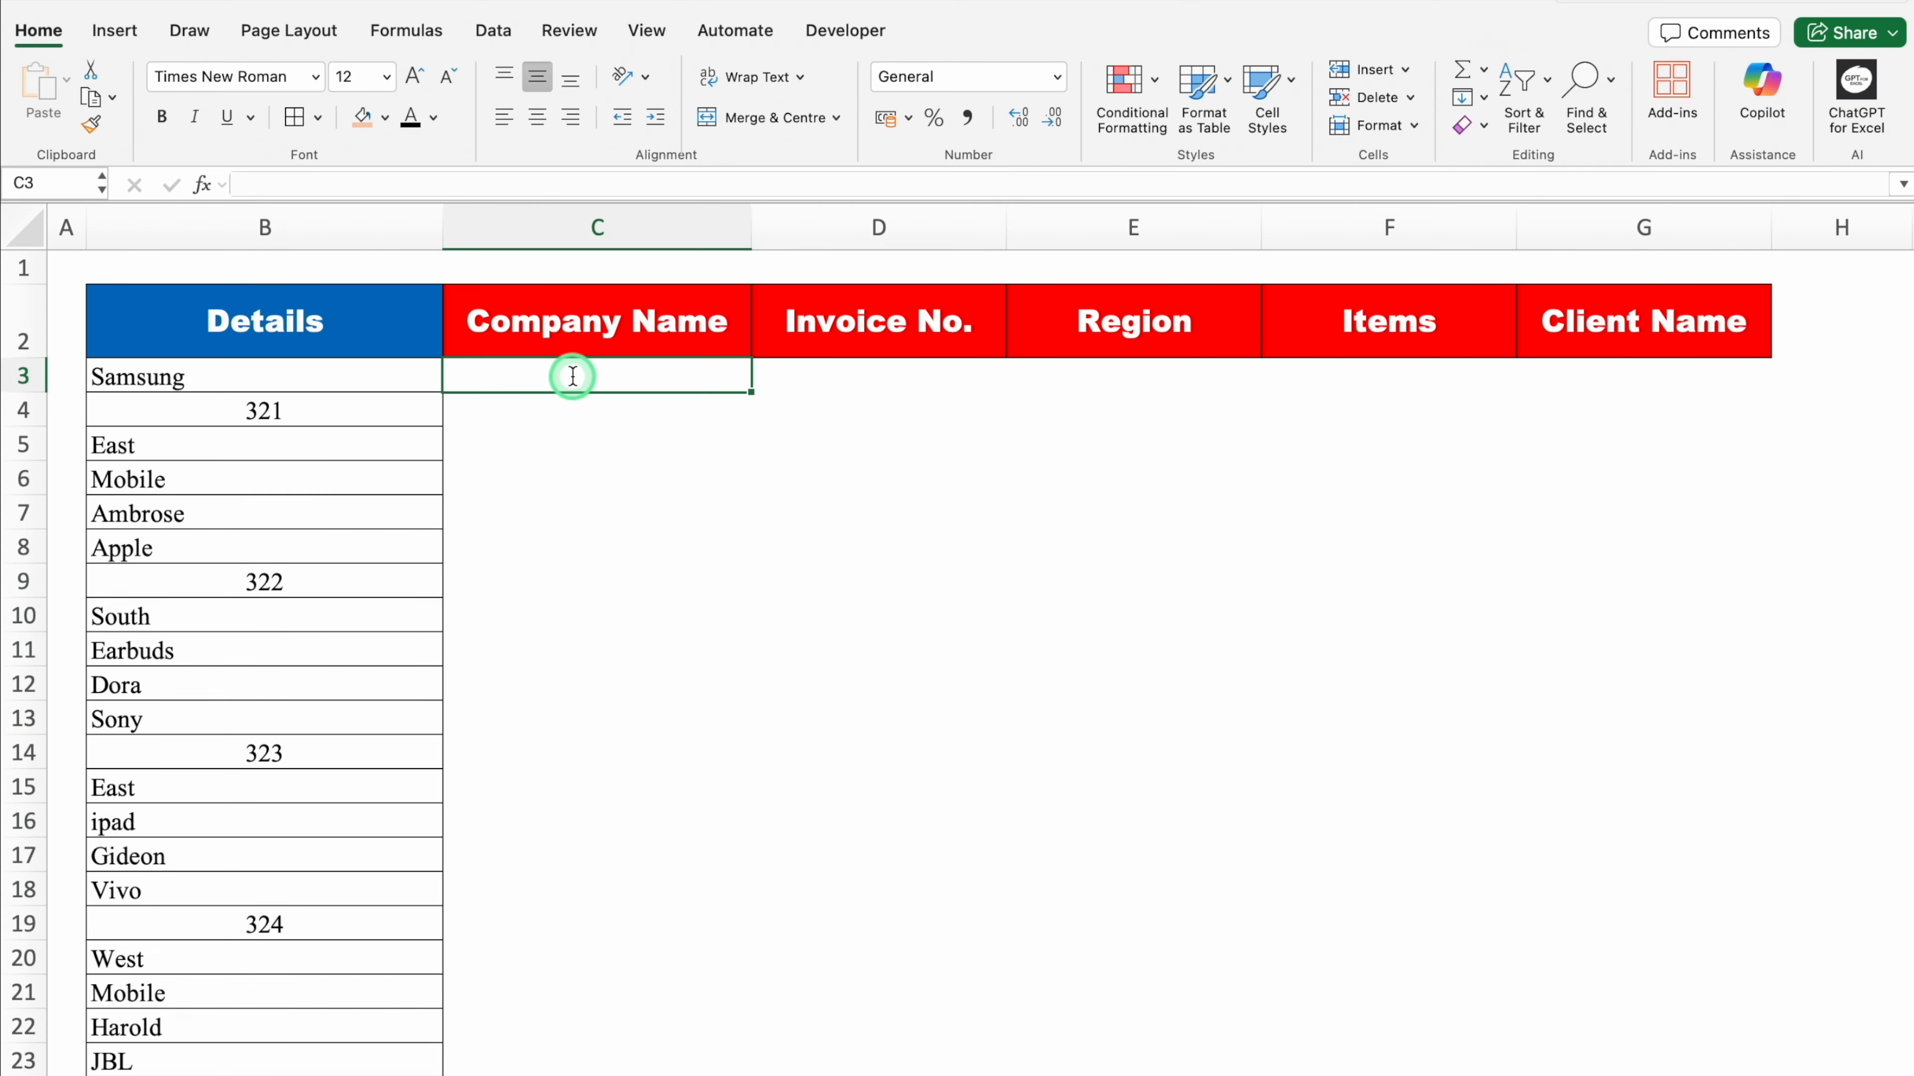
text(=)
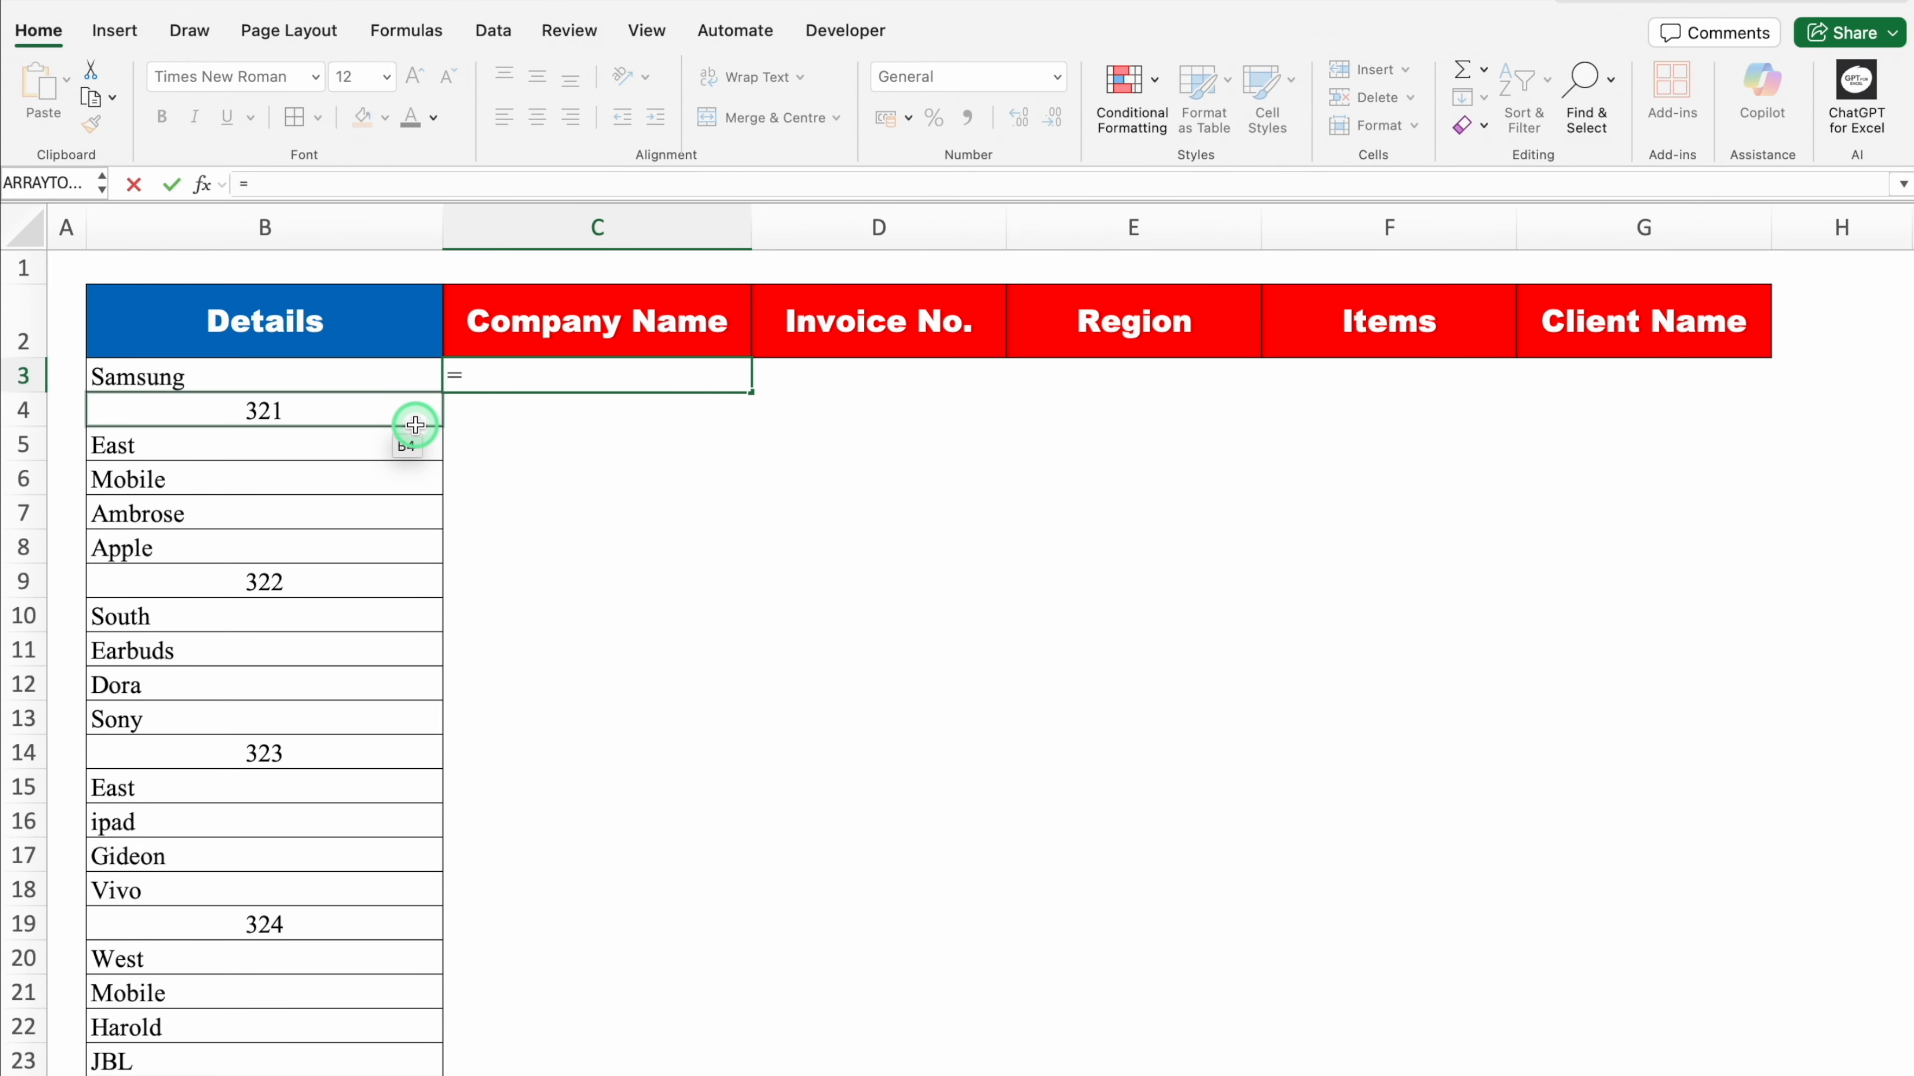
click(364, 379)
key(Return)
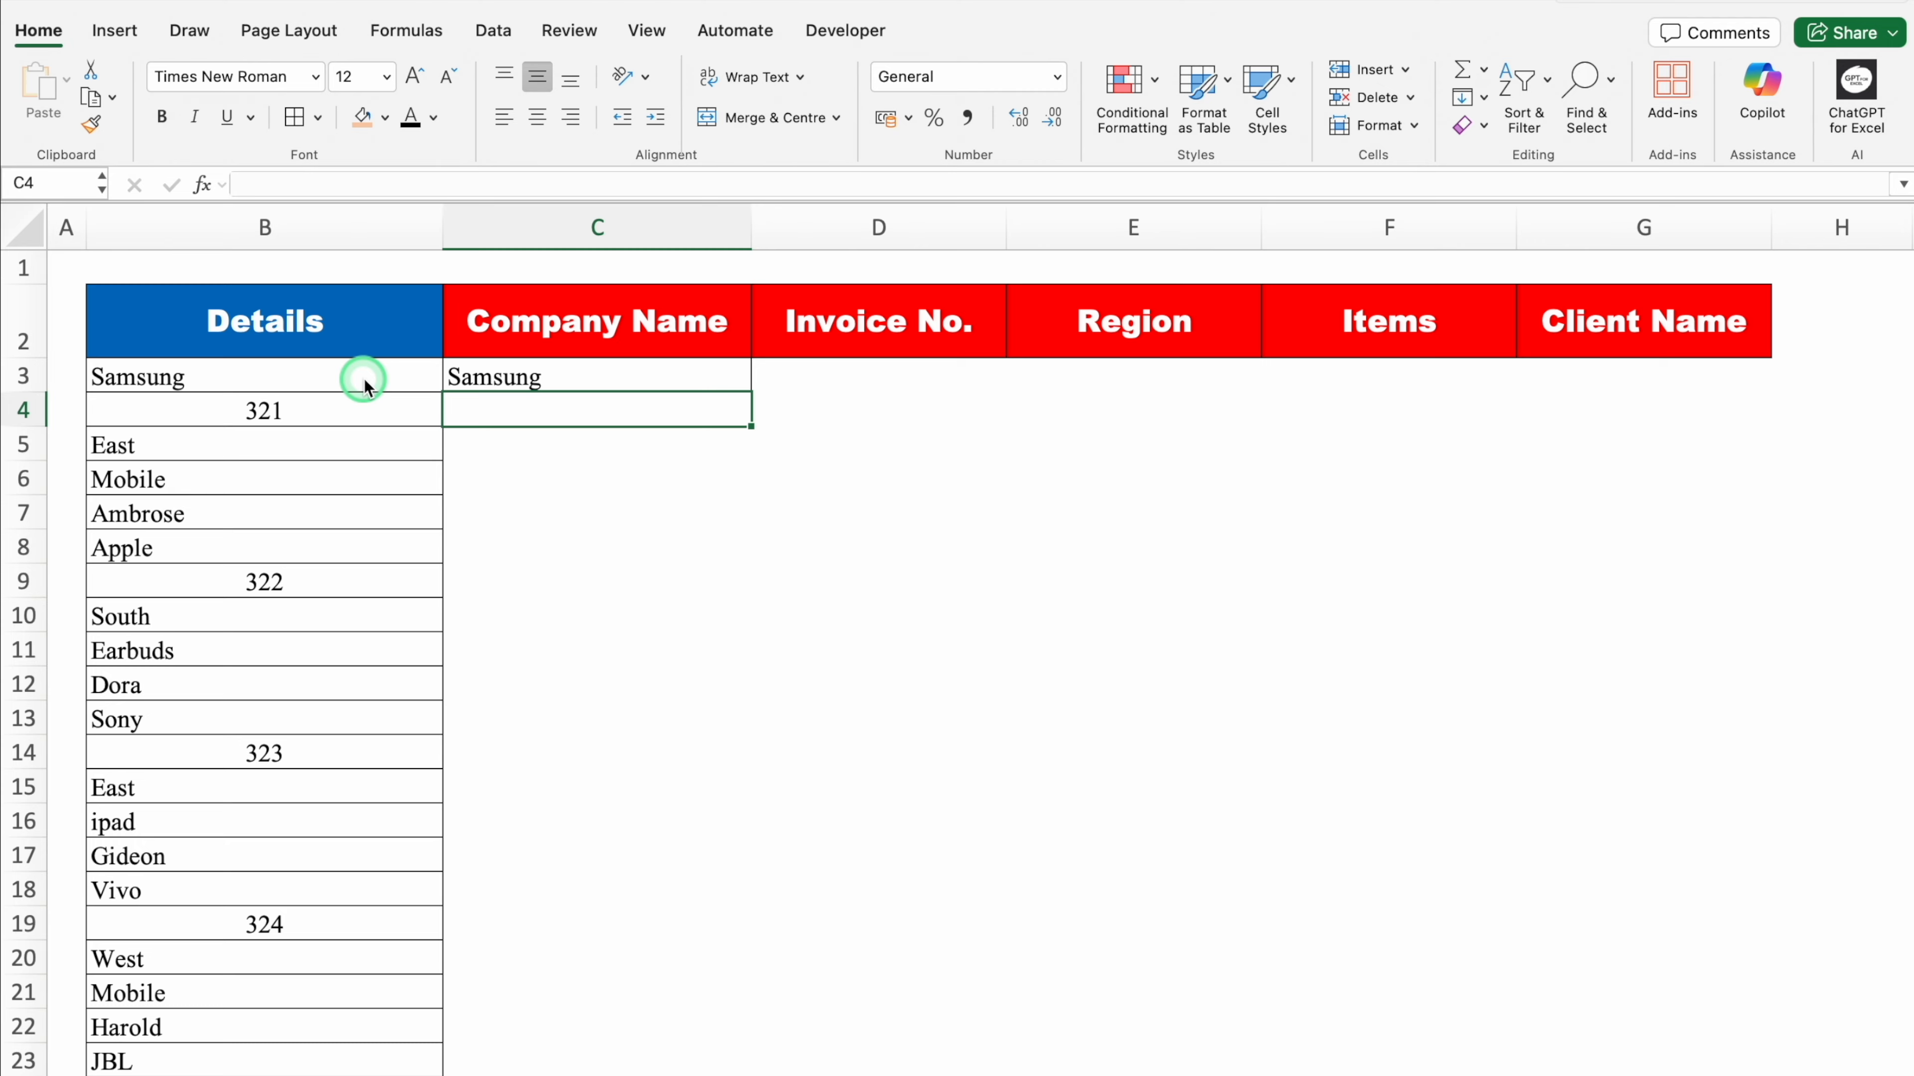
Link the first invoice number and region by entering =B4 in D4 and =B5 in E5
key(Right)
text(=)
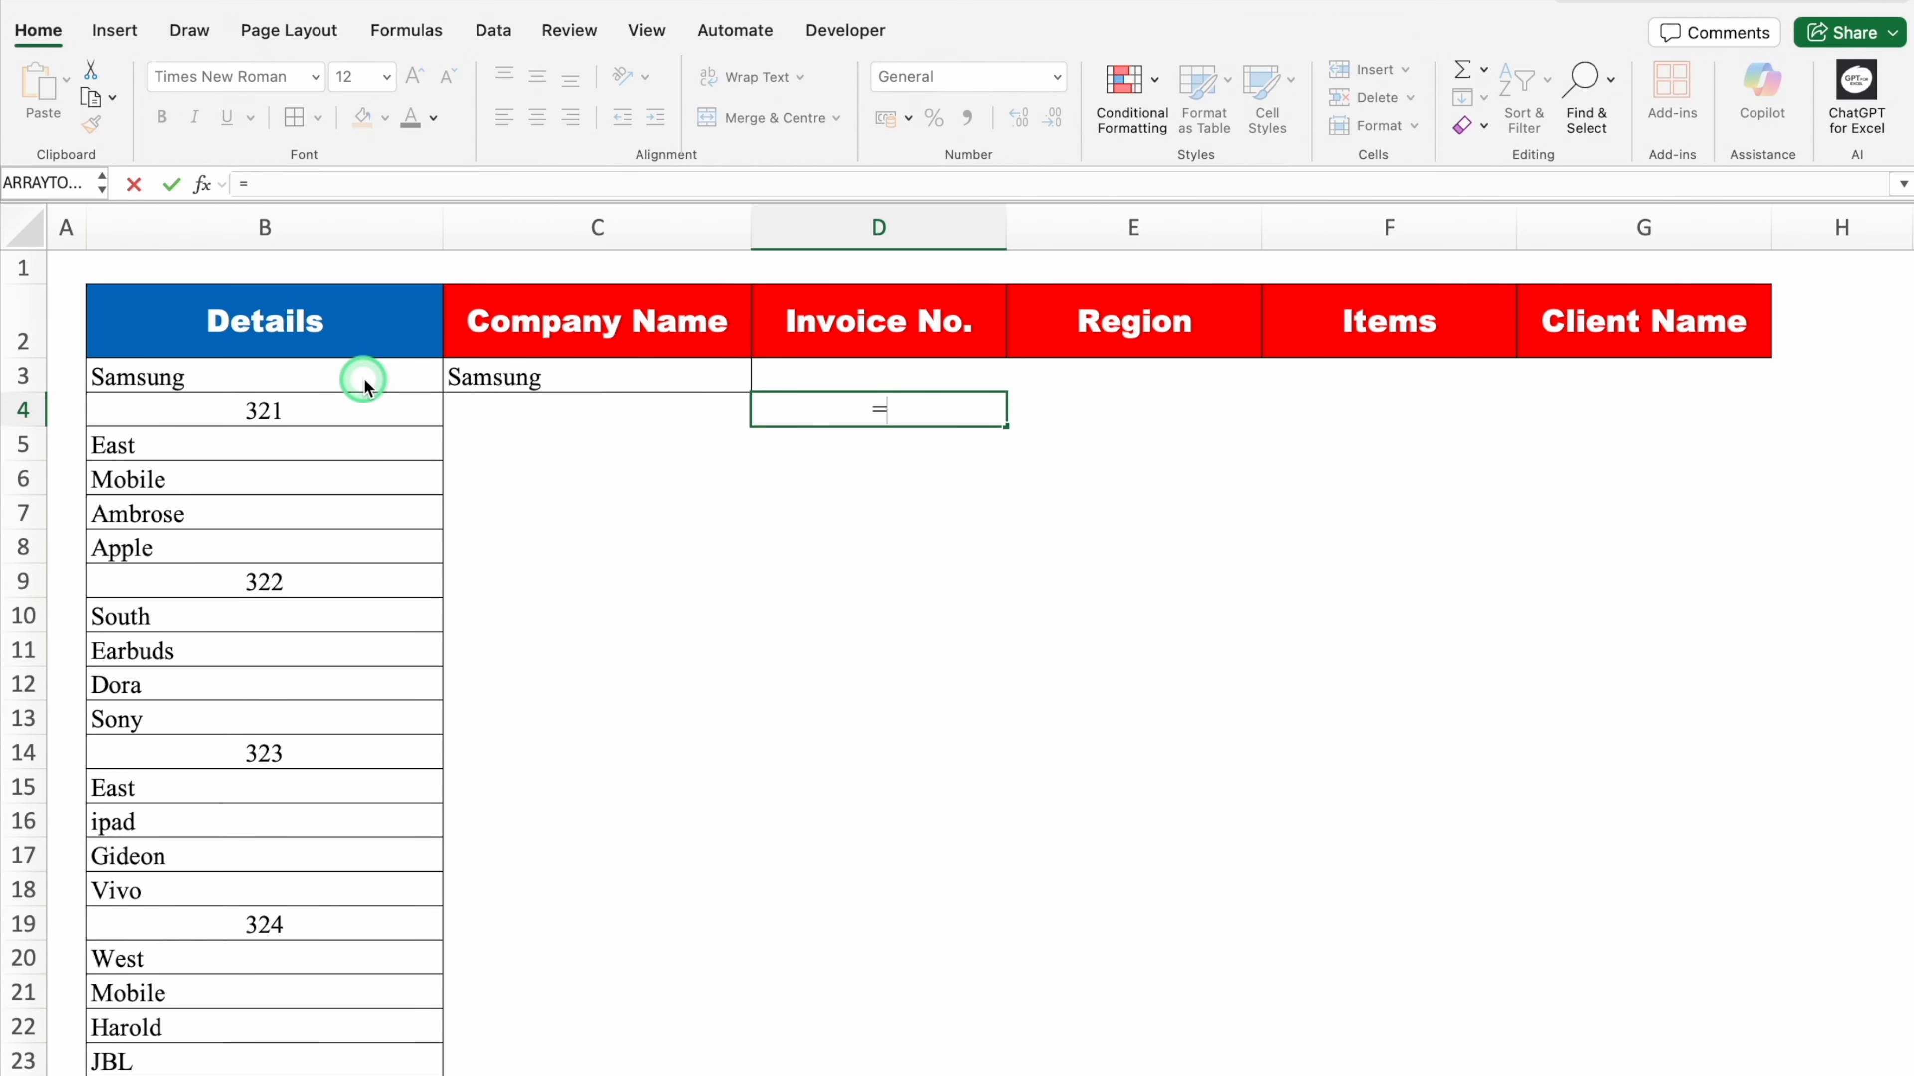
click(324, 409)
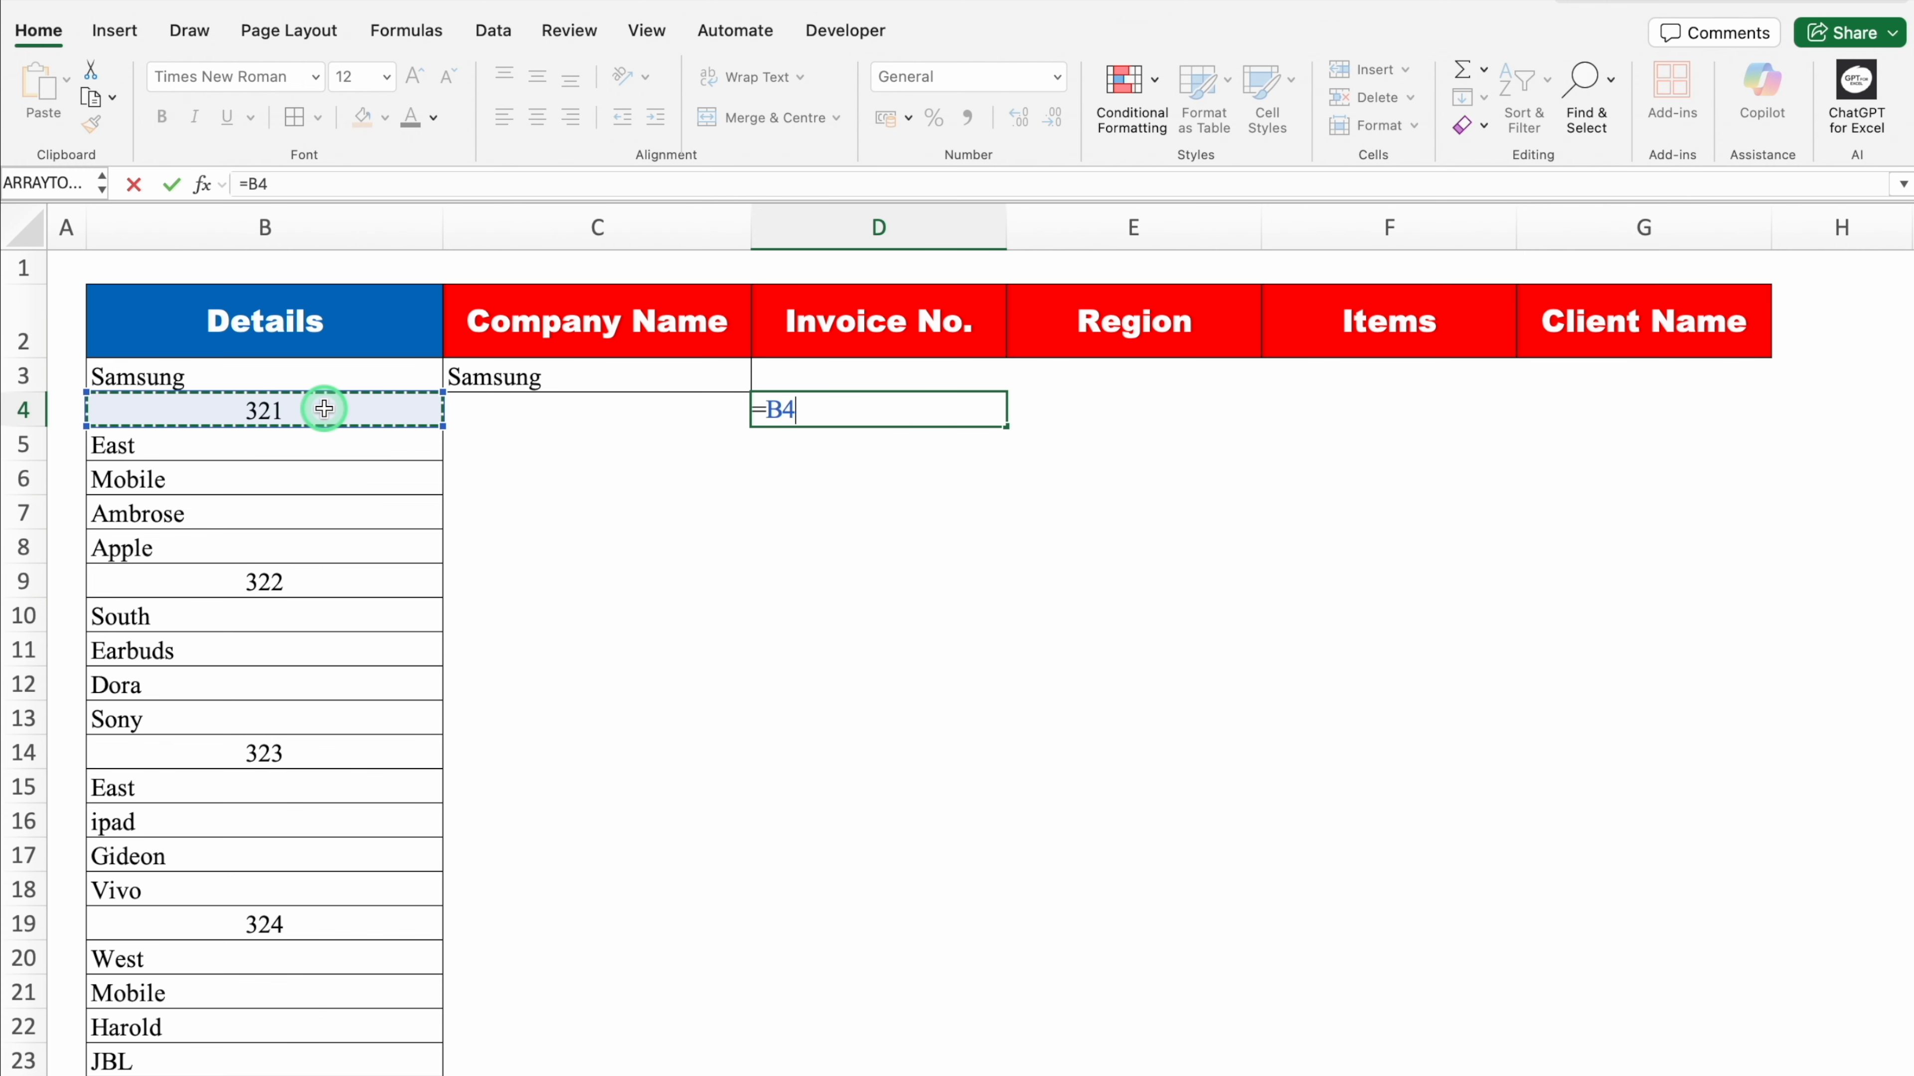
key(Return)
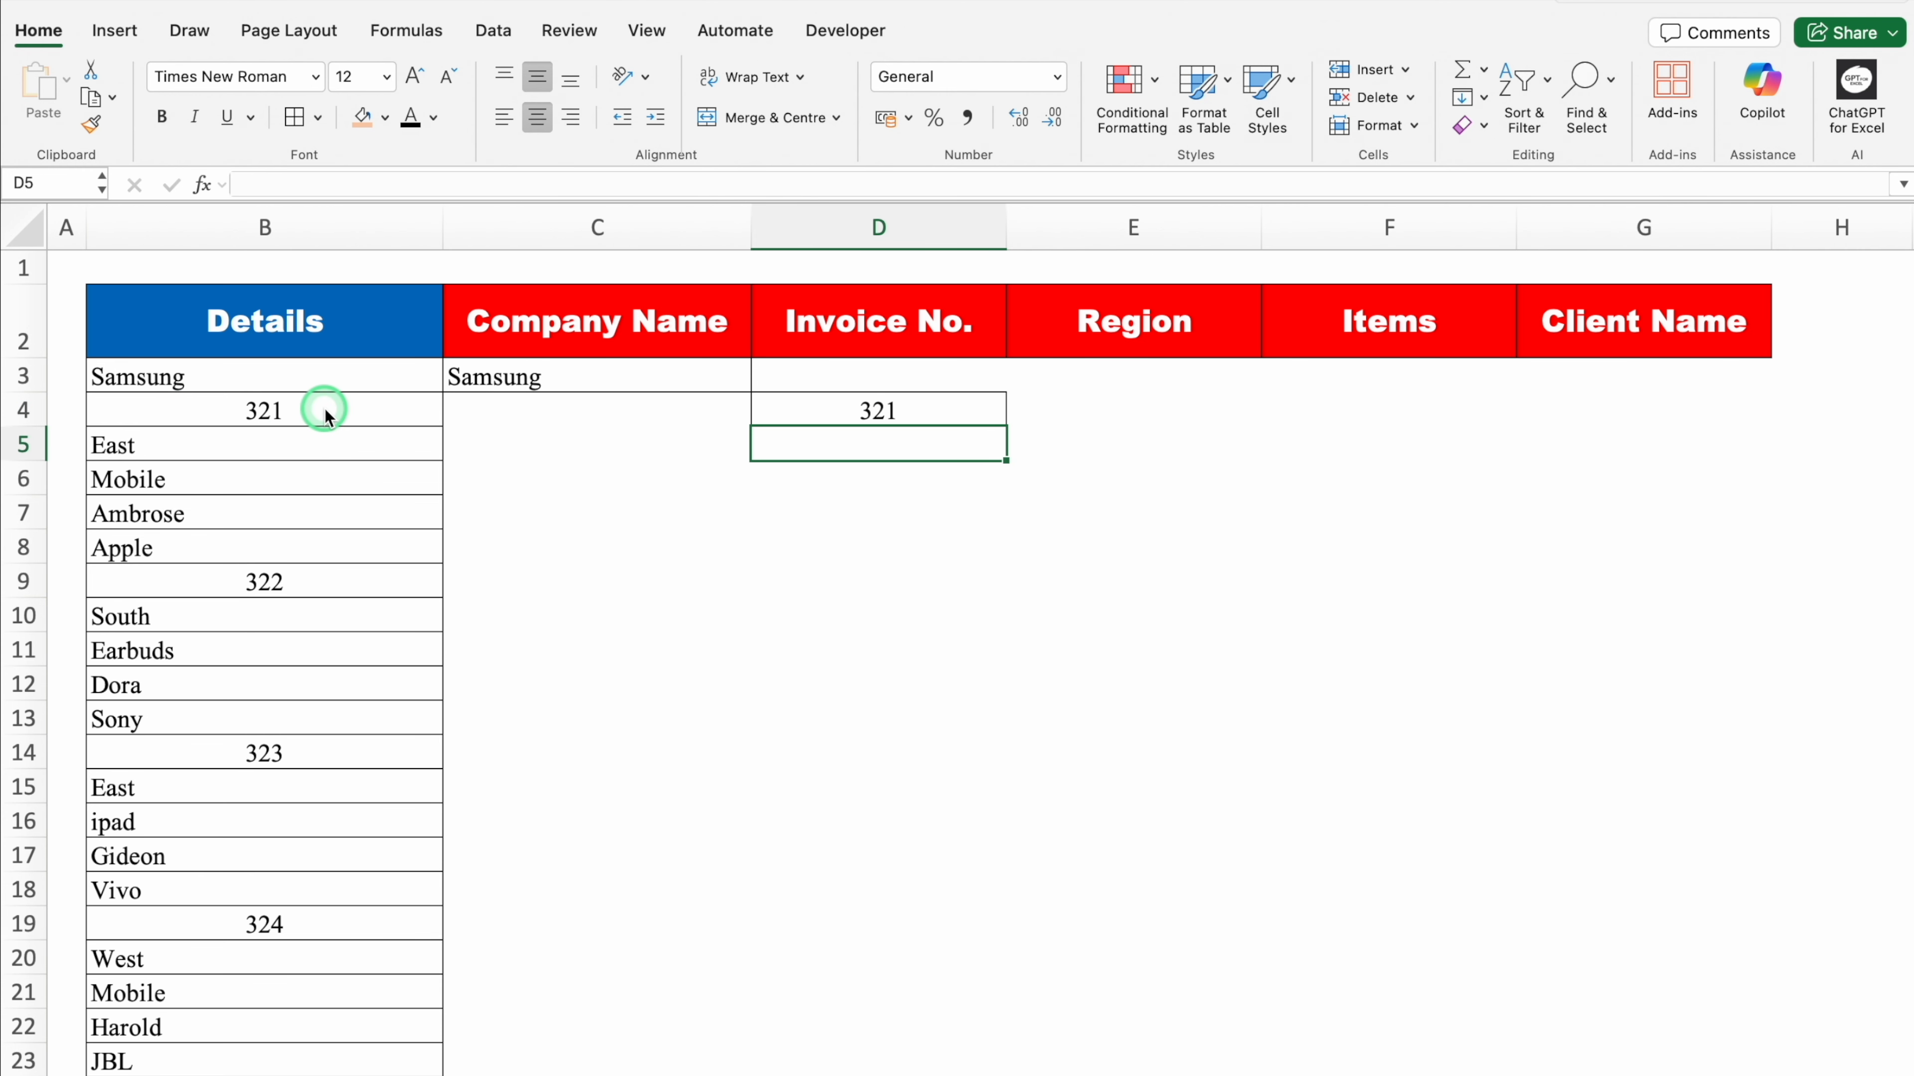
key(Right)
text(=)
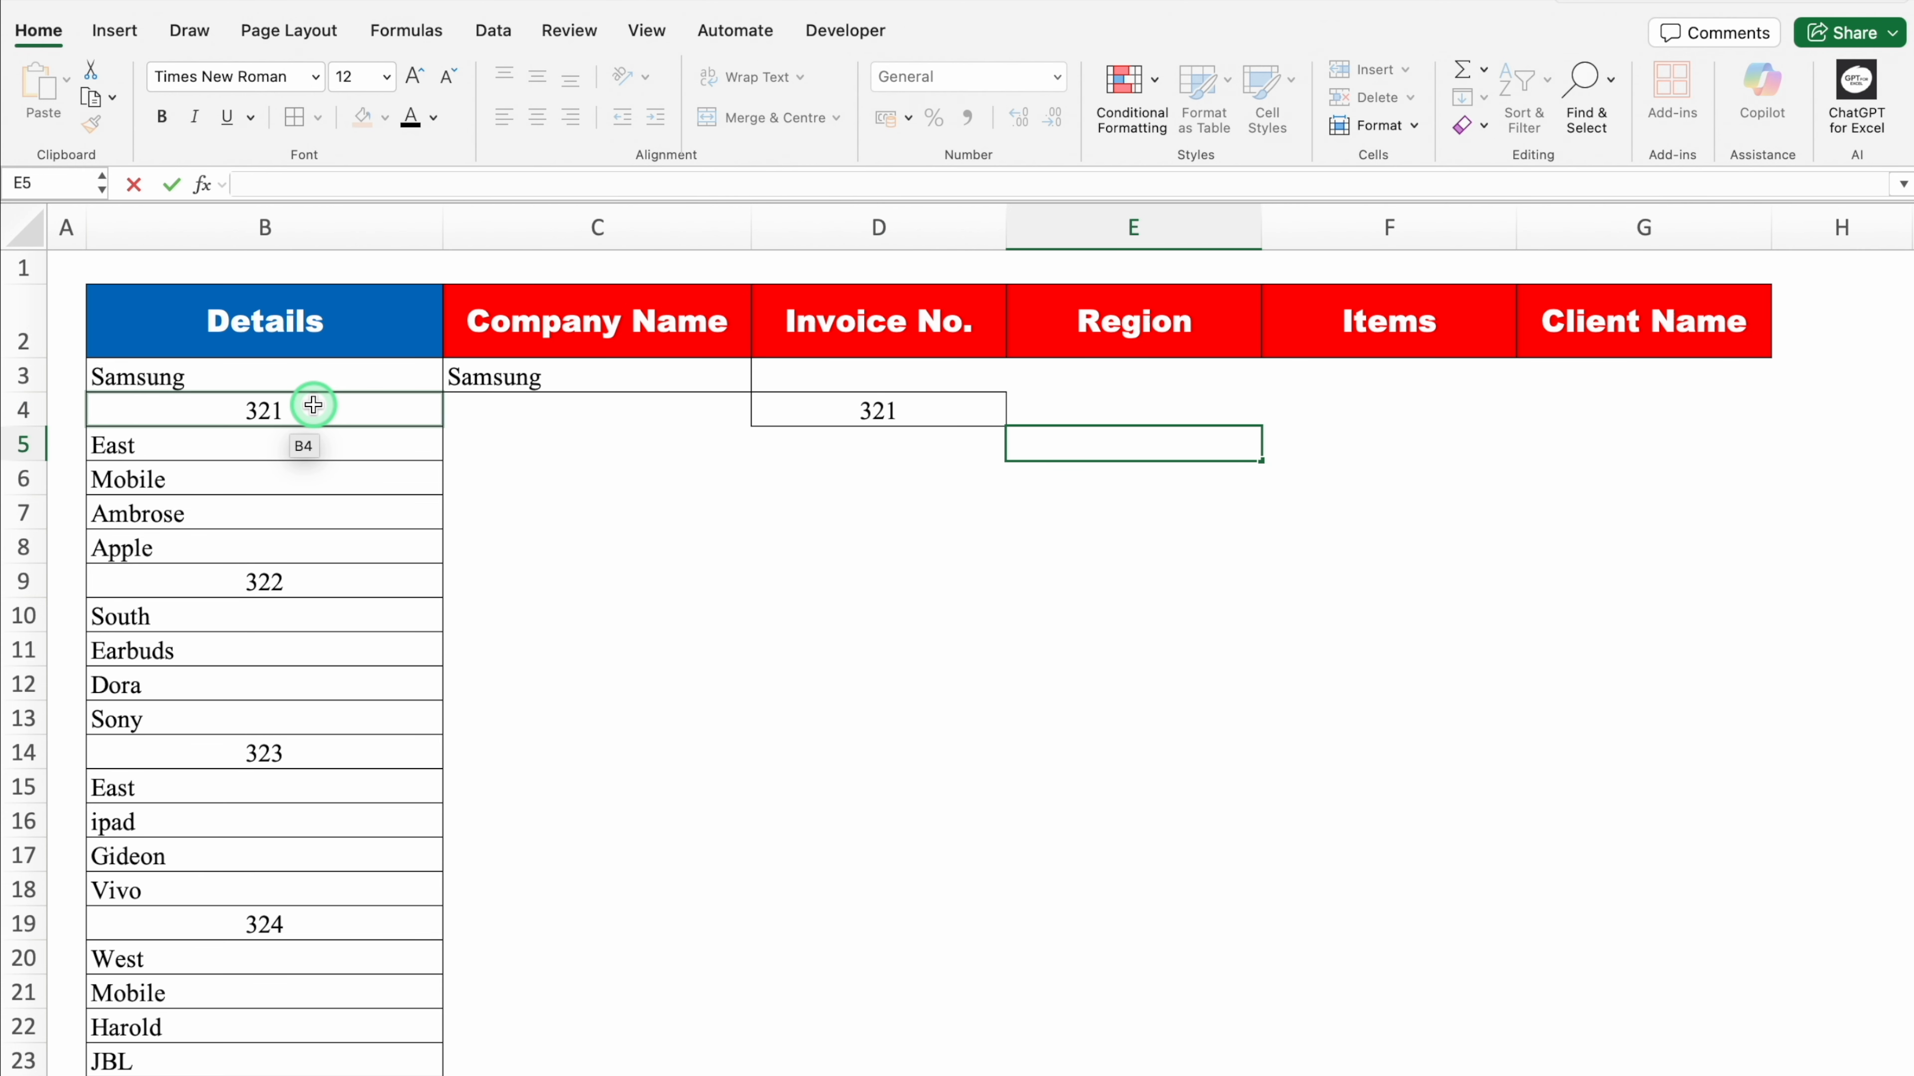
click(332, 435)
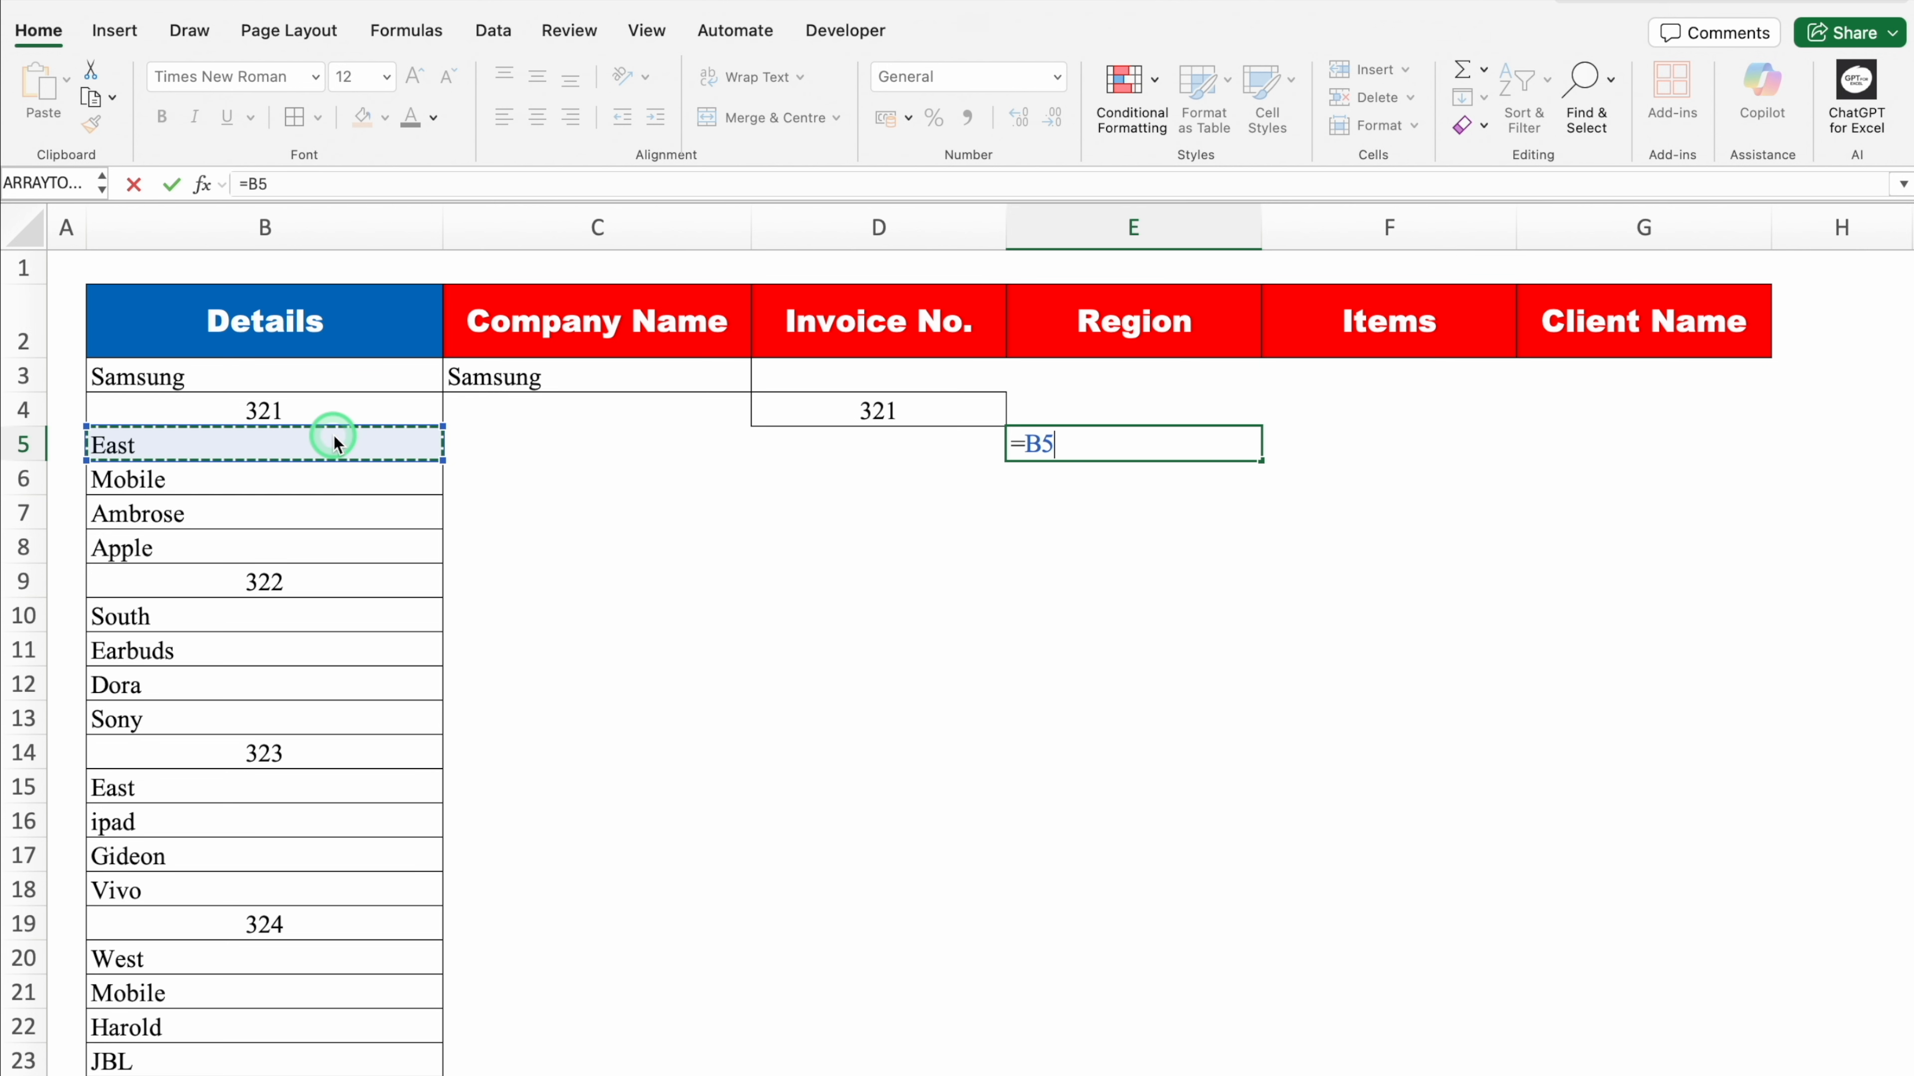
key(Return)
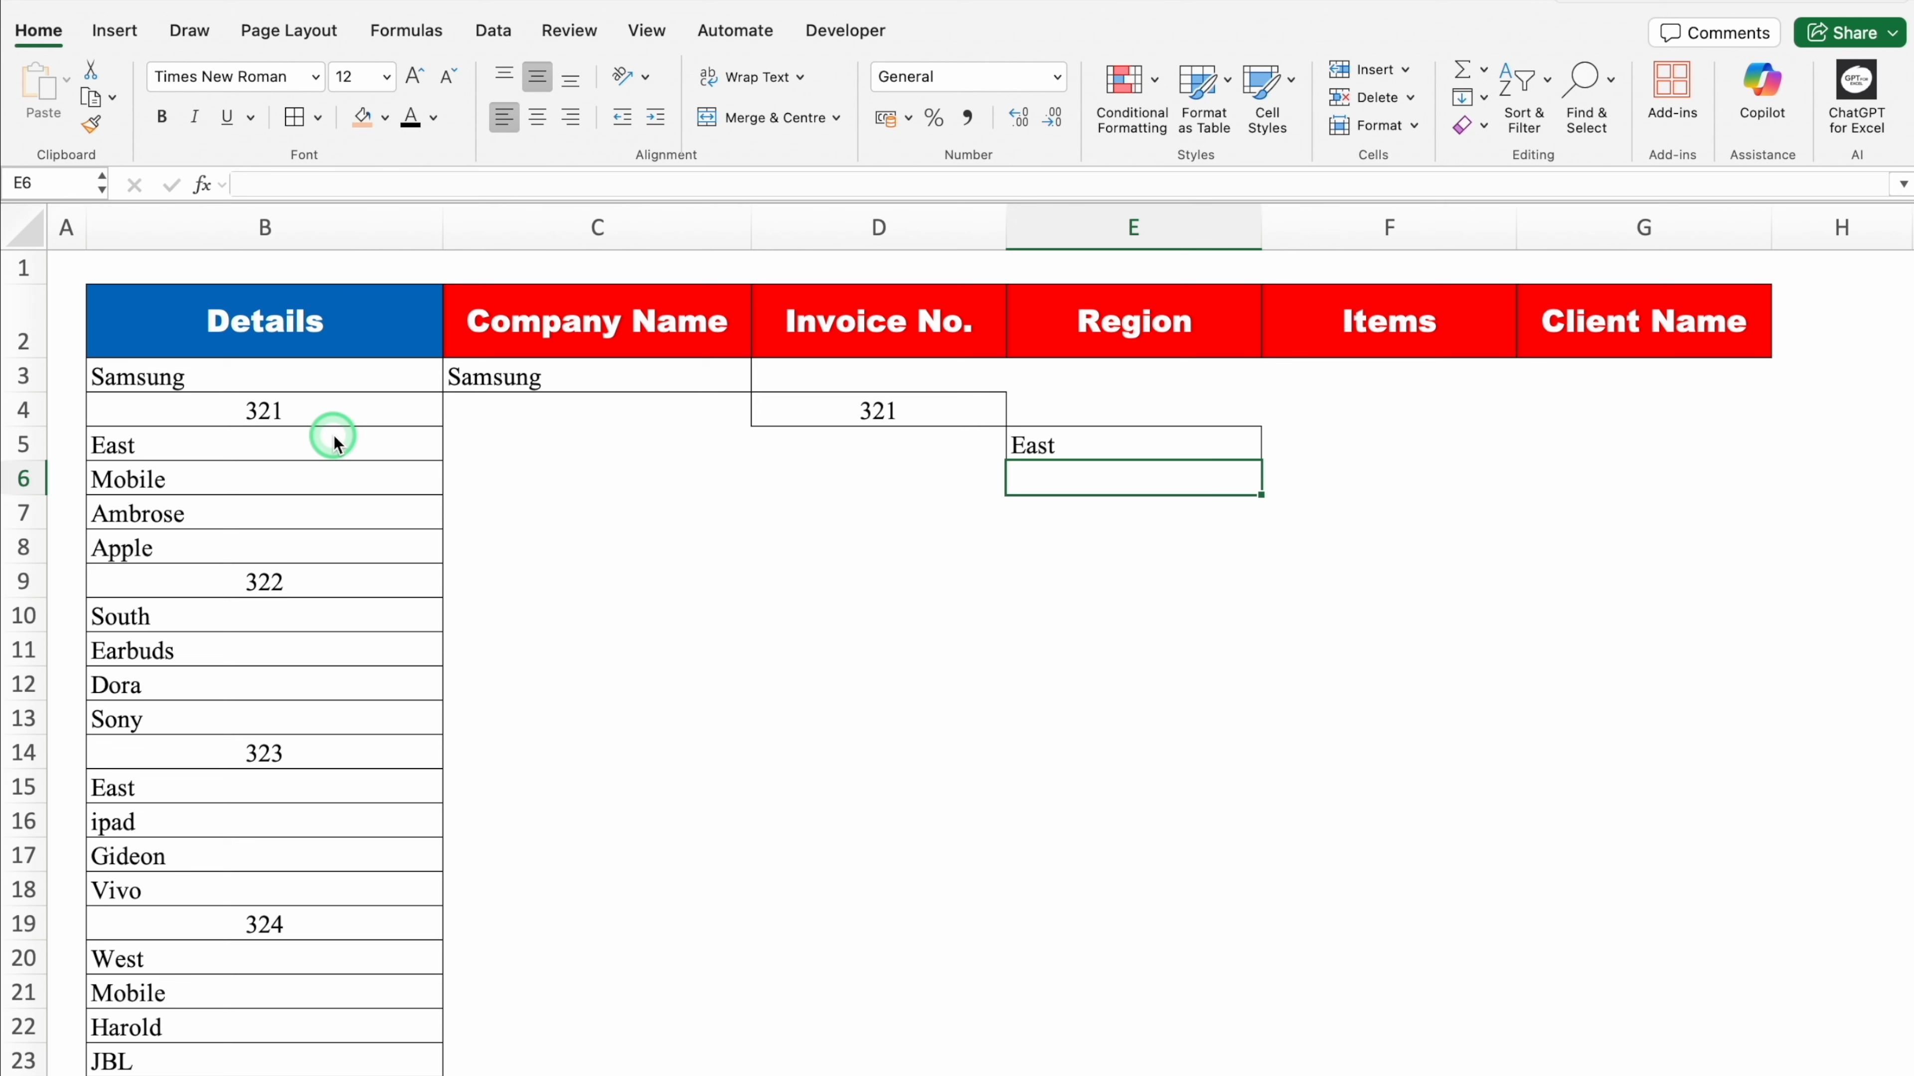
Link the first item and client name by entering =B6 in F6 and =B7 in G7
key(Right)
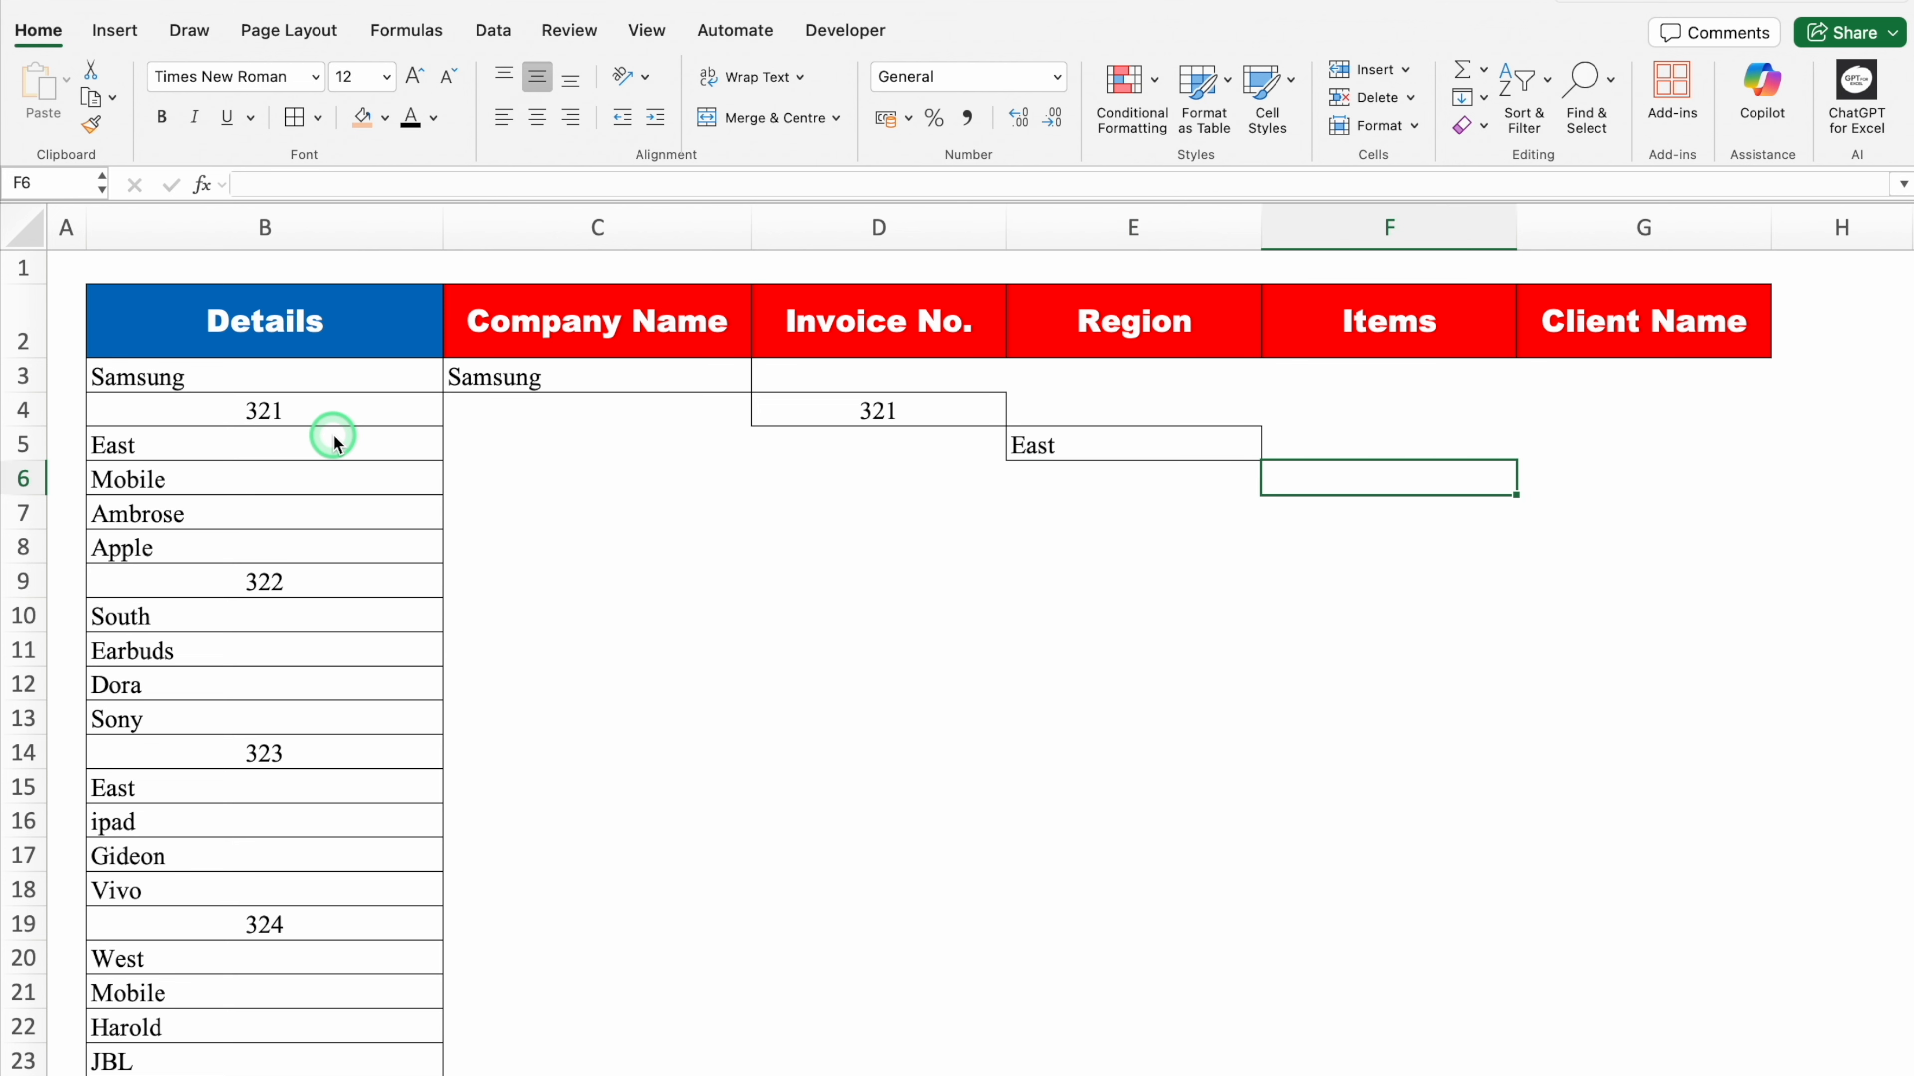
text(=)
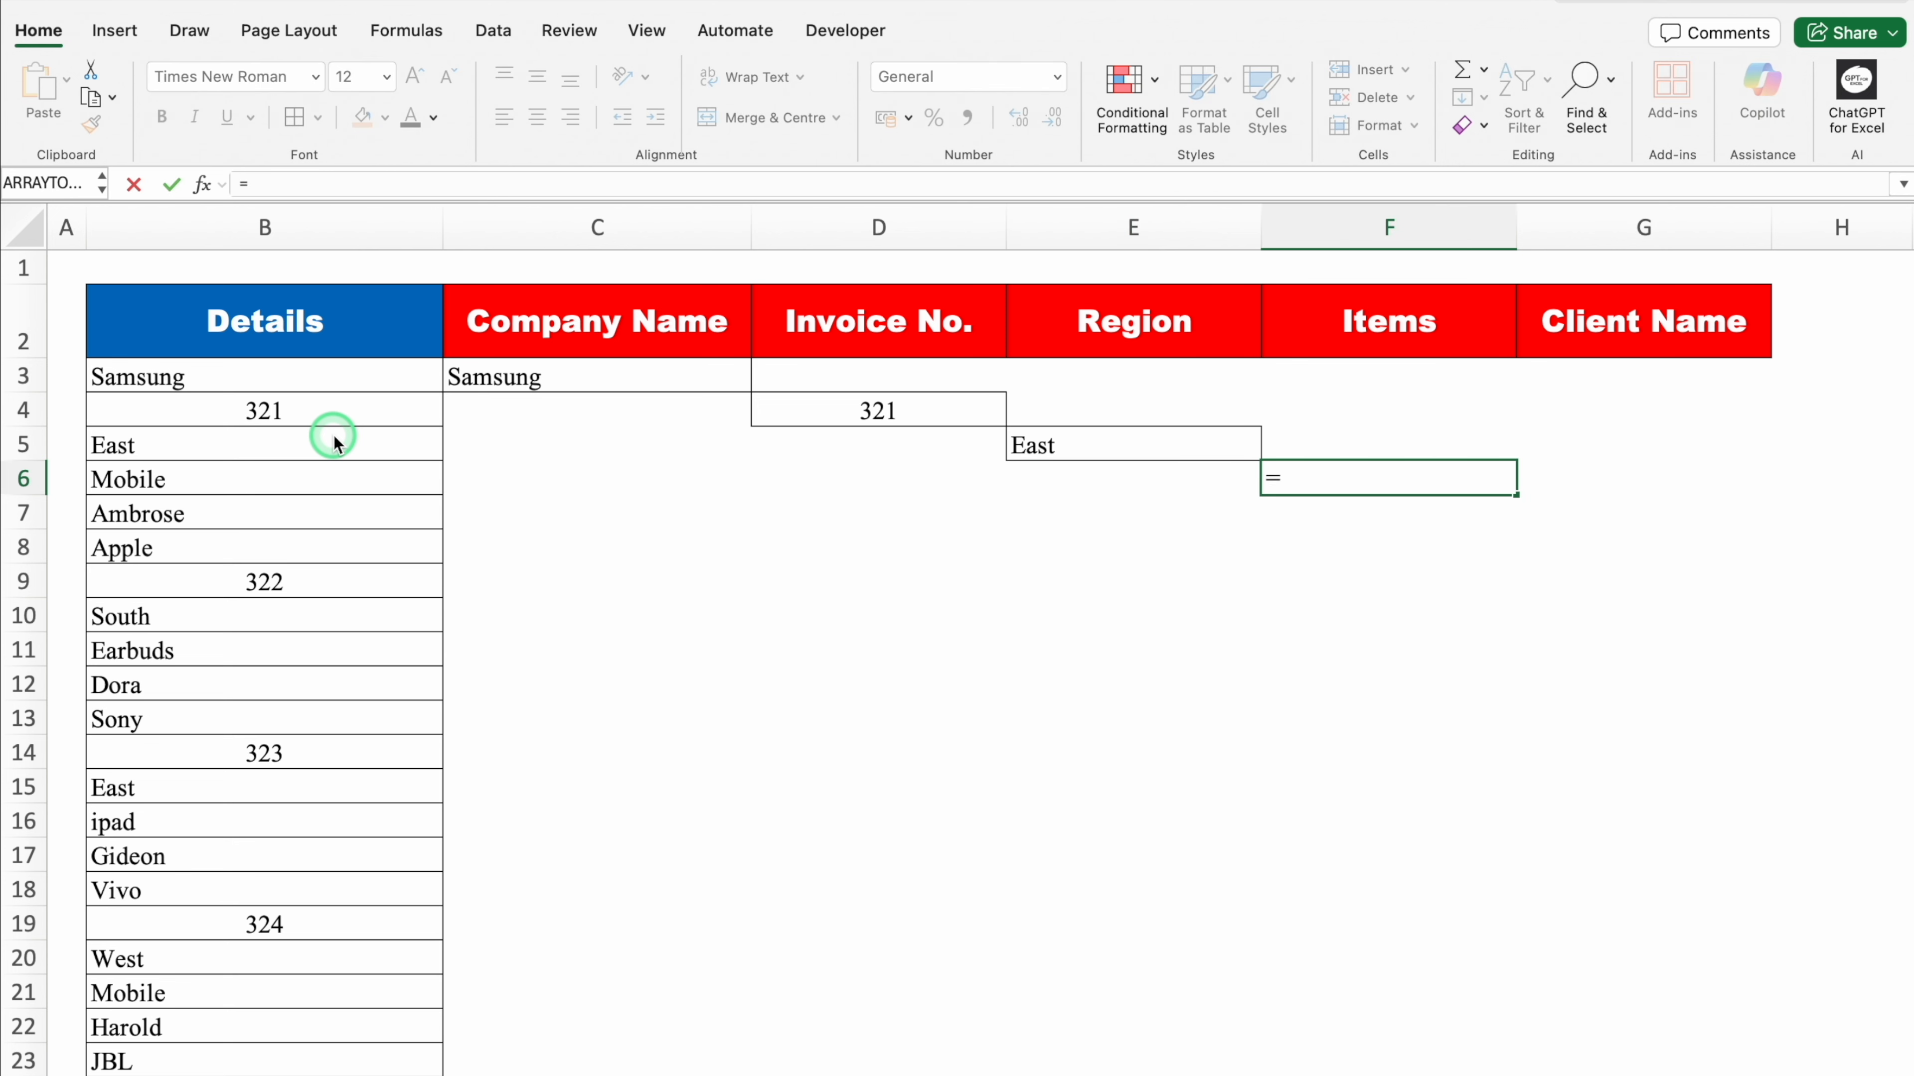
click(294, 479)
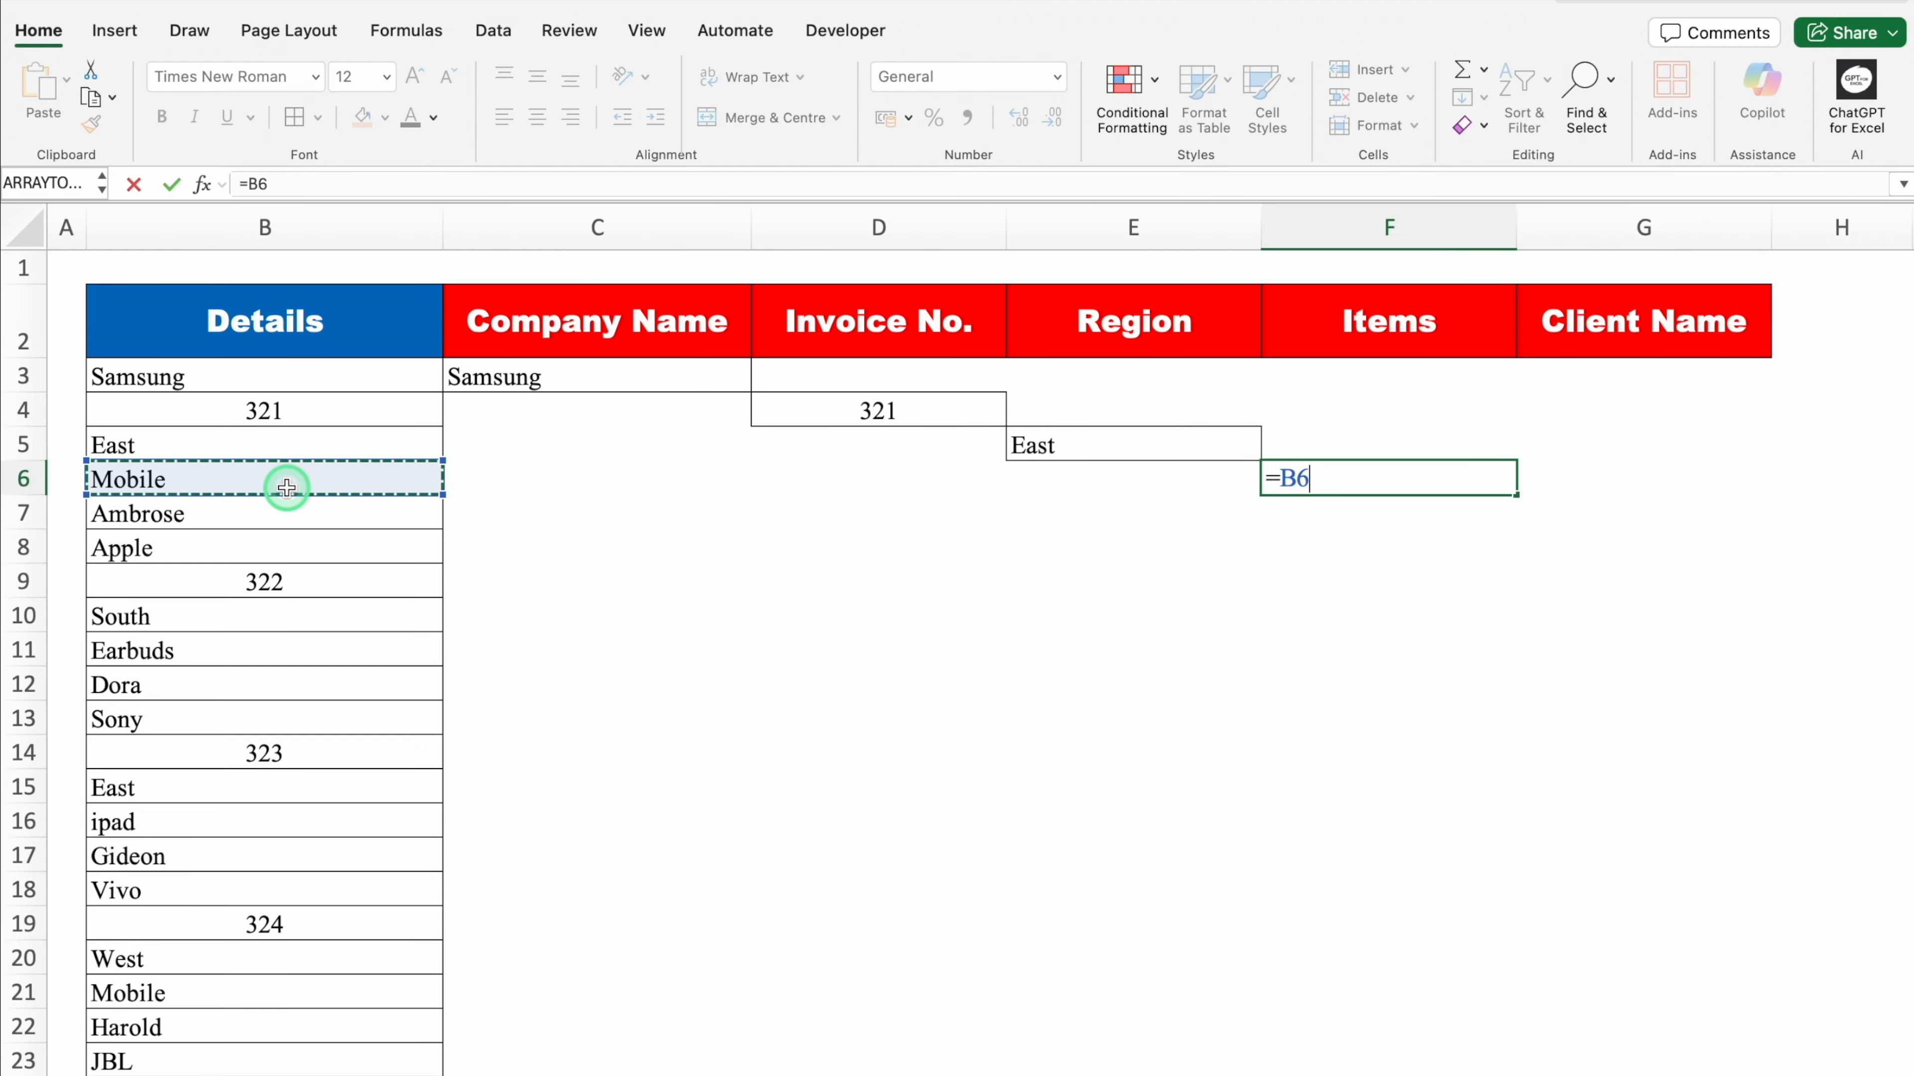
key(Return)
key(Right)
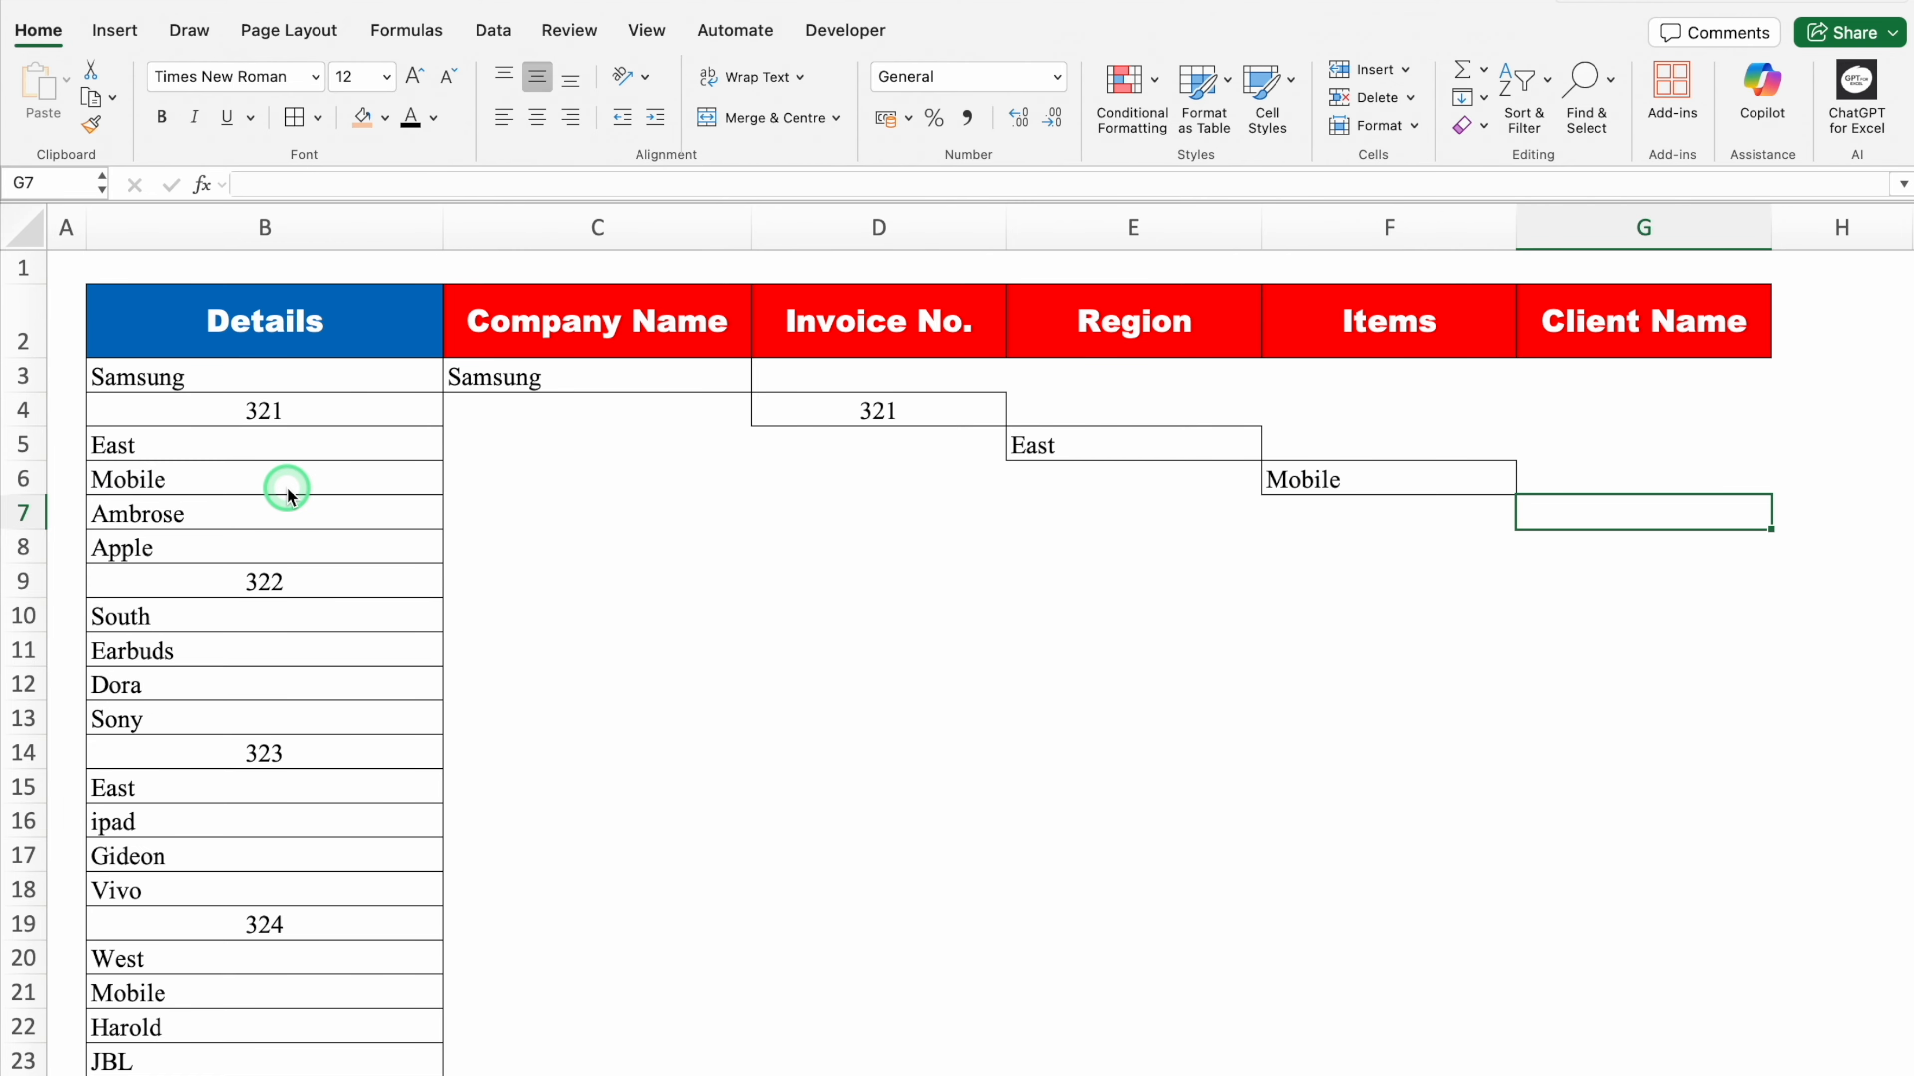
text(=)
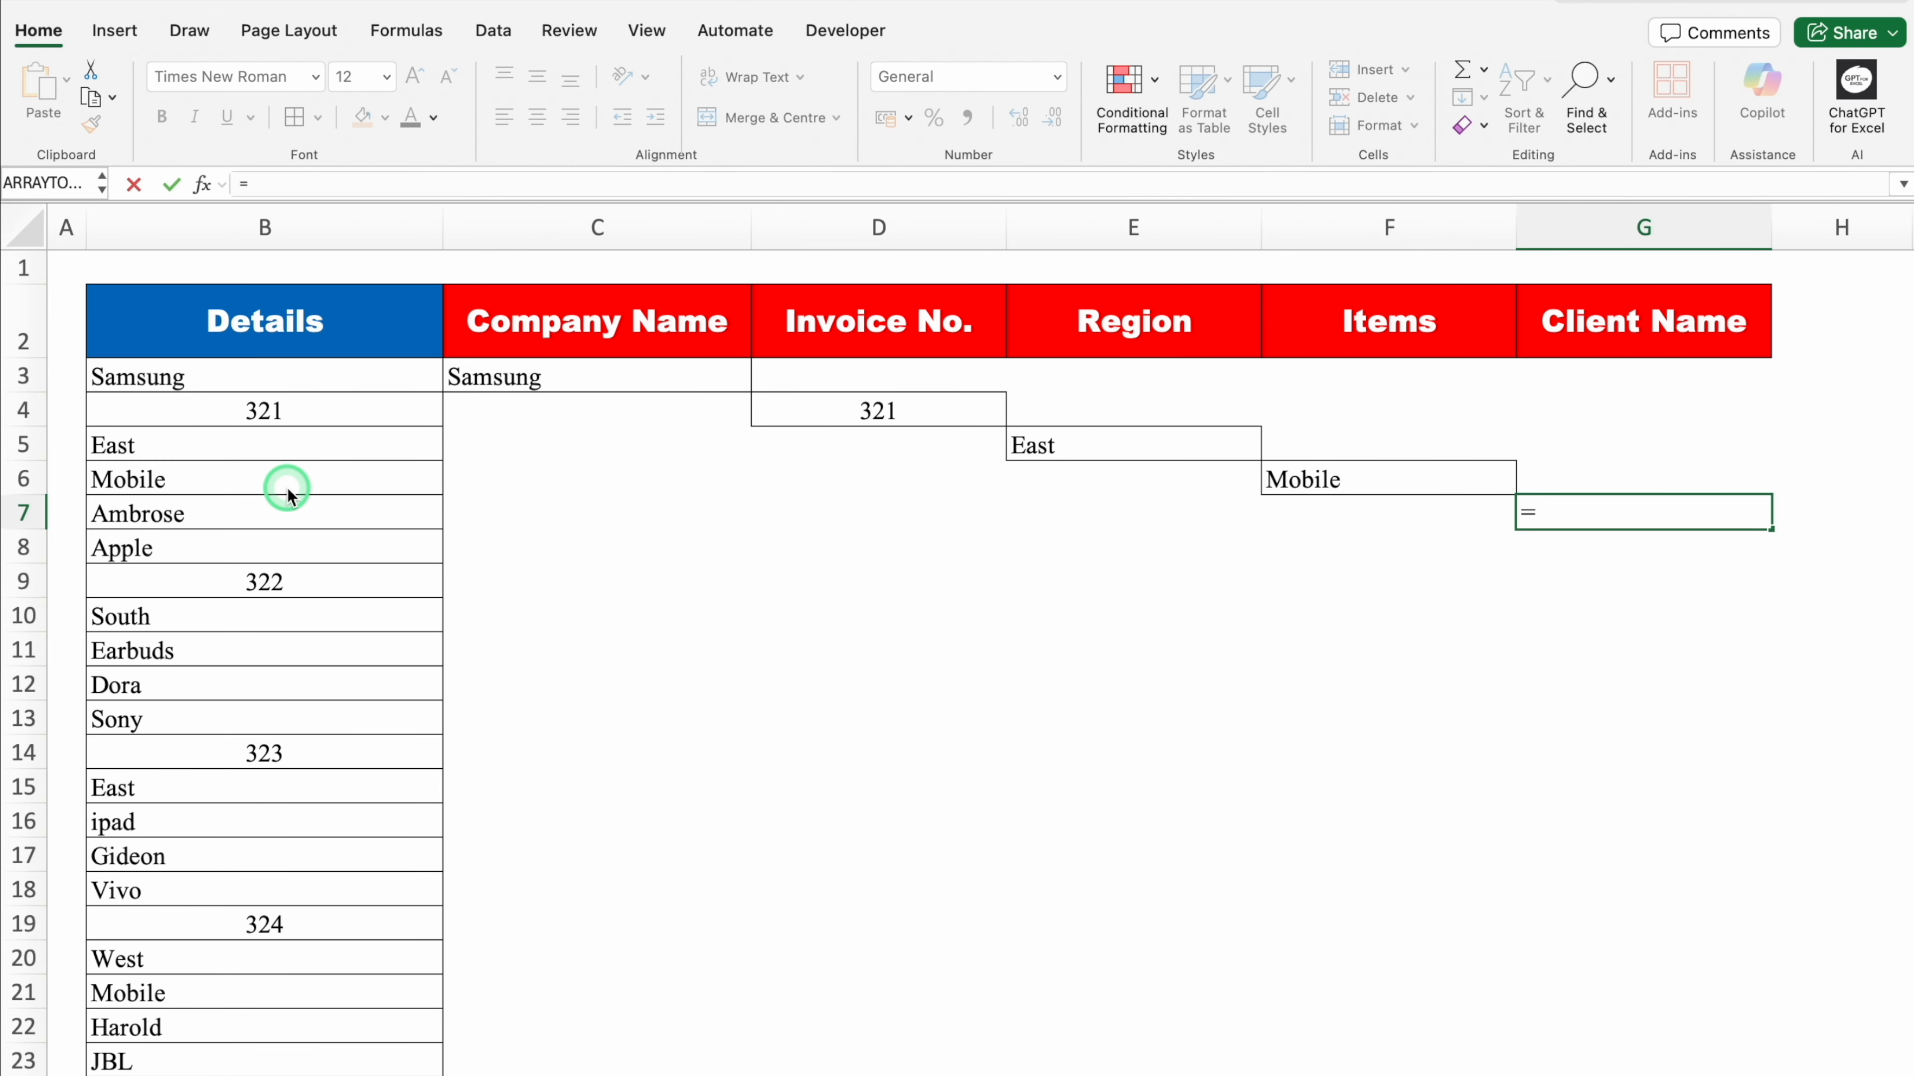
click(269, 506)
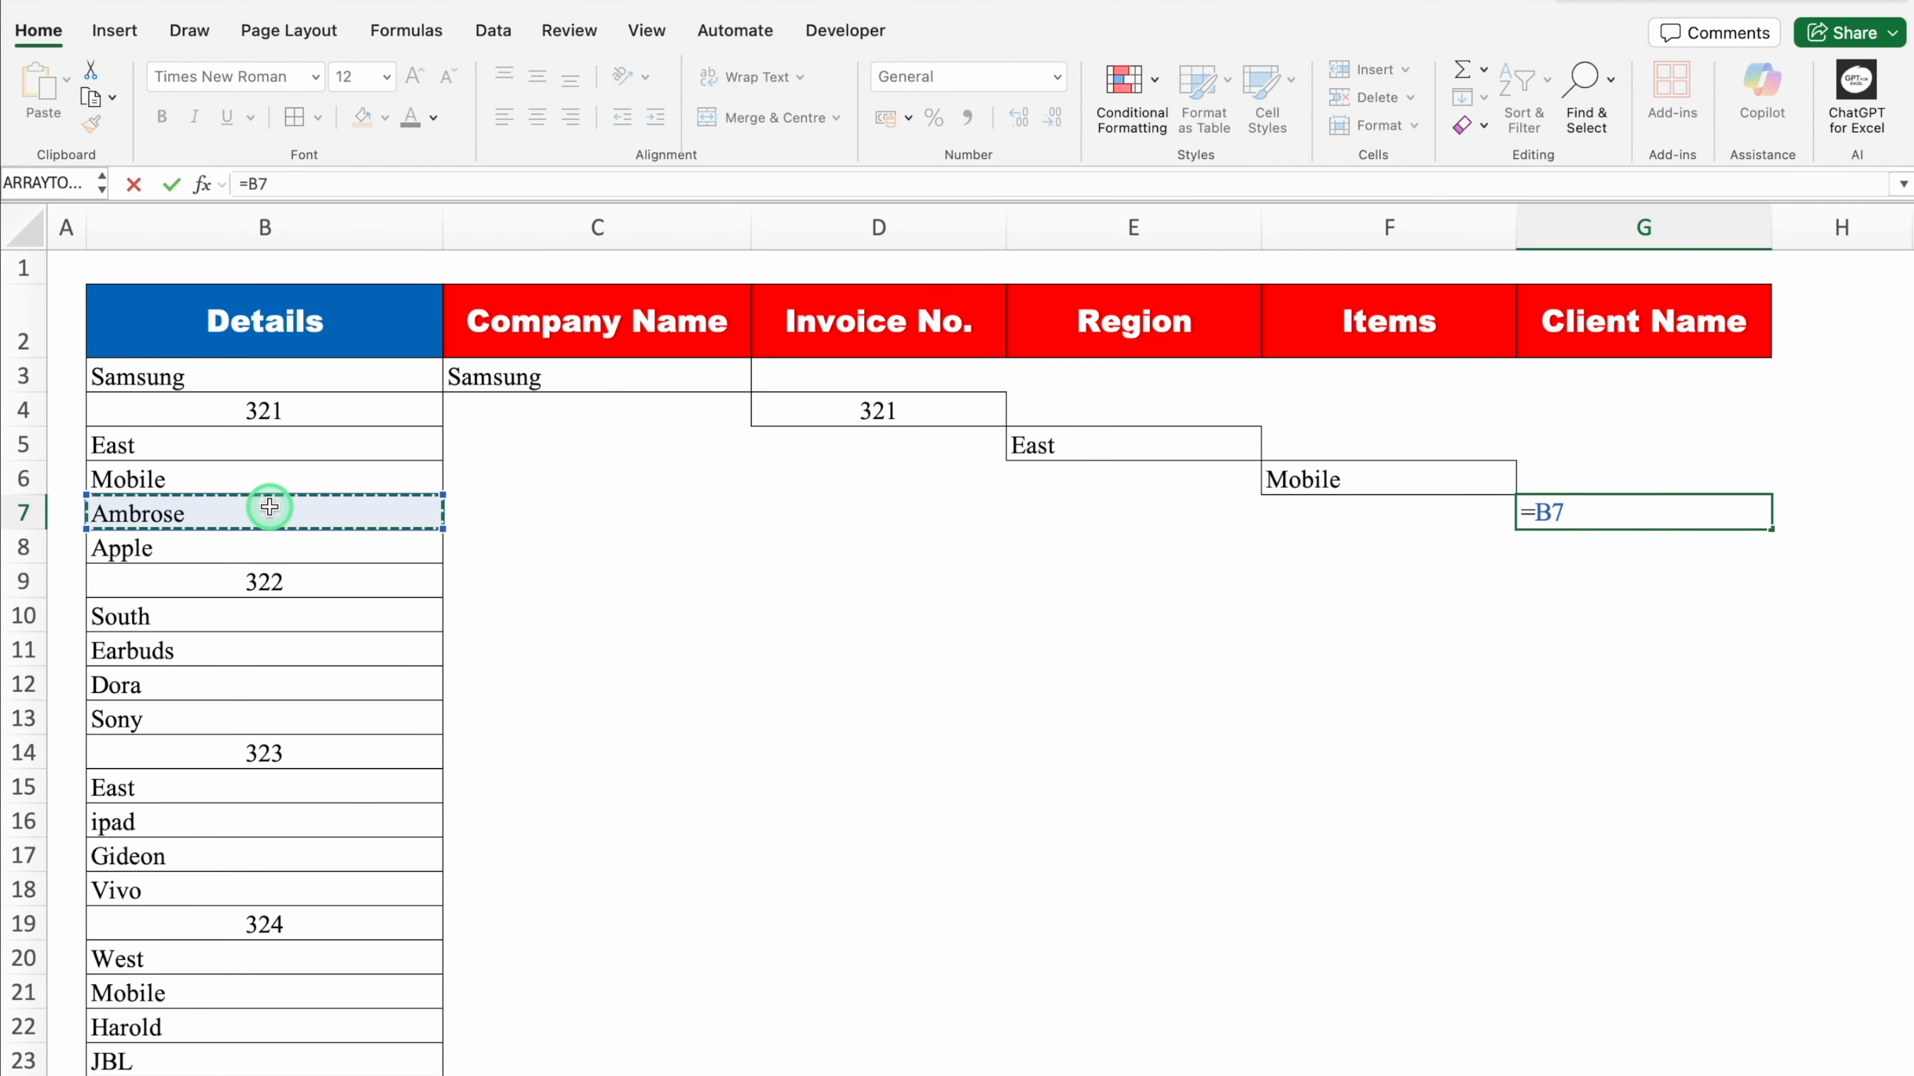
key(Return)
click(279, 543)
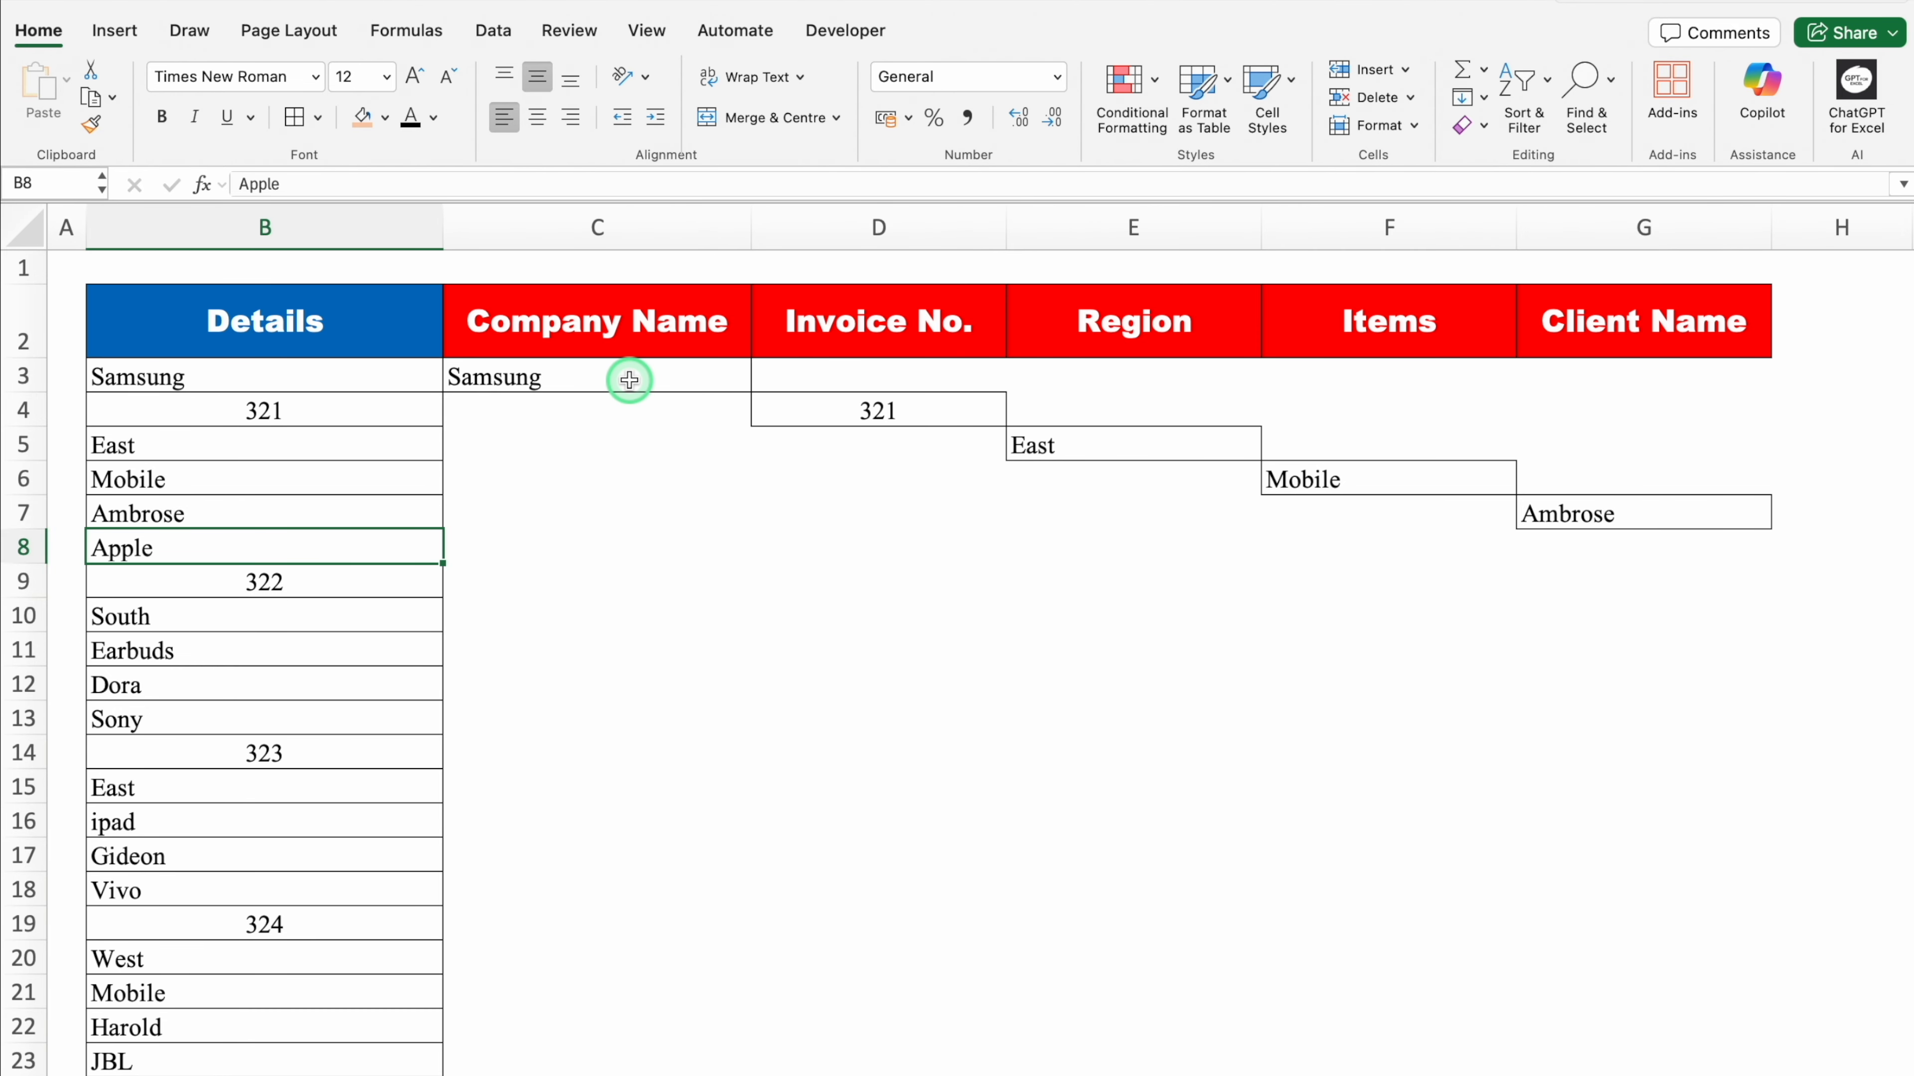
Fill the diagonal formula block C3:G7 down alongside the stacked Details list
drag(629, 380, 1605, 517)
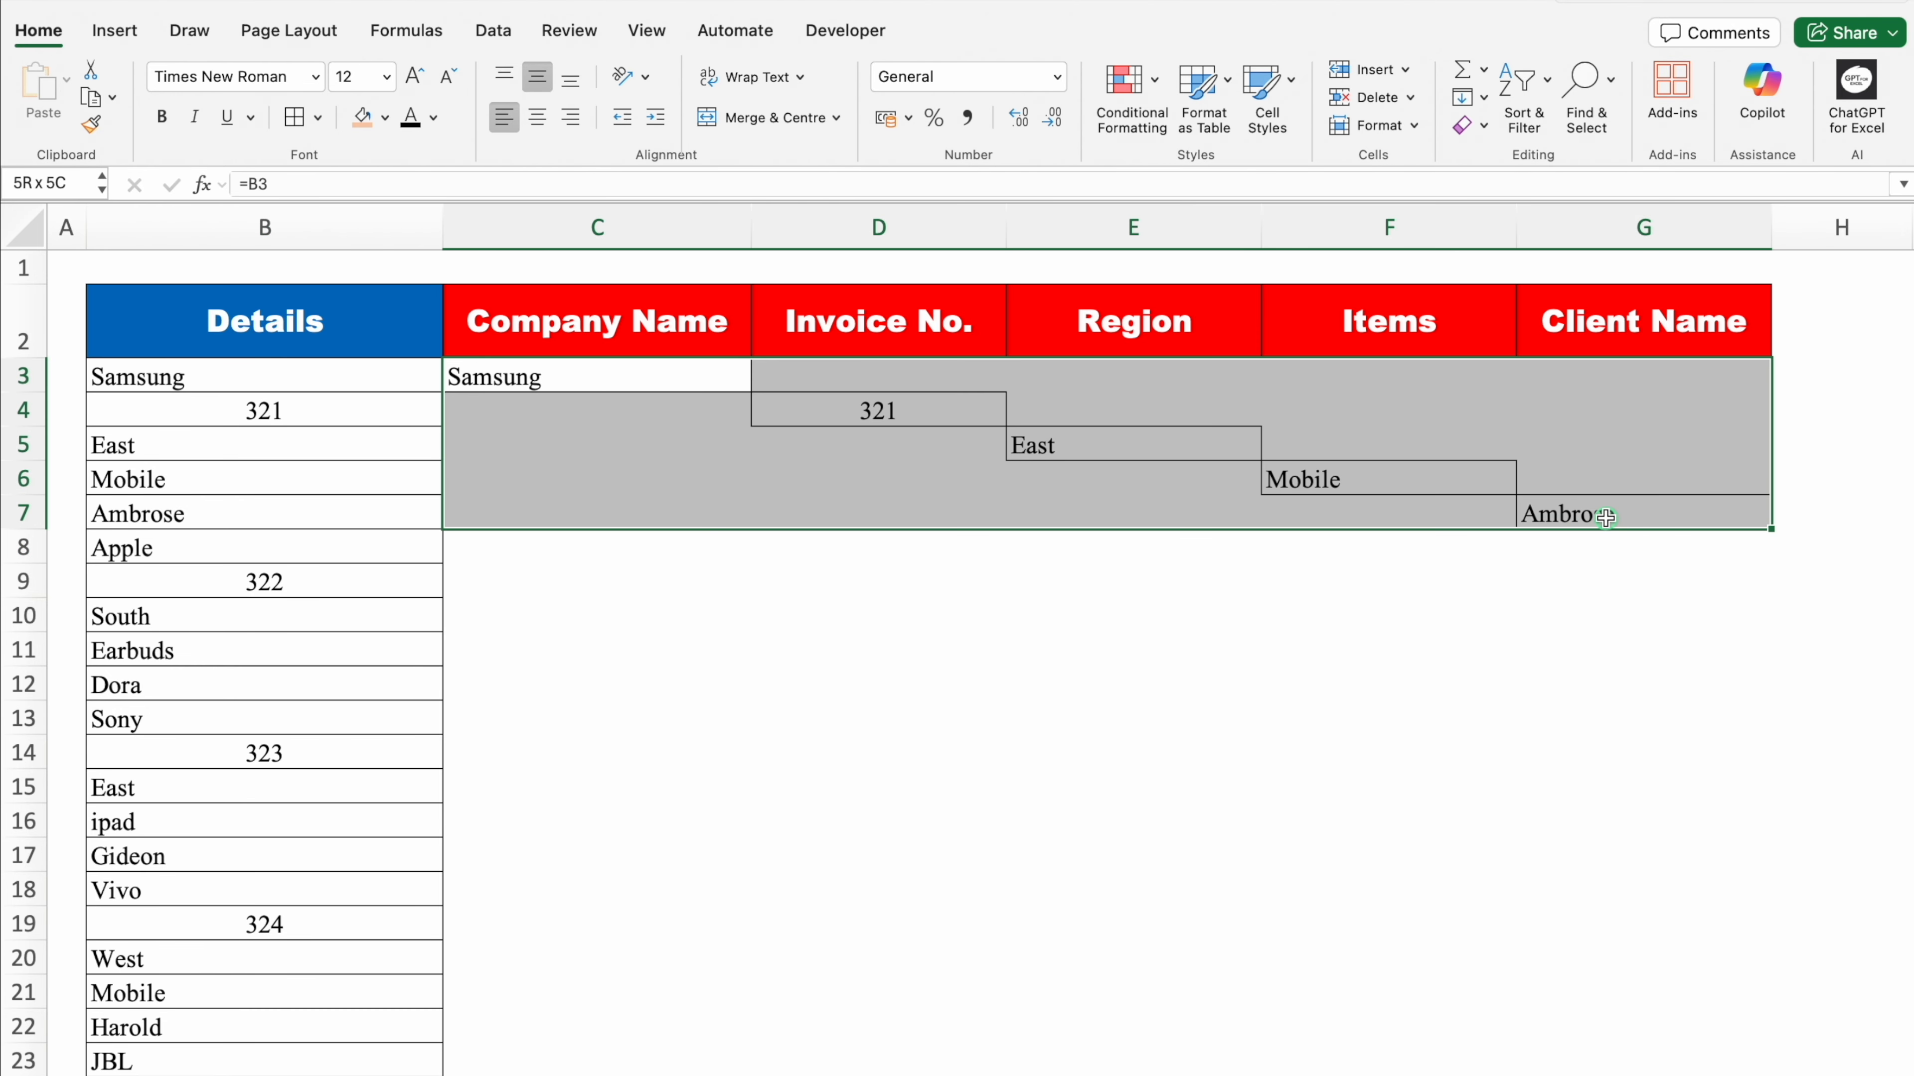
drag(1772, 530, 1773, 1047)
scroll(1906, 702, up, 6)
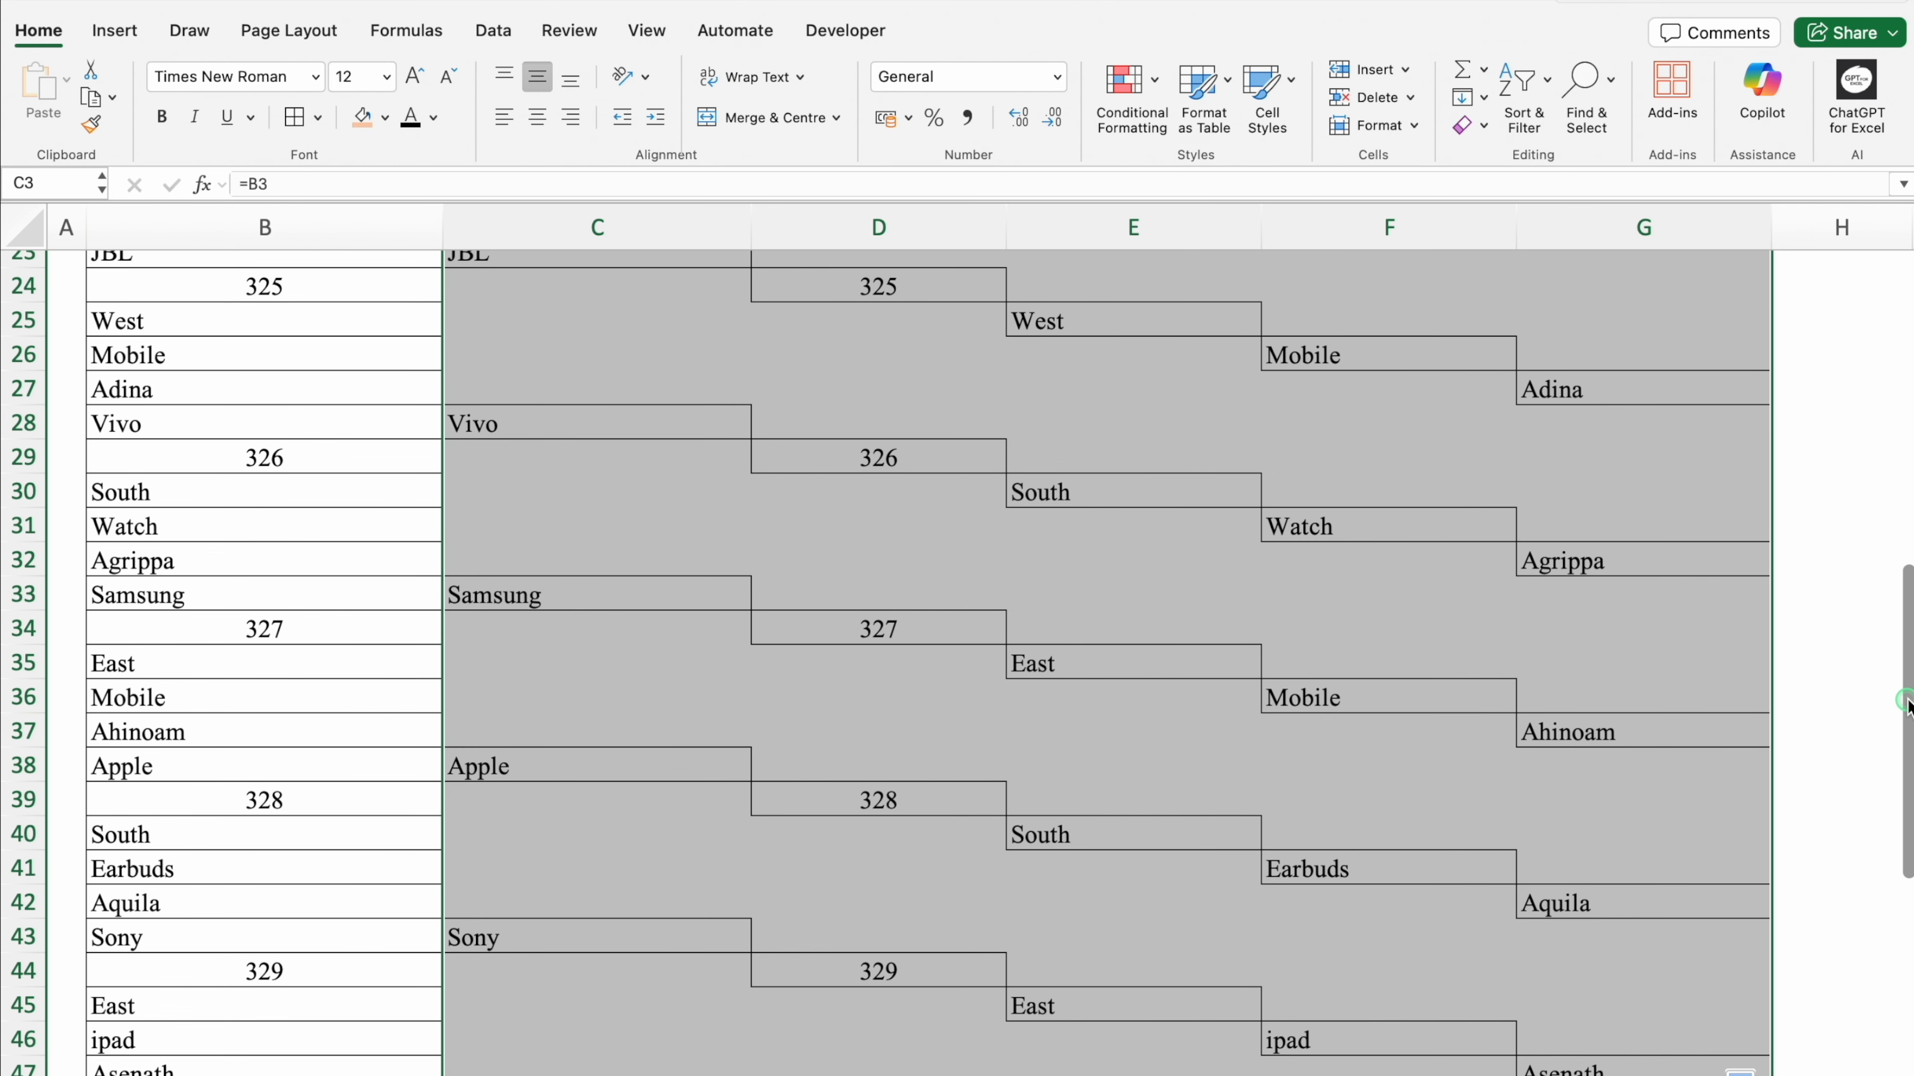
scroll(1906, 701, up, 5)
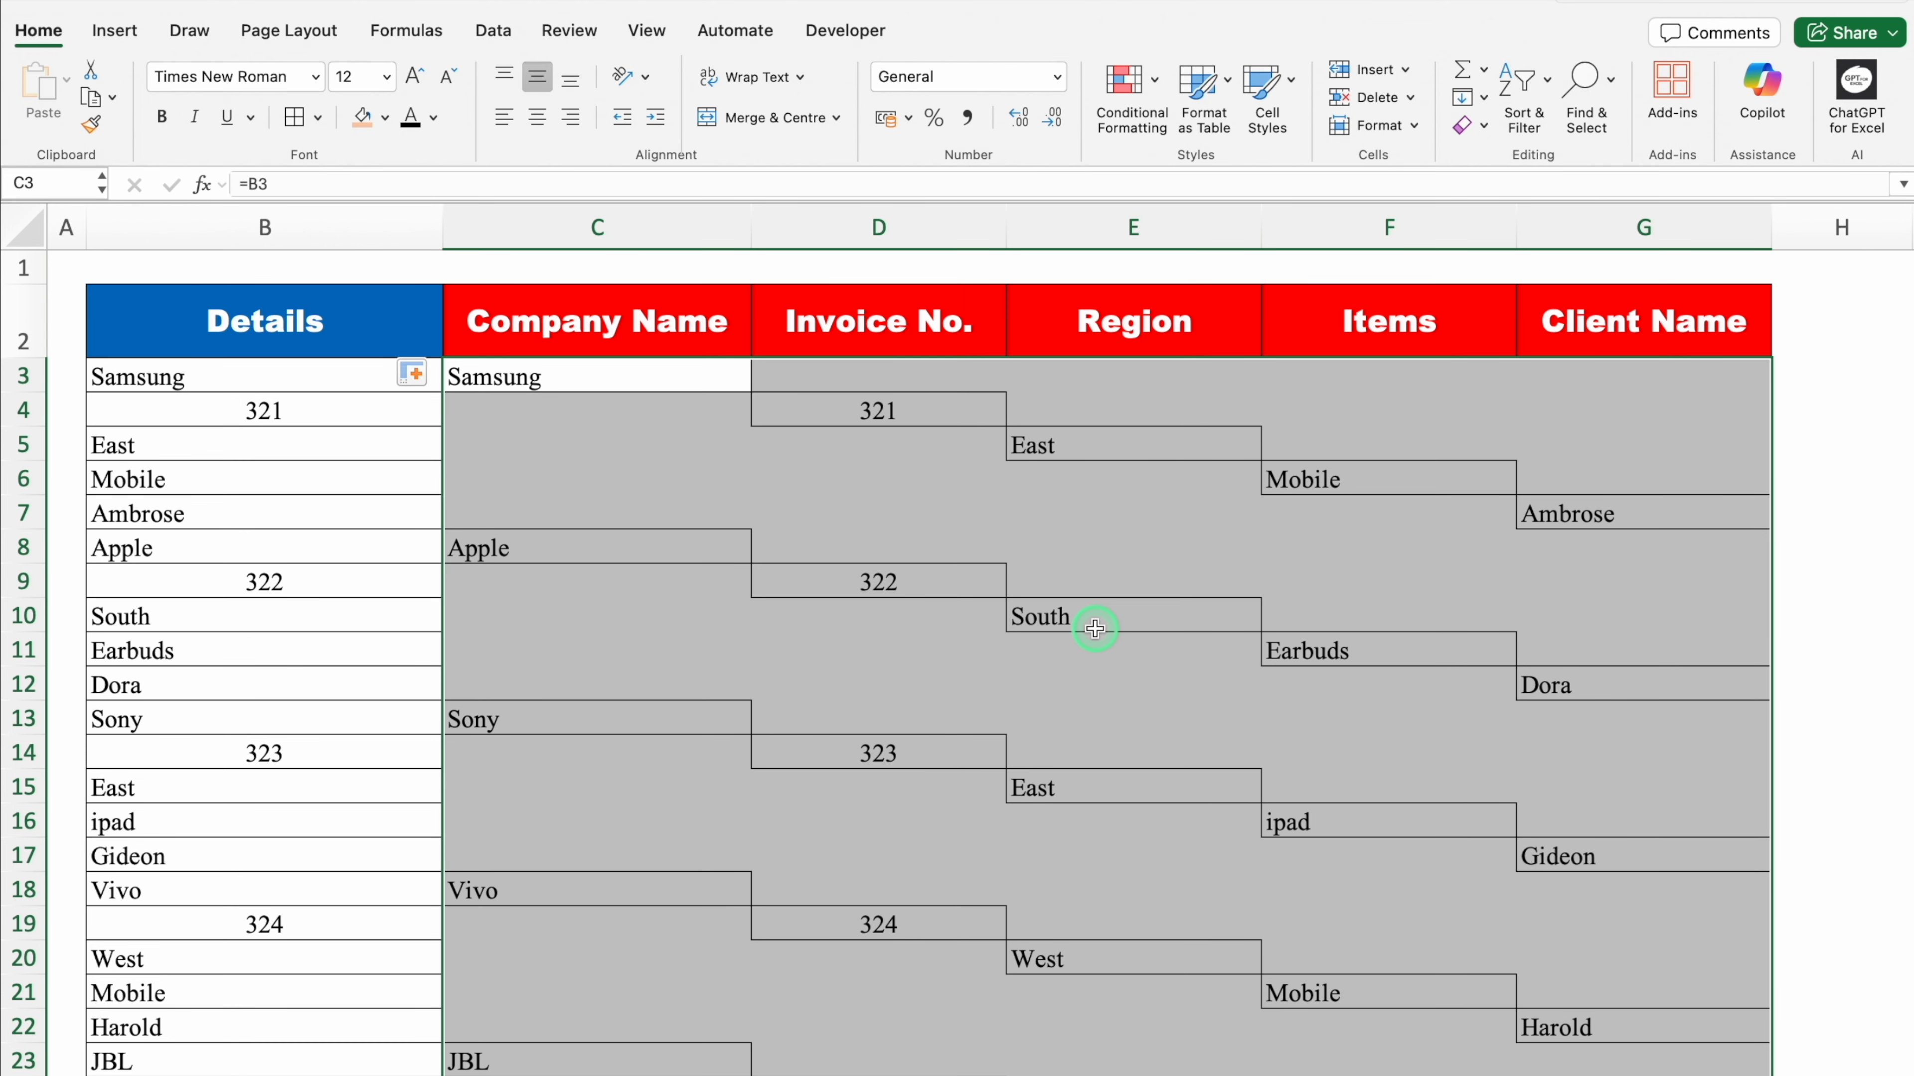
Select all blank cells in the filled range with Go To Special and delete them, shifting the cells up
key(ctrl+g)
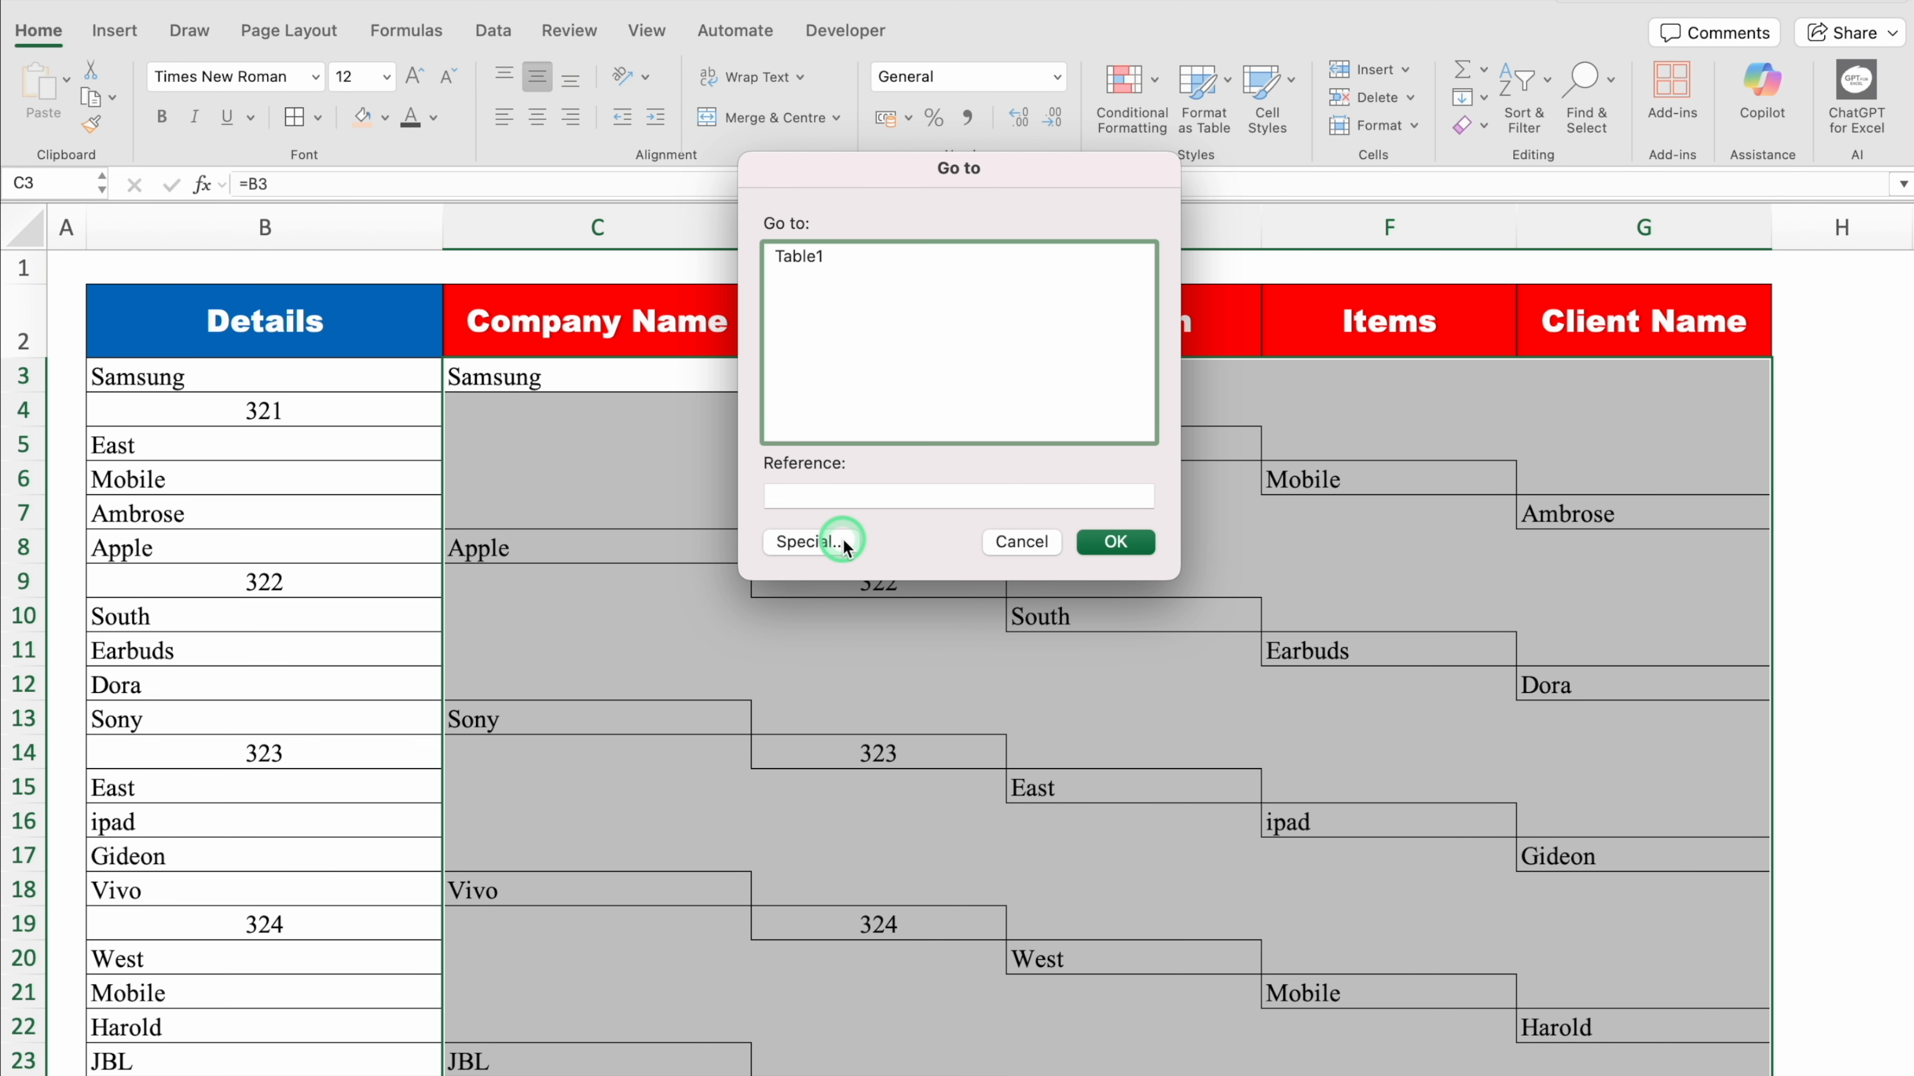
click(827, 543)
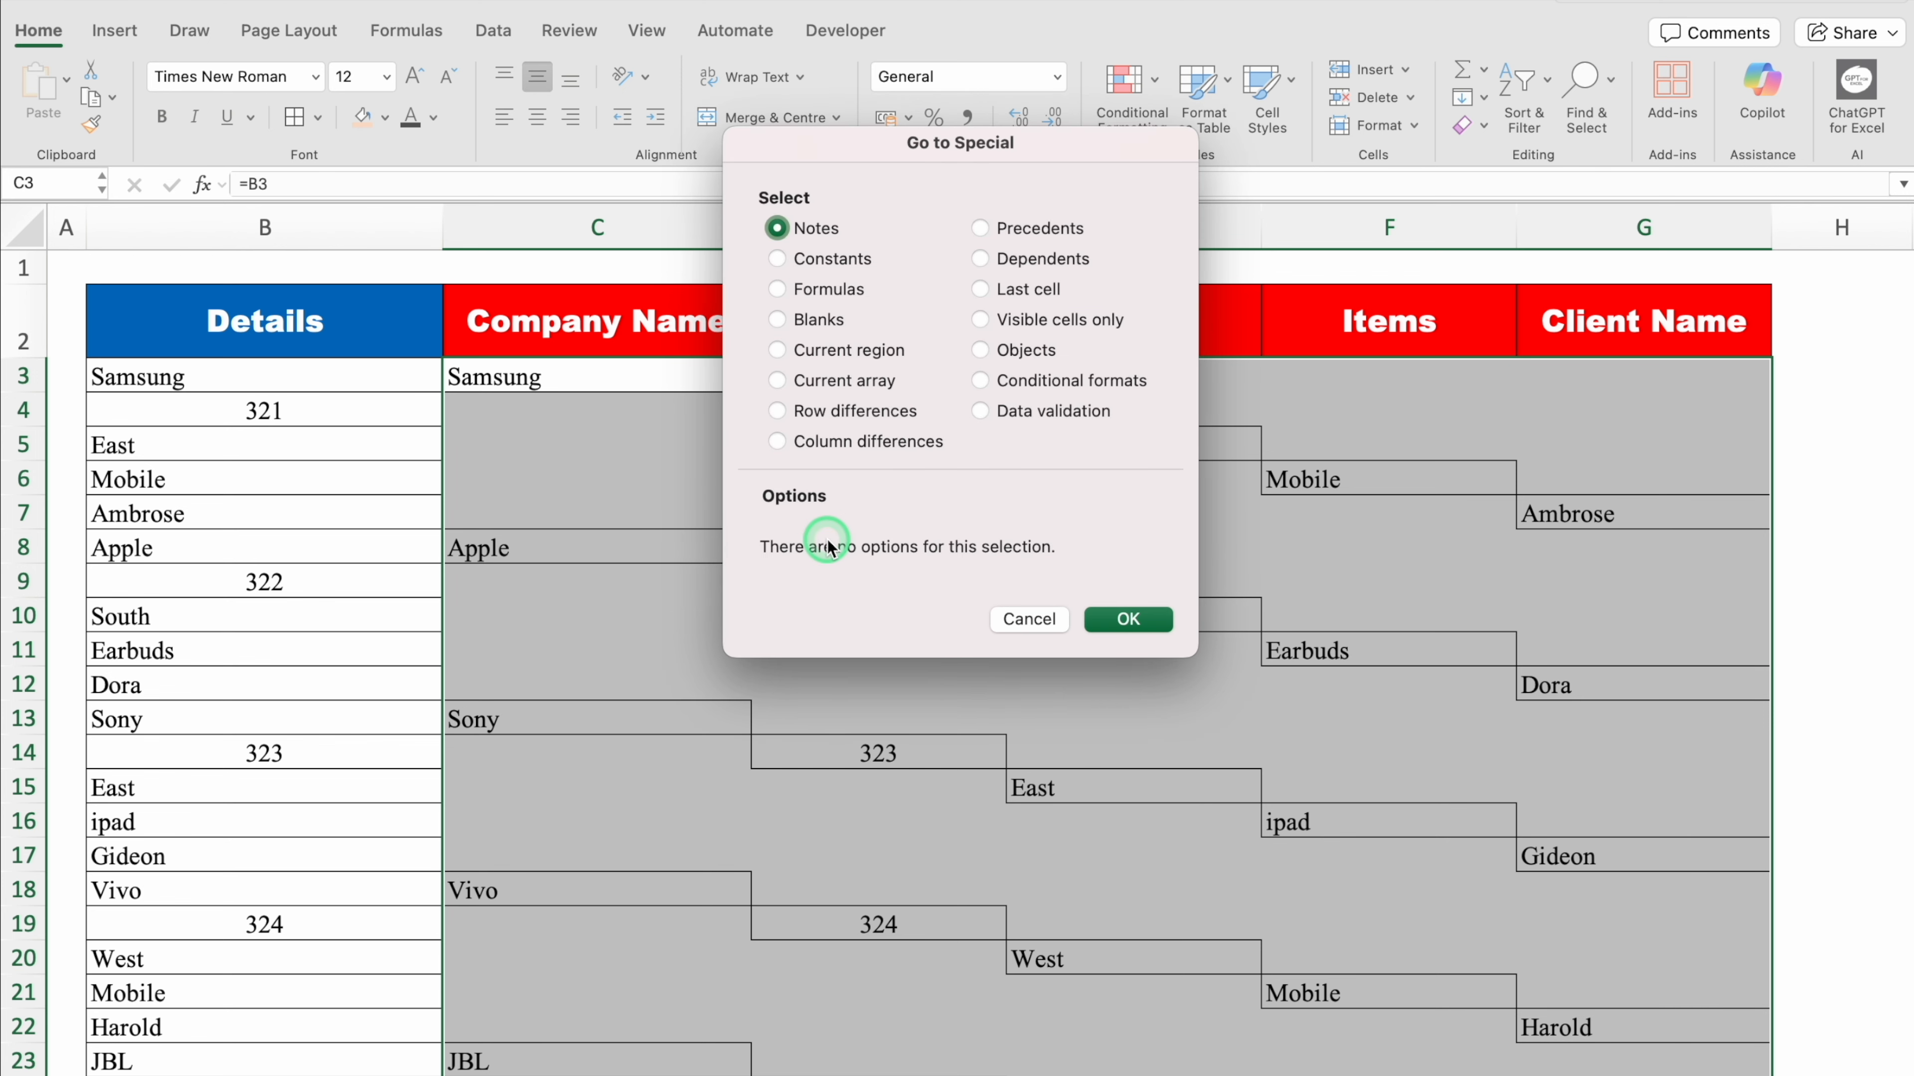
click(779, 320)
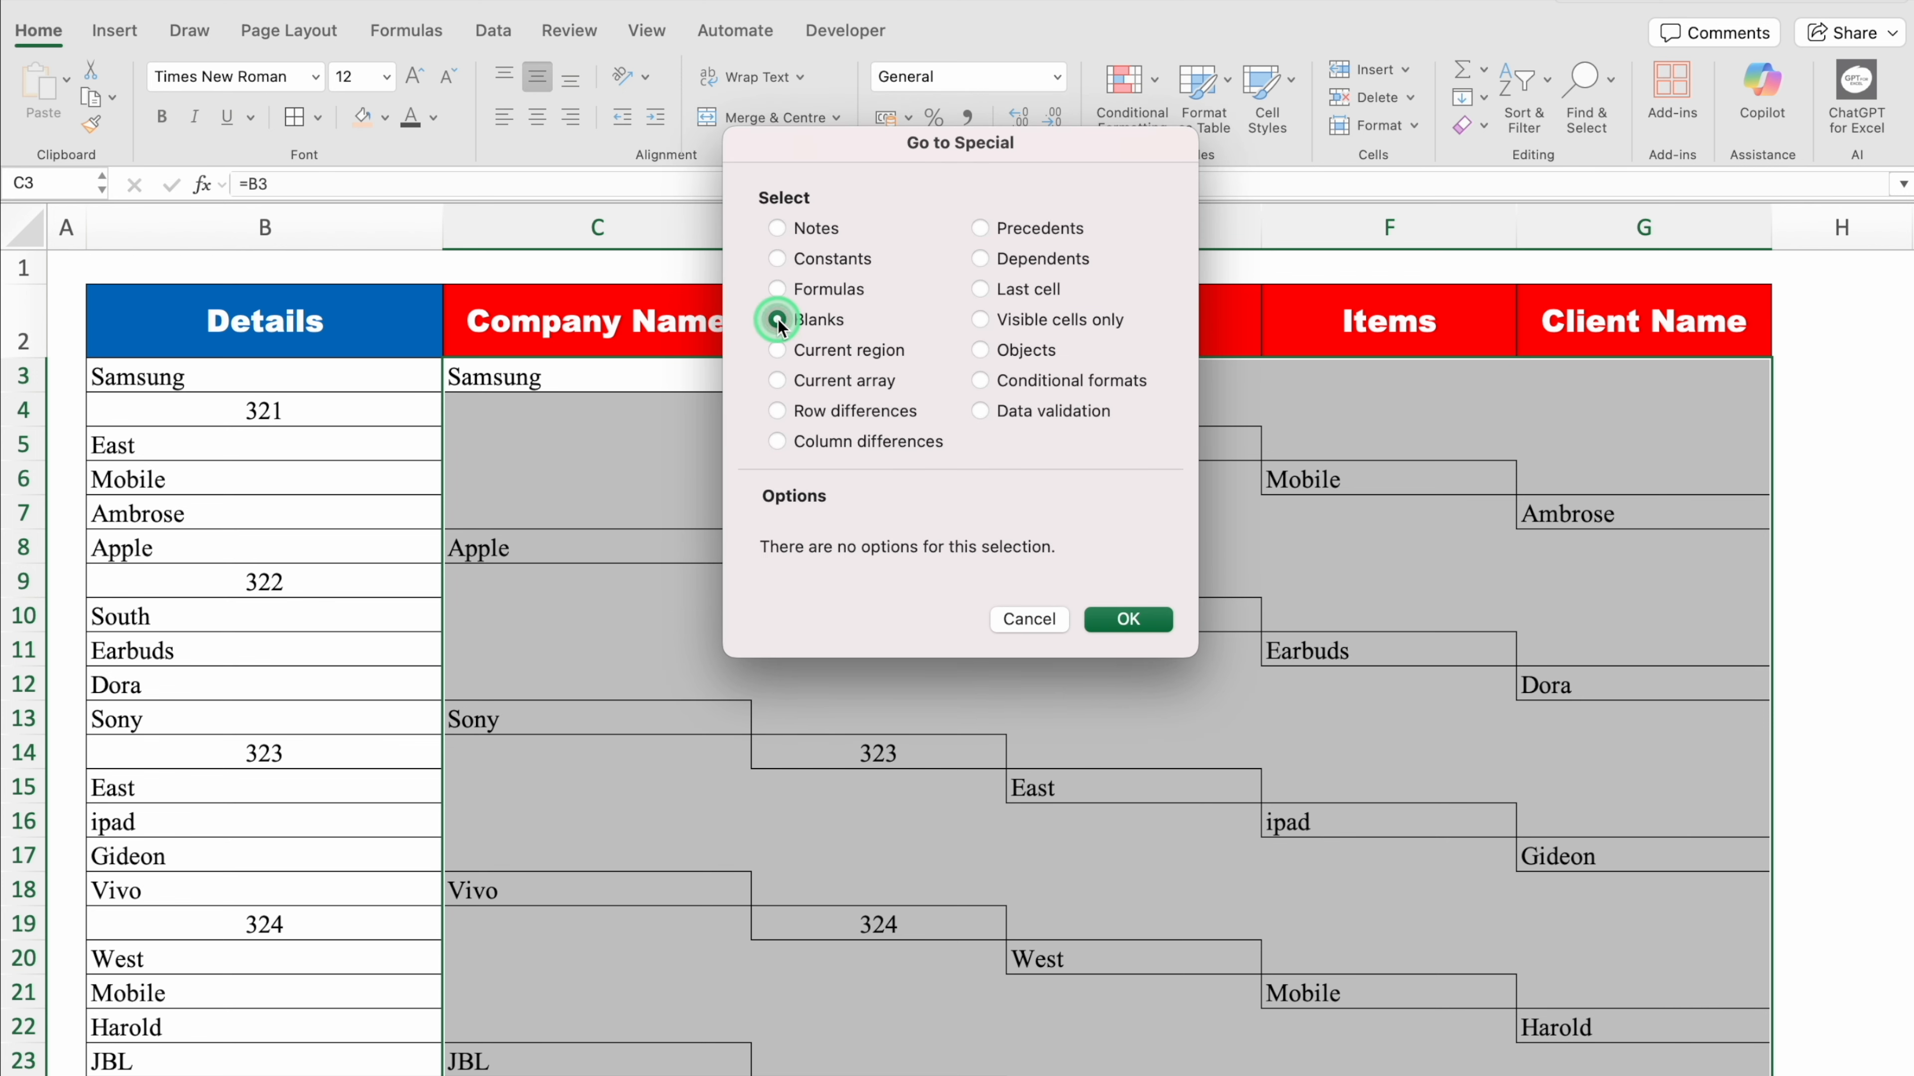
click(1128, 620)
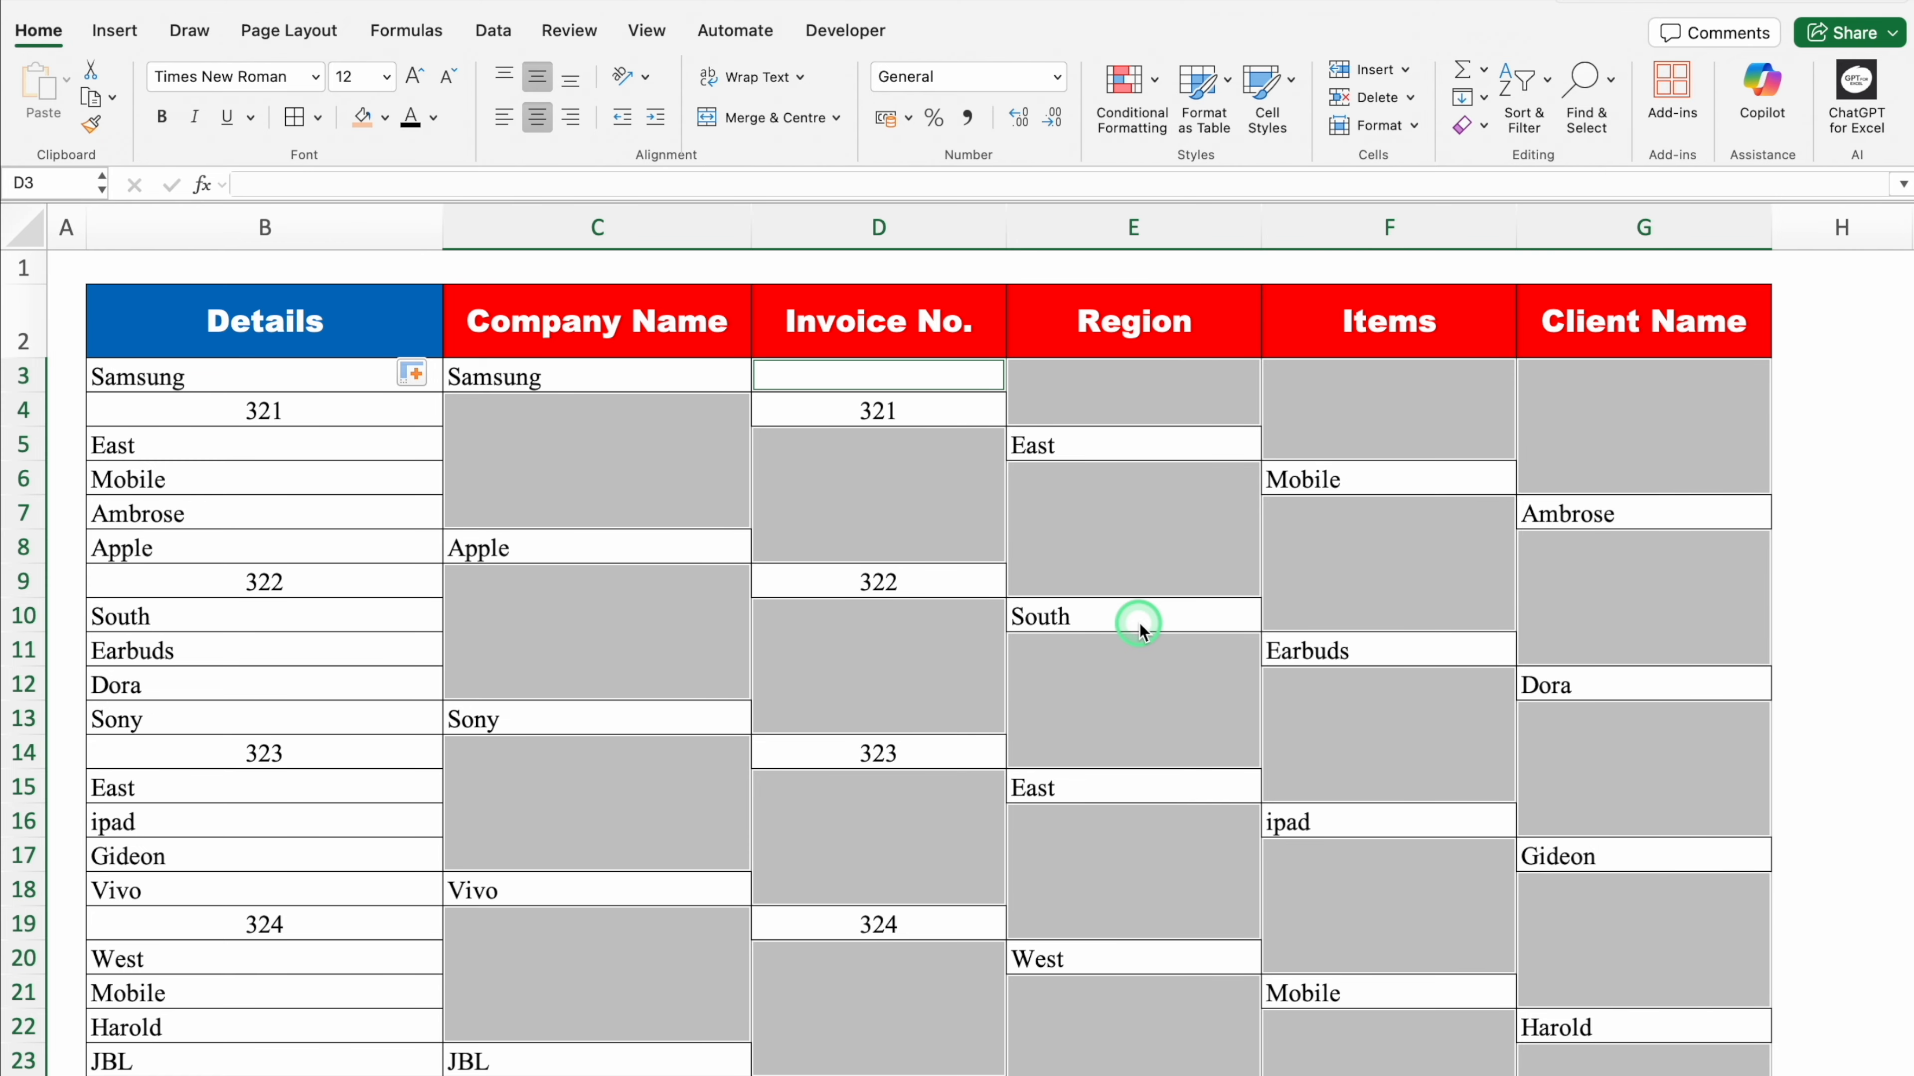
key(ctrl+minus)
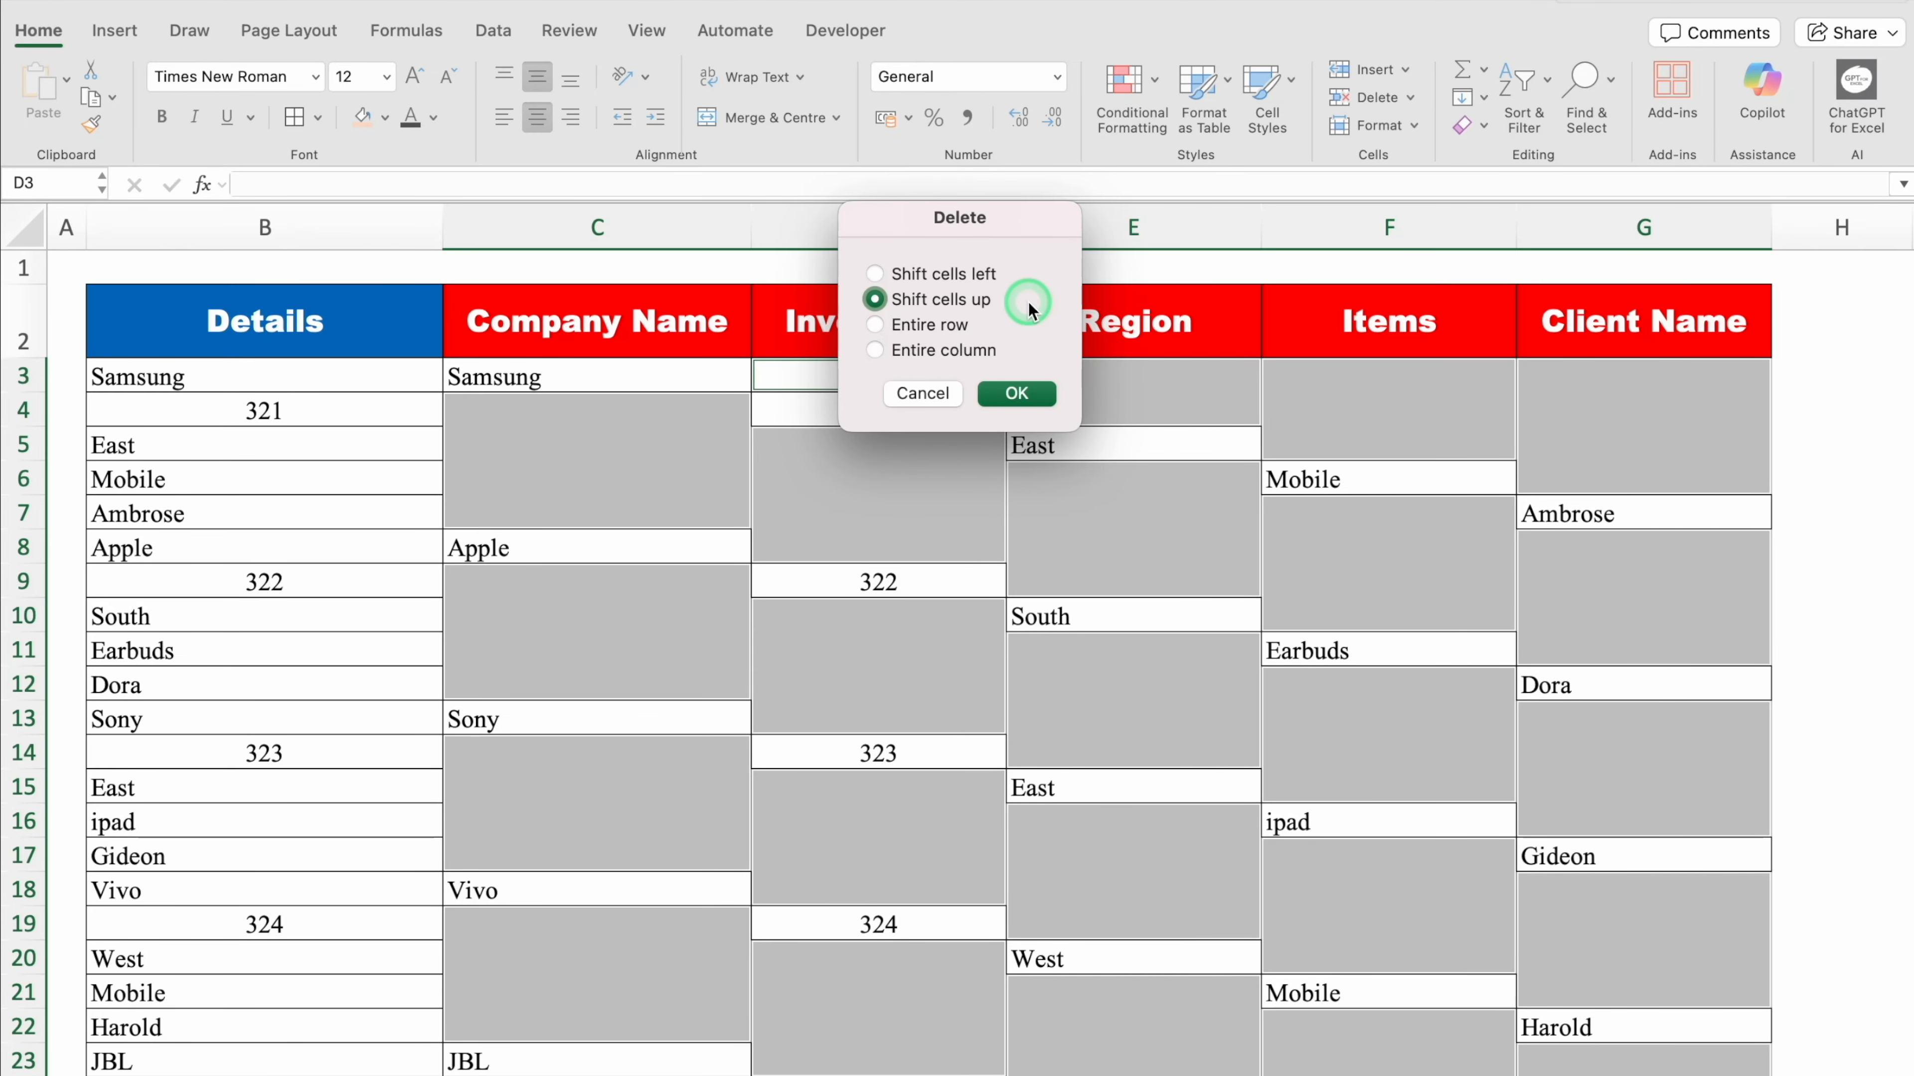
click(1015, 394)
click(953, 869)
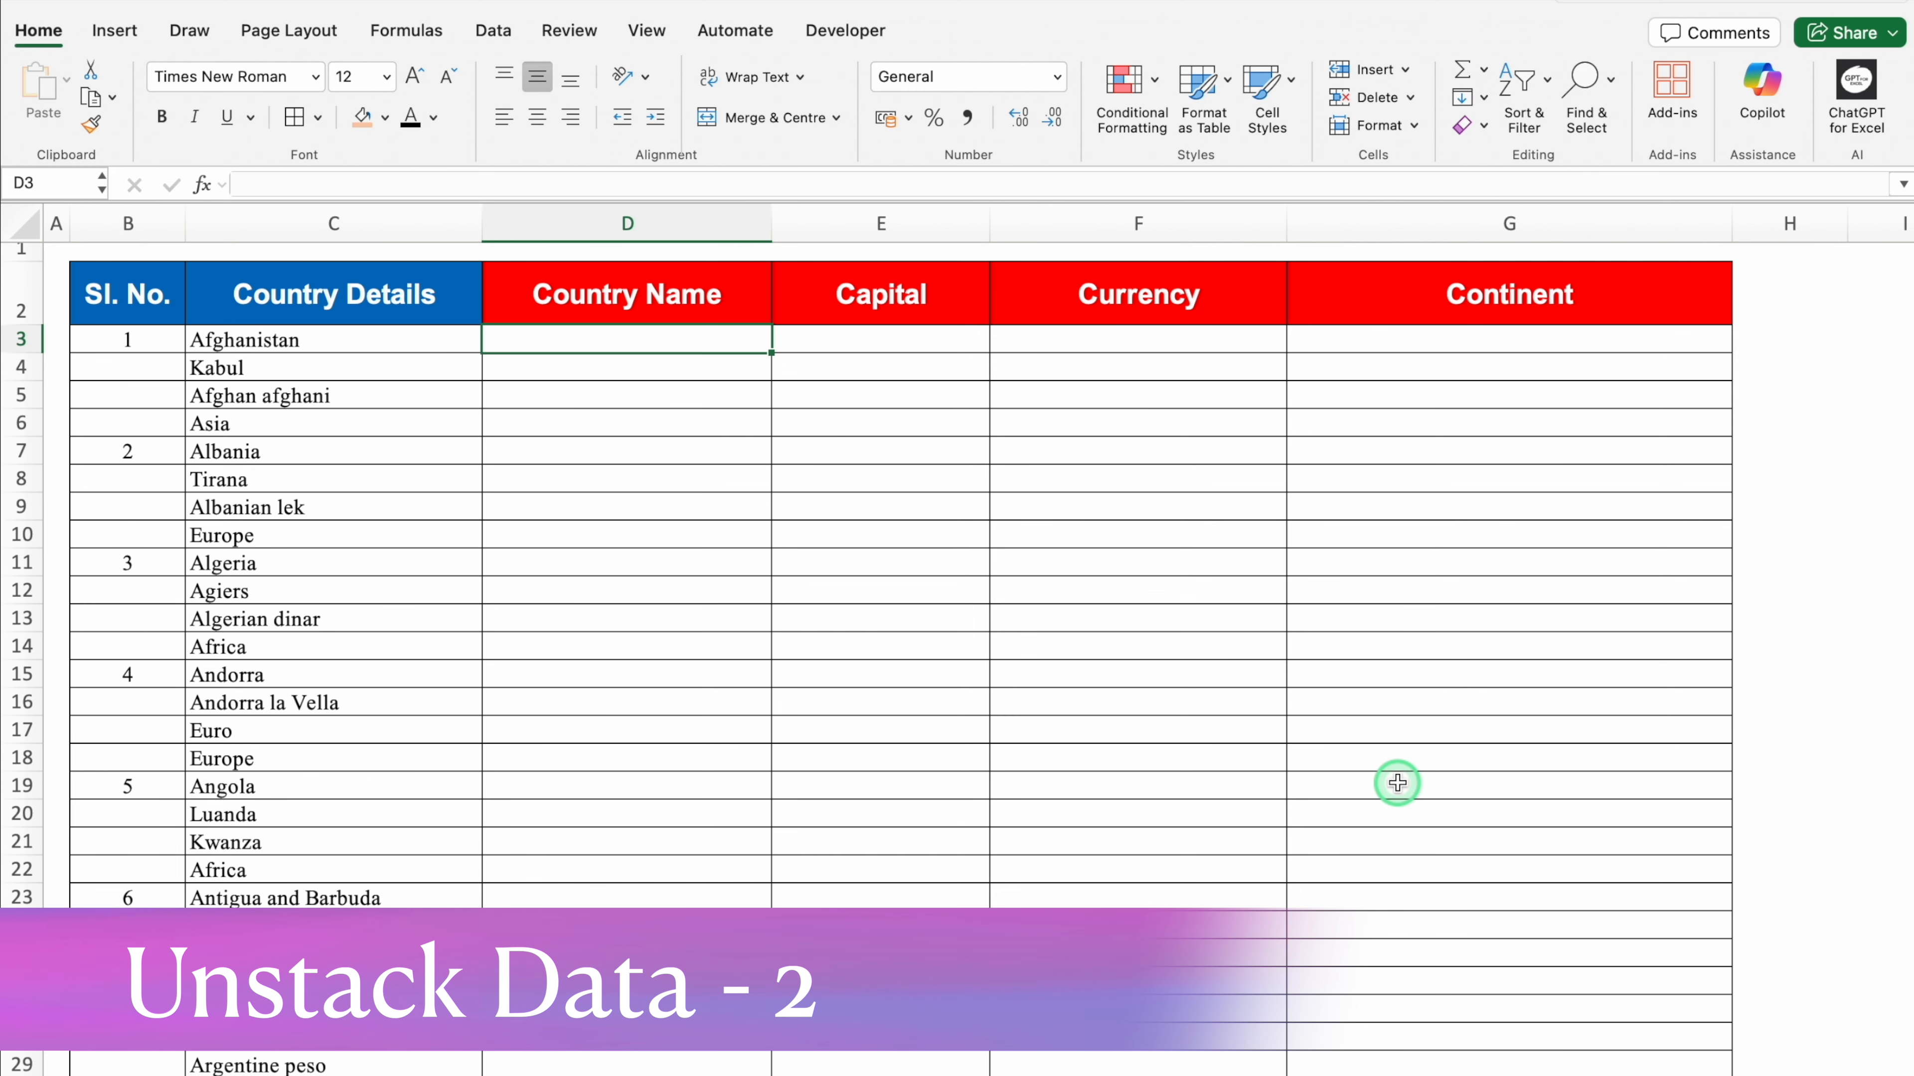
On the country sheet, examine how the Country Details column stacks each country's name, capital, currency and continent
click(343, 218)
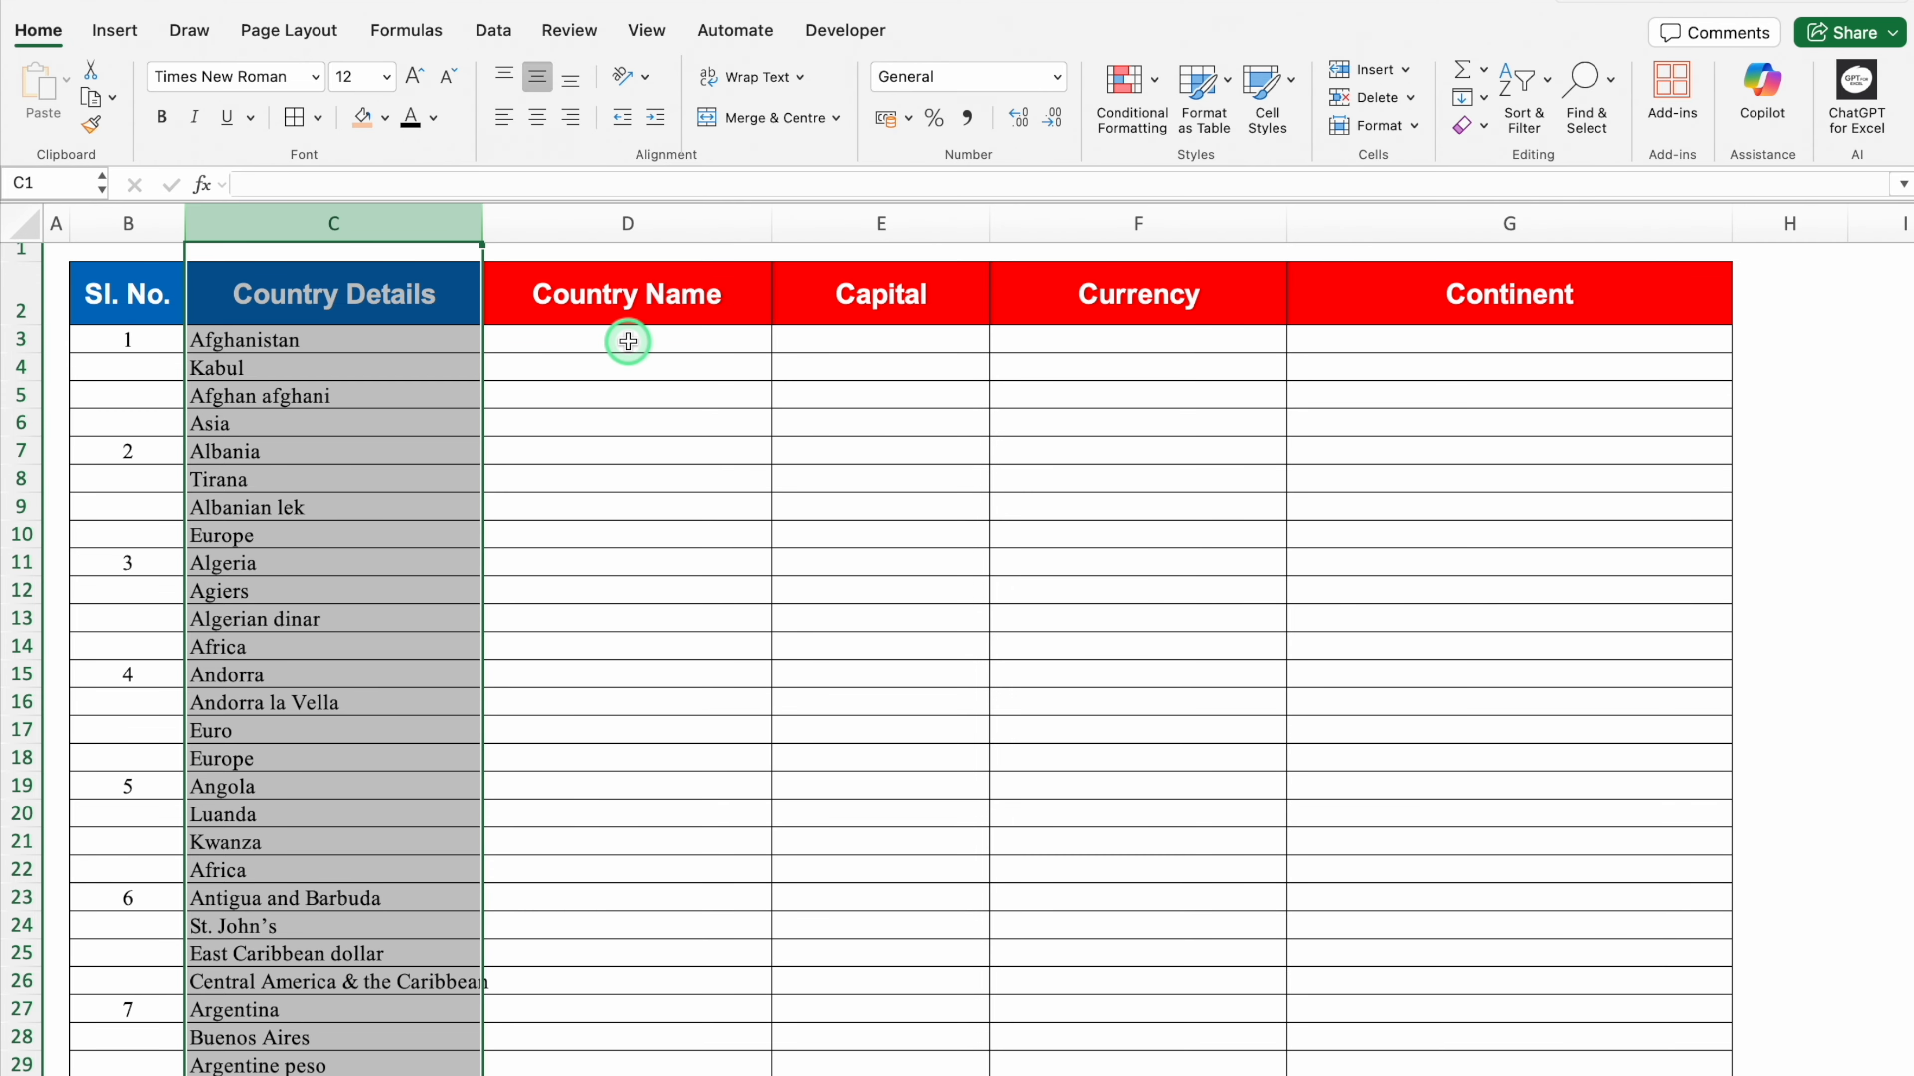
click(300, 337)
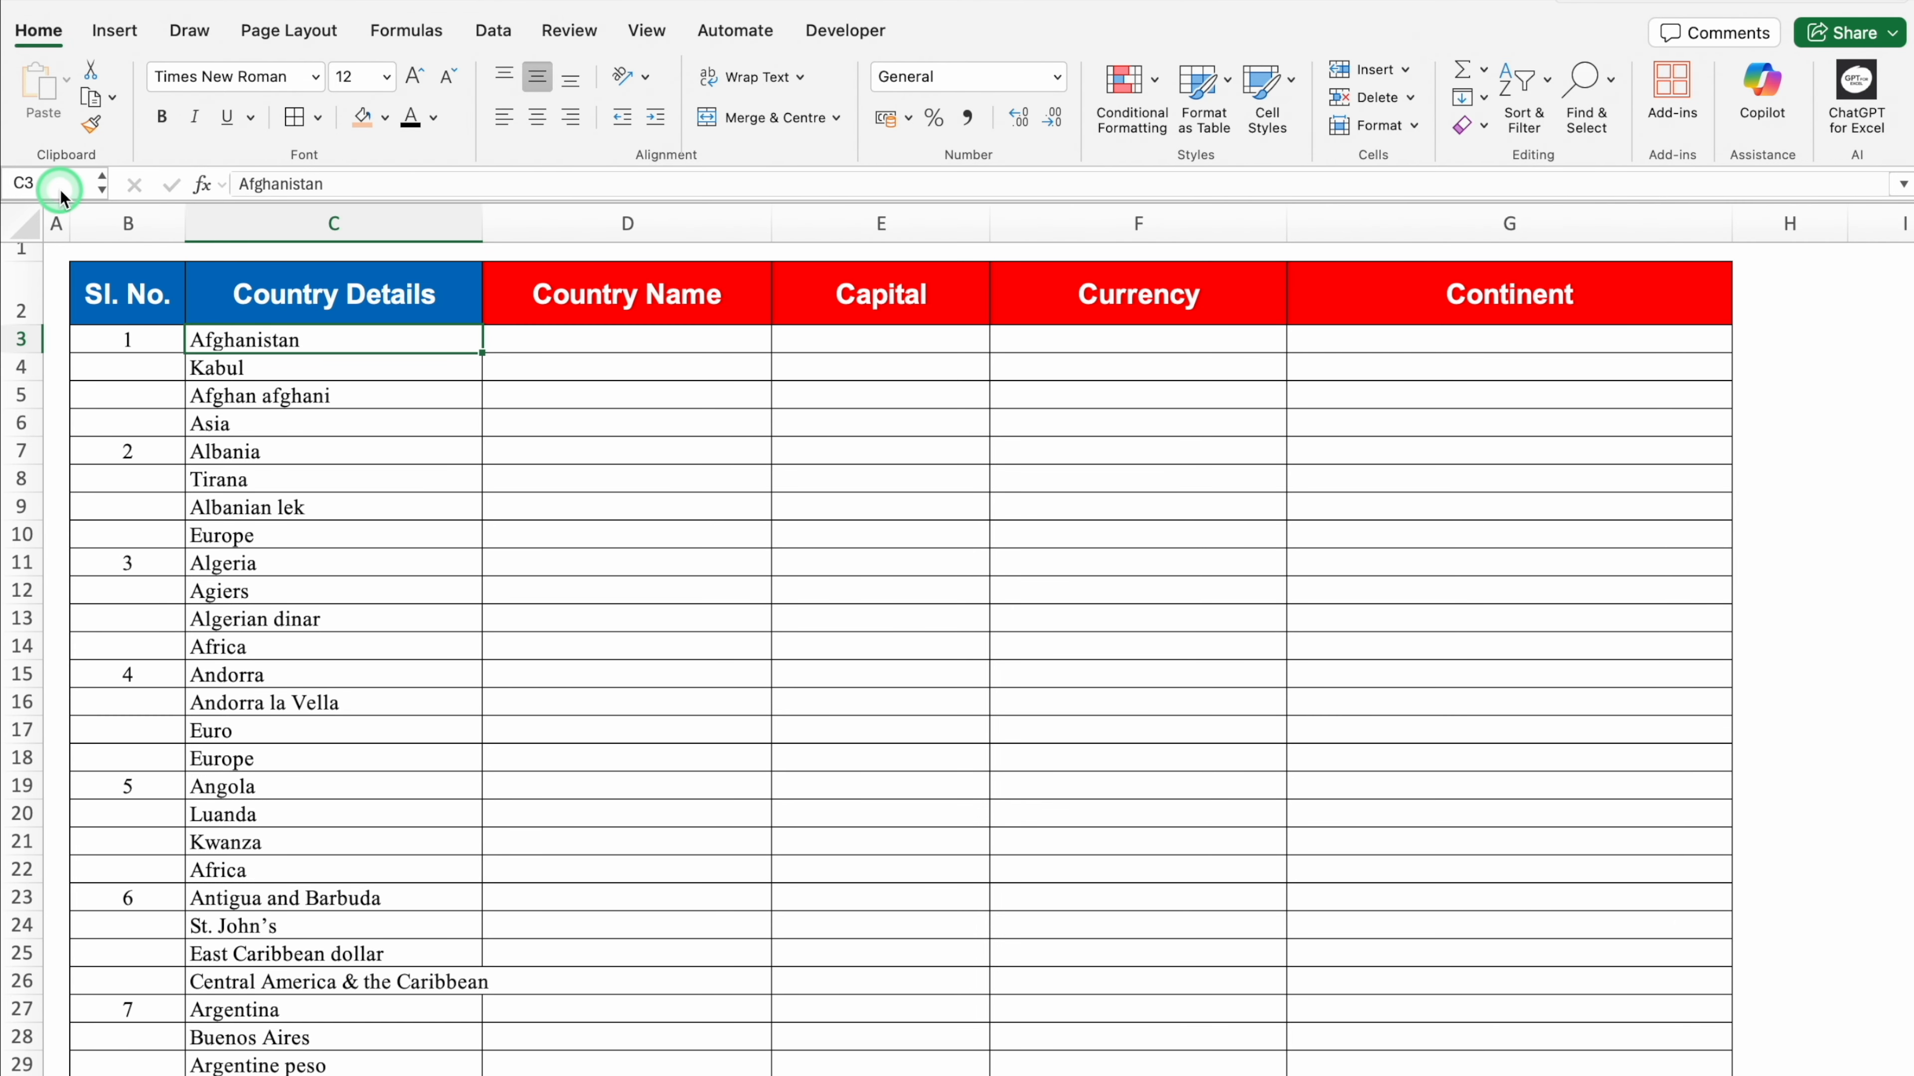
click(303, 368)
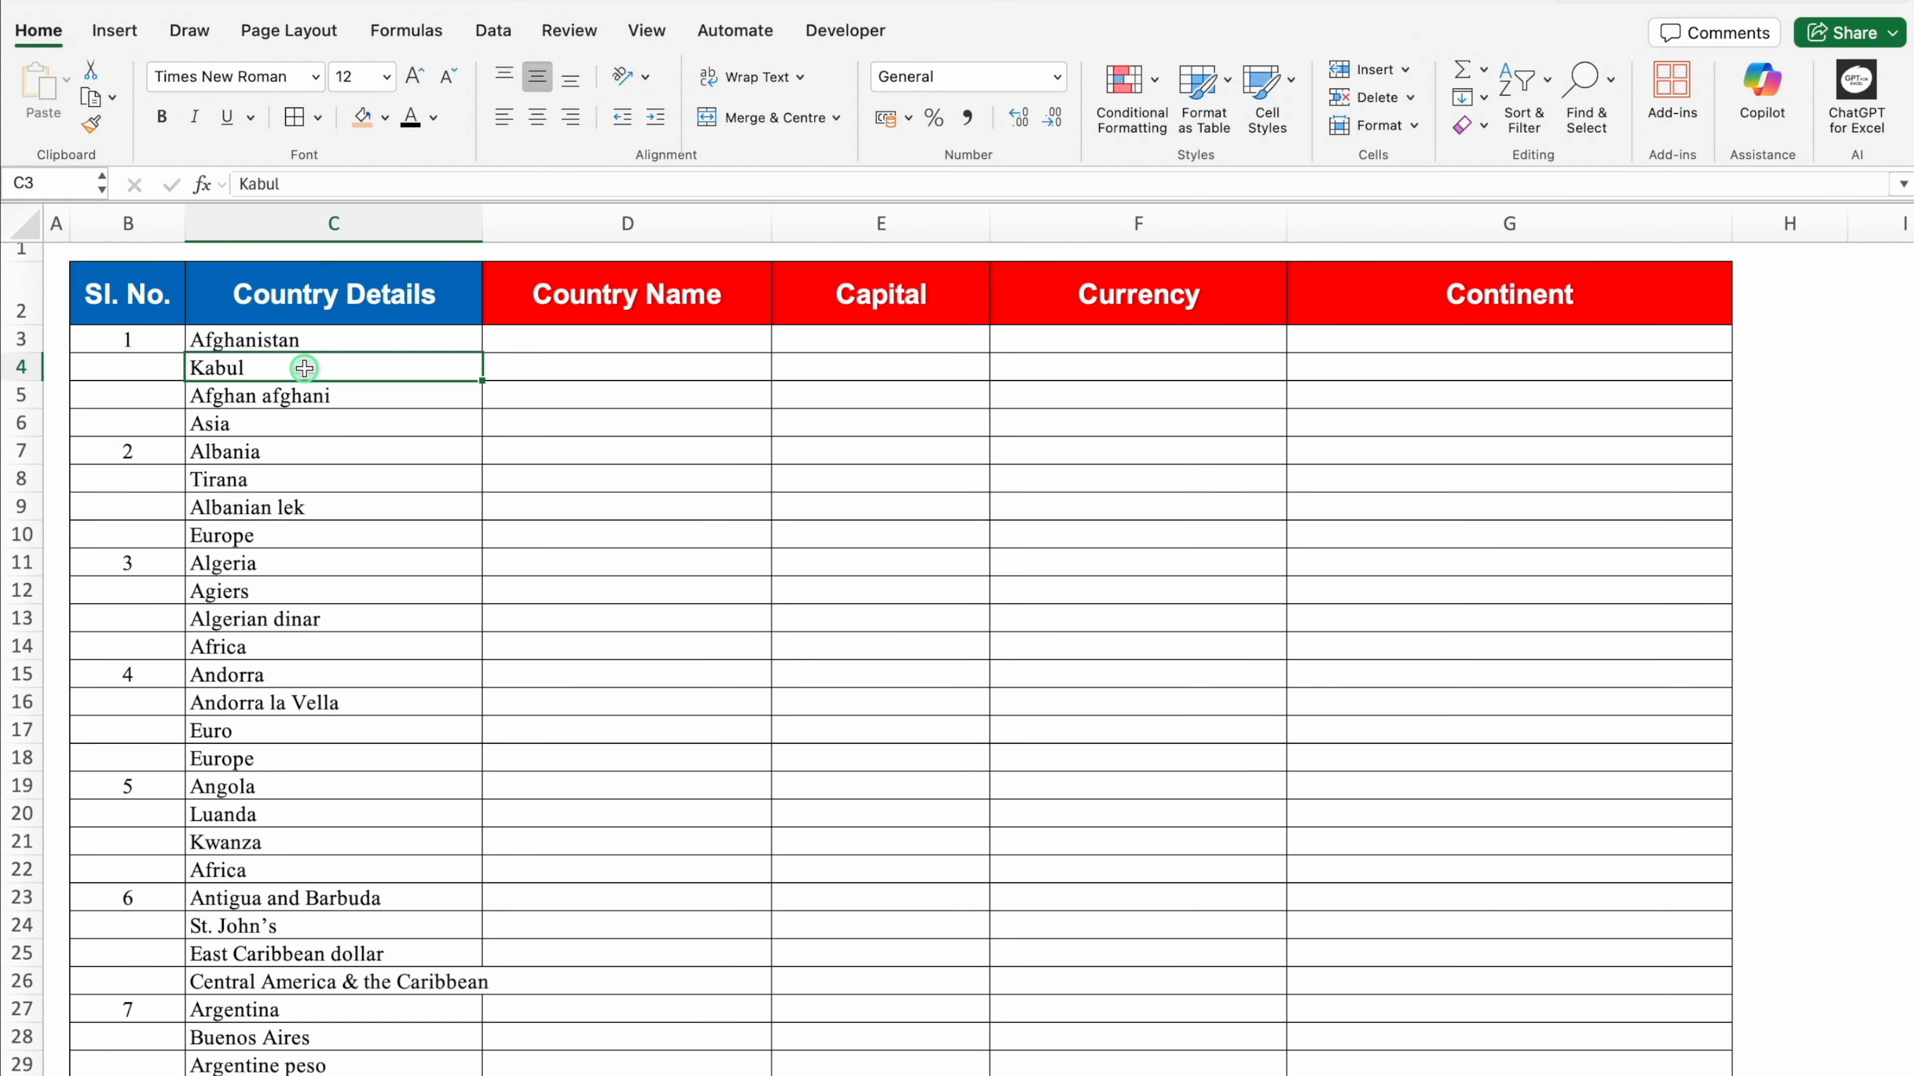
click(310, 395)
click(324, 428)
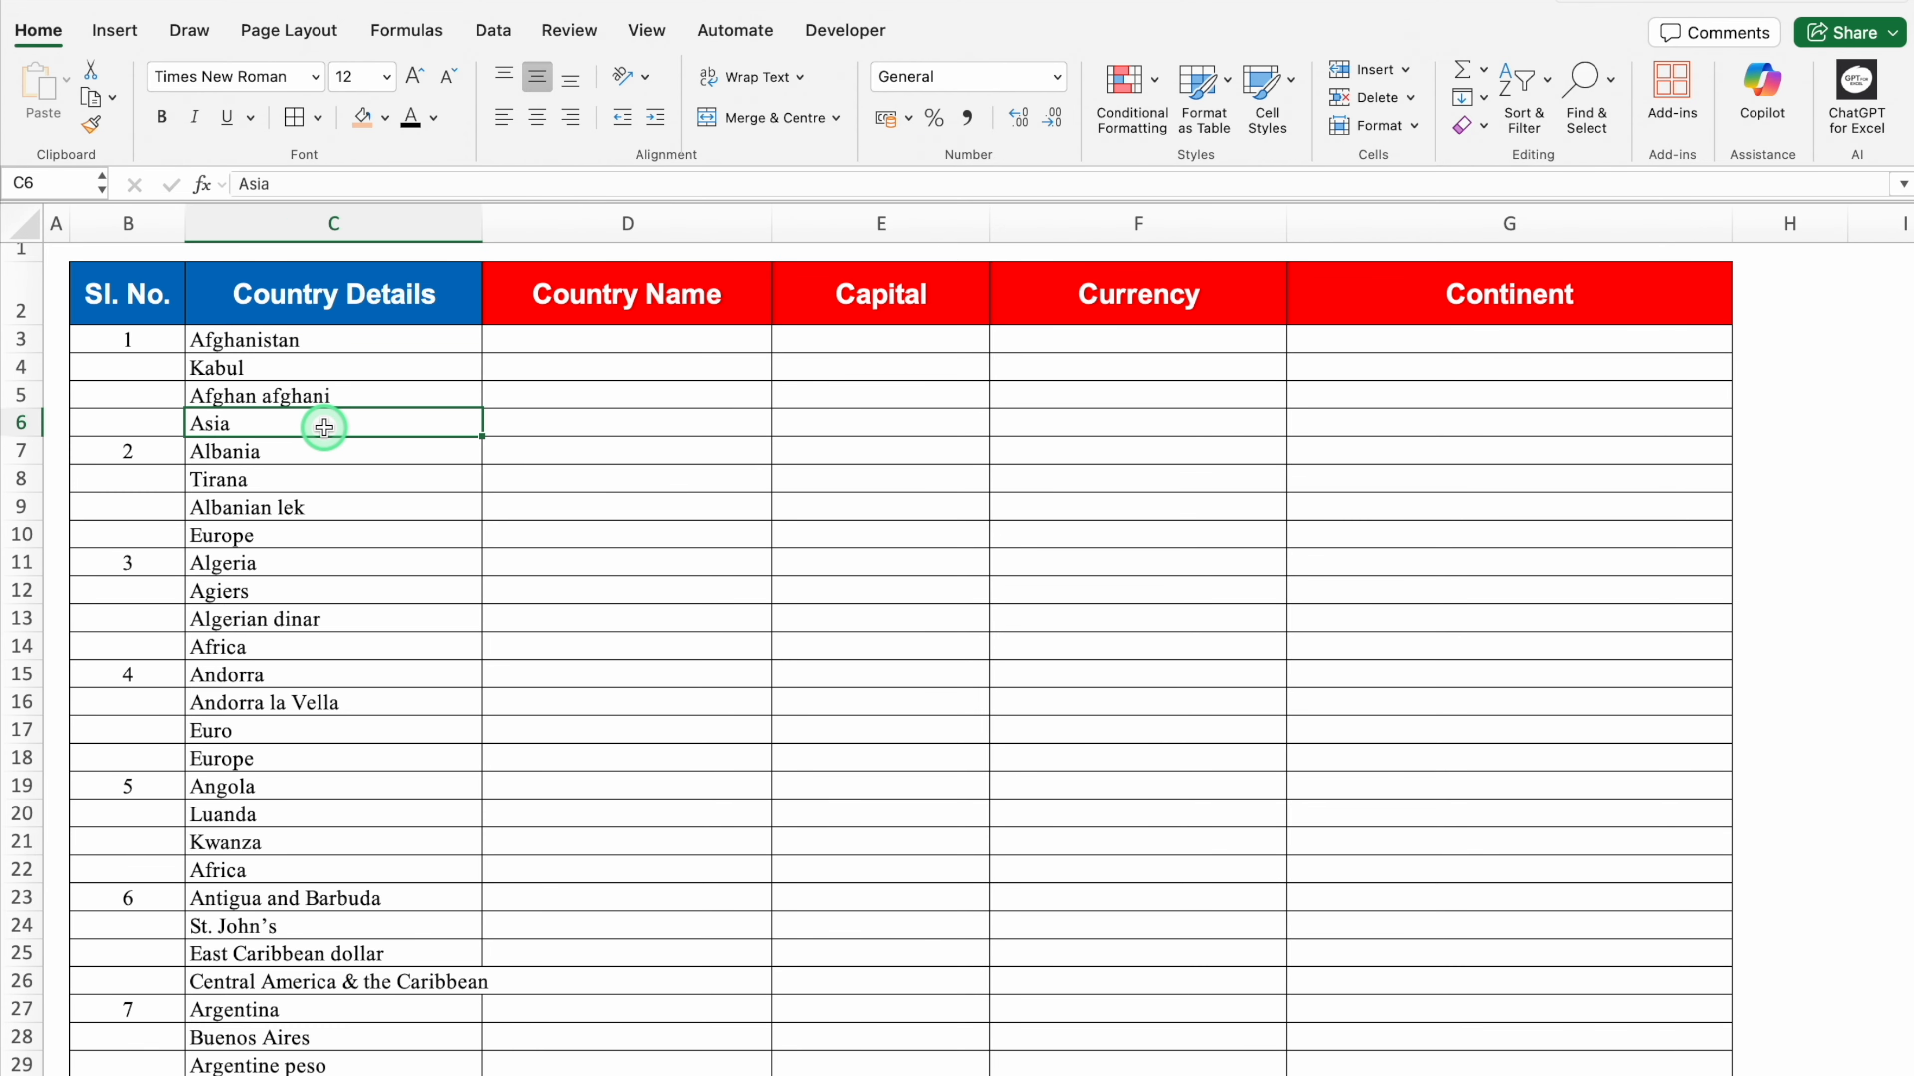
click(312, 452)
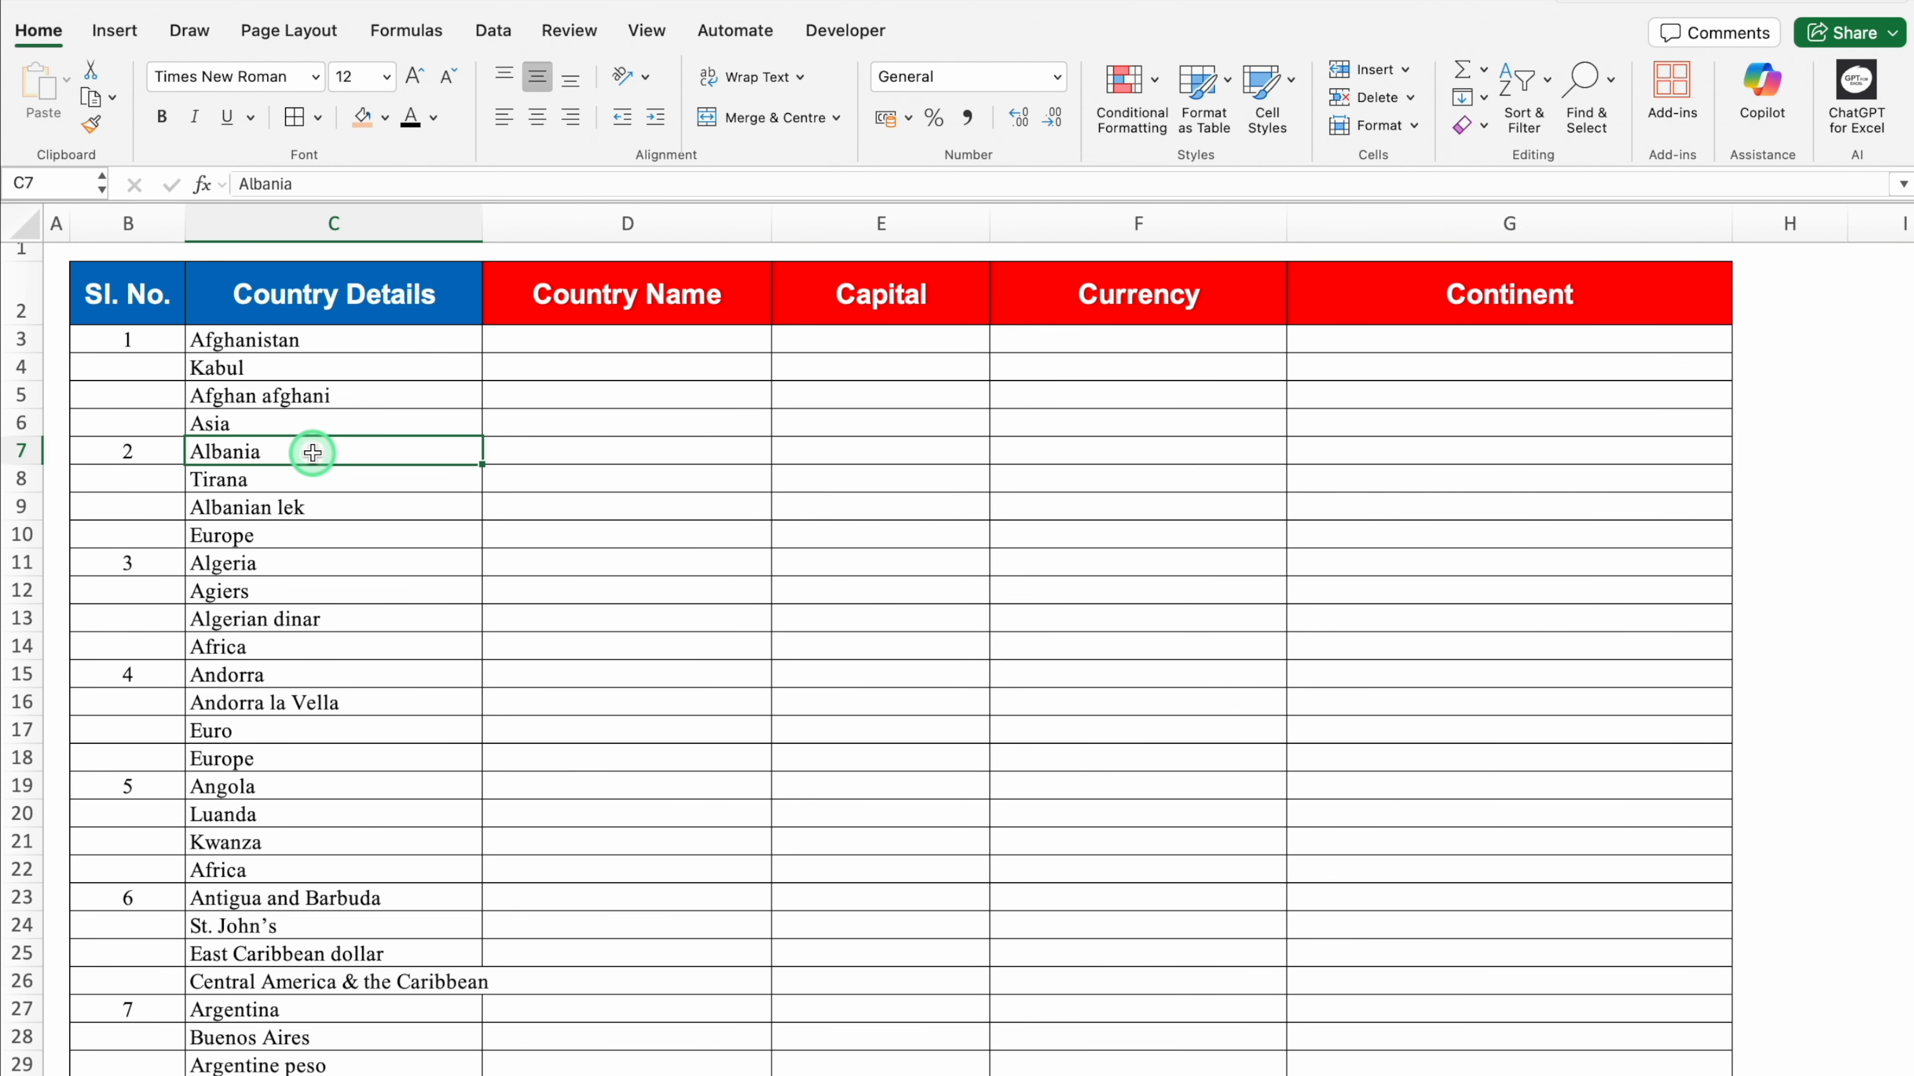
click(317, 340)
click(325, 368)
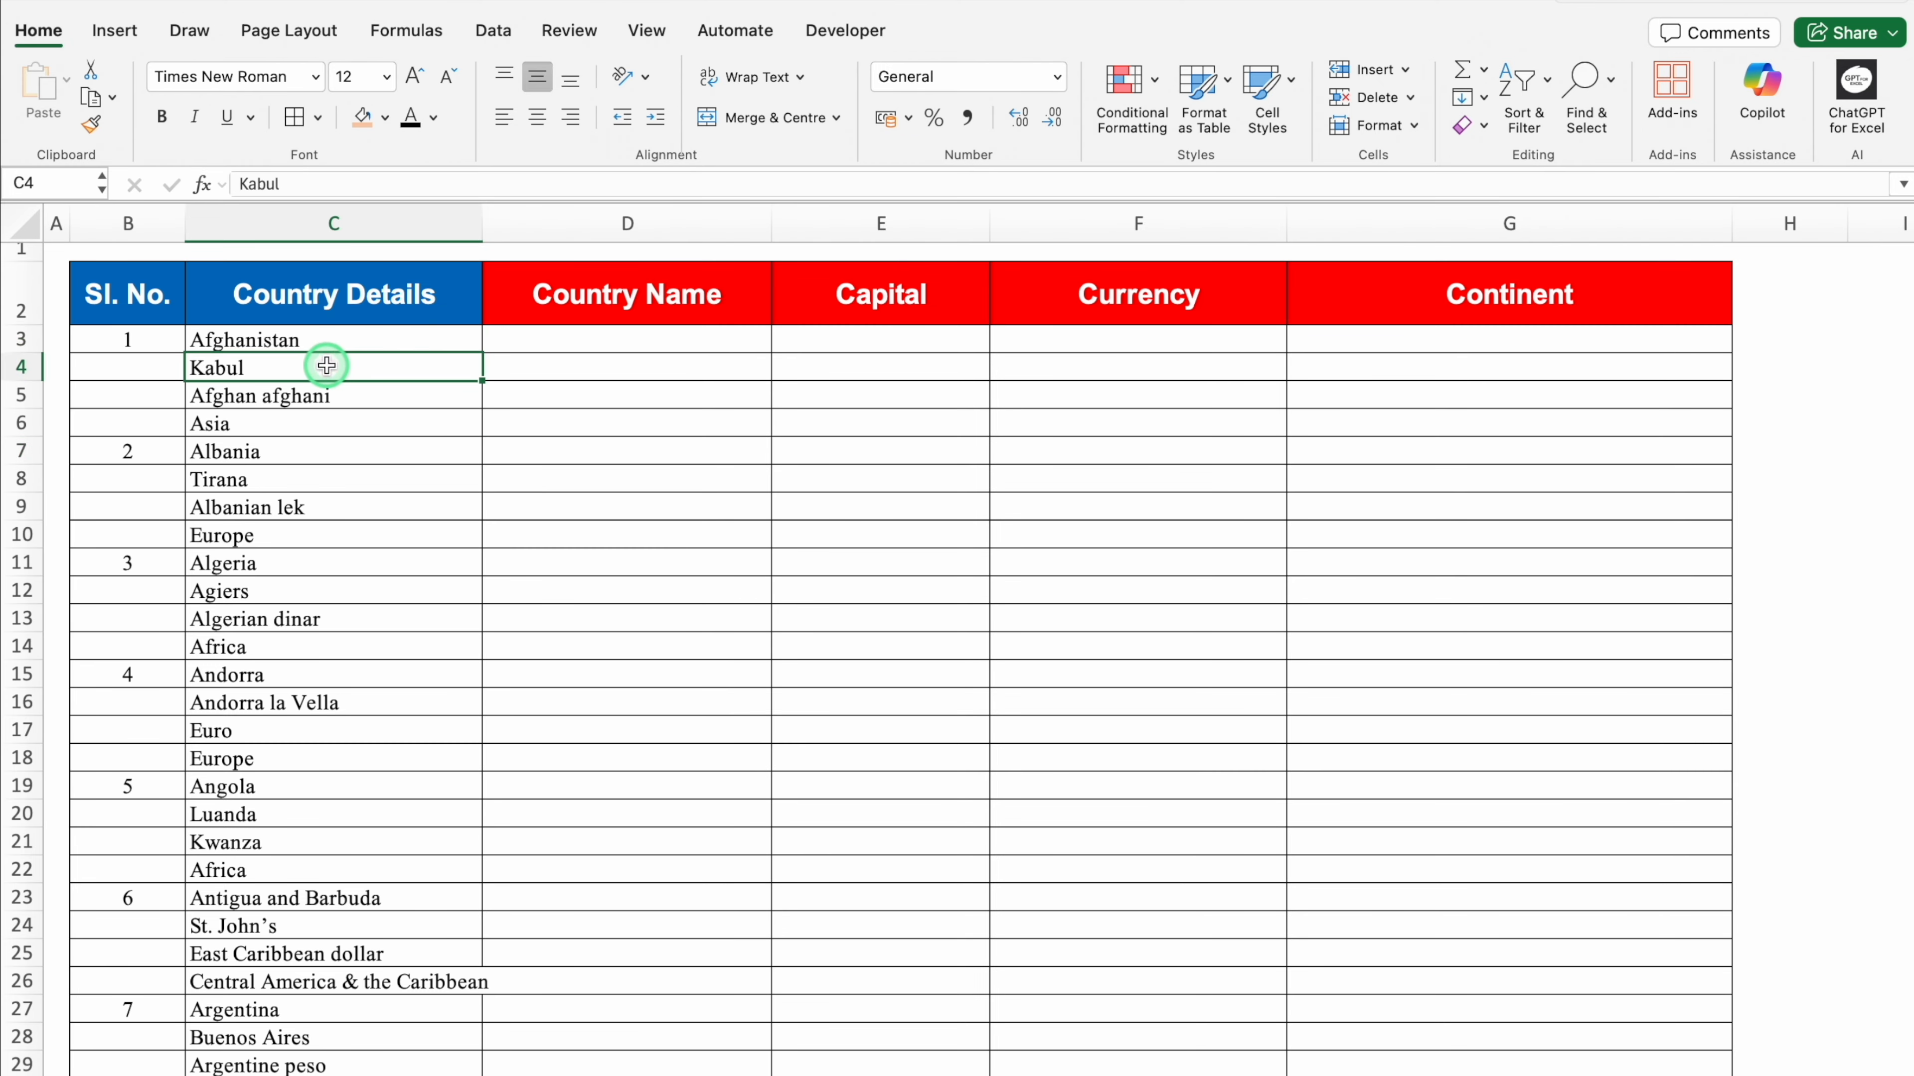
click(336, 394)
click(341, 427)
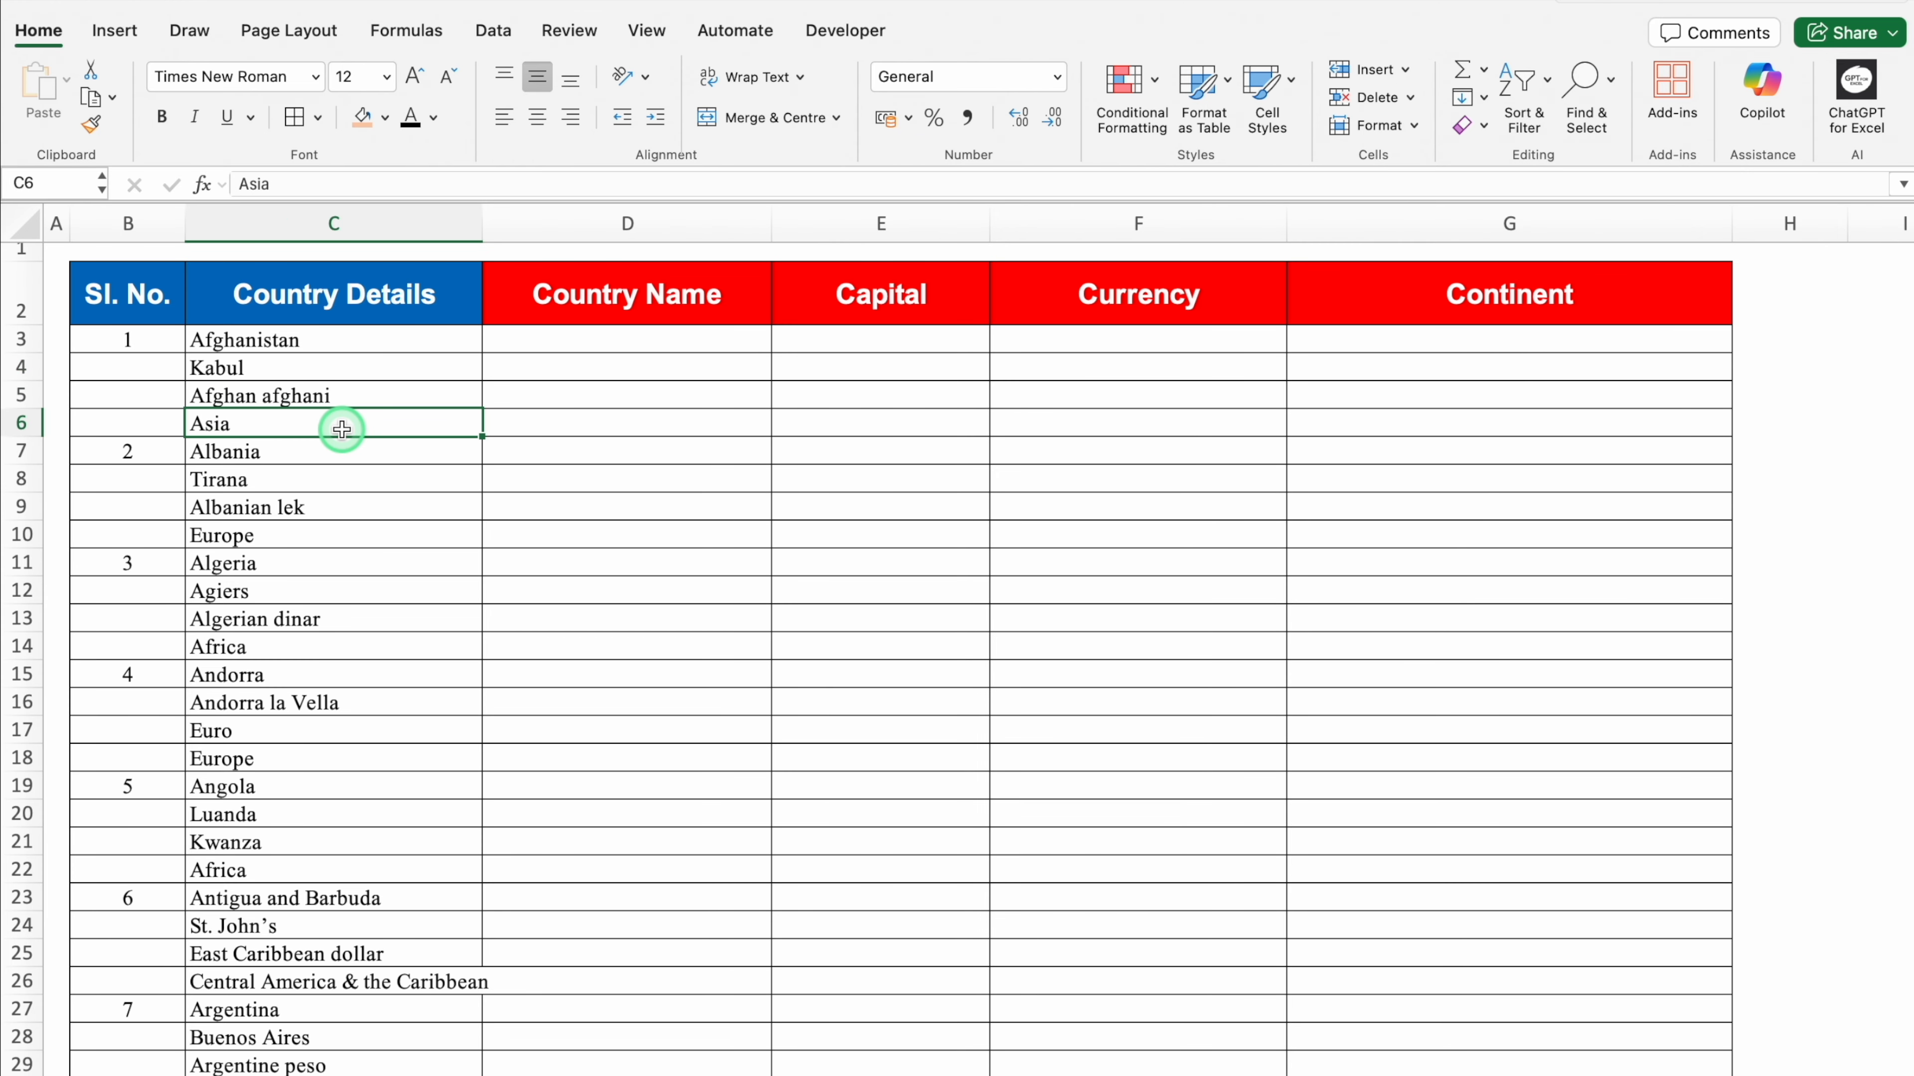
Enter the plain text reference C3 in D3 under Country Name and fill it across to G3 as a series
click(554, 339)
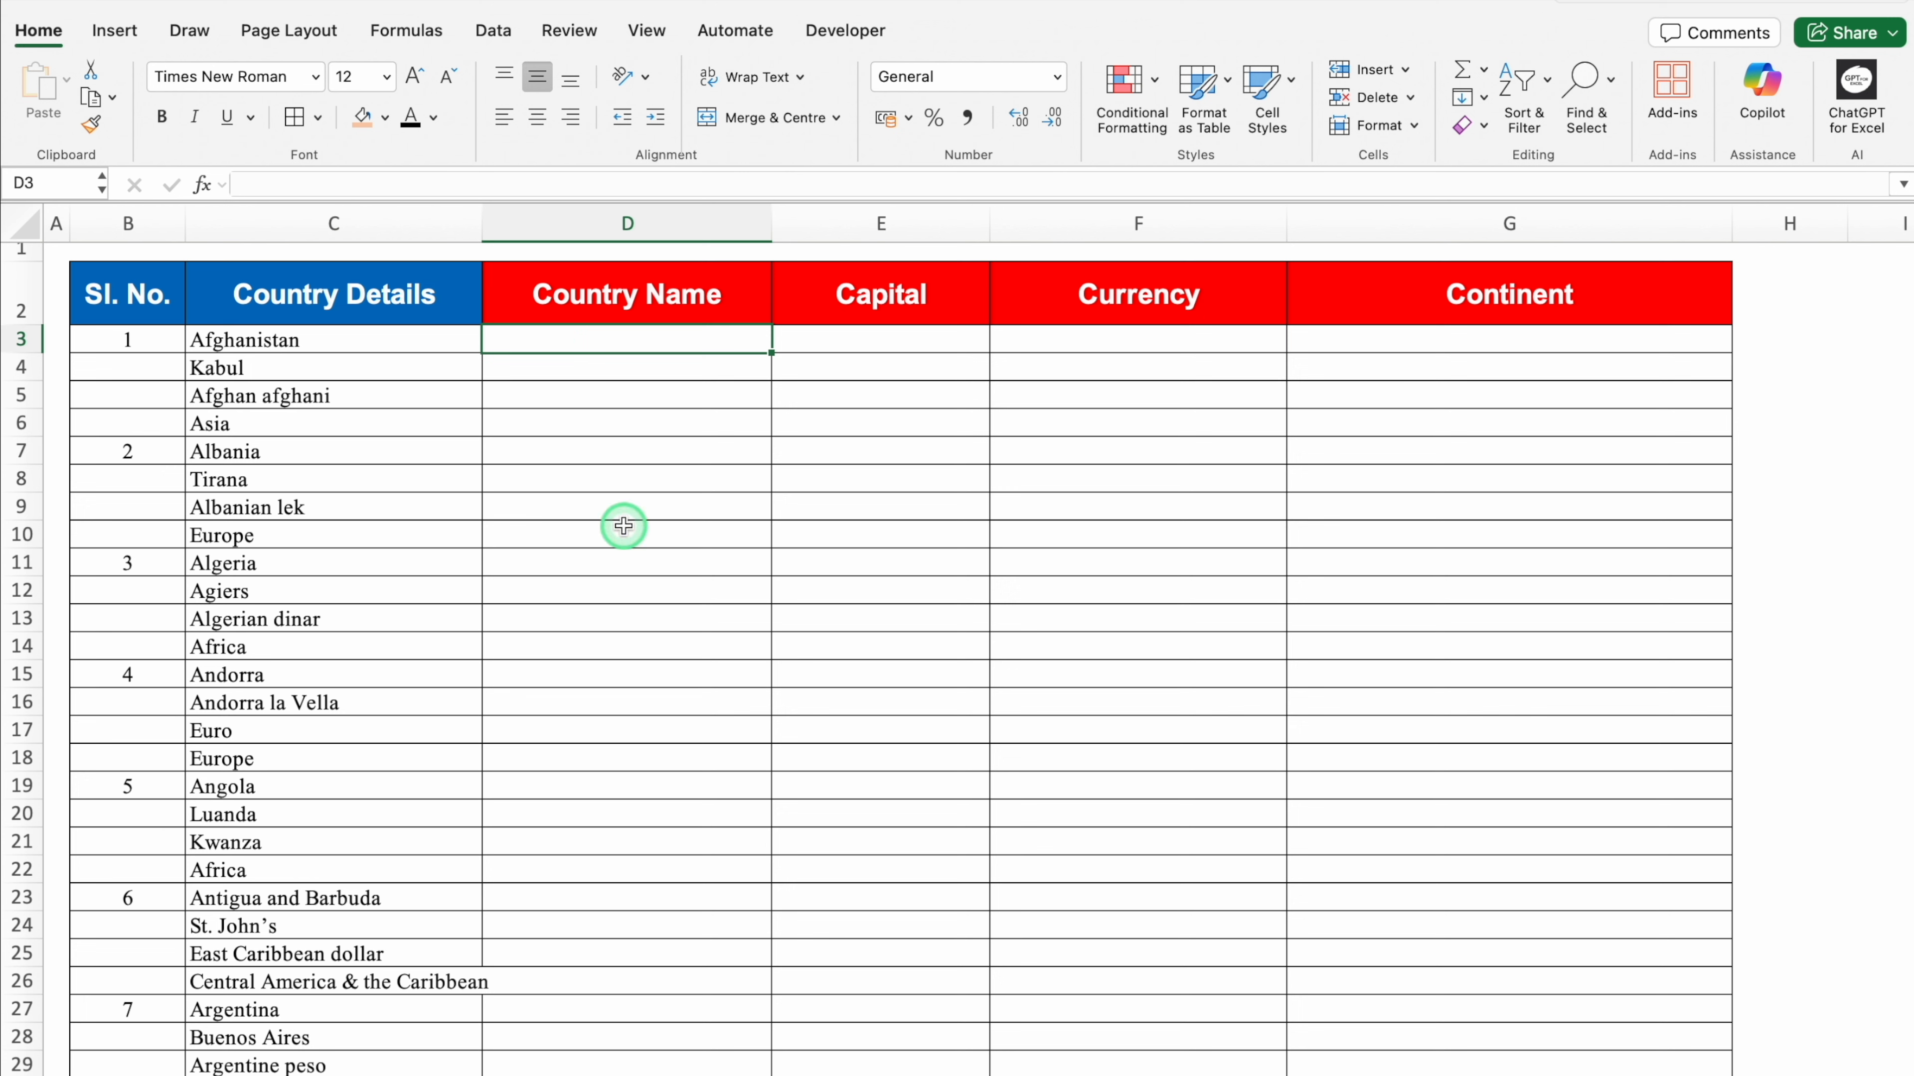
text(C3)
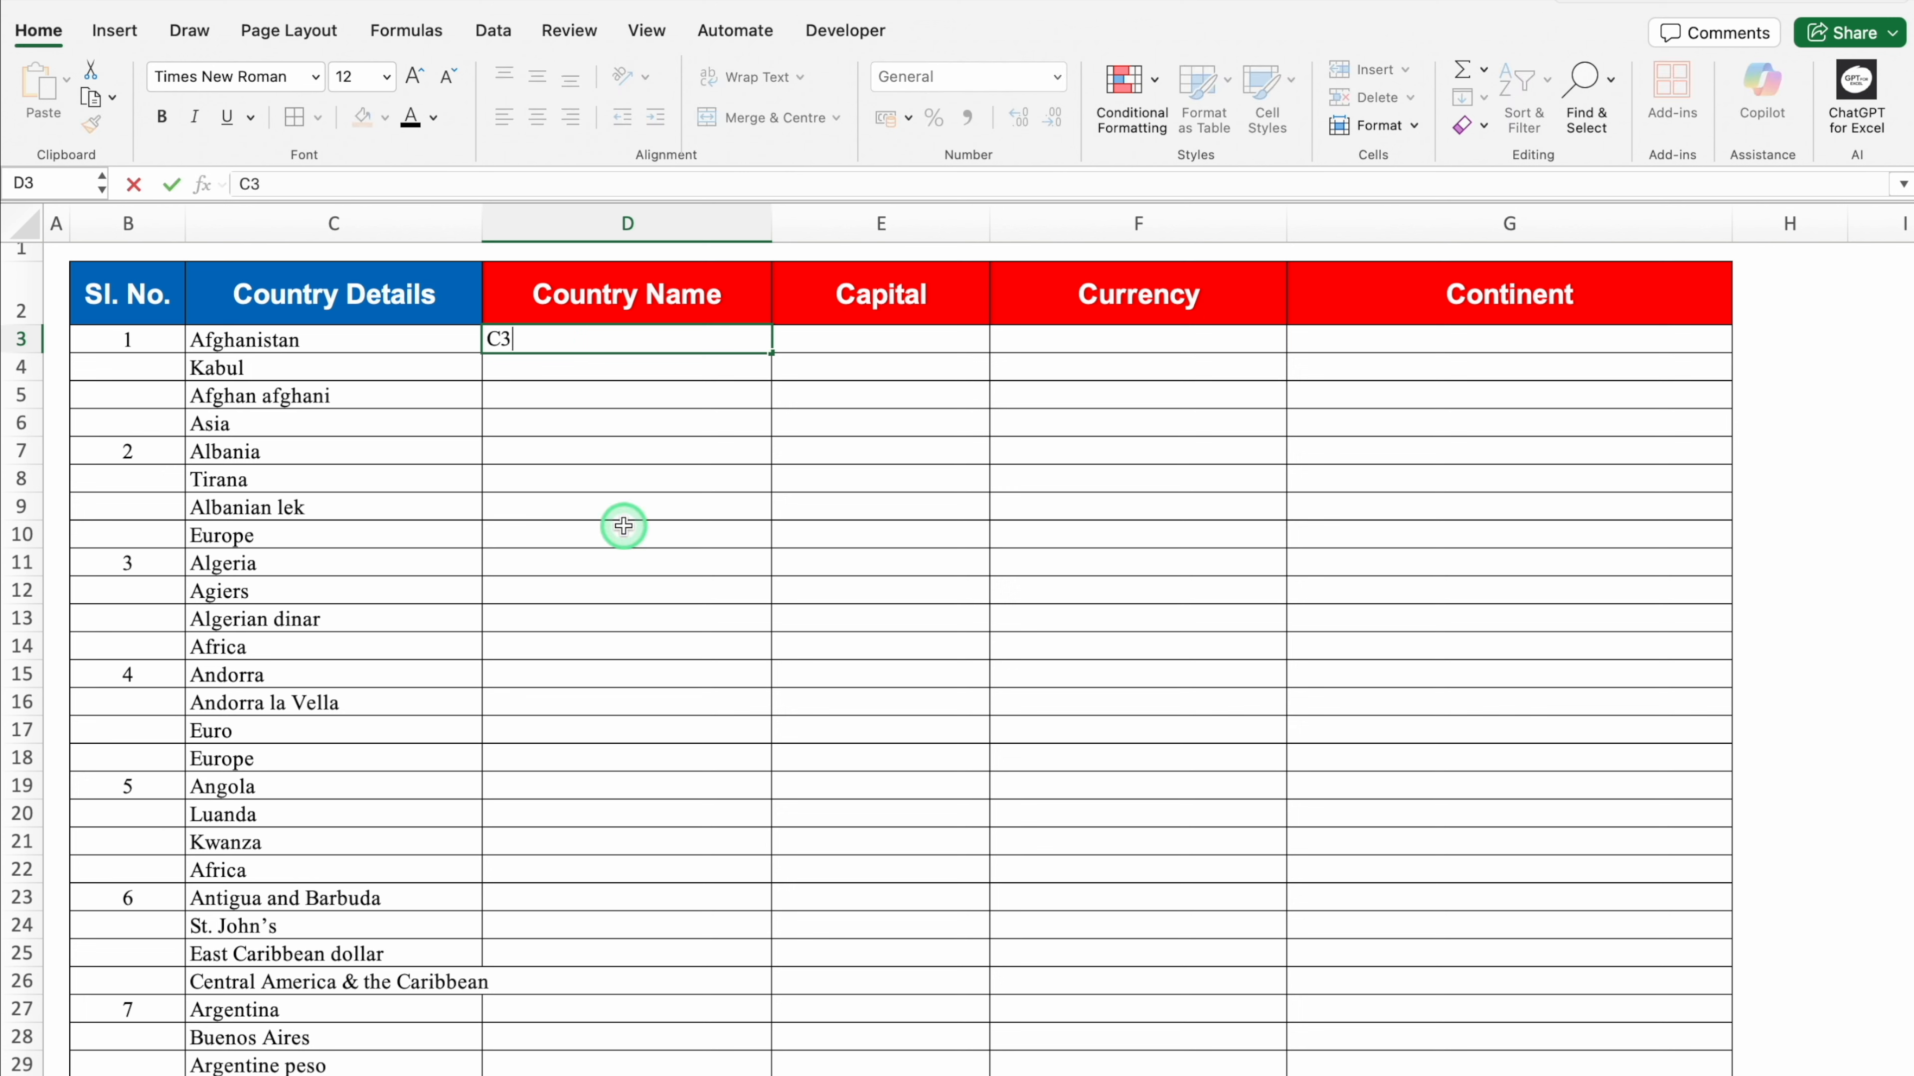
key(Return)
click(654, 340)
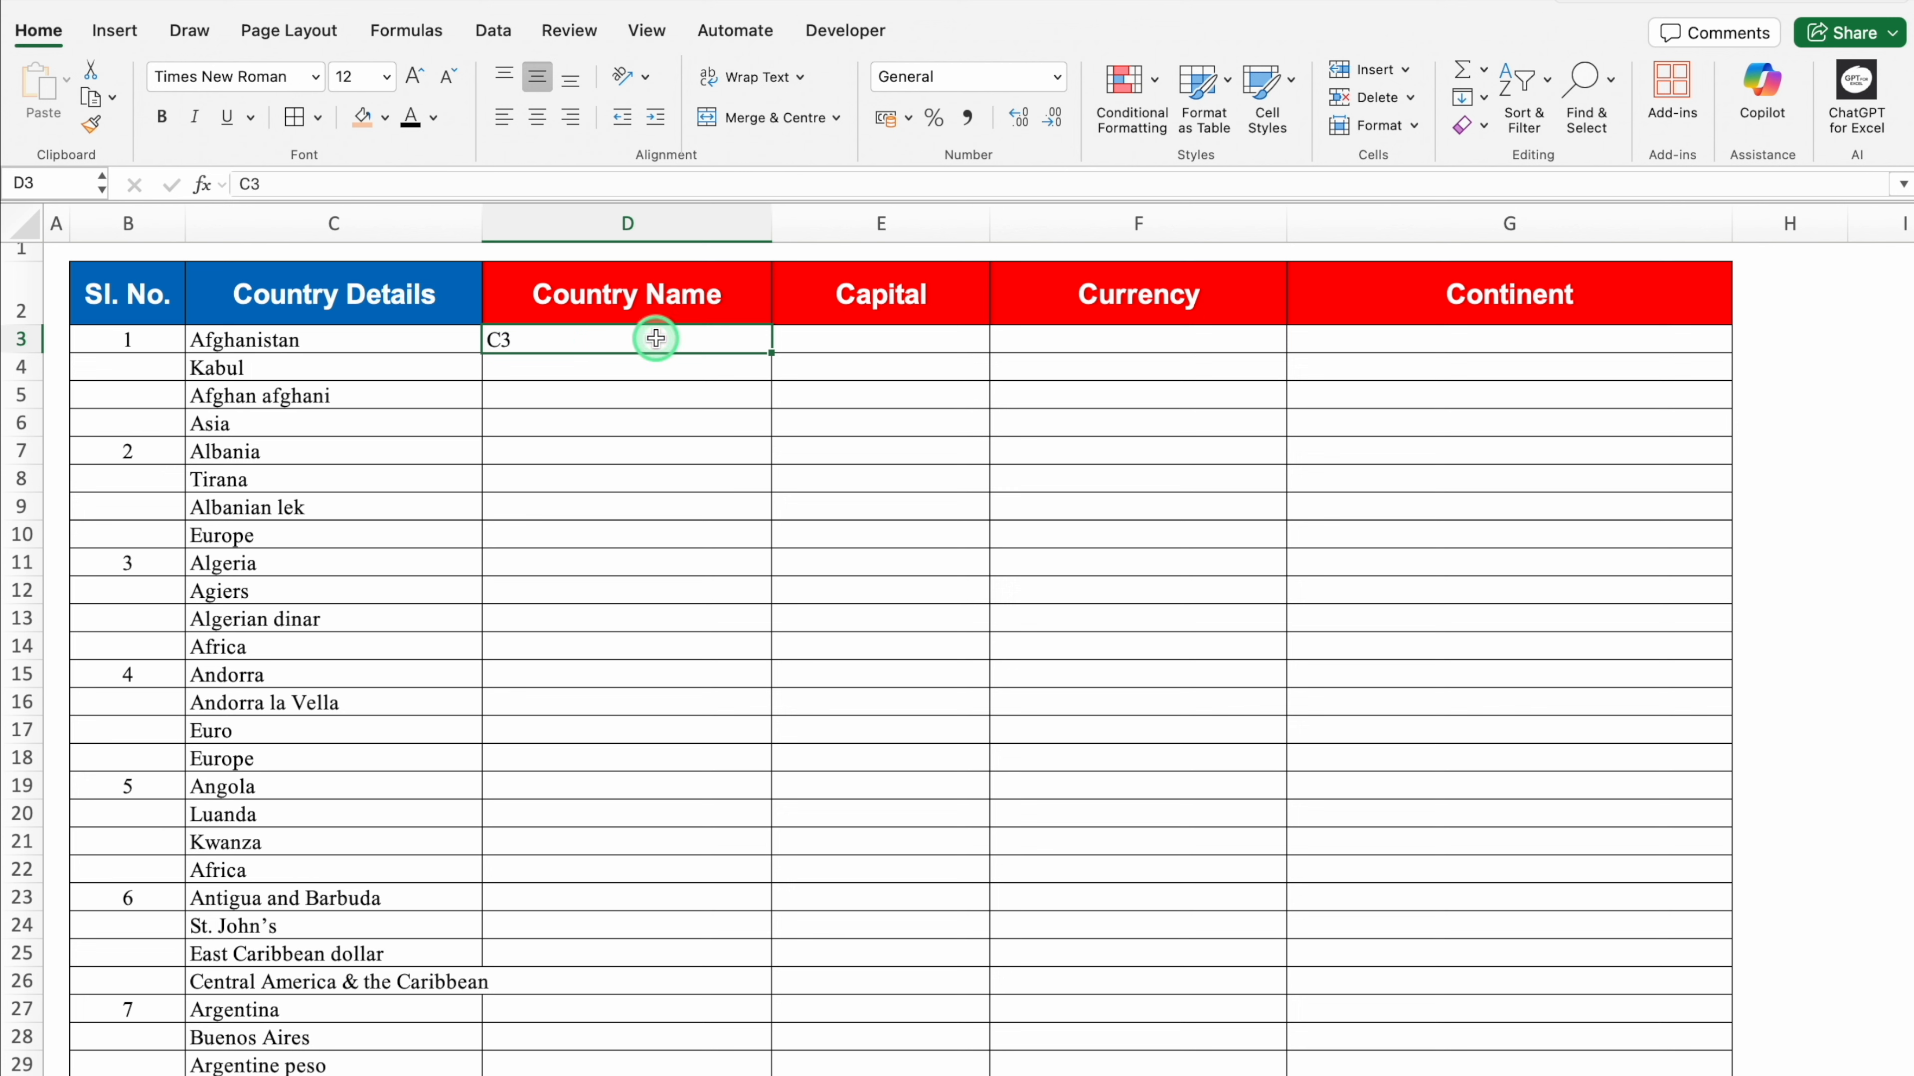
drag(772, 355, 1571, 377)
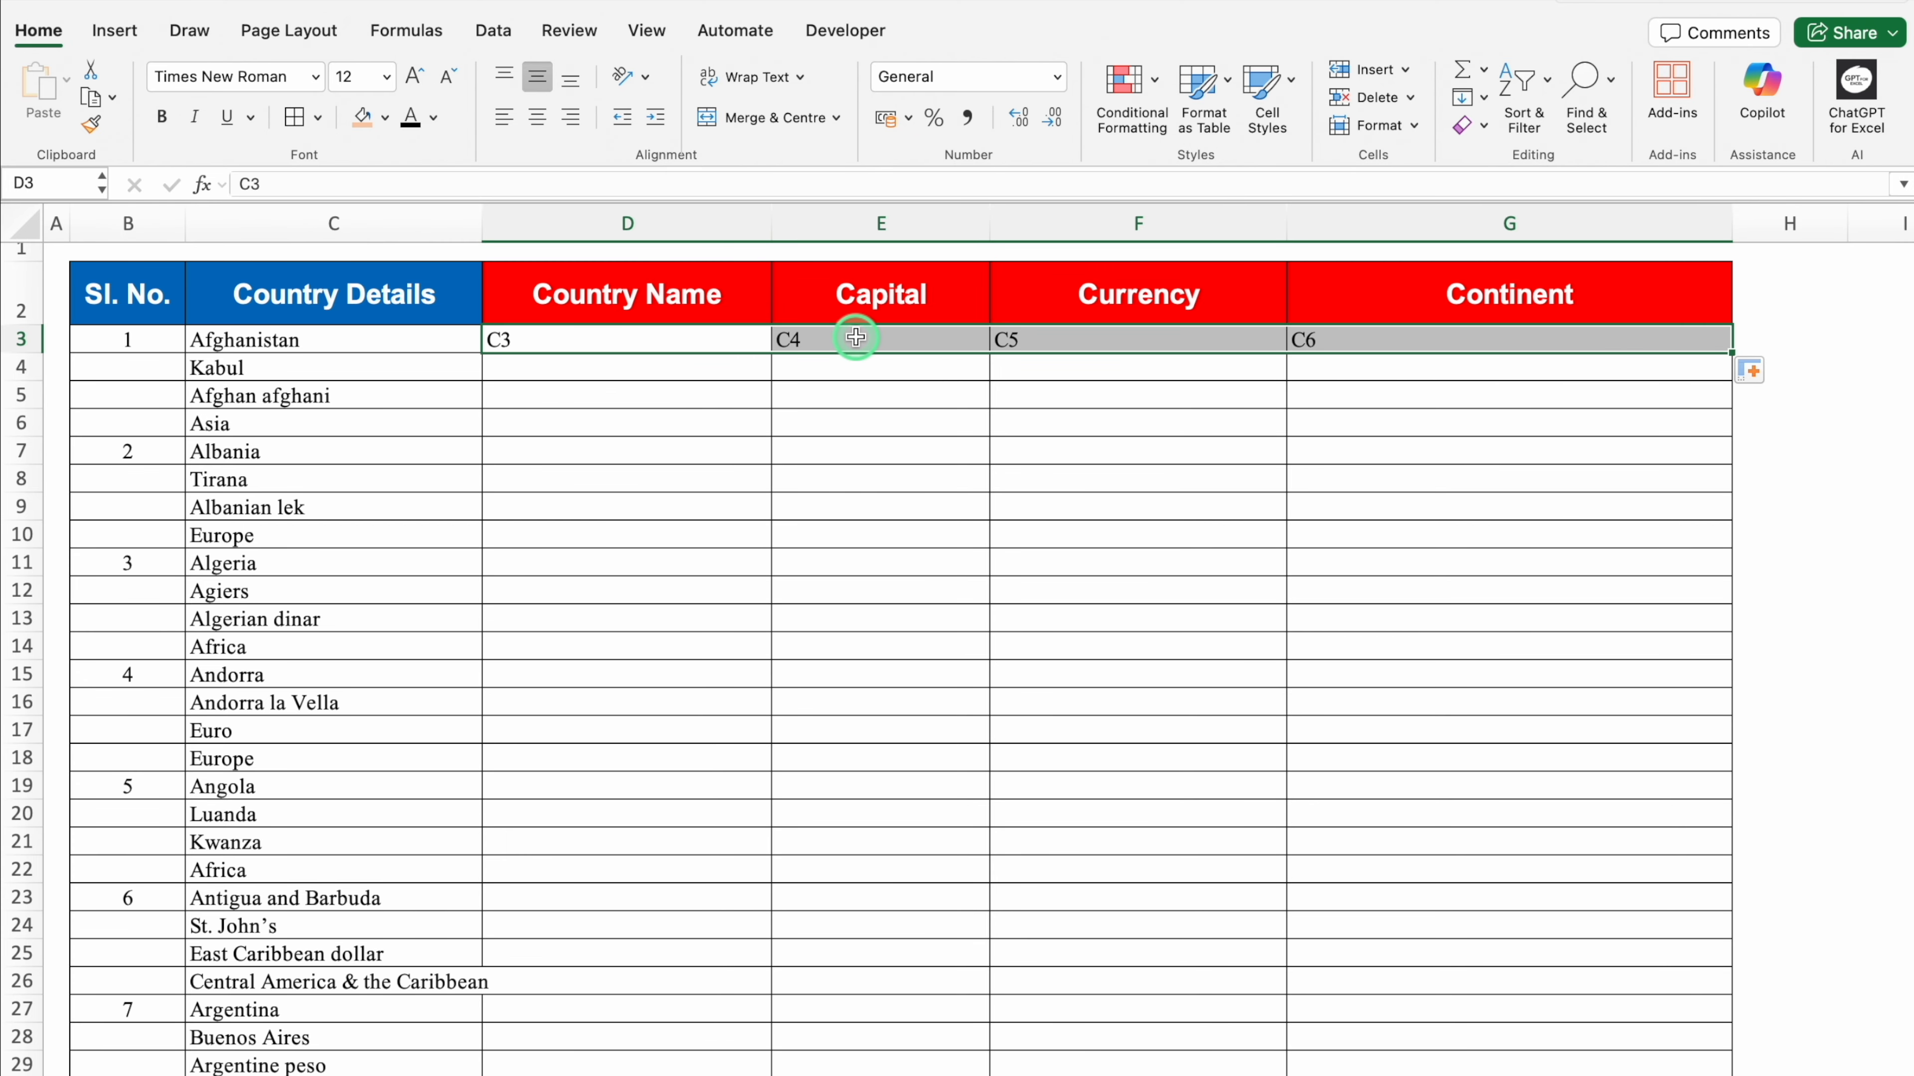
Enter the plain text reference C7 in D4 as the second country's name reference
click(585, 368)
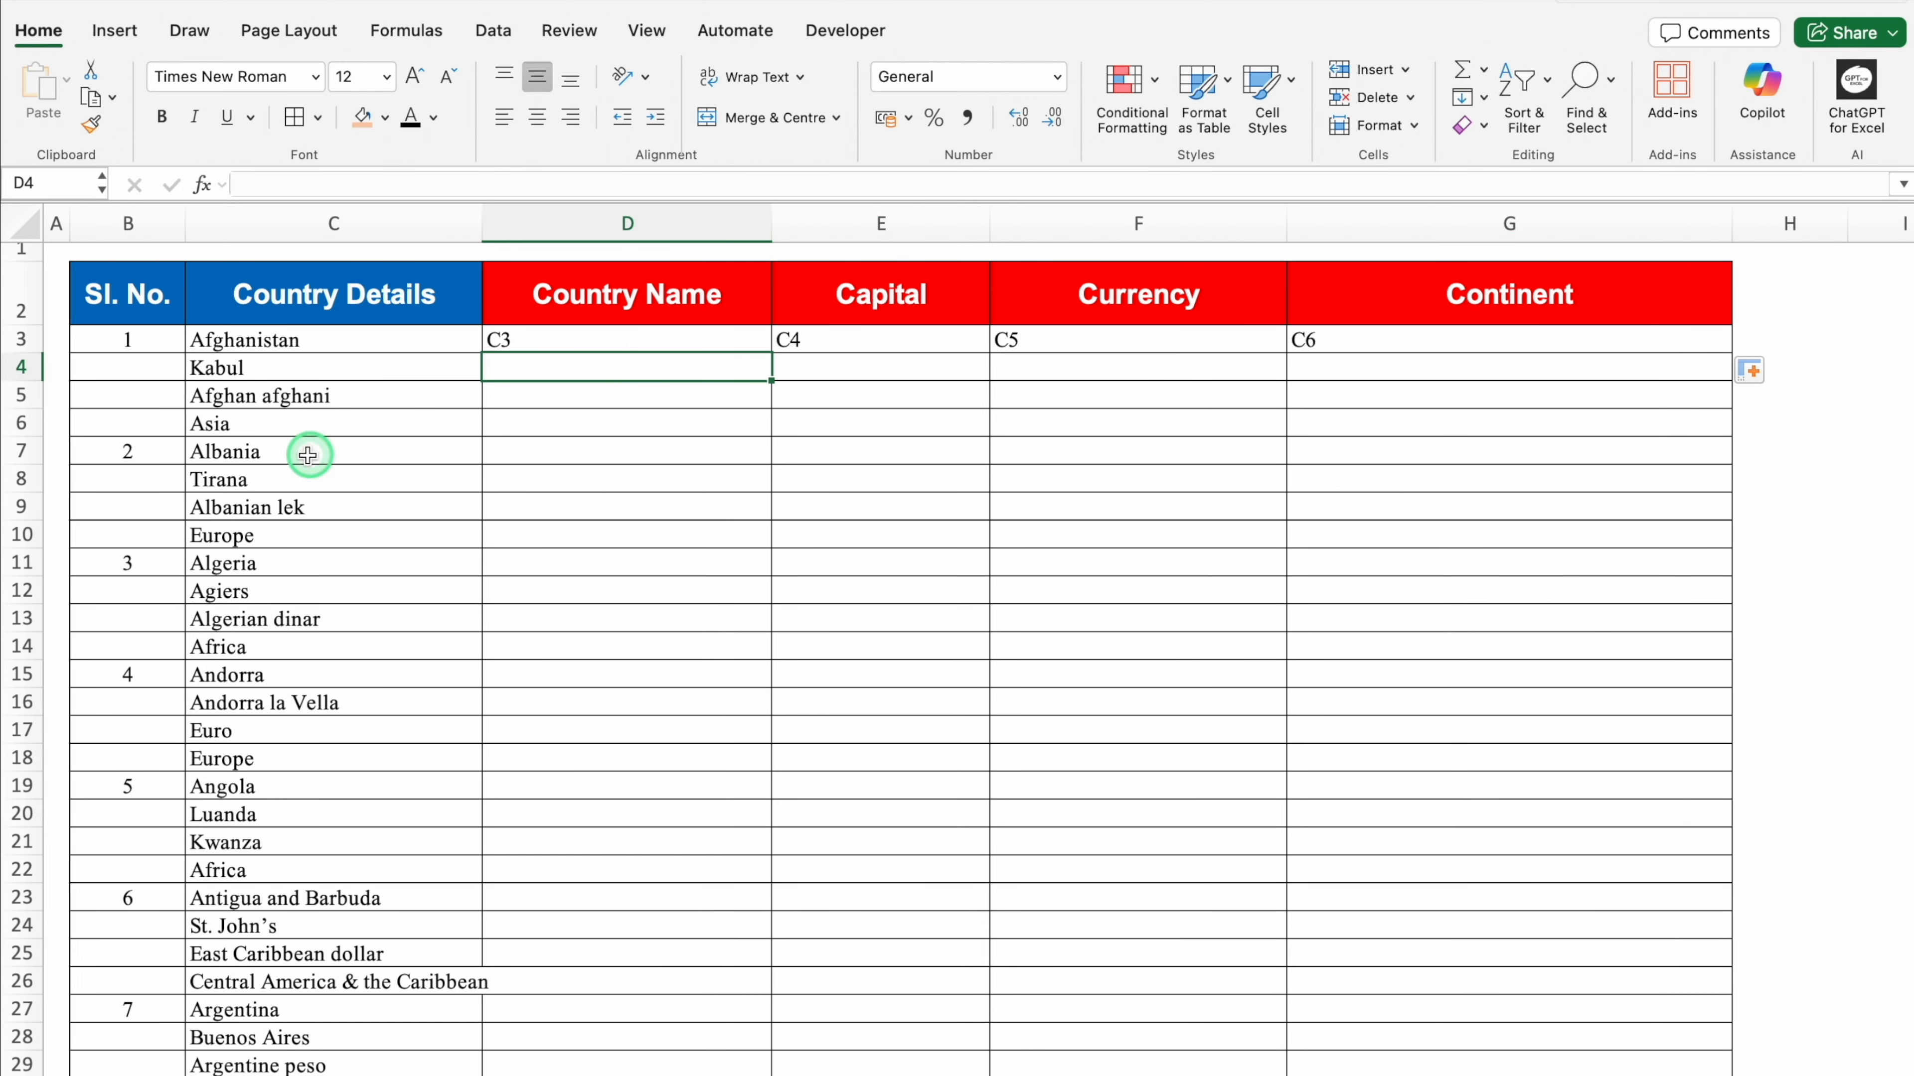
click(285, 452)
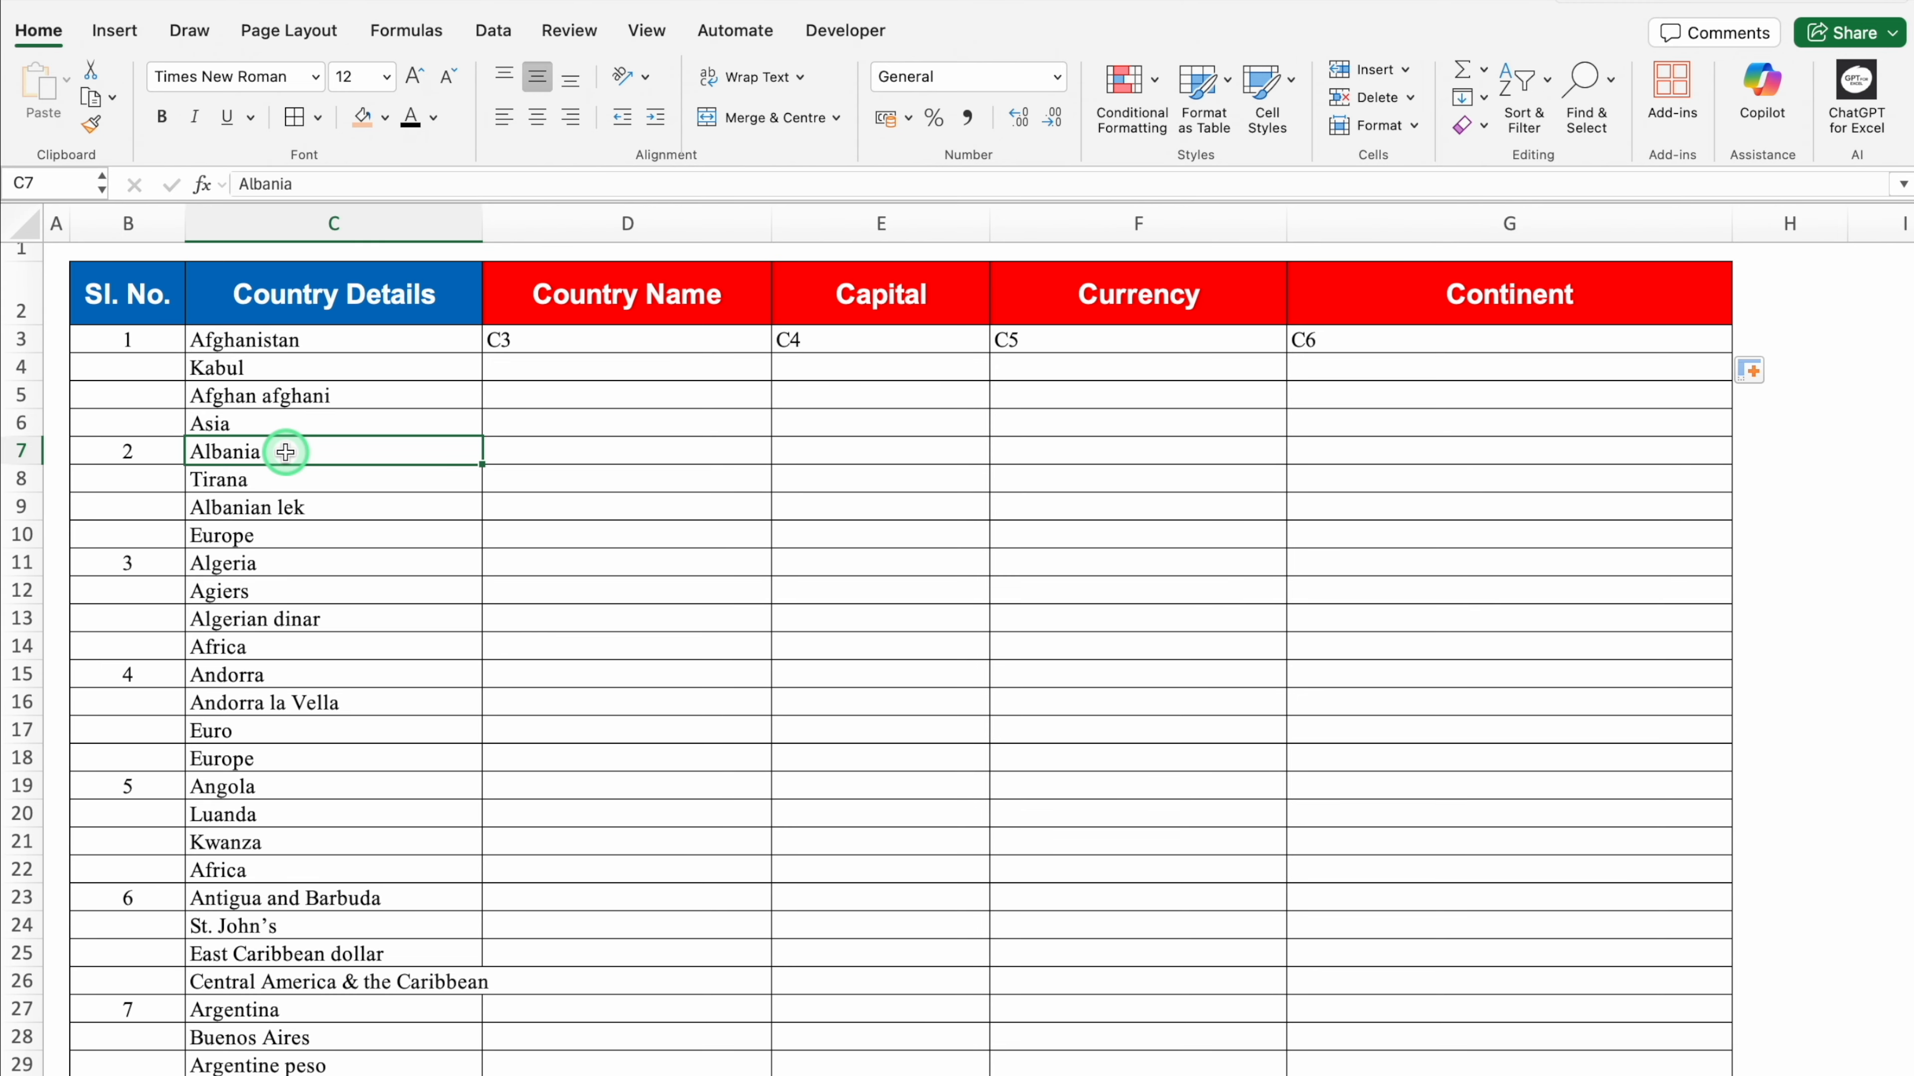
click(293, 476)
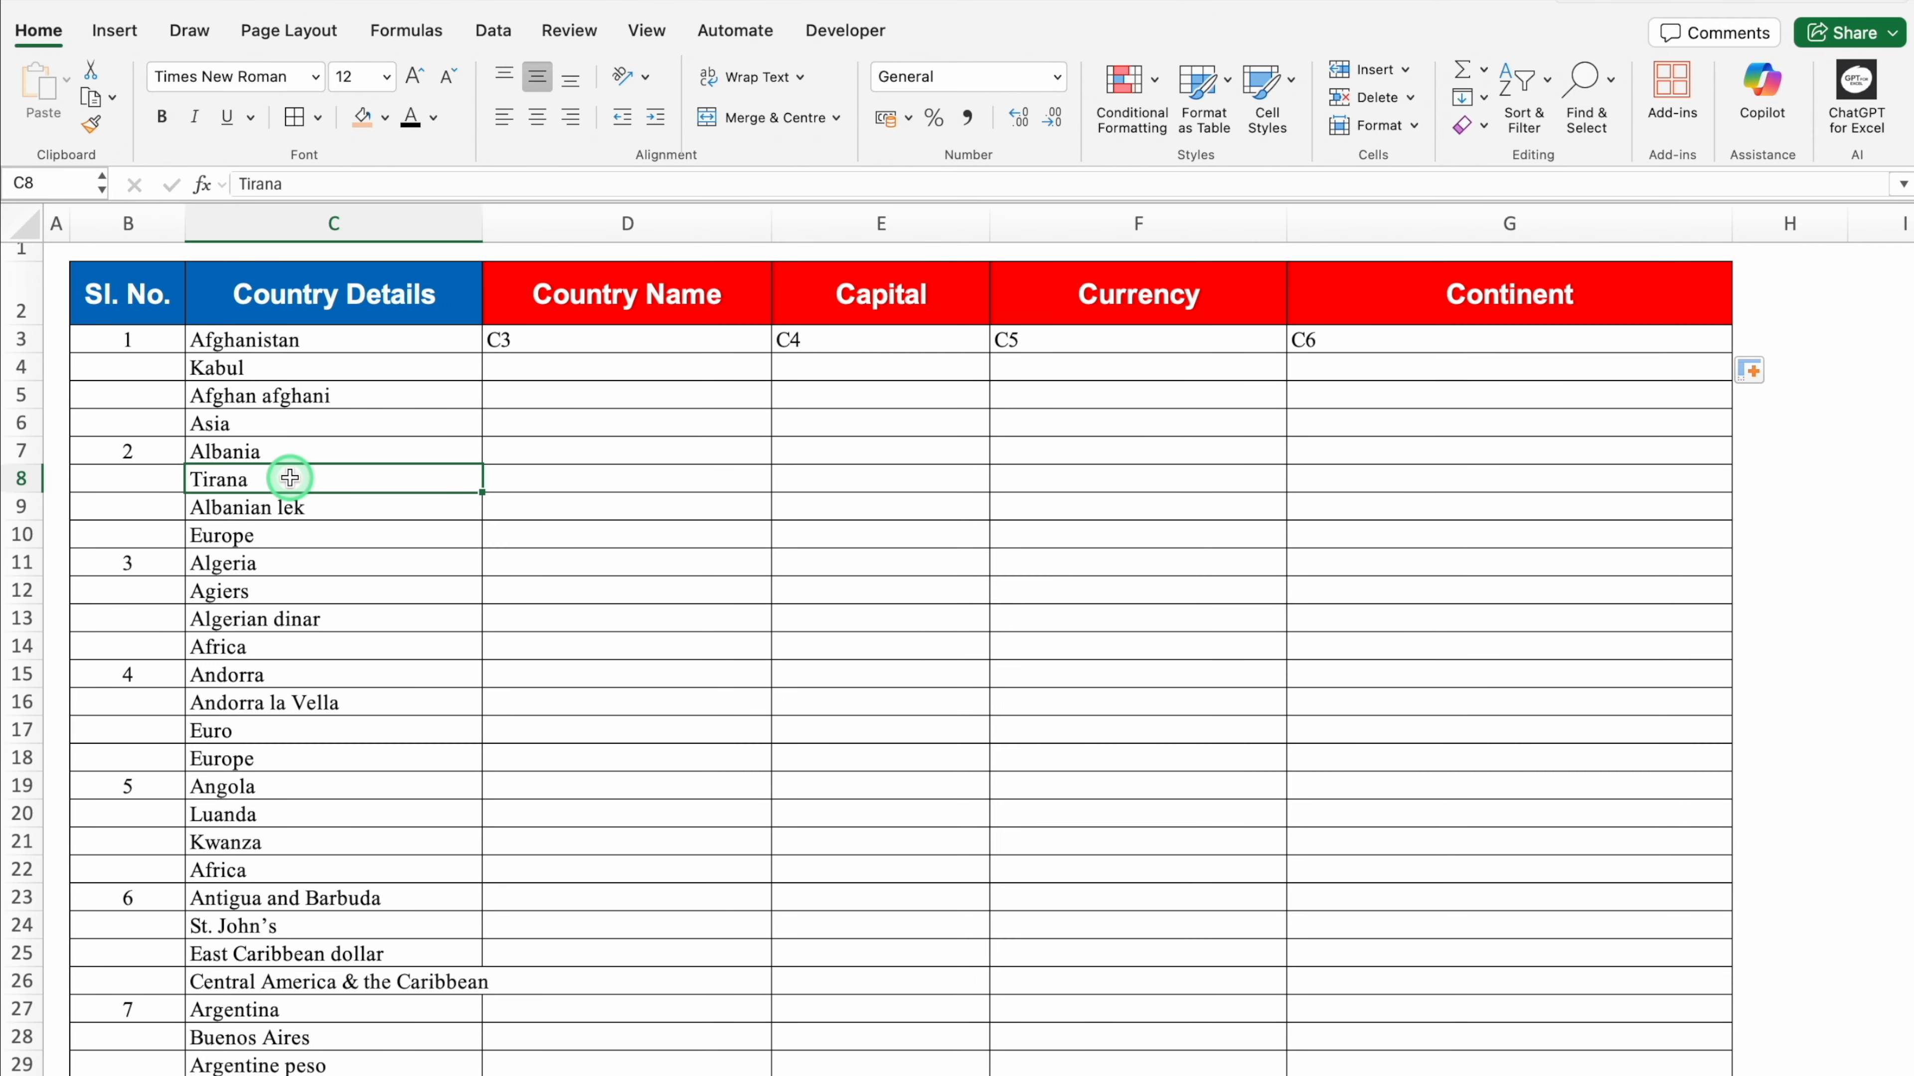
click(304, 506)
click(307, 534)
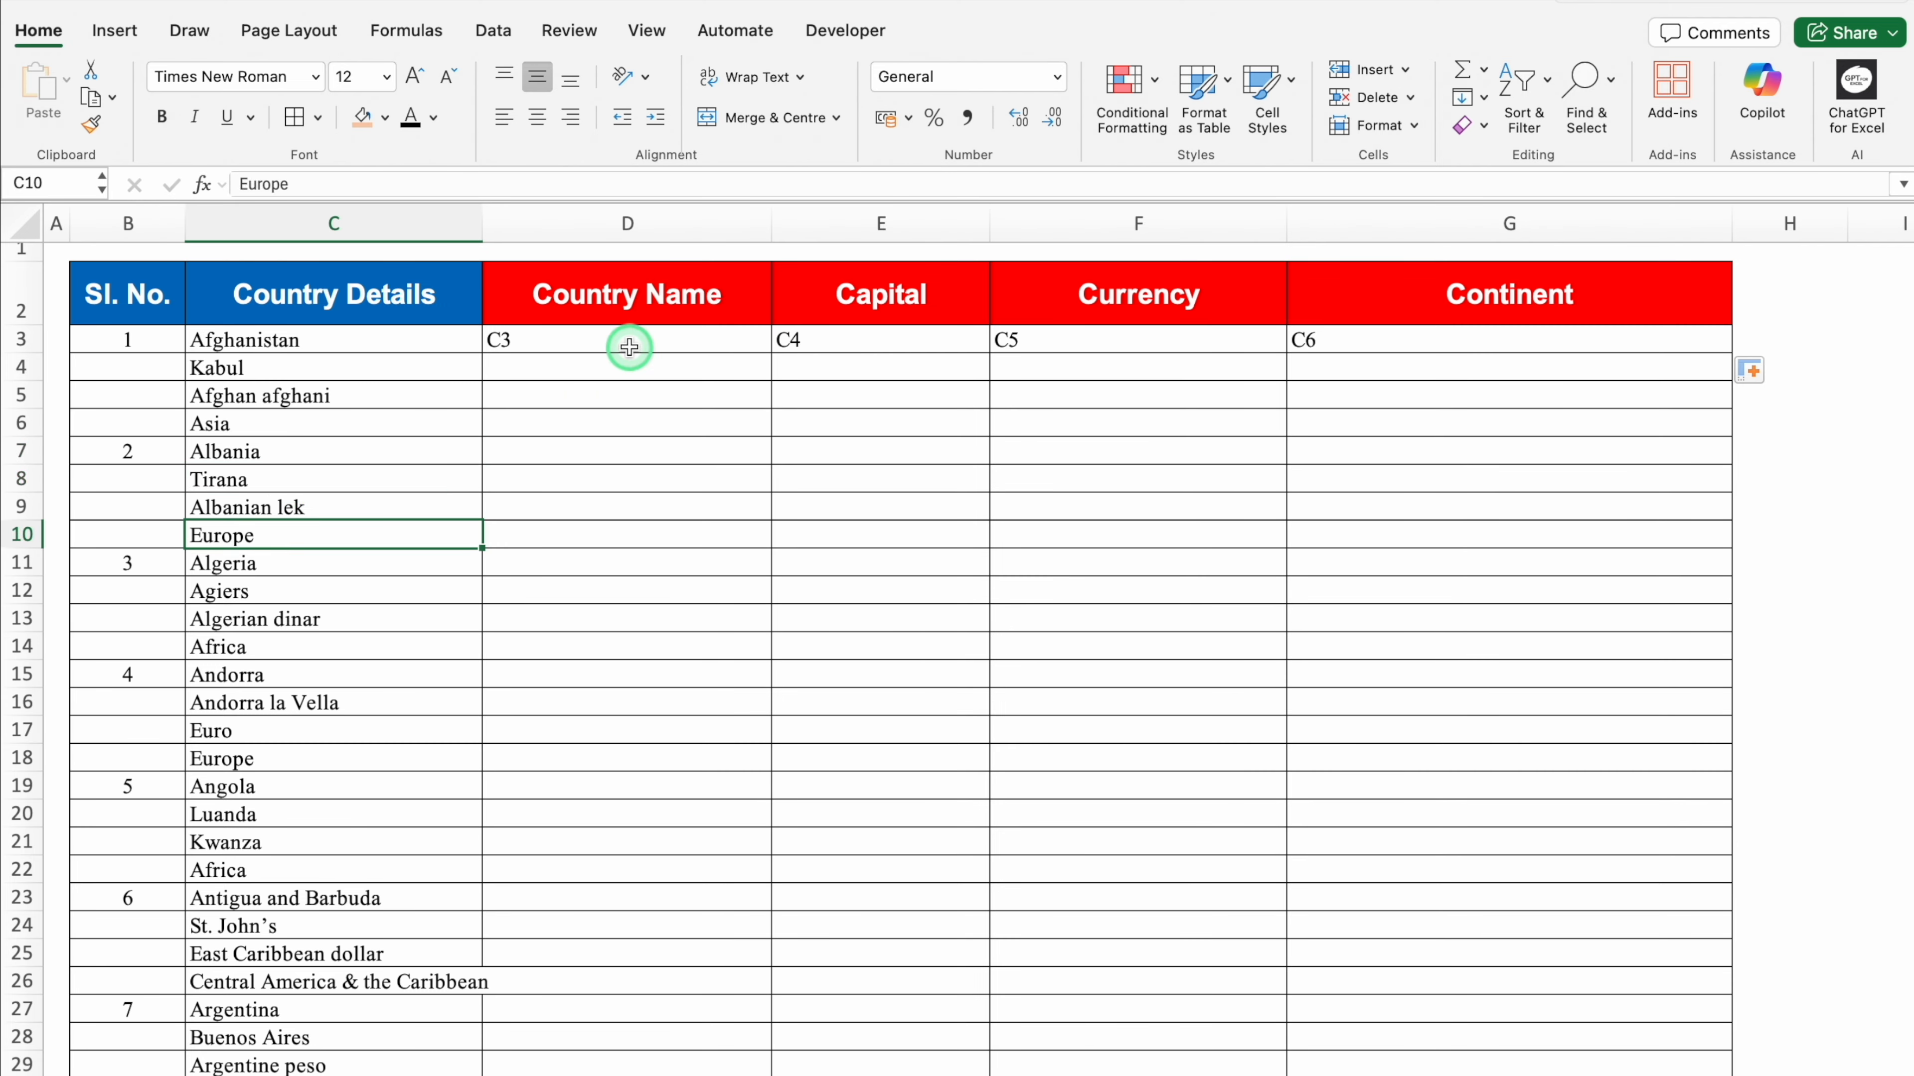
click(578, 367)
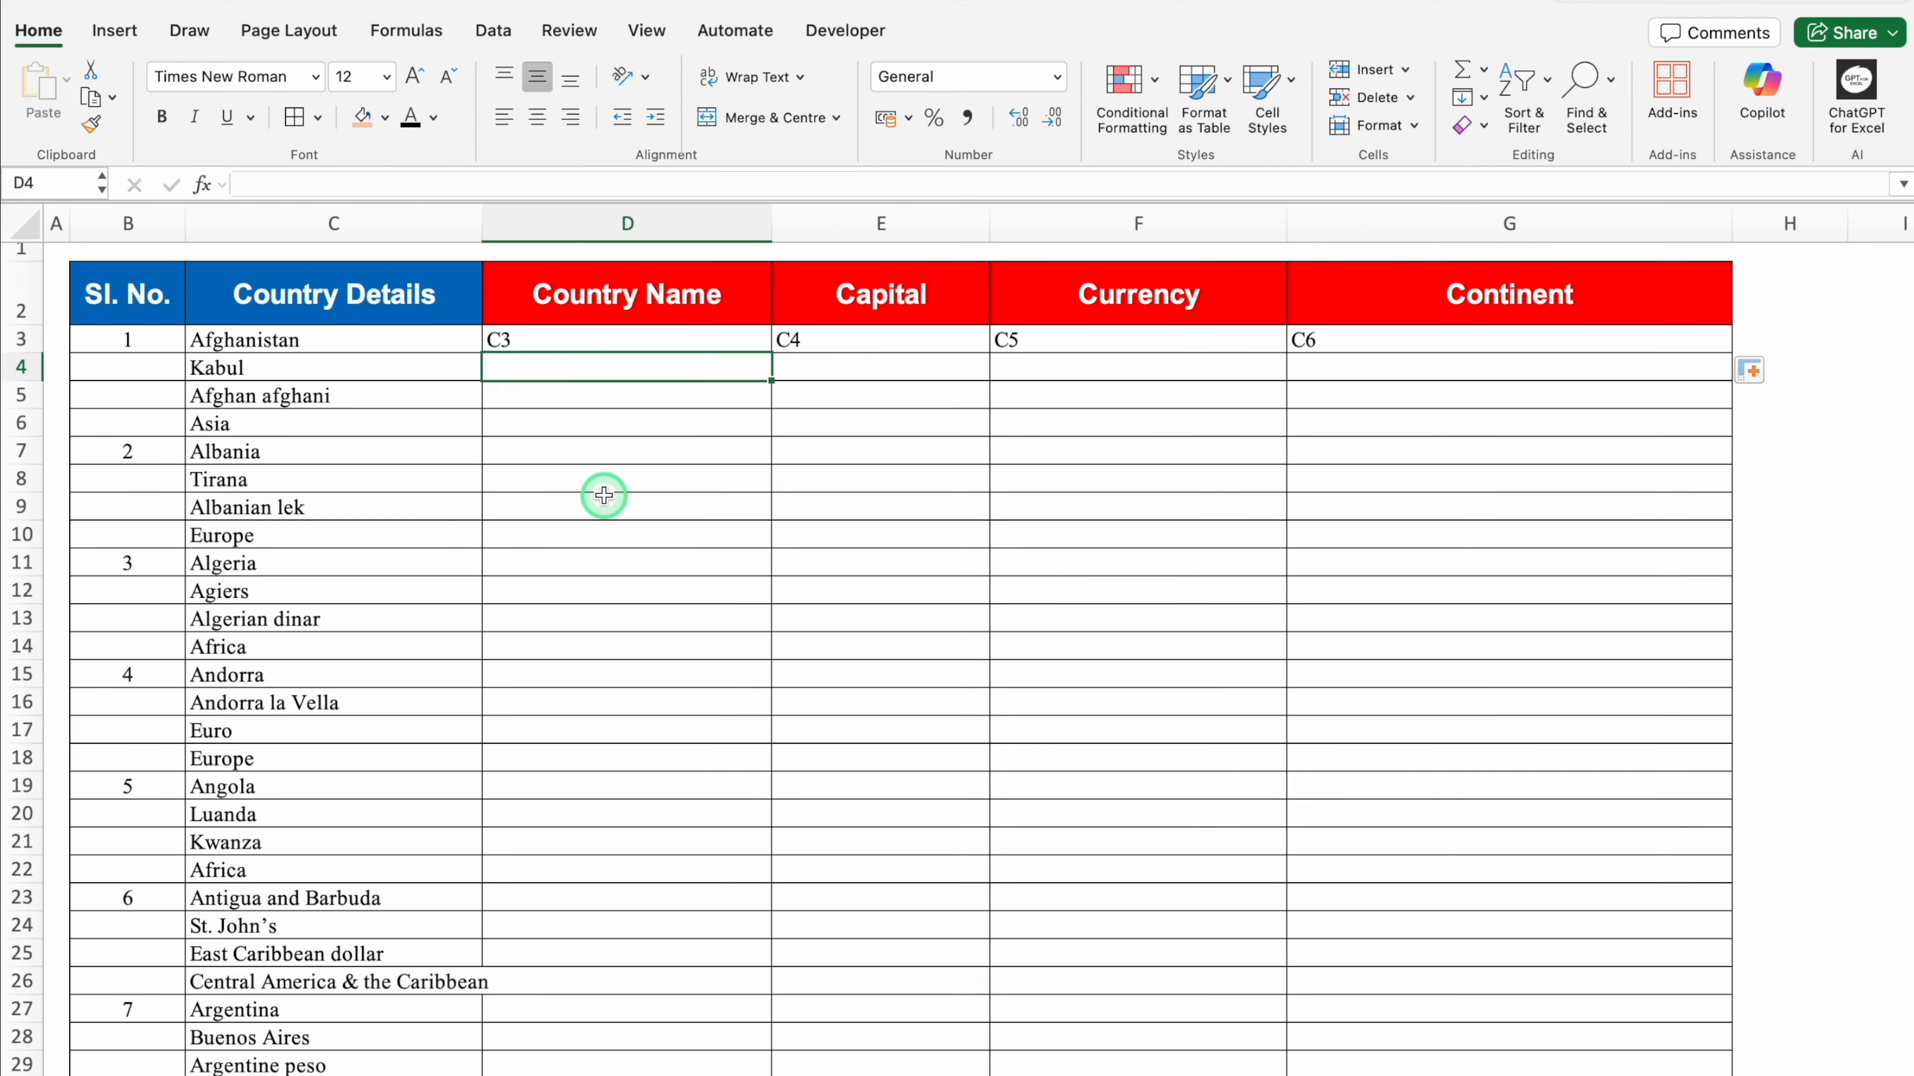
text(C7)
key(Return)
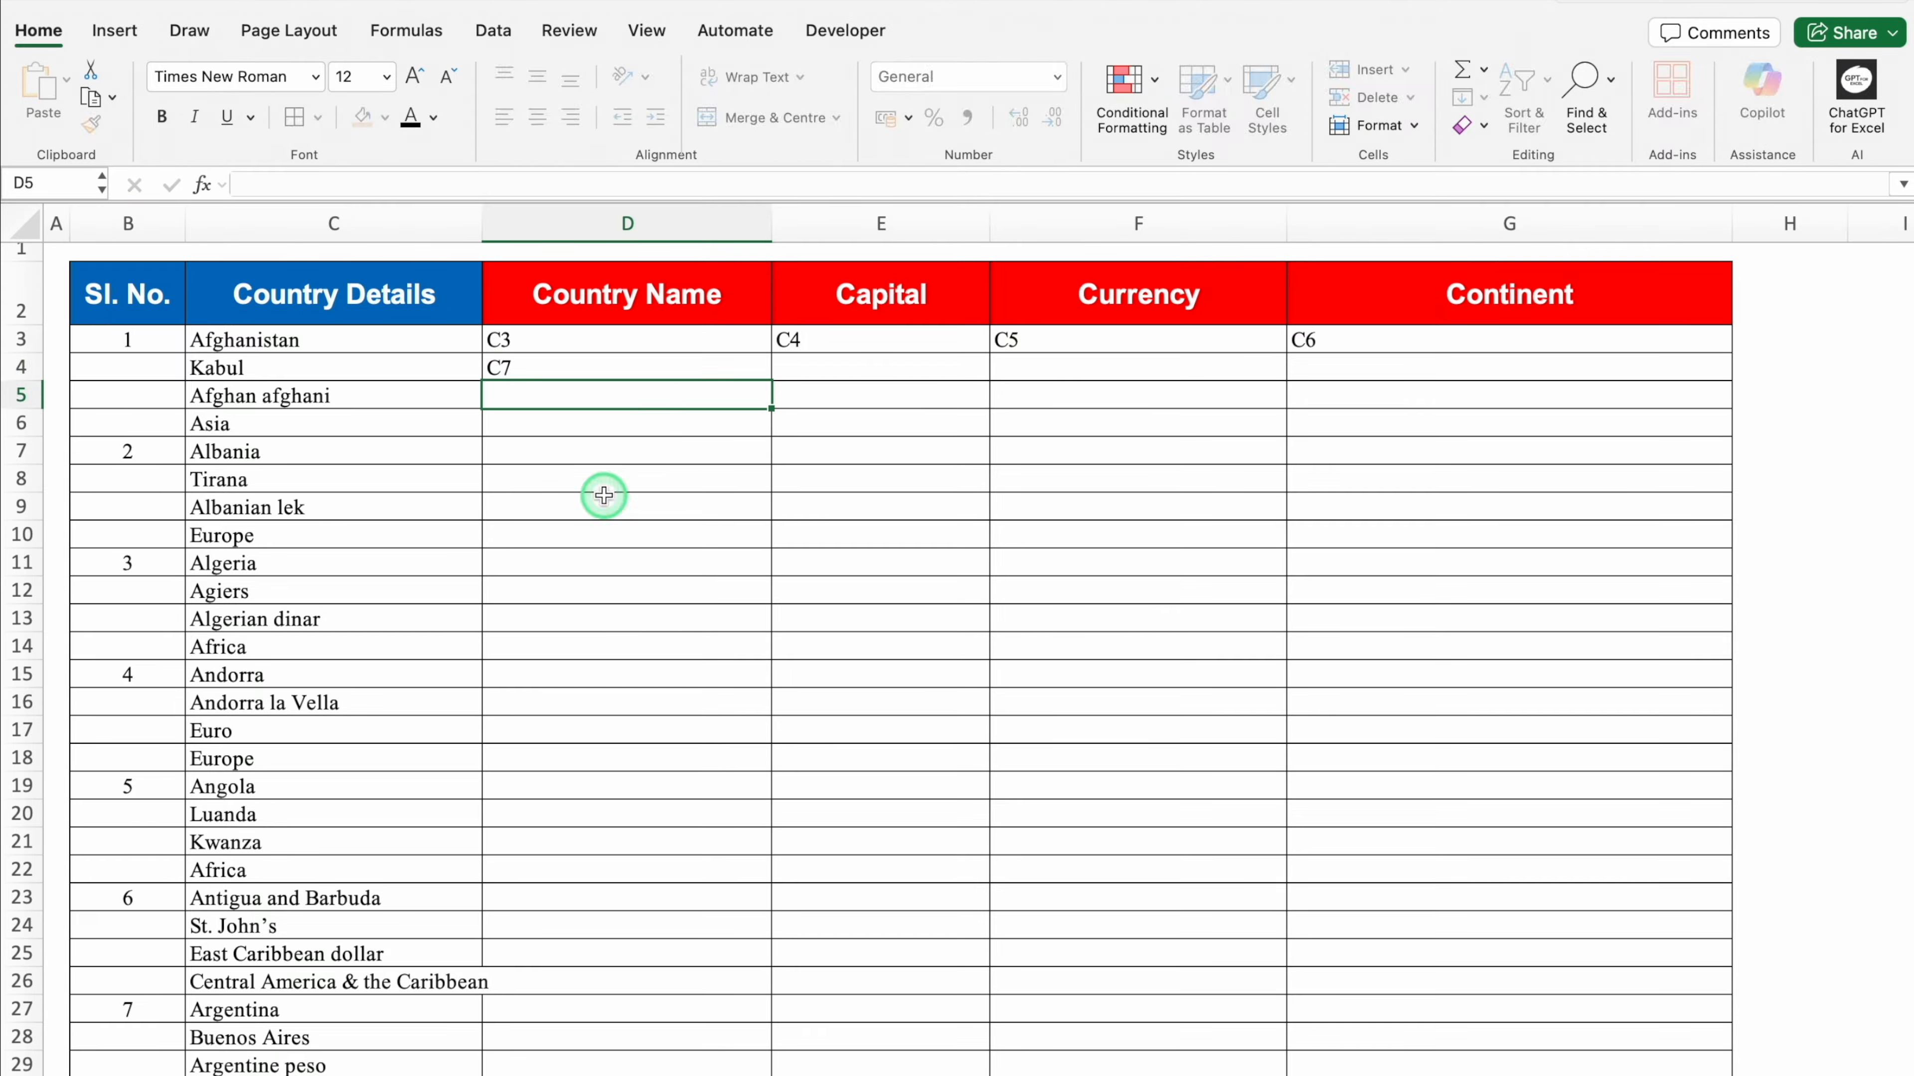
Fill the C7 reference across to G4 as a series and extend the two reference rows D3:G4 down to row 27
click(647, 367)
drag(795, 377, 1525, 402)
click(661, 339)
drag(661, 338, 1701, 1026)
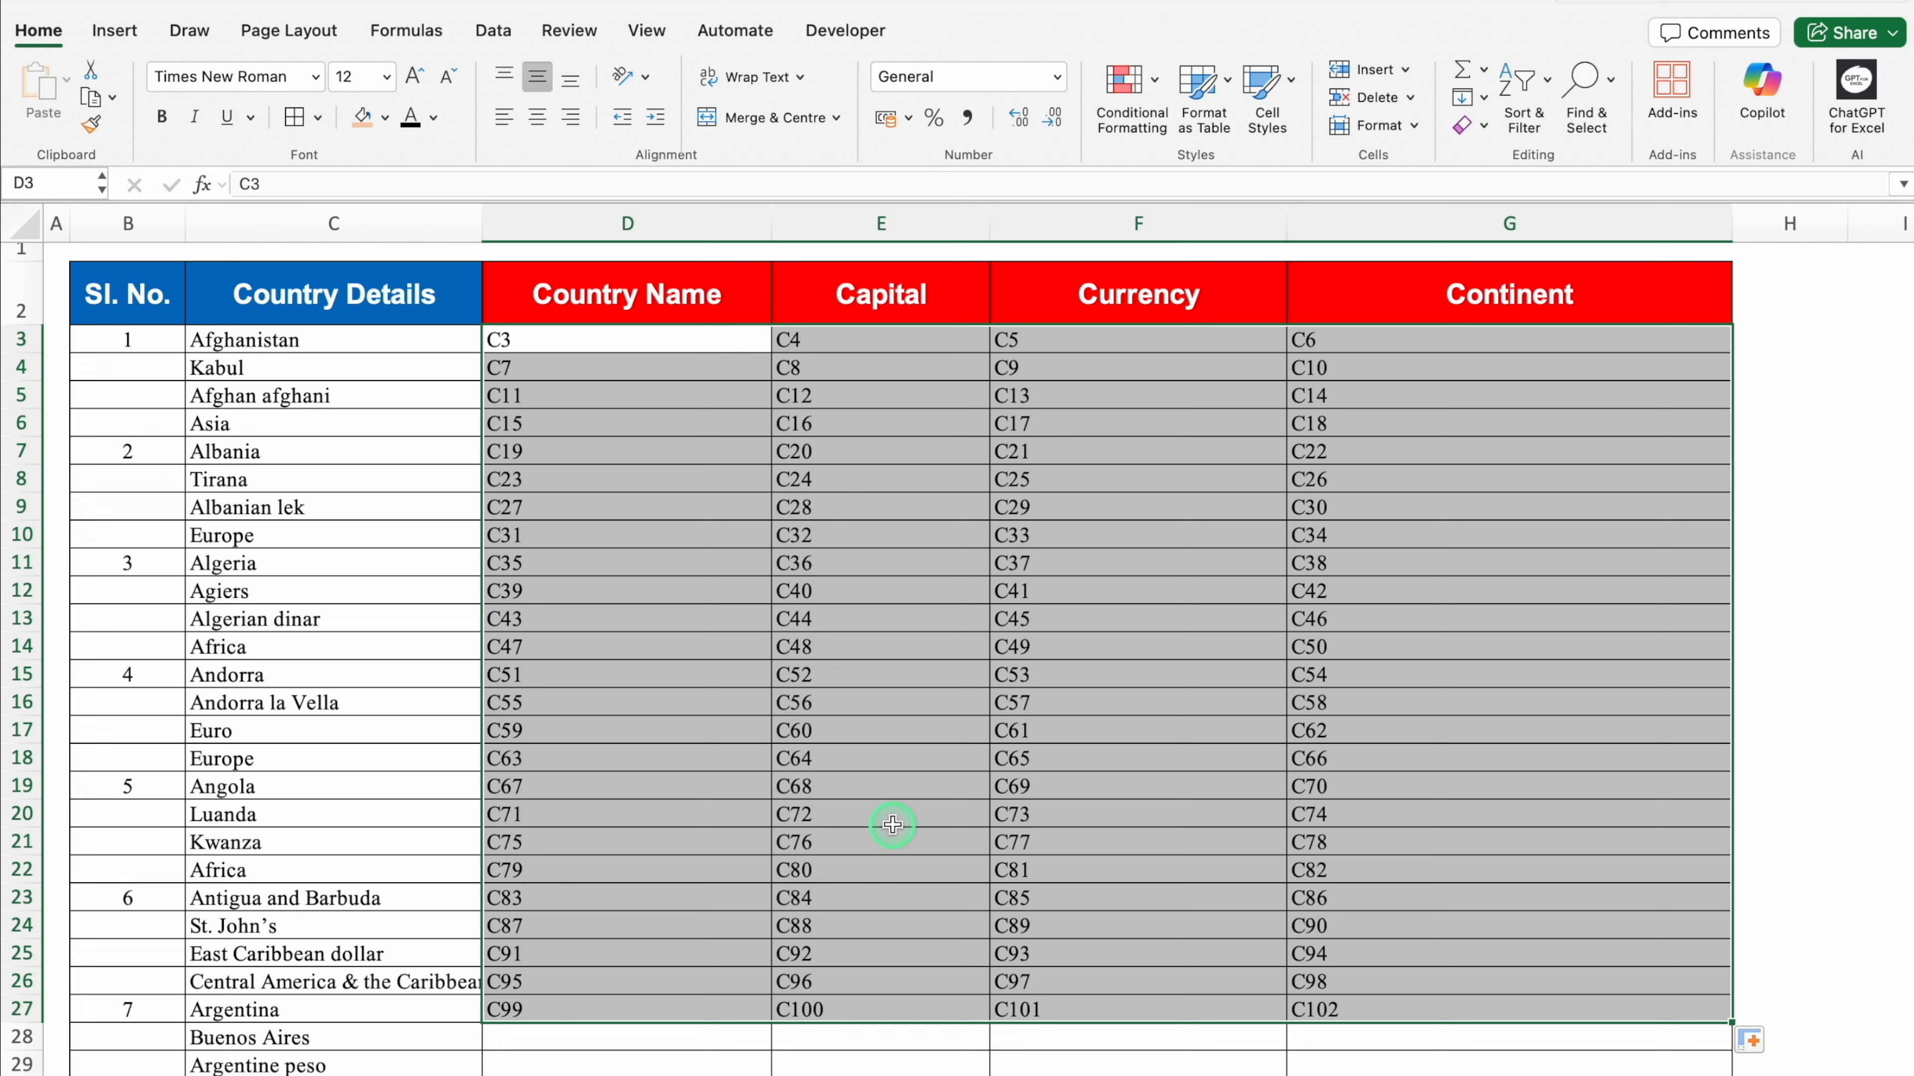
Replace all C with =C in D3:G27 to turn the text references into live formulas
key(ctrl+h)
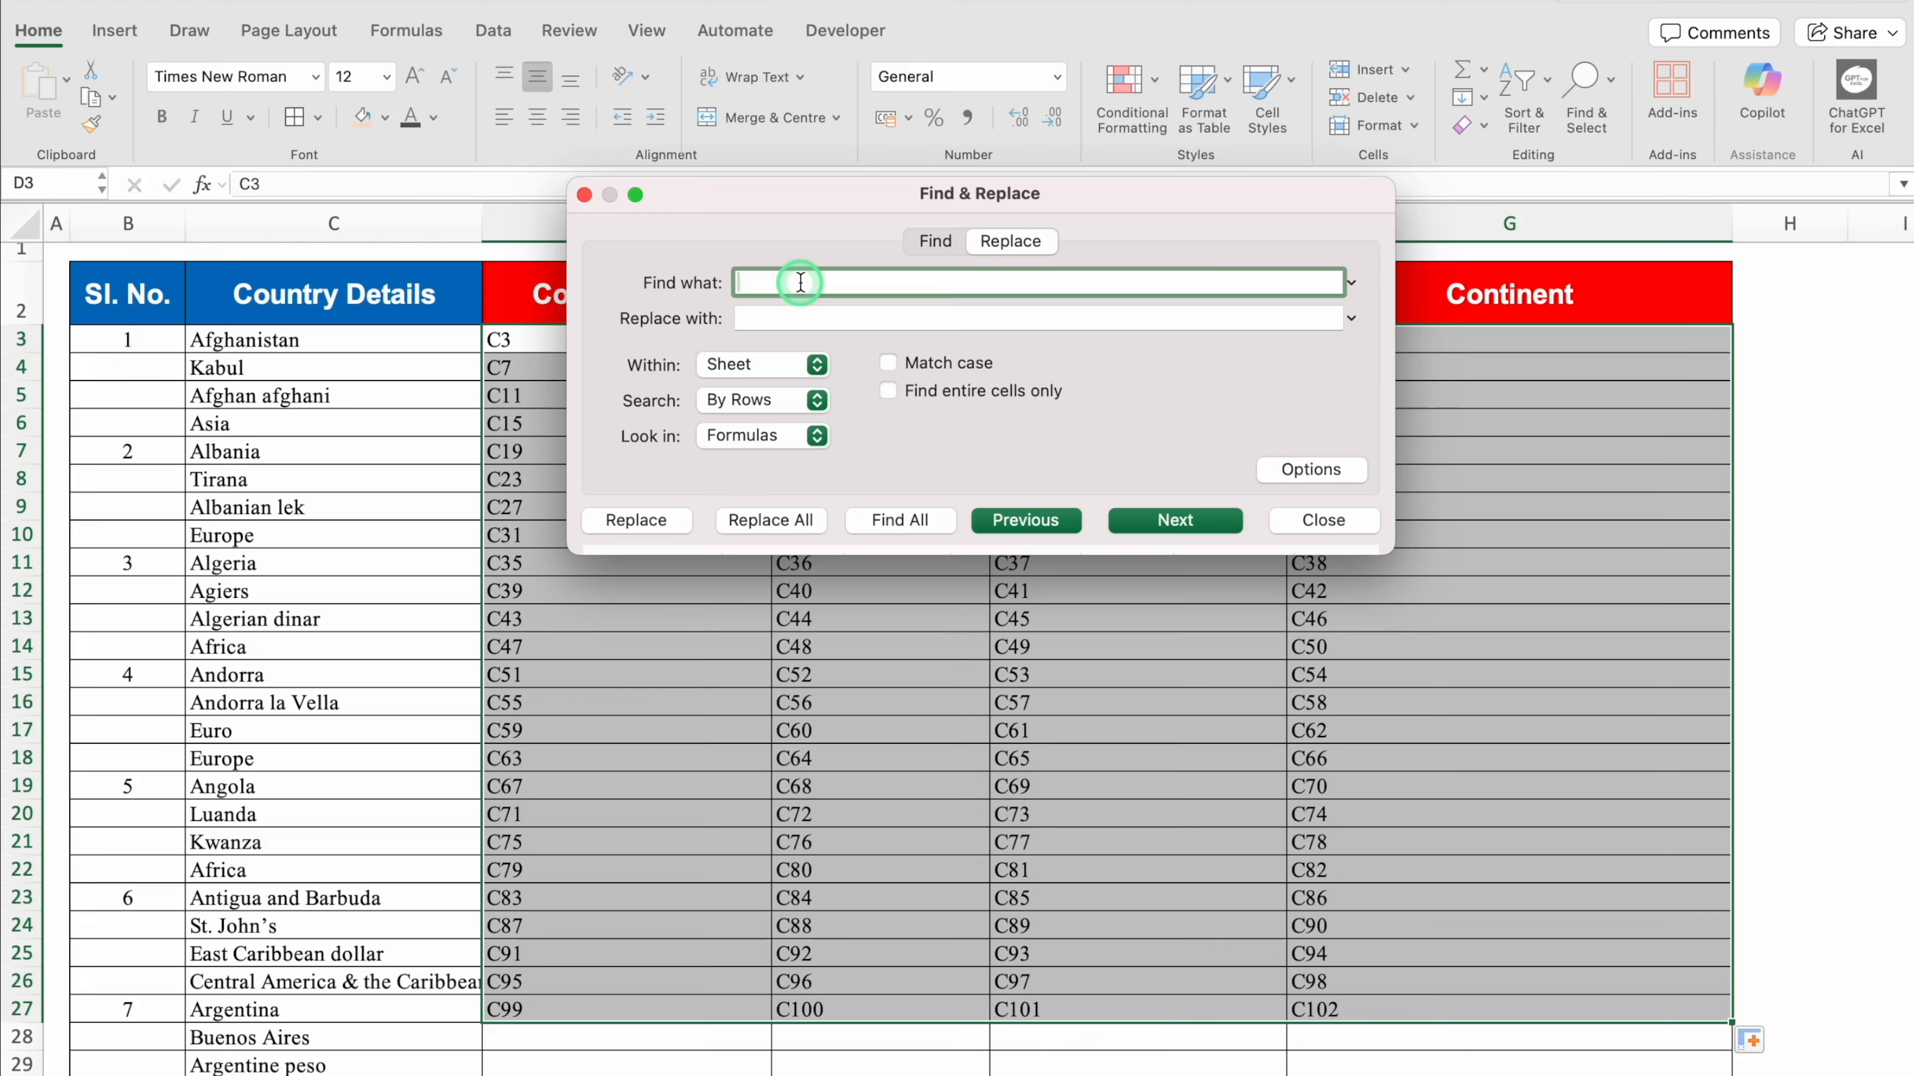
text(C)
click(785, 314)
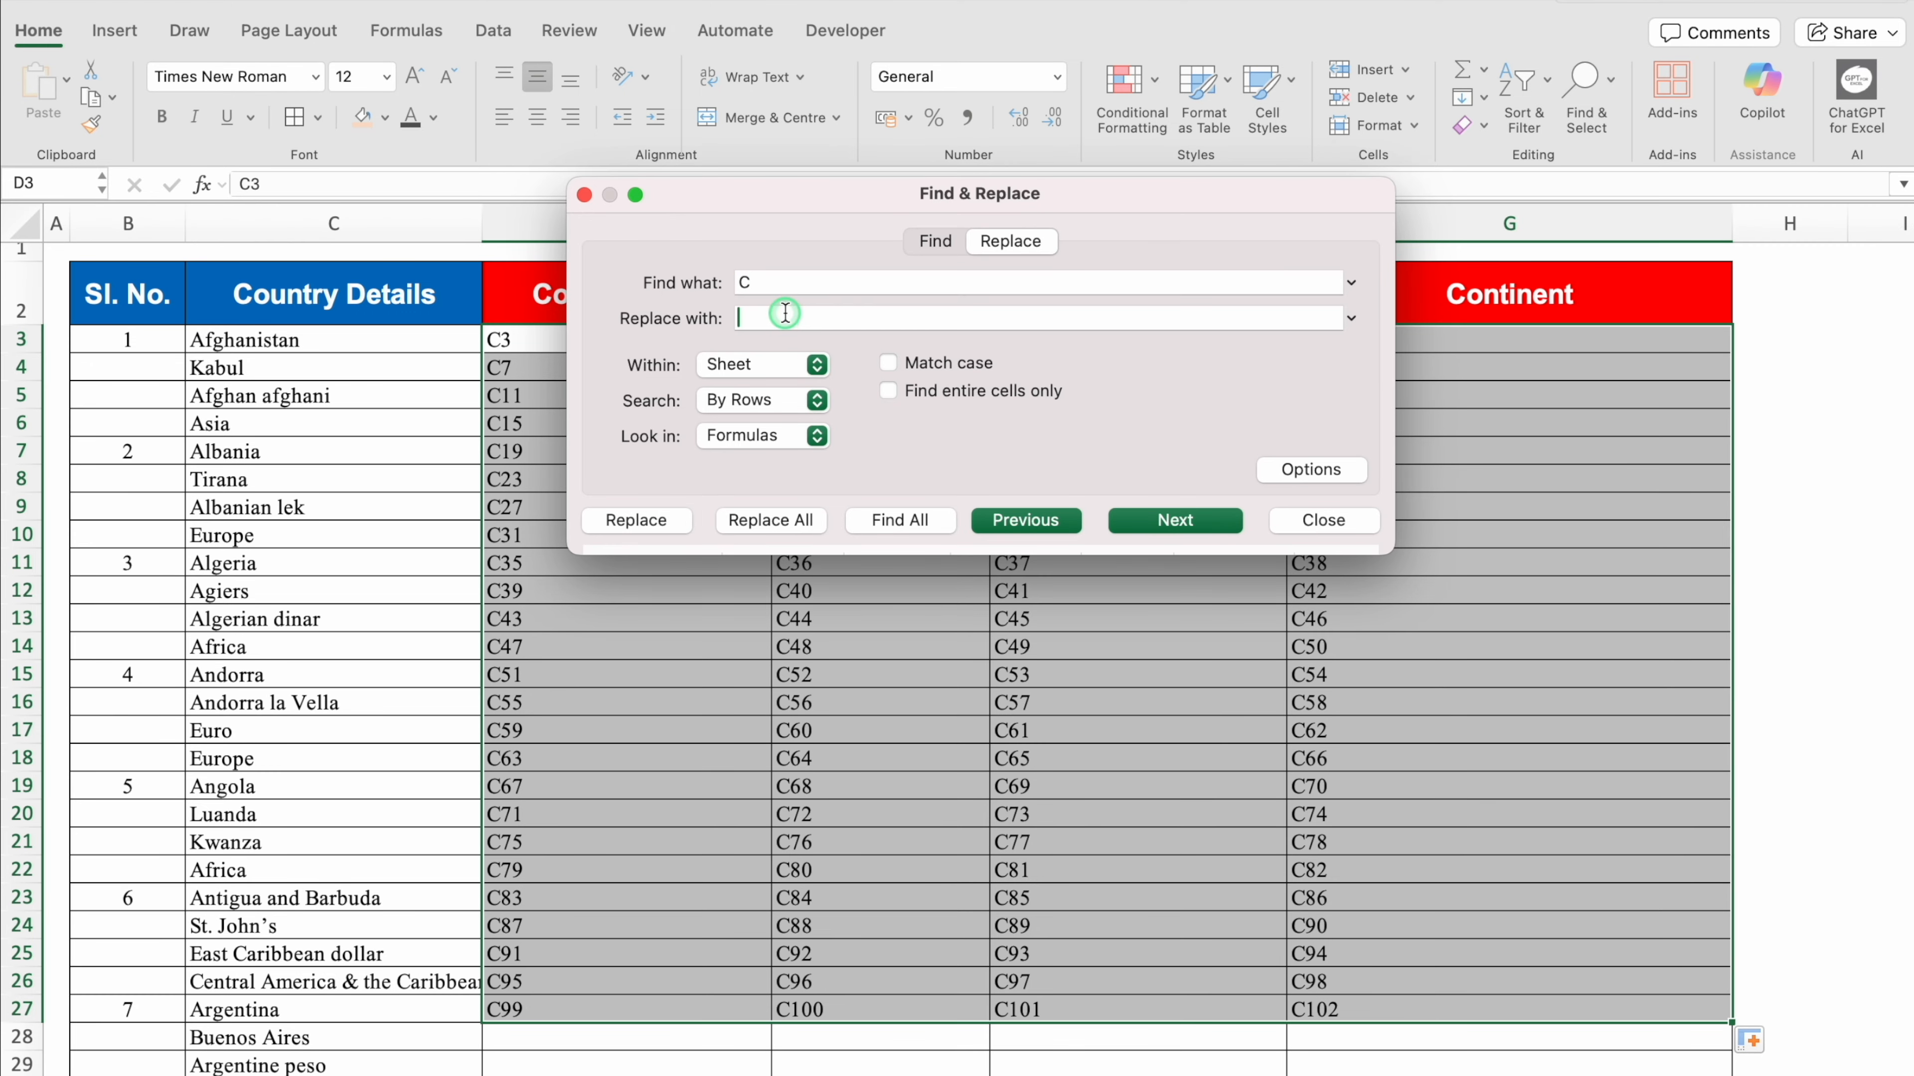
text(=C)
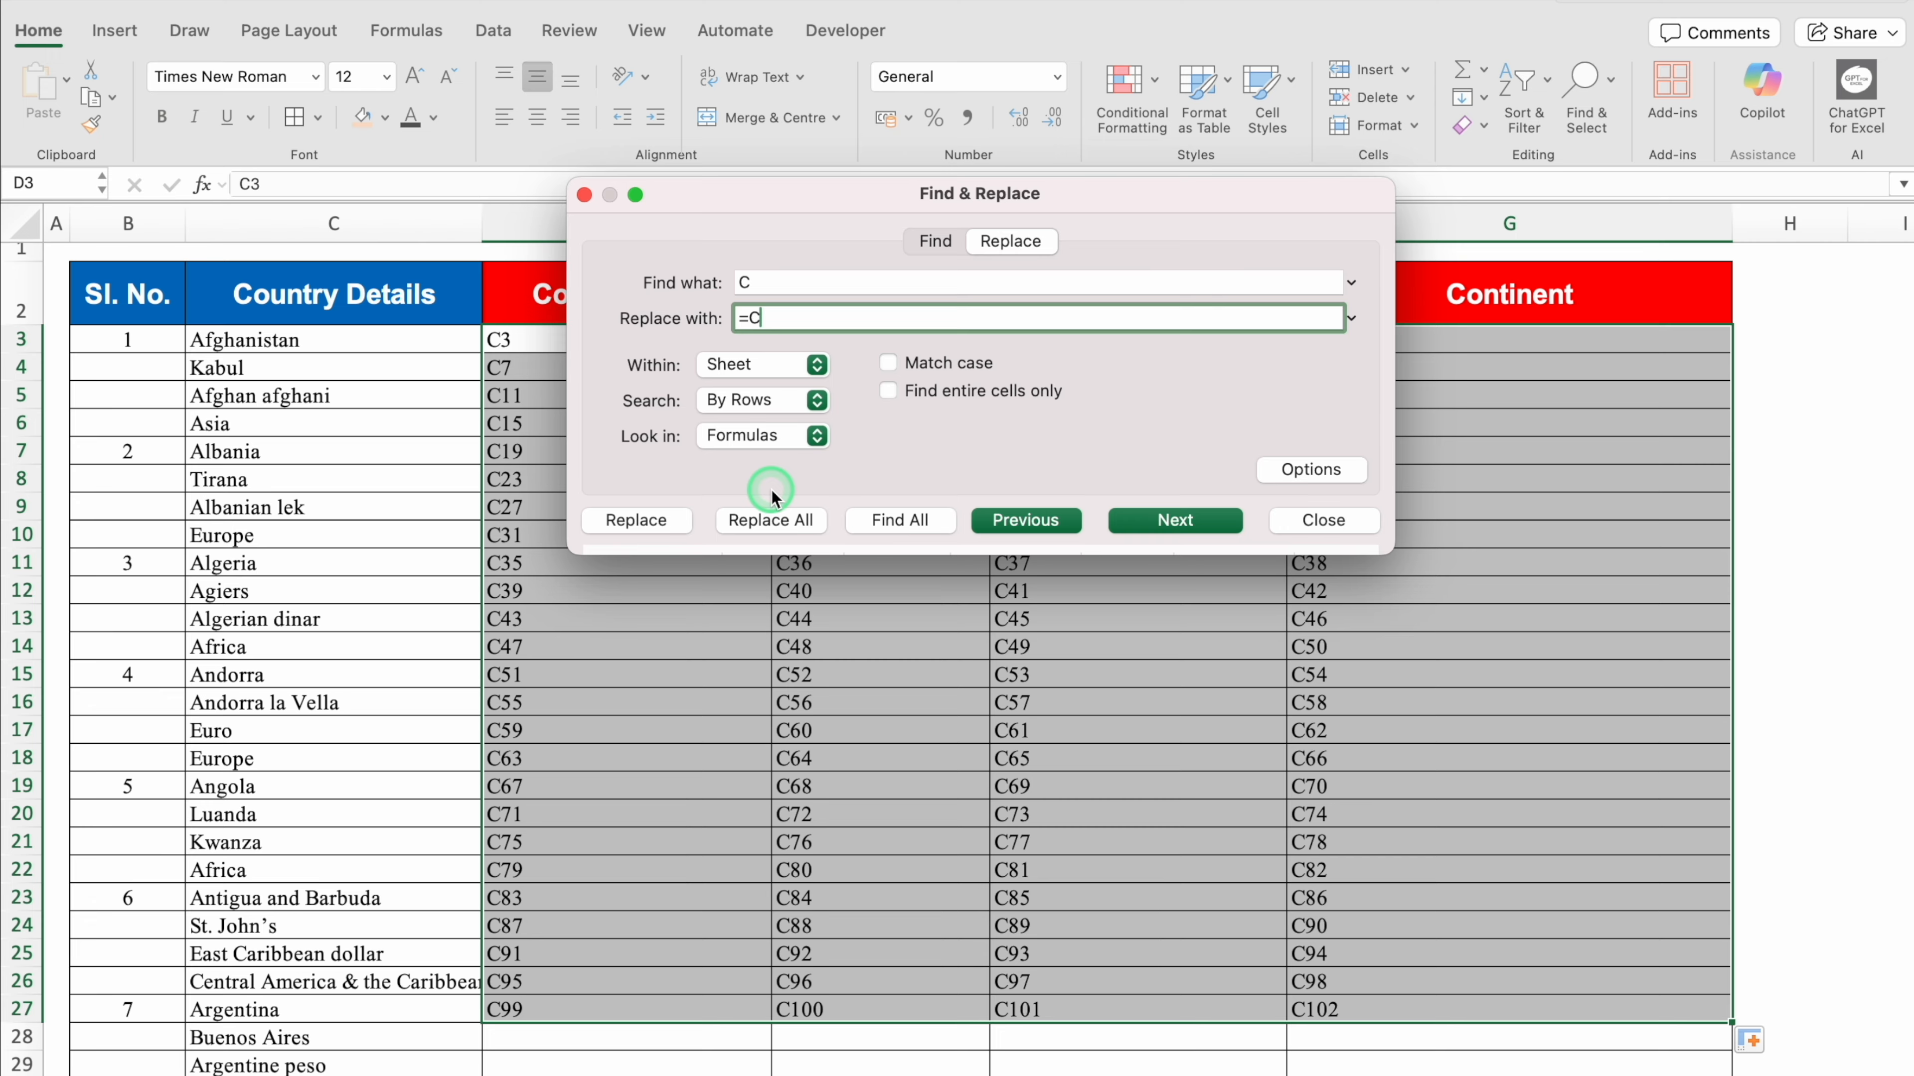
click(780, 523)
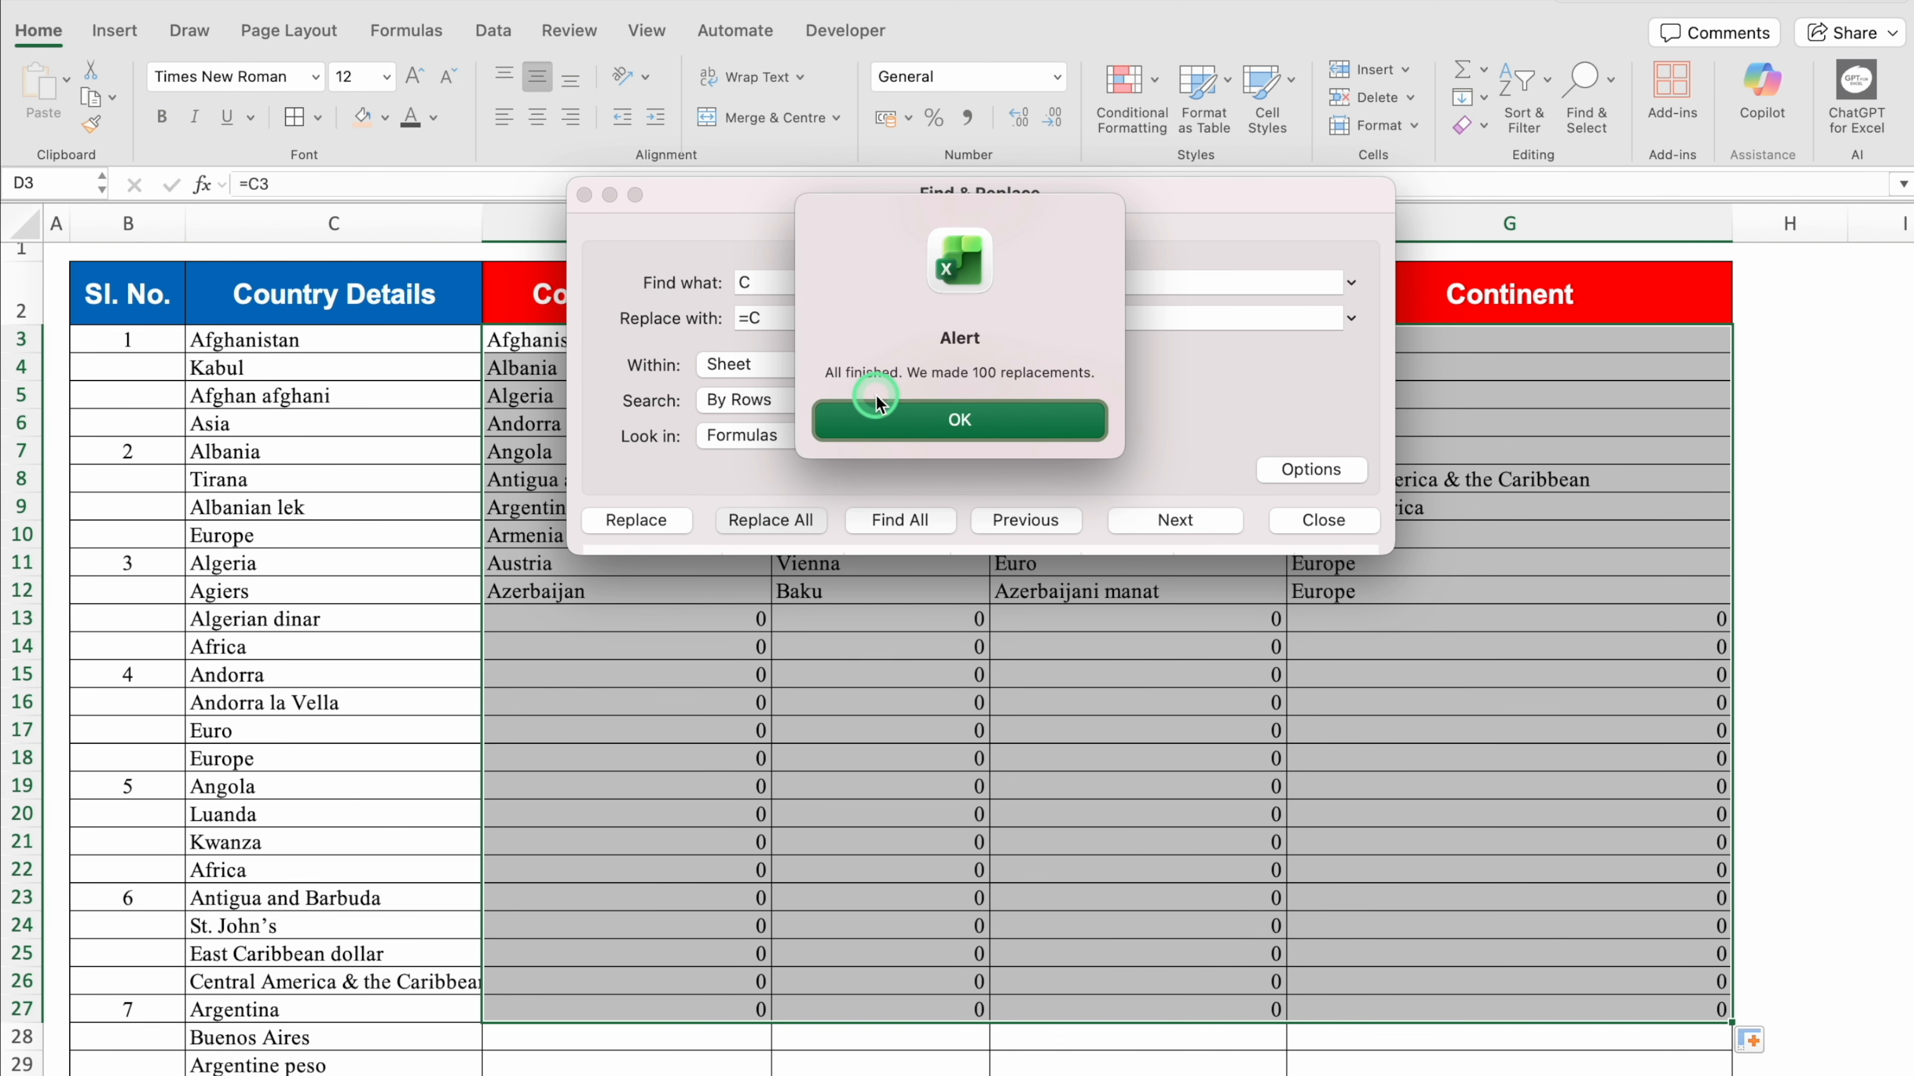
click(935, 419)
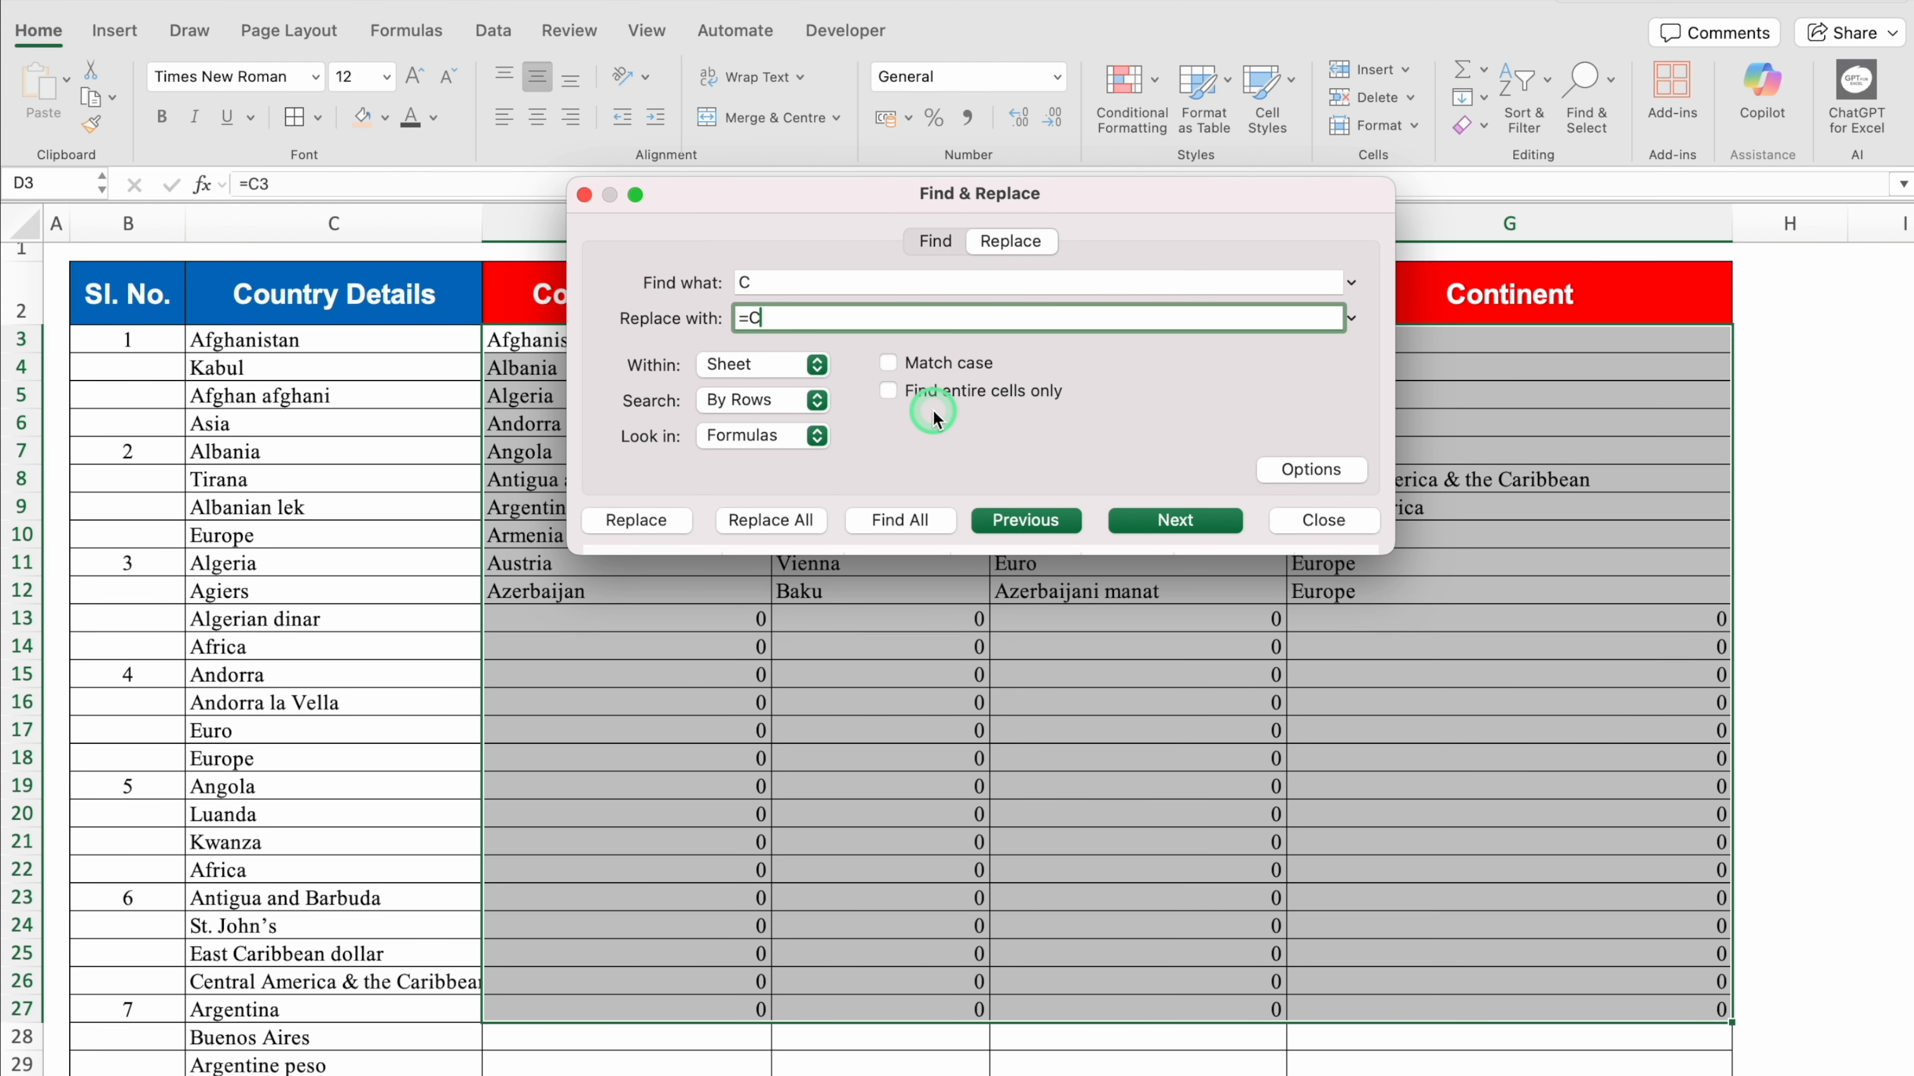
click(1343, 520)
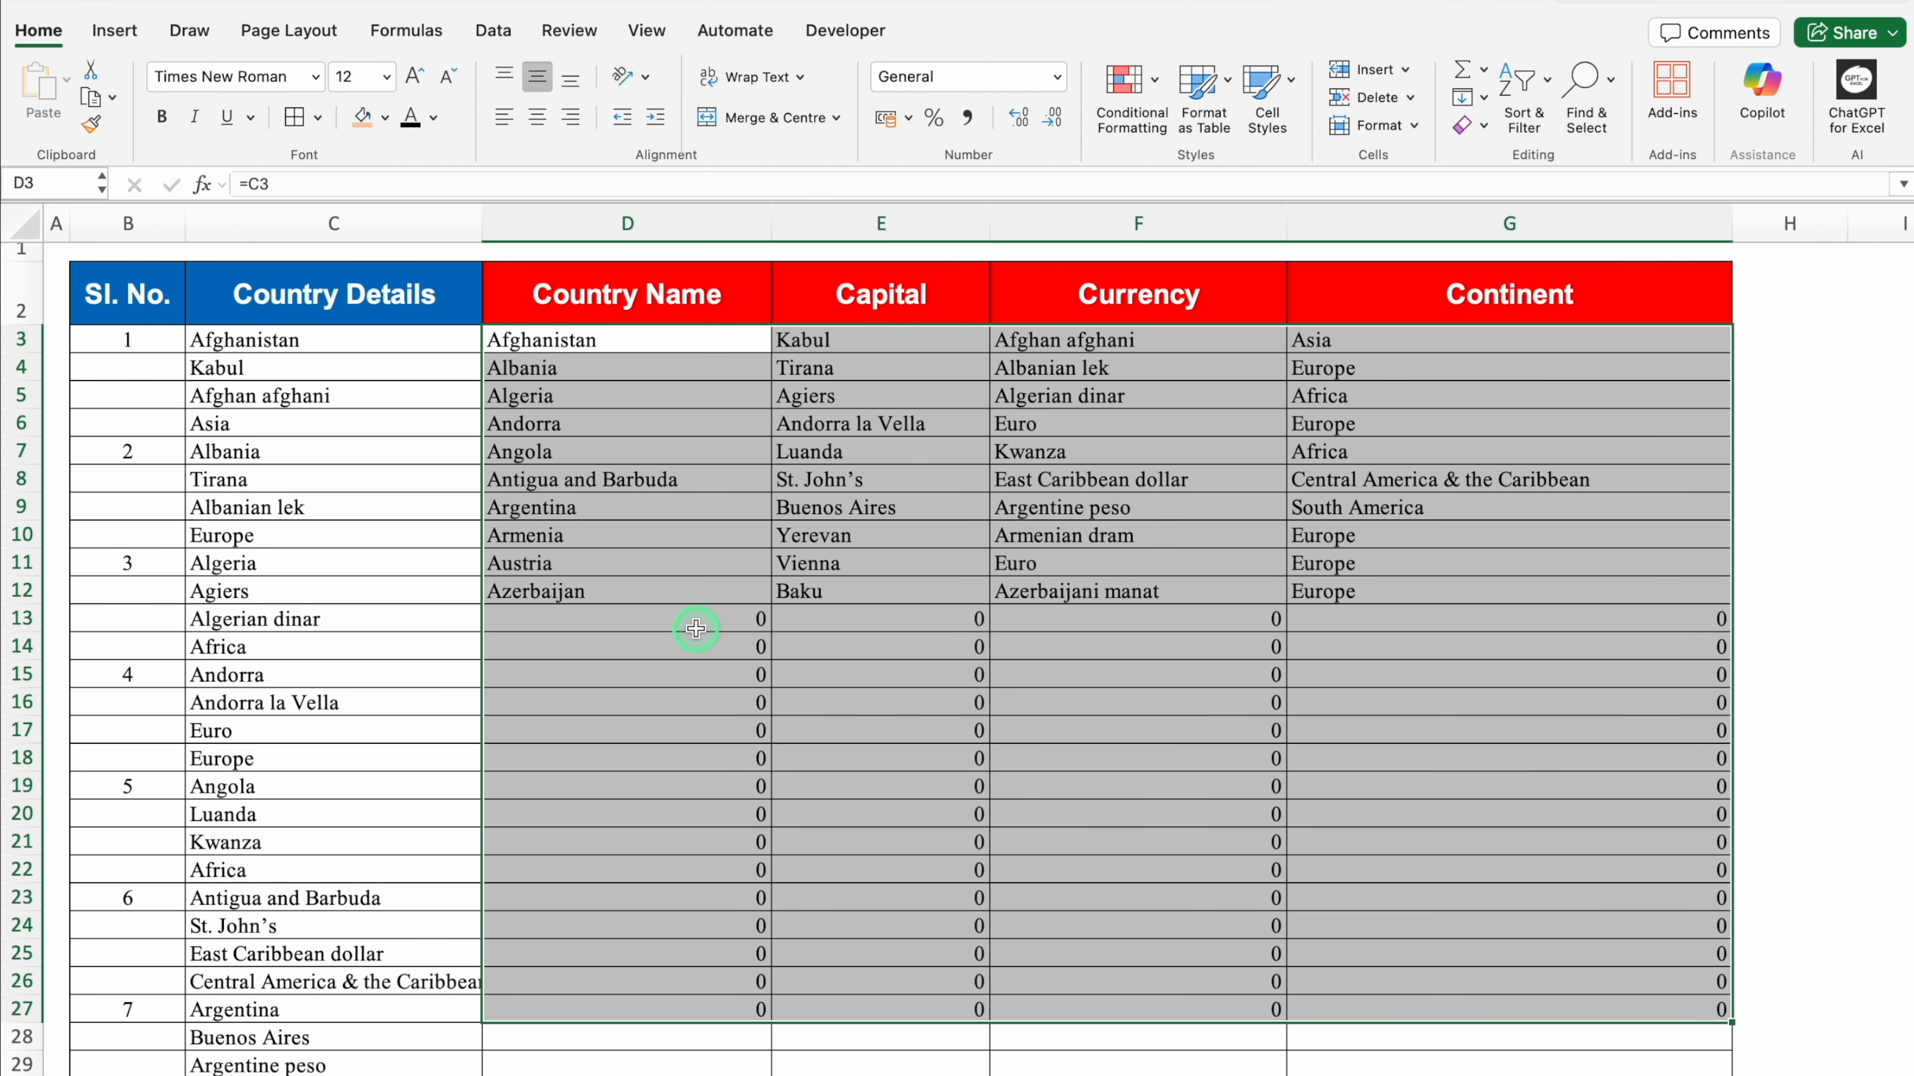
Clear the zero-value cells in D13:G27 below the last country record
click(695, 628)
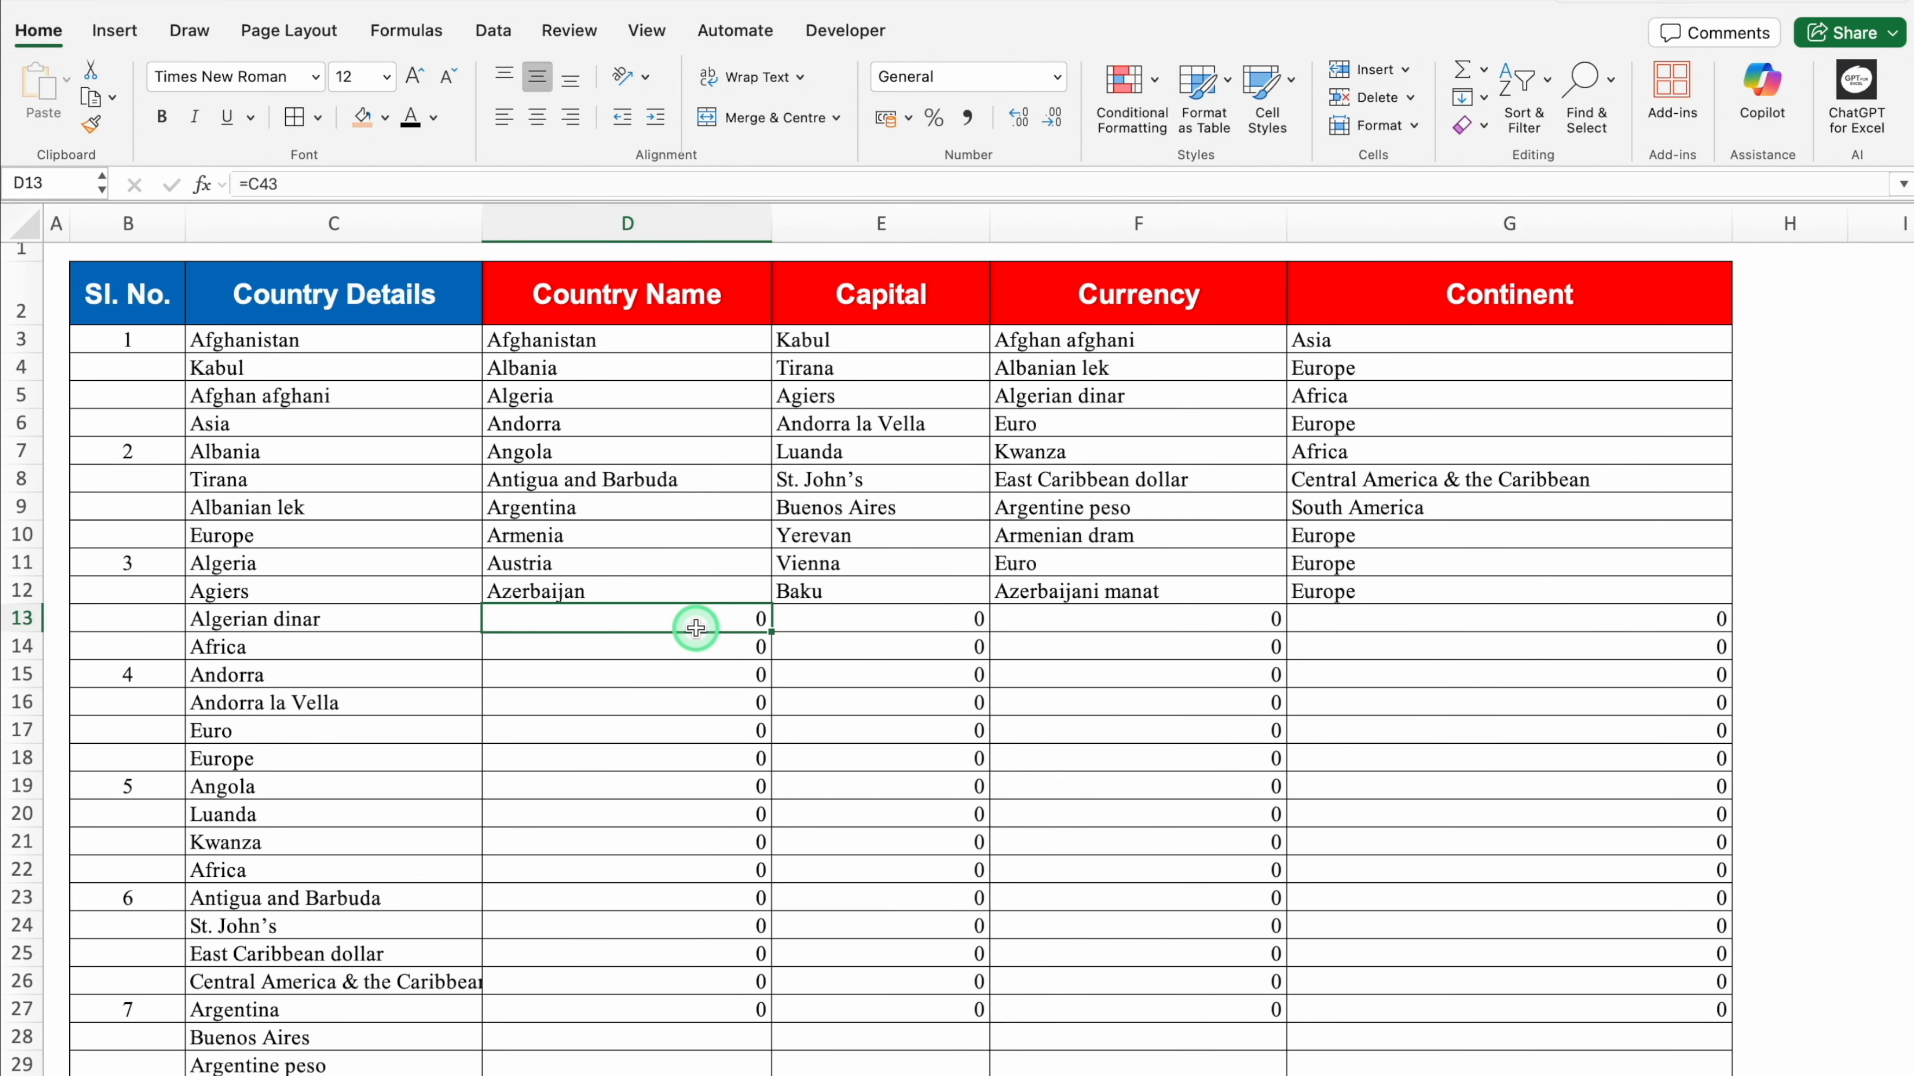
drag(695, 623, 1369, 1001)
key(Delete)
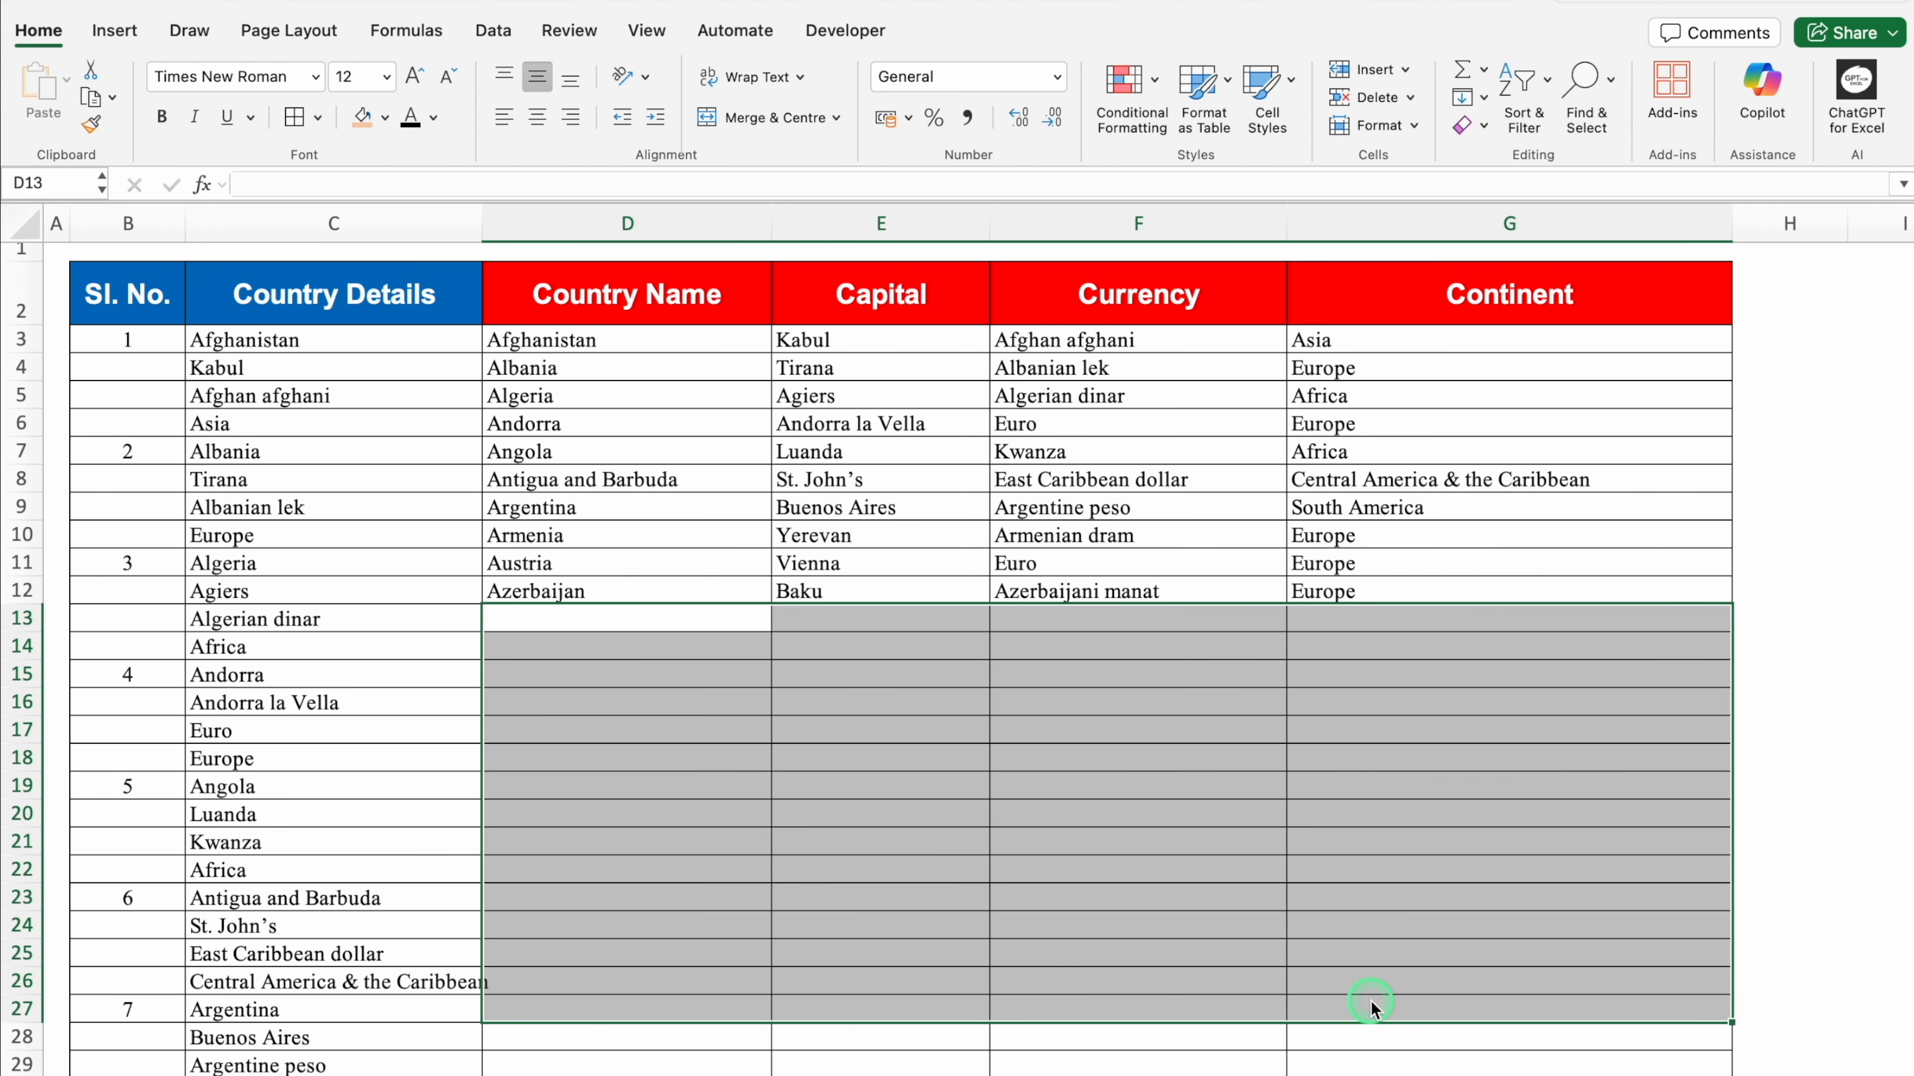
click(705, 630)
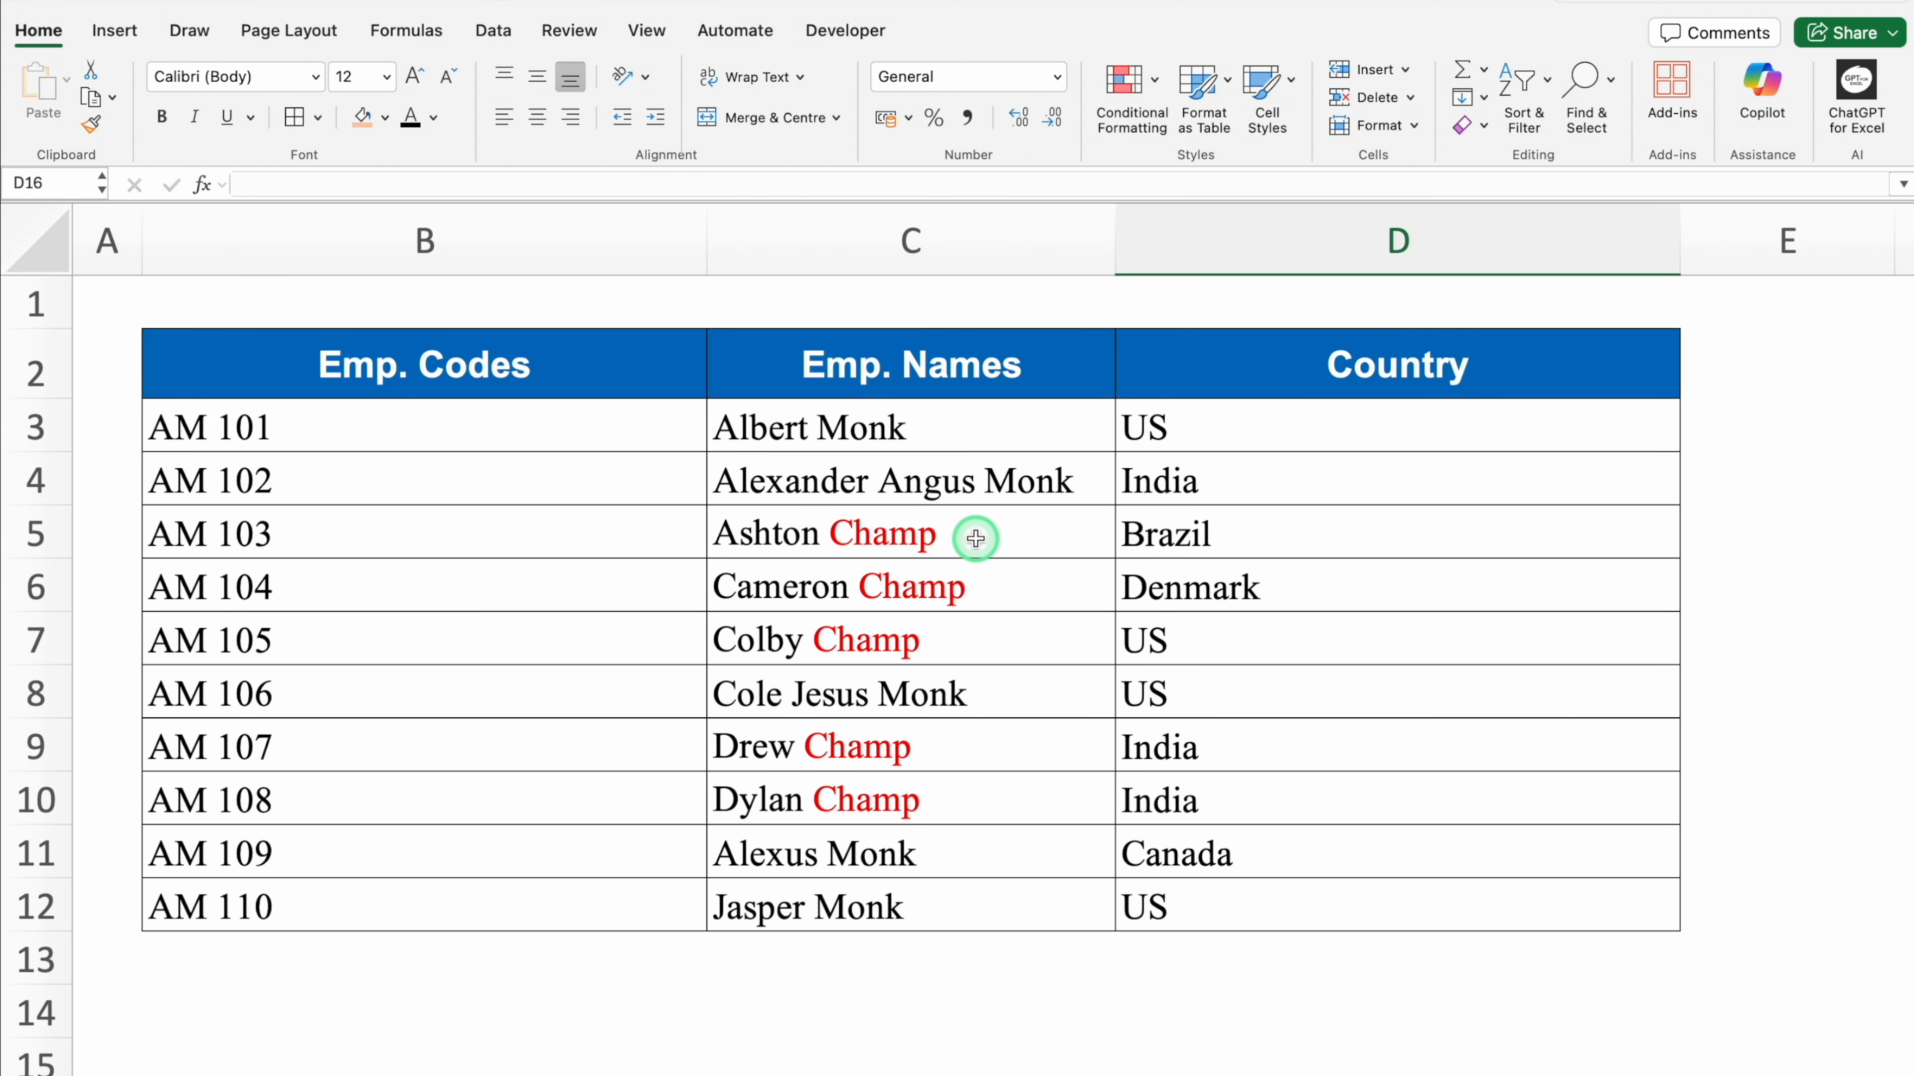
Across the whole employee table, replace every occurrence of the surname shown in red with the surname the other employees share
click(625, 594)
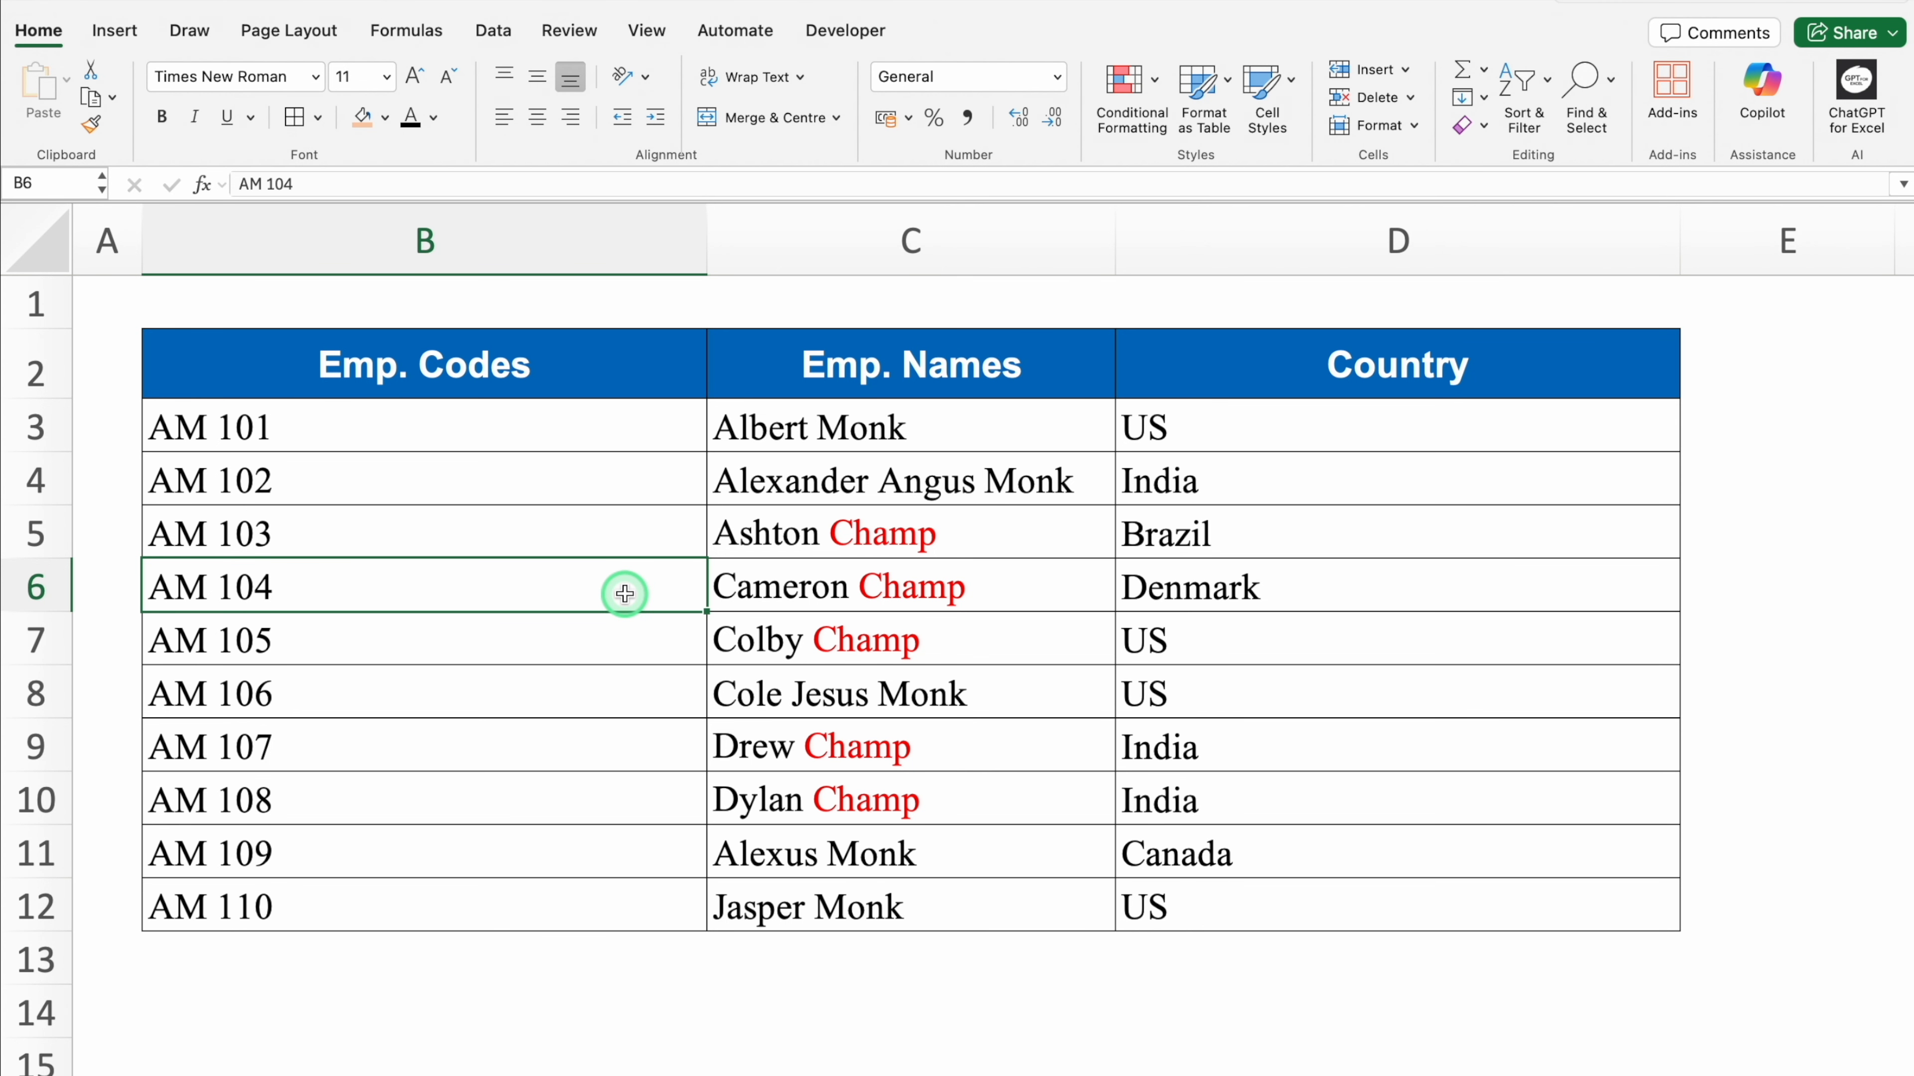
key(ctrl+a)
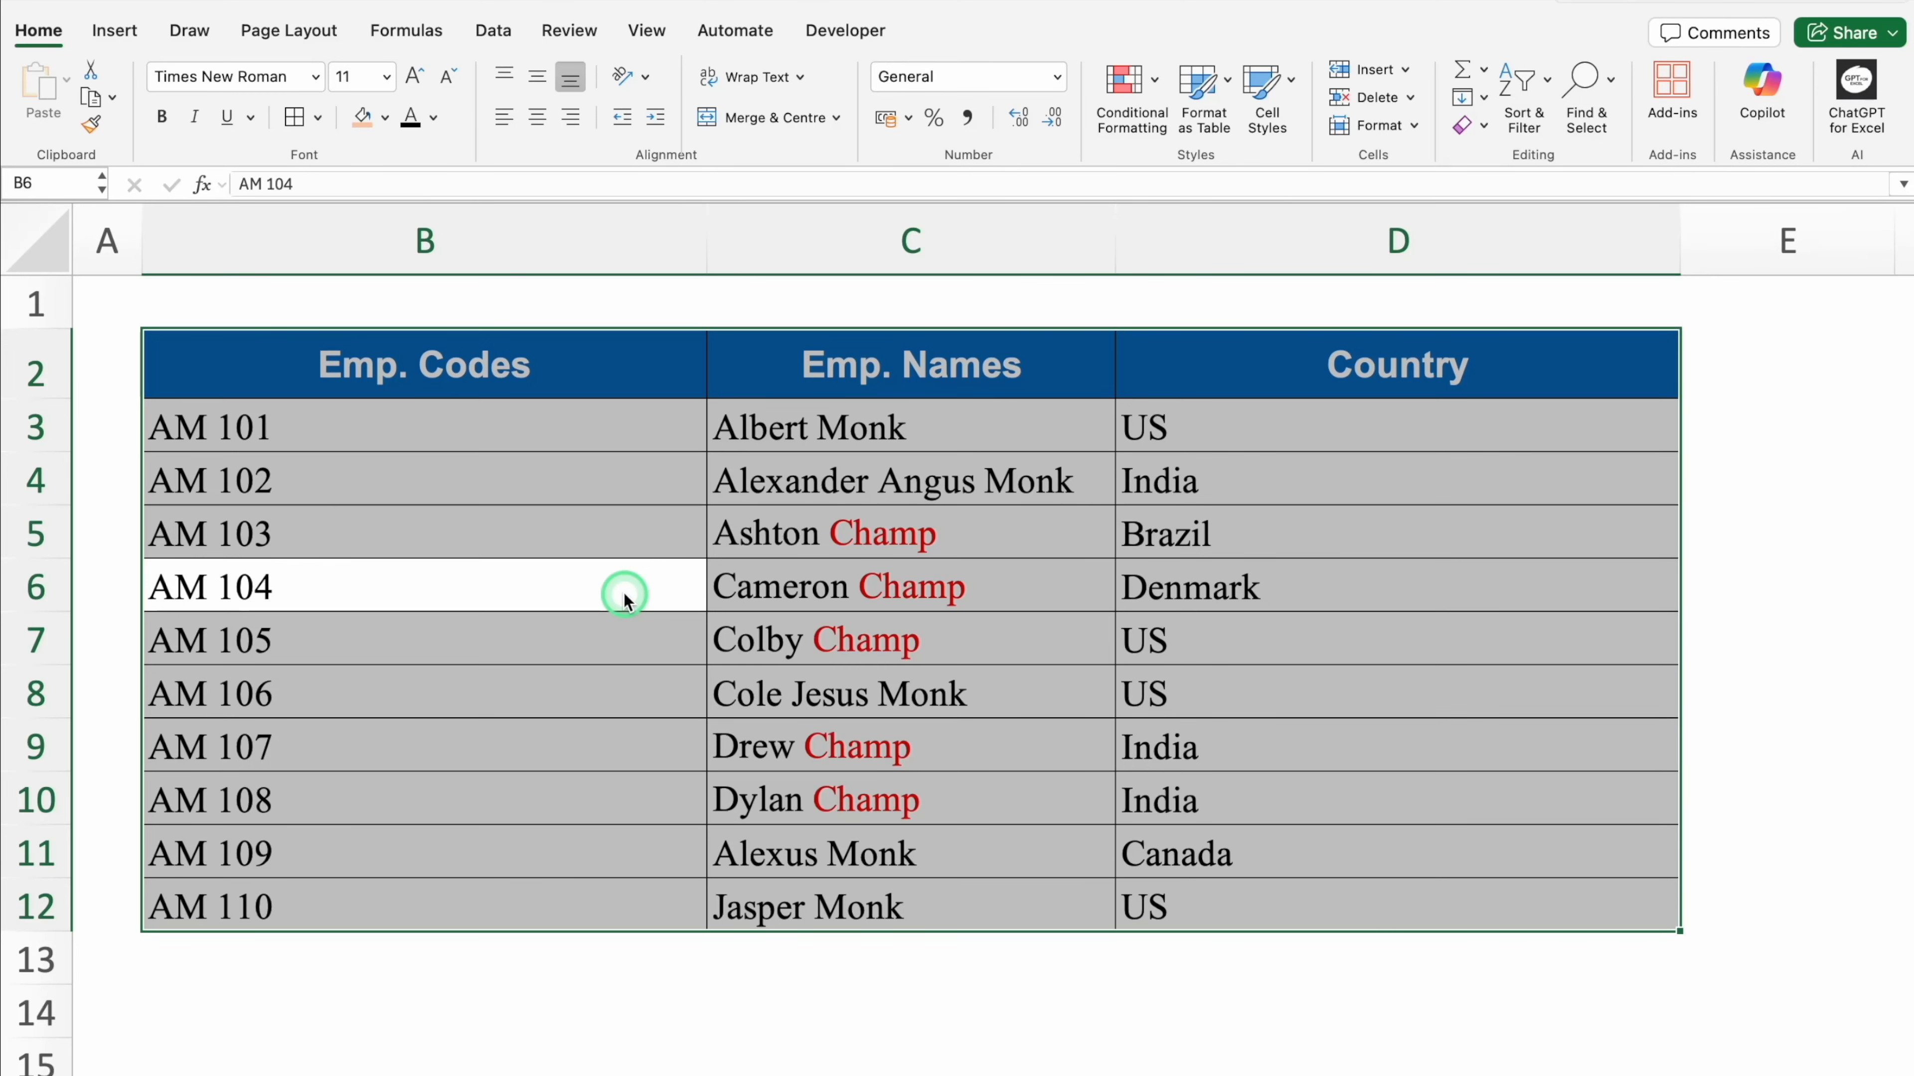
key(ctrl+h)
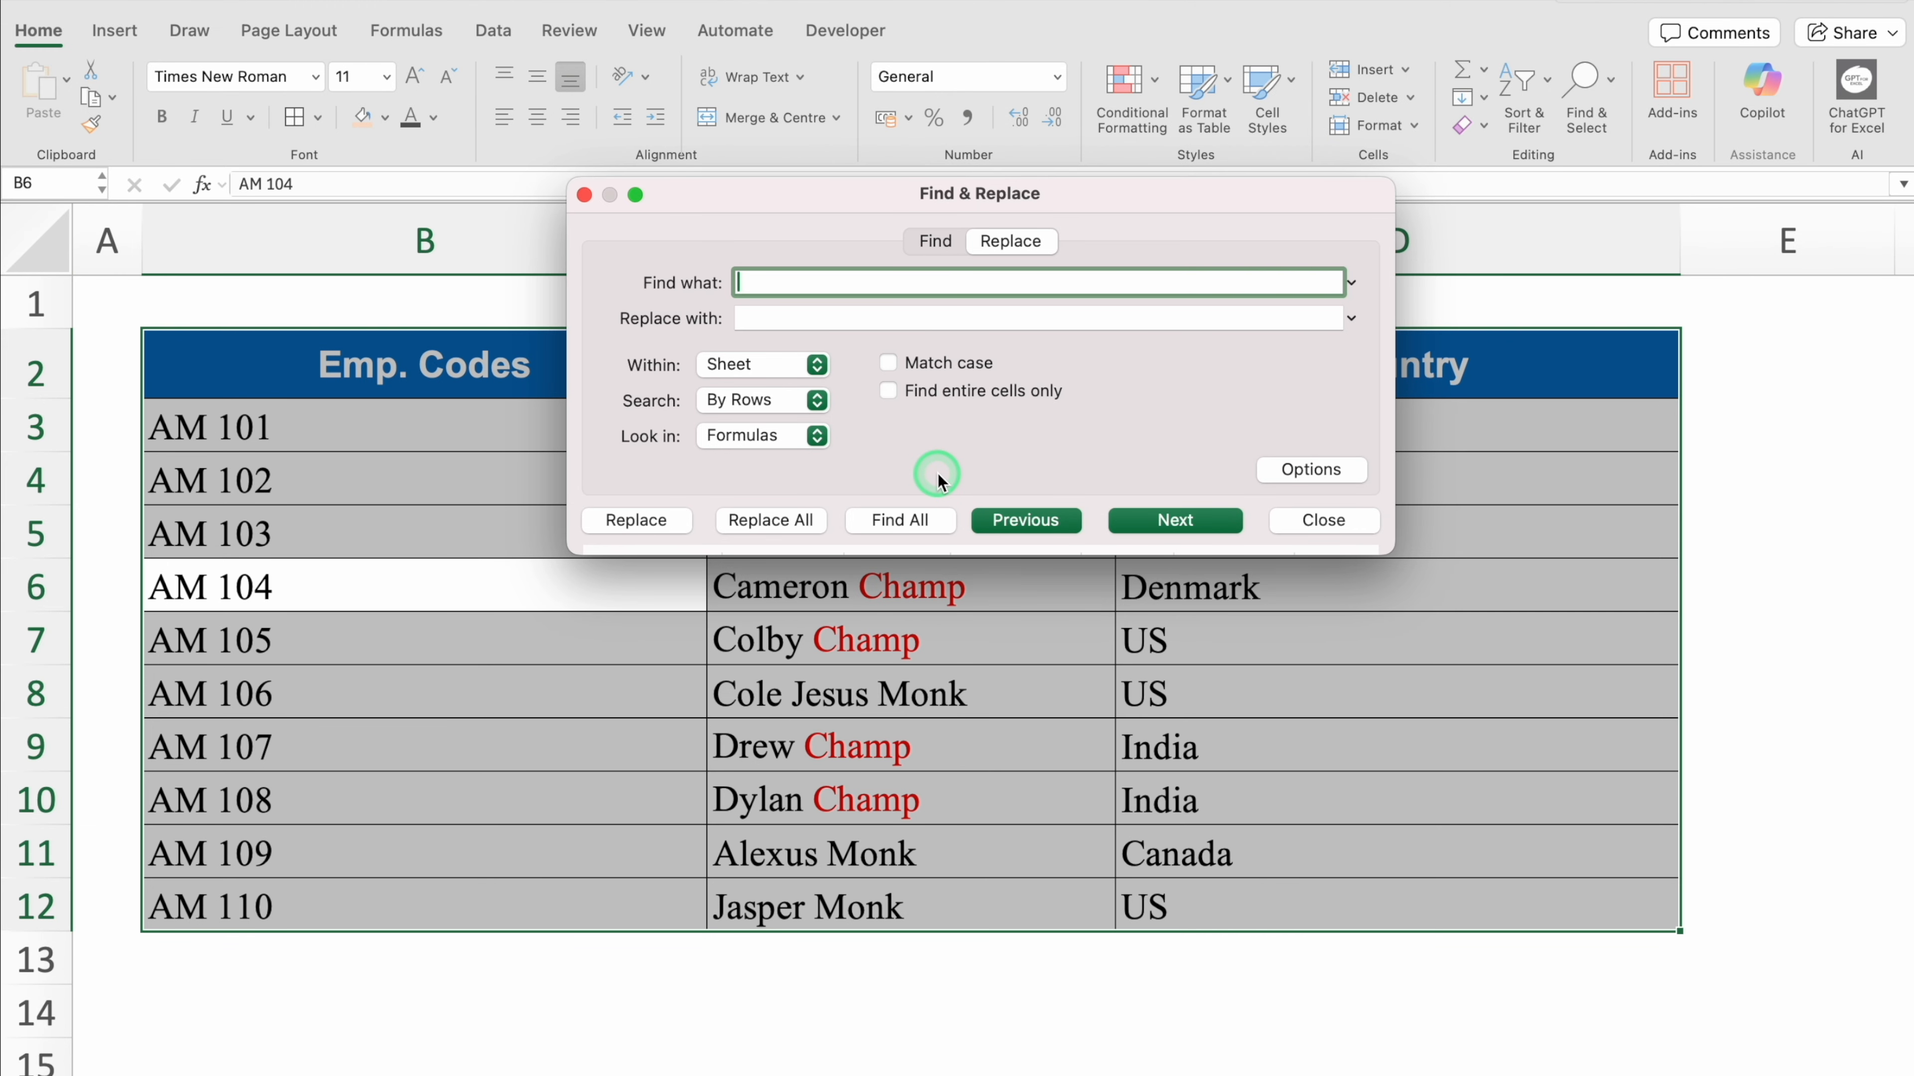
text(Champ)
click(846, 314)
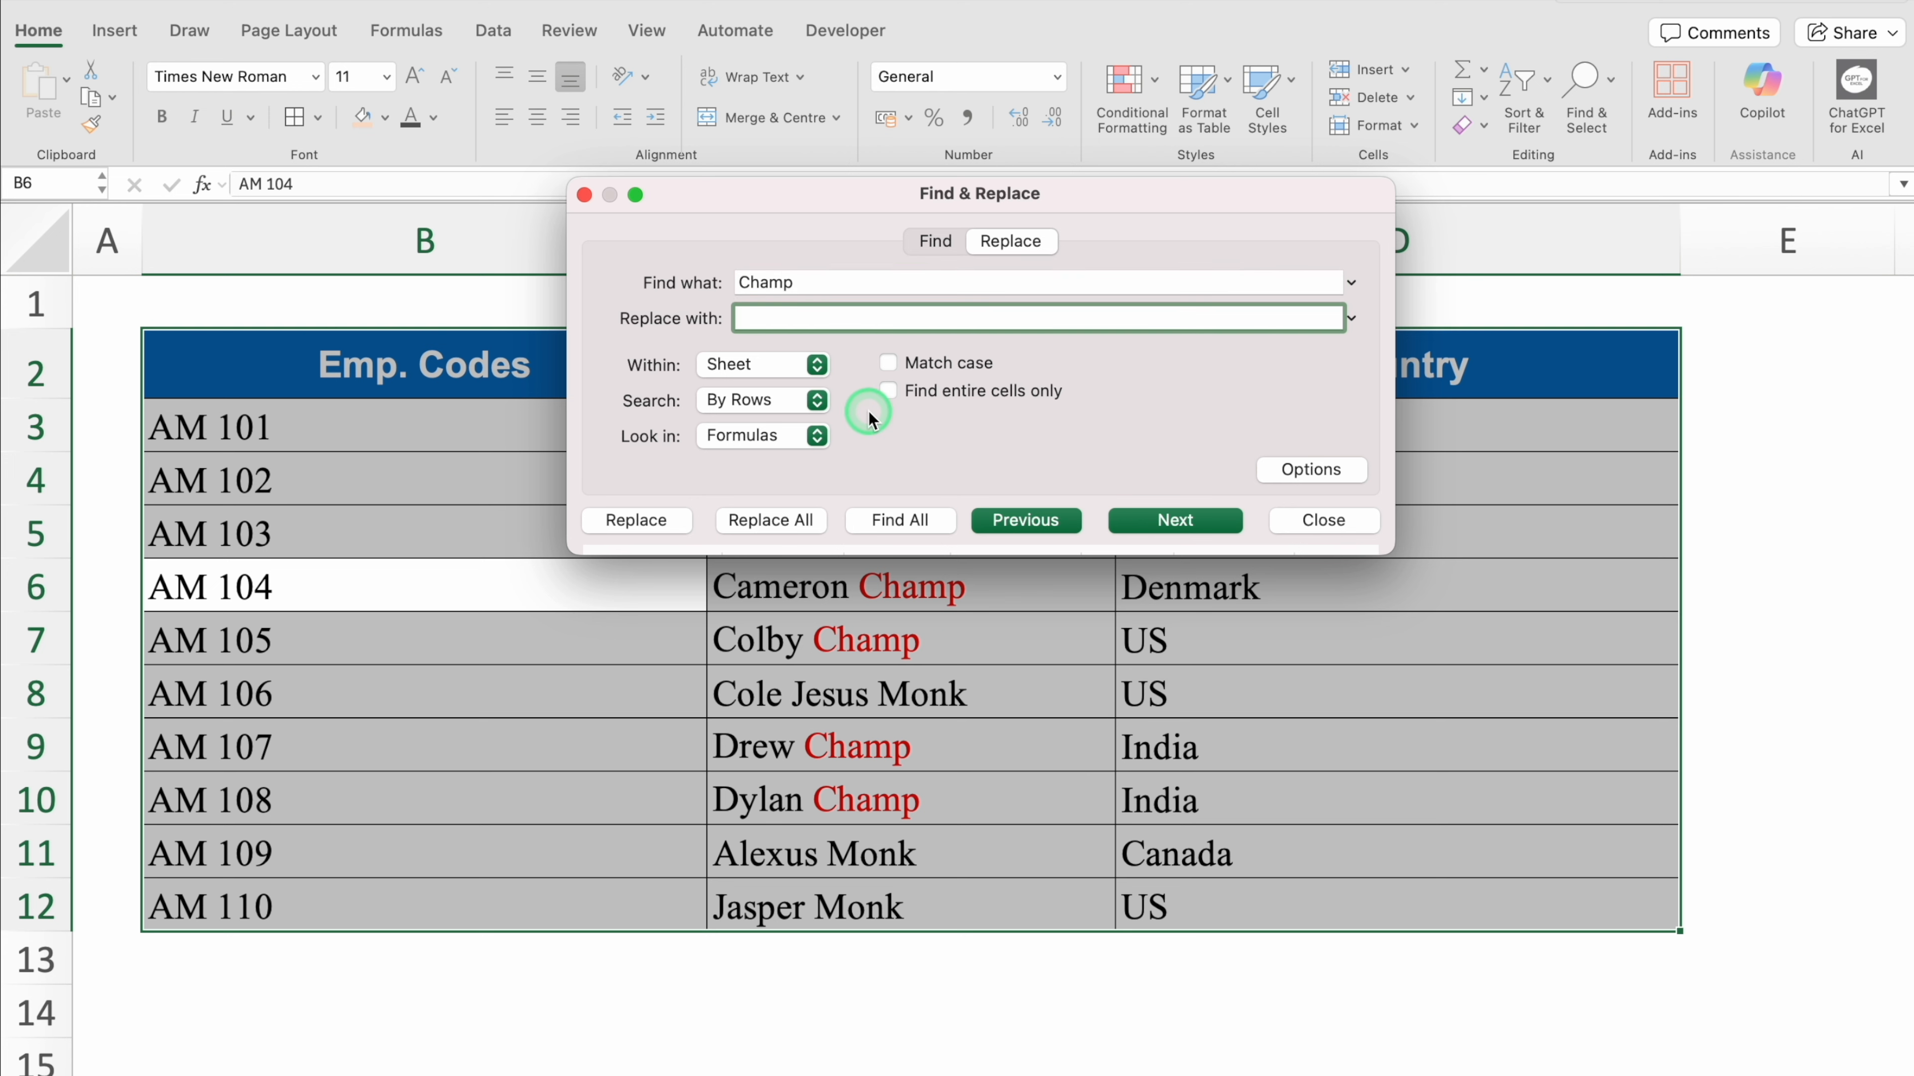
text(Monk)
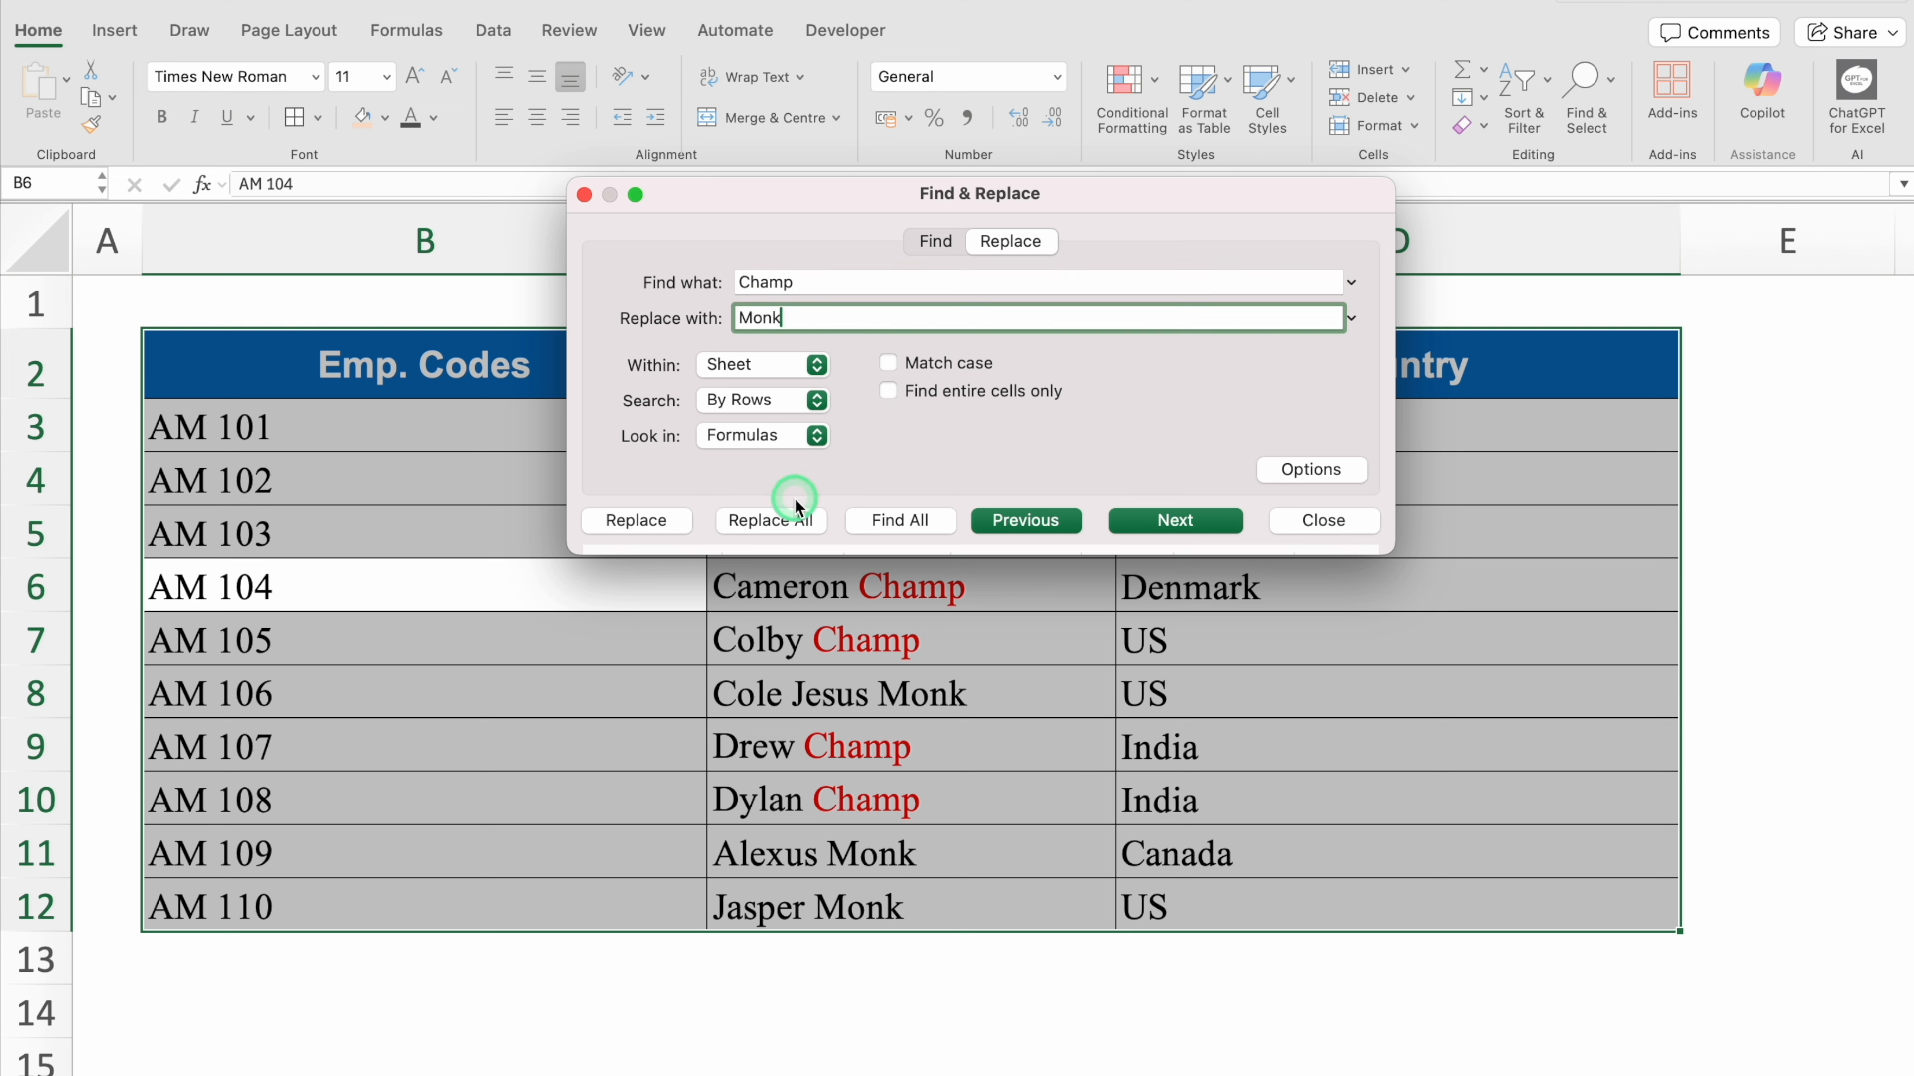
click(791, 520)
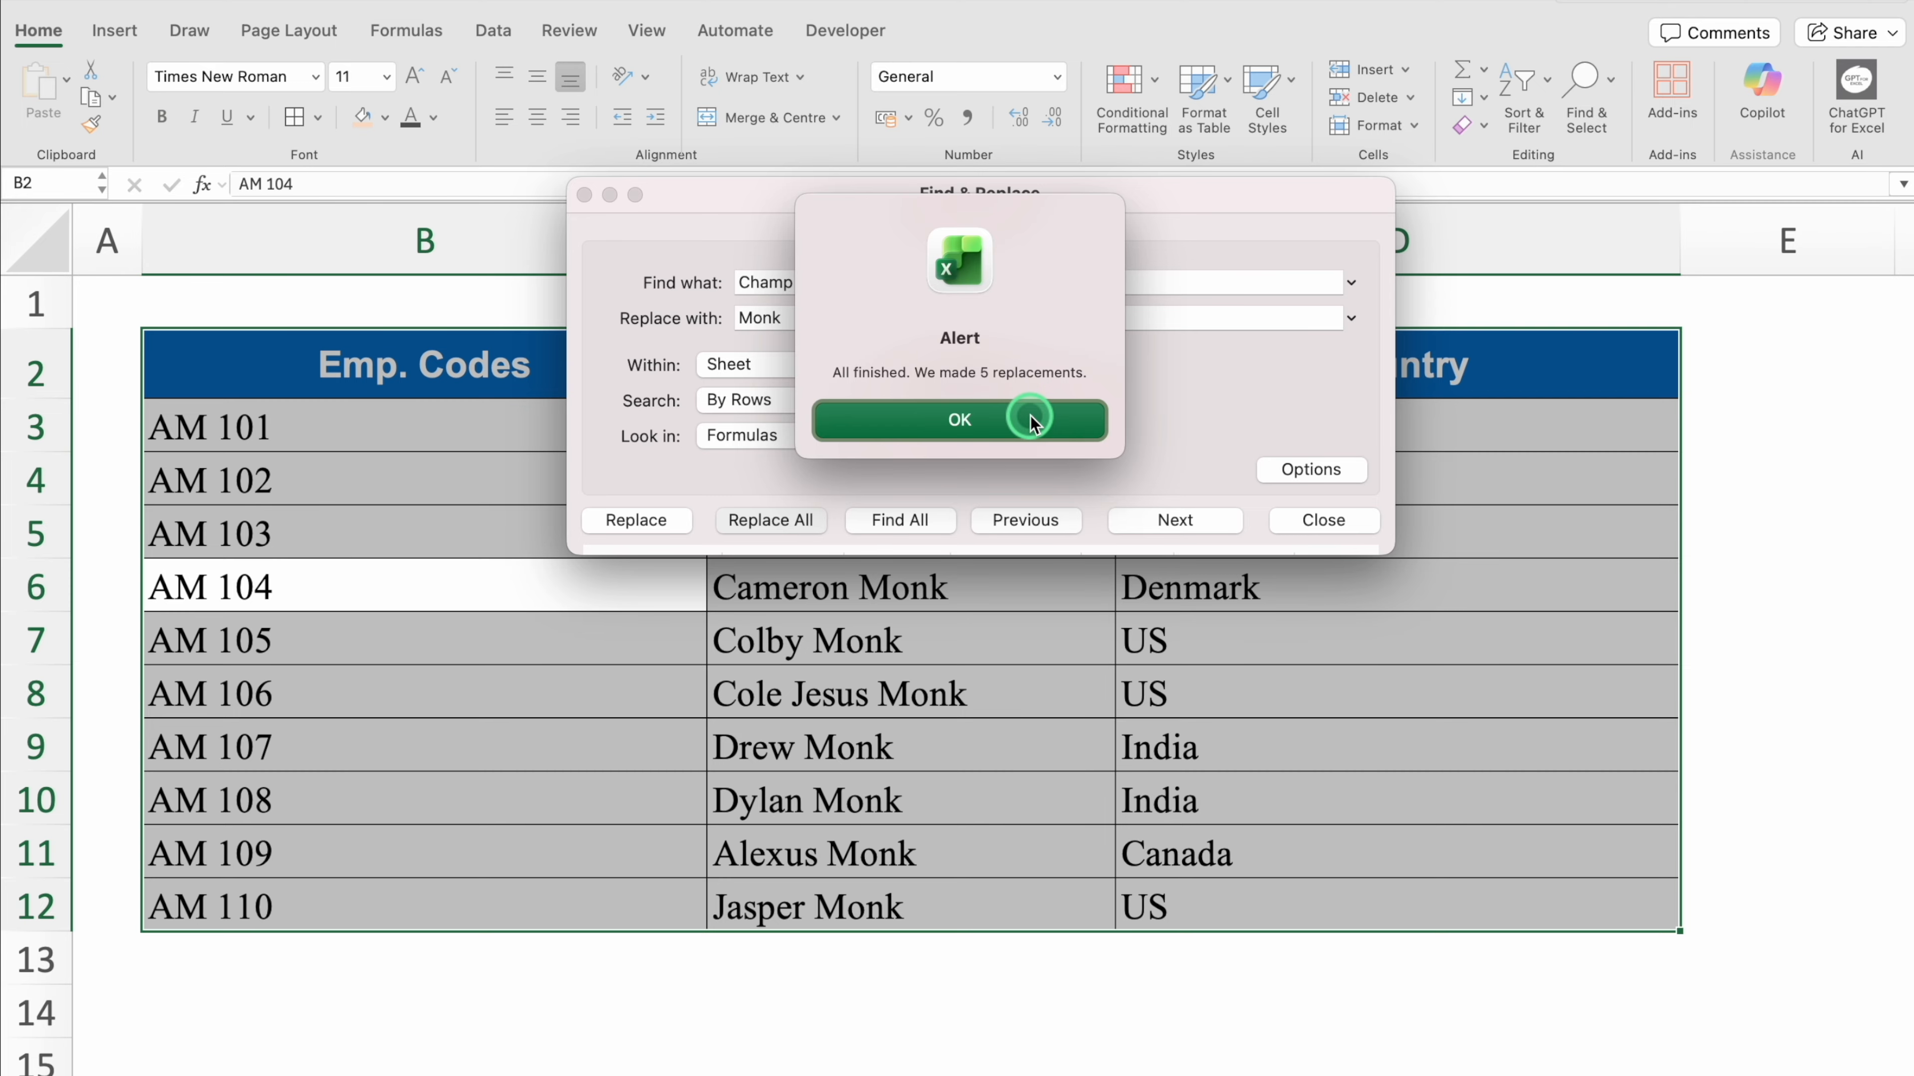
click(1032, 421)
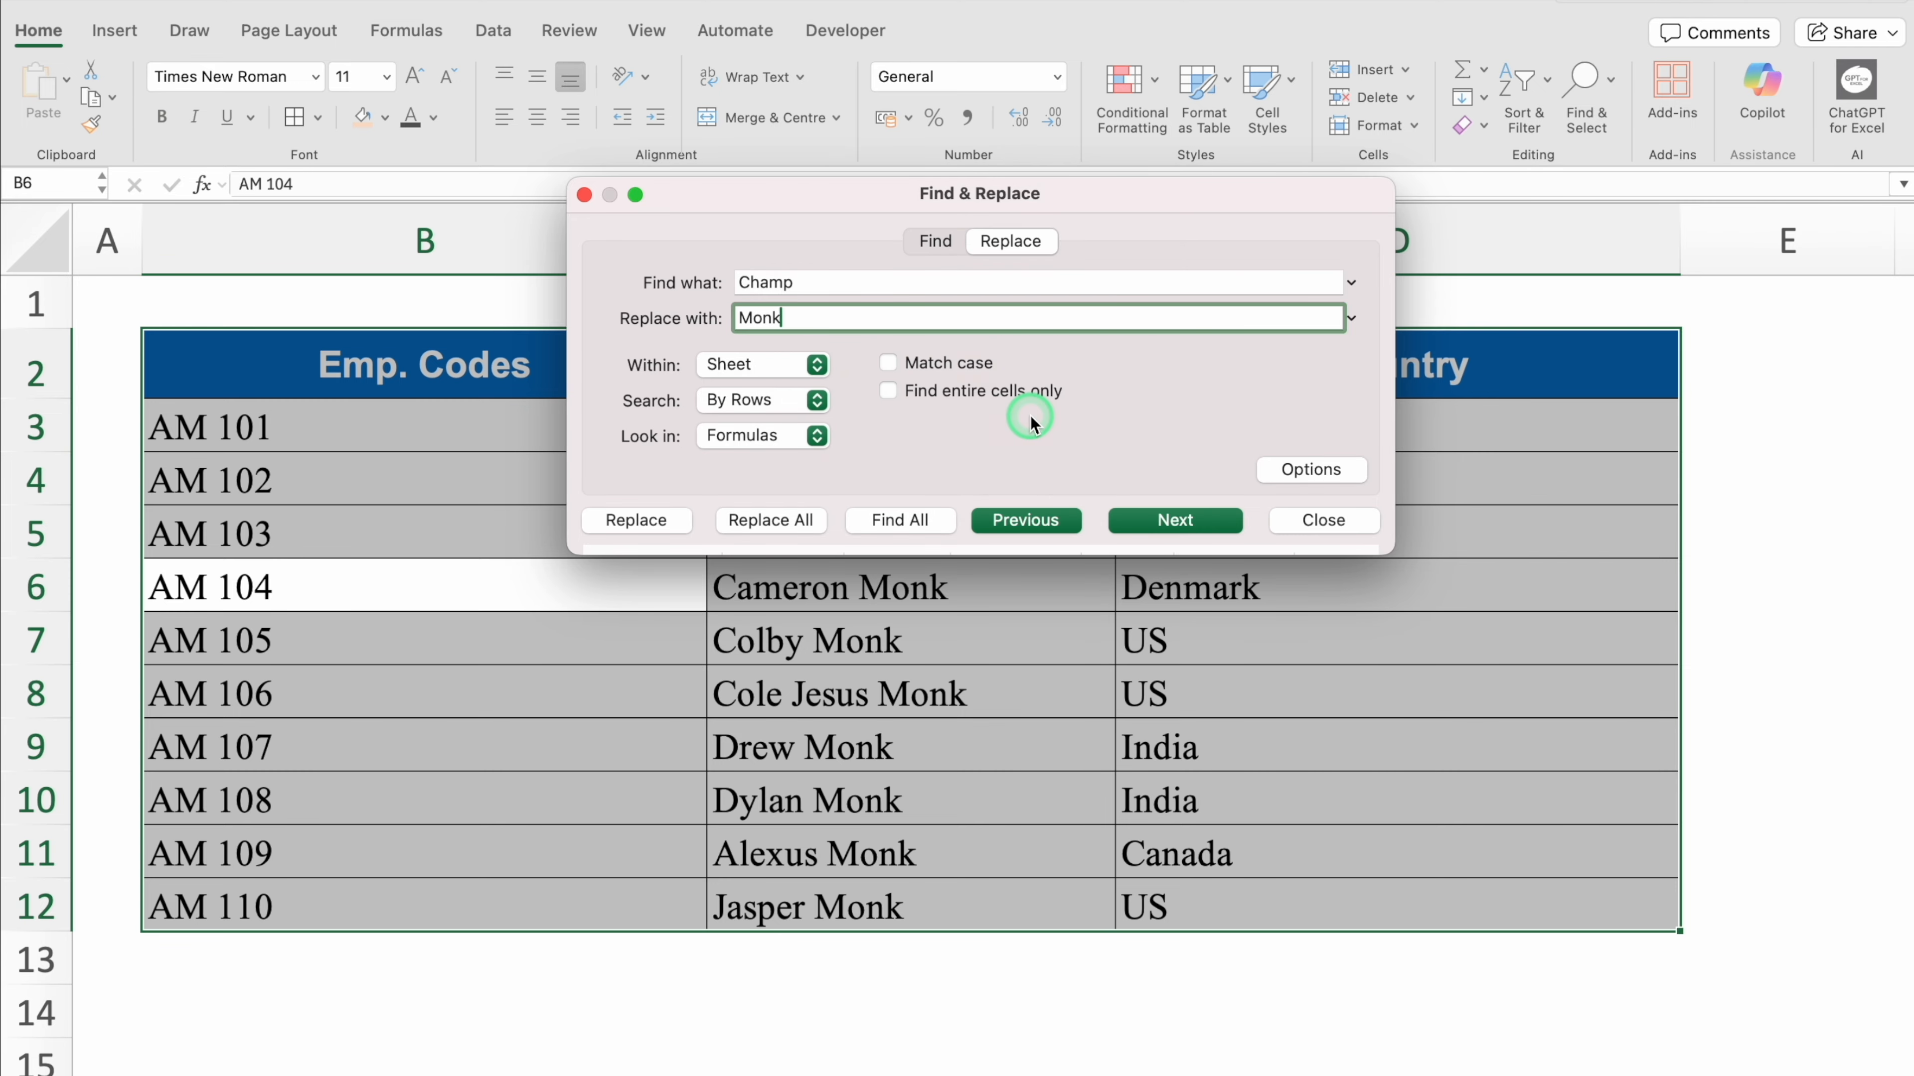
click(1309, 520)
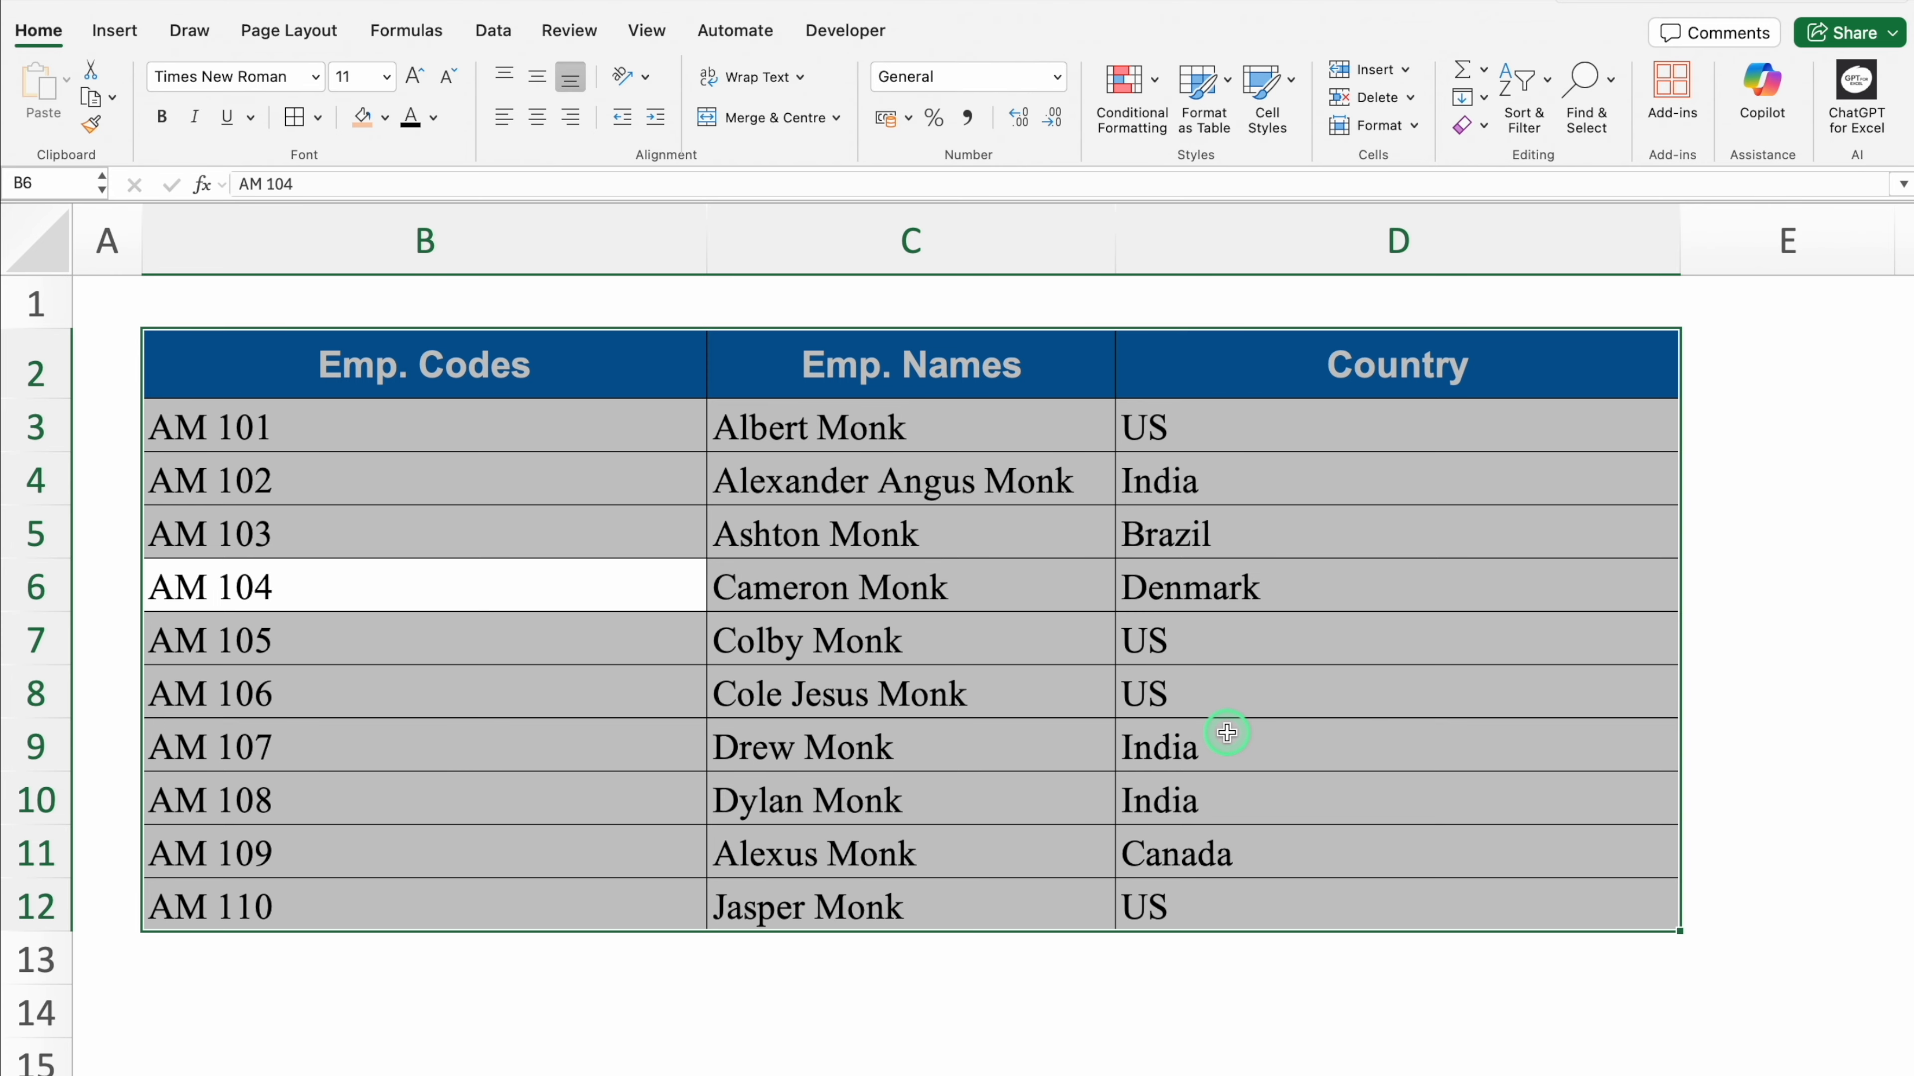
click(1227, 731)
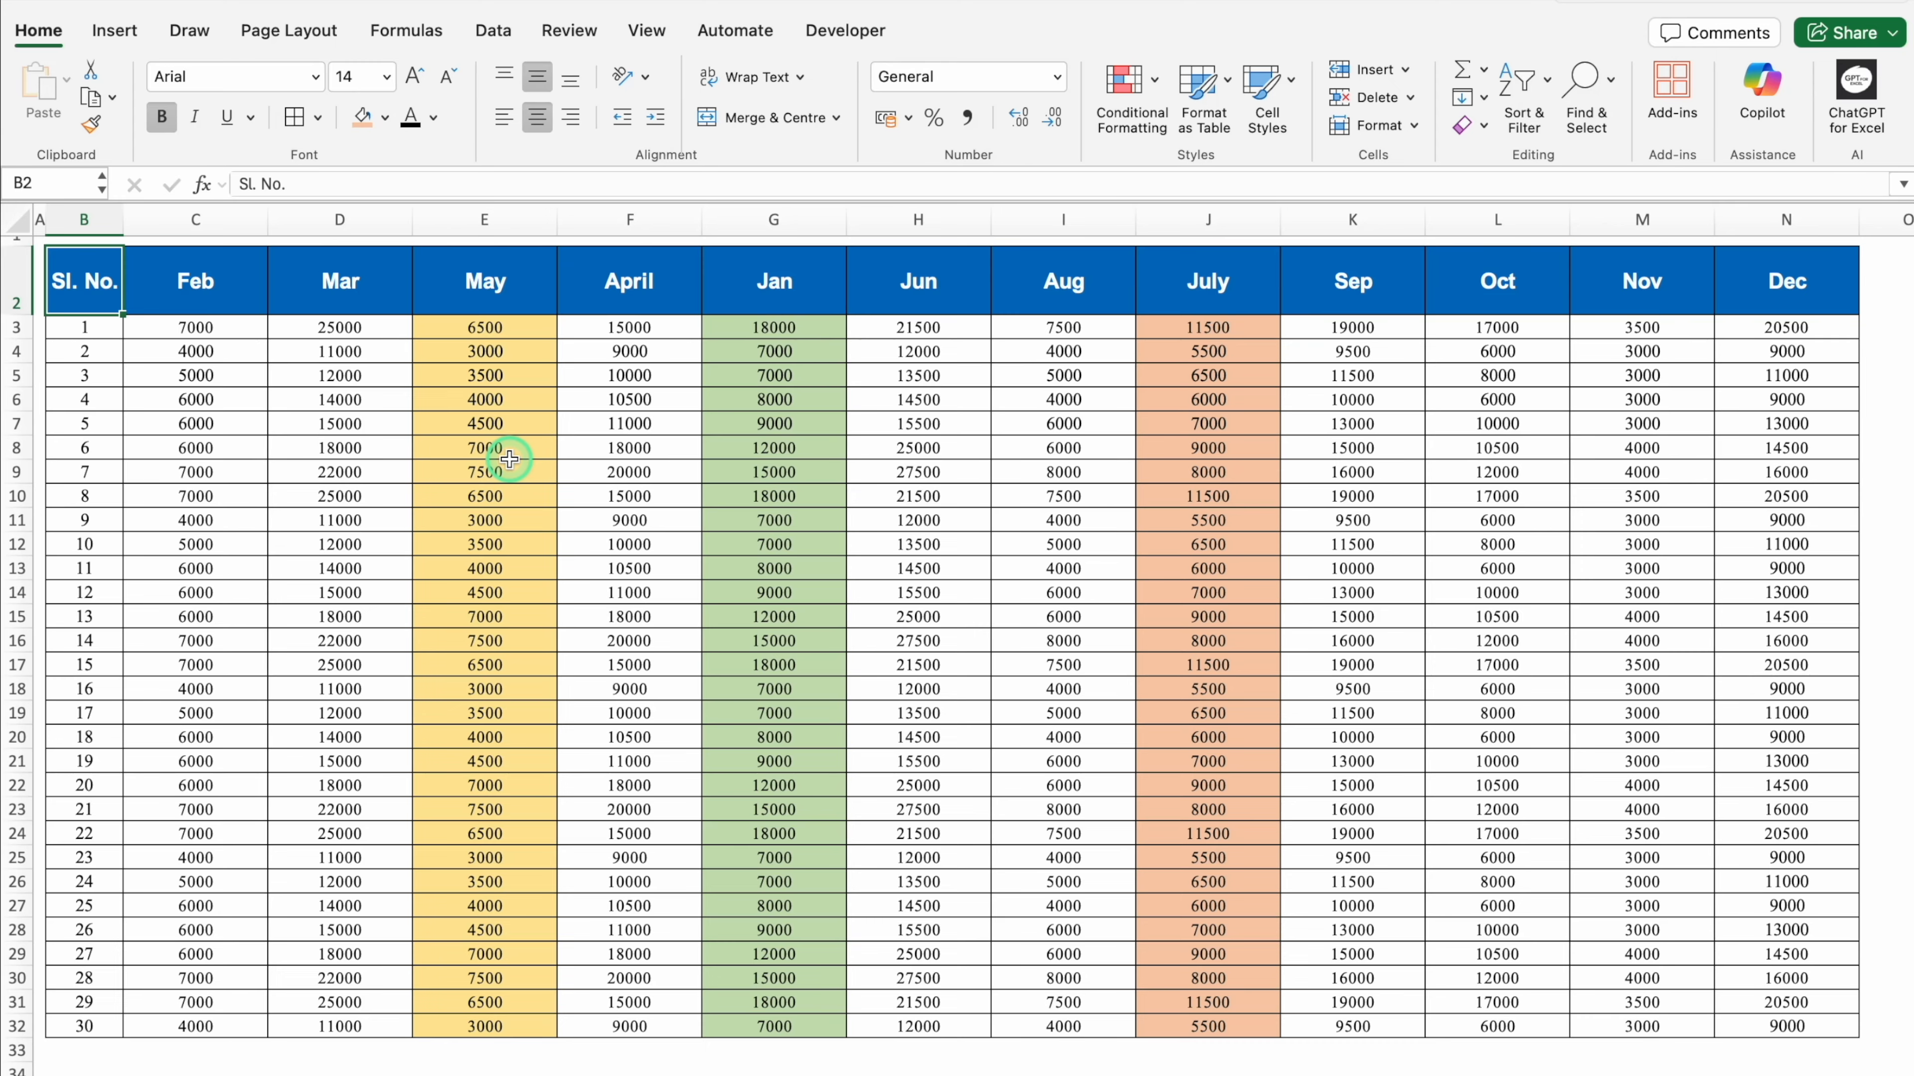
On the monthly data sheet, move the whole Jan column with its header to column C, in front of Feb, shifting the other months over
click(207, 294)
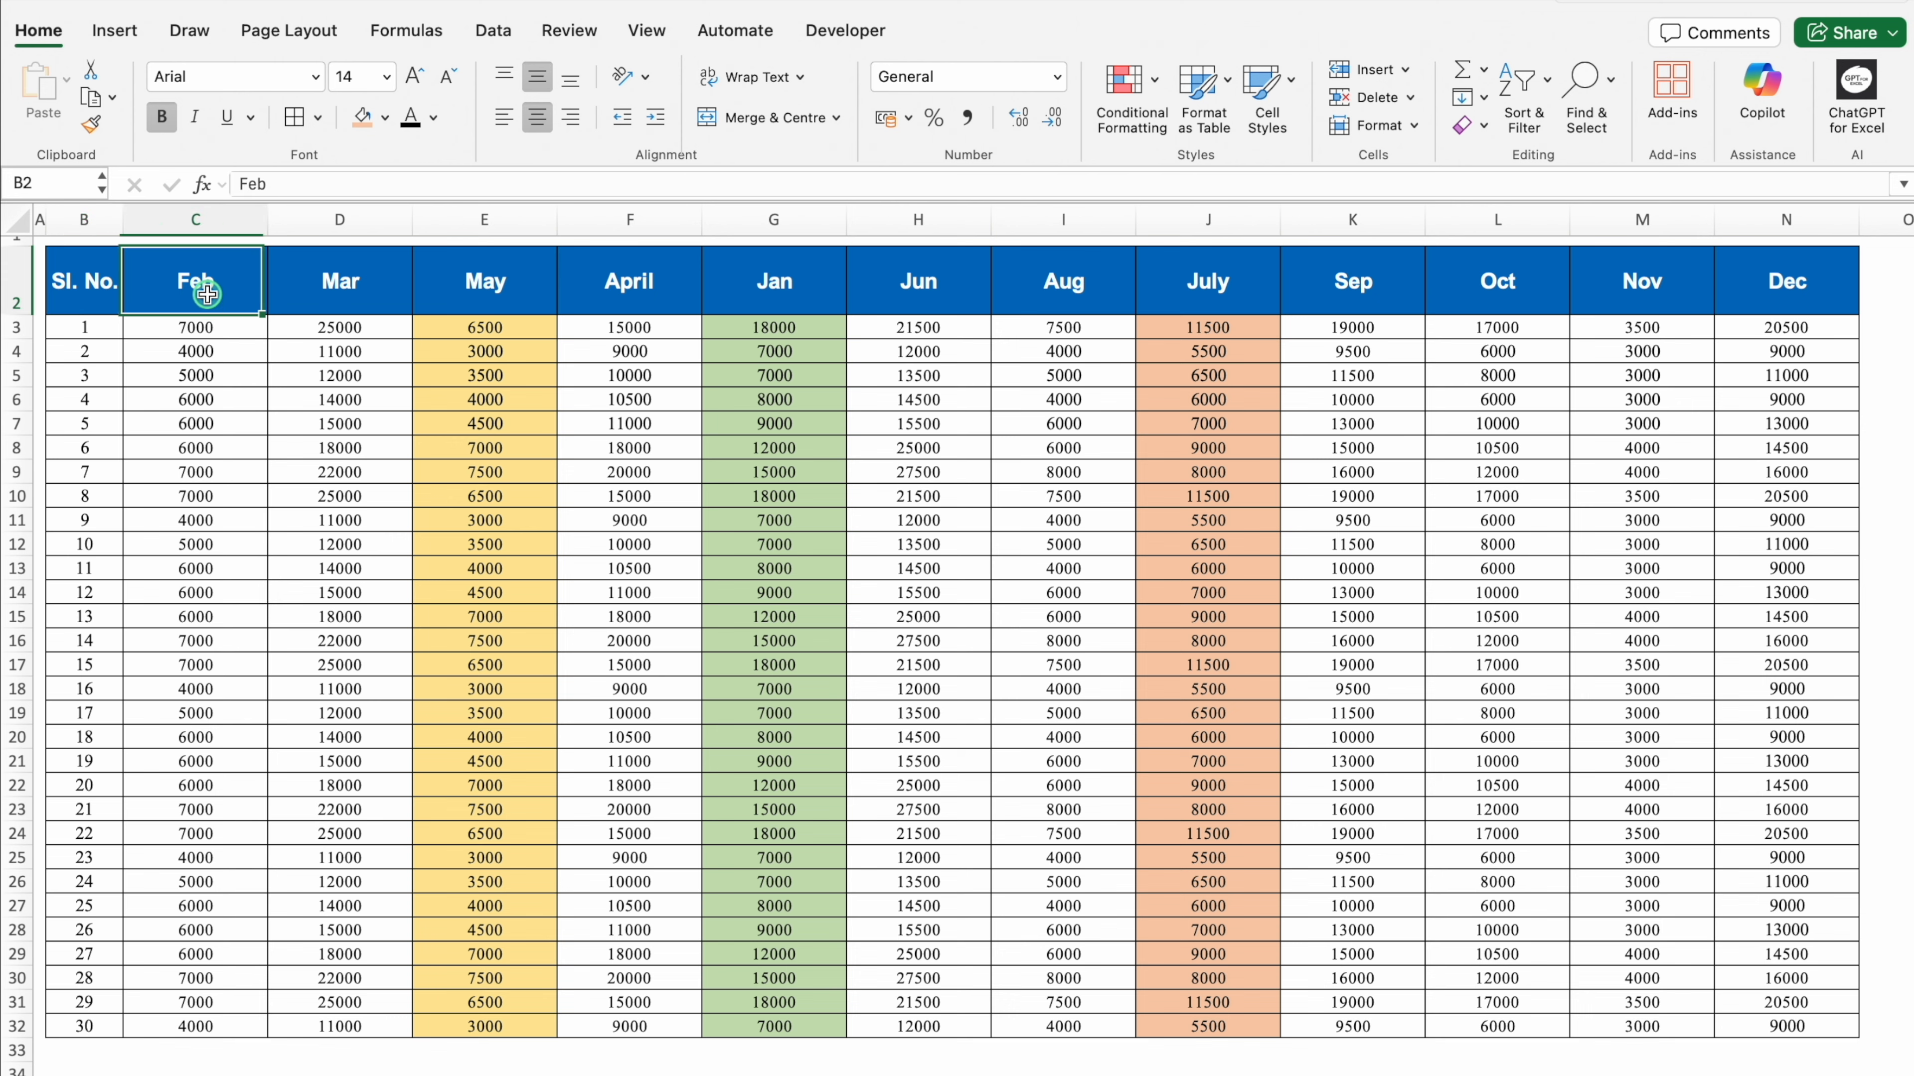
click(773, 279)
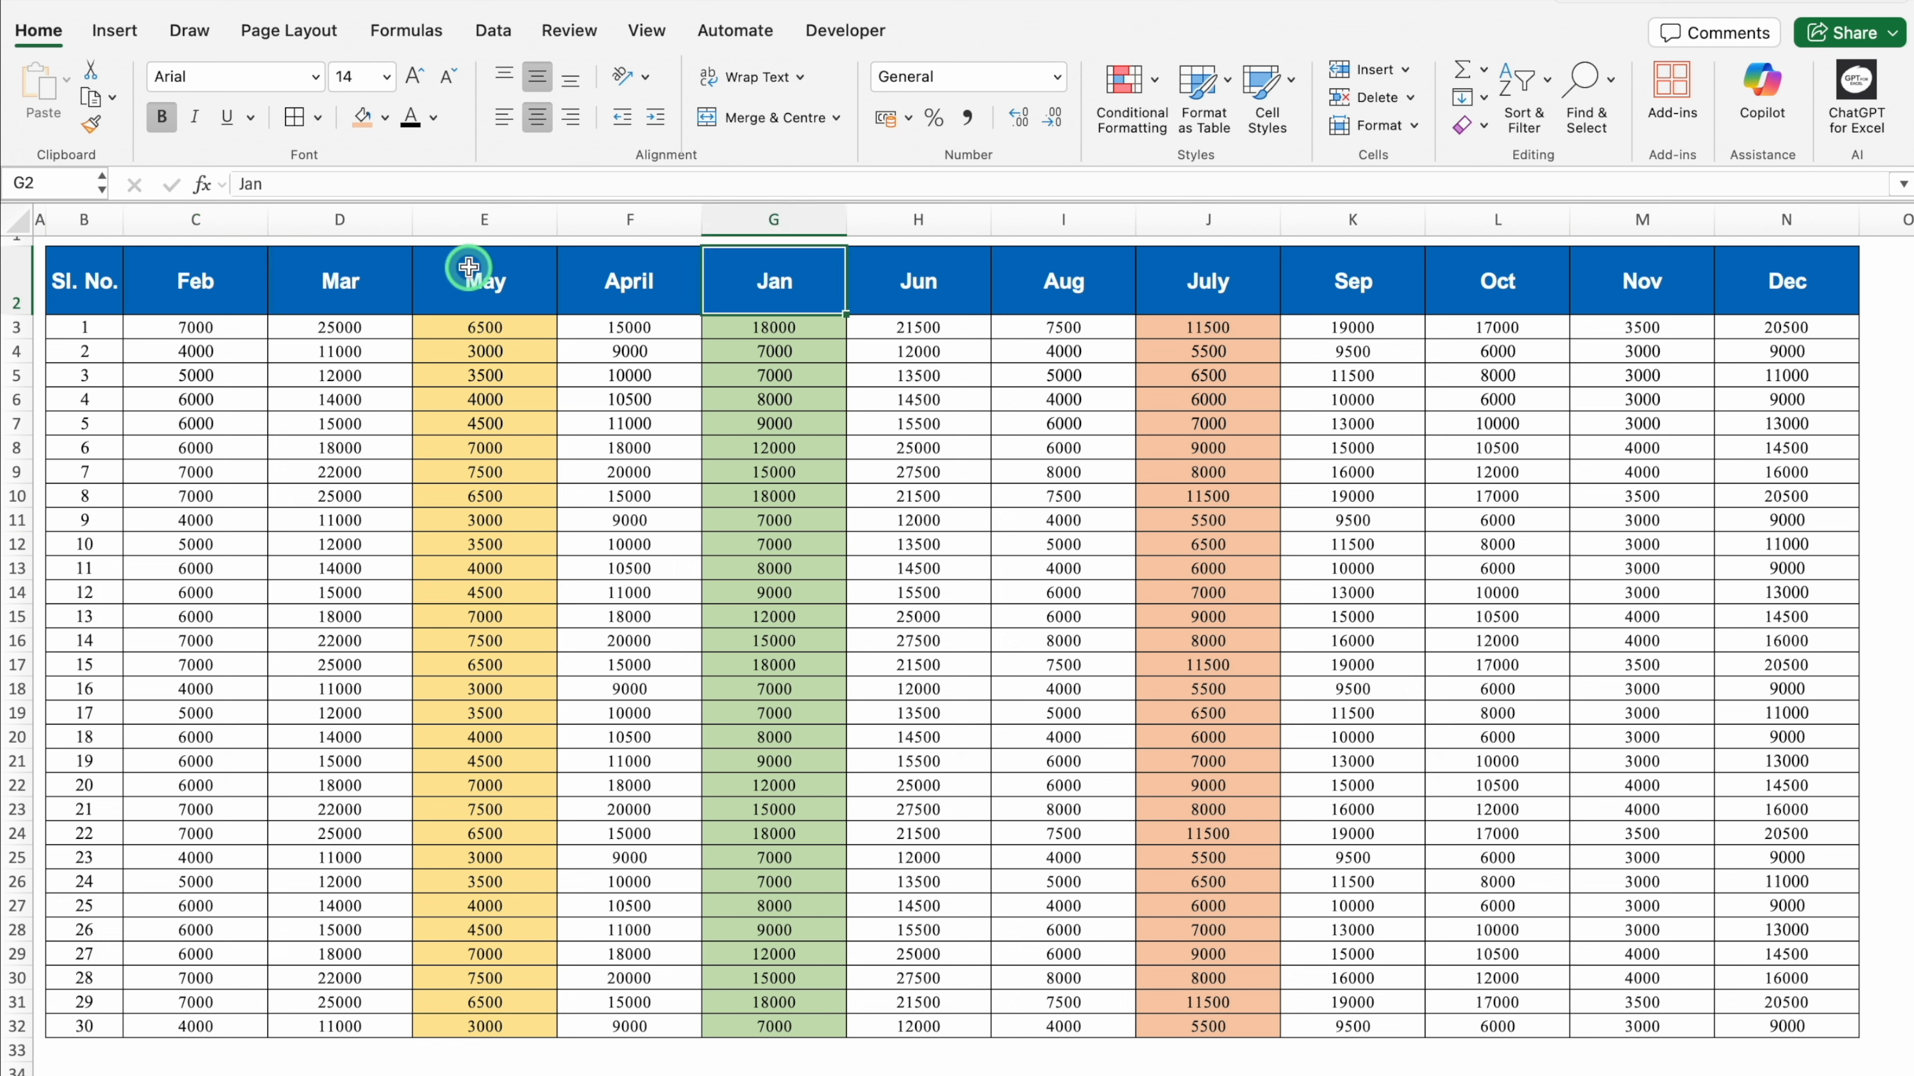
click(629, 281)
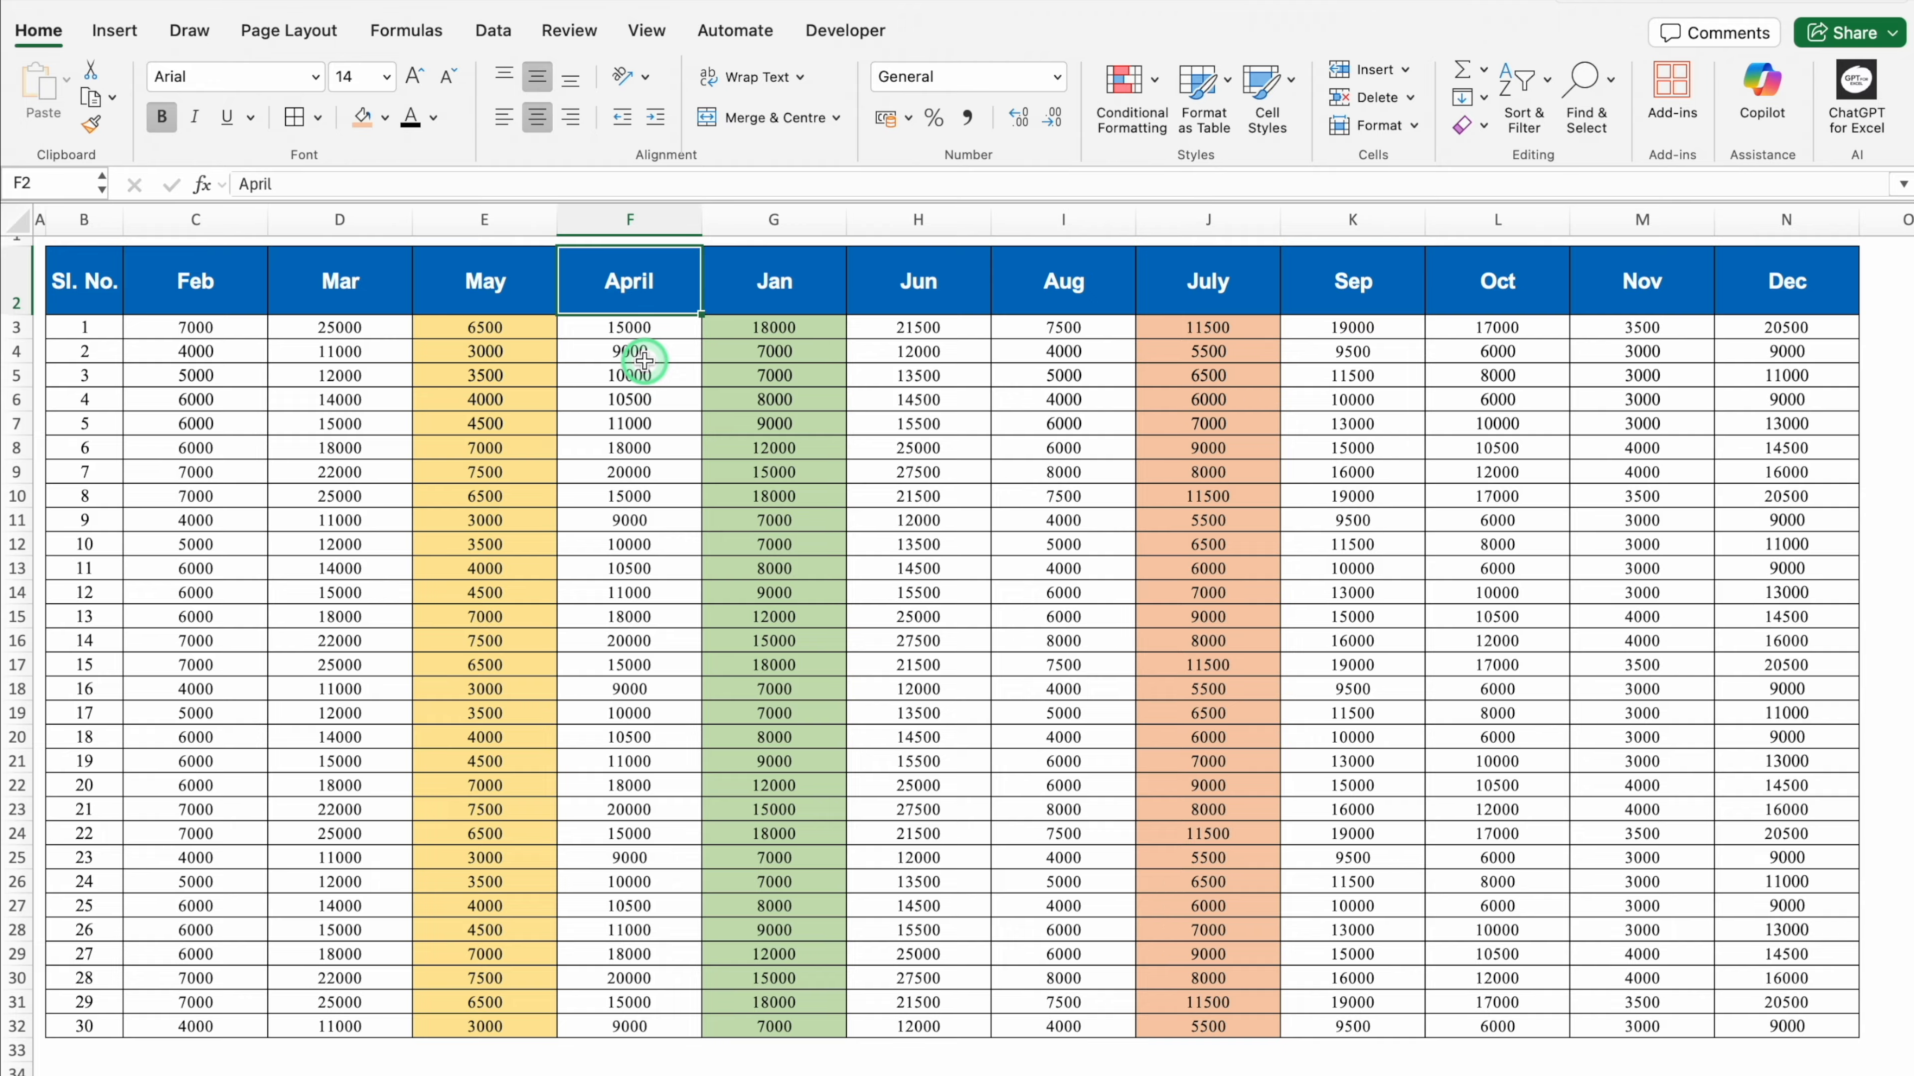
click(773, 288)
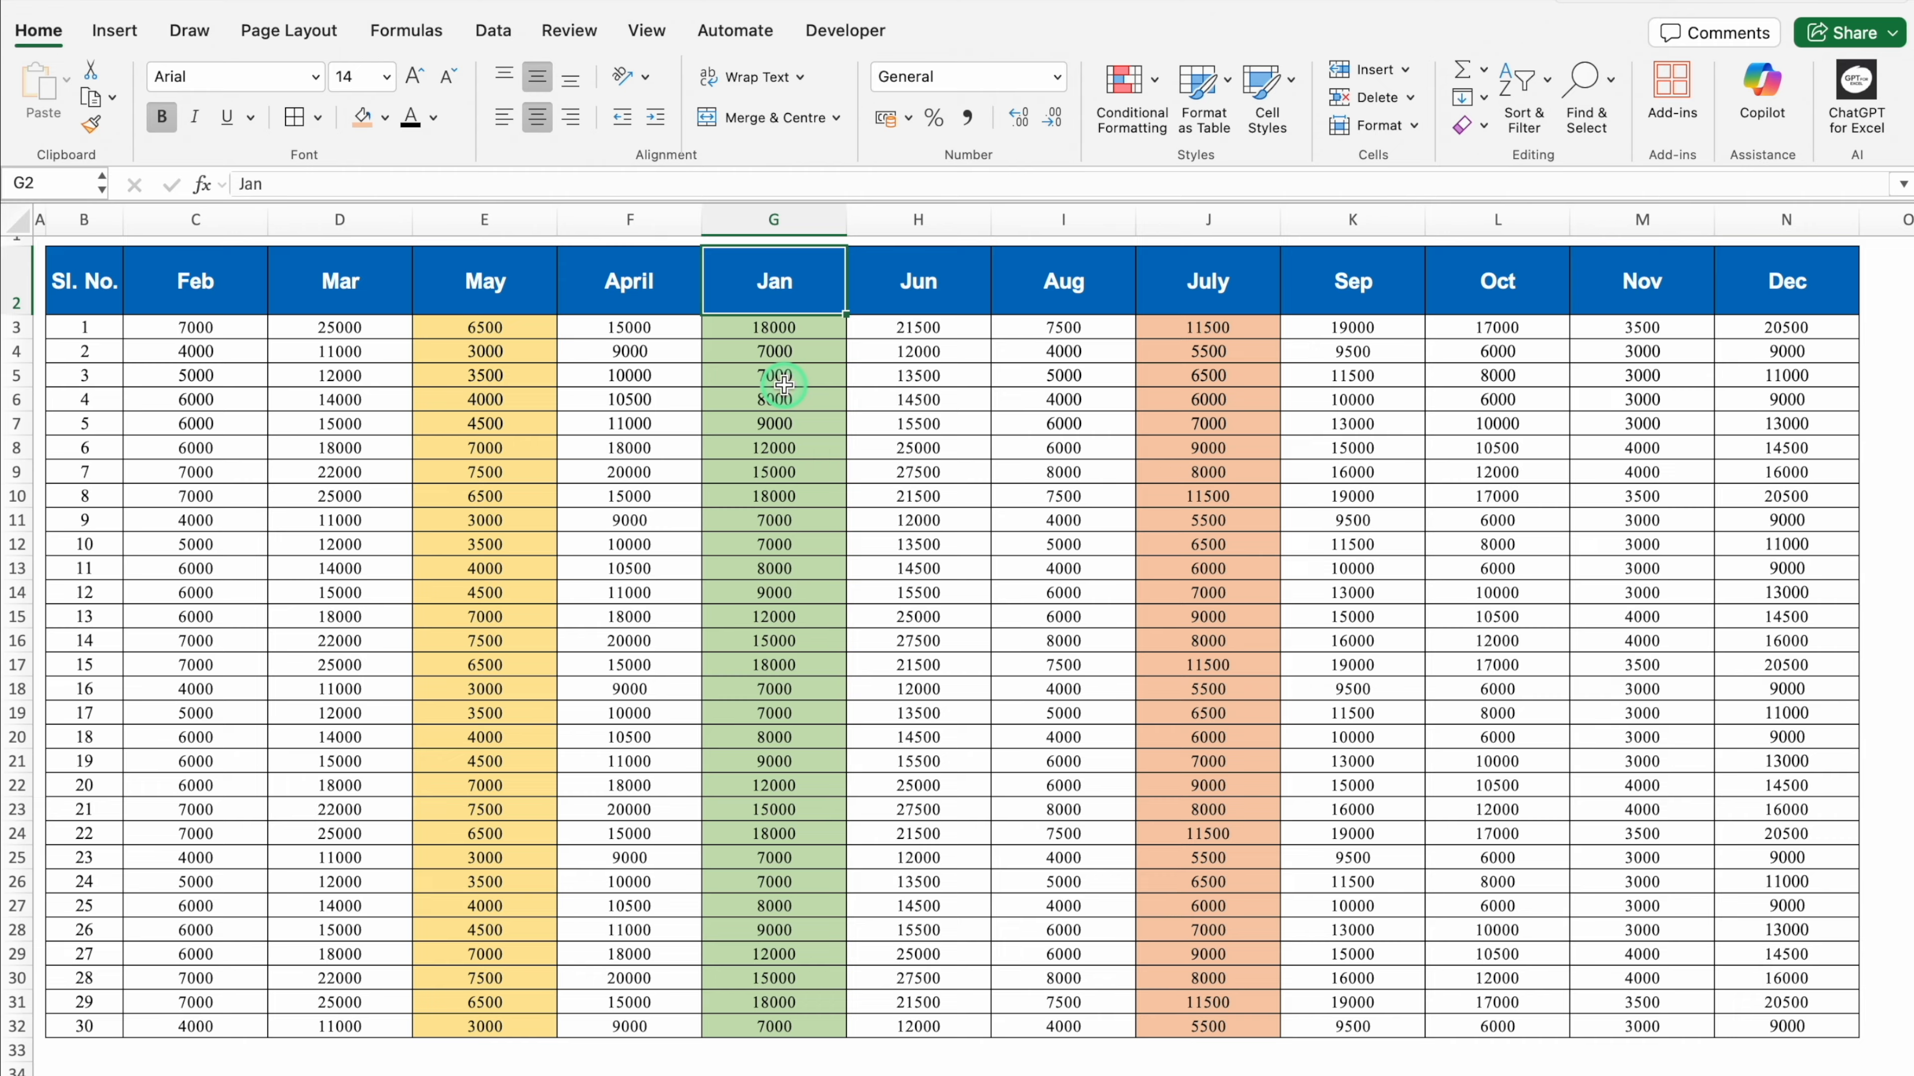
key(ctrl+shift+Down)
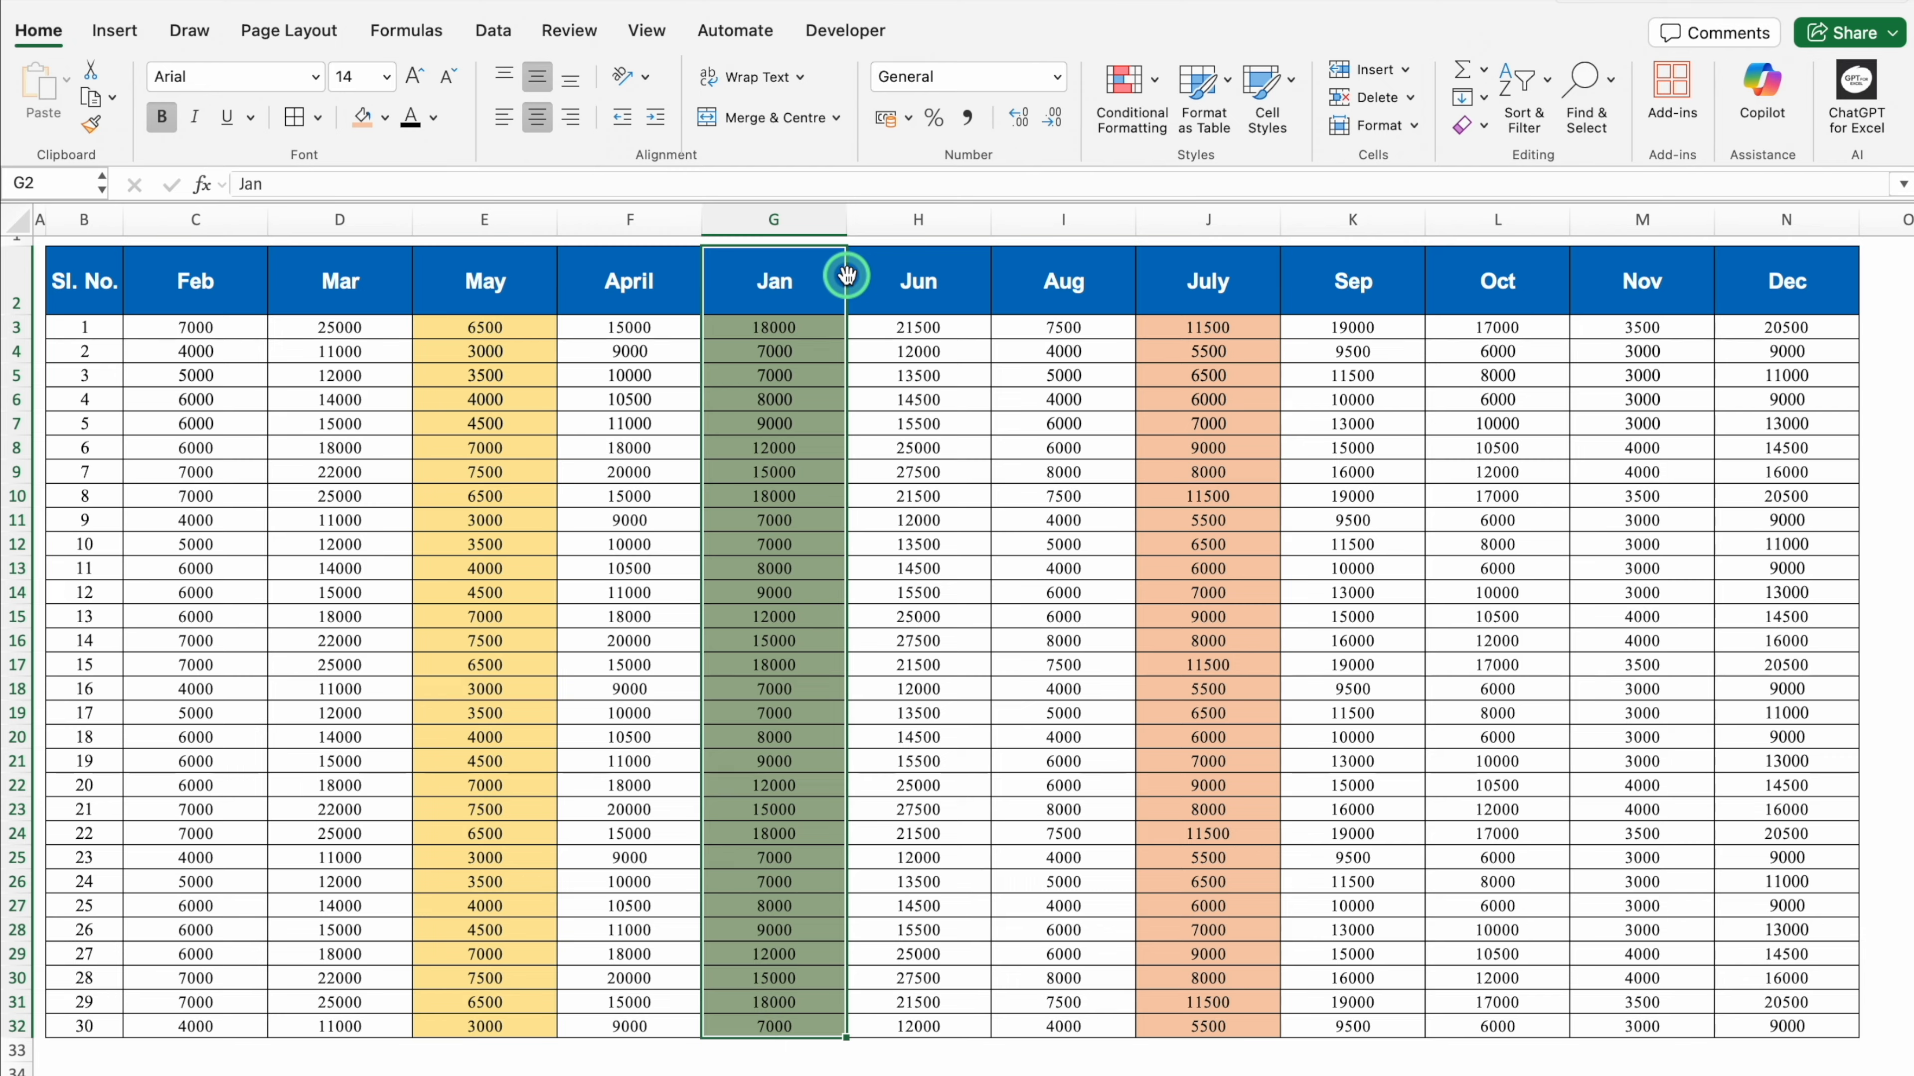
drag(846, 276, 134, 296)
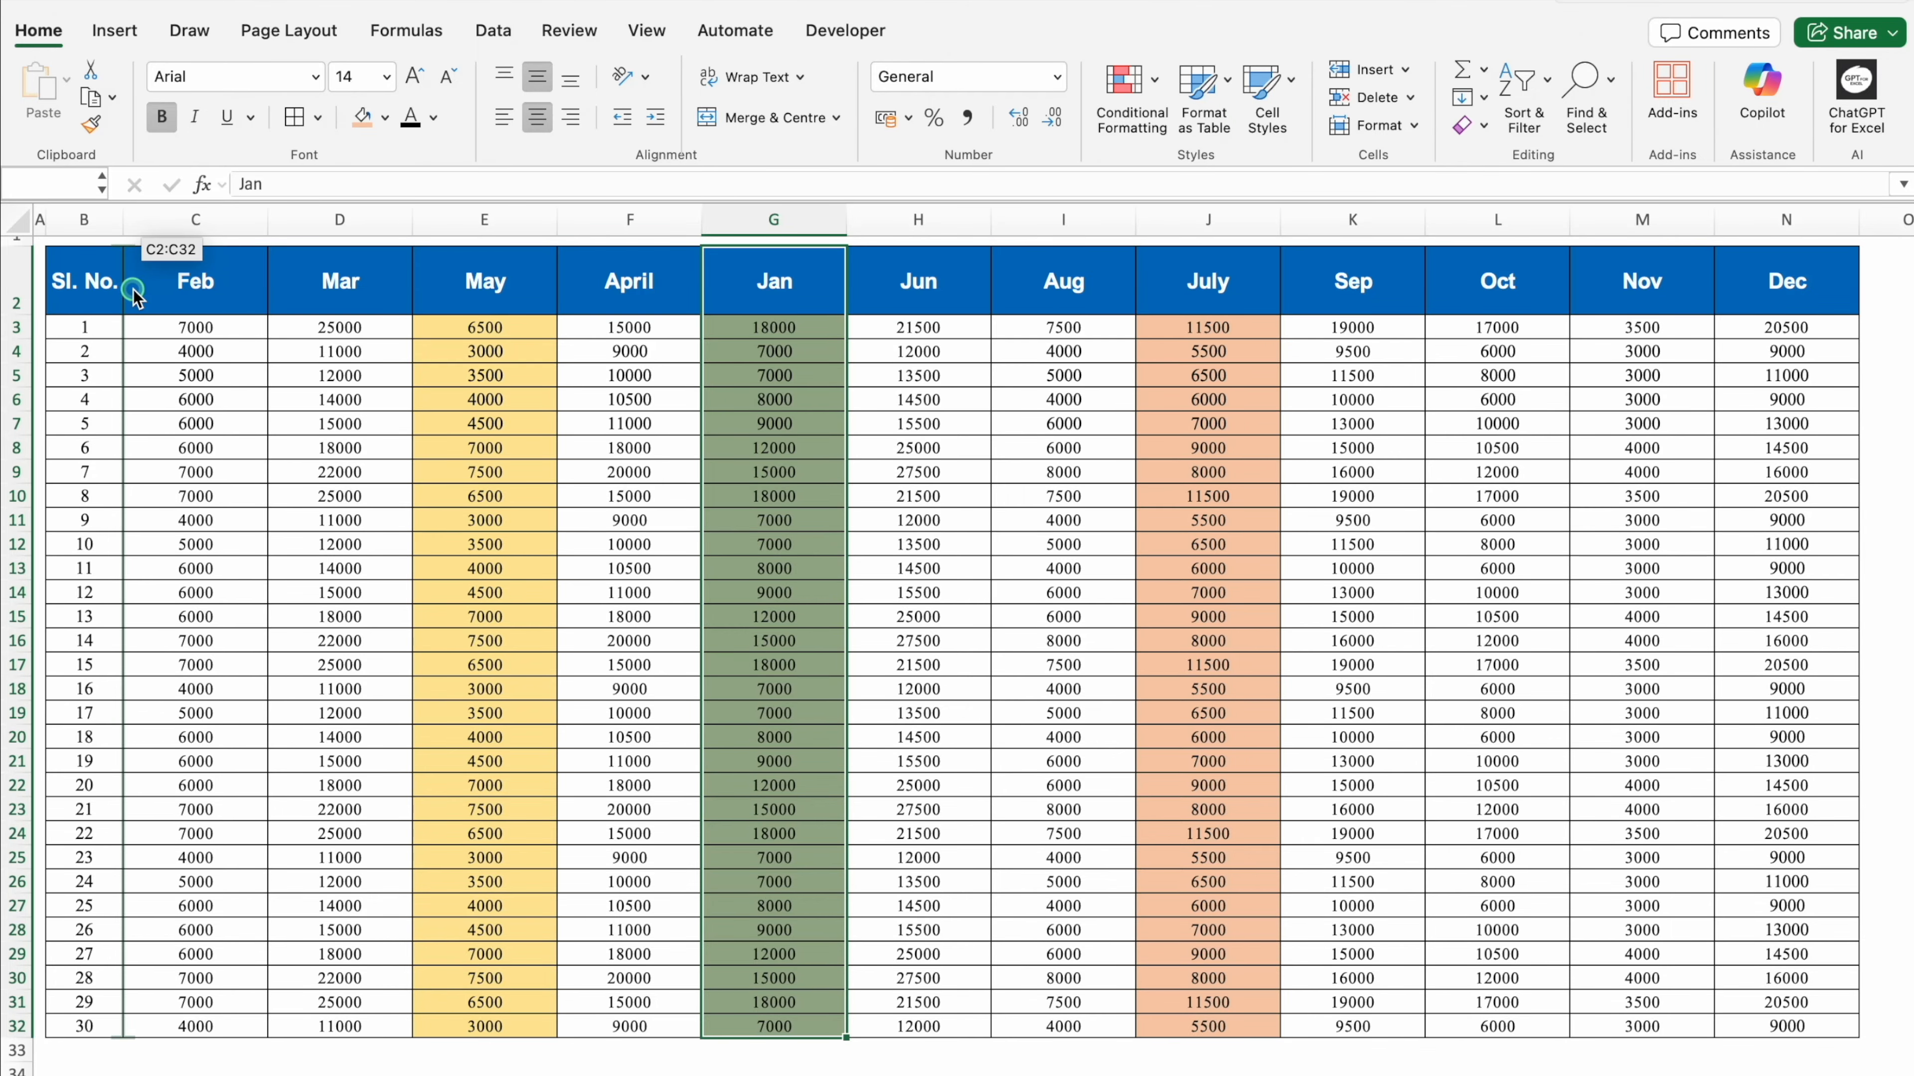
drag(136, 296, 135, 296)
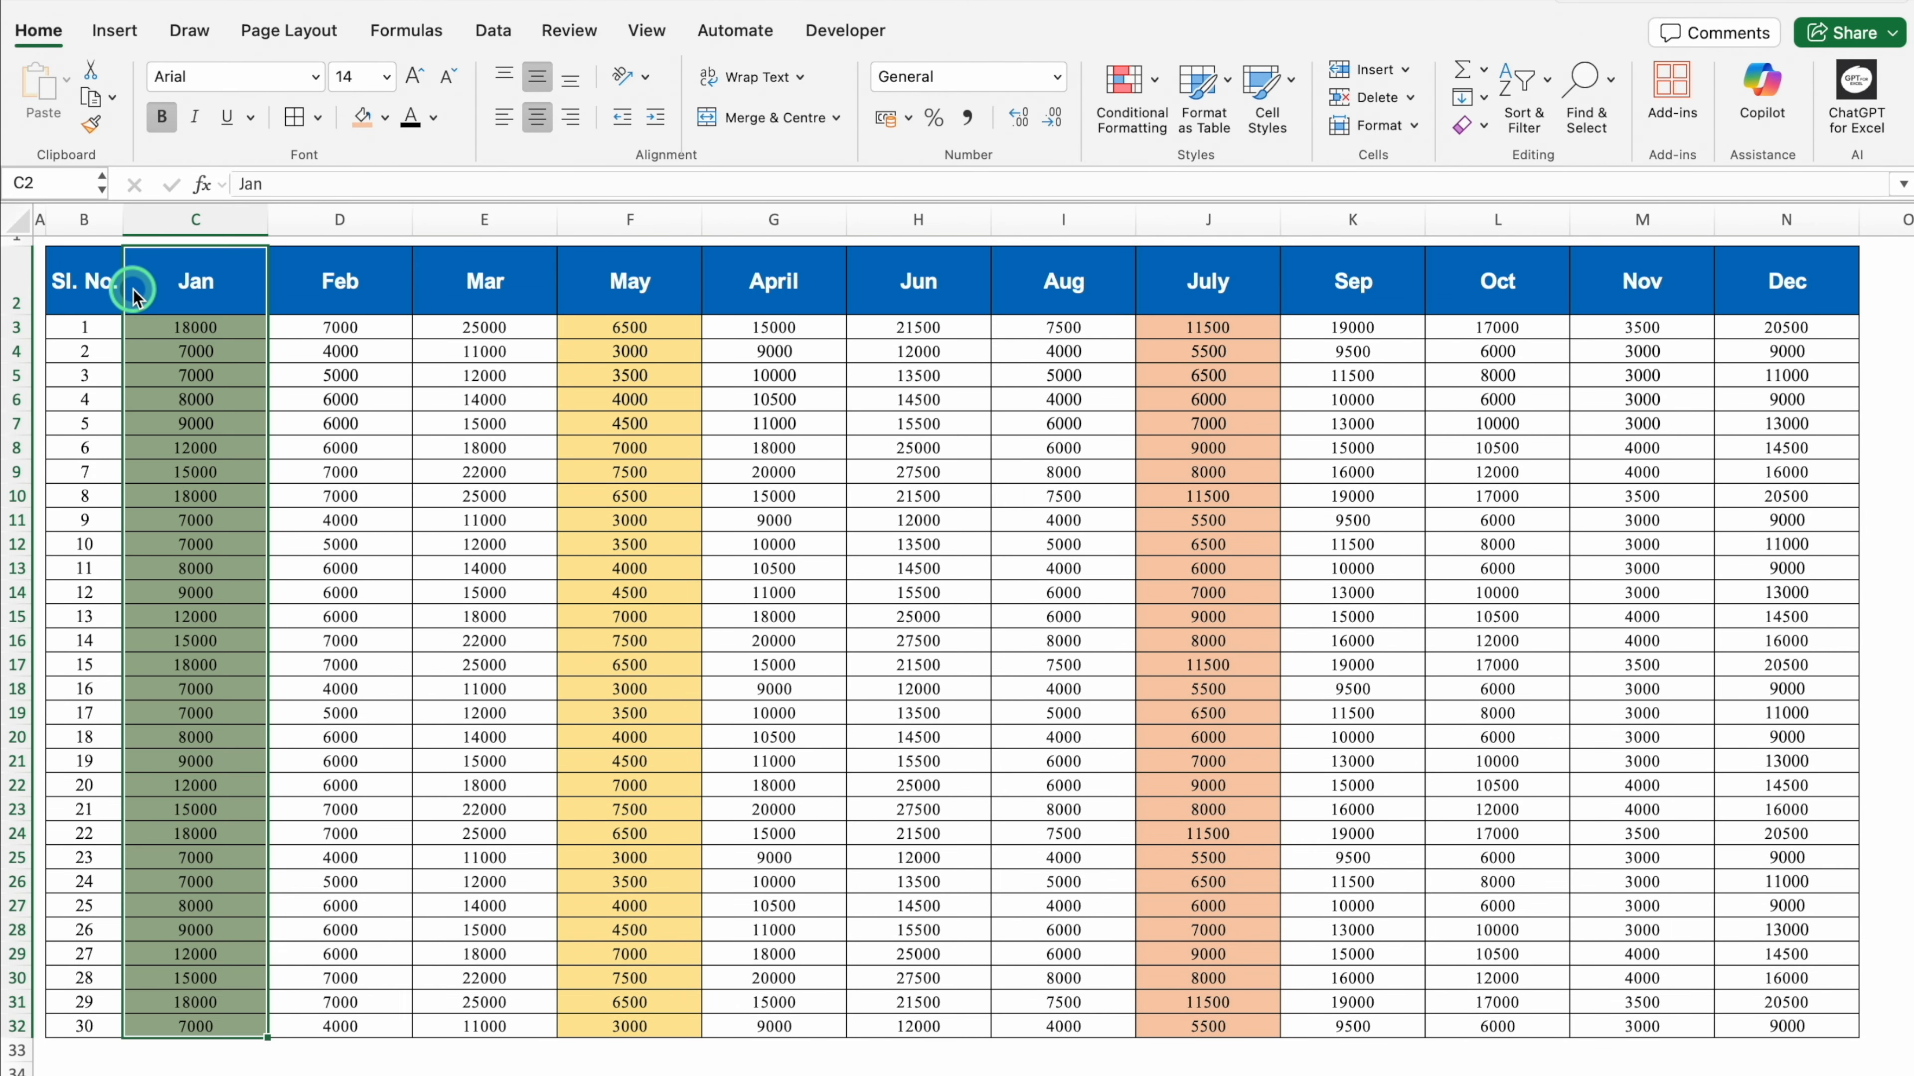
Move the whole May column with its header between April and Jun without overwriting either one
click(668, 284)
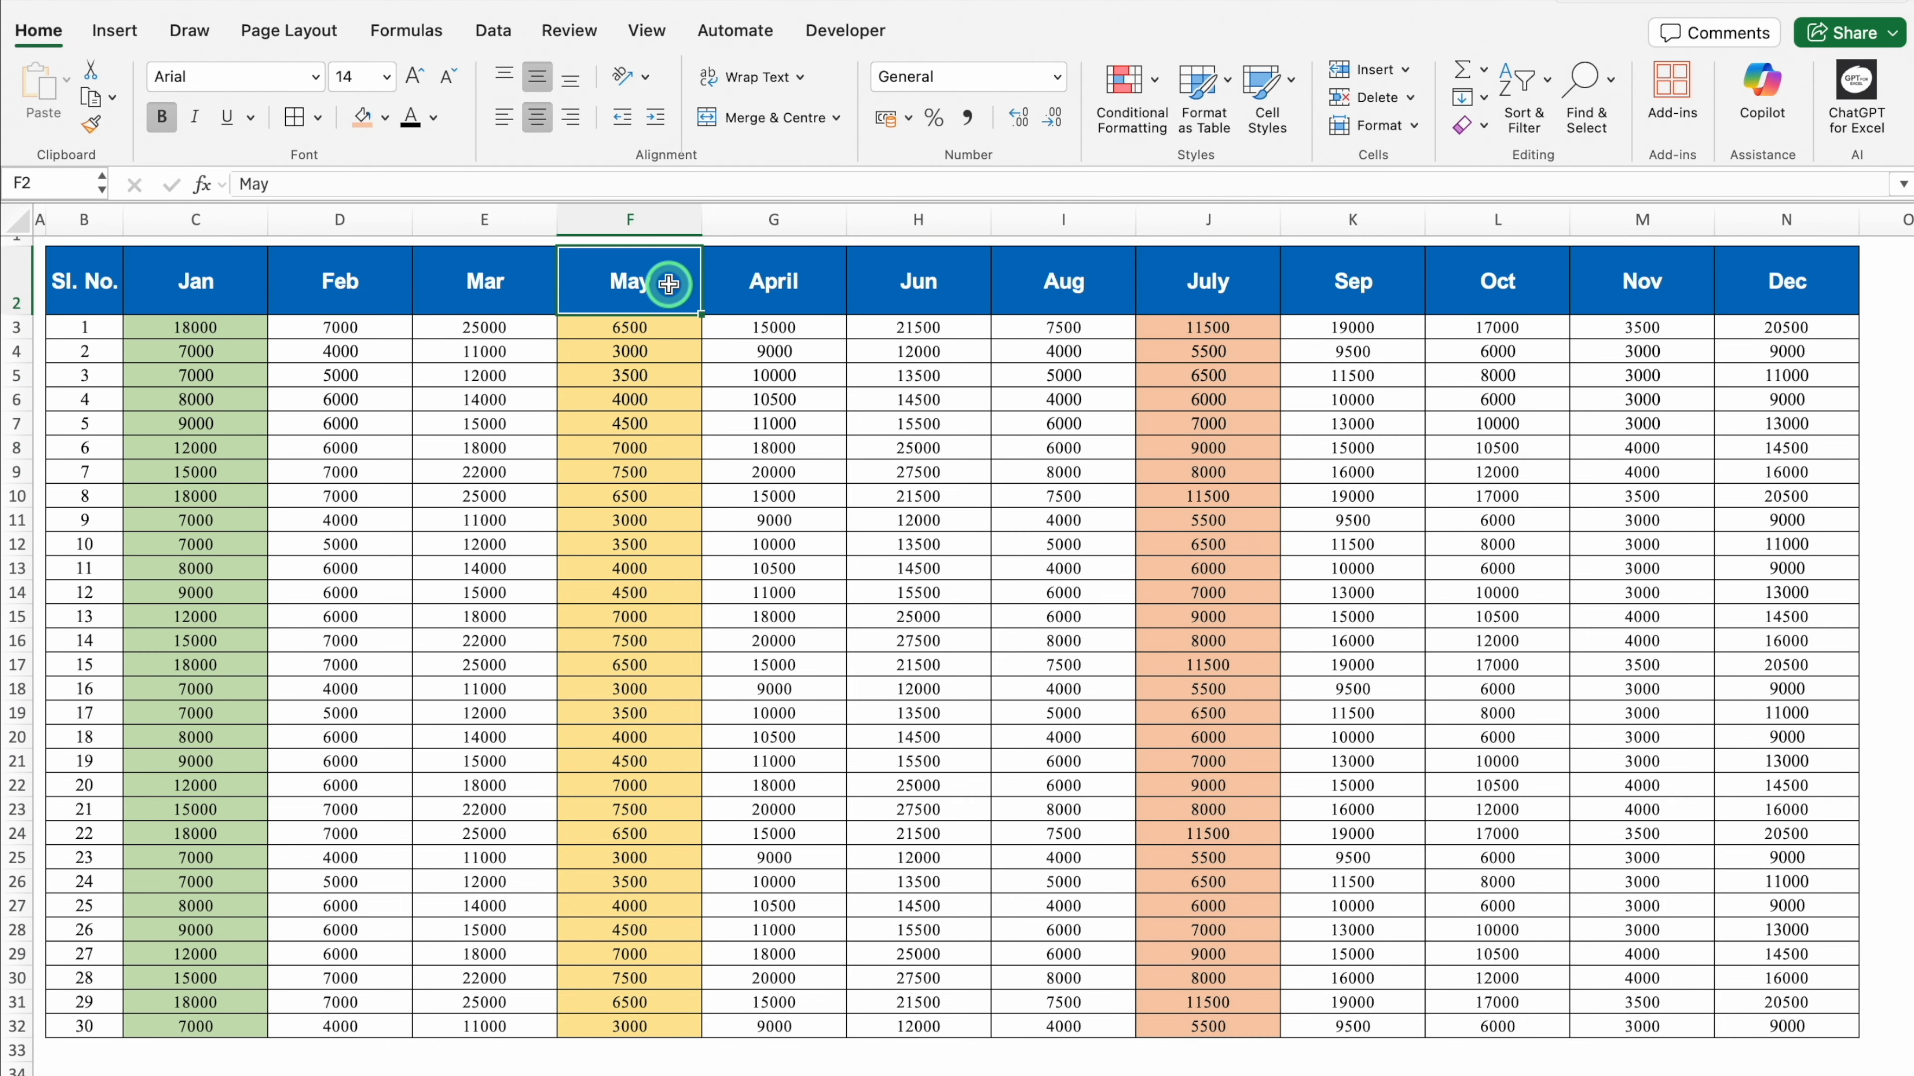
key(ctrl+shift+Down)
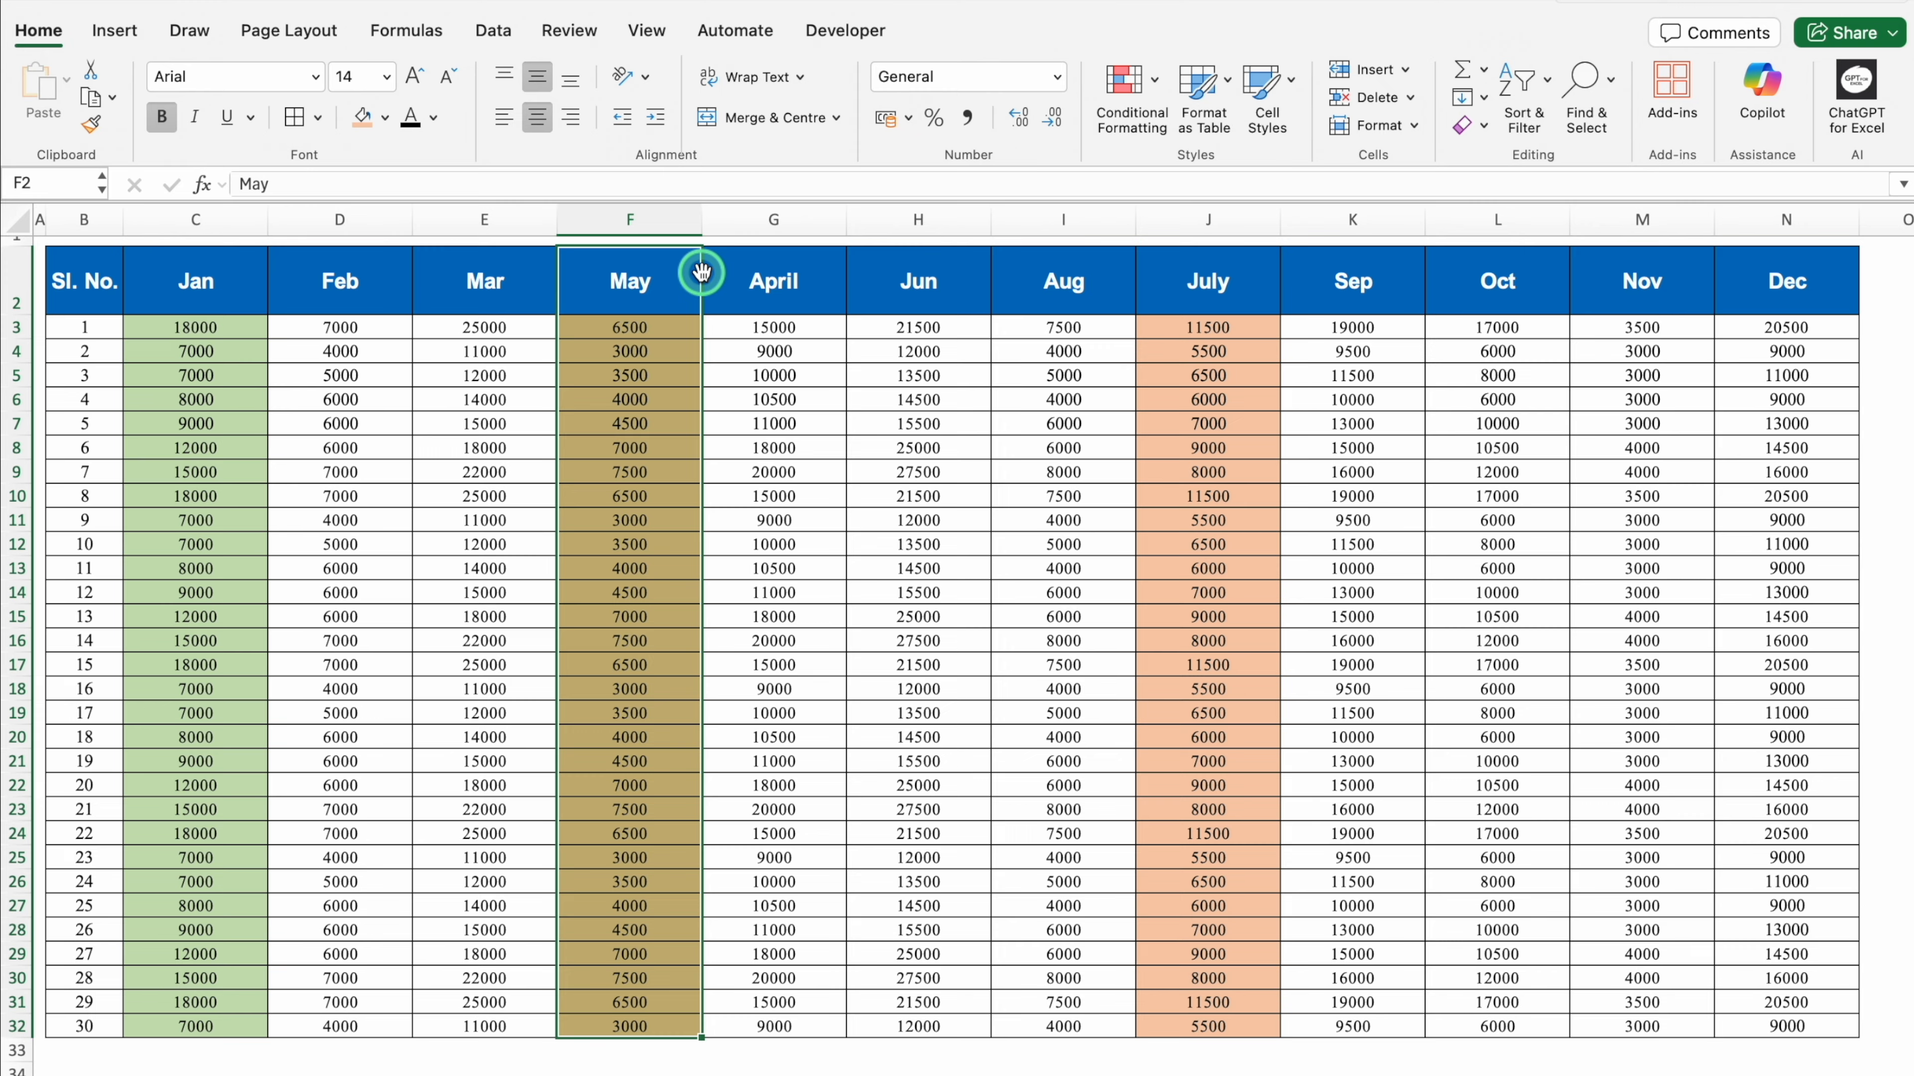
drag(701, 273, 850, 284)
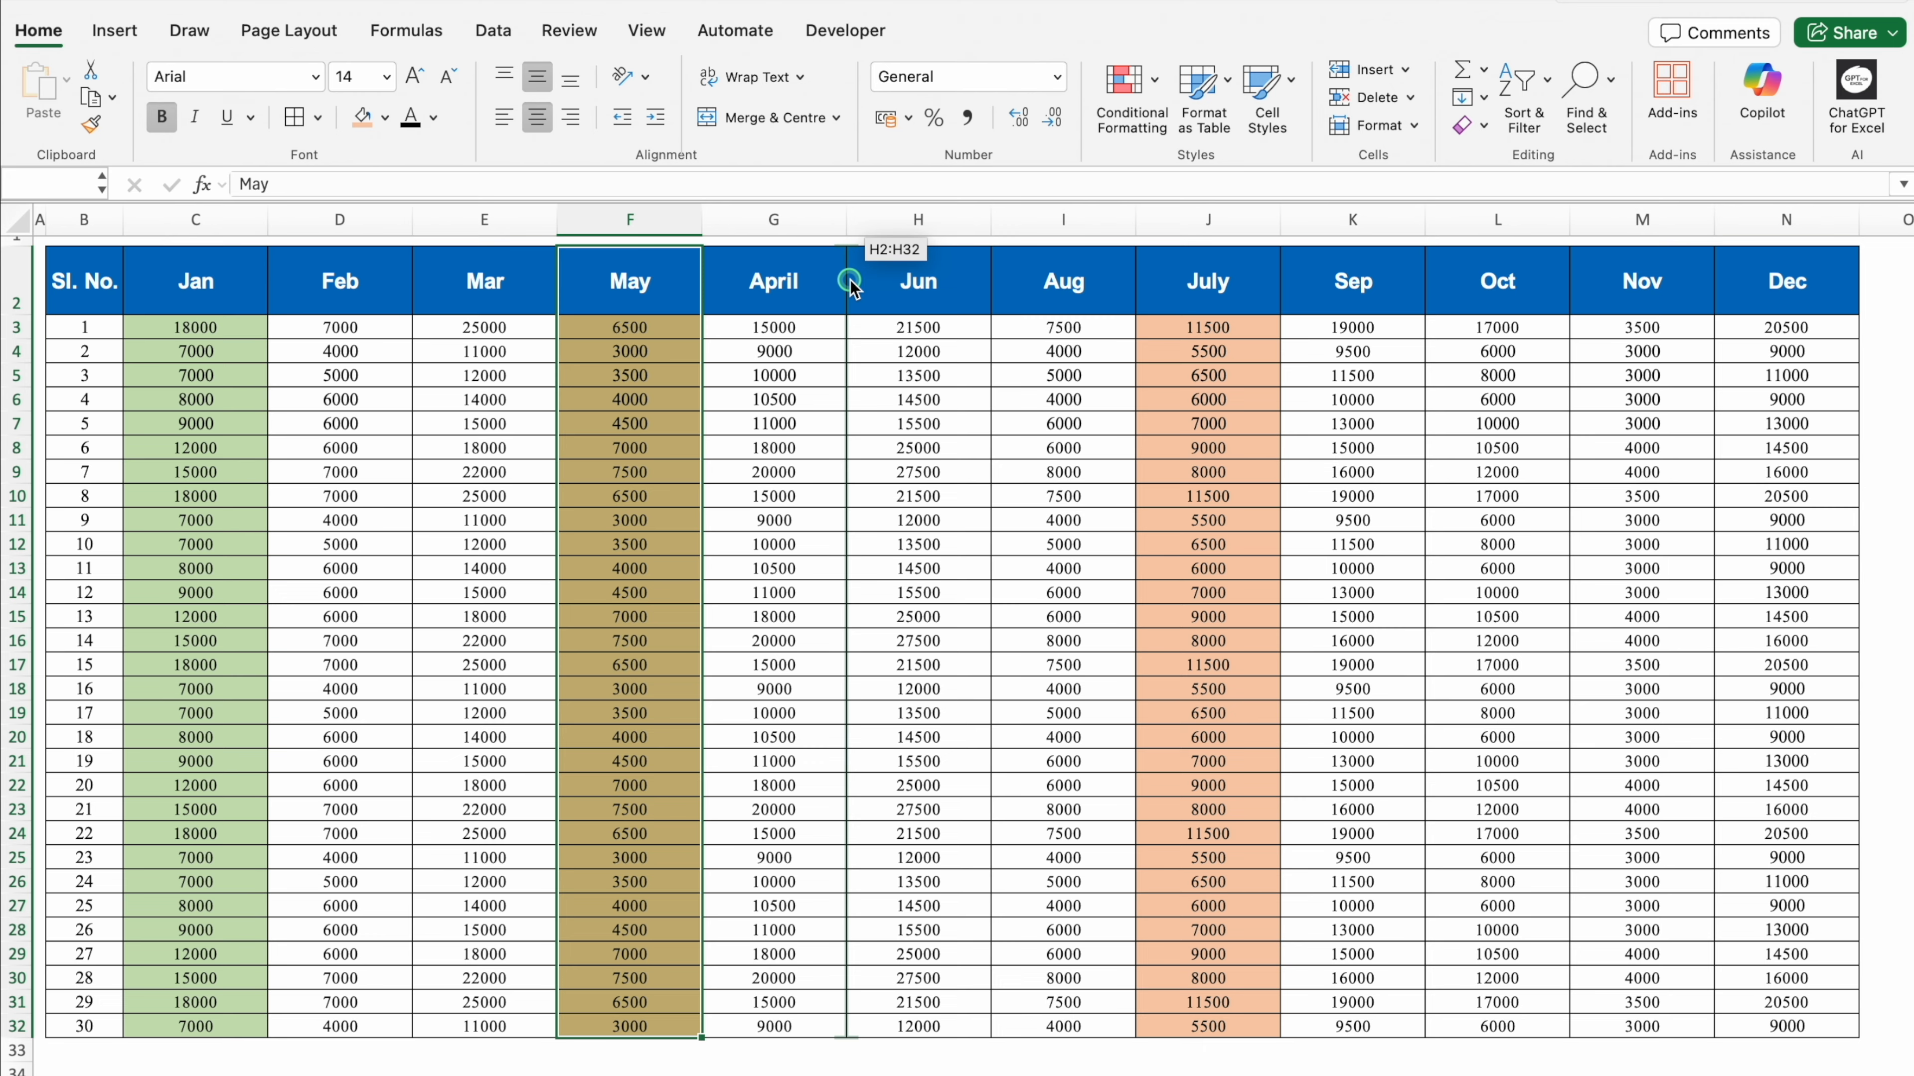
drag(850, 284, 850, 285)
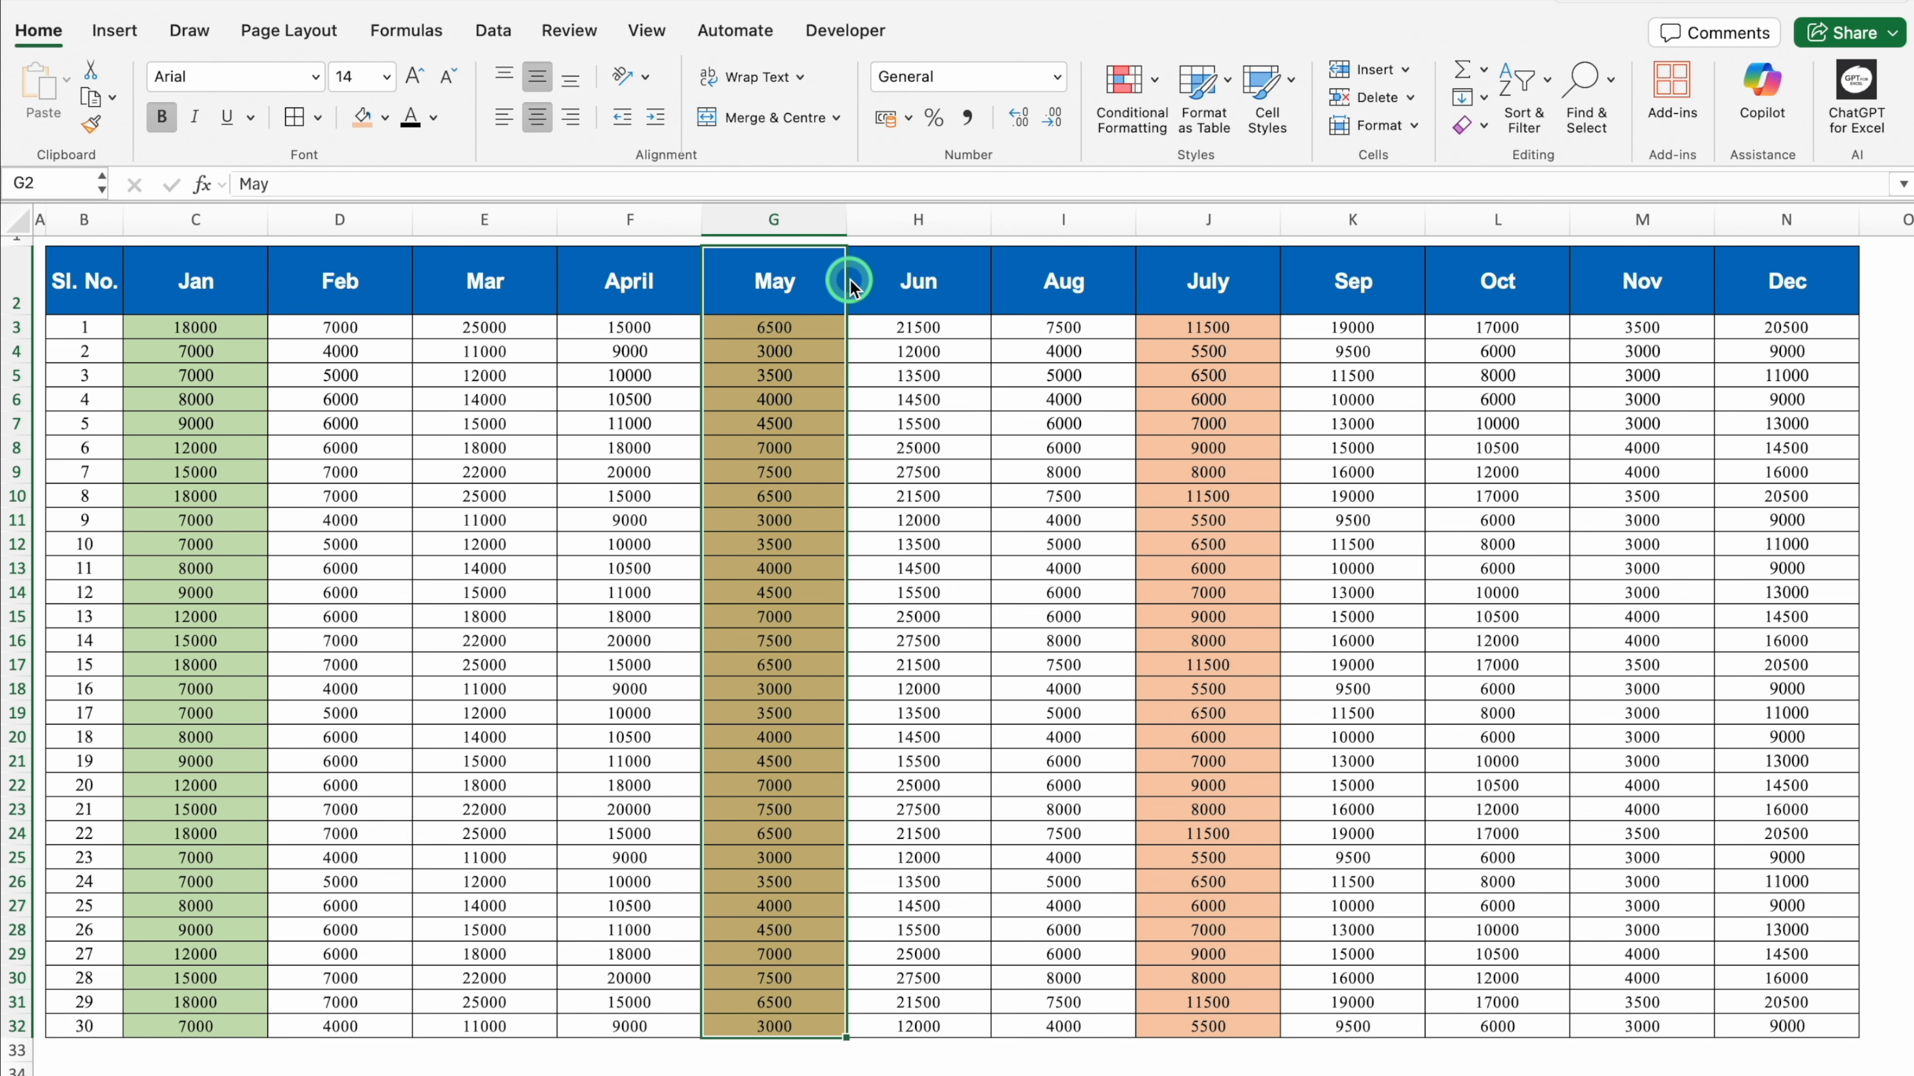
Move the whole July column with its header between Jun and Aug without overwriting either one
click(1206, 285)
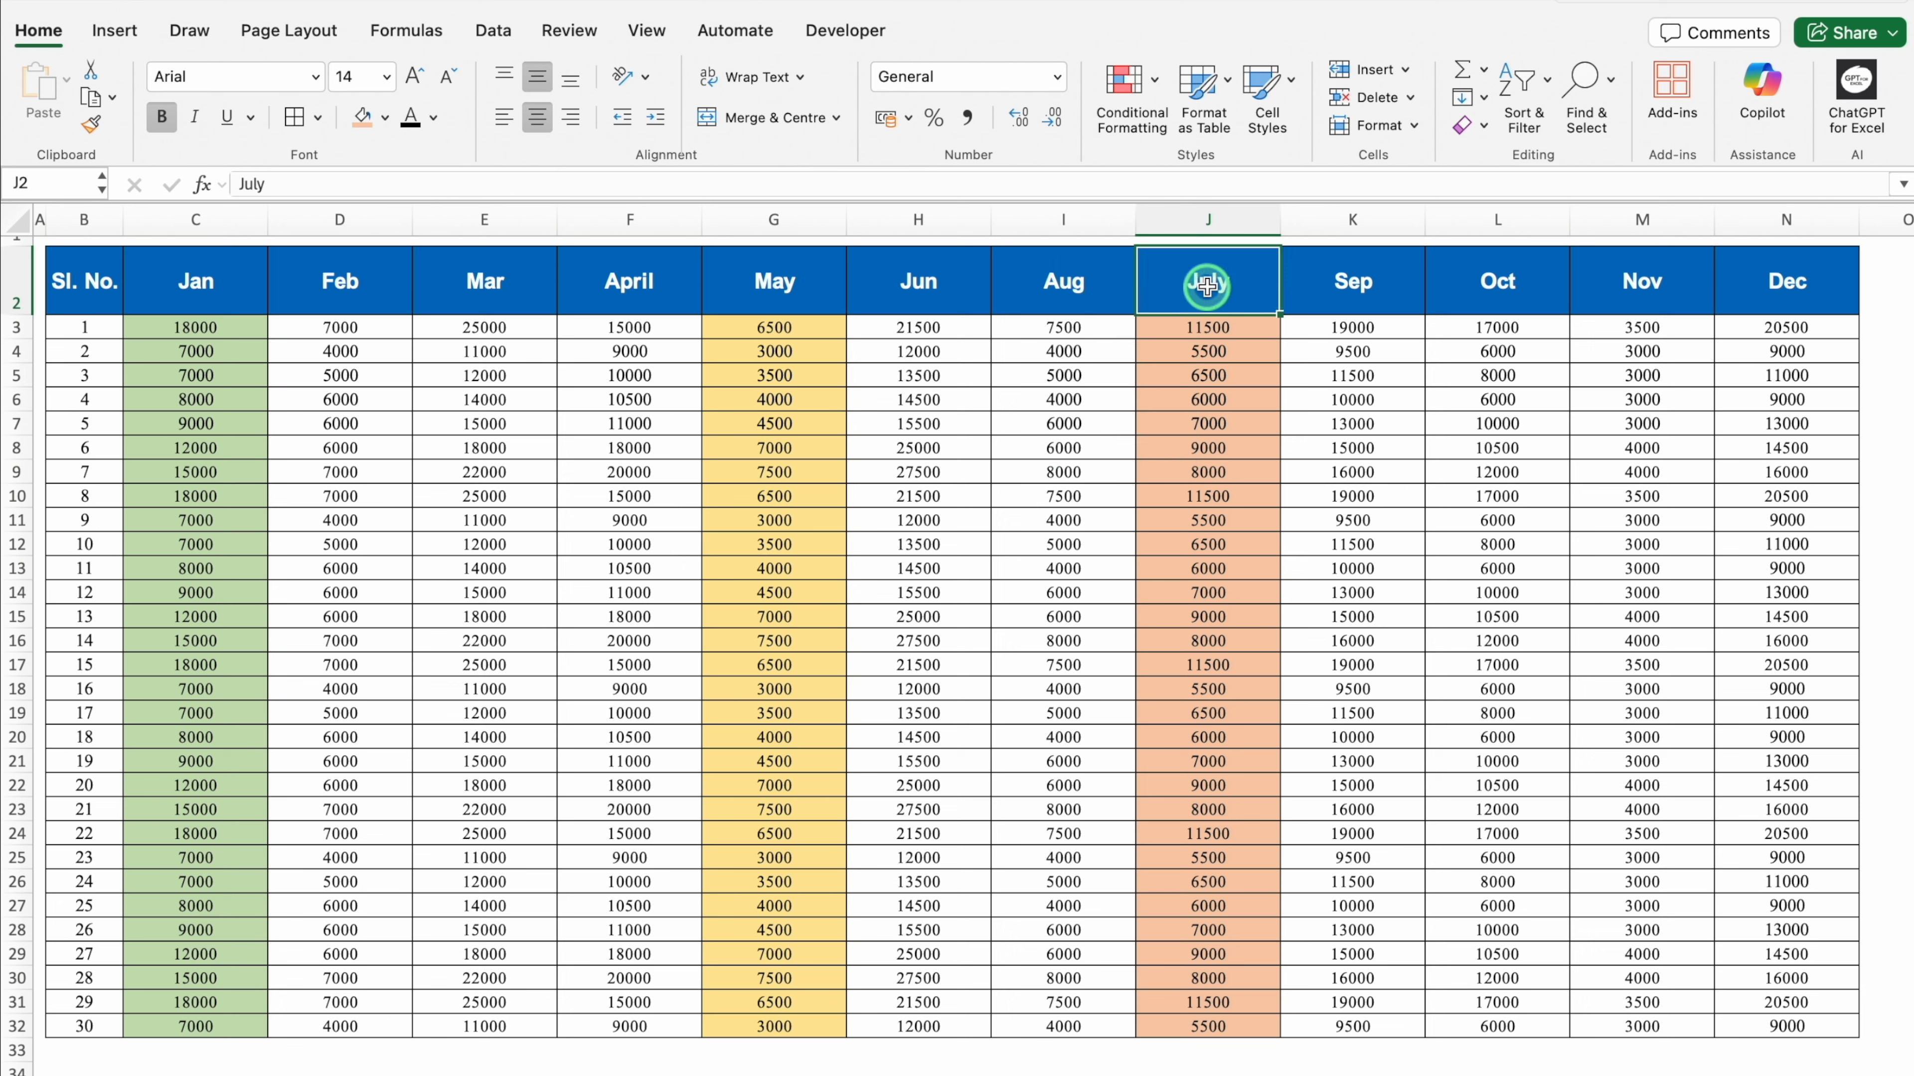
key(super+shift+Down)
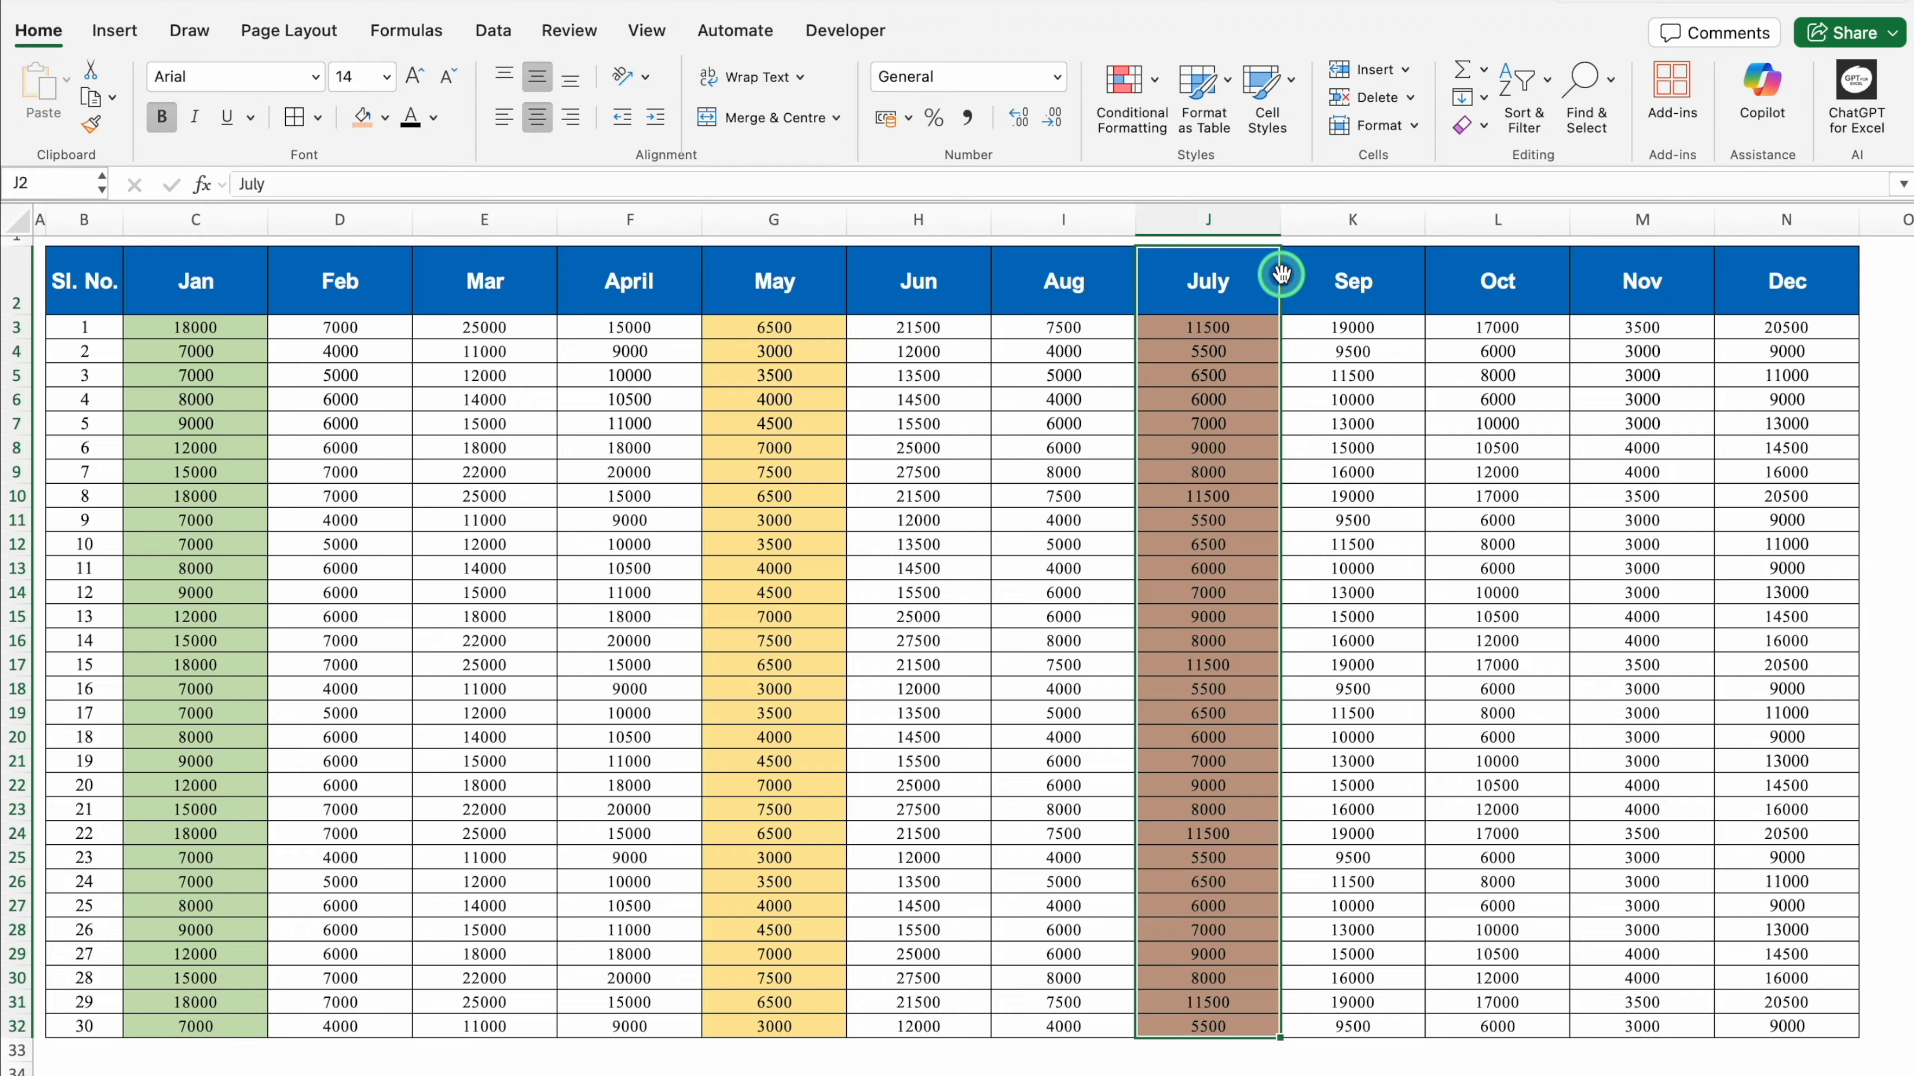
drag(1280, 273, 1016, 286)
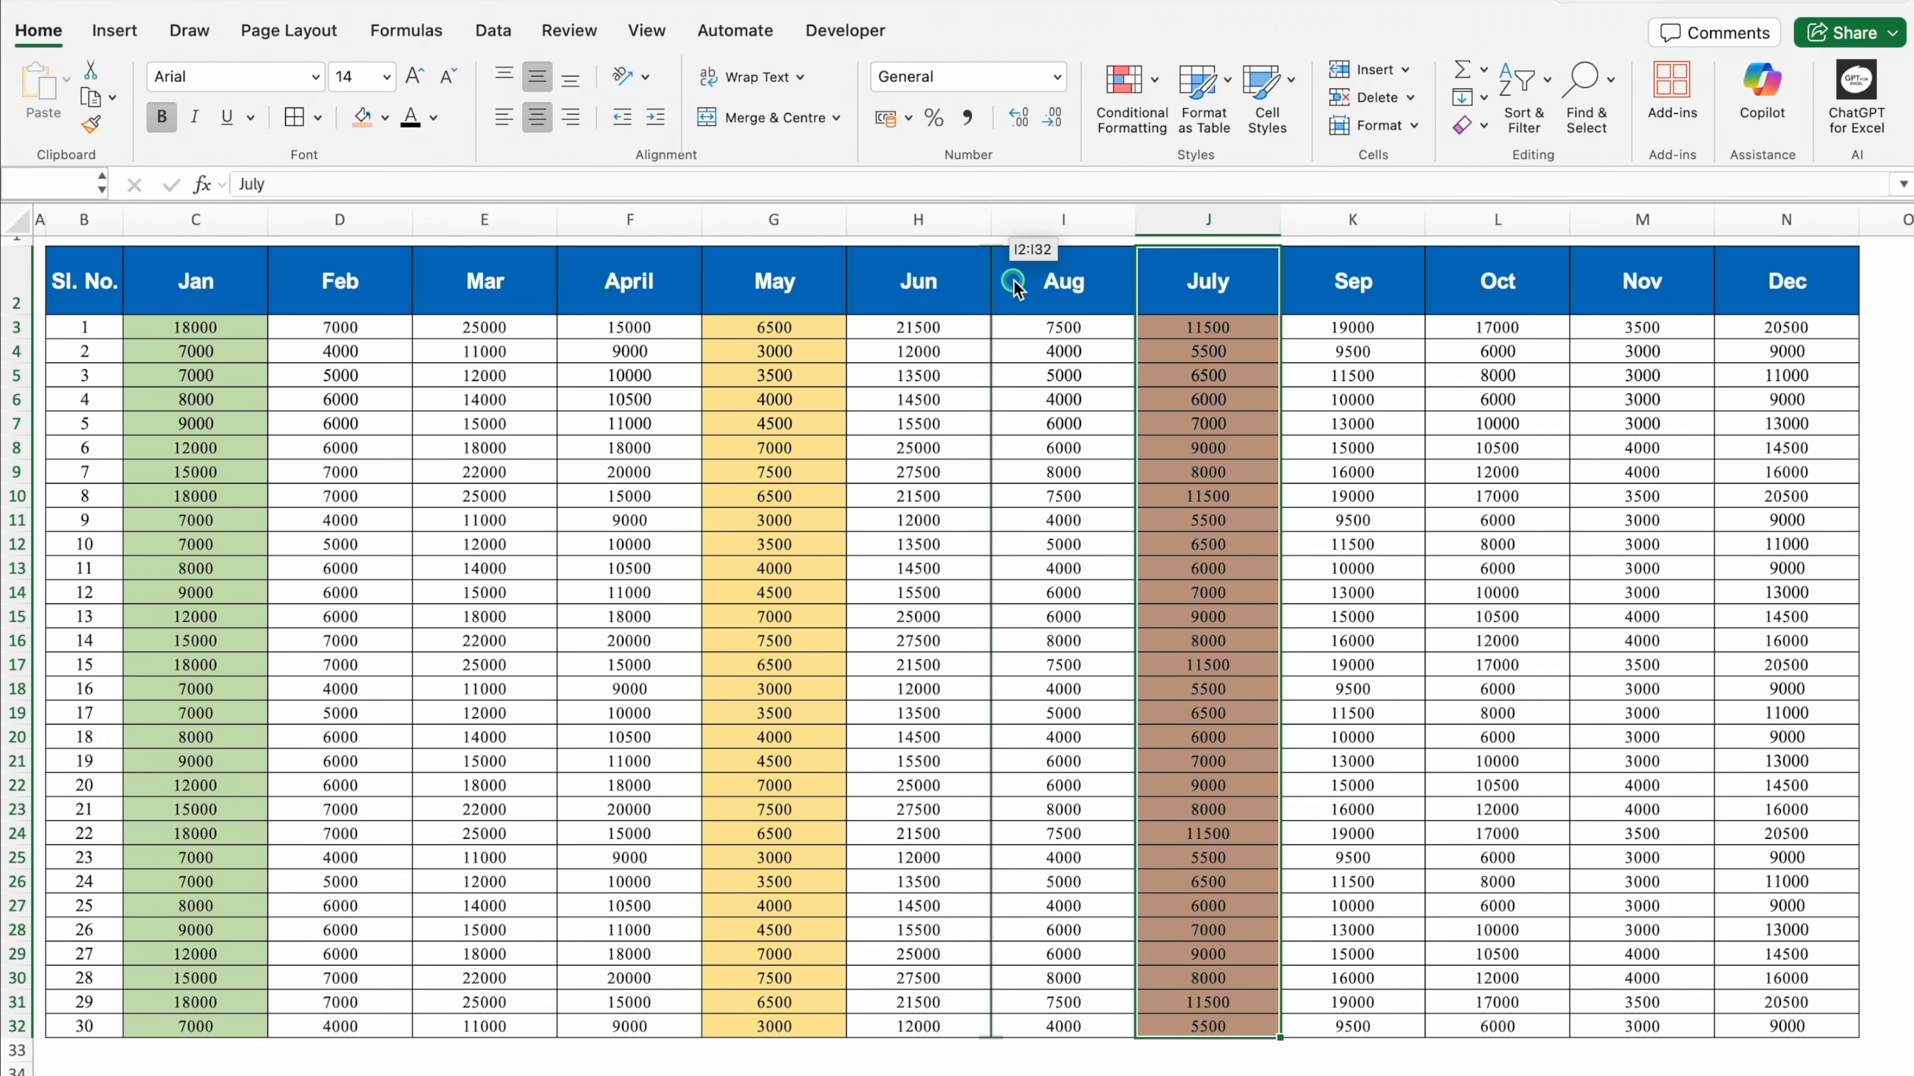
drag(1015, 287, 1015, 287)
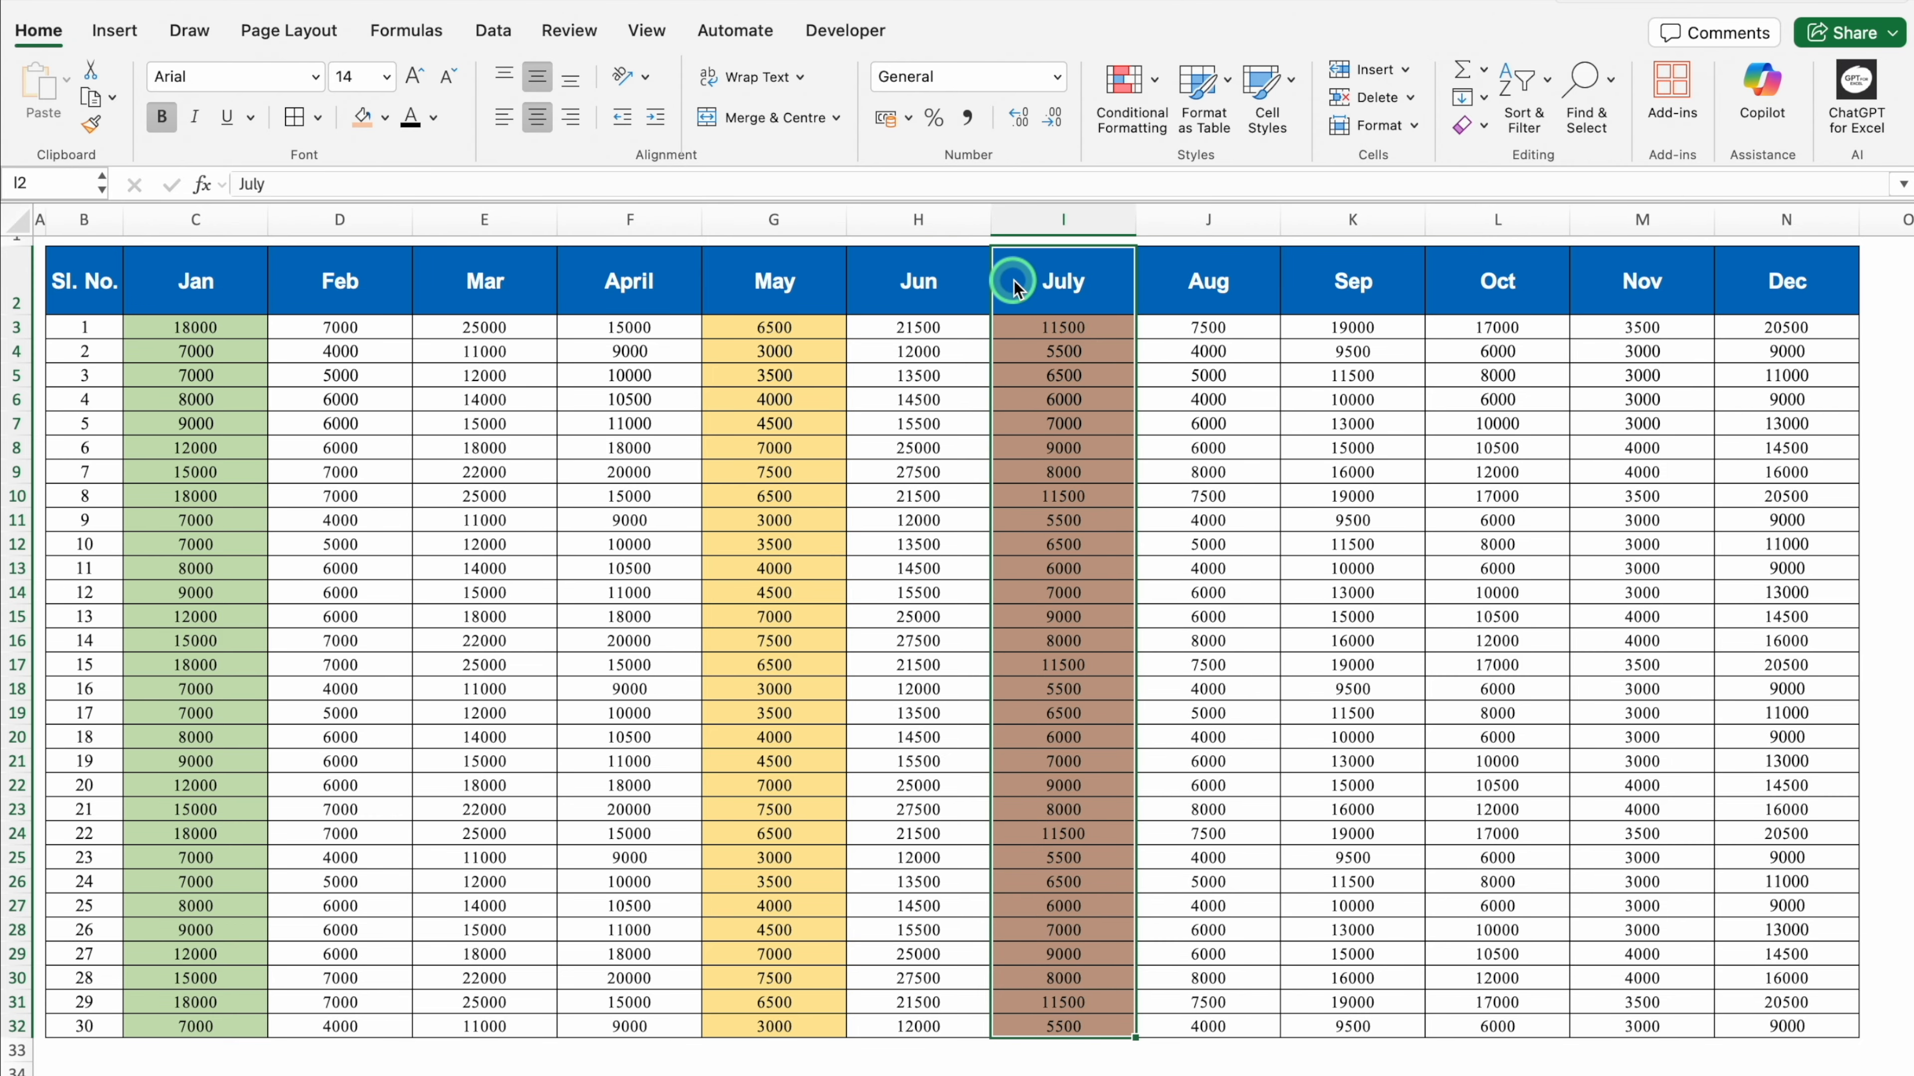